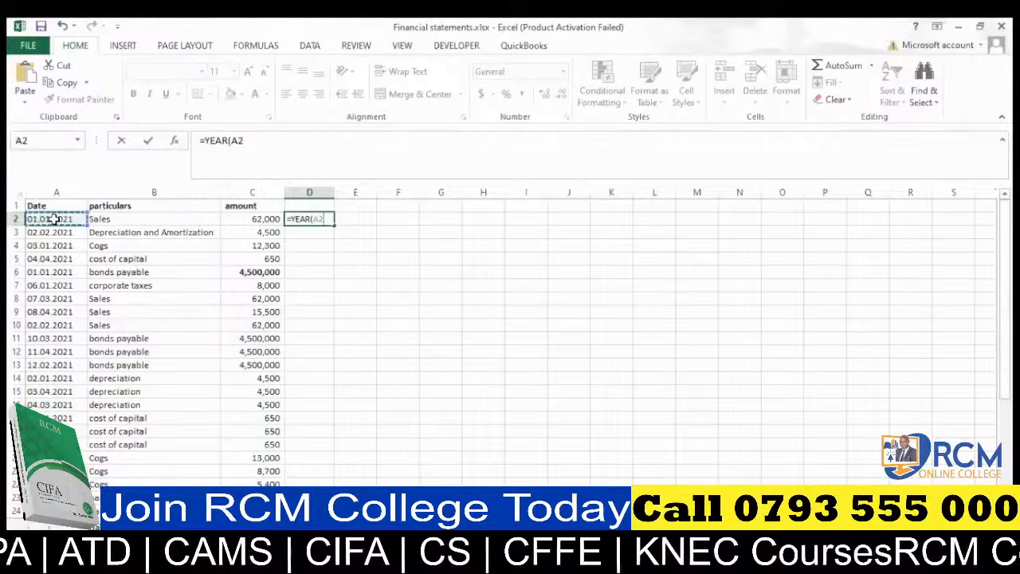
pyautogui.press('Return')
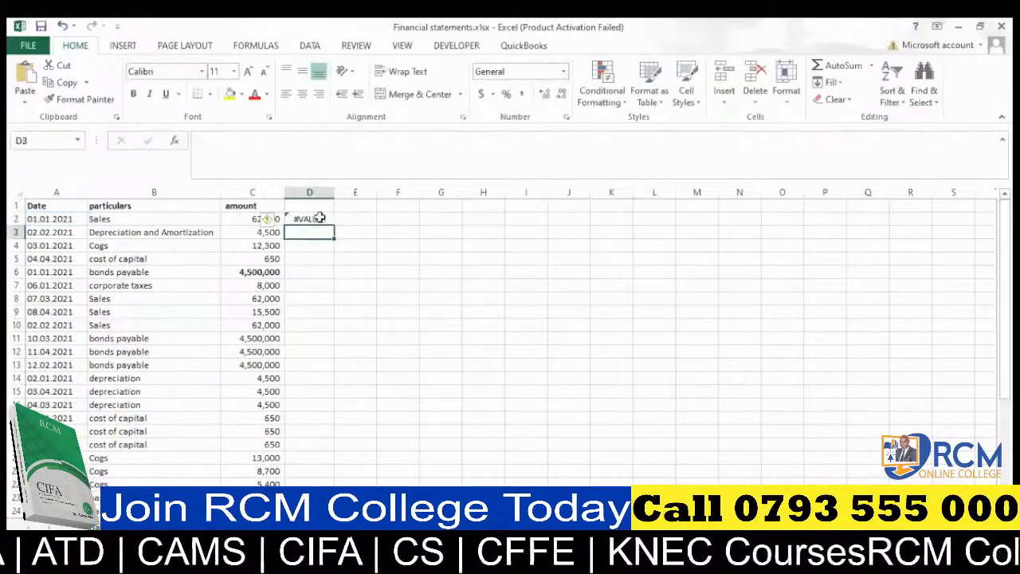
pyautogui.click(318, 217)
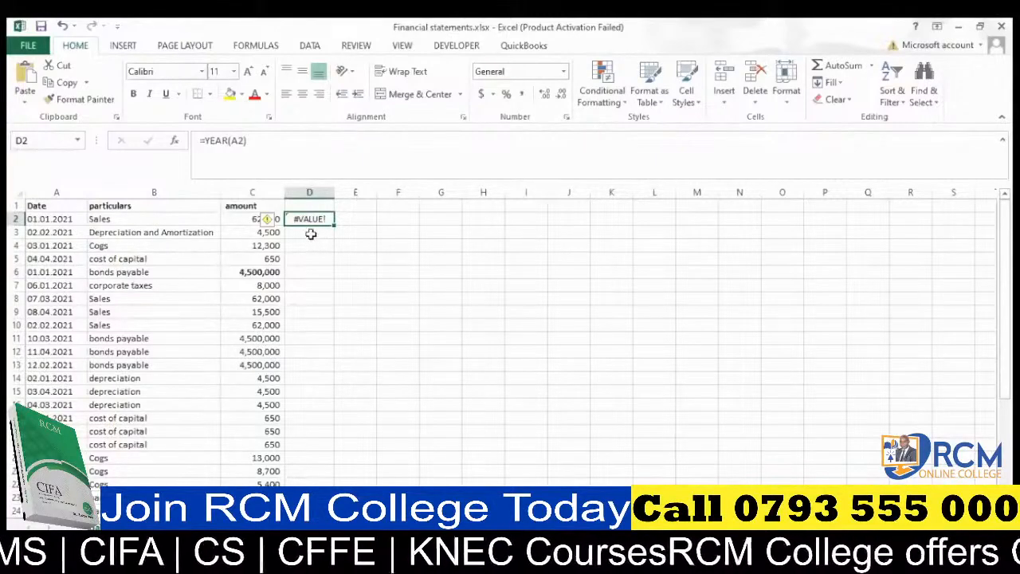
pyautogui.press('Delete')
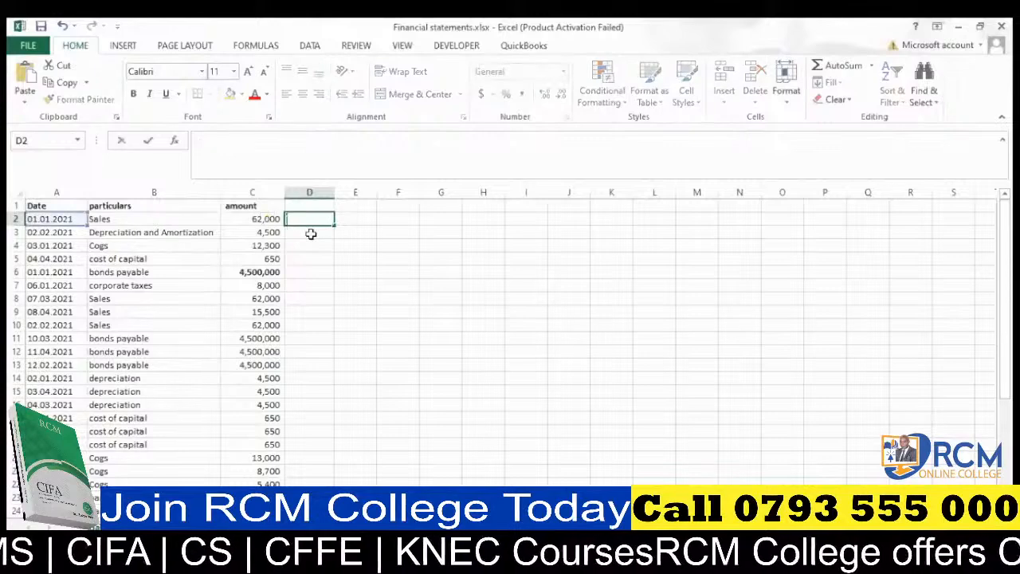
# Convert the text entries in the Date column into real dates shown in dd-mm-yy format.
pyautogui.click(334, 243)
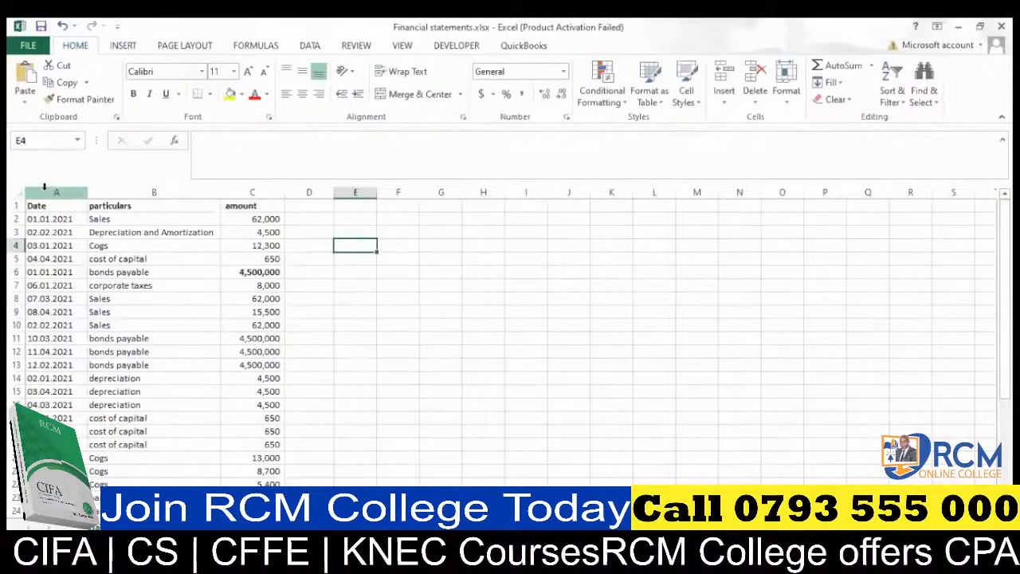
pyautogui.click(45, 188)
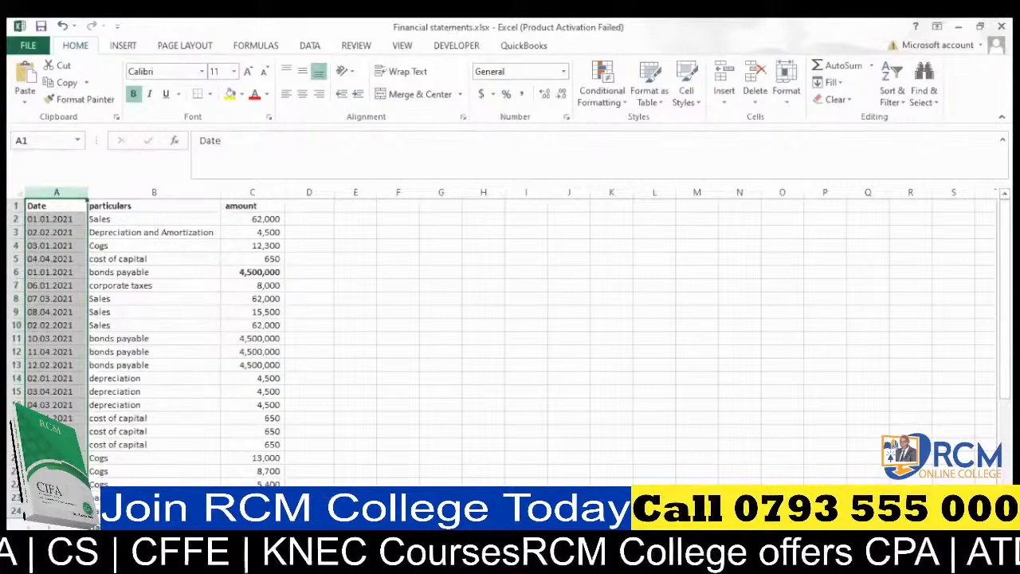
pyautogui.click(265, 557)
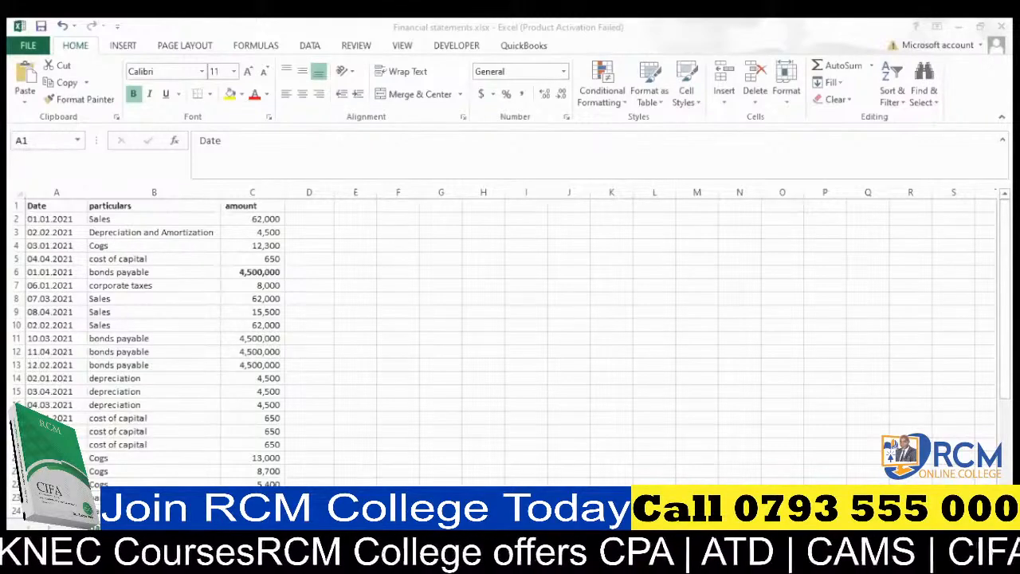
pyautogui.hotkey('ctrl', 'space')
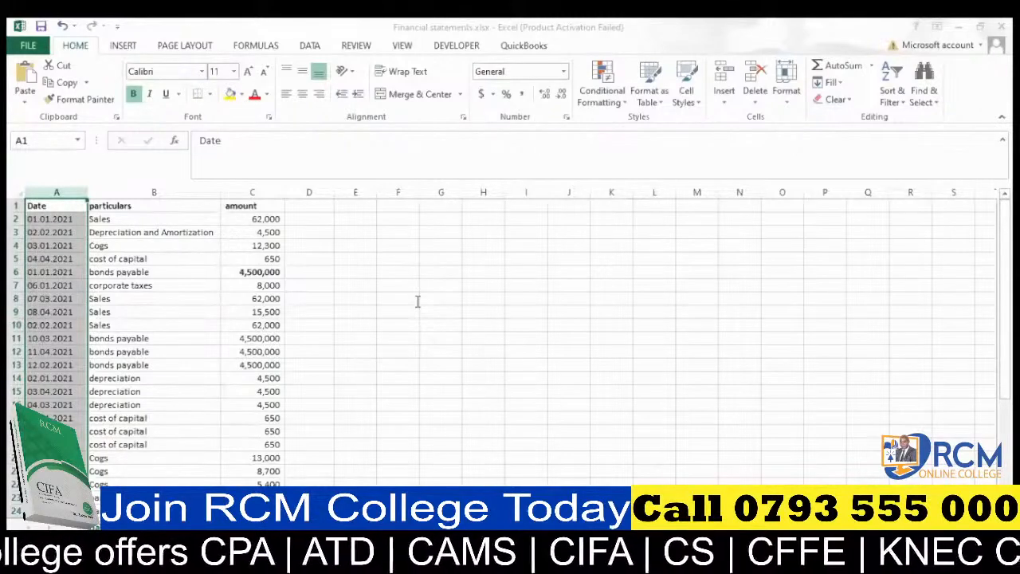
pyautogui.click(367, 351)
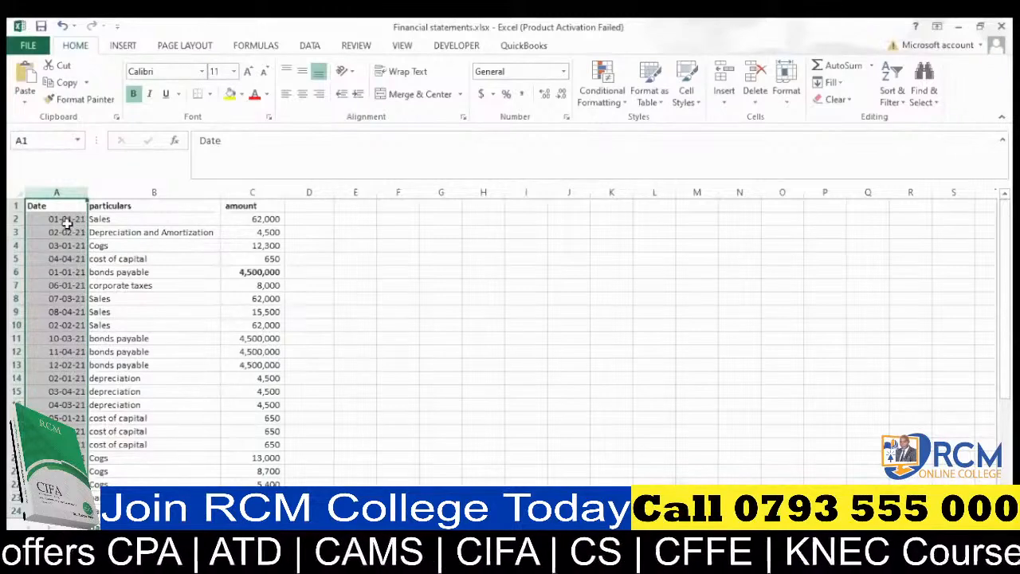
# Enter a YEAR formula in E3 that extracts the year from the date in A3.
pyautogui.click(357, 233)
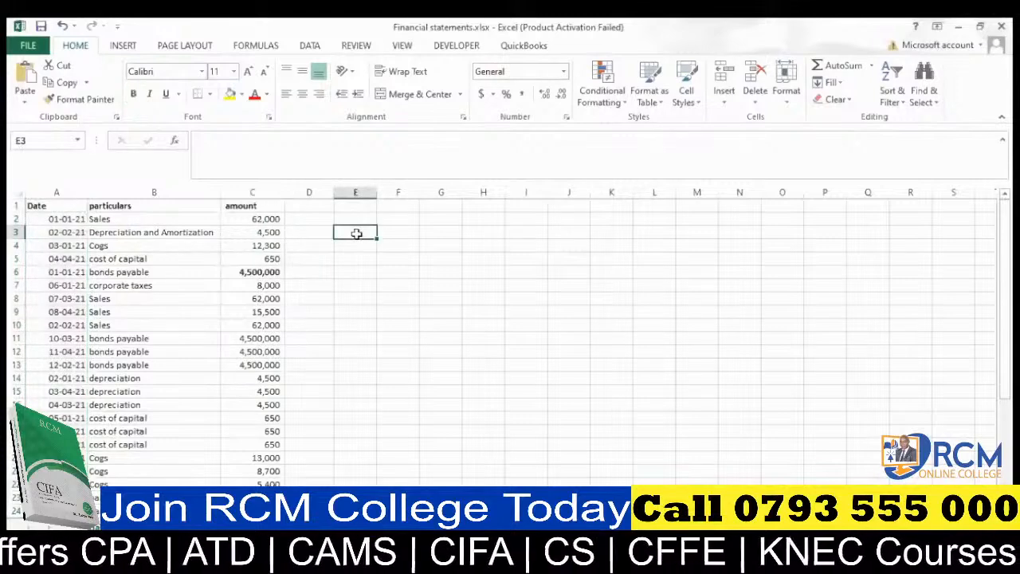
pyautogui.write('=')
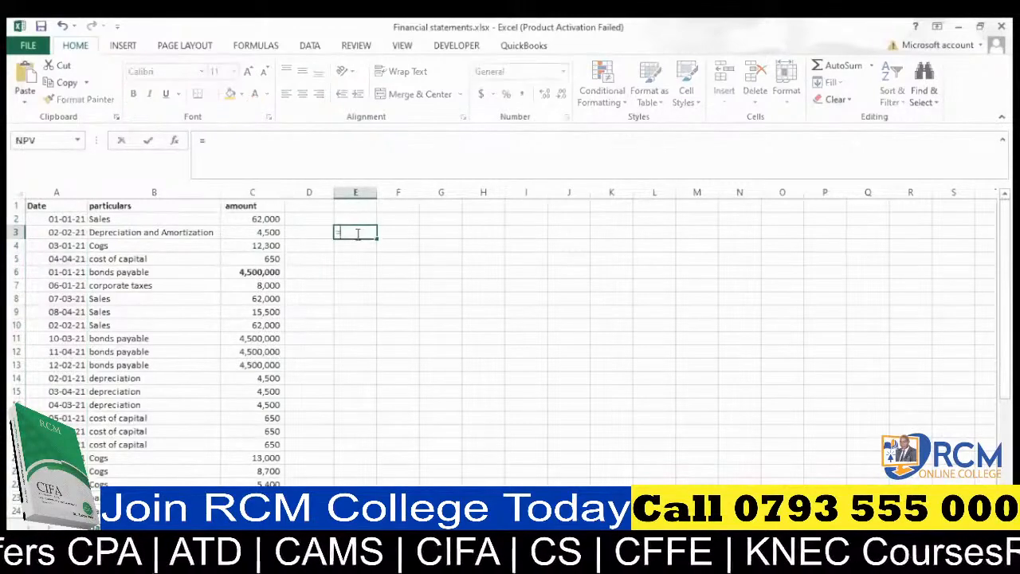
pyautogui.write('YEA')
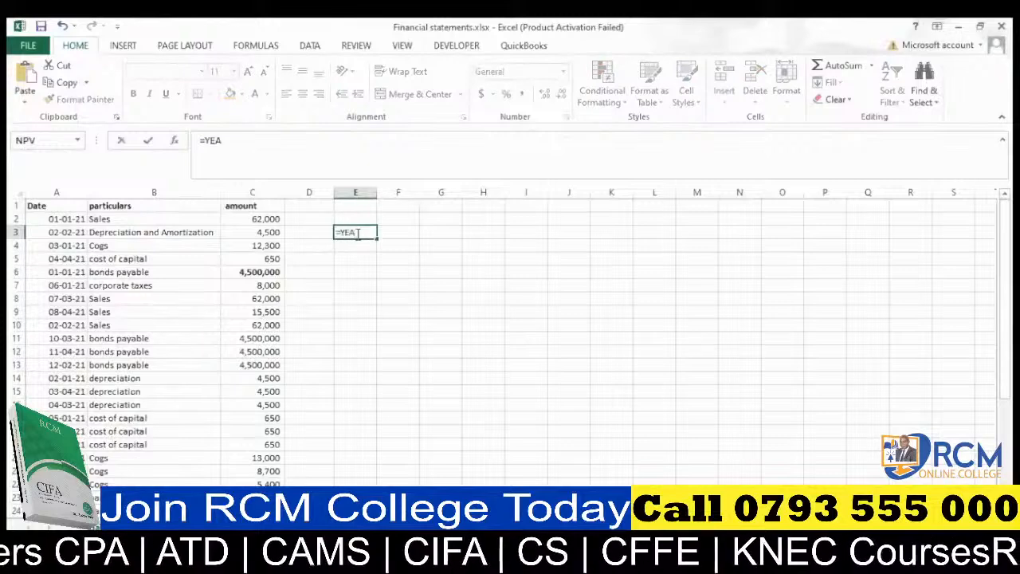
pyautogui.write('R(')
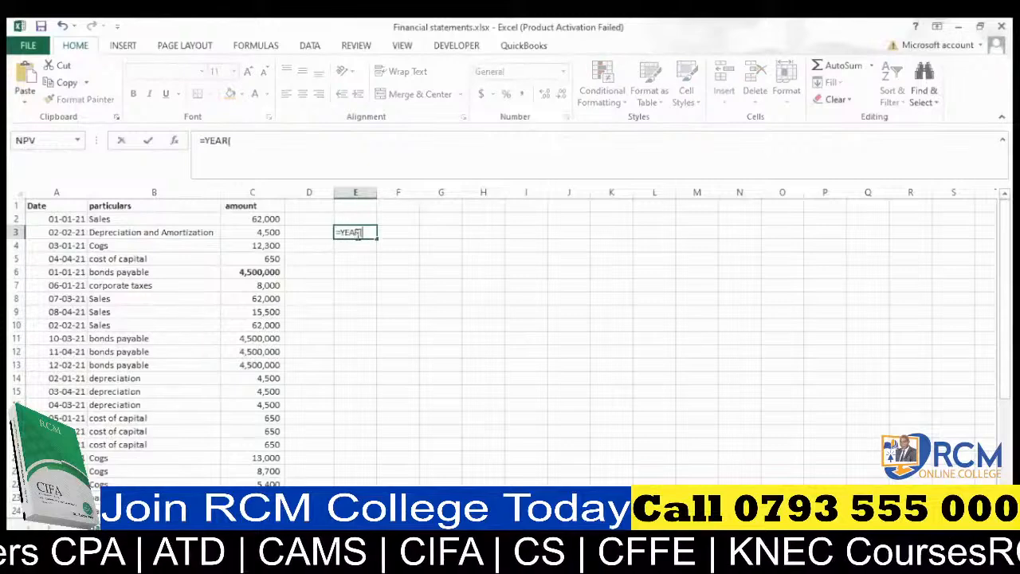
pyautogui.click(50, 231)
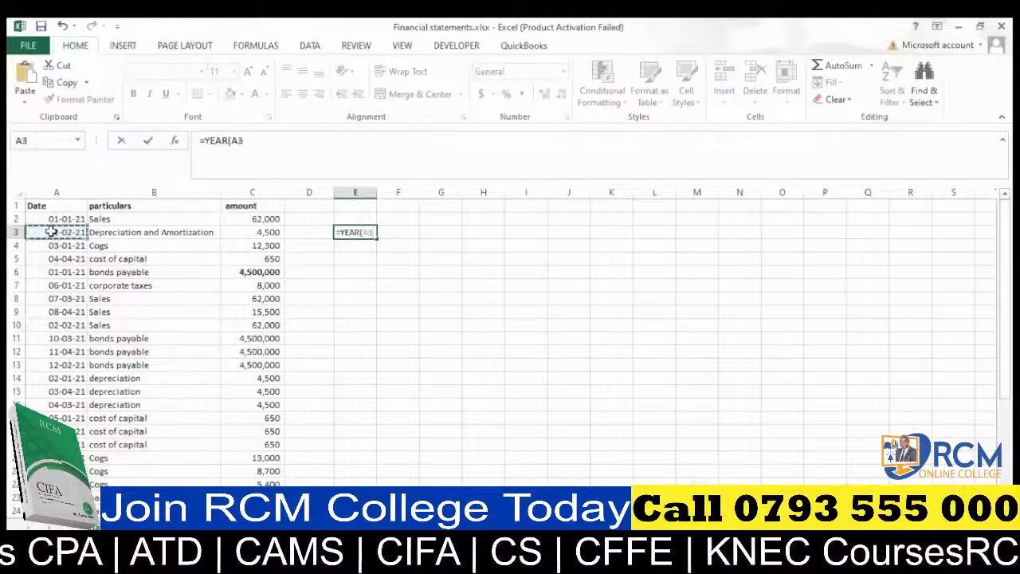
pyautogui.press('Return')
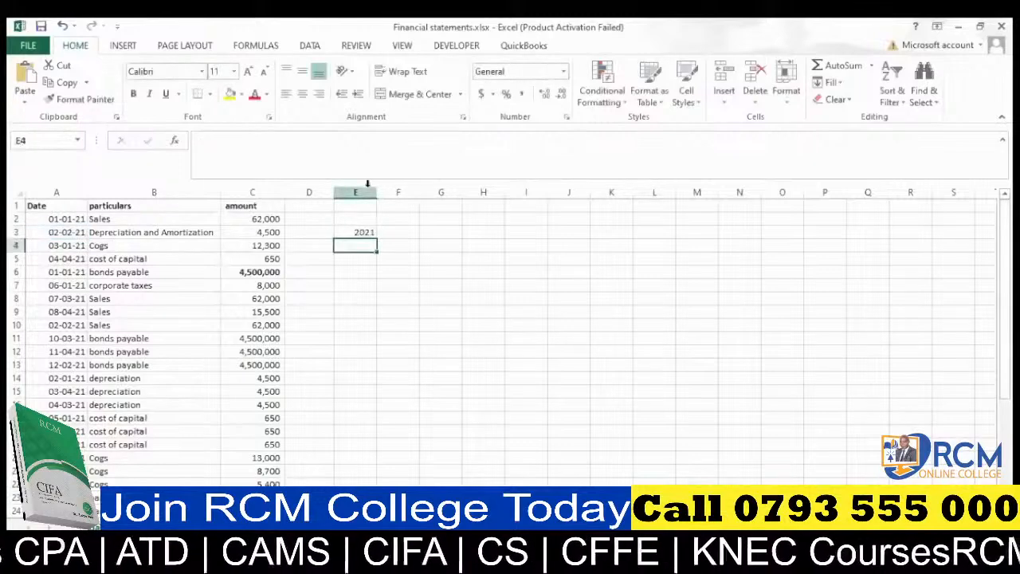
# Widen column E slightly and clear the YEAR formula from E3.
pyautogui.moveTo(377, 192); pyautogui.dragTo(384, 192)
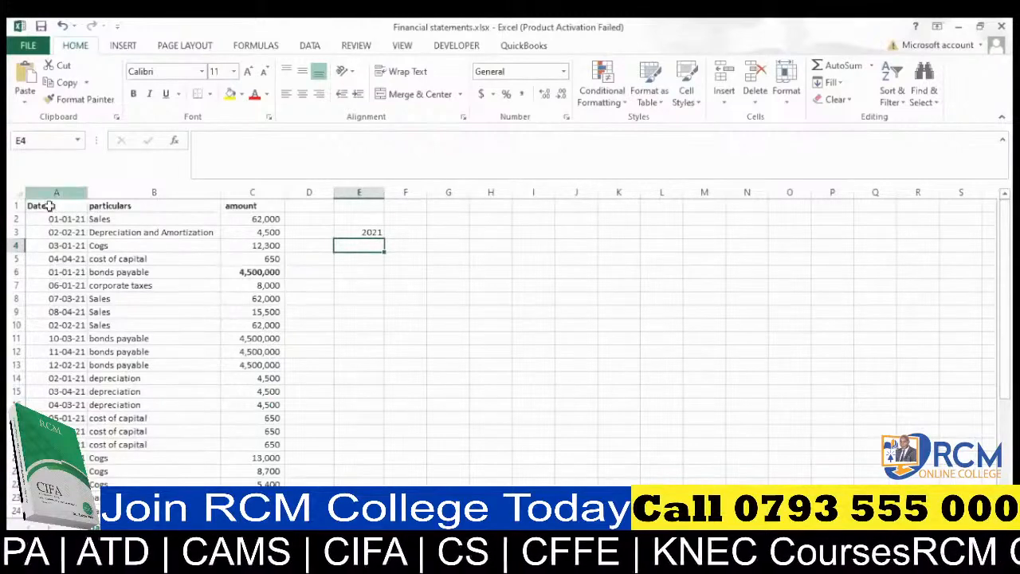
pyautogui.click(374, 232)
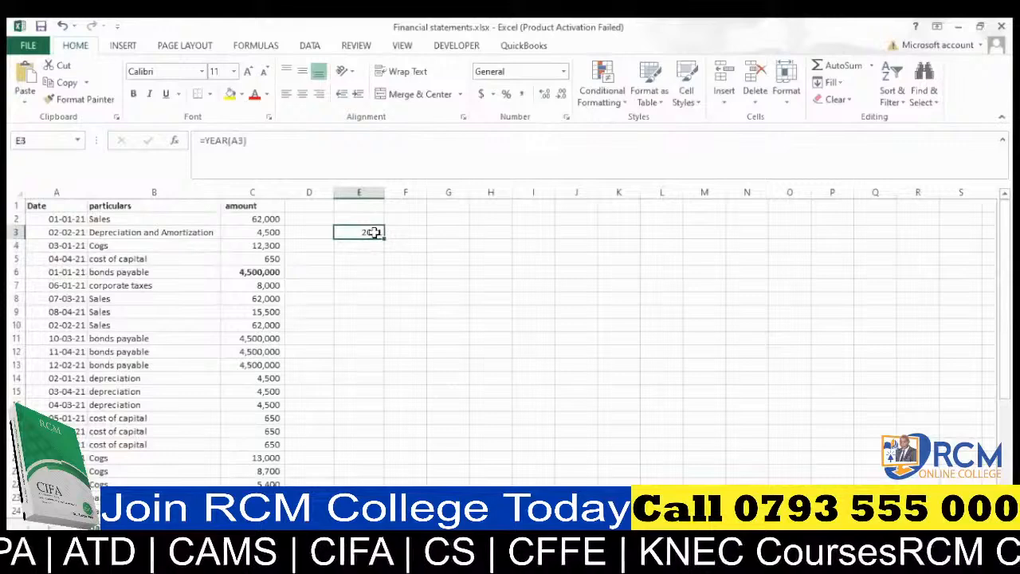
pyautogui.press('Delete')
pyautogui.click(396, 284)
pyautogui.click(403, 299)
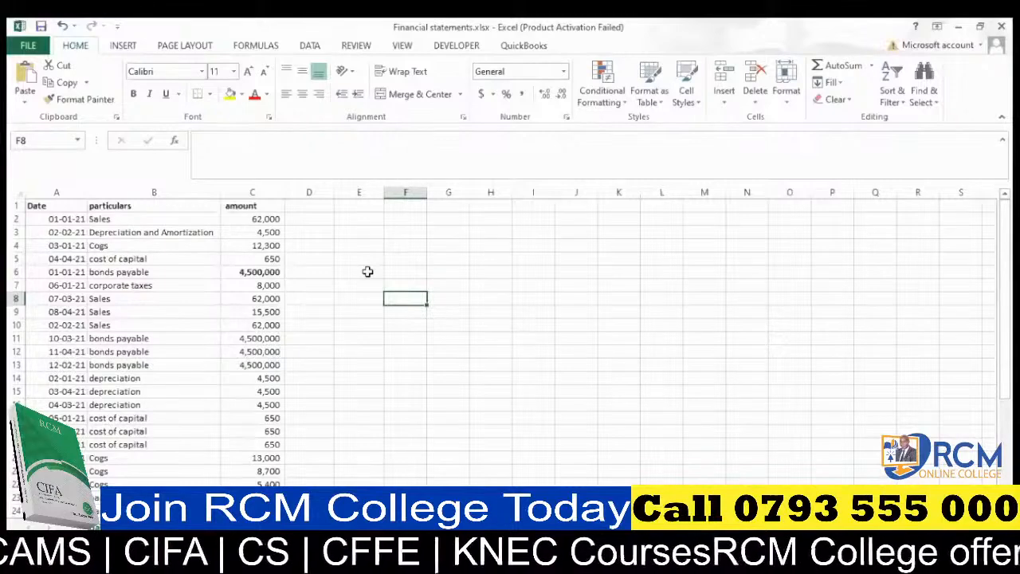
# Insert a new empty column between the Date and particulars columns.
pyautogui.click(157, 192)
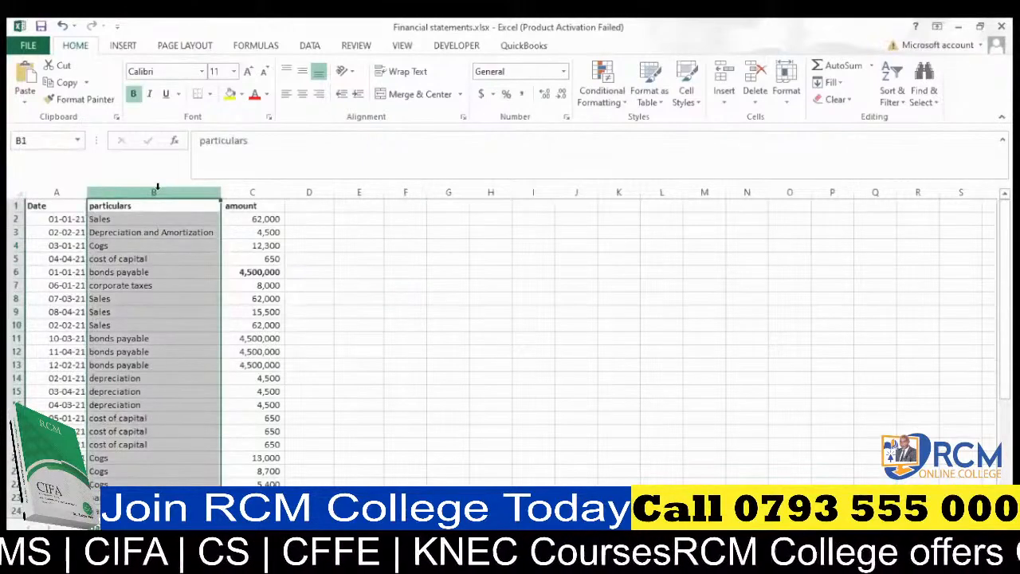
pyautogui.hotkey('ctrl', 'shift', '+')
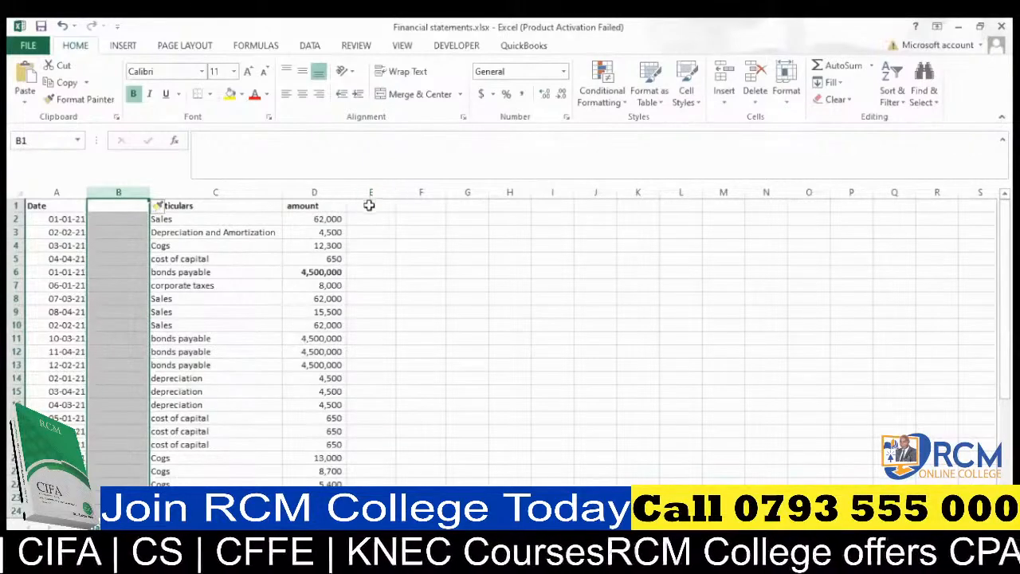
pyautogui.click(369, 206)
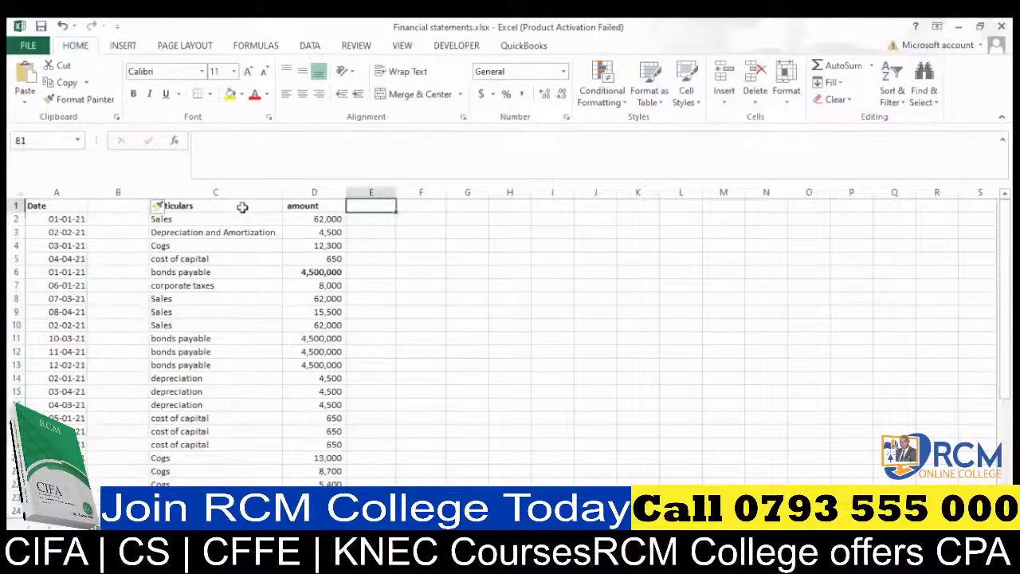
# Enter the header Month in B1 of the new column.
pyautogui.click(127, 206)
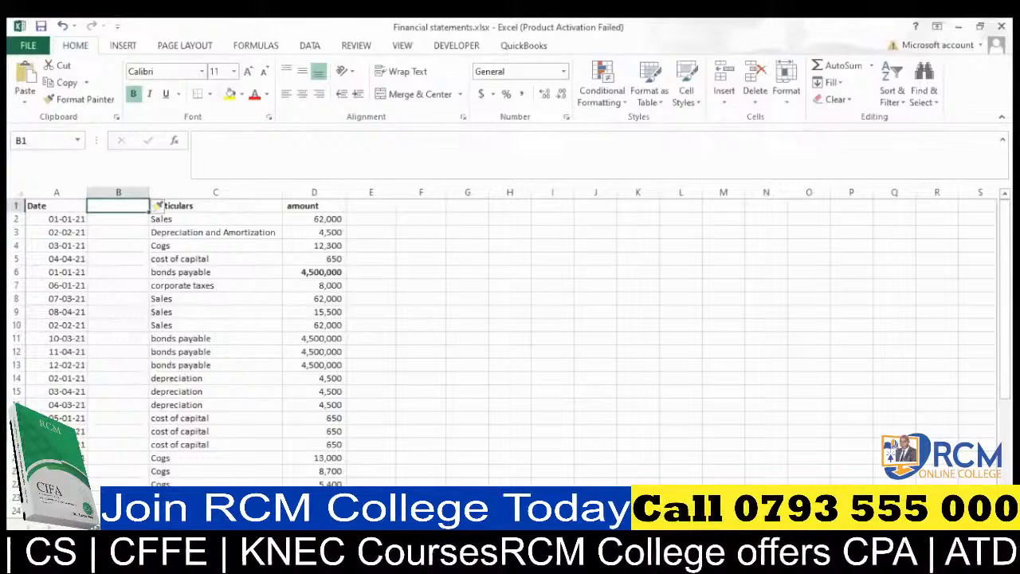
pyautogui.click(309, 561)
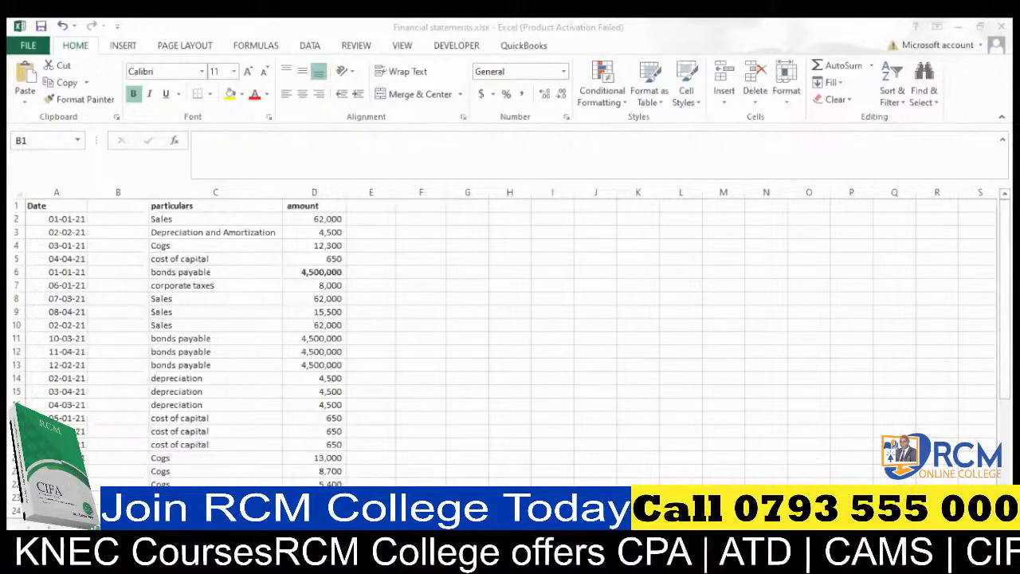
pyautogui.hotkey('alt', 'Tab')
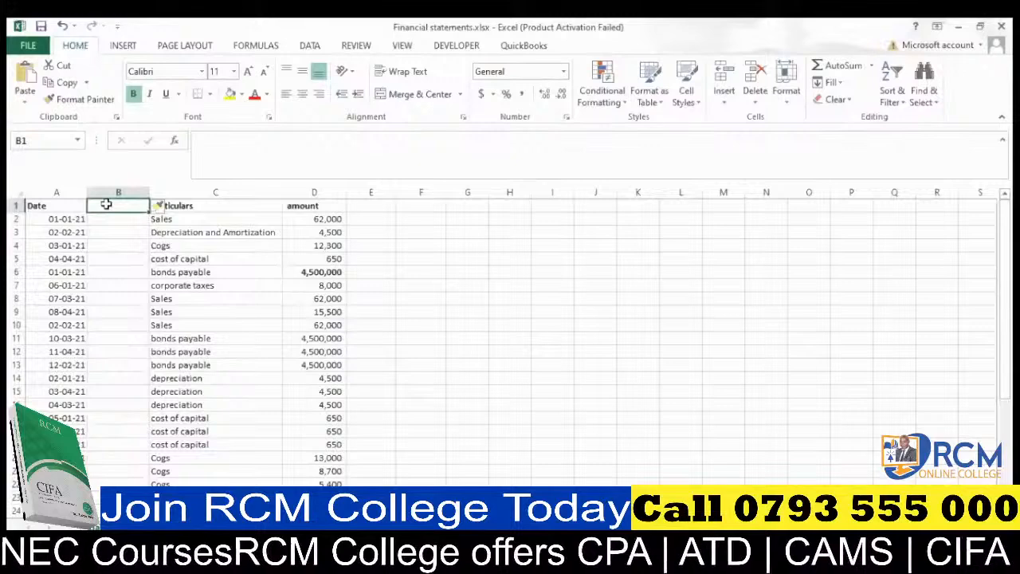
pyautogui.write('Mon')
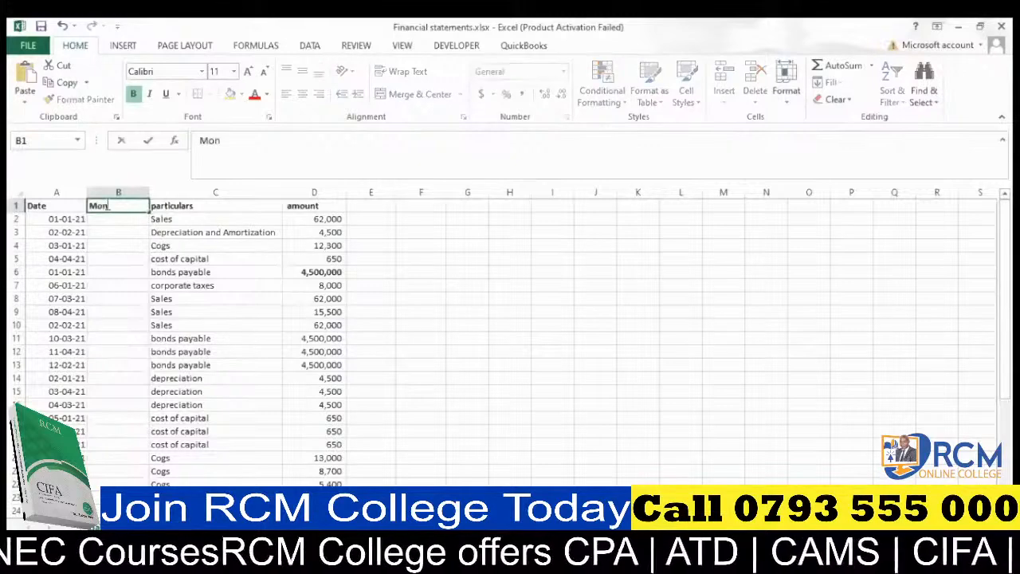
pyautogui.write('th')
pyautogui.hotkey('ctrl', 'Return')
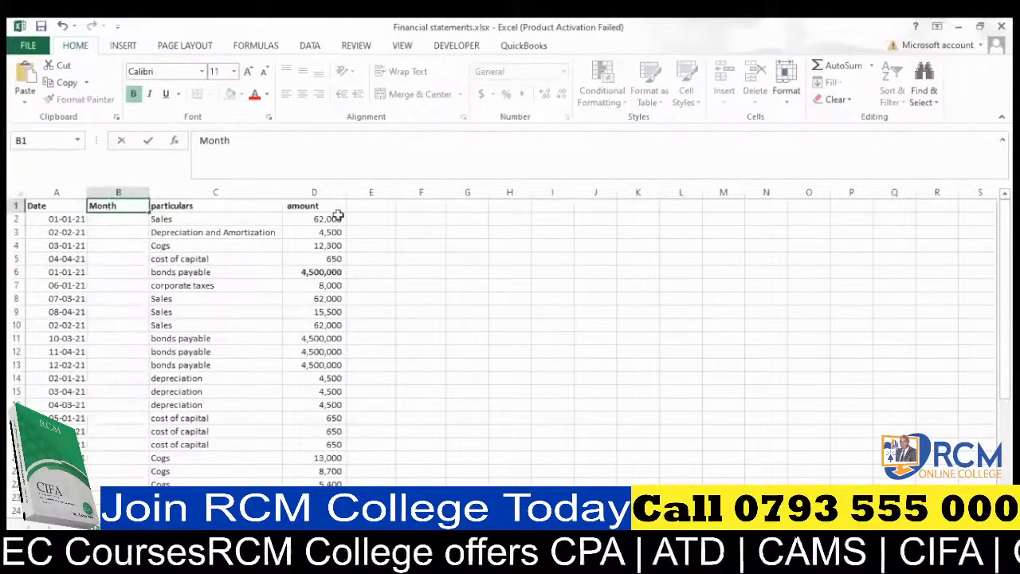
# Enter the header Mapping in E1 next to the amount column.
pyautogui.click(374, 205)
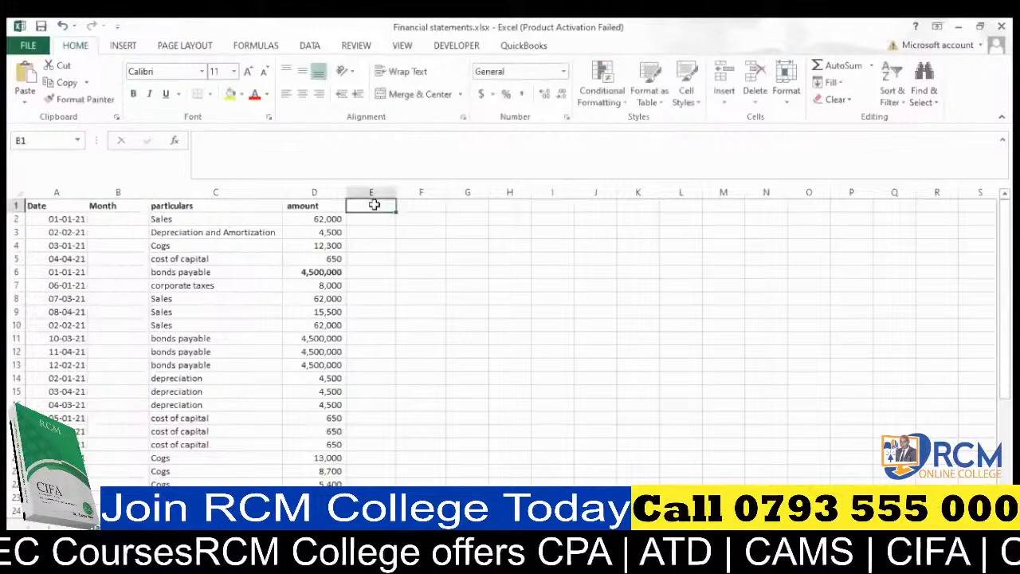
pyautogui.write('m')
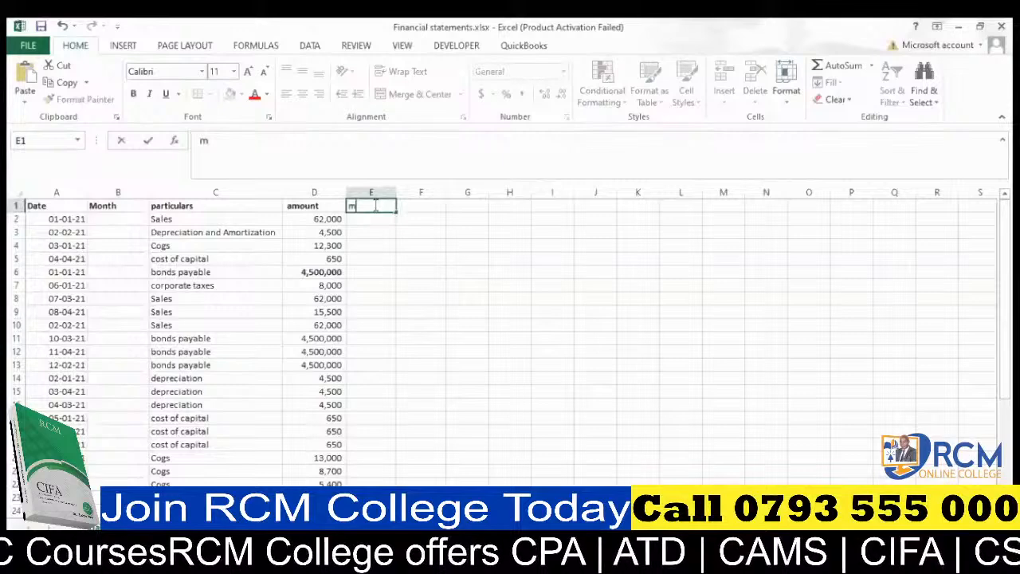
pyautogui.write('apping')
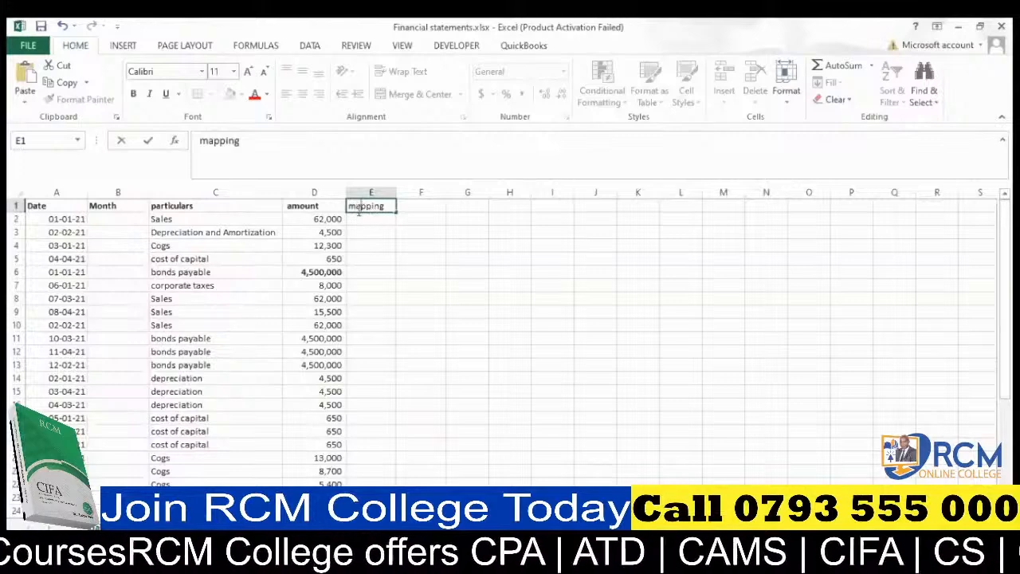
pyautogui.click(357, 206)
pyautogui.press('BackSpace')
pyautogui.write('M')
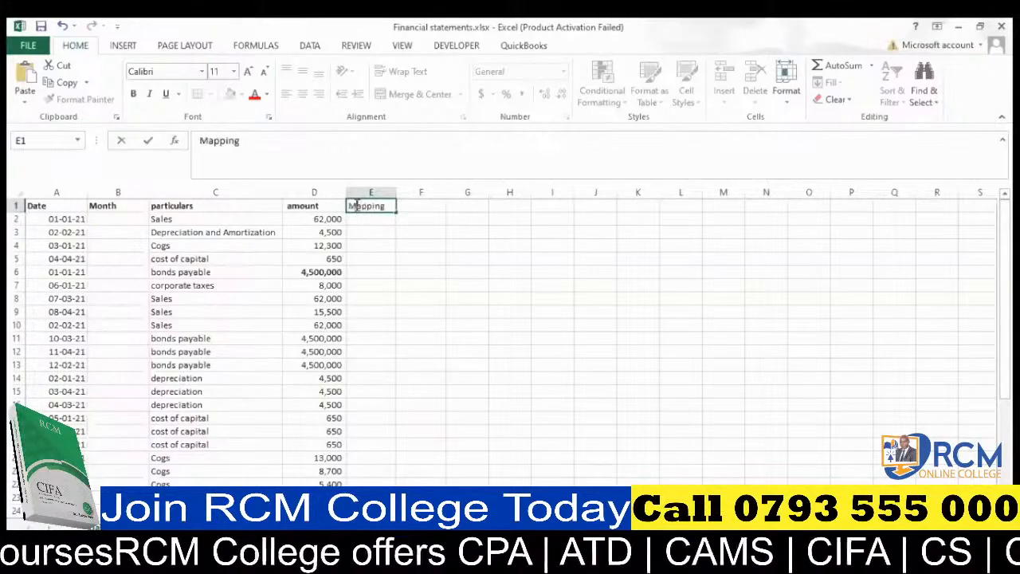
pyautogui.click(384, 236)
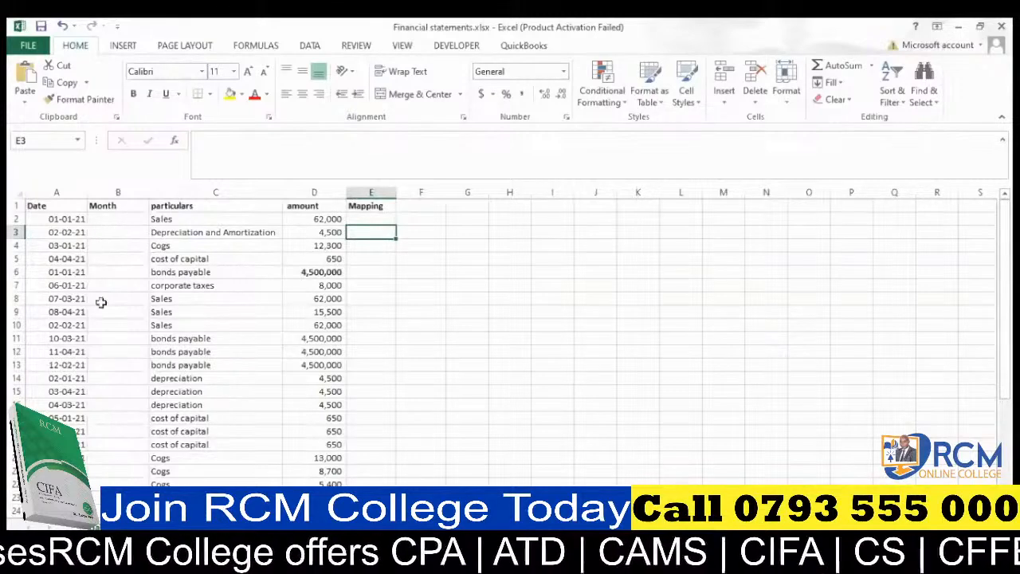
pyautogui.scroll(-1, 119, 294)
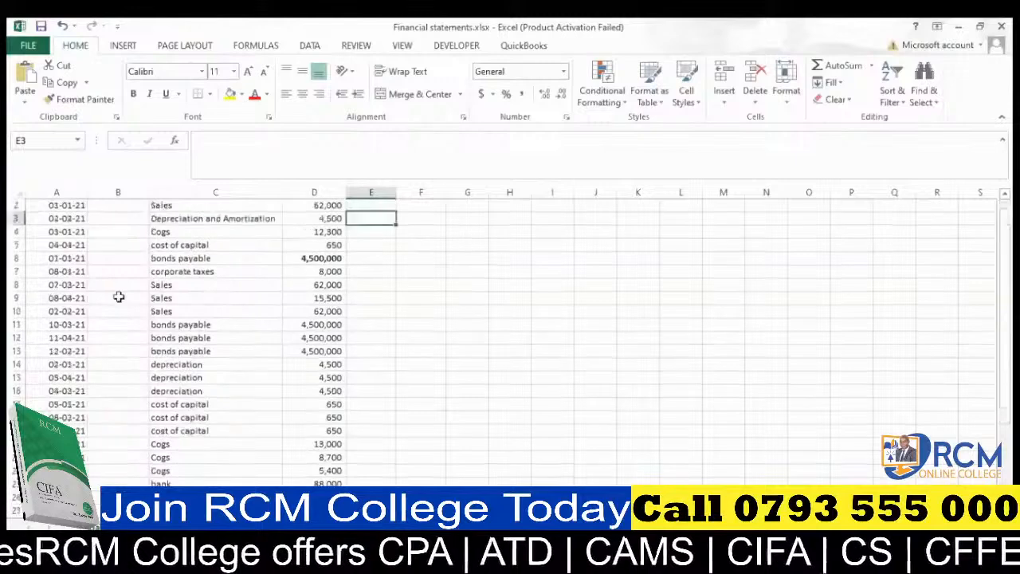
pyautogui.scroll(1, 118, 296)
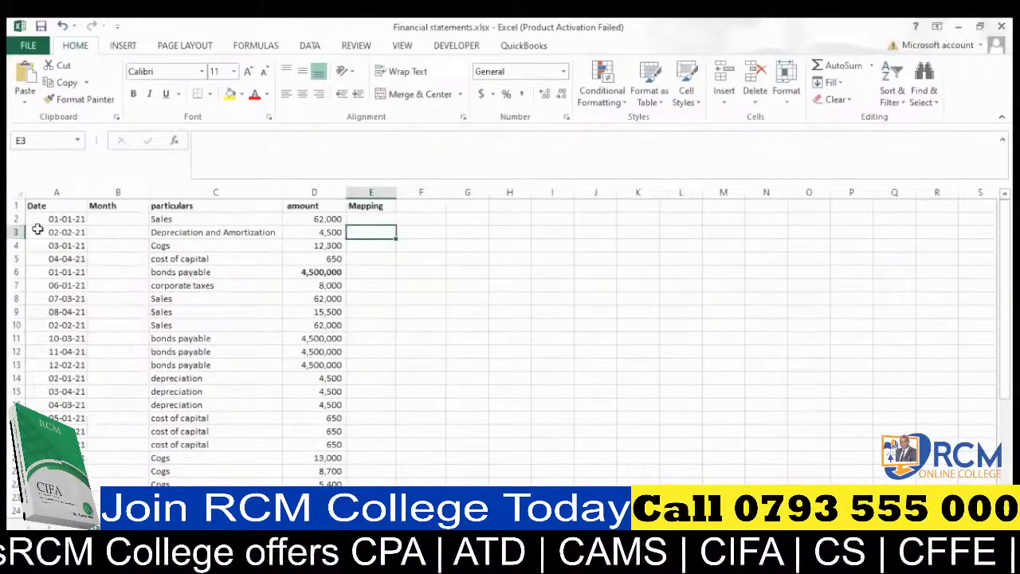
pyautogui.click(114, 219)
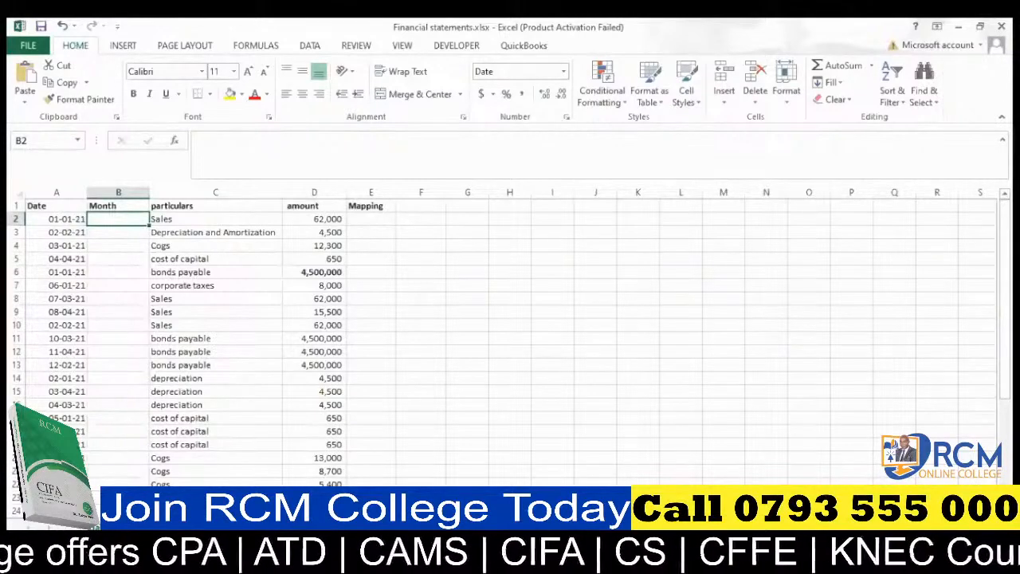
pyautogui.hotkey('alt', 'Tab')
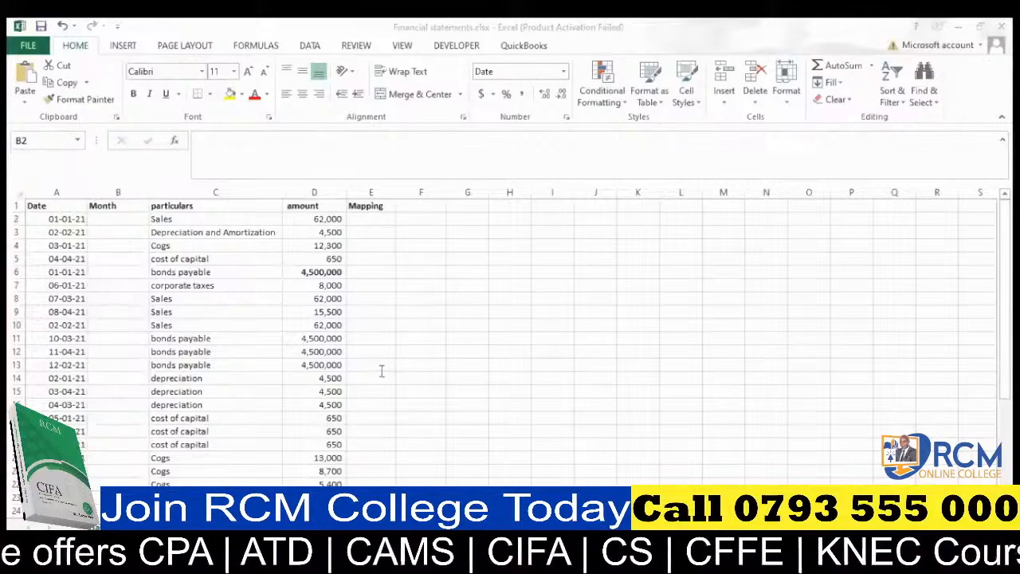
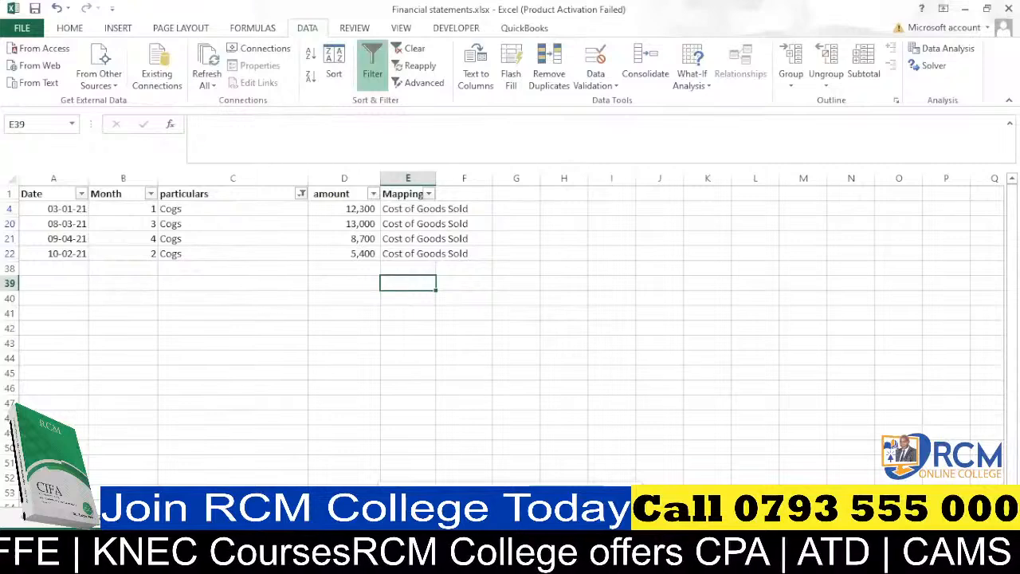
pyautogui.moveTo(384, 563)
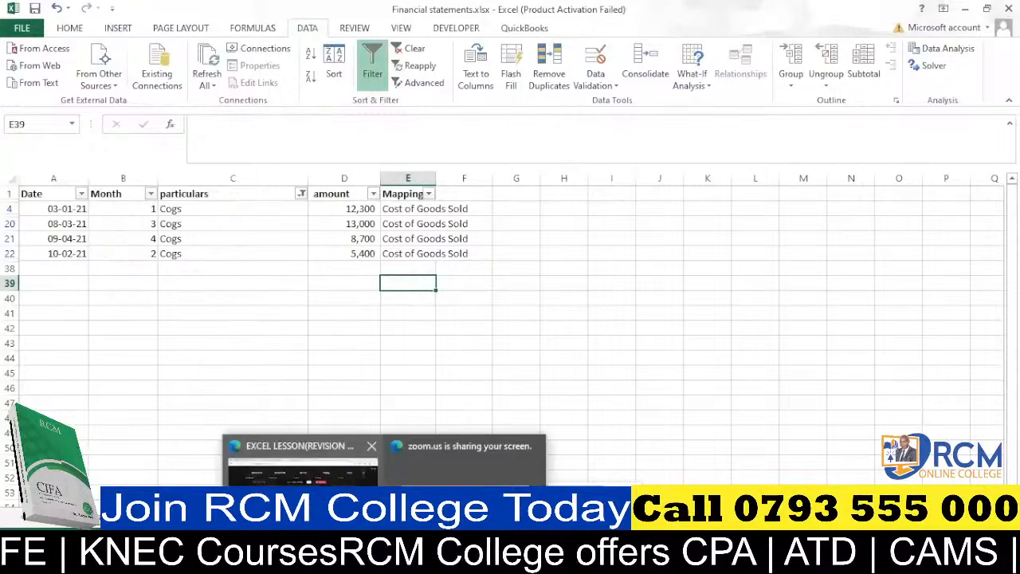
pyautogui.click(303, 466)
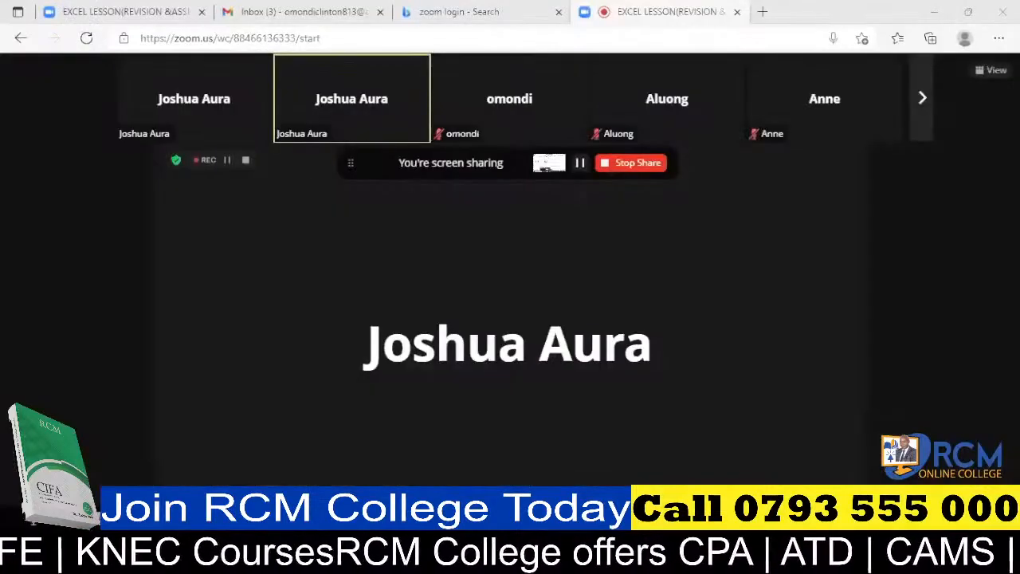
pyautogui.click(203, 12)
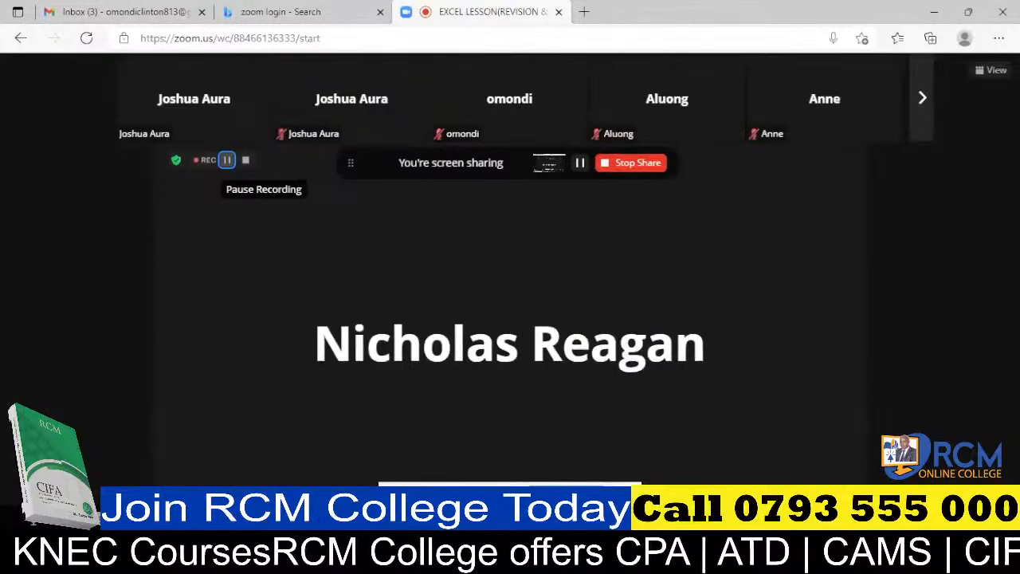
pyautogui.moveTo(676, 561)
pyautogui.click(828, 462)
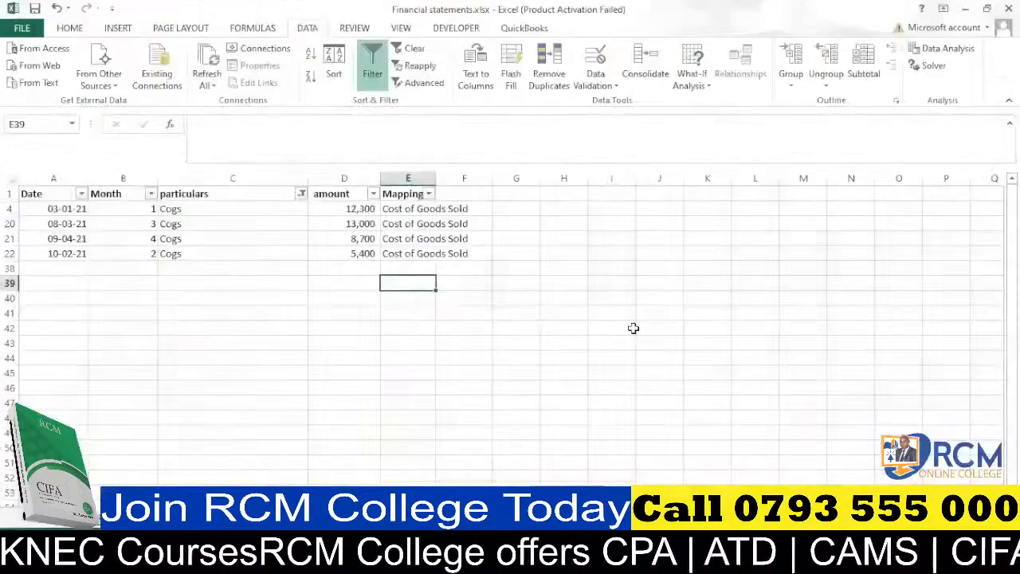
# Filter the particulars column to show only entries matching the search "depr".
pyautogui.click(252, 267)
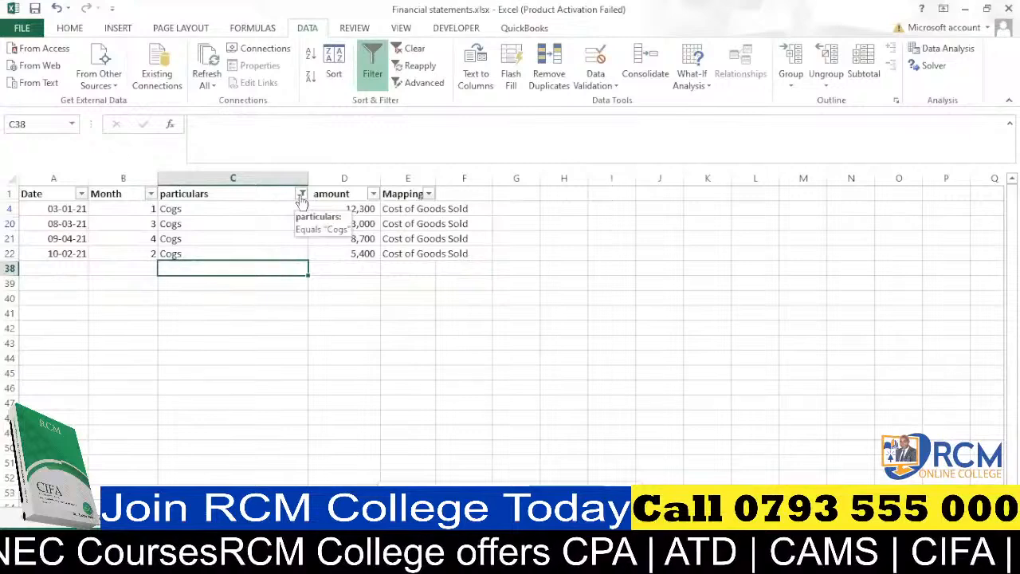
pyautogui.click(301, 194)
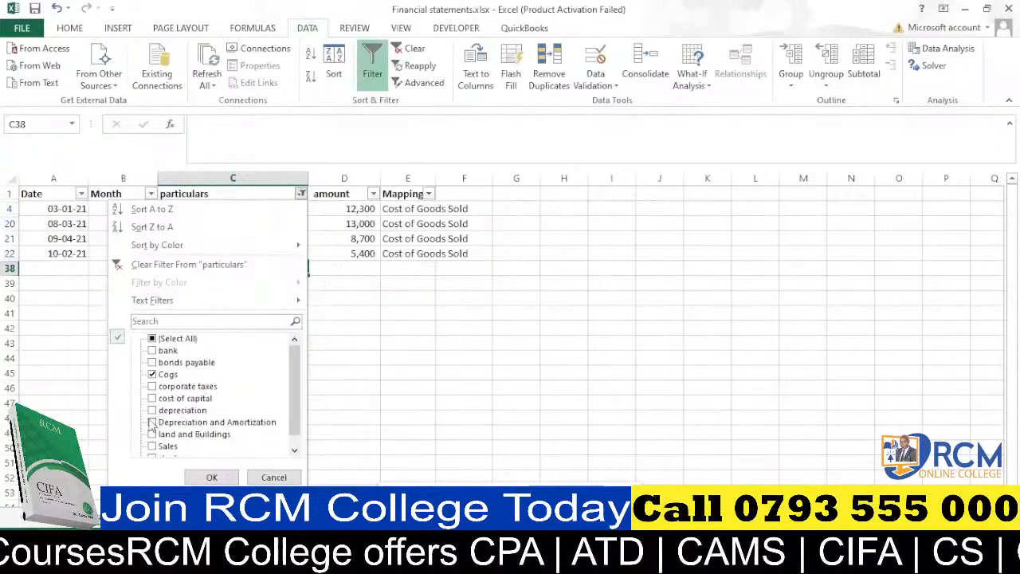
pyautogui.click(175, 321)
pyautogui.write('de')
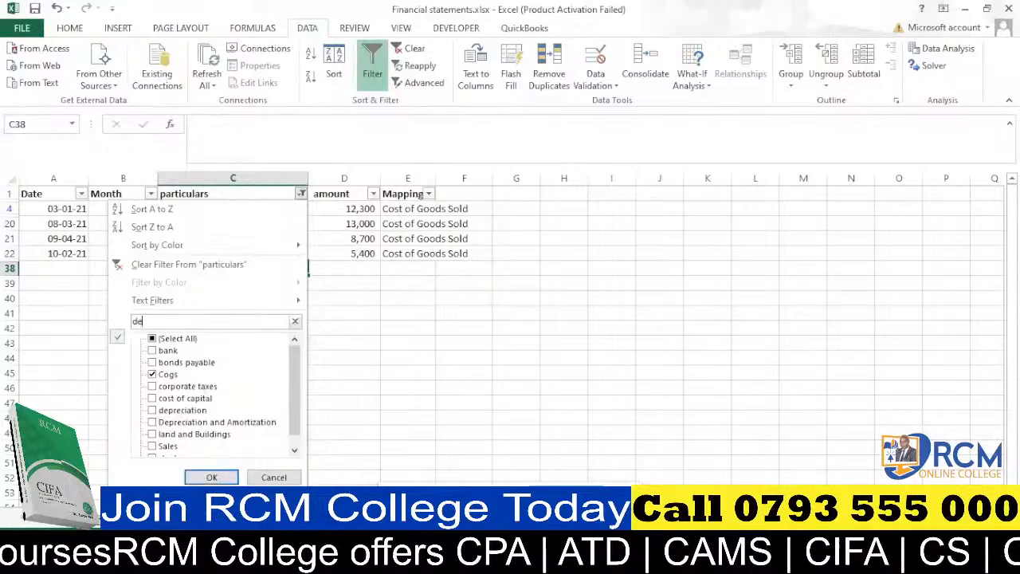
pyautogui.write('pr')
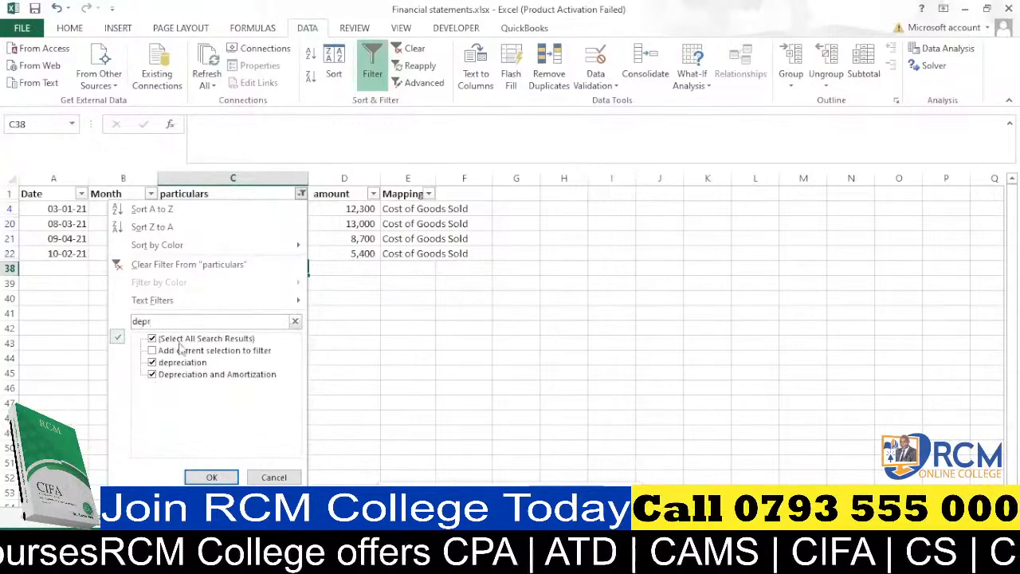
pyautogui.click(220, 476)
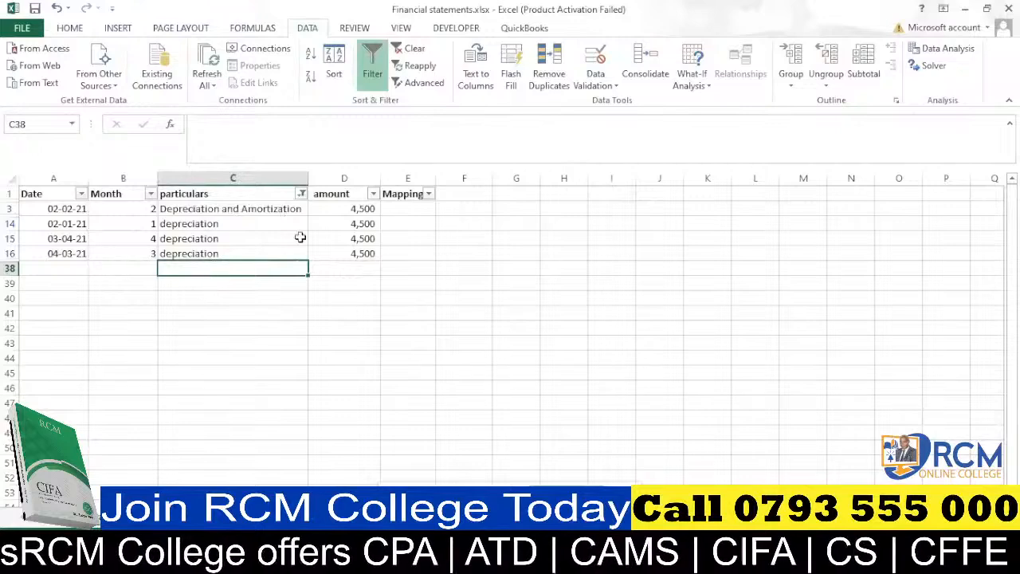
# Enter Depreciation as the Mapping for the filtered rows, filling it down from E3 and widening column E.
pyautogui.click(406, 210)
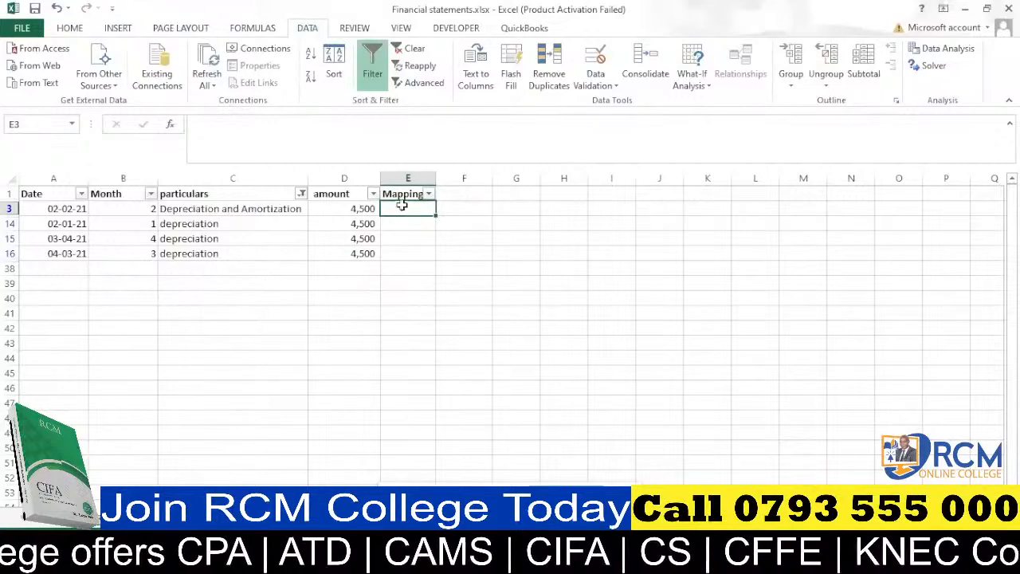
pyautogui.moveTo(421, 559)
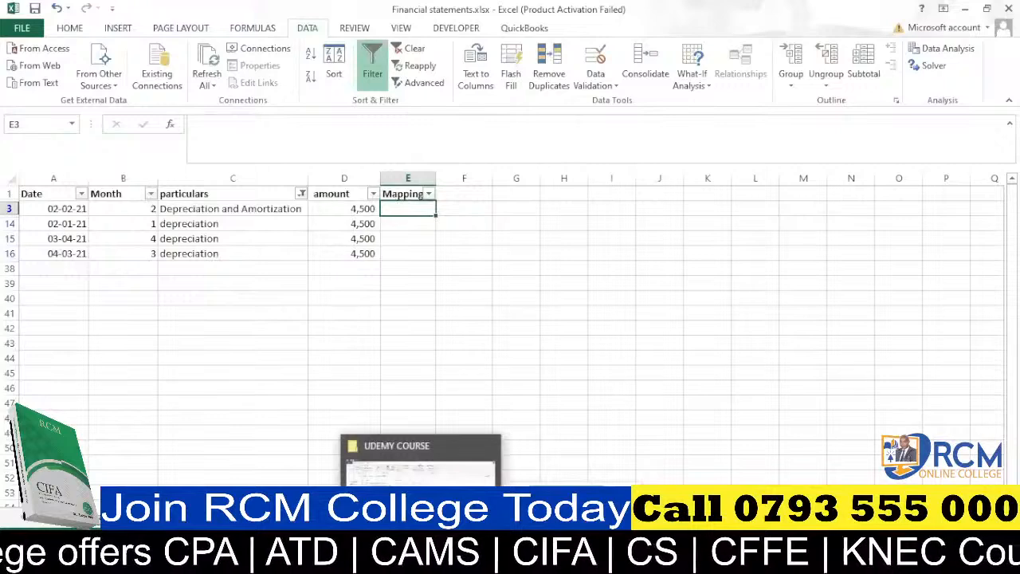
pyautogui.write('Dep')
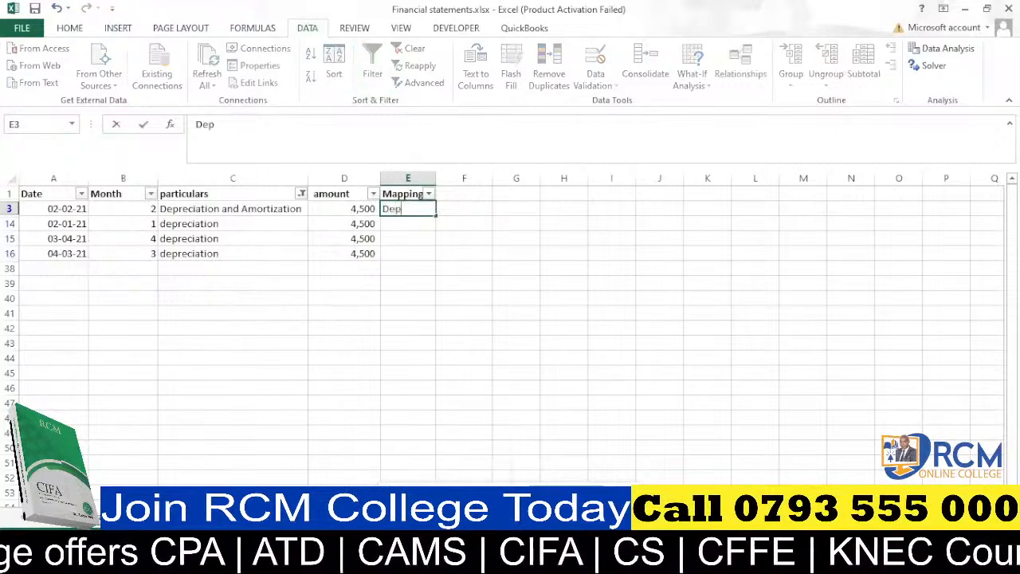
pyautogui.write('reciat')
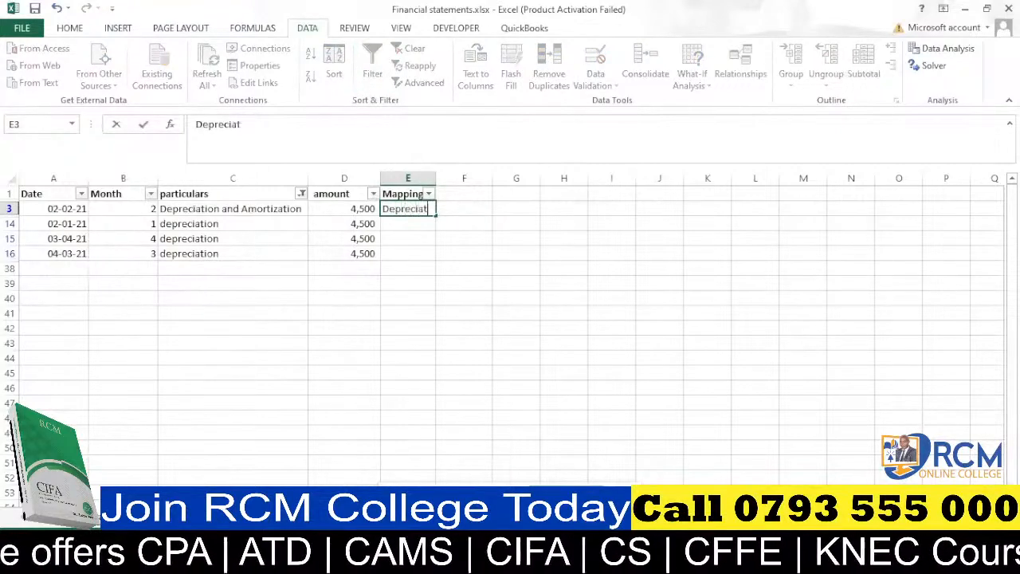
pyautogui.write('ion')
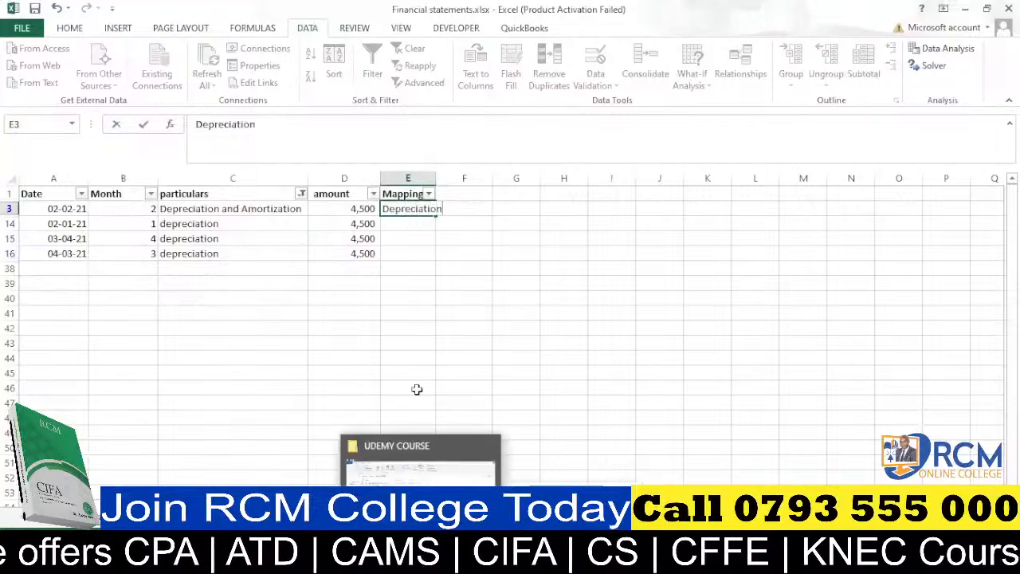
pyautogui.moveTo(405, 269); pyautogui.dragTo(407, 255)
pyautogui.moveTo(436, 179); pyautogui.dragTo(474, 180)
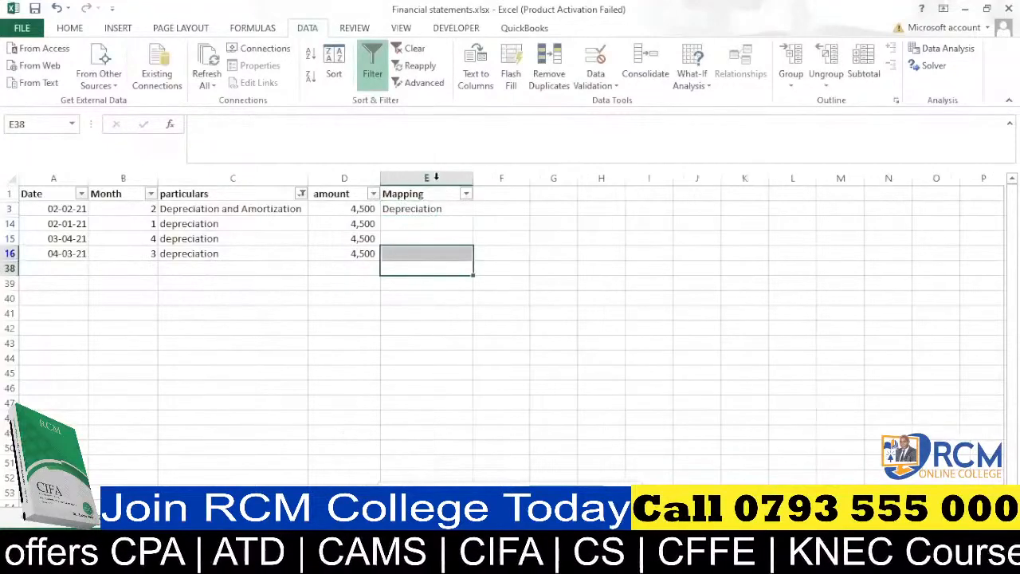
pyautogui.click(447, 210)
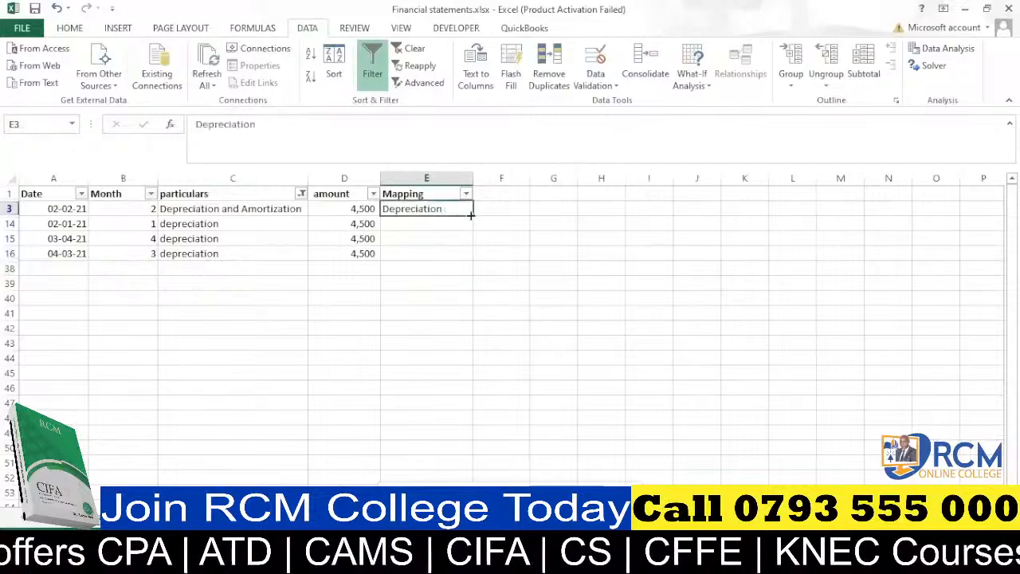
pyautogui.moveTo(472, 215); pyautogui.dragTo(474, 261)
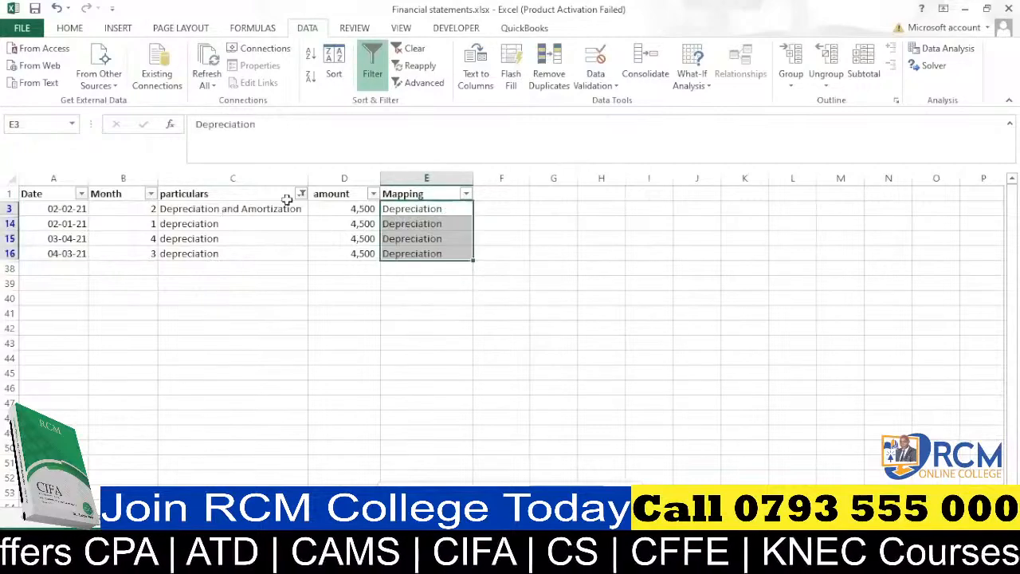
# Filter the particulars column to show only the "cost" search results instead.
pyautogui.click(302, 195)
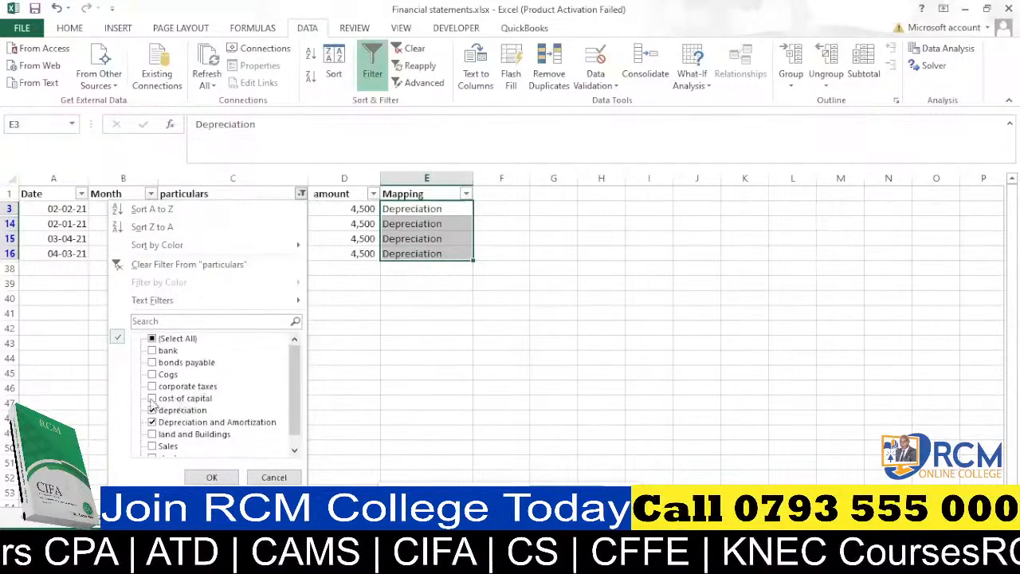
pyautogui.click(134, 320)
pyautogui.write('cost')
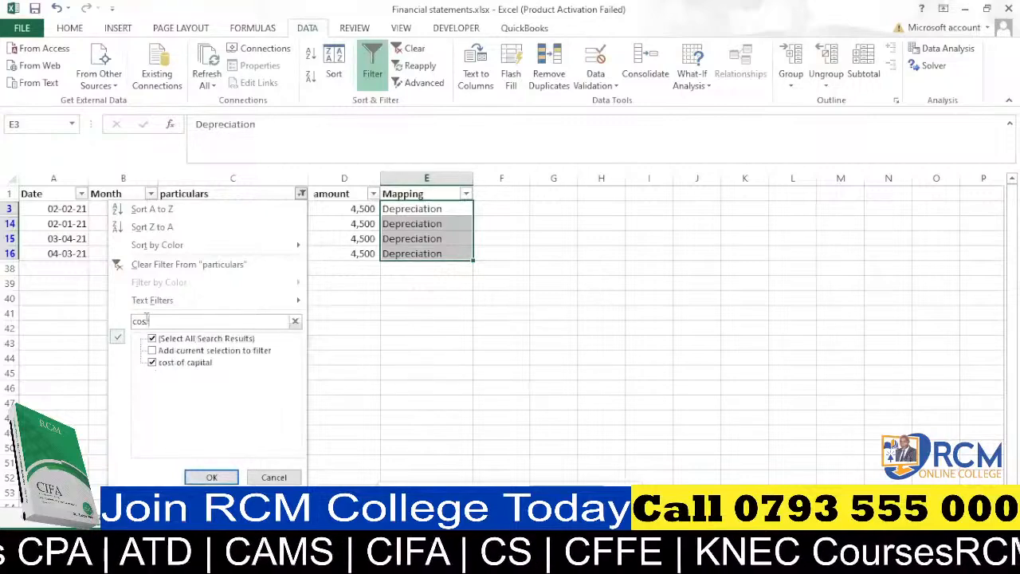
pyautogui.click(211, 476)
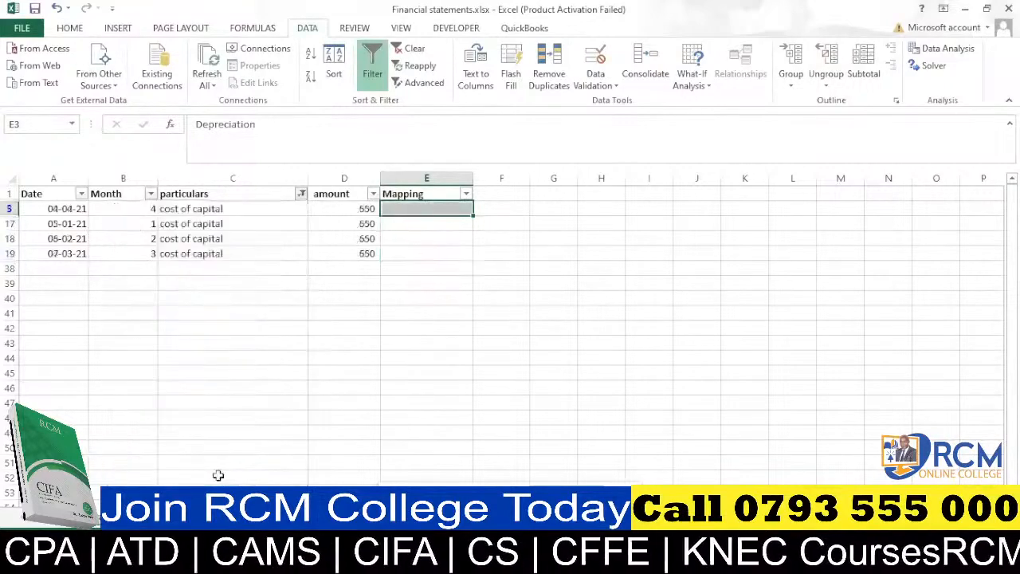
# Enter Interest as the Mapping in E5 and fill it down through the visible cost of capital rows.
pyautogui.click(408, 206)
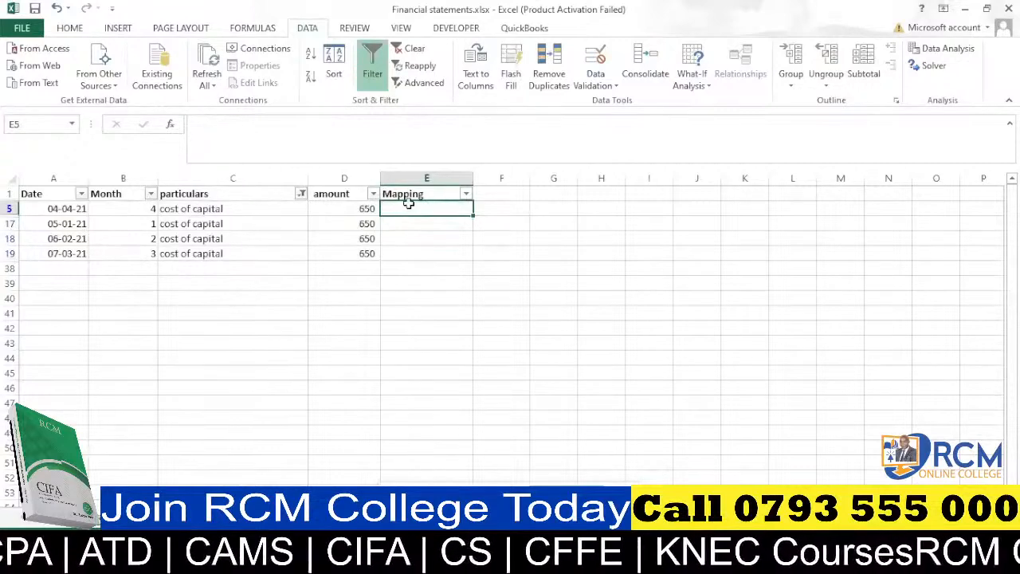
pyautogui.write('Interest')
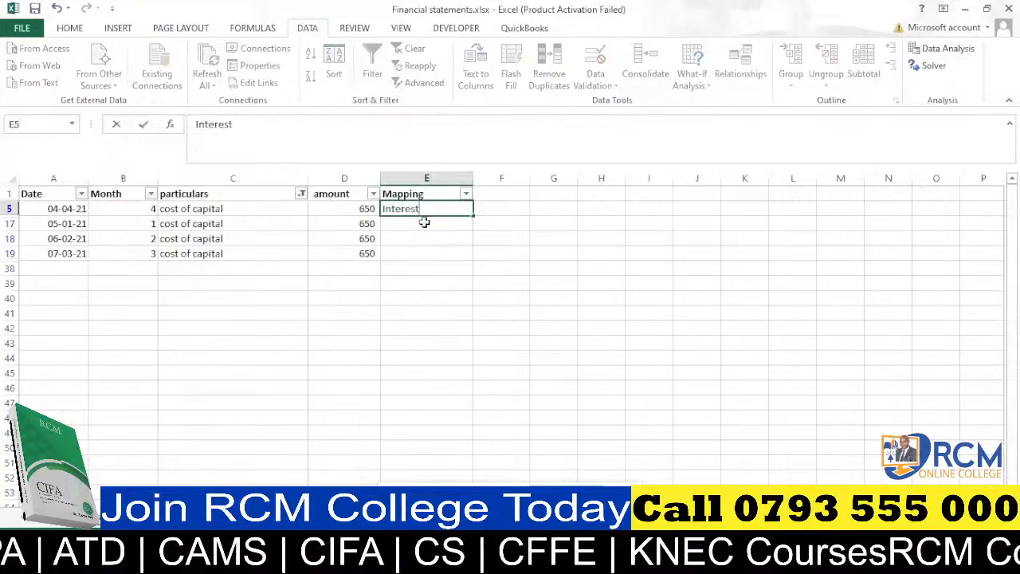
pyautogui.moveTo(473, 216); pyautogui.dragTo(472, 261)
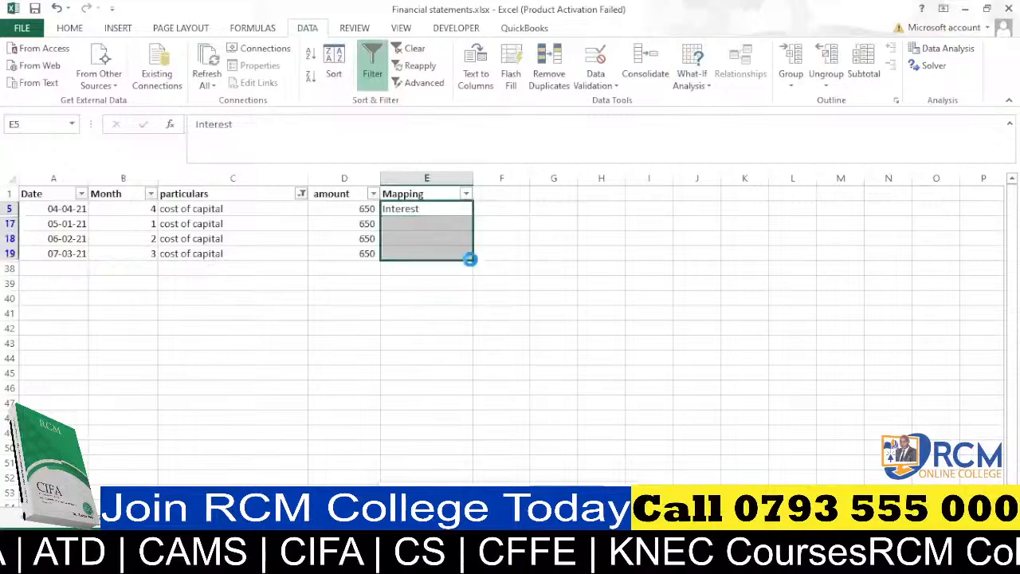
# Filter the particulars column to show only the "taxe" search results.
pyautogui.click(301, 194)
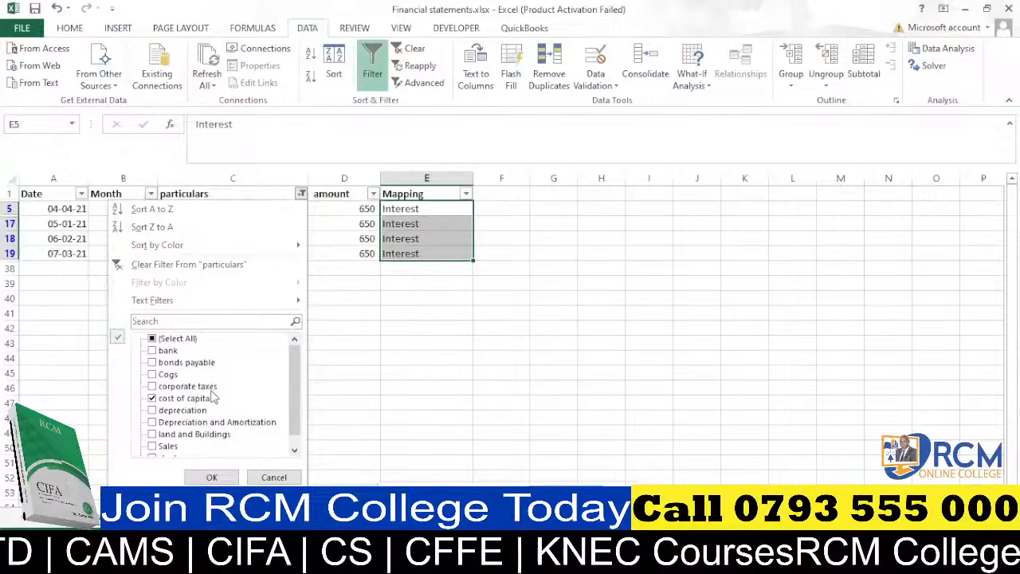
pyautogui.click(161, 322)
pyautogui.write('taxe')
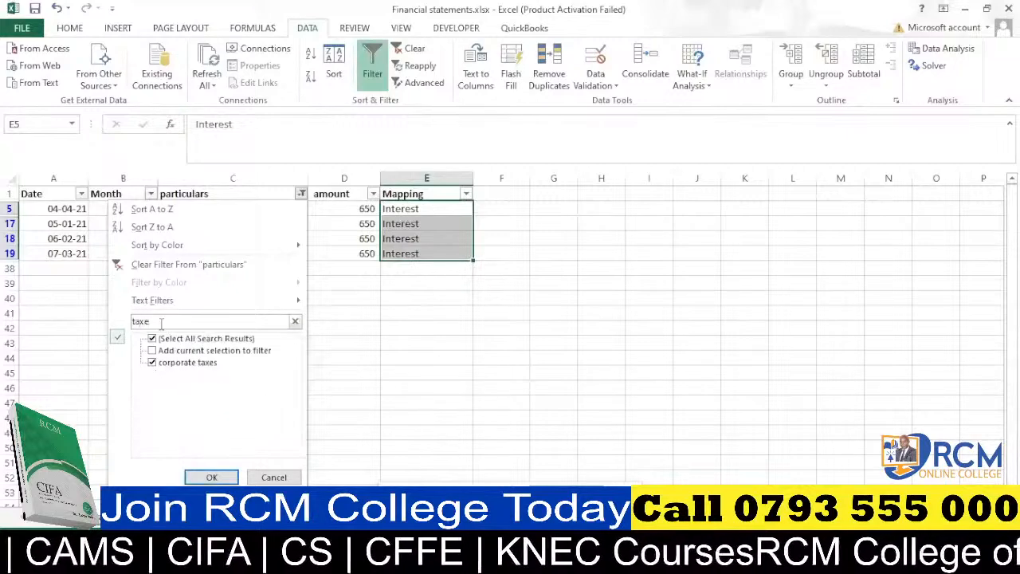
pyautogui.click(211, 477)
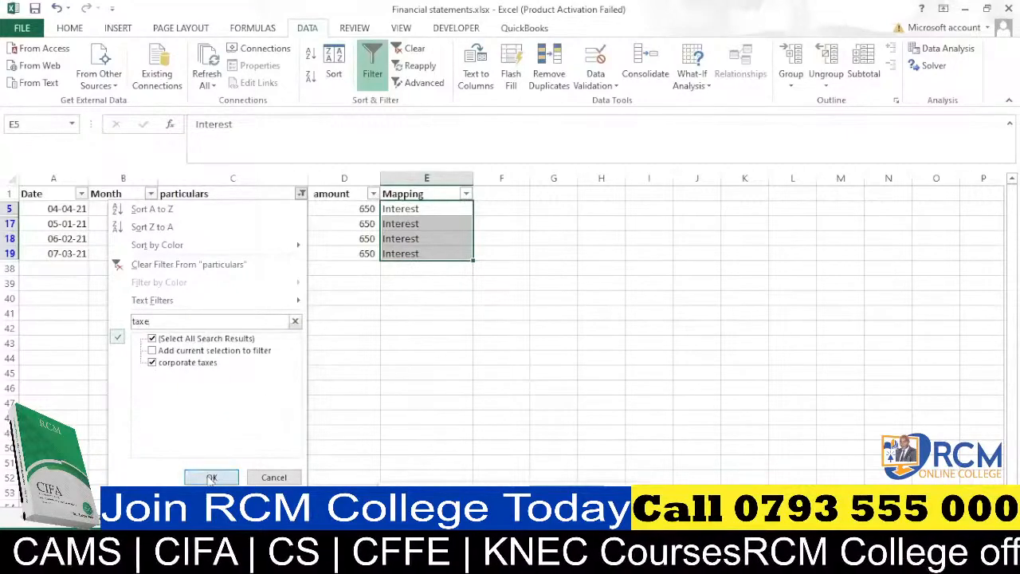
# Enter Taxes as the Mapping in E7 and fill it down through the visible corporate taxes rows.
pyautogui.click(410, 208)
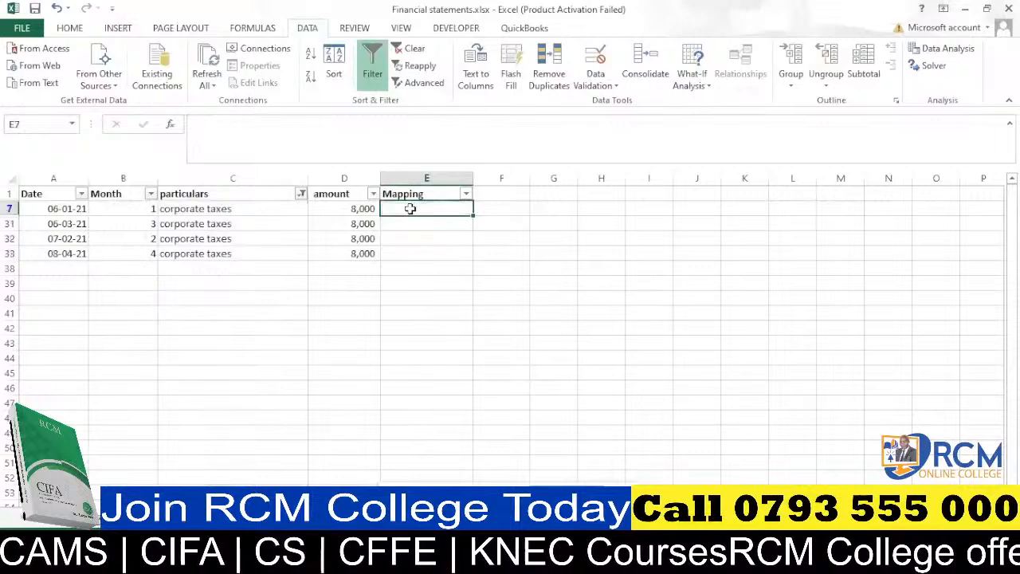
pyautogui.write('Taxes')
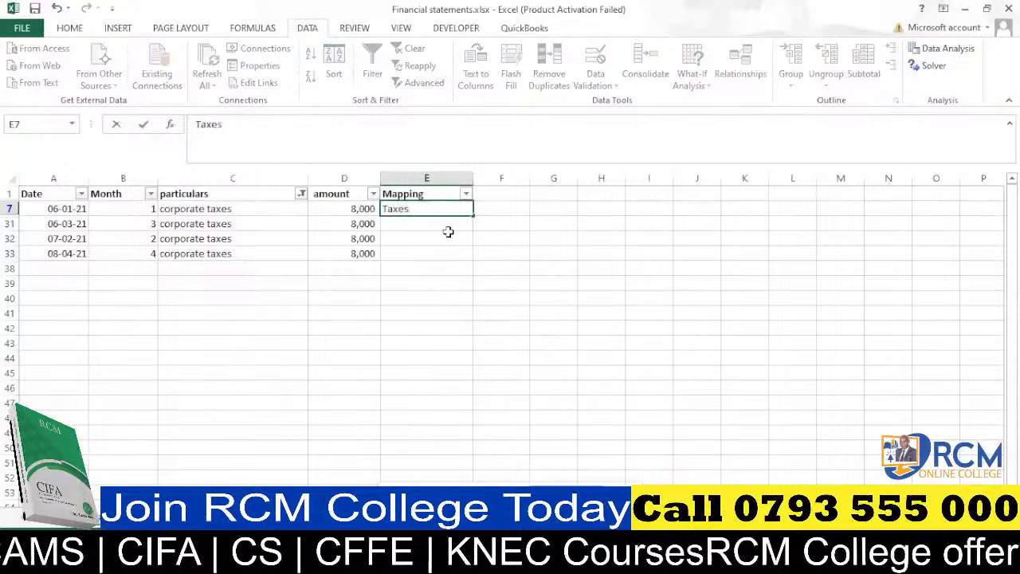
pyautogui.moveTo(473, 214); pyautogui.dragTo(468, 255)
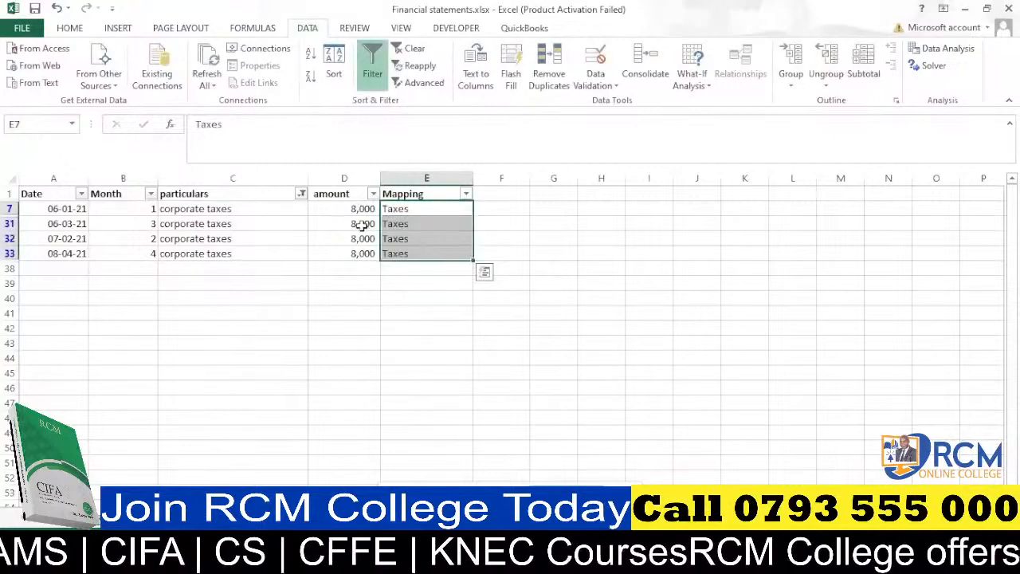
# Filter the particulars column to show only the "land" search results.
pyautogui.click(301, 194)
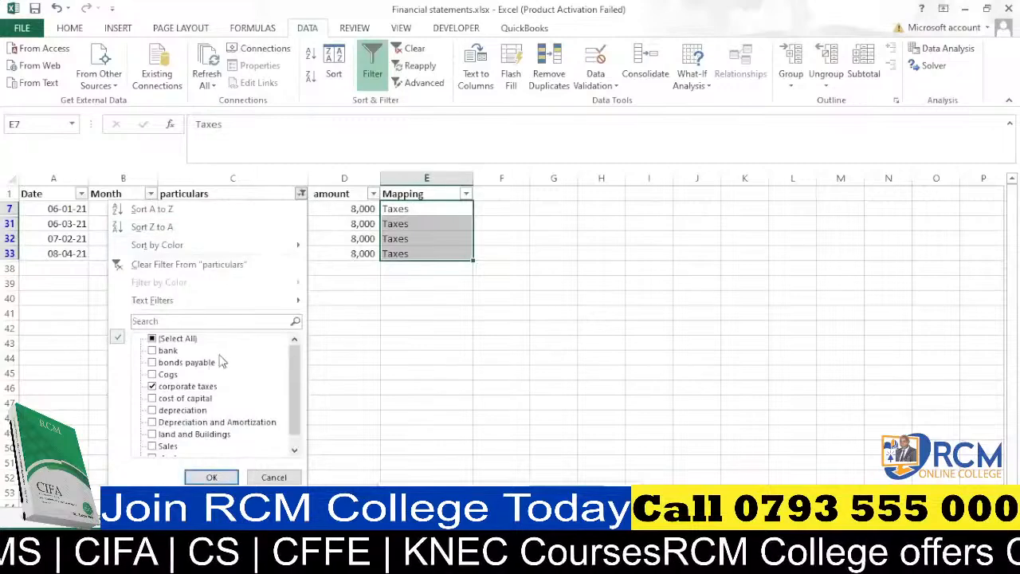
pyautogui.click(295, 452)
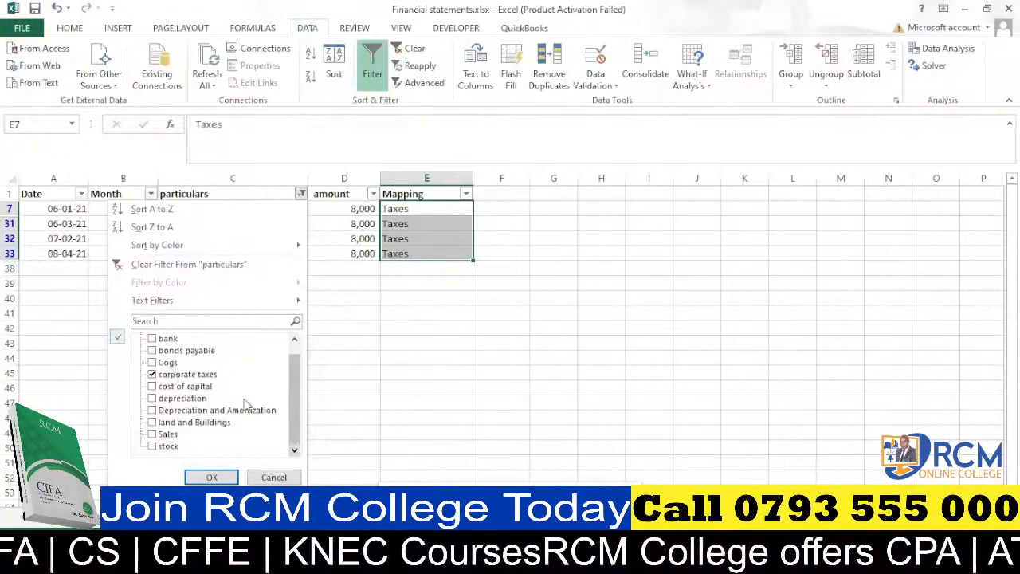
pyautogui.scroll(1, 298, 403)
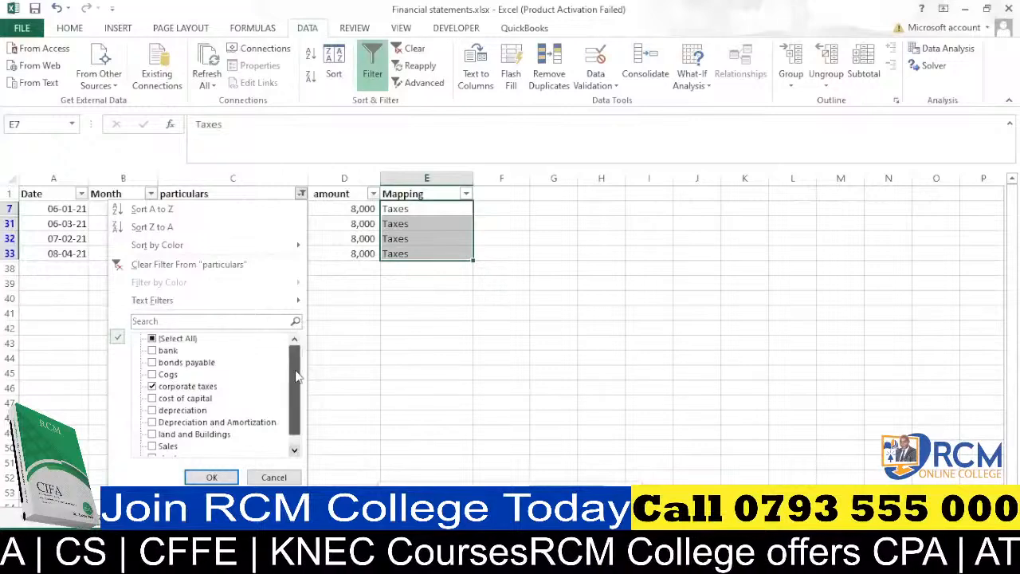
pyautogui.scroll(-1, 295, 379)
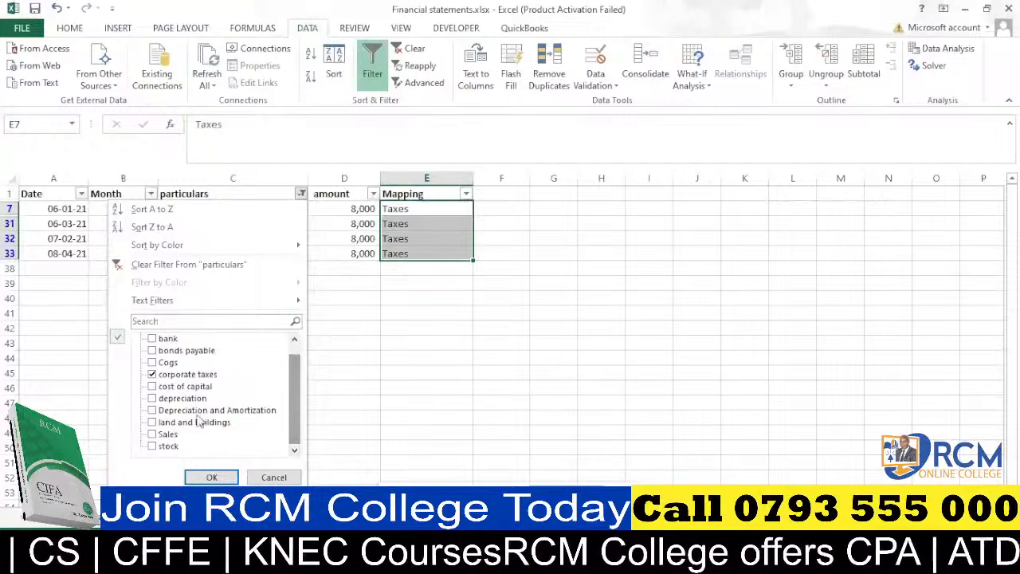
pyautogui.click(144, 322)
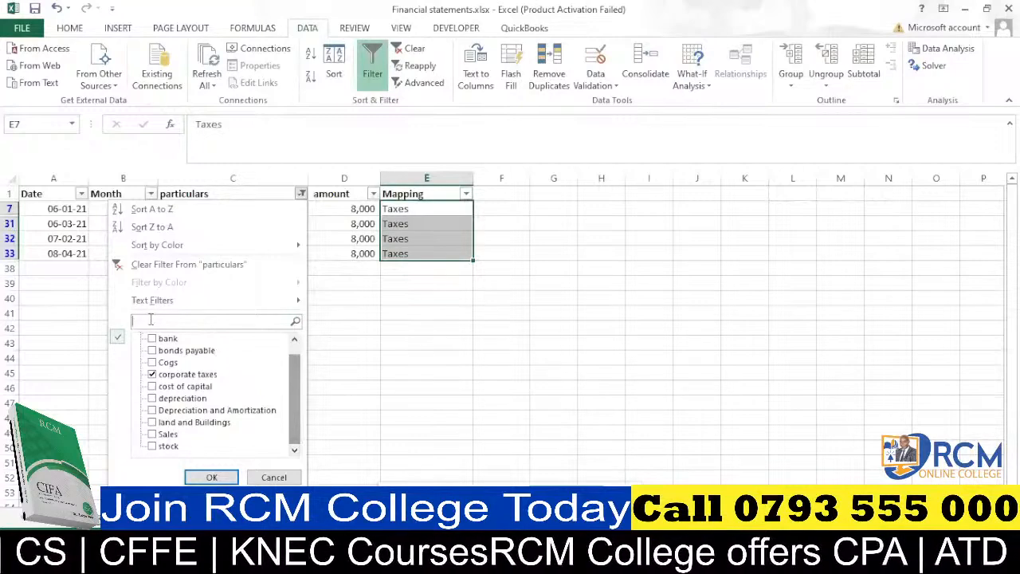
pyautogui.write('land')
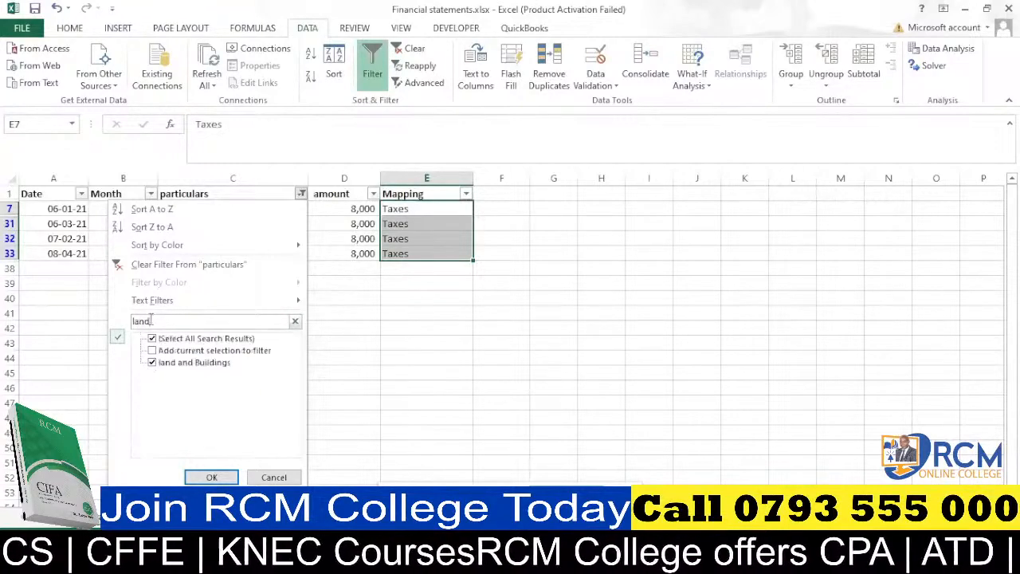
pyautogui.click(211, 476)
# Enter Buildings as the Mapping in E27 and fill it down through the visible land and Buildings rows.
pyautogui.click(397, 210)
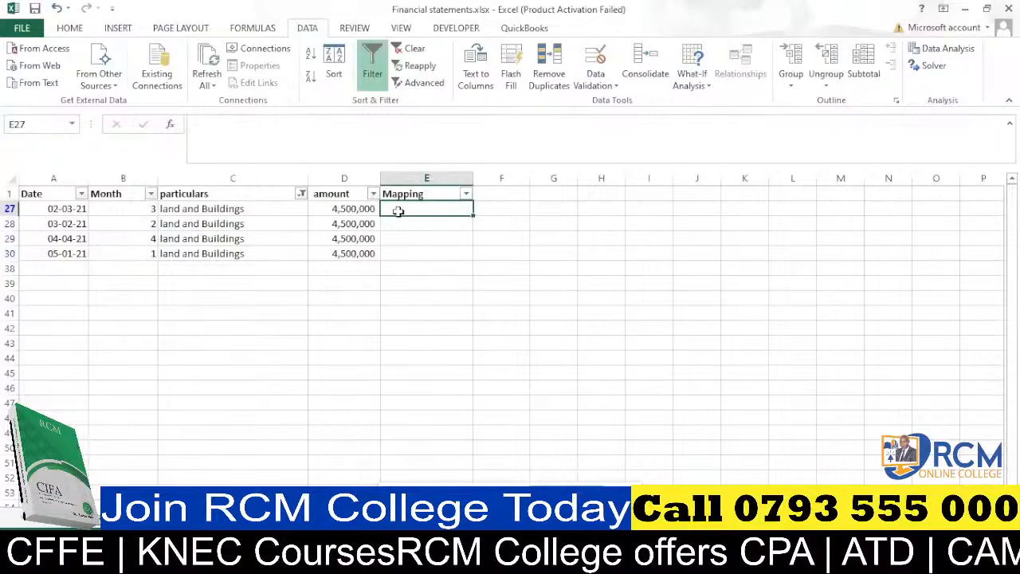
pyautogui.write('Buildi')
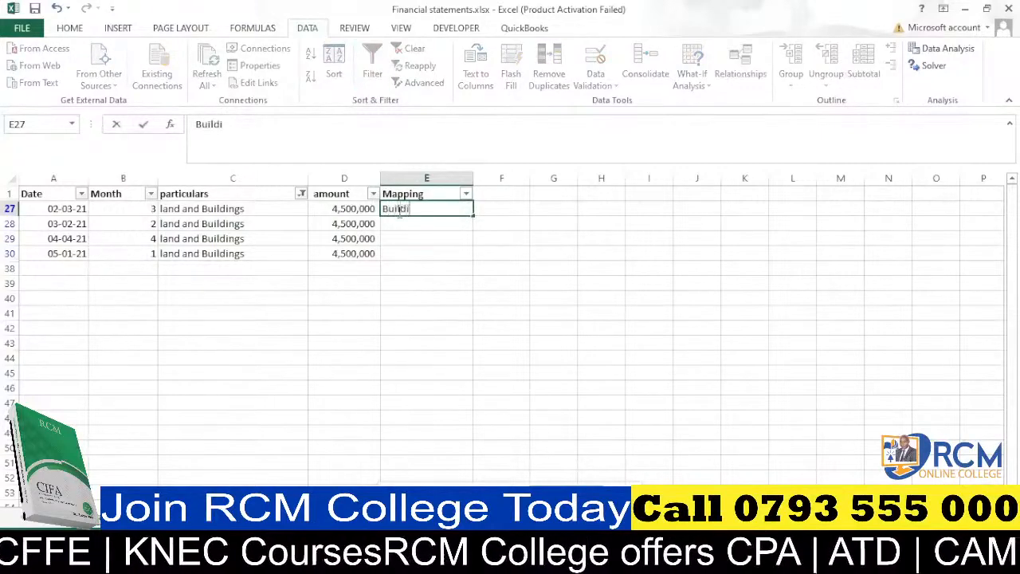
pyautogui.write('ngs')
pyautogui.press('Return')
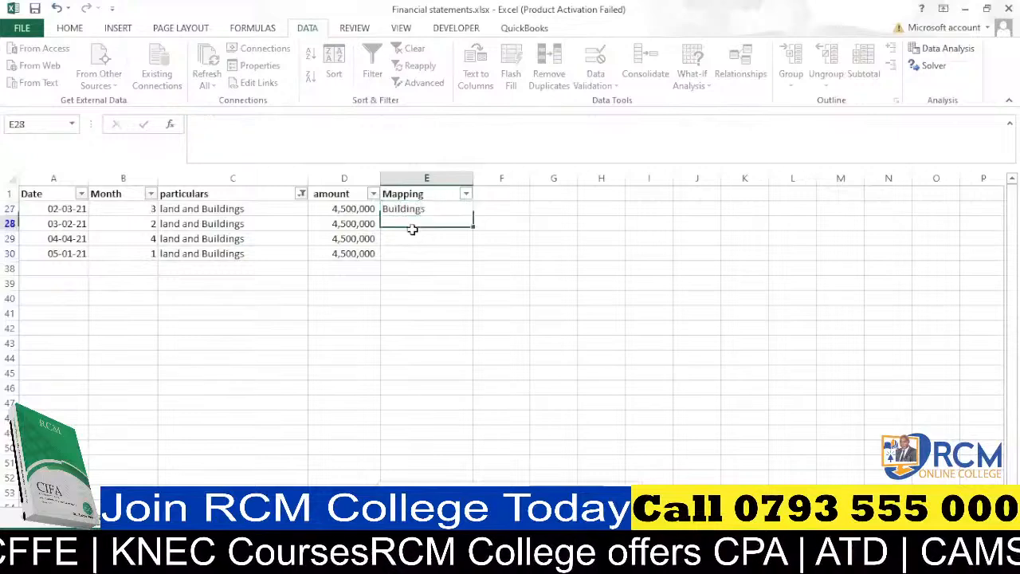
pyautogui.click(466, 211)
pyautogui.moveTo(474, 215); pyautogui.dragTo(473, 257)
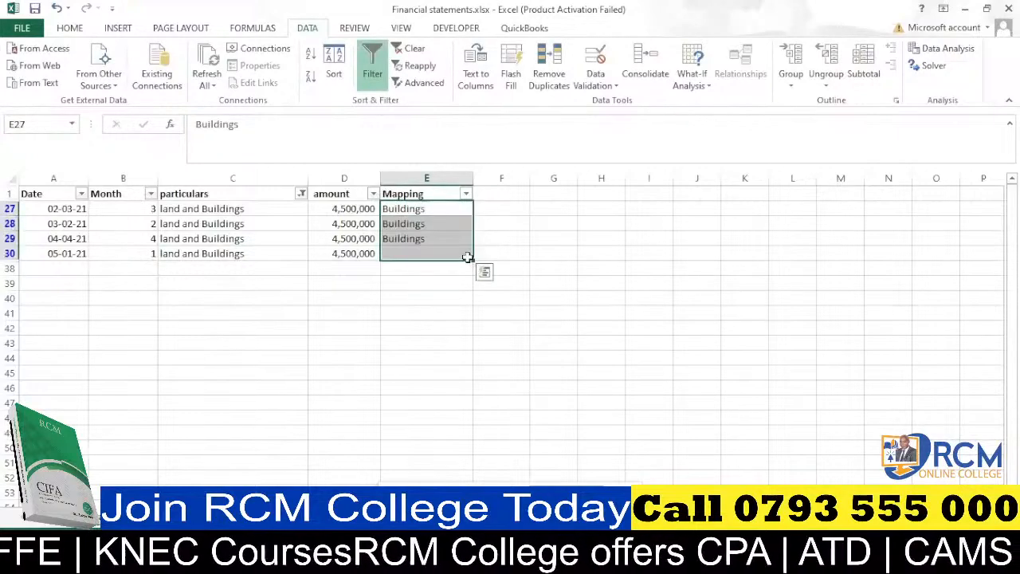
# Filter the particulars column to show only the "bank" search results.
pyautogui.click(301, 194)
pyautogui.click(217, 321)
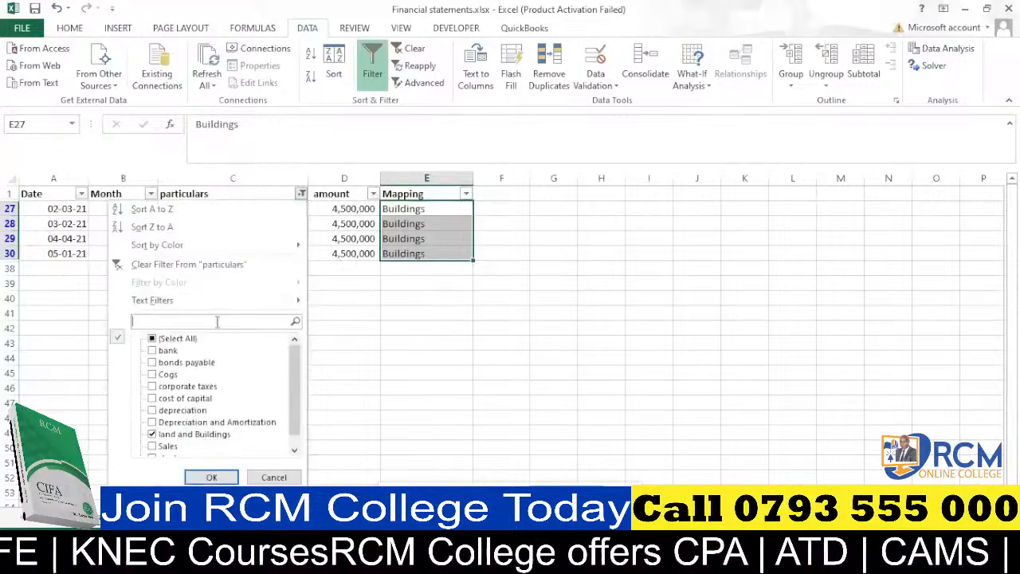
pyautogui.write('ban')
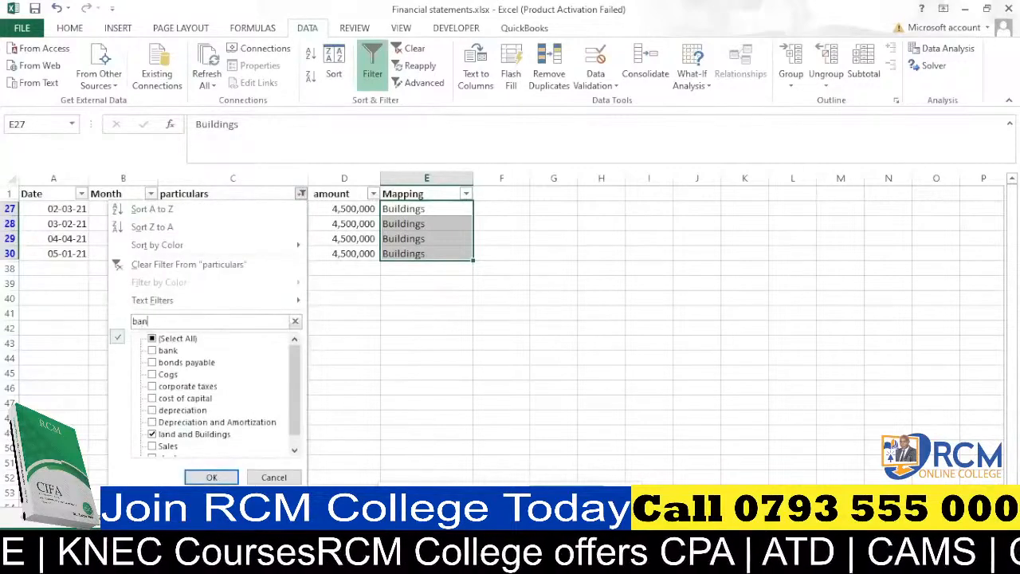
pyautogui.write('k')
pyautogui.click(211, 477)
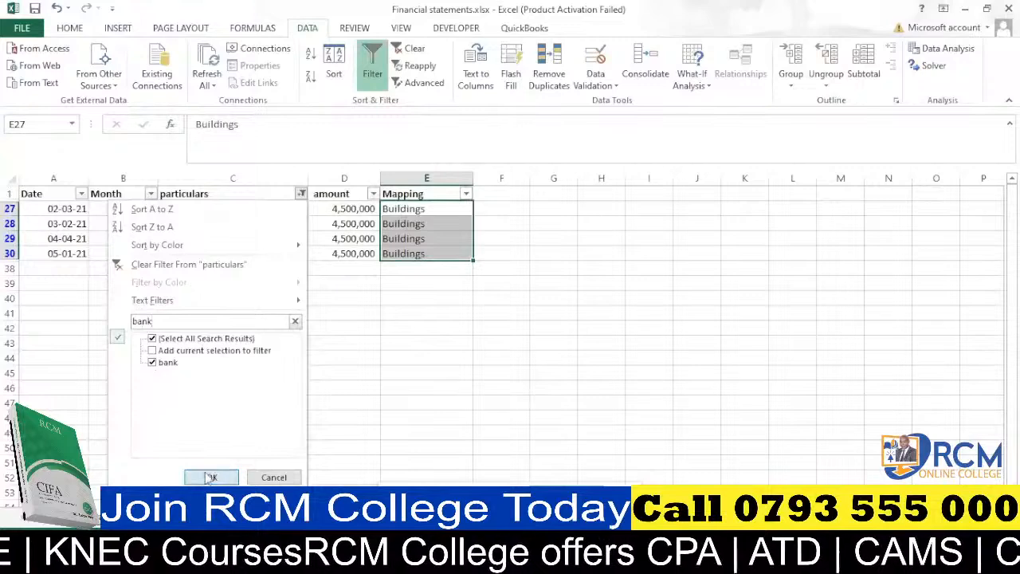
# Enter Bank as the Mapping in E23 and fill it down through the visible bank rows.
pyautogui.click(403, 208)
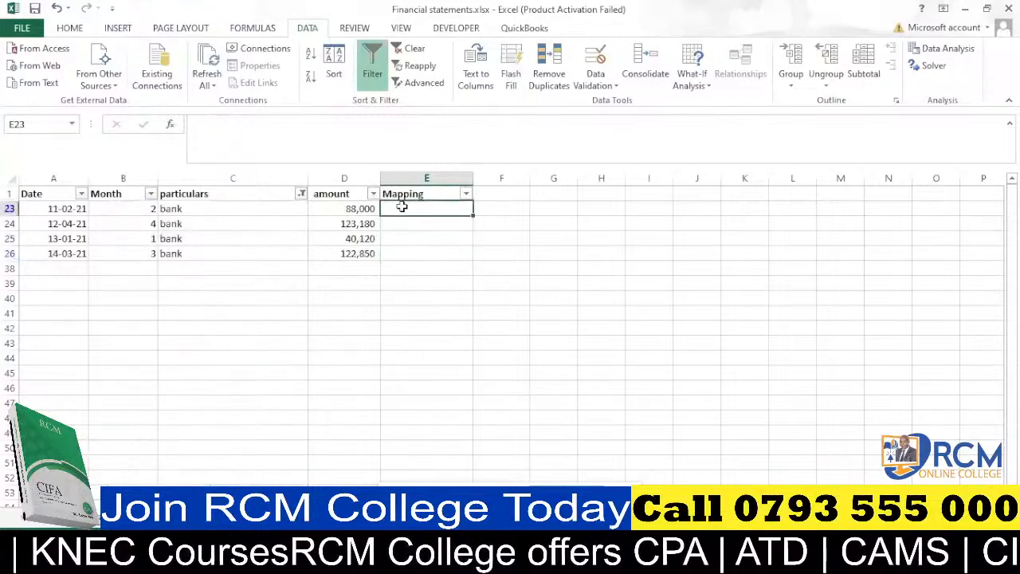
pyautogui.write('Ban')
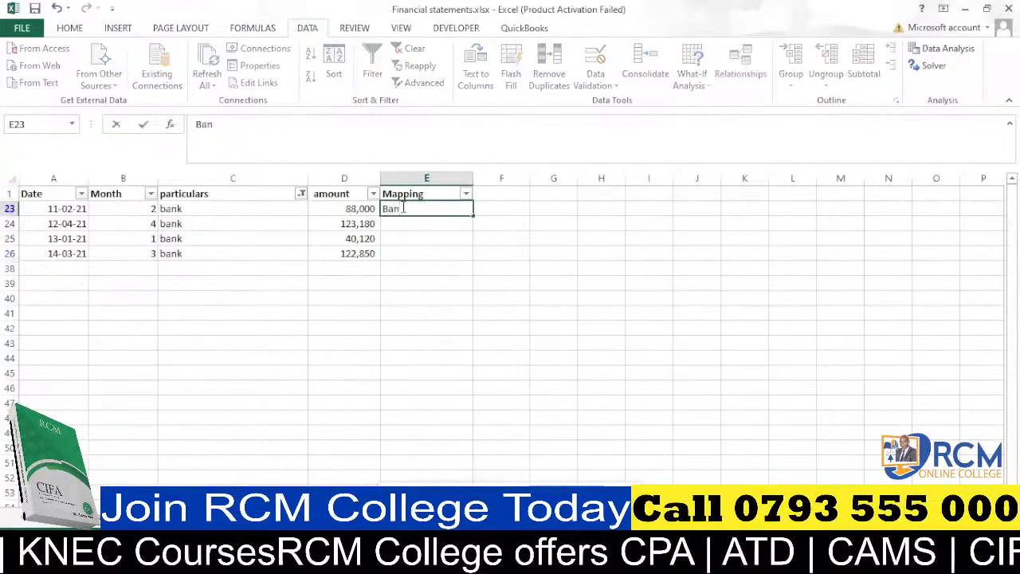
pyautogui.write('k')
pyautogui.press('Return')
pyautogui.click(428, 209)
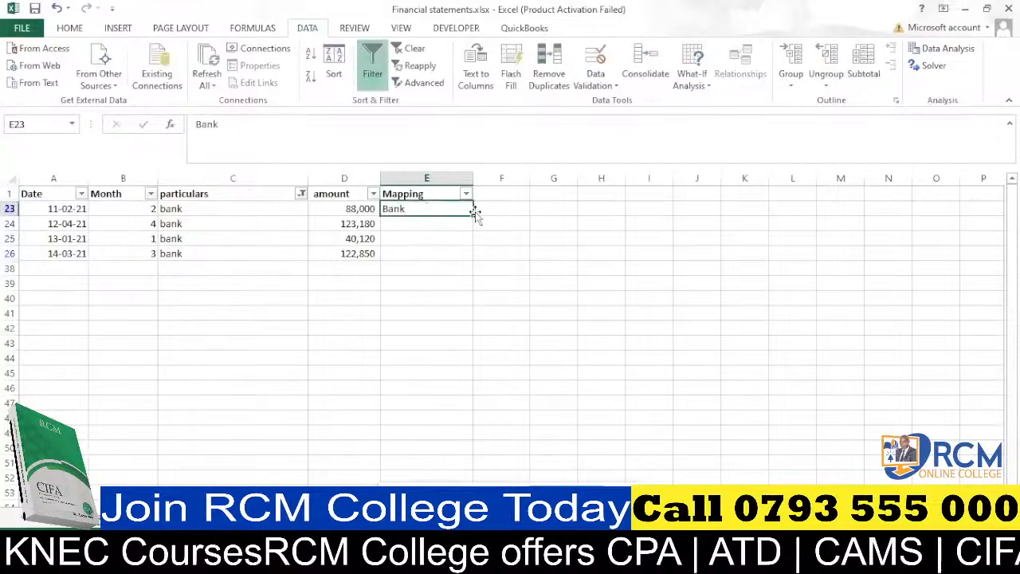
pyautogui.moveTo(471, 225); pyautogui.dragTo(472, 260)
# Filter the particulars column to show only the "sto" search results.
pyautogui.click(301, 194)
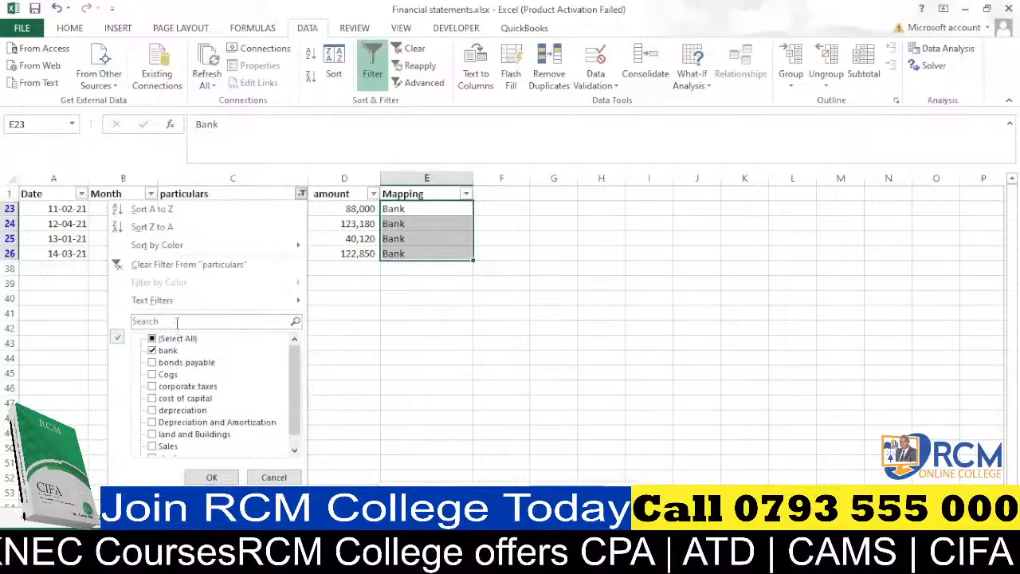
pyautogui.click(177, 322)
pyautogui.write('sto')
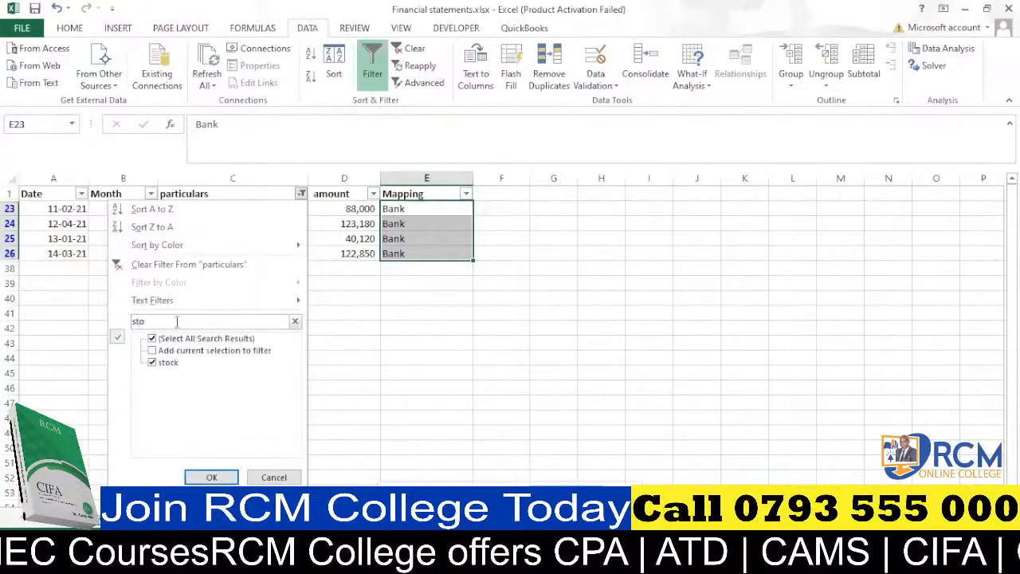
pyautogui.click(211, 476)
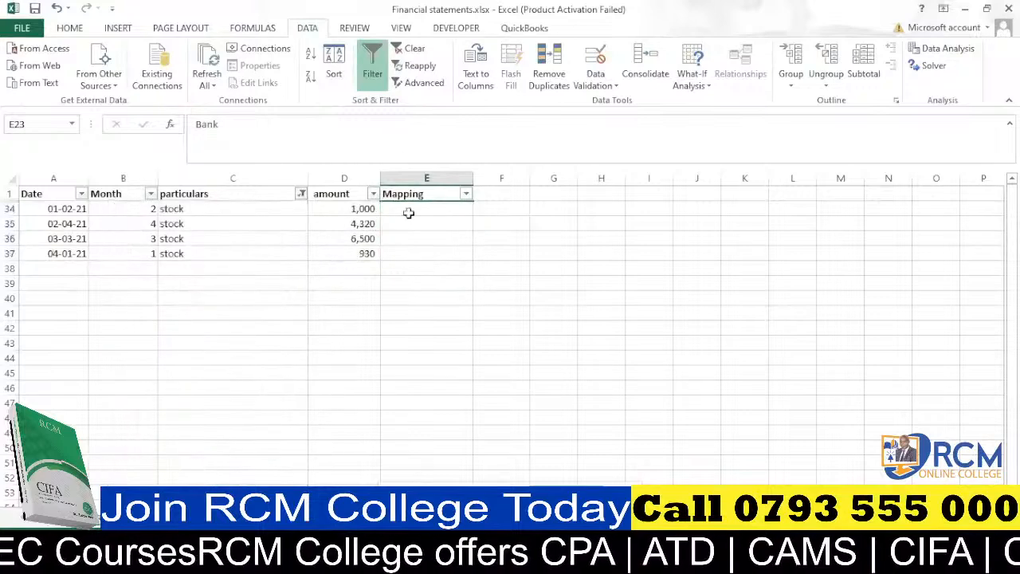
# Enter Stock as the Mapping in E34 and fill it down through the visible stock rows.
pyautogui.click(408, 207)
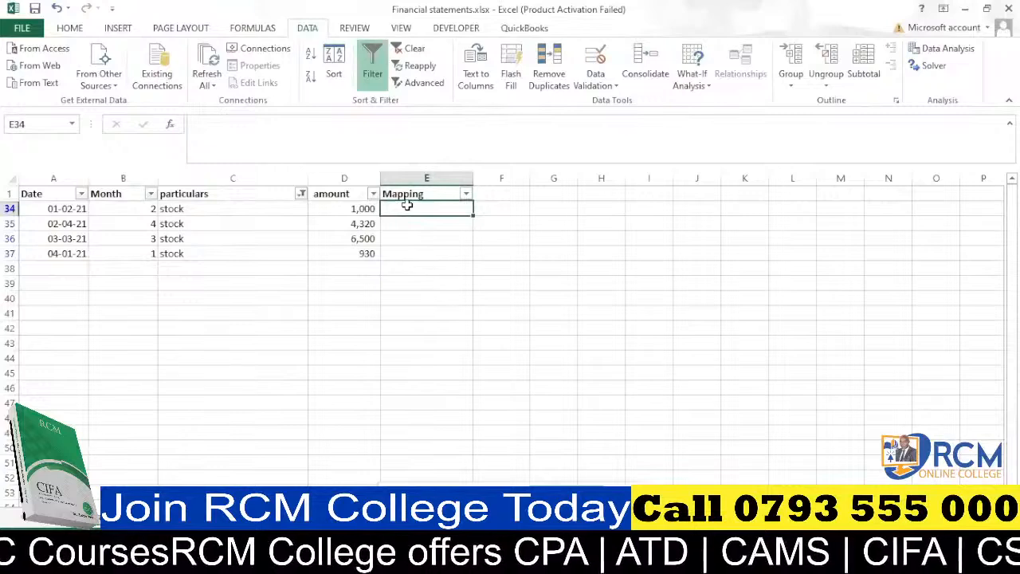
pyautogui.write('Invent')
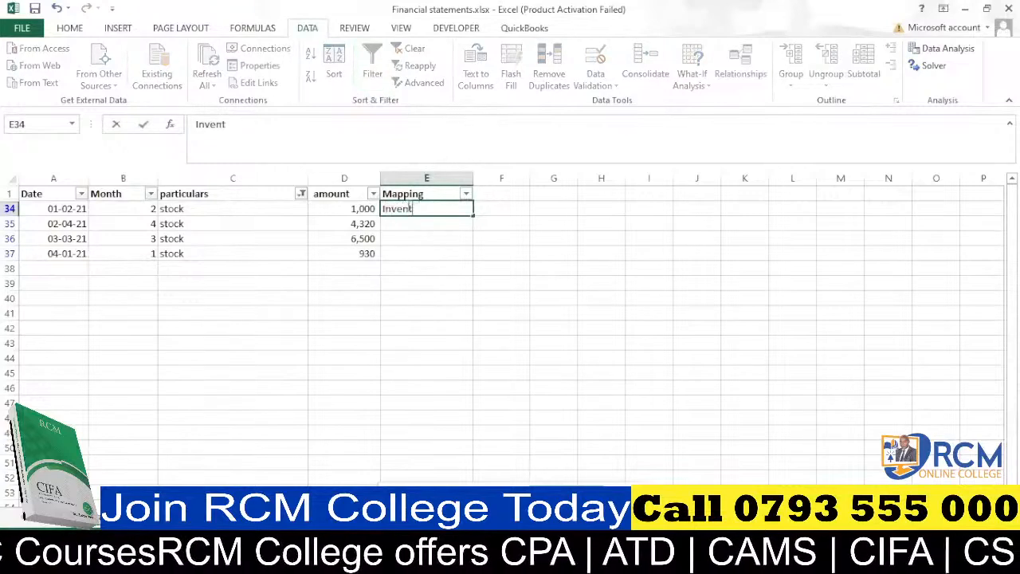
pyautogui.write('ory')
pyautogui.press('BackSpace')
pyautogui.press('BackSpace')
pyautogui.press('BackSpace')
pyautogui.press('BackSpace')
pyautogui.press('BackSpace')
pyautogui.press('BackSpace')
pyautogui.press('BackSpace')
pyautogui.press('BackSpace')
pyautogui.press('BackSpace')
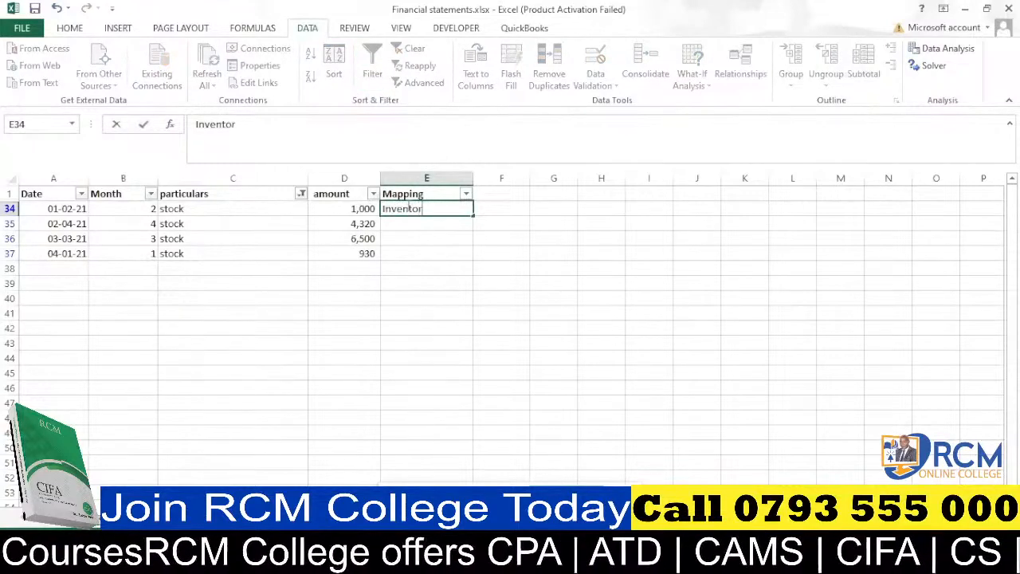
pyautogui.write('S')
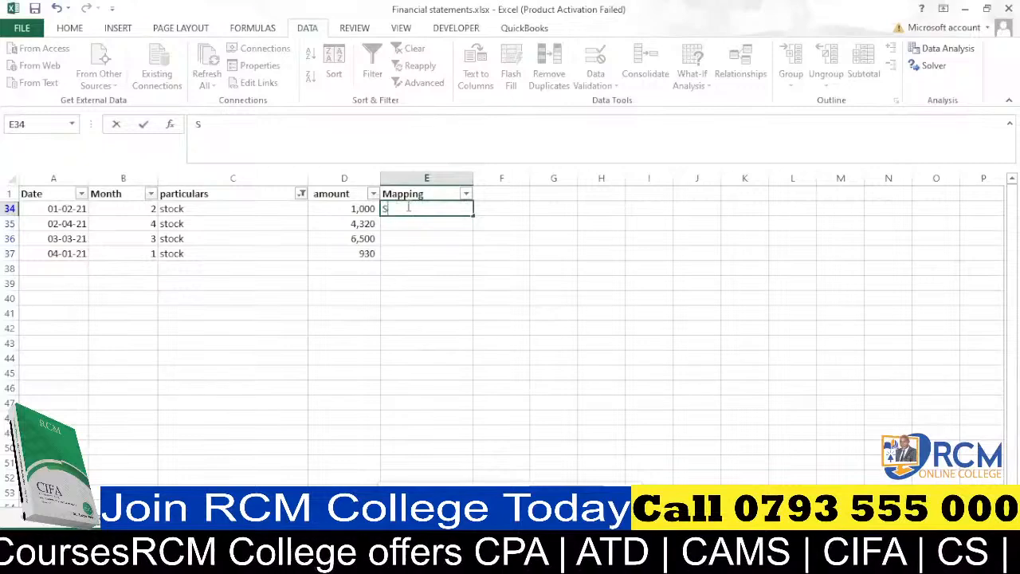
pyautogui.write('tock')
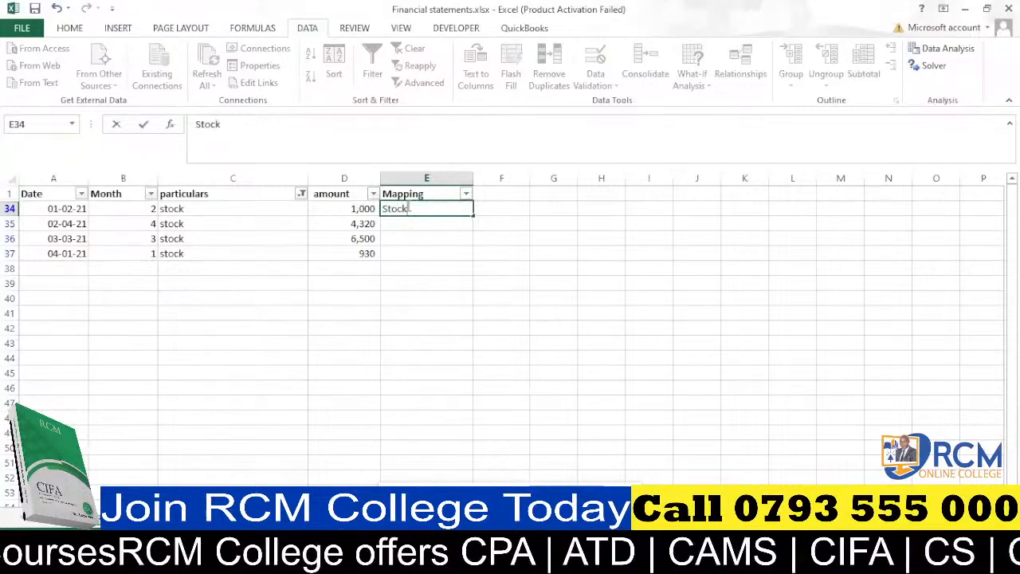
pyautogui.press('Return')
pyautogui.click(466, 212)
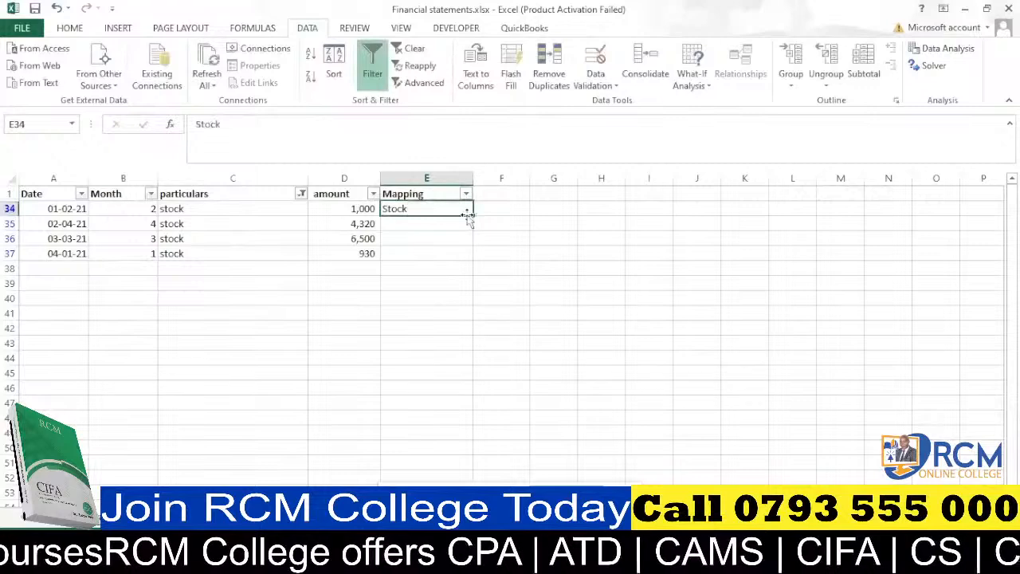
pyautogui.moveTo(473, 216); pyautogui.dragTo(475, 260)
# Filter the particulars column to show only the "bonds" search results.
pyautogui.click(301, 194)
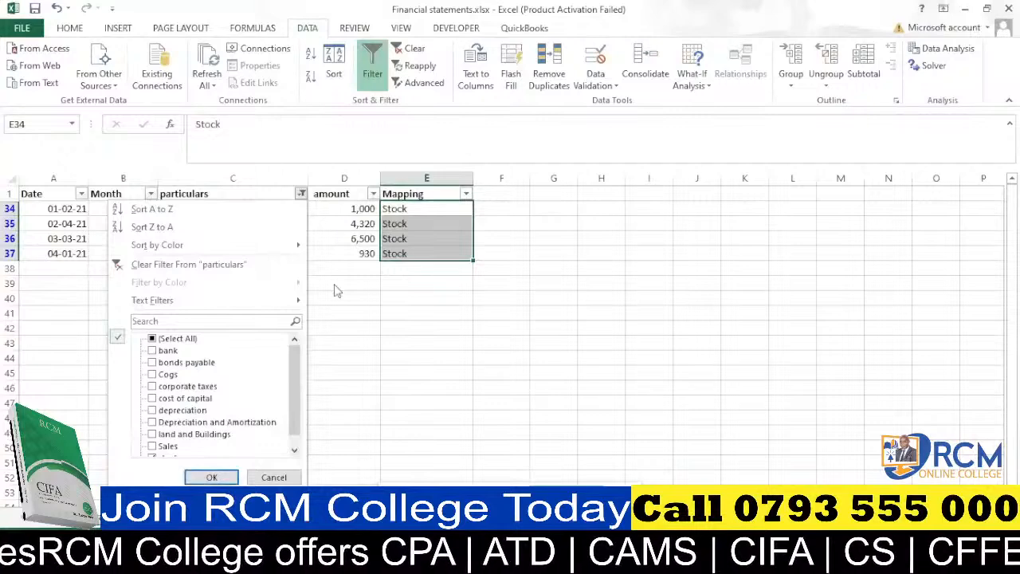
pyautogui.click(235, 321)
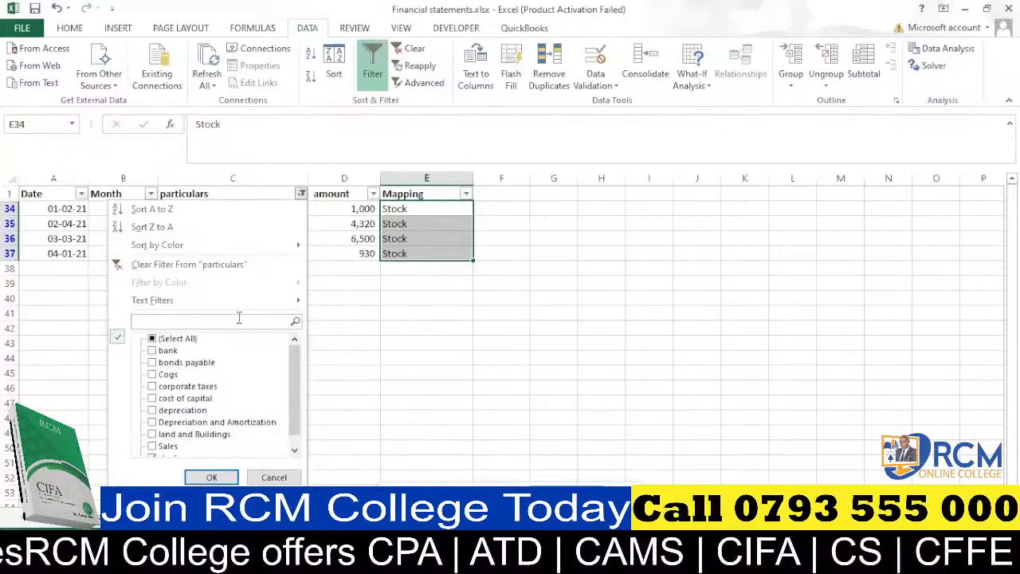
pyautogui.write('bo')
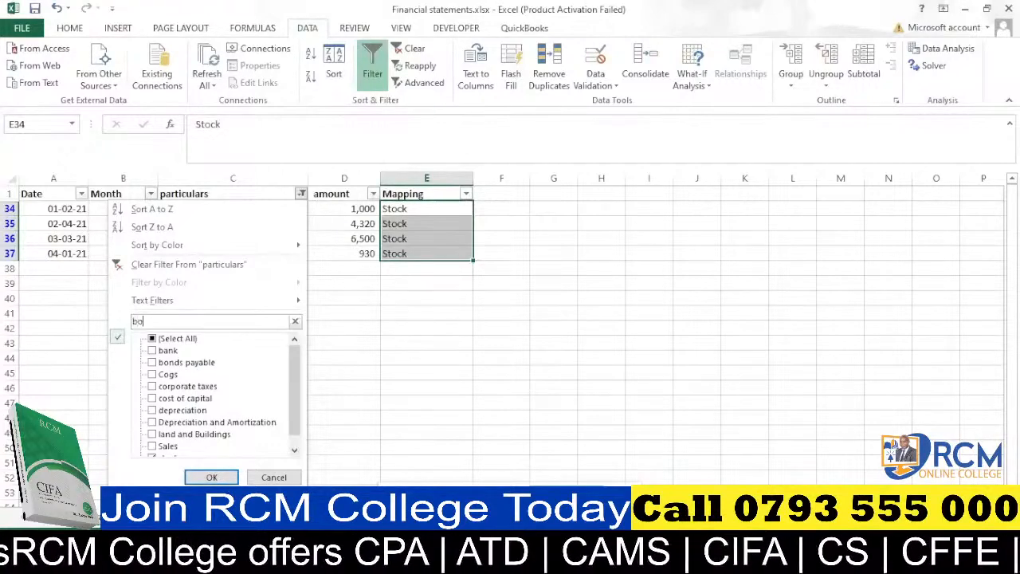
pyautogui.write('nds')
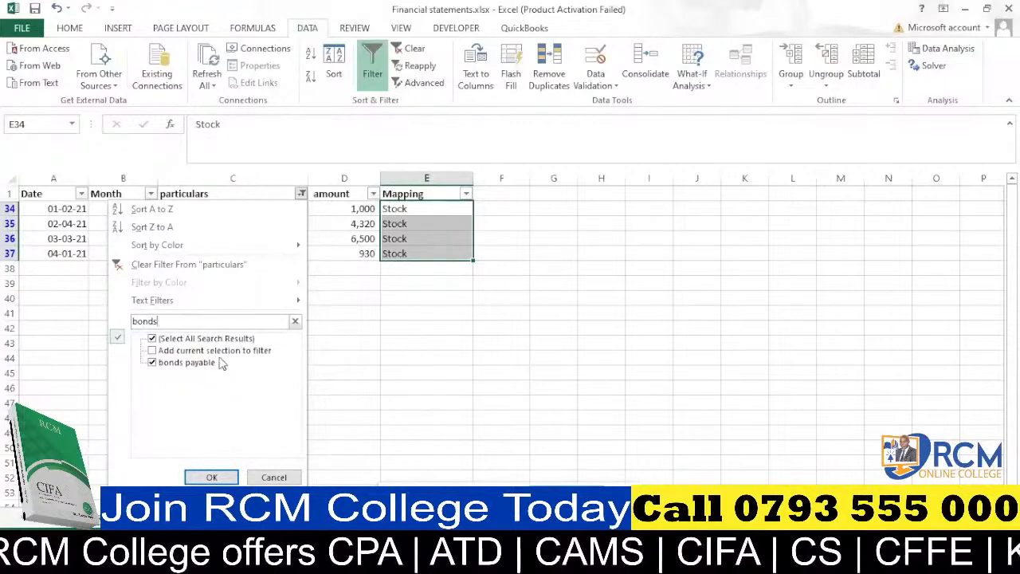
pyautogui.click(211, 476)
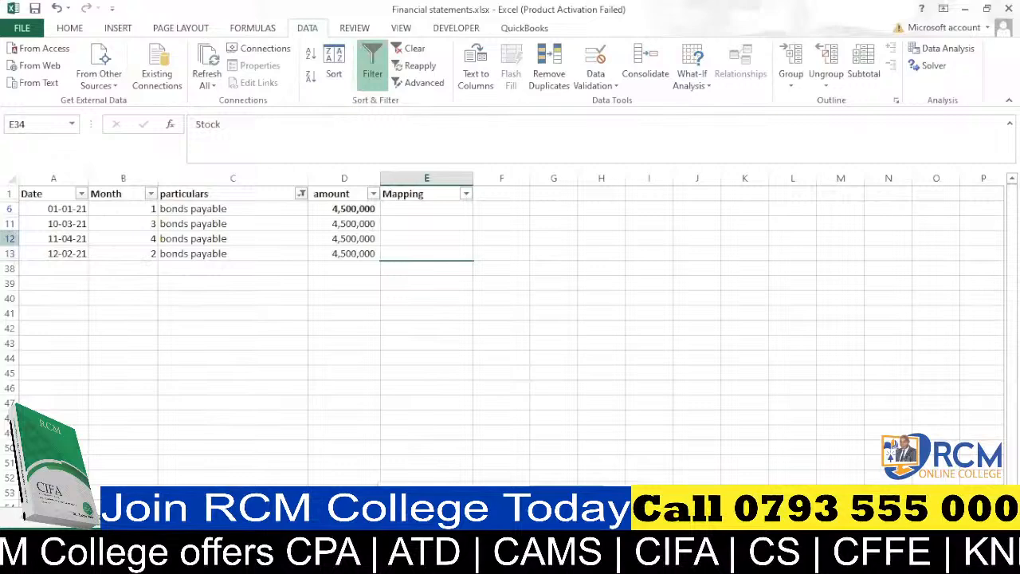
# Enter Loan as the Mapping in E6 and fill it down through the visible bonds payable rows.
pyautogui.click(417, 209)
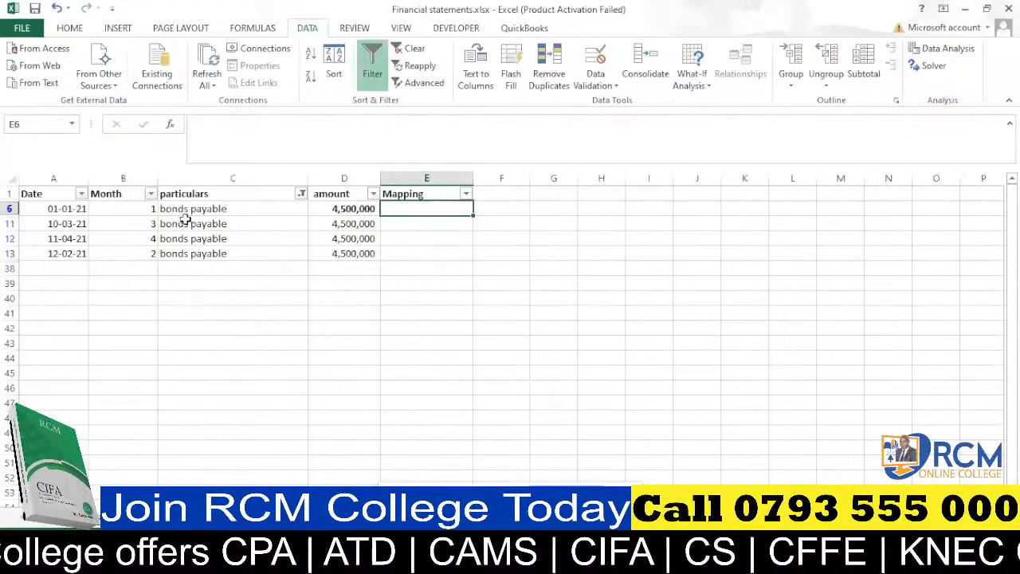
pyautogui.write('Loan')
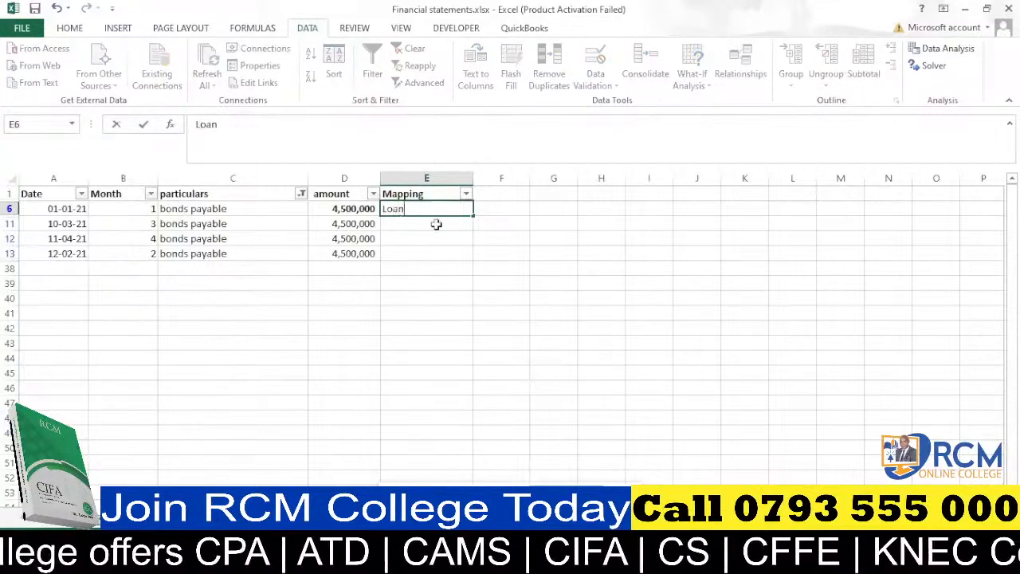
pyautogui.hotkey('ctrl', 'Return')
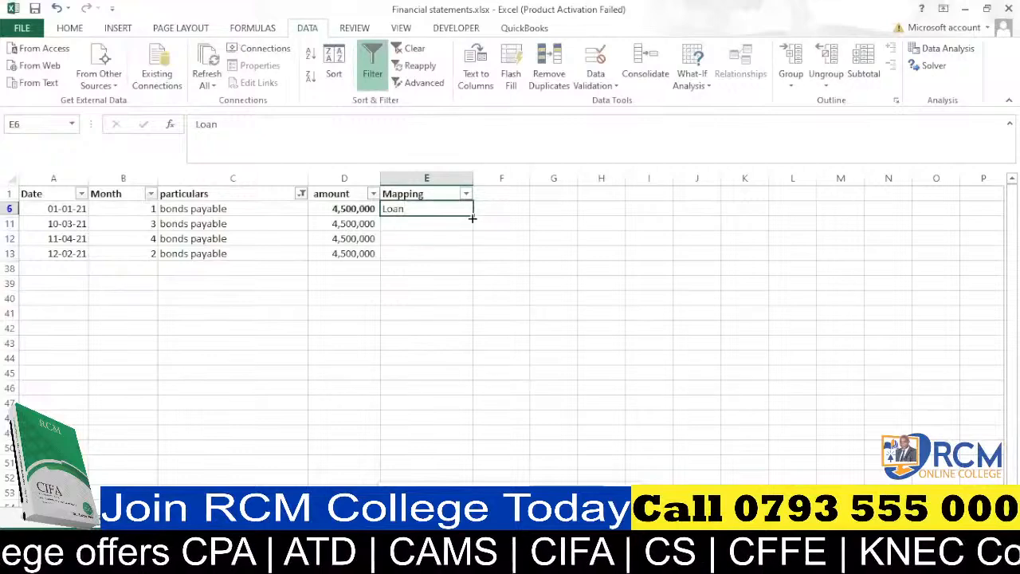
pyautogui.moveTo(471, 218); pyautogui.dragTo(473, 256)
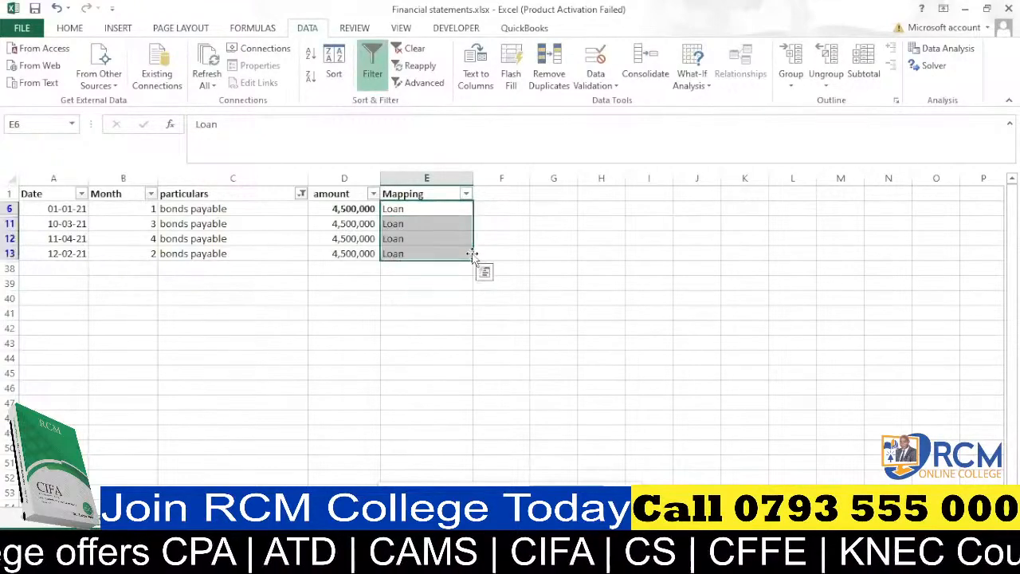
# Clear the particulars filter by selecting all items so every row is shown again.
pyautogui.click(301, 194)
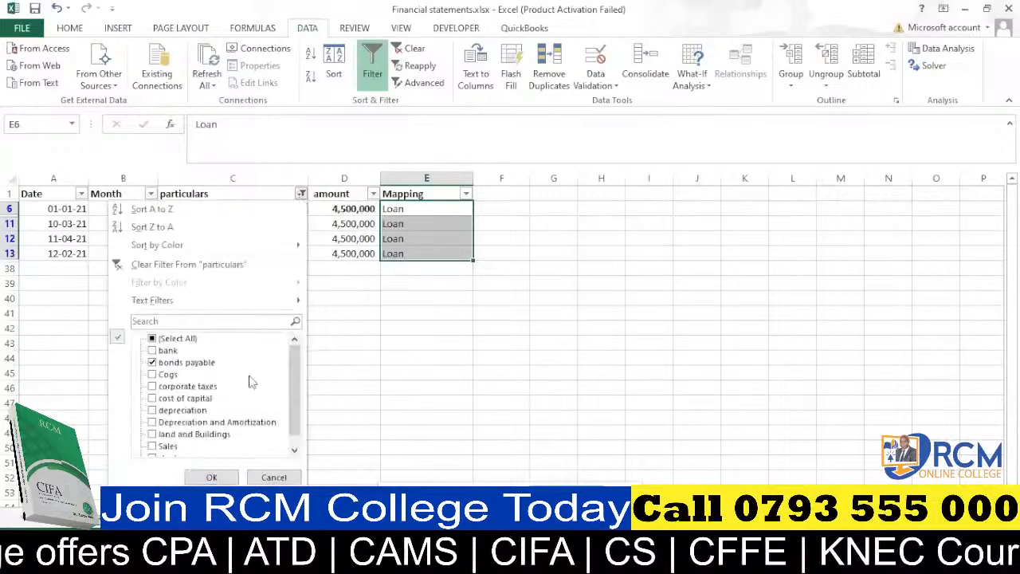
pyautogui.click(295, 452)
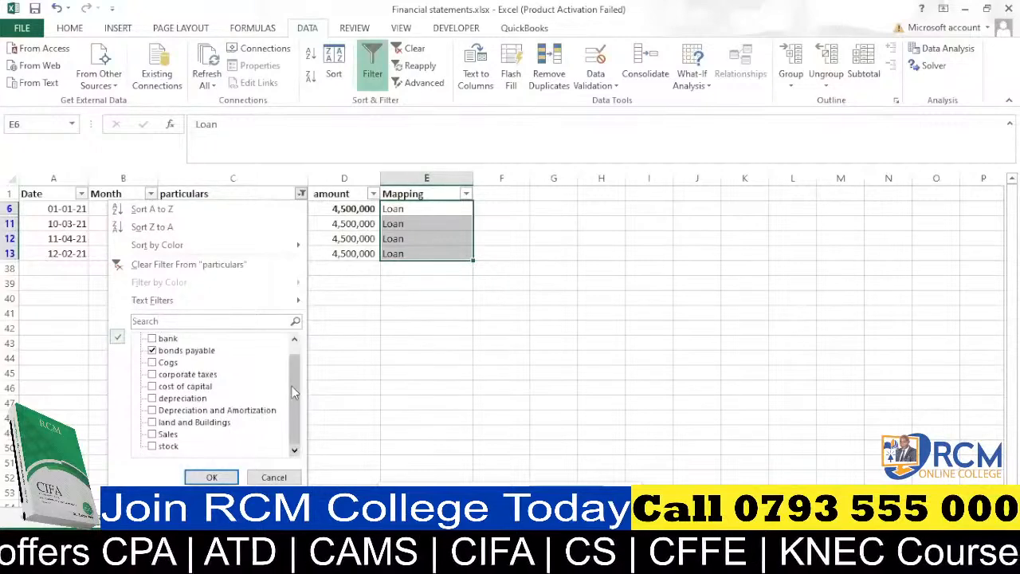
pyautogui.click(295, 342)
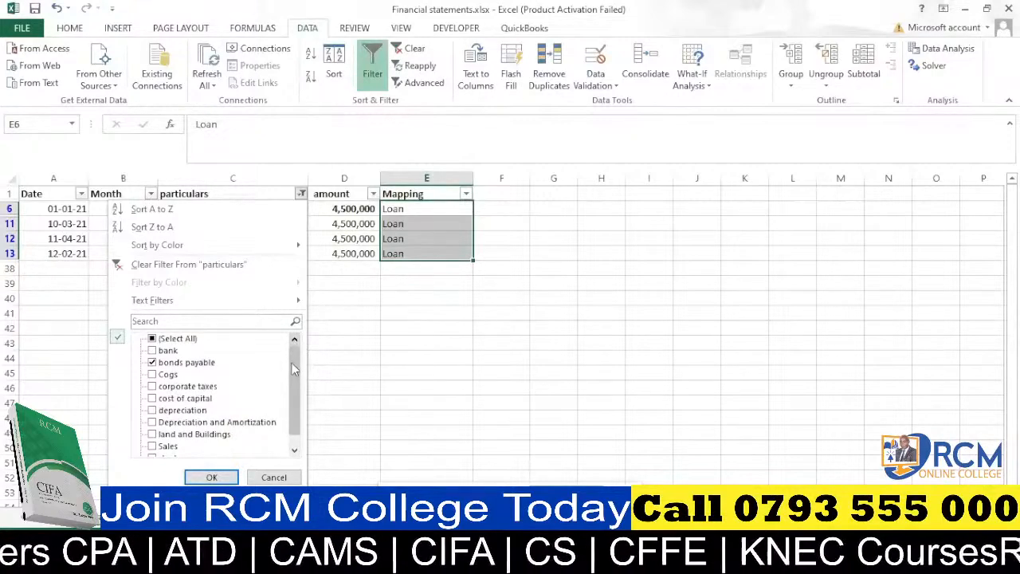
pyautogui.click(295, 451)
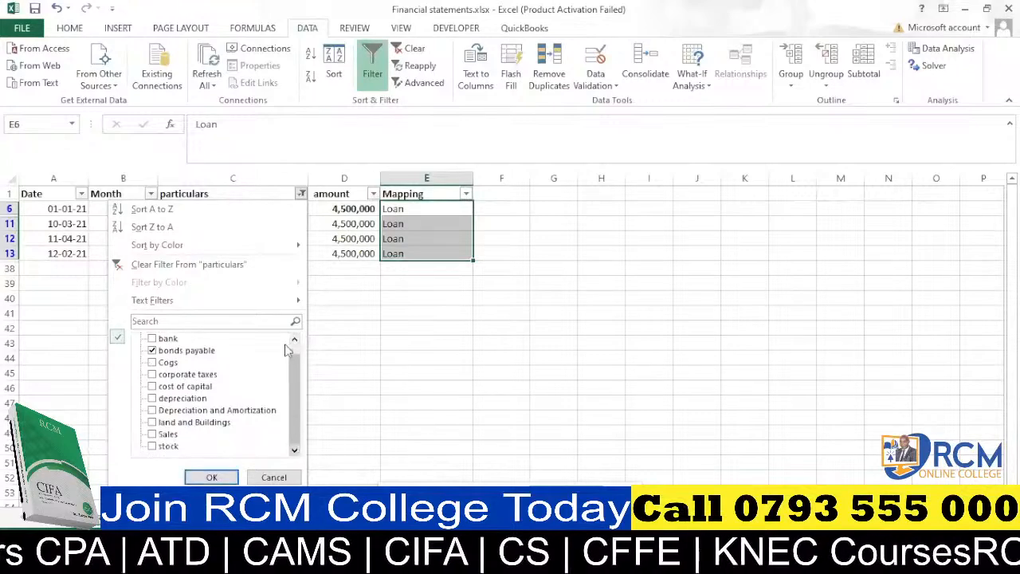
pyautogui.moveTo(296, 380); pyautogui.dragTo(298, 369)
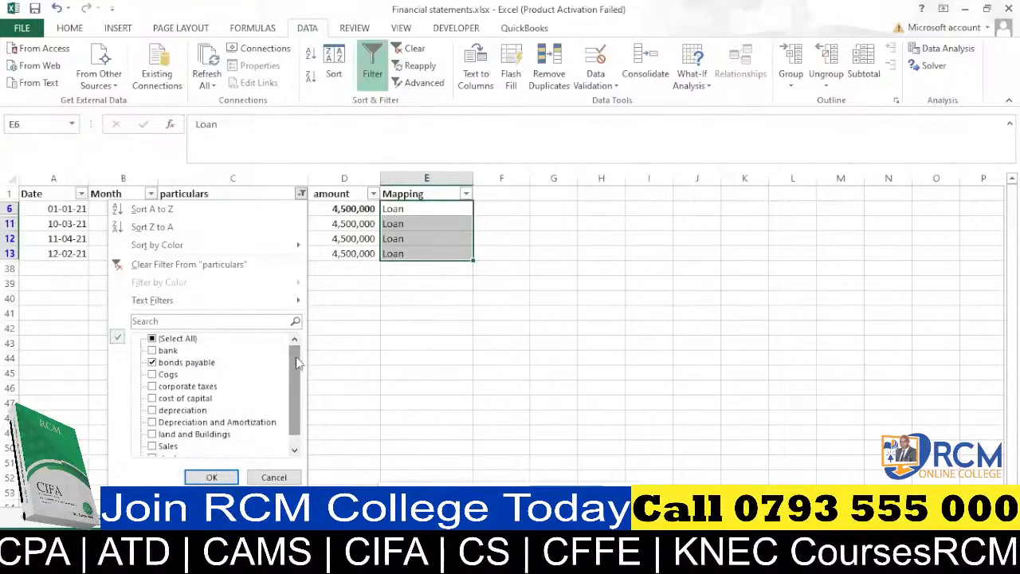
pyautogui.moveTo(295, 357)
pyautogui.mouseDown()
pyautogui.moveTo(299, 410)
pyautogui.moveTo(295, 355)
pyautogui.mouseUp()
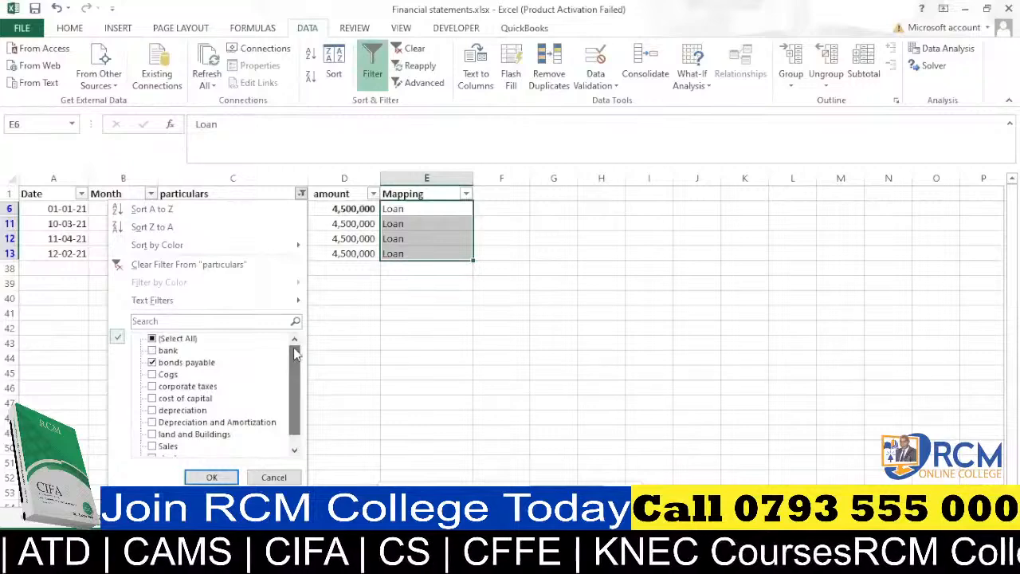
pyautogui.click(155, 340)
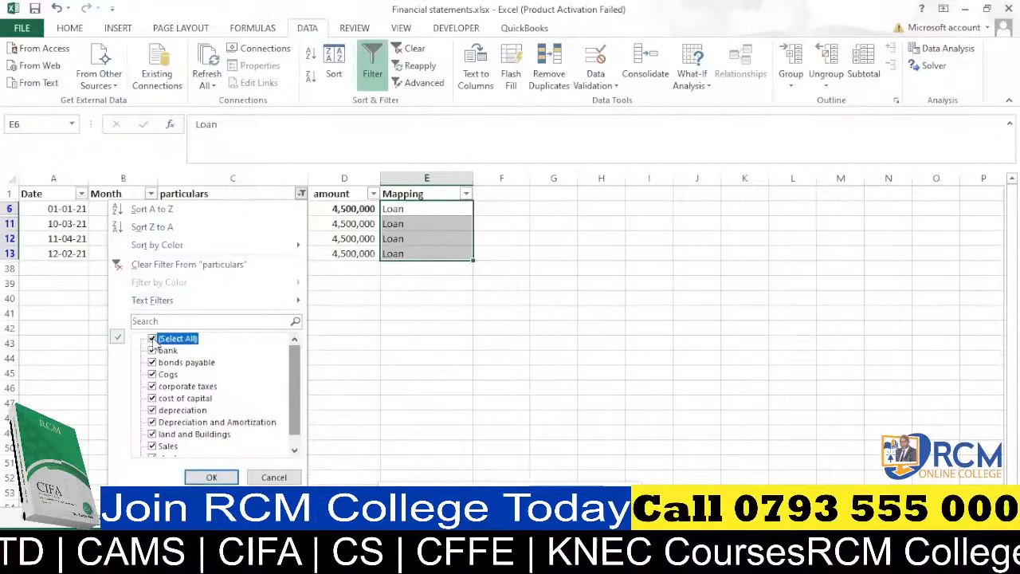
pyautogui.click(211, 477)
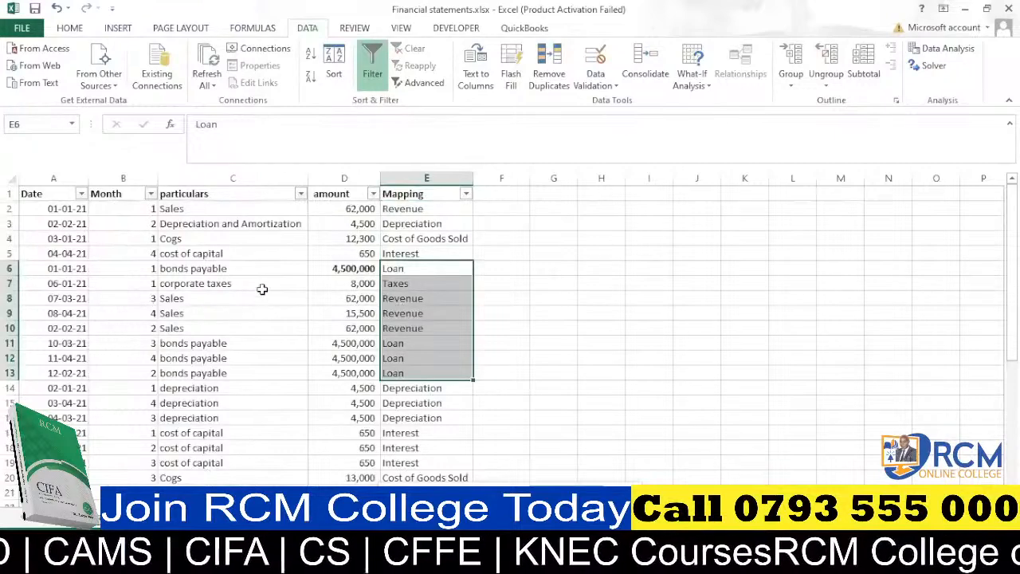
# Scroll through the full table to check that every row has a Mapping category.
pyautogui.click(523, 283)
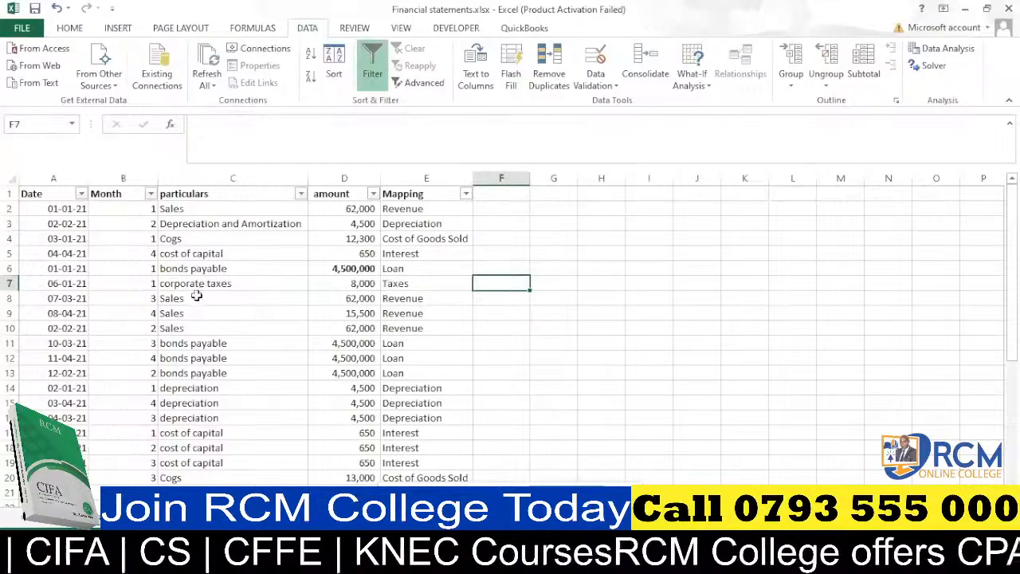
pyautogui.scroll(-1, 193, 300)
pyautogui.scroll(-3, 194, 301)
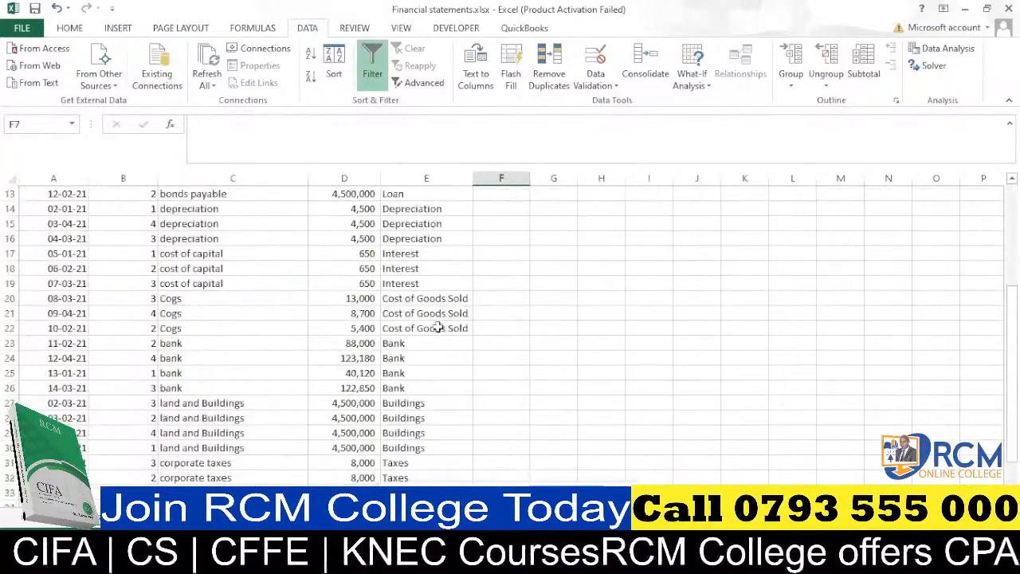
pyautogui.scroll(3, 411, 327)
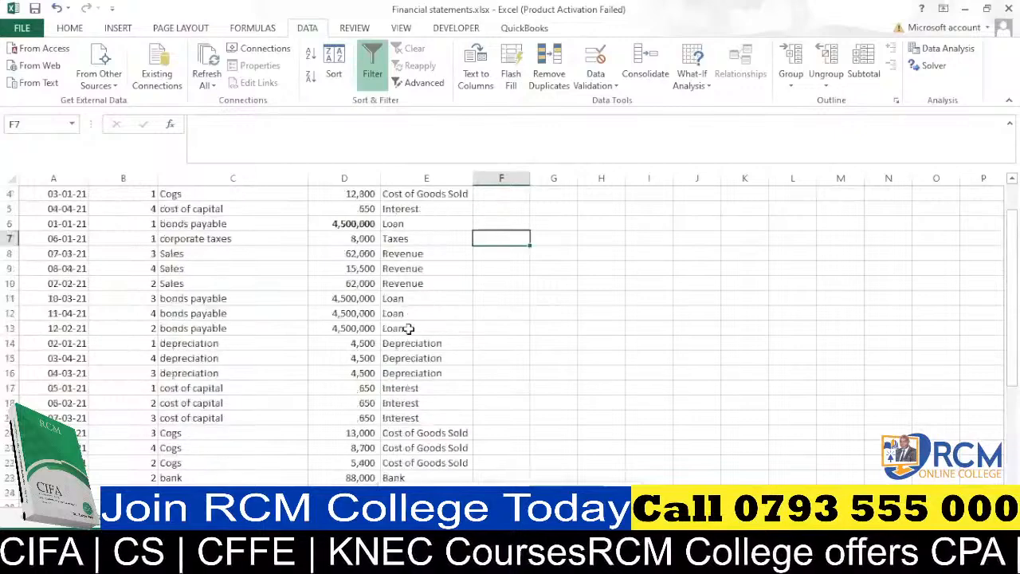
pyautogui.scroll(-4, 160, 333)
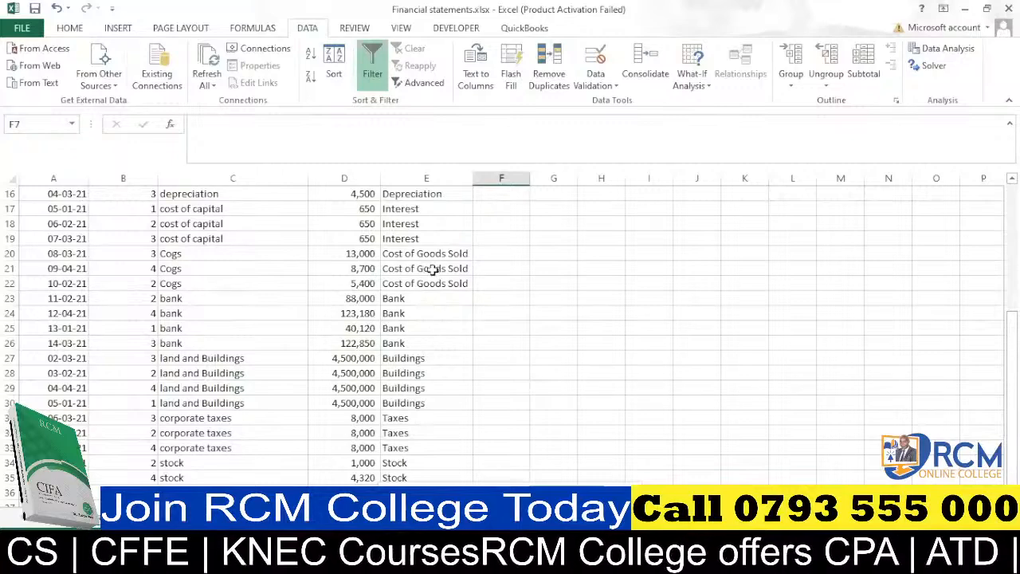
pyautogui.scroll(-2, 197, 343)
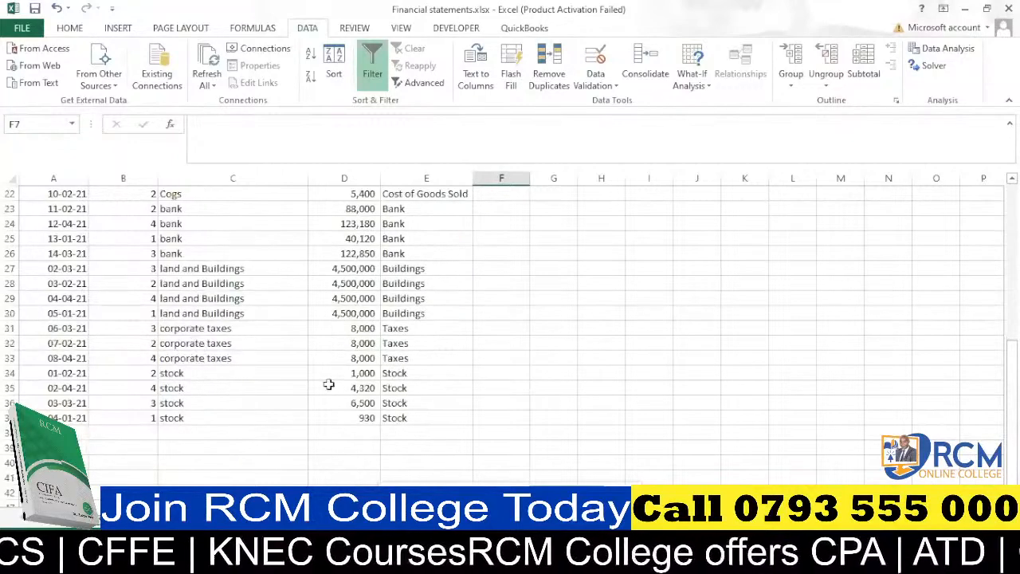
pyautogui.scroll(7, 280, 376)
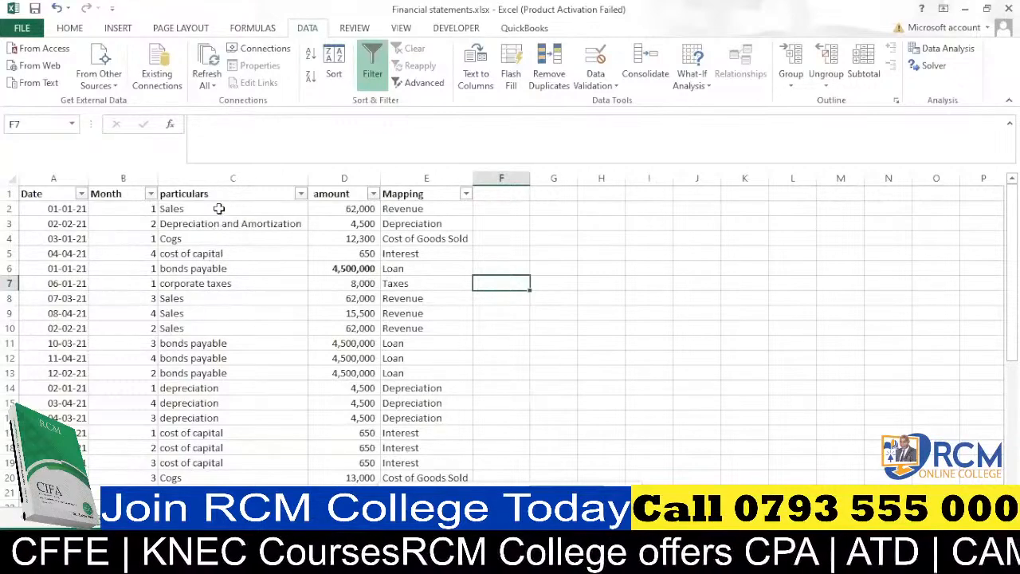
pyautogui.scroll(-2, 219, 235)
pyautogui.scroll(2, 218, 228)
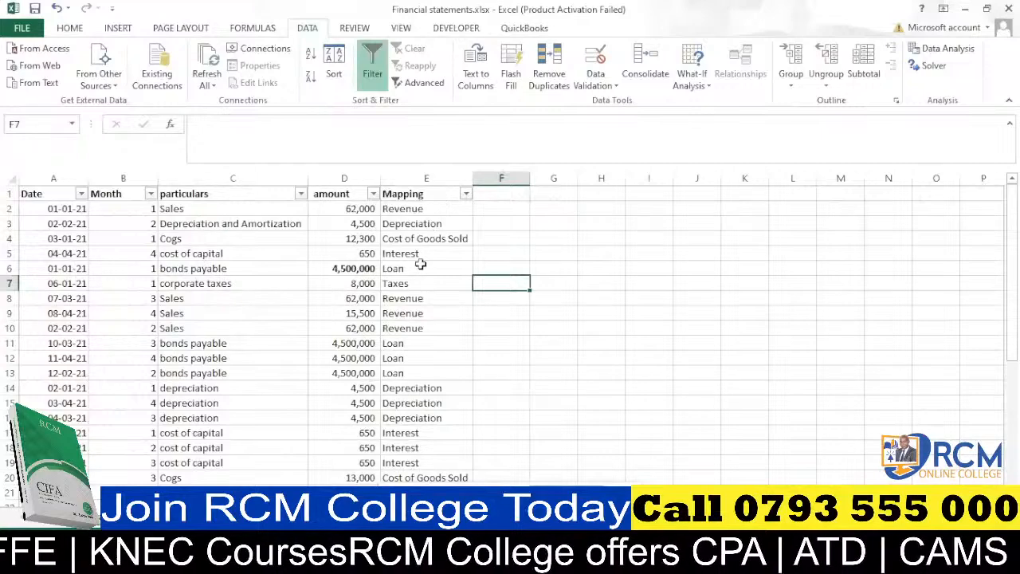
pyautogui.scroll(-1, 419, 264)
pyautogui.scroll(-6, 418, 269)
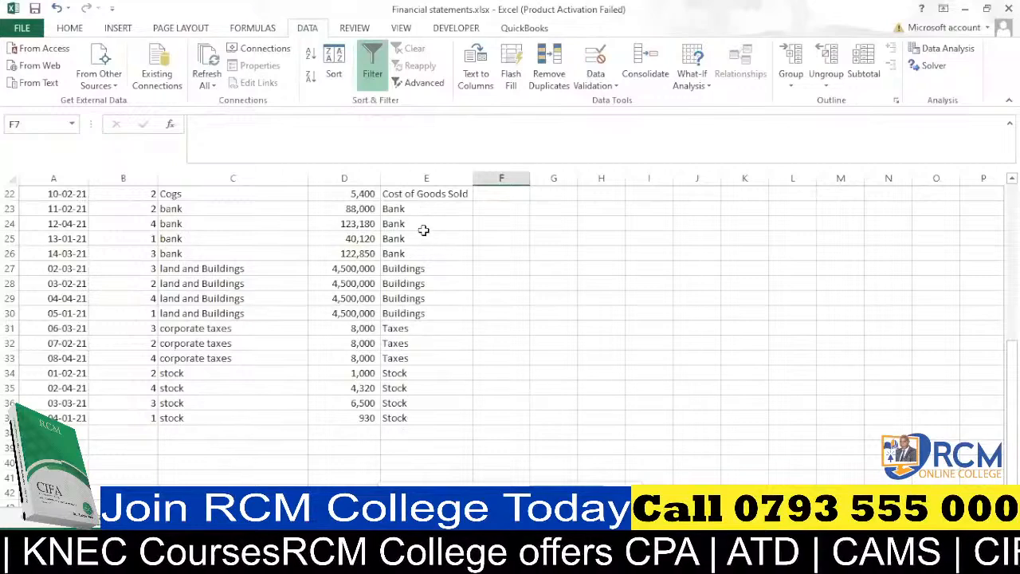
pyautogui.scroll(7, 423, 230)
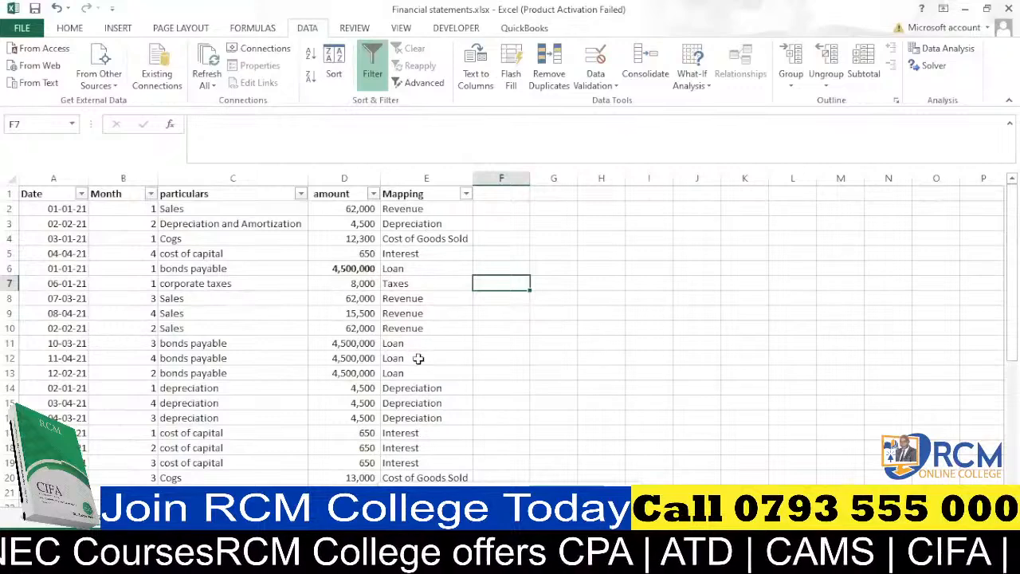
pyautogui.scroll(-3, 415, 340)
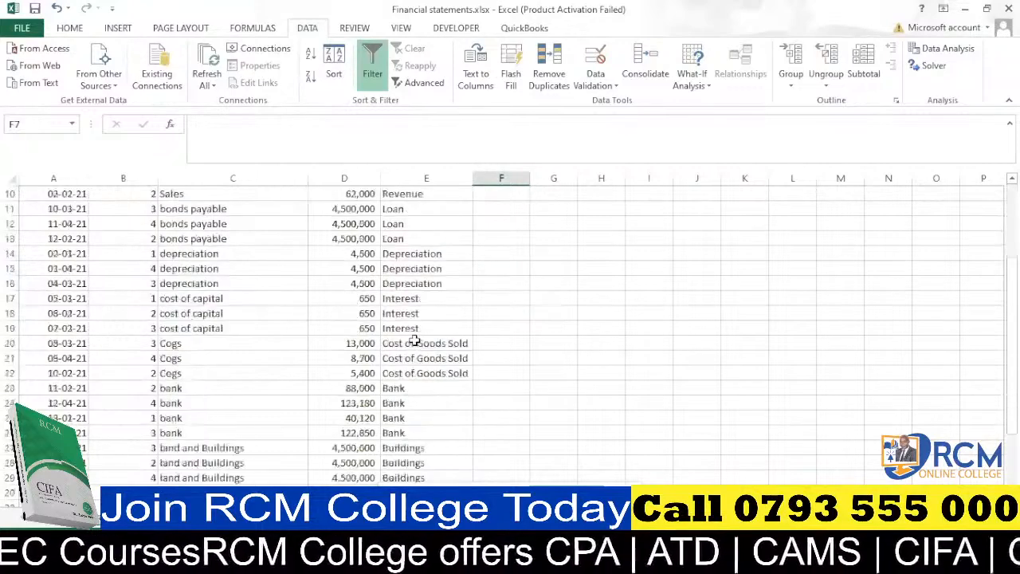
pyautogui.scroll(3, 415, 340)
pyautogui.scroll(-7, 311, 340)
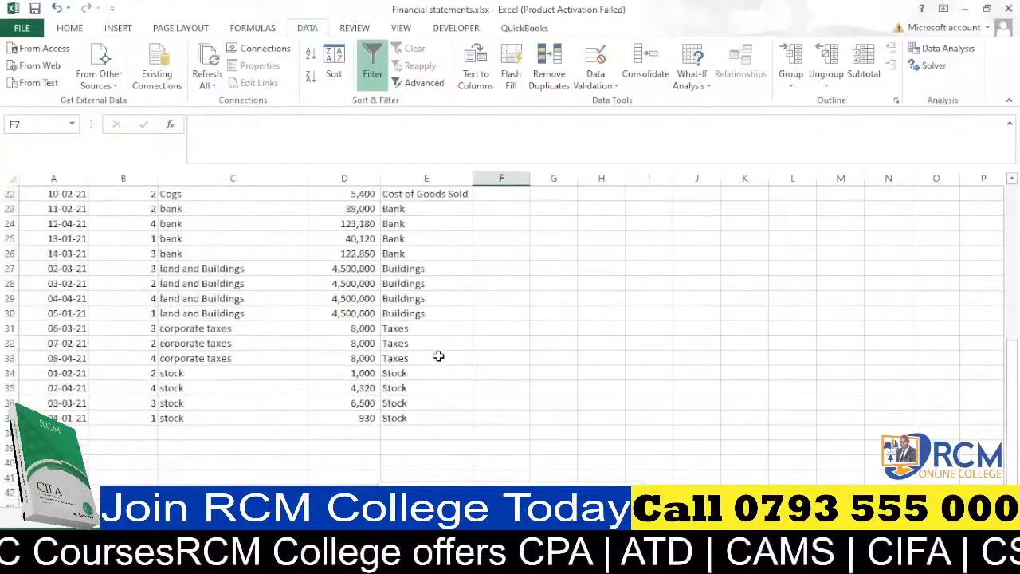
pyautogui.scroll(6, 407, 314)
pyautogui.scroll(1, 407, 314)
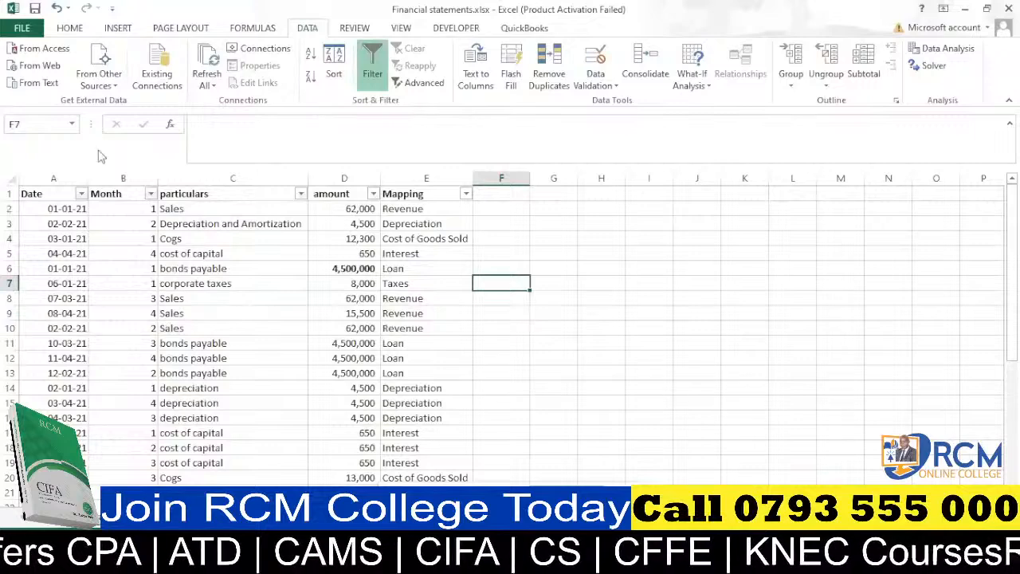
pyautogui.scroll(-2, 271, 231)
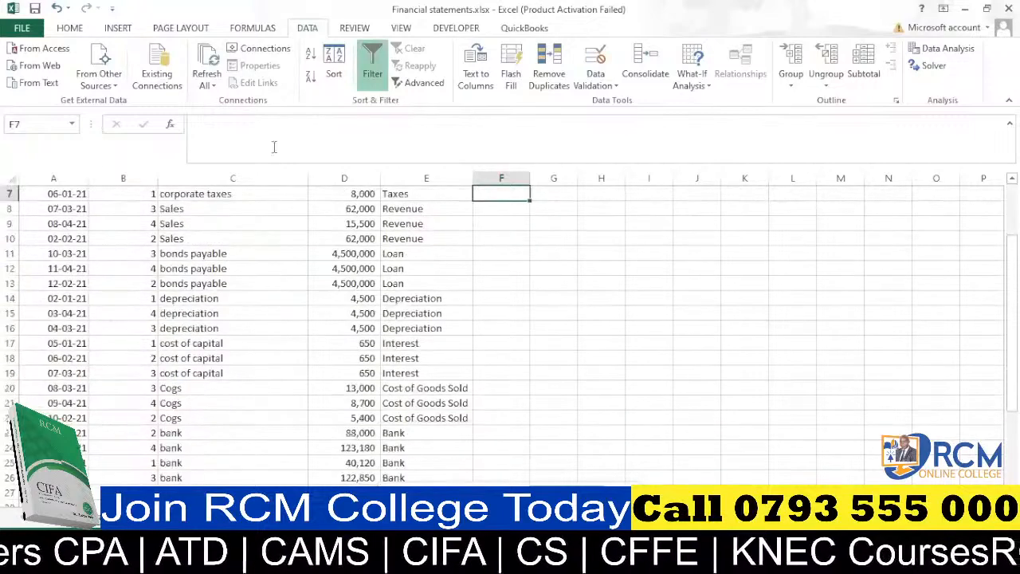
pyautogui.scroll(2, 240, 319)
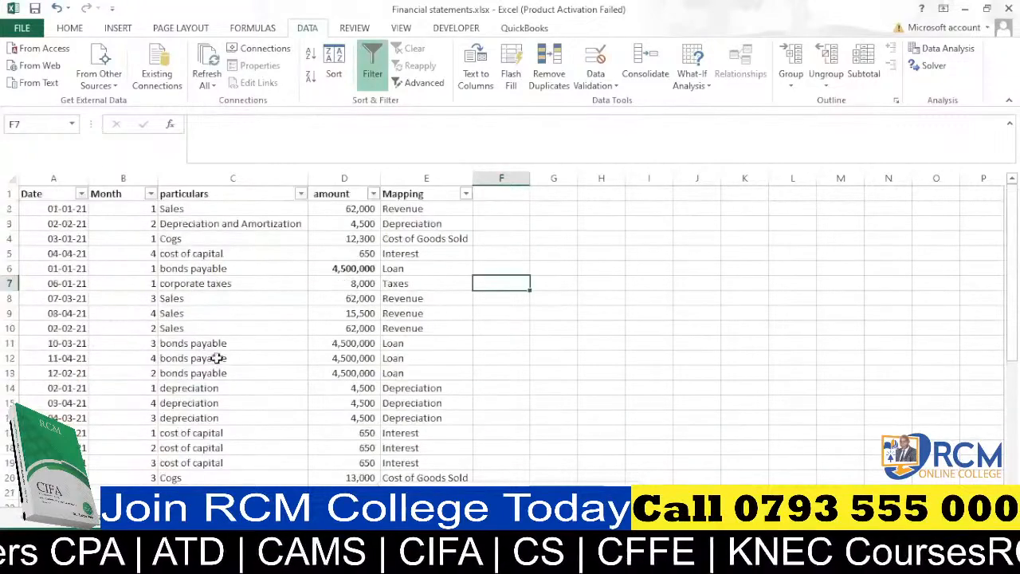
pyautogui.click(300, 194)
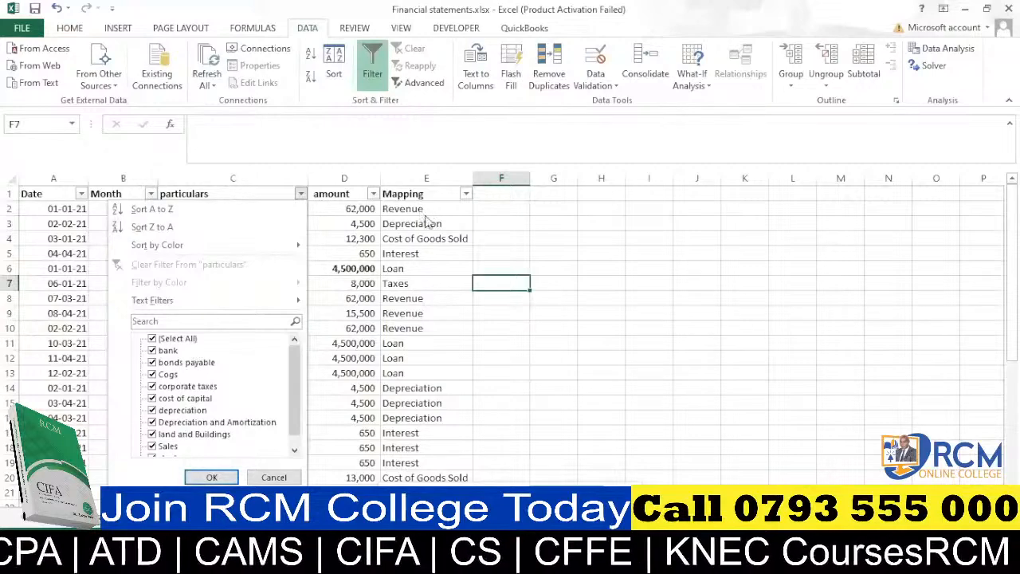
pyautogui.click(295, 296)
pyautogui.click(519, 302)
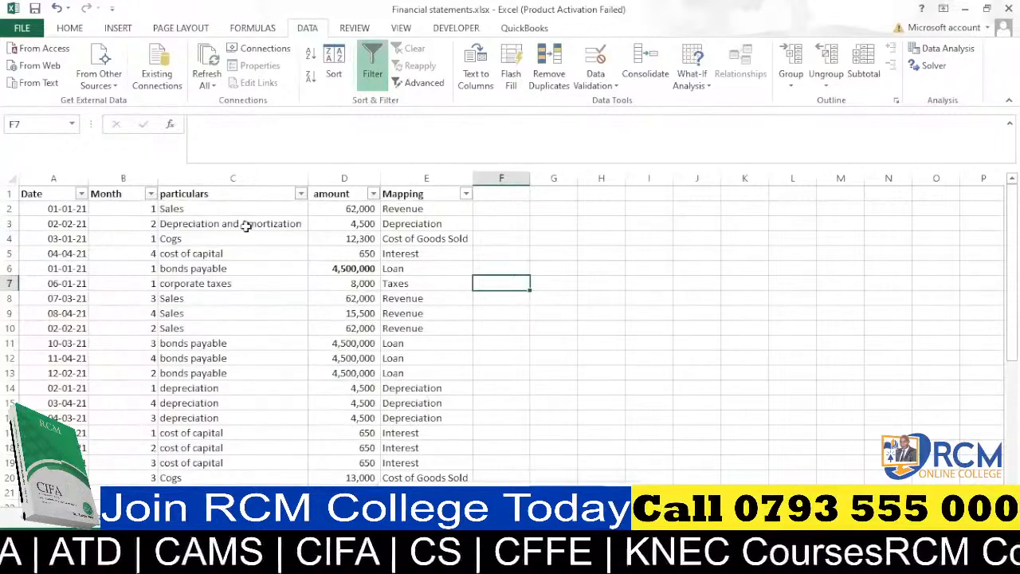
# Review the whole table once more from top to bottom.
pyautogui.scroll(-10, 249, 238)
pyautogui.scroll(6, 431, 259)
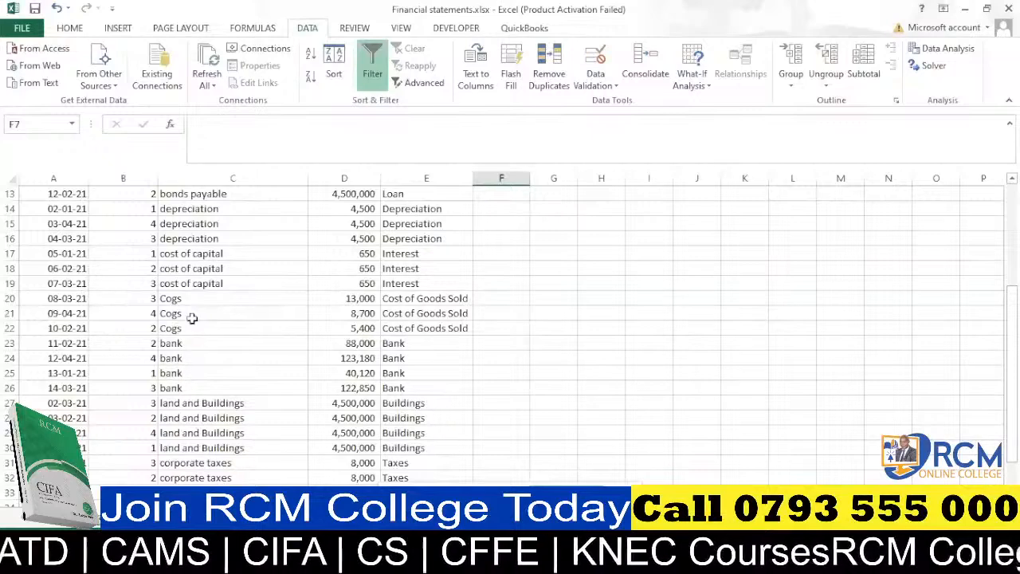
pyautogui.scroll(4, 194, 319)
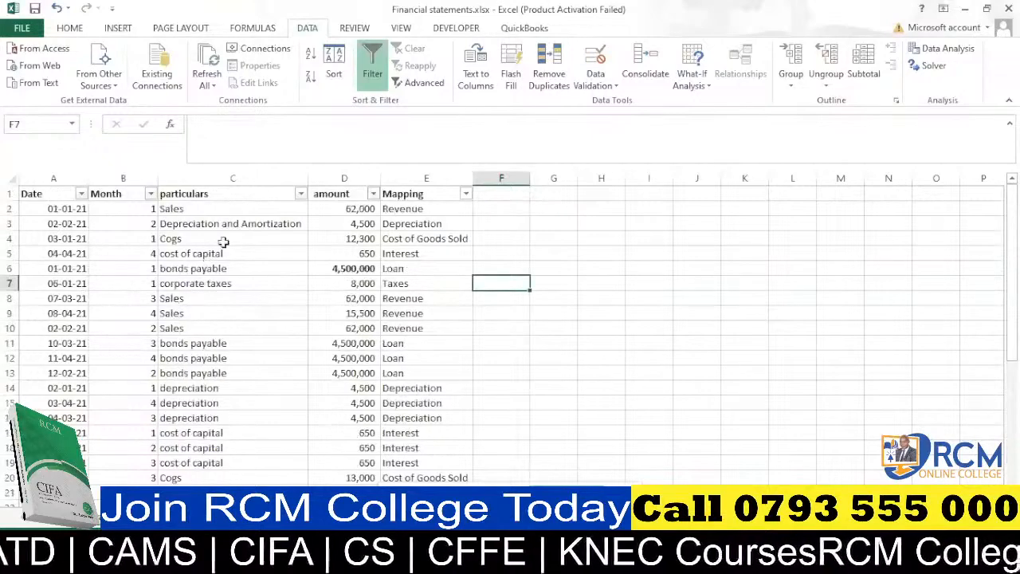
pyautogui.scroll(-1, 441, 346)
pyautogui.scroll(-9, 441, 346)
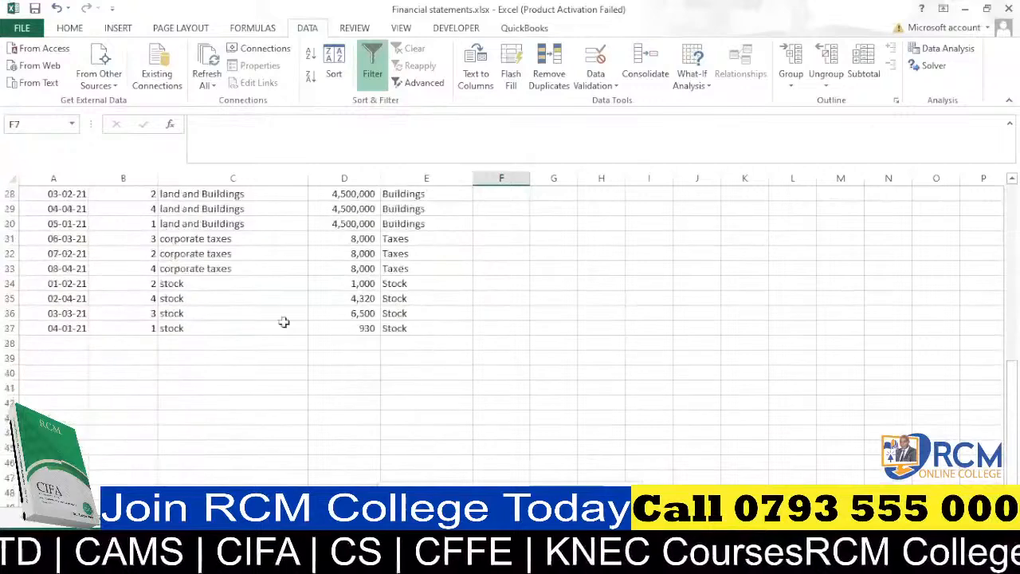
pyautogui.scroll(6, 271, 319)
pyautogui.scroll(-3, 254, 313)
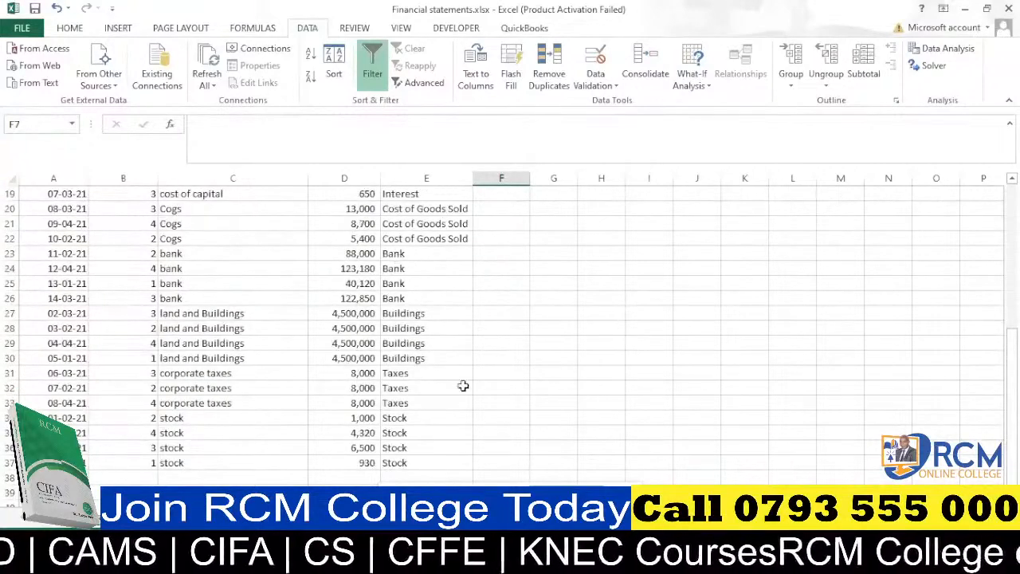
pyautogui.scroll(5, 408, 314)
pyautogui.scroll(1, 416, 374)
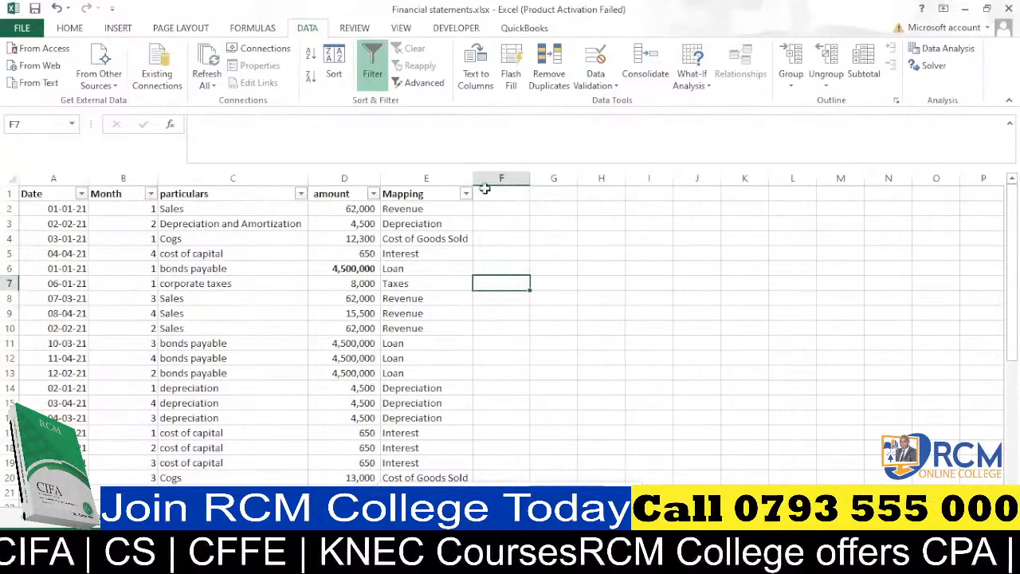
# Copy the entire Mapping column and paste it into column B of a blank worksheet.
pyautogui.click(434, 177)
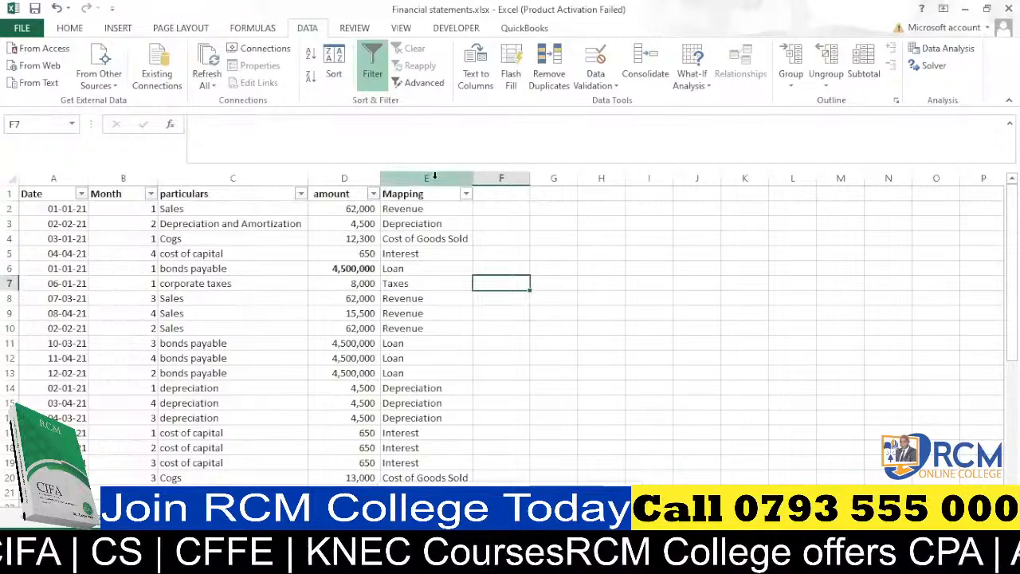
pyautogui.click(434, 176)
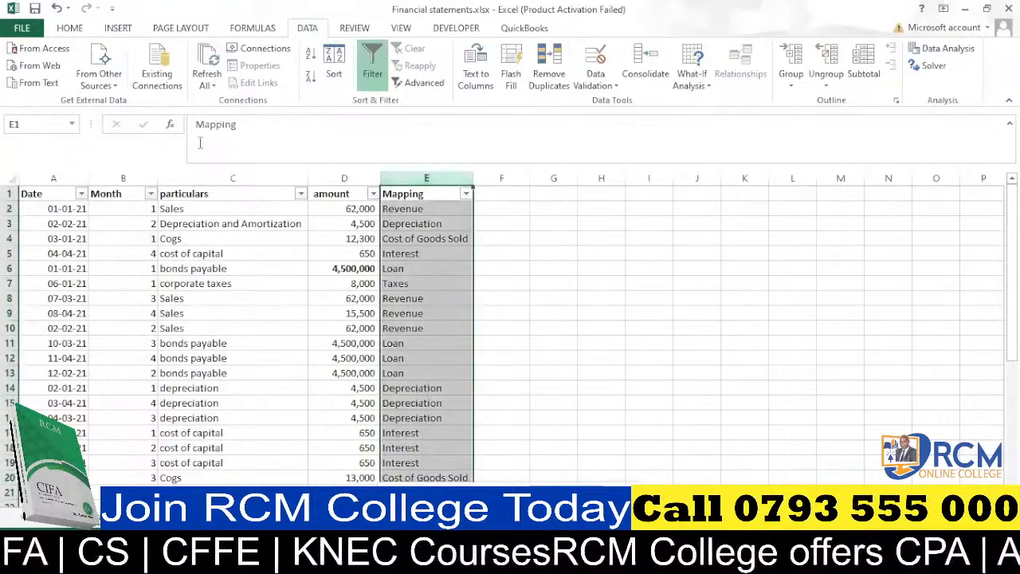
pyautogui.click(69, 29)
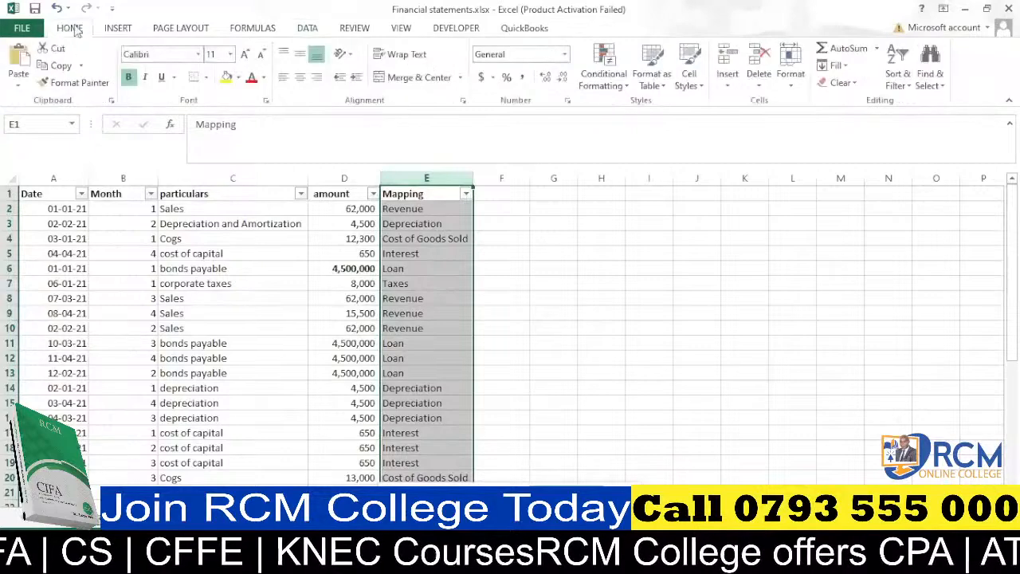
pyautogui.click(60, 66)
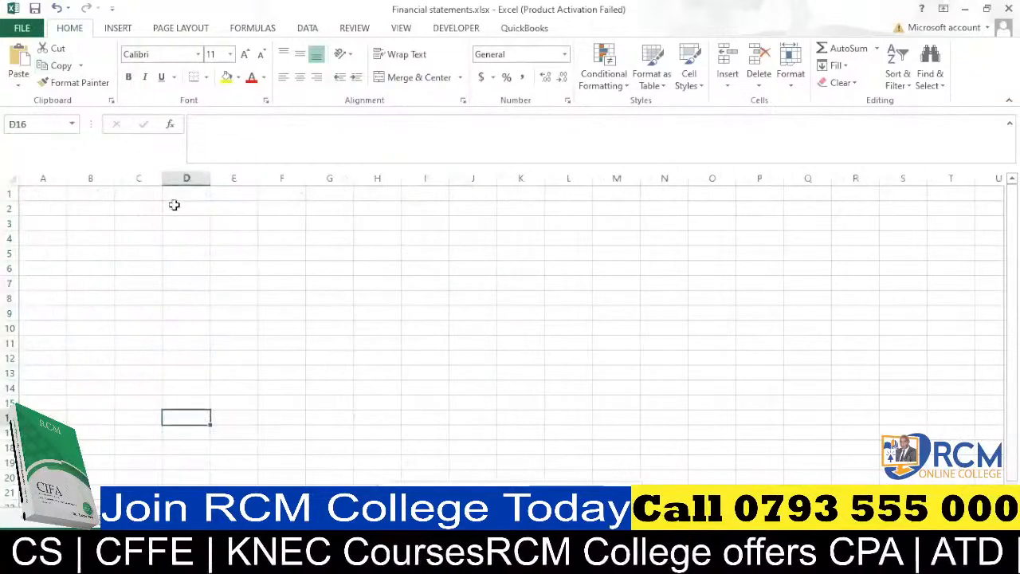
pyautogui.click(90, 177)
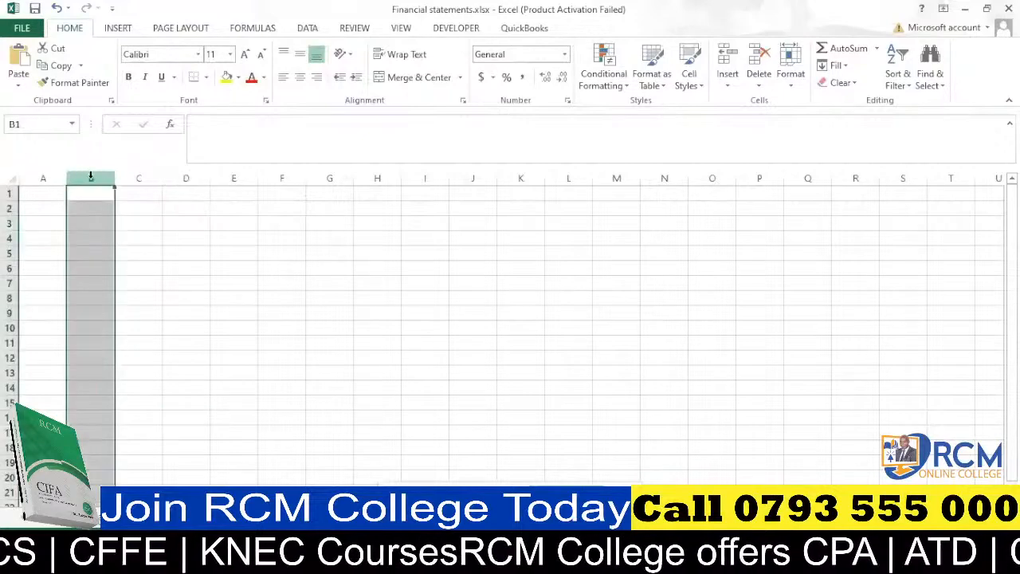
pyautogui.click(18, 60)
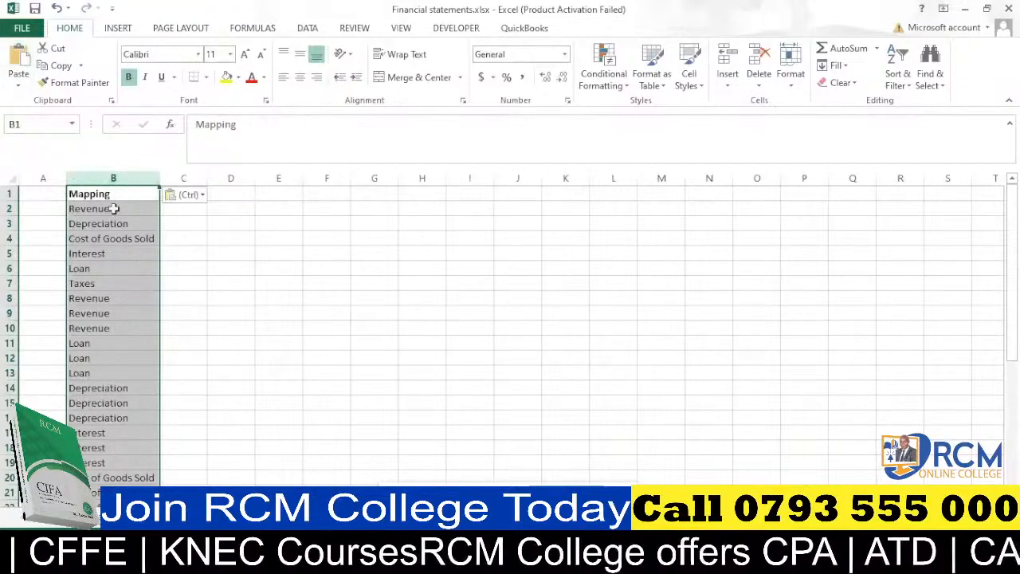
# Scroll through the pasted Mapping list on the new sheet to review its entries.
pyautogui.scroll(-2, 114, 208)
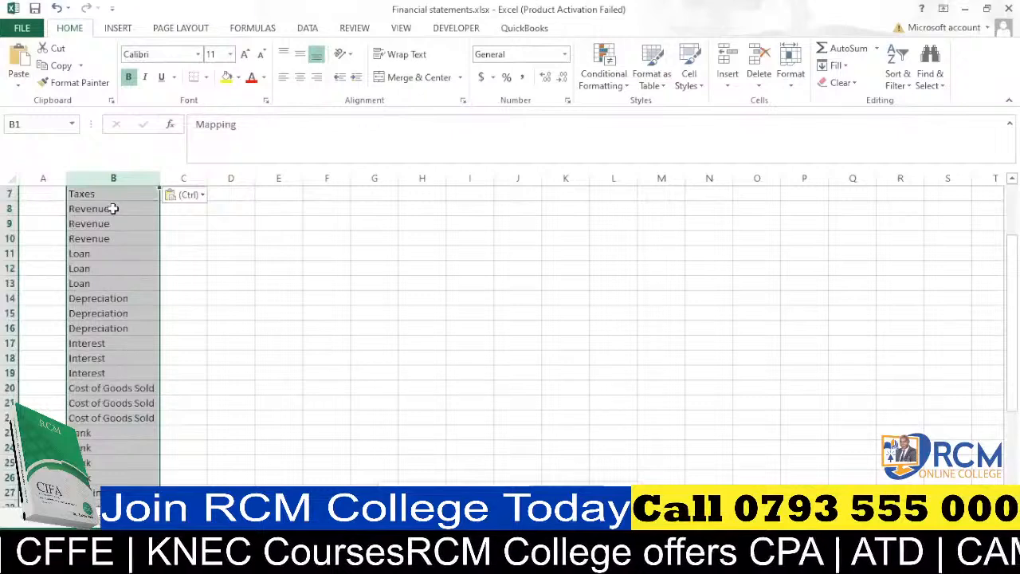
pyautogui.scroll(-7, 114, 208)
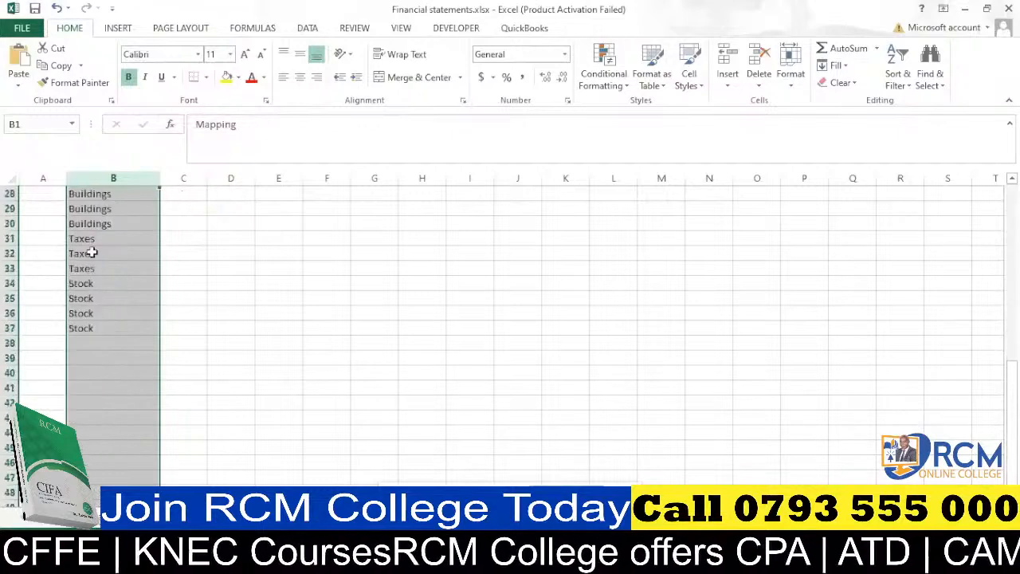
pyautogui.scroll(6, 92, 253)
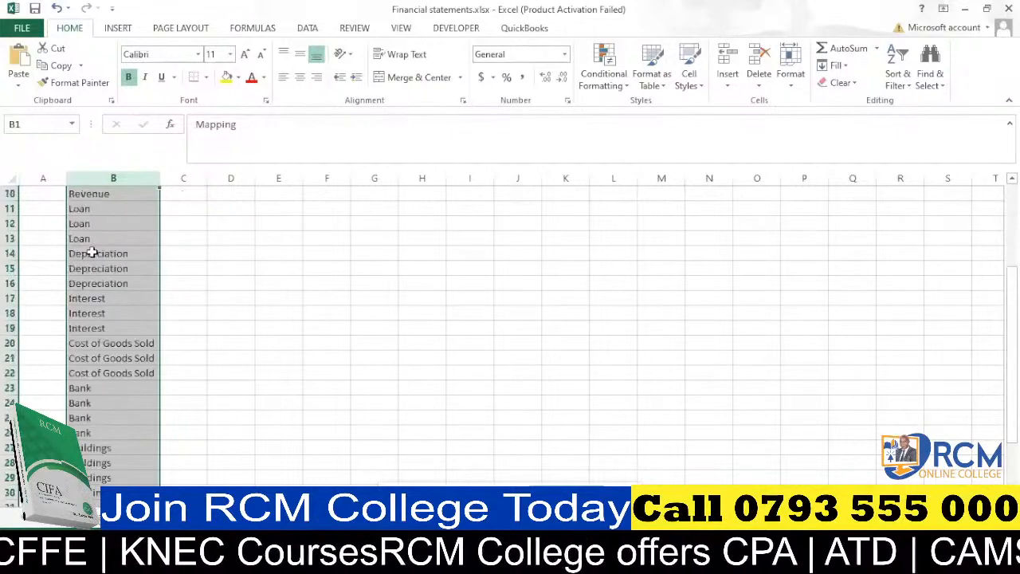
pyautogui.scroll(3, 92, 253)
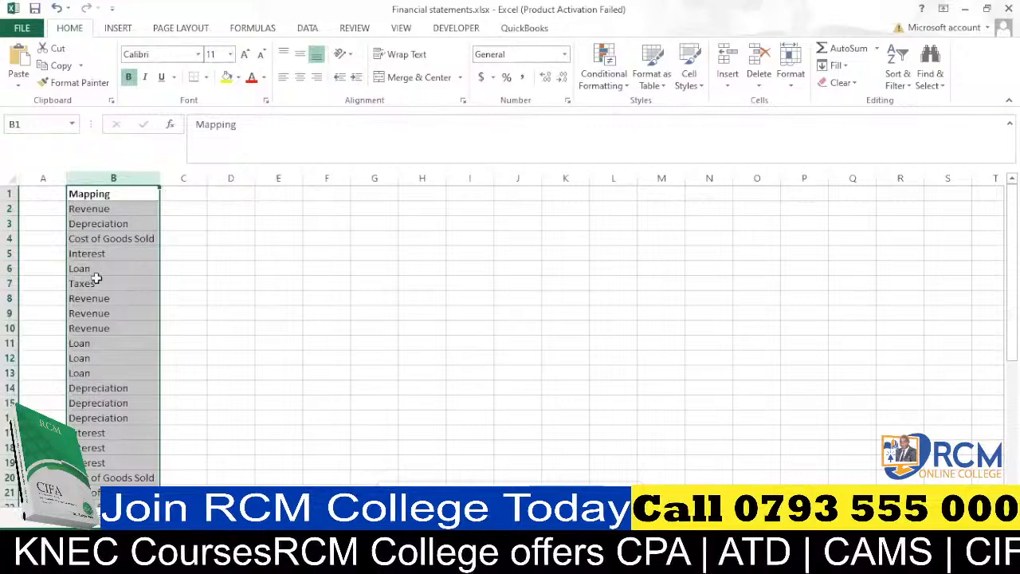
pyautogui.scroll(-2, 95, 276)
pyautogui.scroll(2, 96, 274)
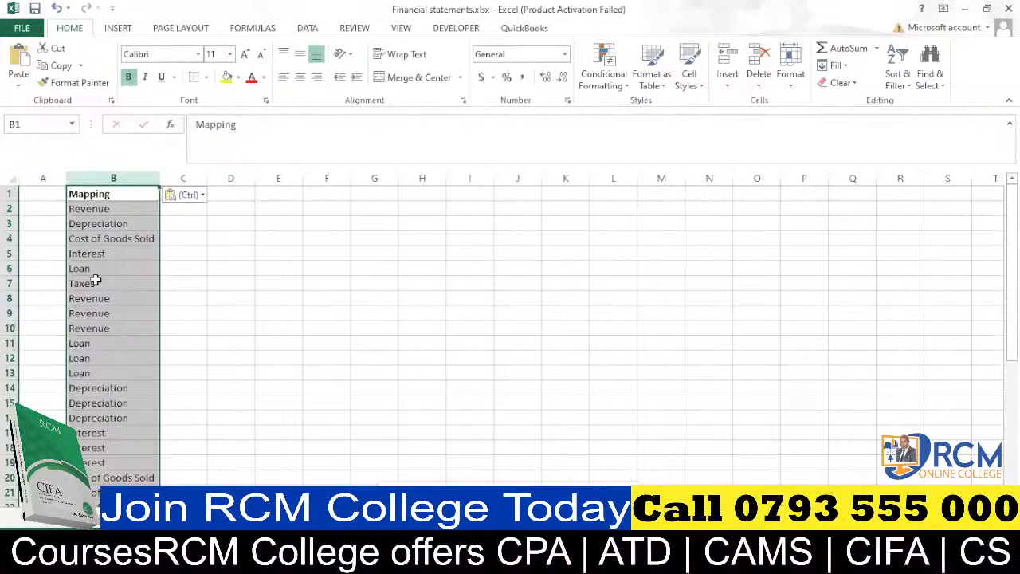
pyautogui.moveTo(381, 559)
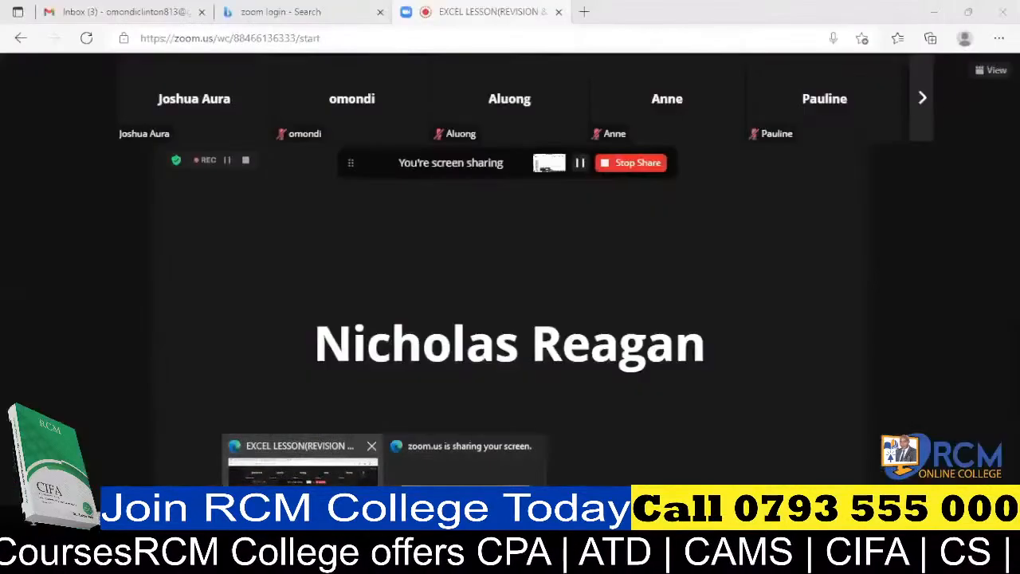
pyautogui.click(301, 498)
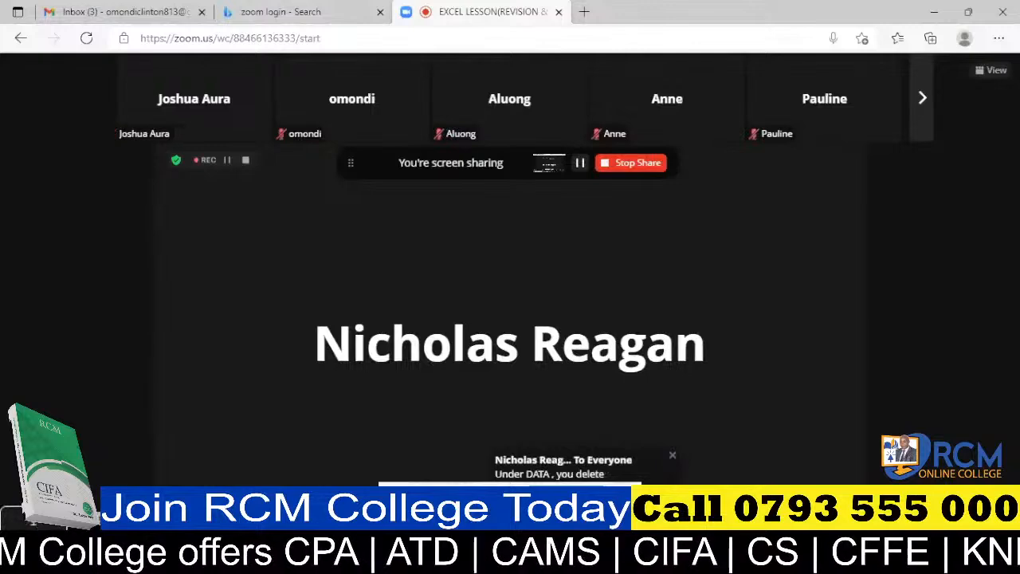
pyautogui.moveTo(676, 559)
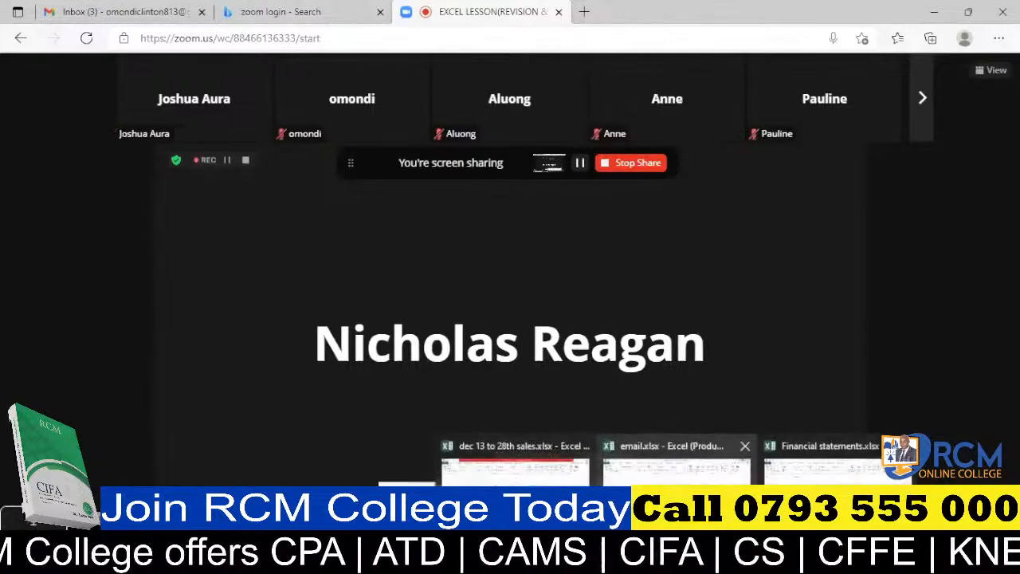
pyautogui.click(829, 463)
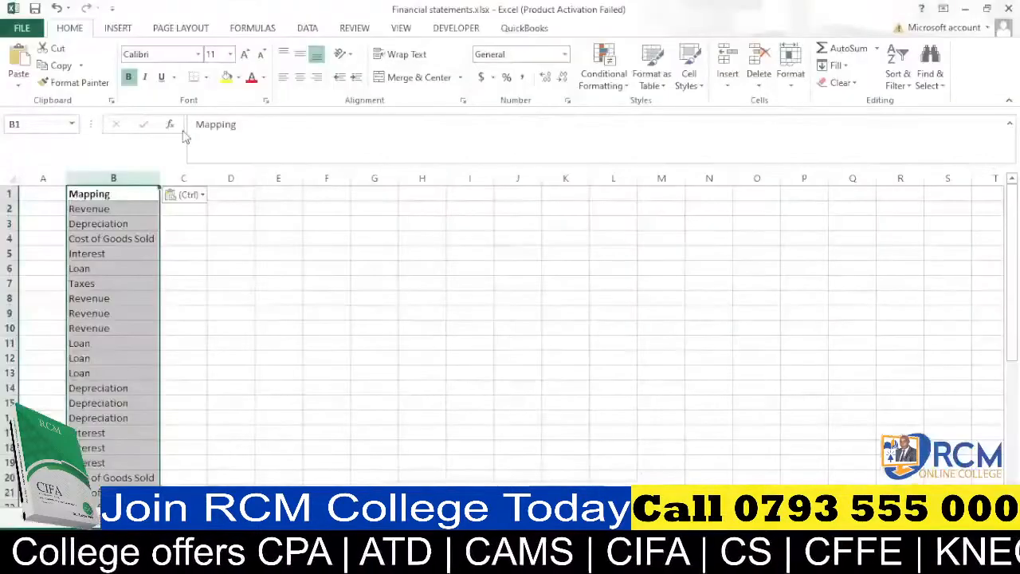
# Remove duplicate values from the pasted Mapping column, treating the first row as a header.
pyautogui.click(311, 29)
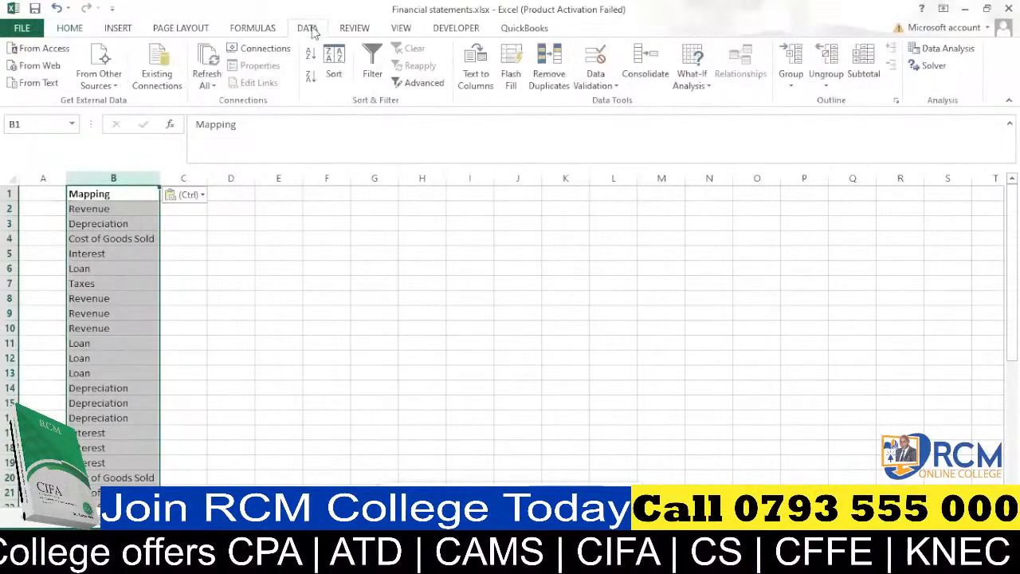
pyautogui.click(552, 70)
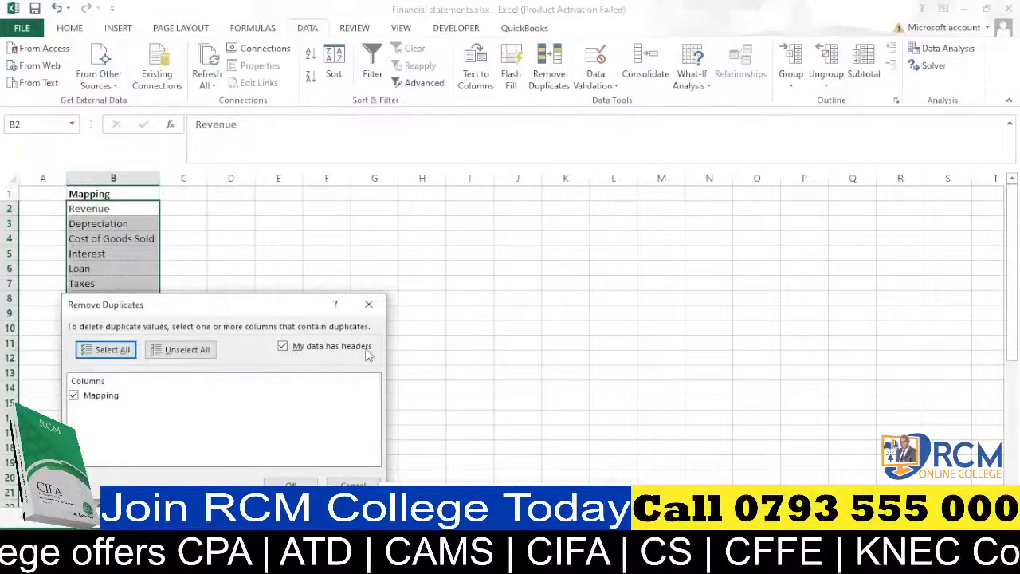
pyautogui.click(301, 482)
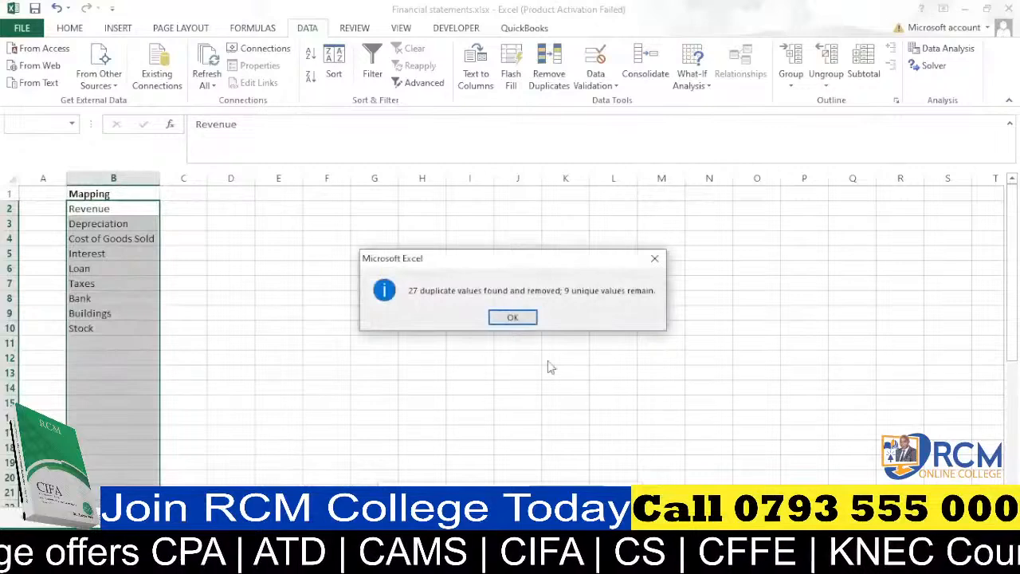
pyautogui.click(514, 318)
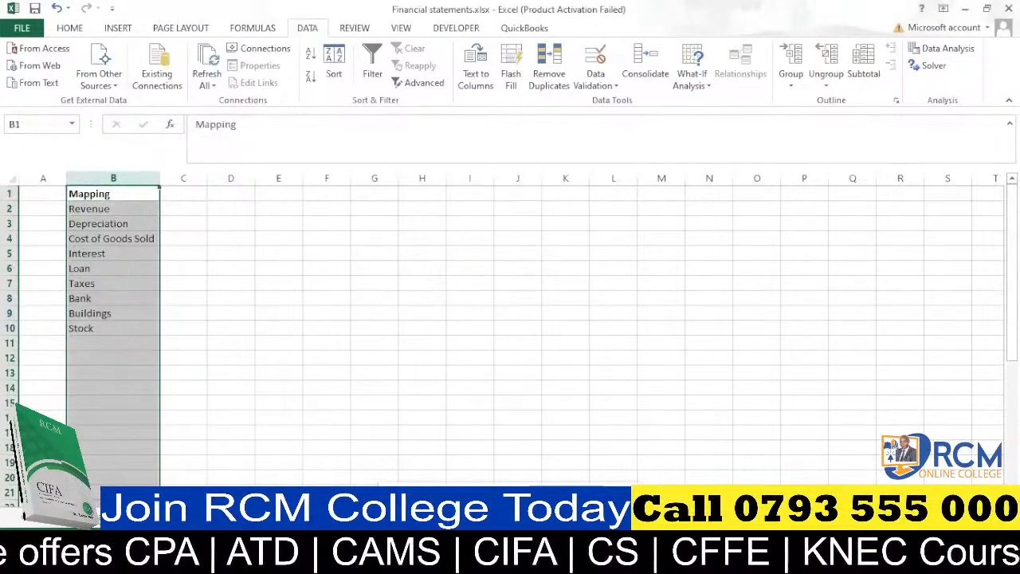
pyautogui.moveTo(384, 562)
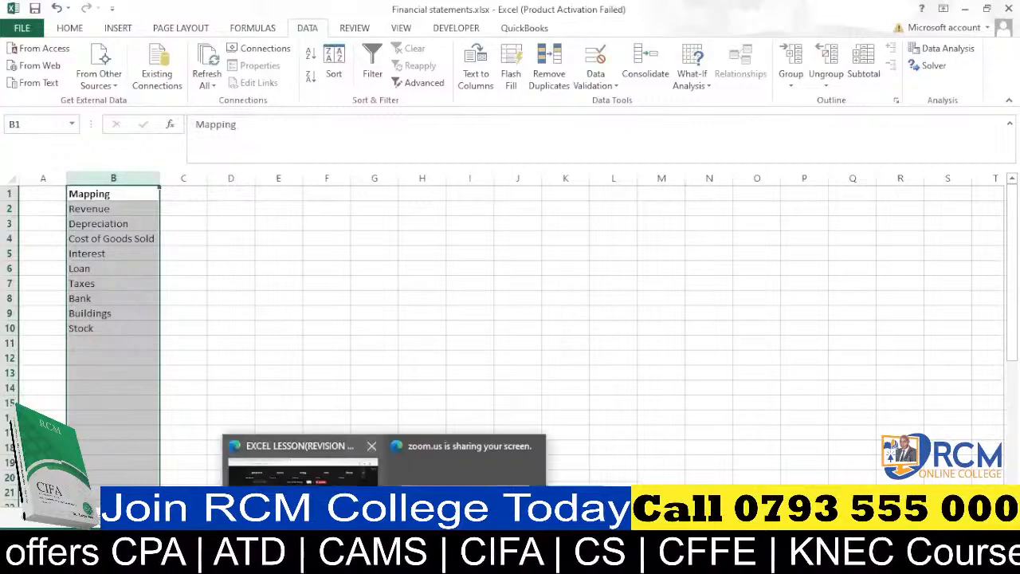
pyautogui.click(303, 466)
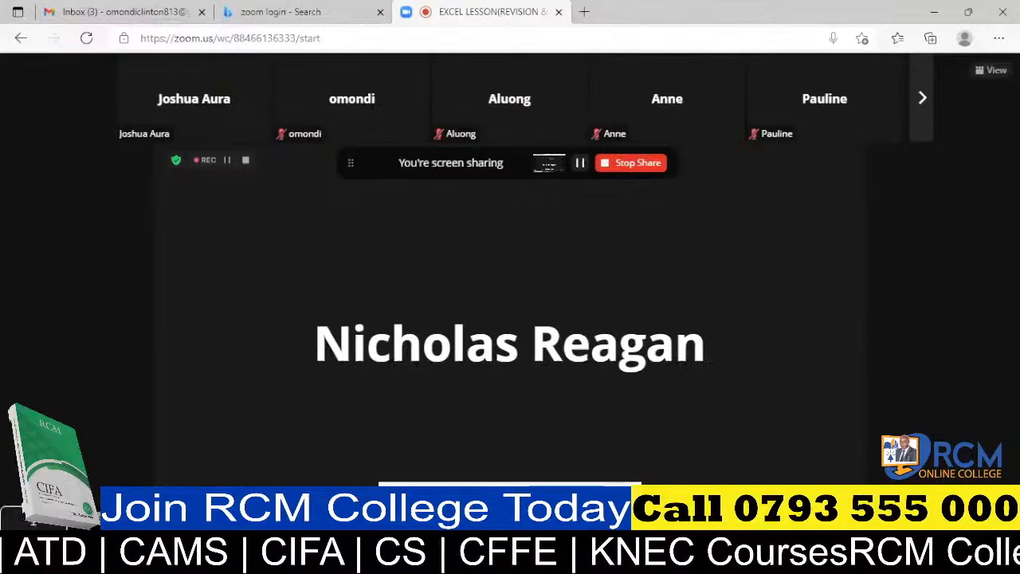
pyautogui.moveTo(676, 561)
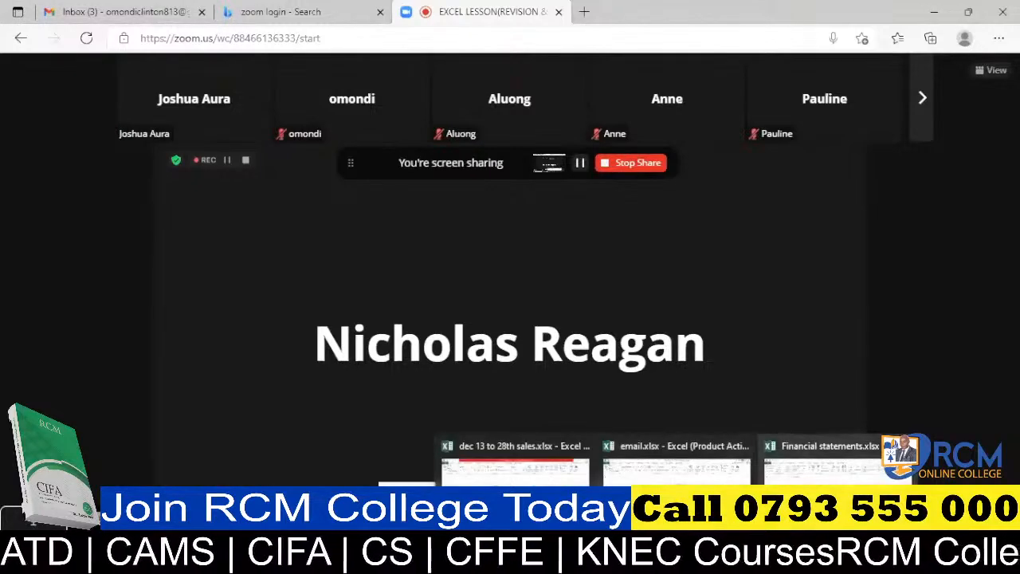
pyautogui.click(828, 463)
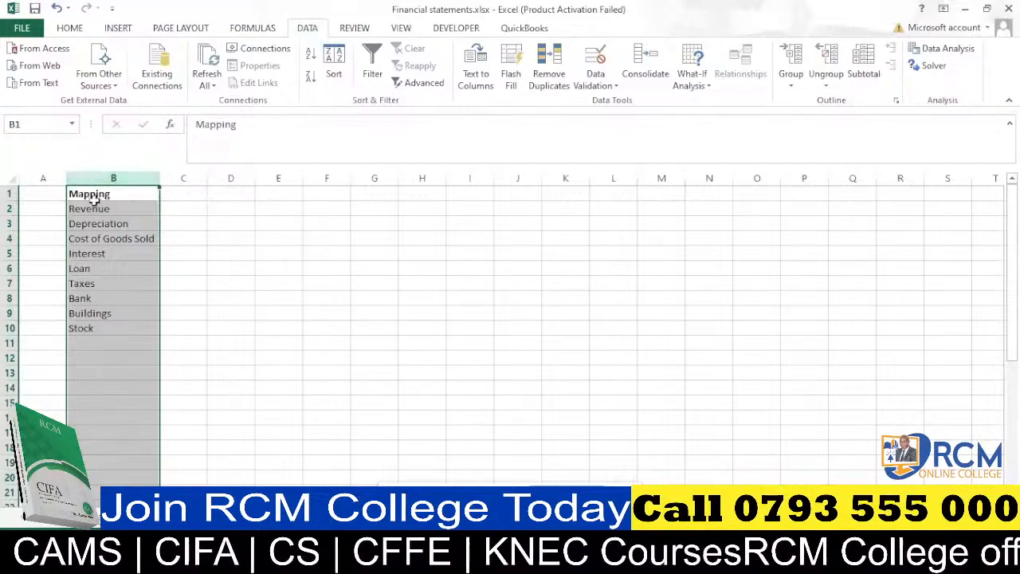
# Rename the header of the unique-category column to Details.
pyautogui.moveTo(94, 199); pyautogui.dragTo(104, 192)
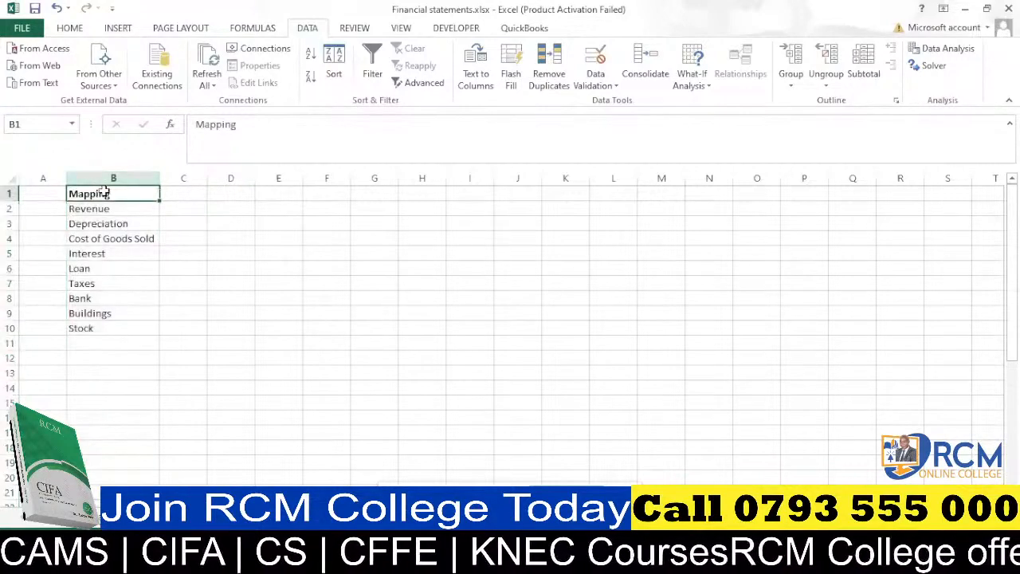
pyautogui.write('Details')
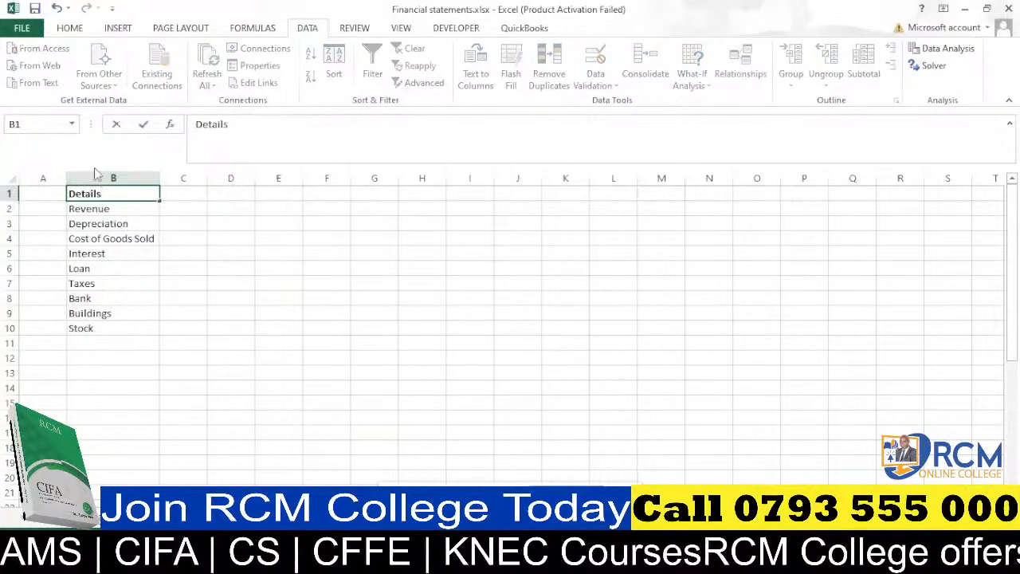
pyautogui.click(209, 281)
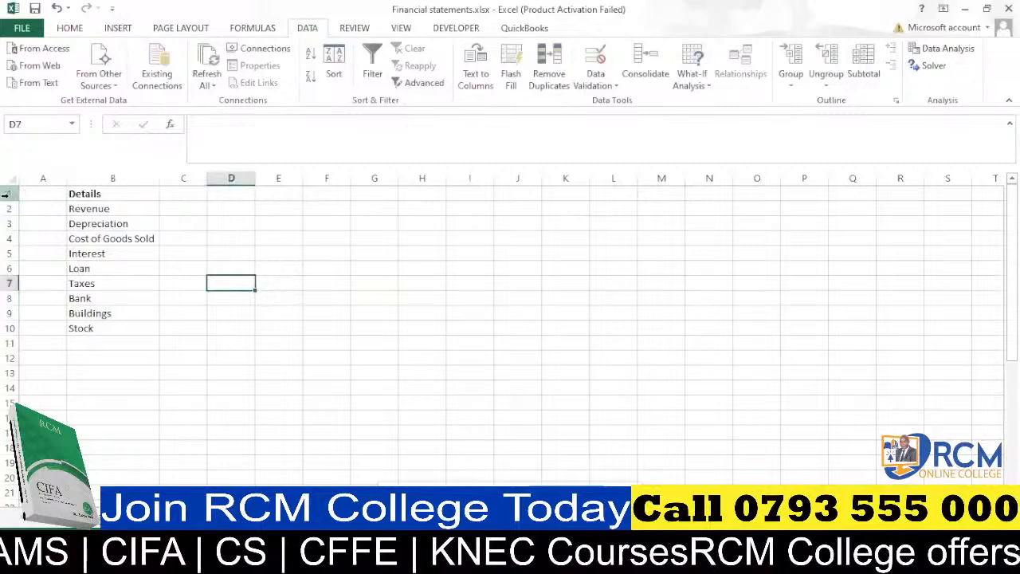
# Enter month numbers 1, 2, 3 and 4 across the header row in the columns beside Details.
pyautogui.click(192, 194)
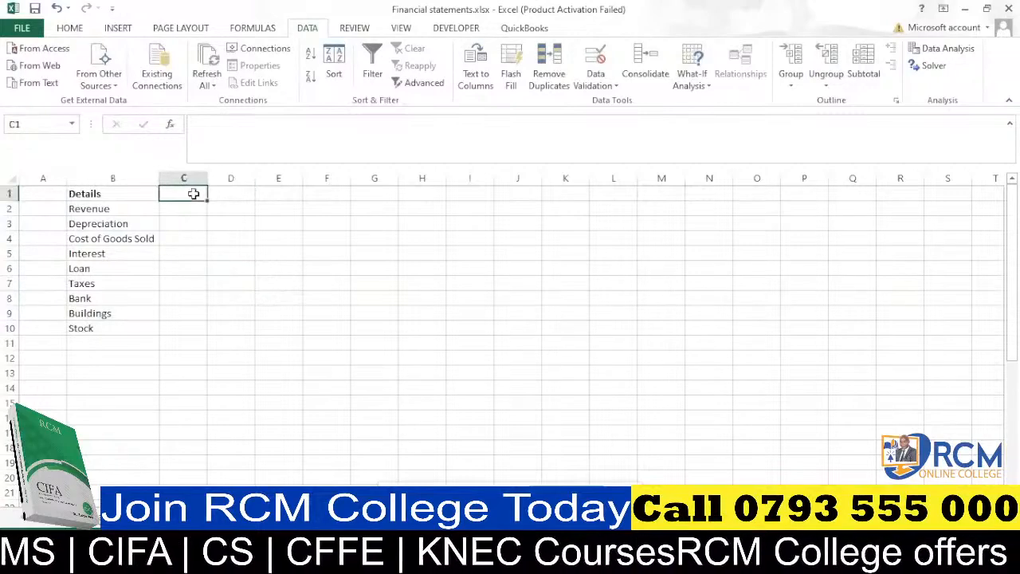
pyautogui.write('1')
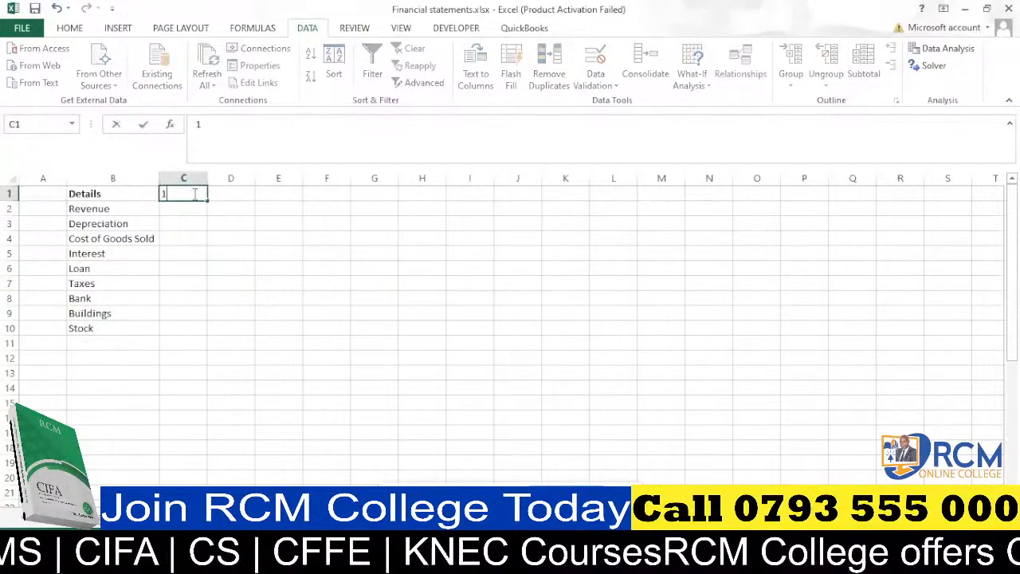
pyautogui.press('Tab')
pyautogui.write('2')
pyautogui.press('Tab')
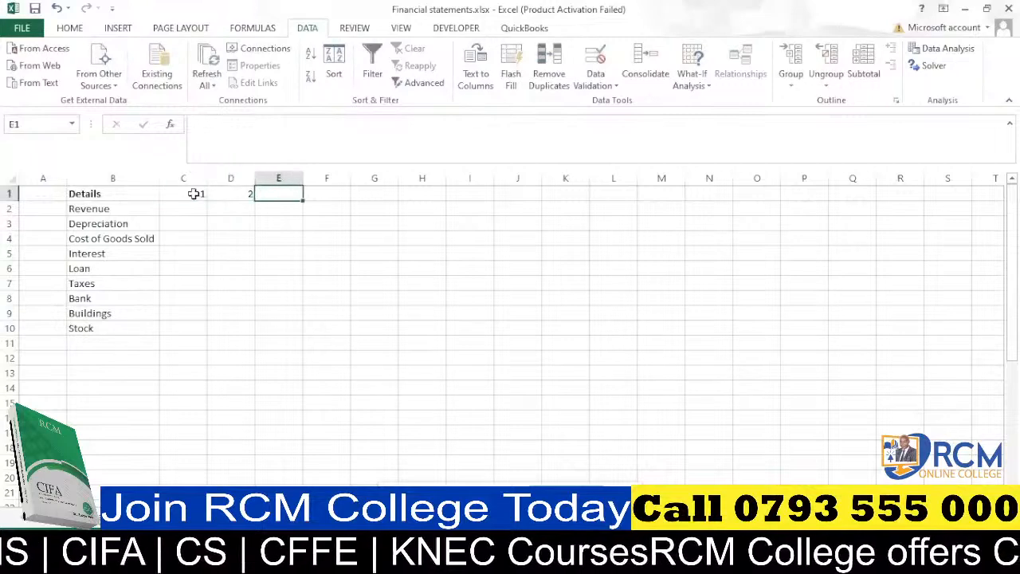
pyautogui.write('3')
pyautogui.press('Tab')
pyautogui.write('4')
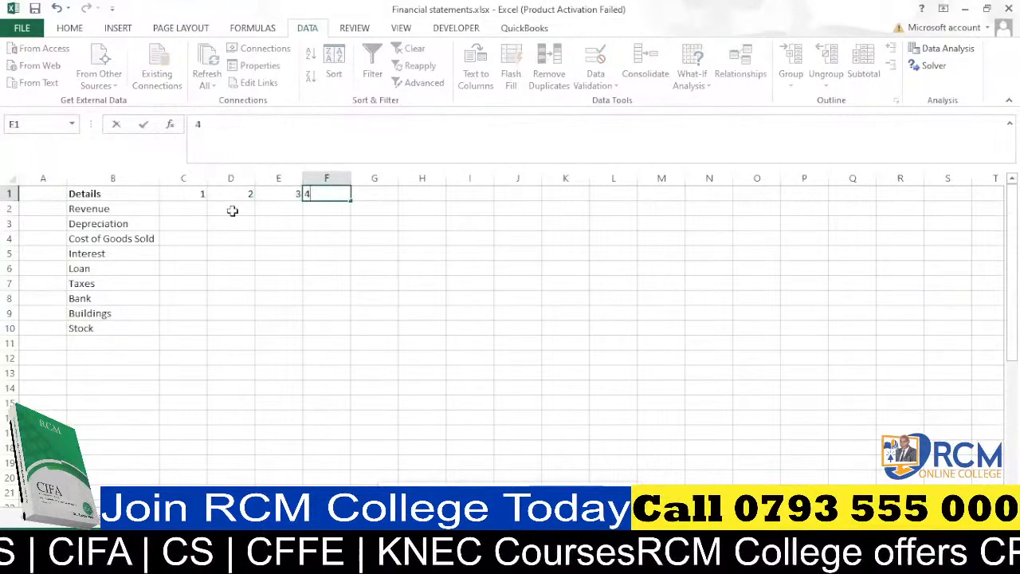
pyautogui.click(221, 233)
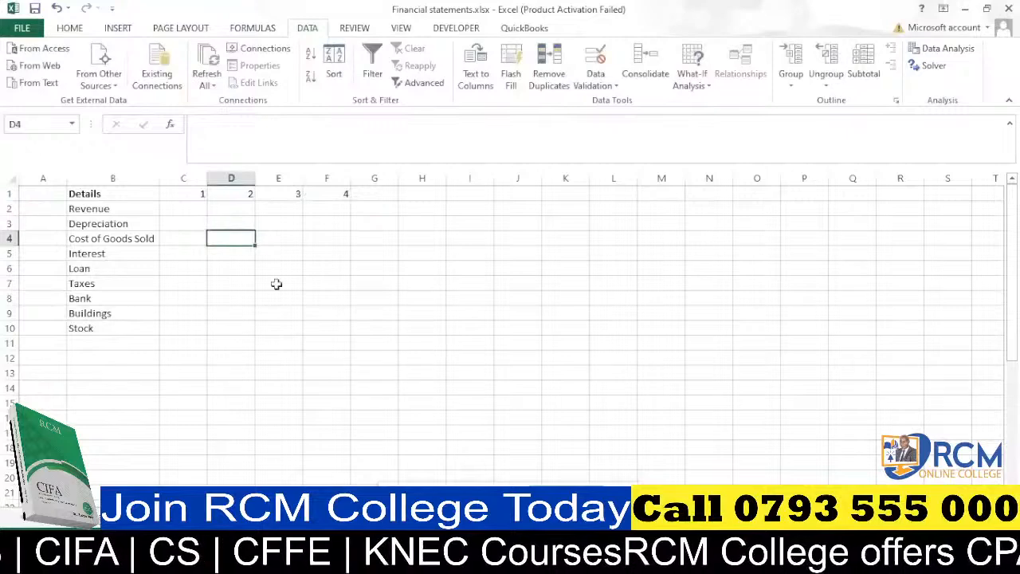
pyautogui.click(197, 192)
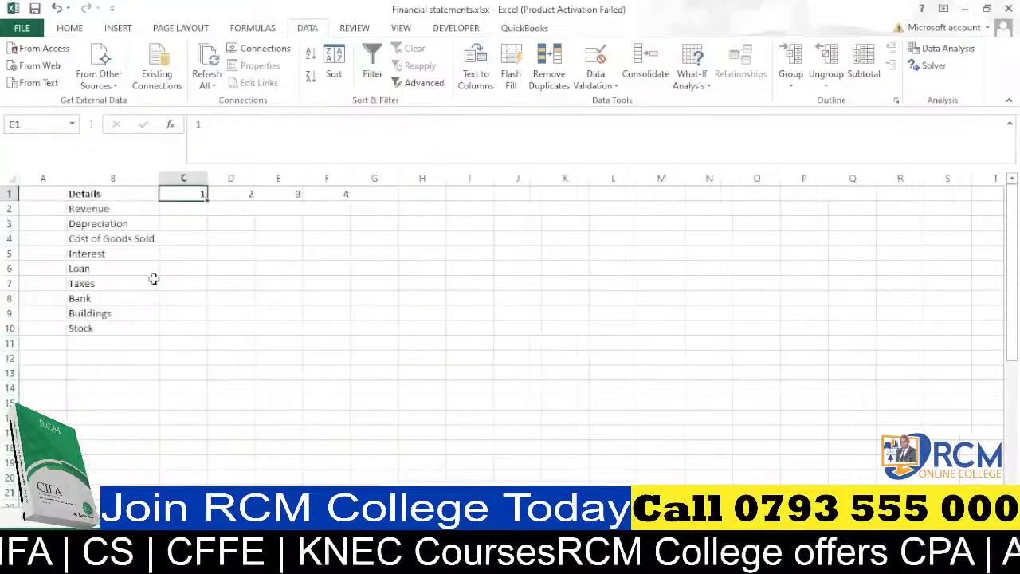
# Start a SUMIFS formula in C2 of the summary sheet using the data sheet's amount column as the absolute sum range.
pyautogui.click(196, 208)
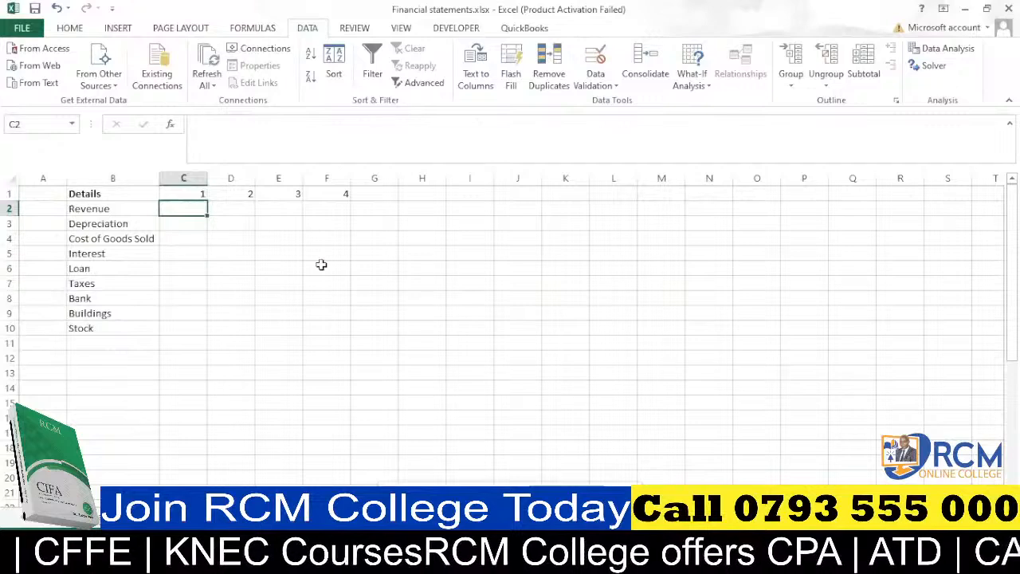
pyautogui.write('=')
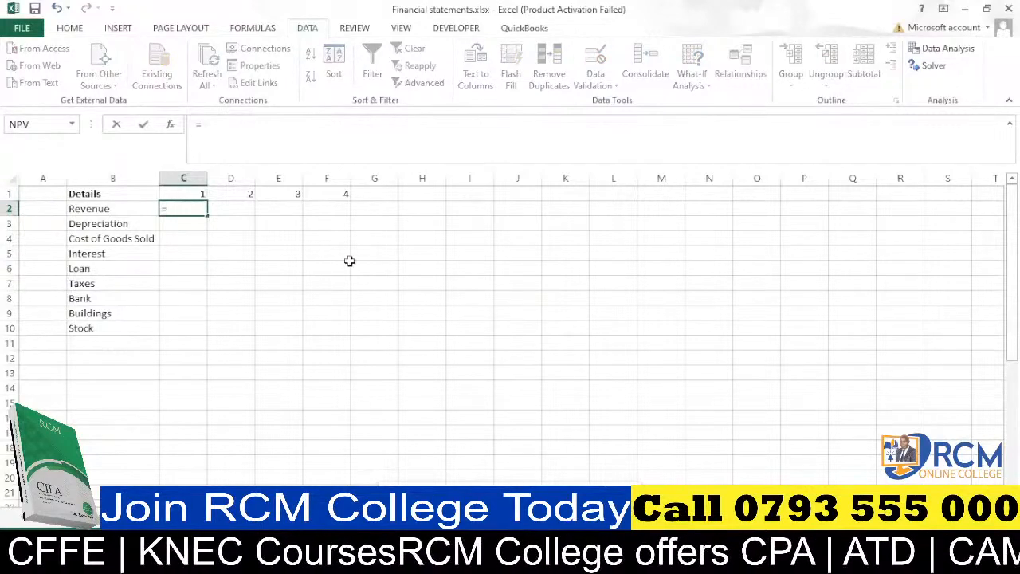
pyautogui.write('sum')
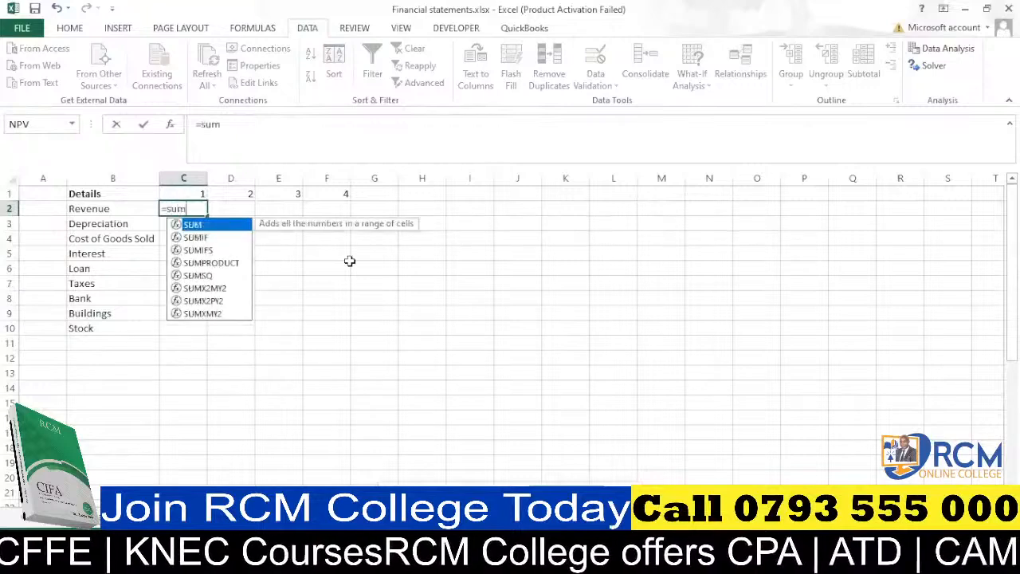
pyautogui.write('if')
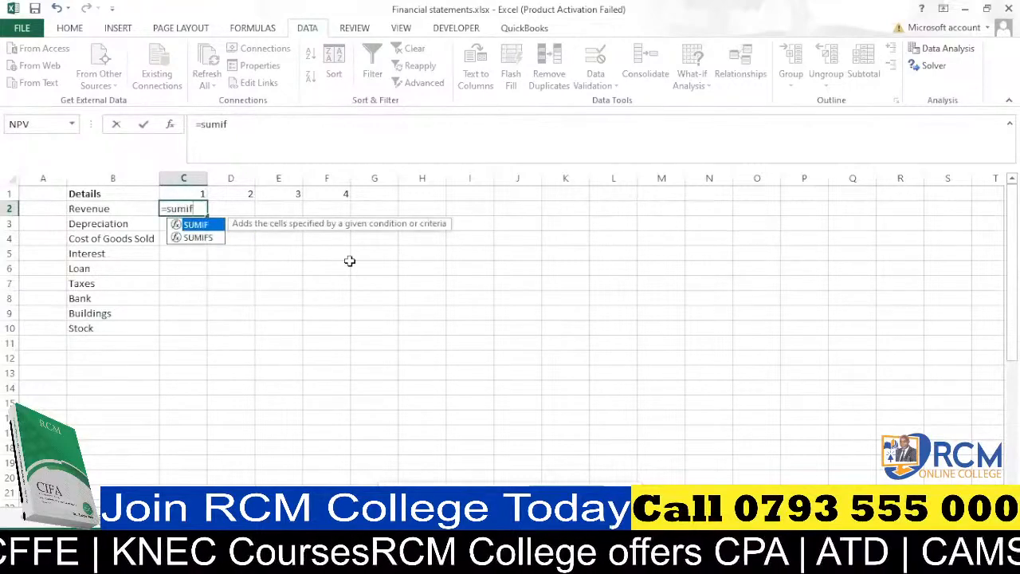
pyautogui.press('Down')
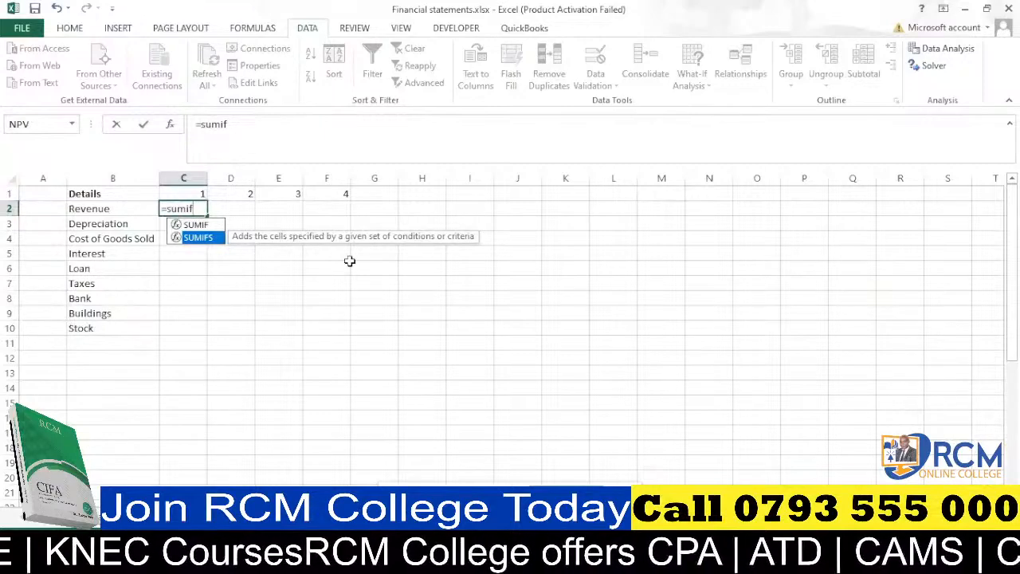
pyautogui.press('Tab')
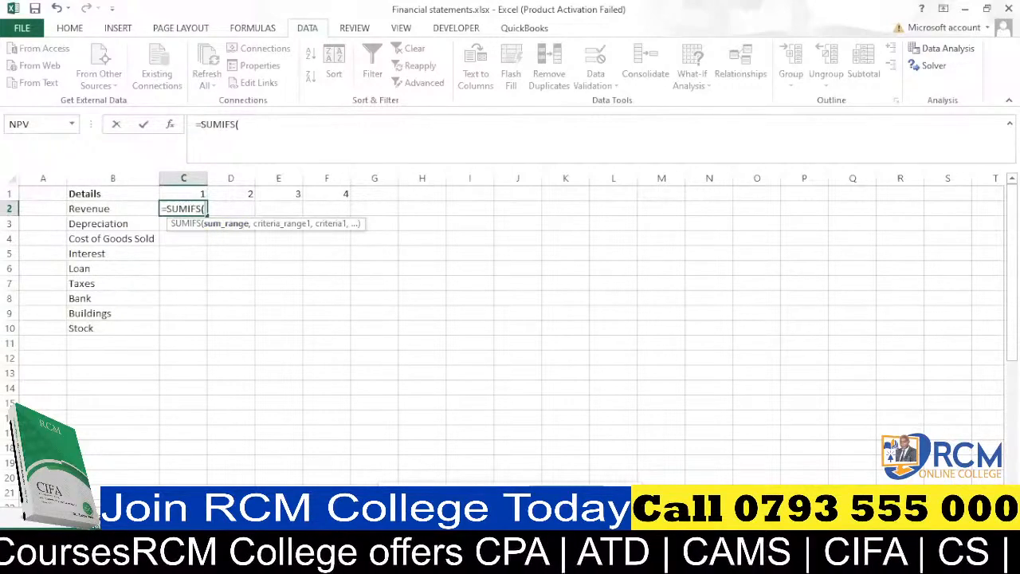
pyautogui.click(152, 519)
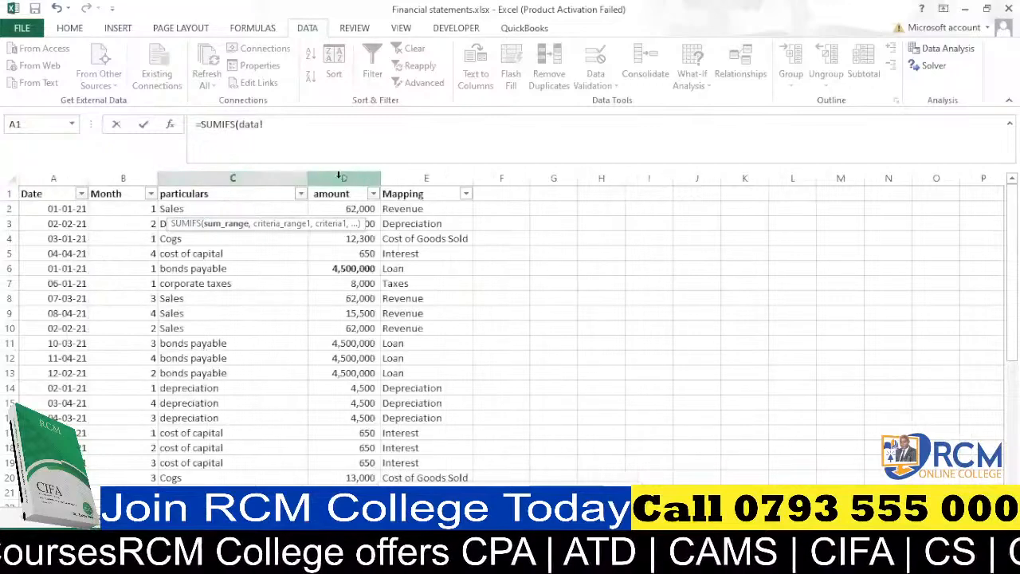
pyautogui.click(344, 177)
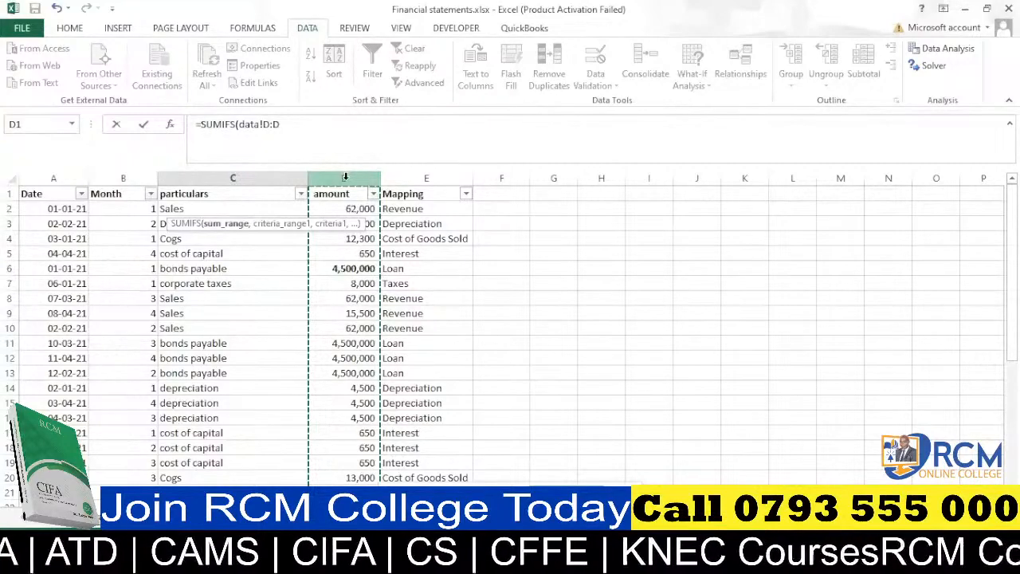
pyautogui.press('F4')
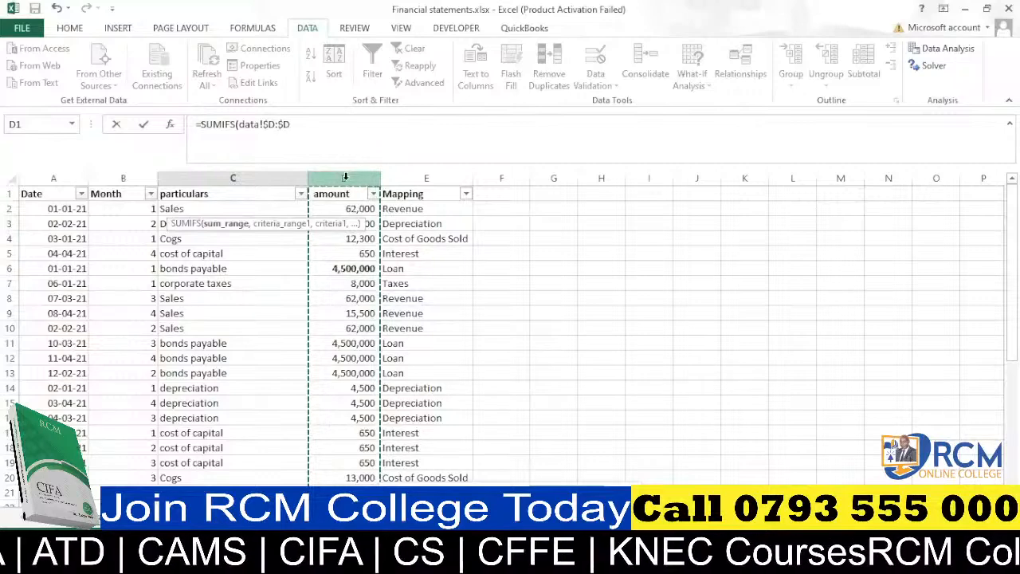
pyautogui.write(',')
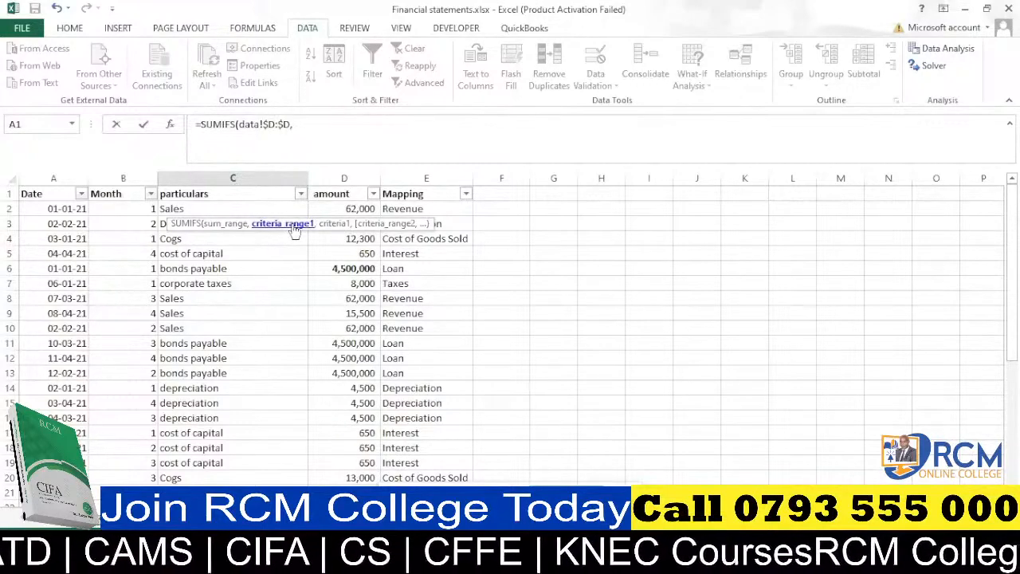
# Add the data sheet's Month column as the first criteria range, with the month header C$1 as its criterion.
pyautogui.click(125, 177)
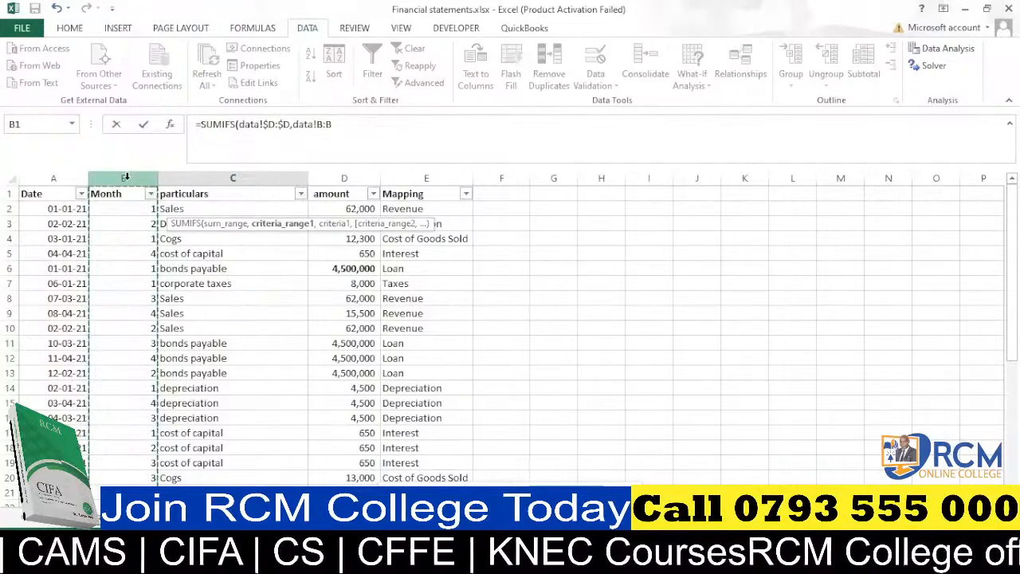
pyautogui.press('F4')
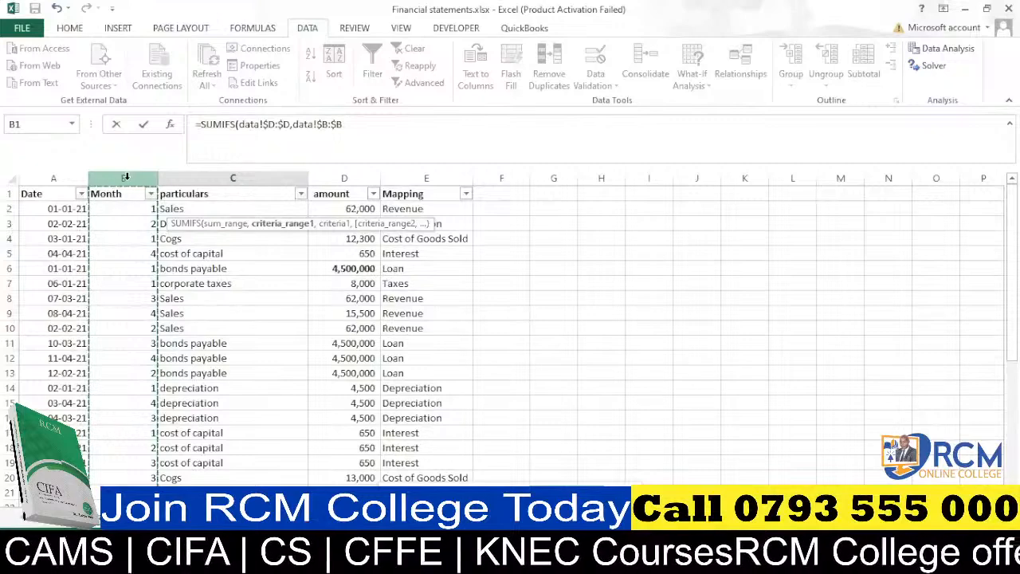
pyautogui.write(',')
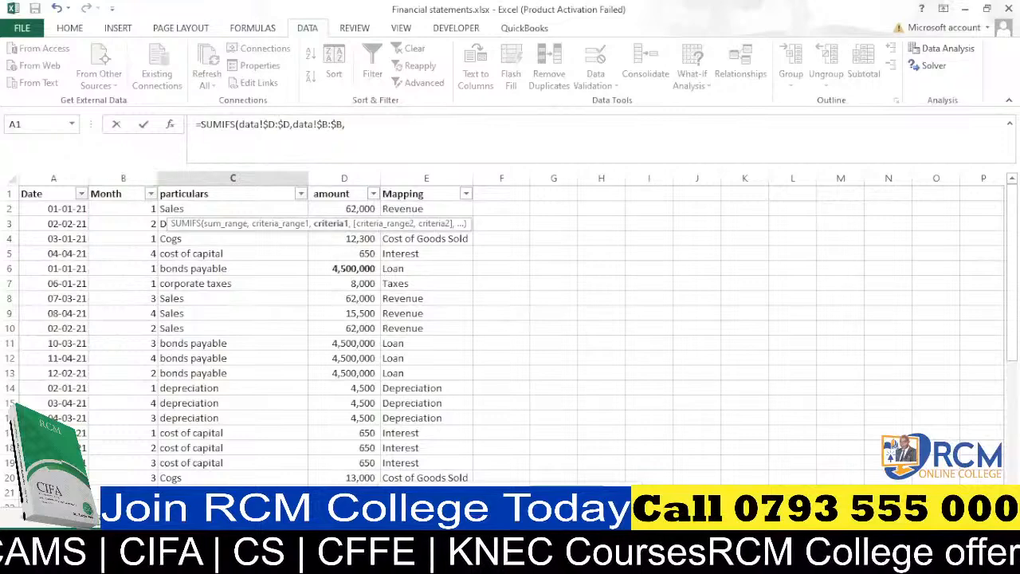
pyautogui.click(100, 519)
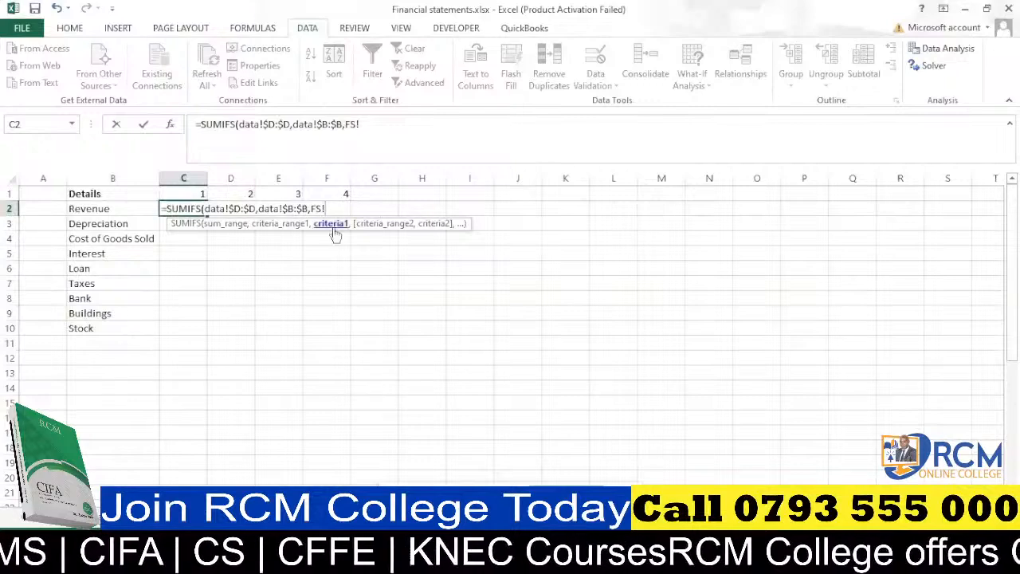
pyautogui.click(189, 194)
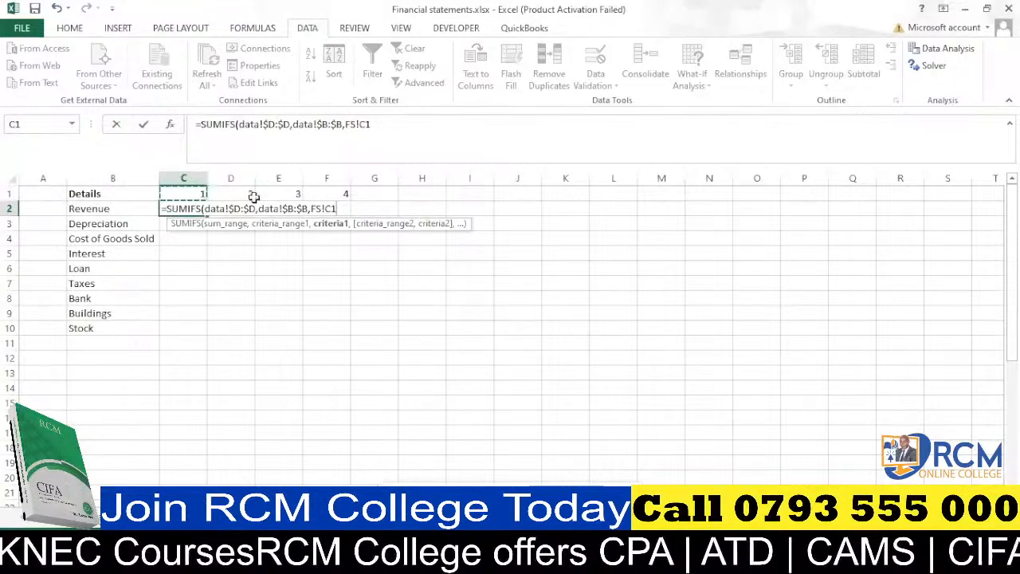
pyautogui.press('F4')
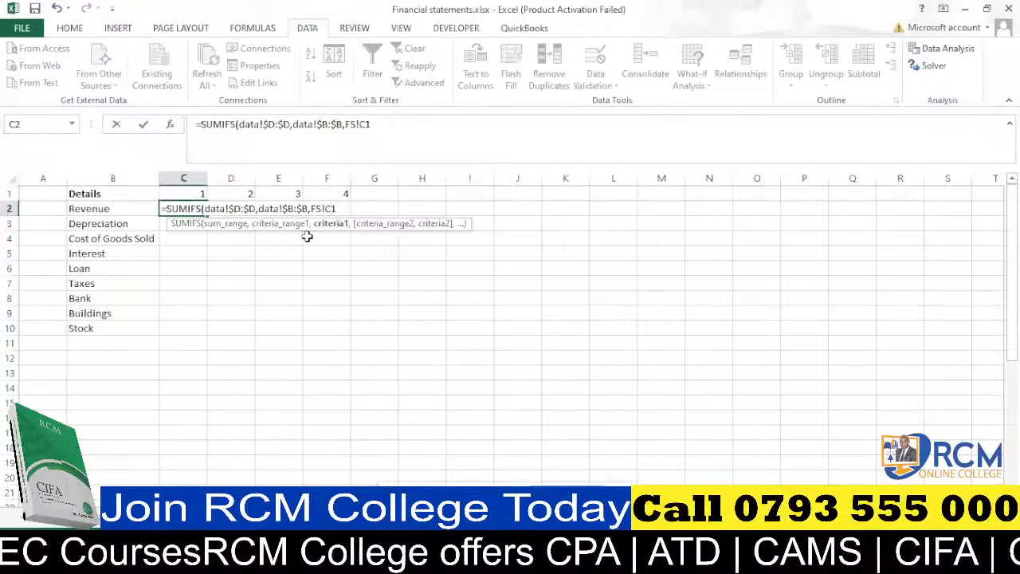
pyautogui.press('F4')
pyautogui.press('F4')
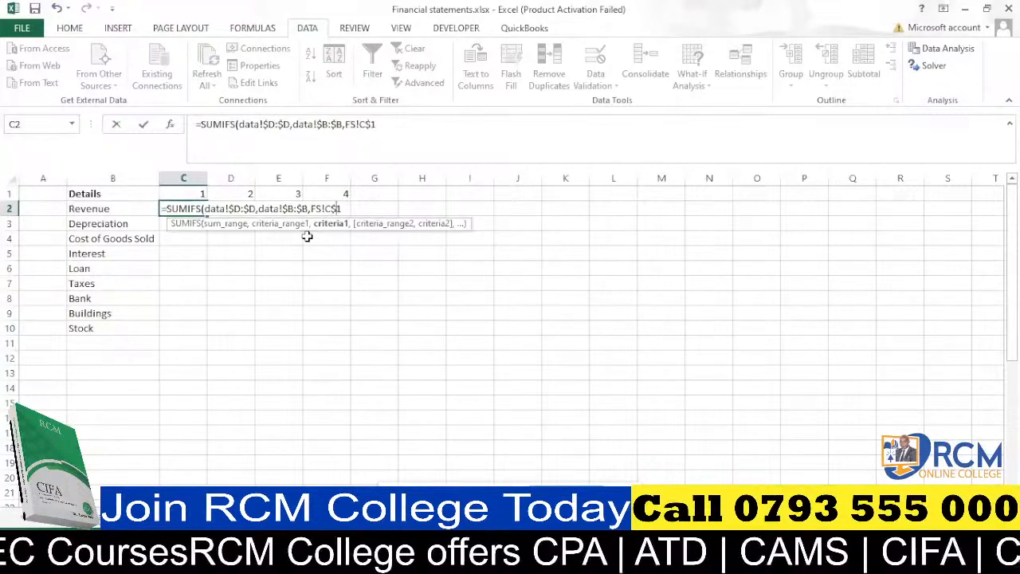
# Add the data sheet's Mapping column as the second criteria range, with $B2 as its criterion, and close the formula.
pyautogui.write(',data!')
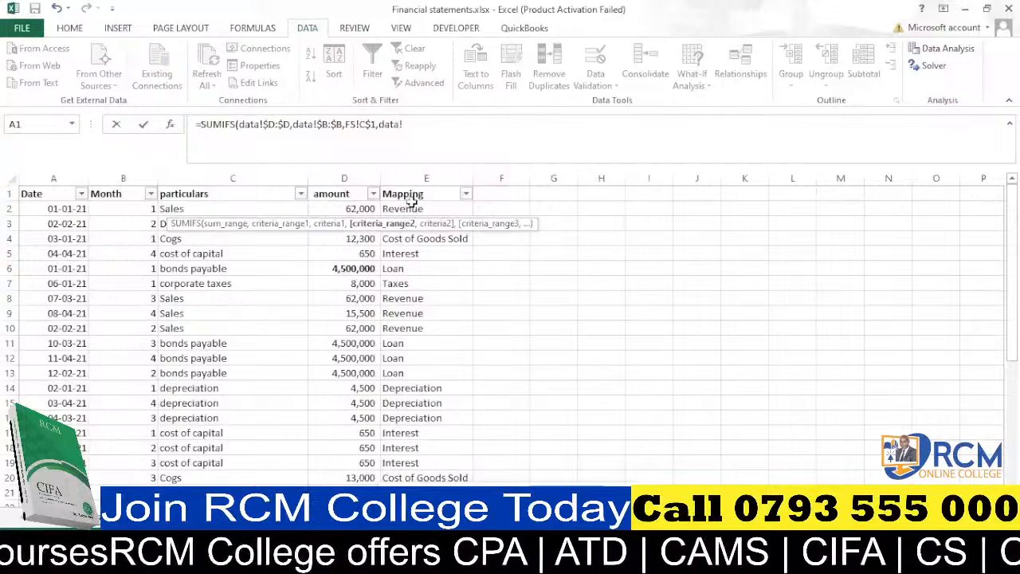
pyautogui.click(425, 176)
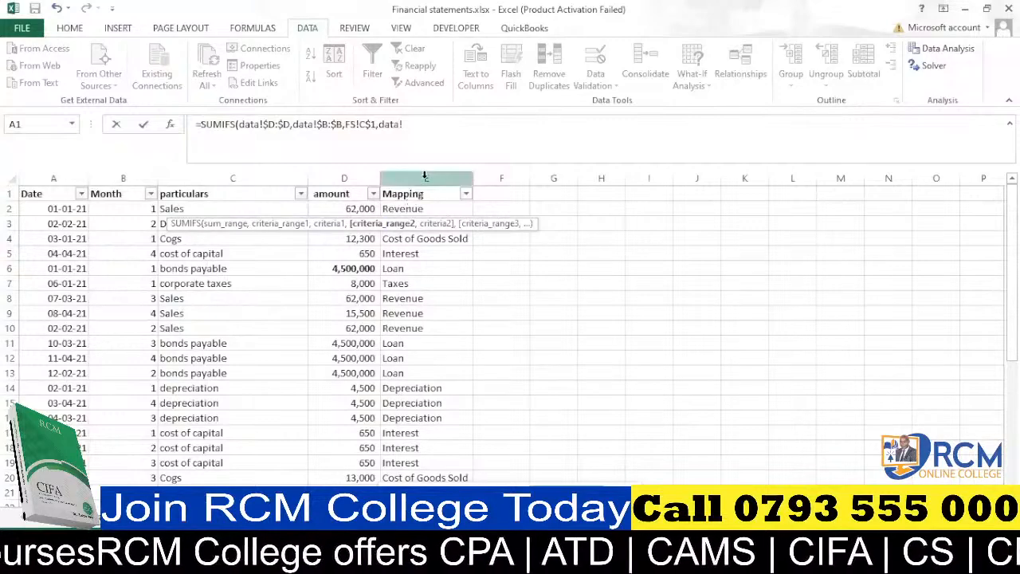
pyautogui.click(426, 174)
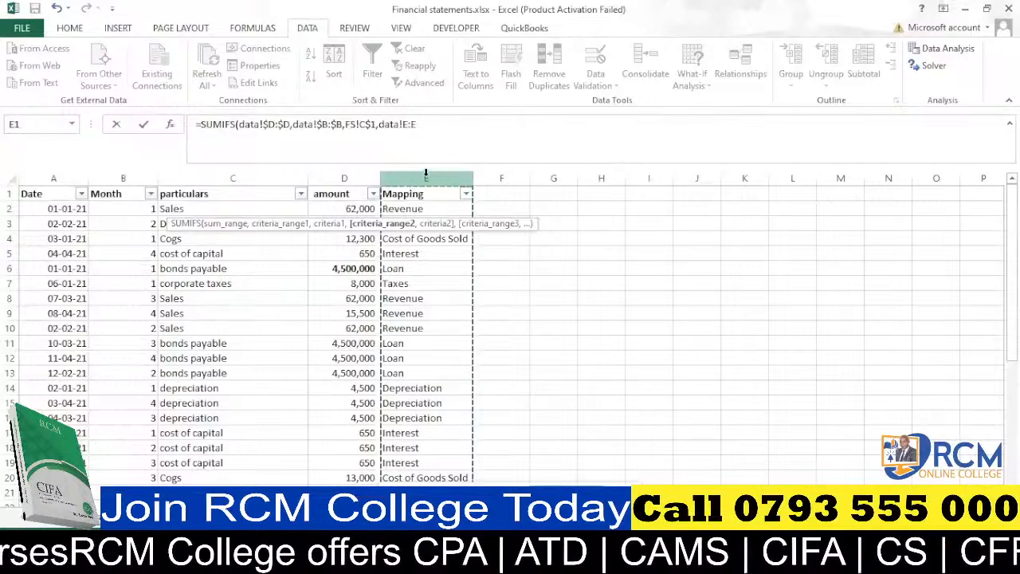
pyautogui.press('F4')
pyautogui.write(',')
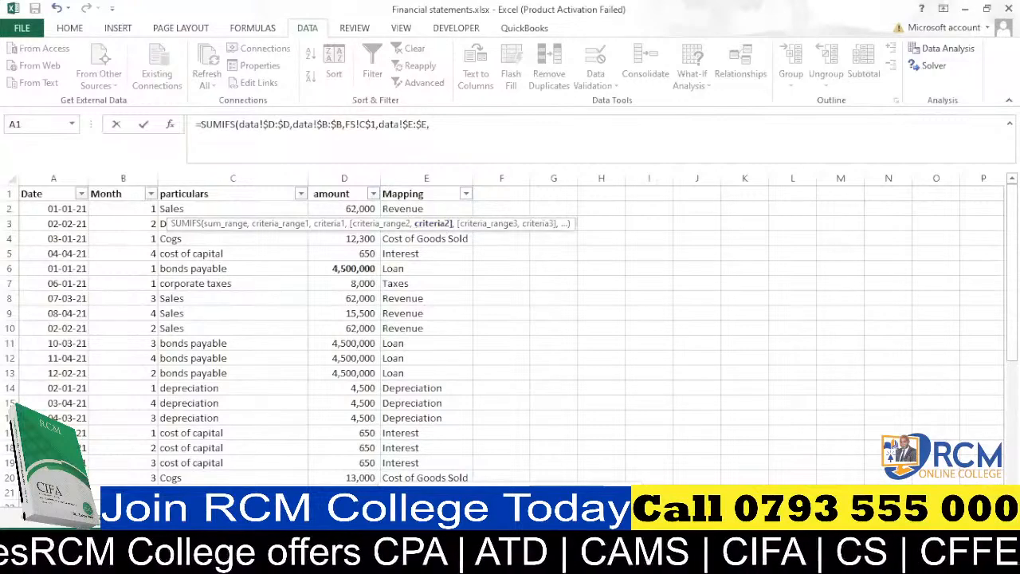
pyautogui.click(88, 519)
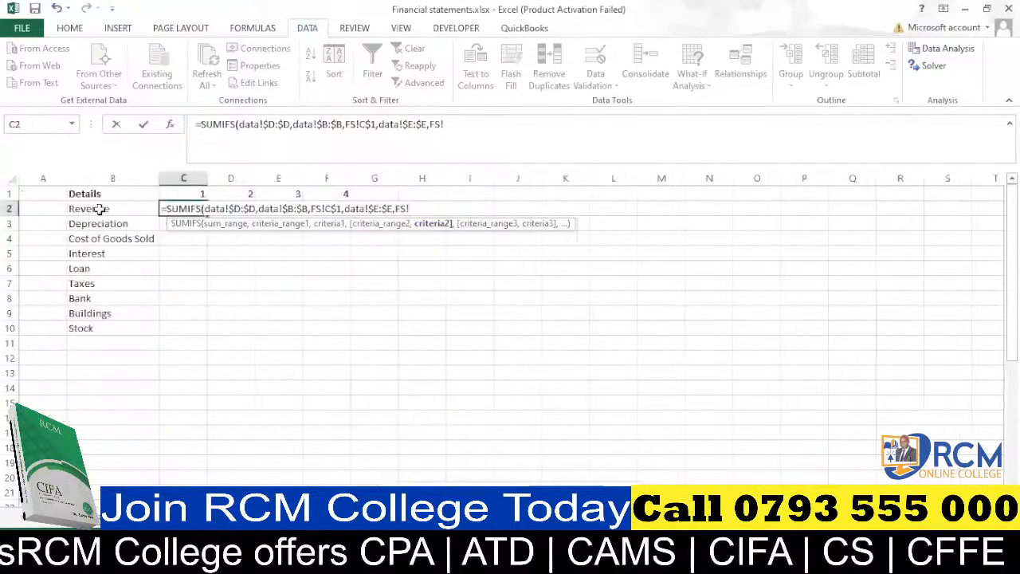
pyautogui.click(97, 209)
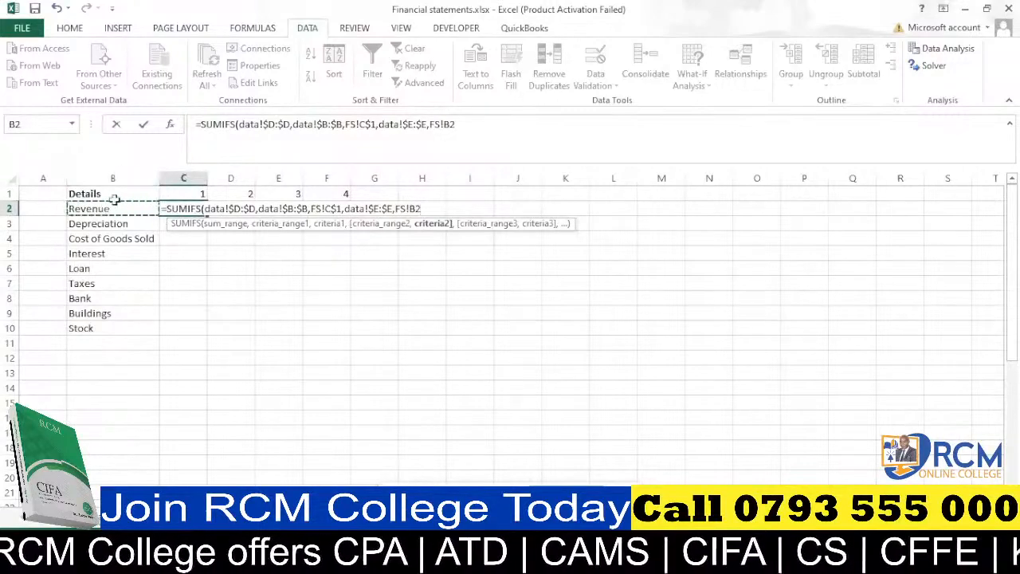
pyautogui.click(414, 212)
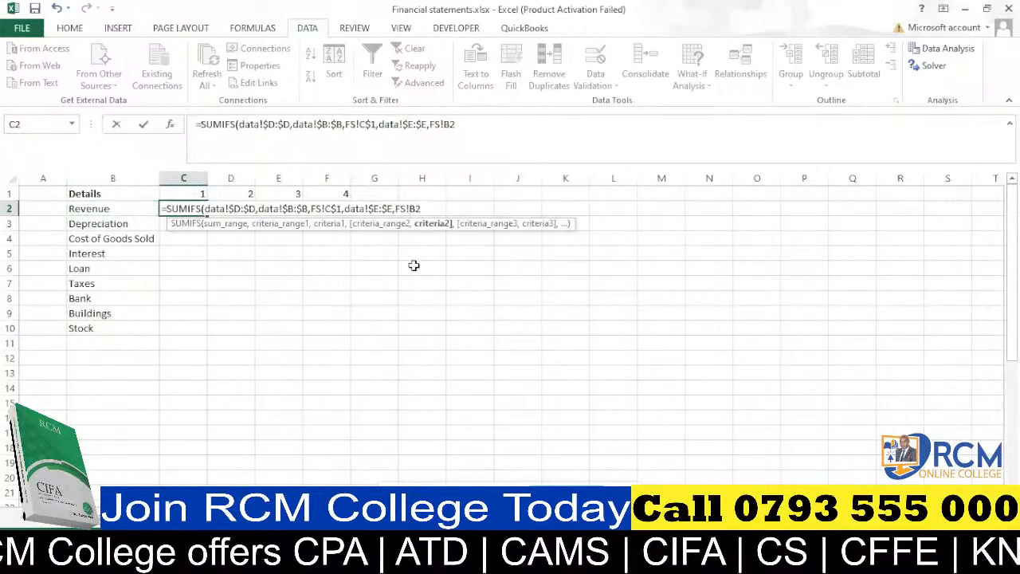
pyautogui.write('$')
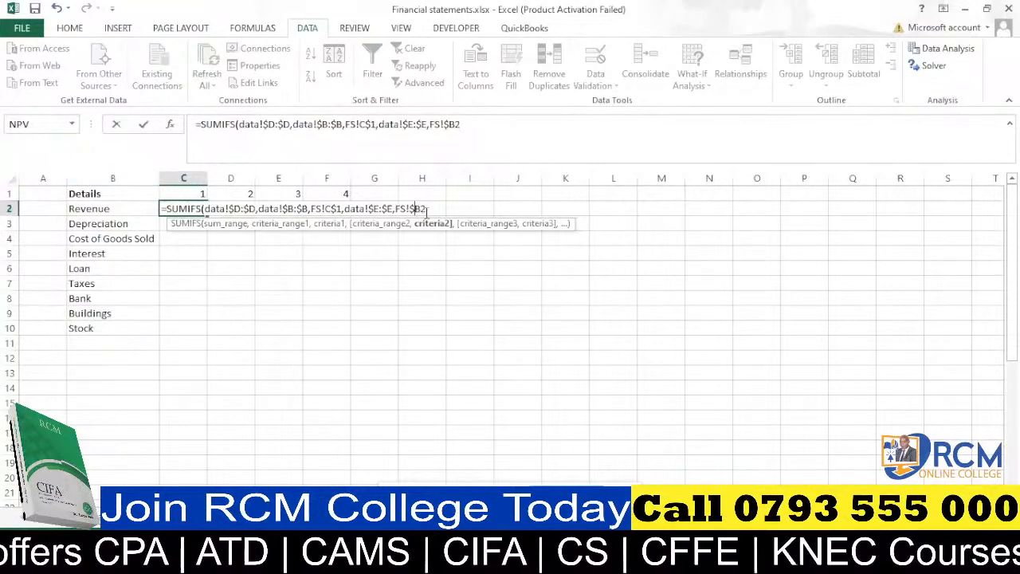
pyautogui.write(')')
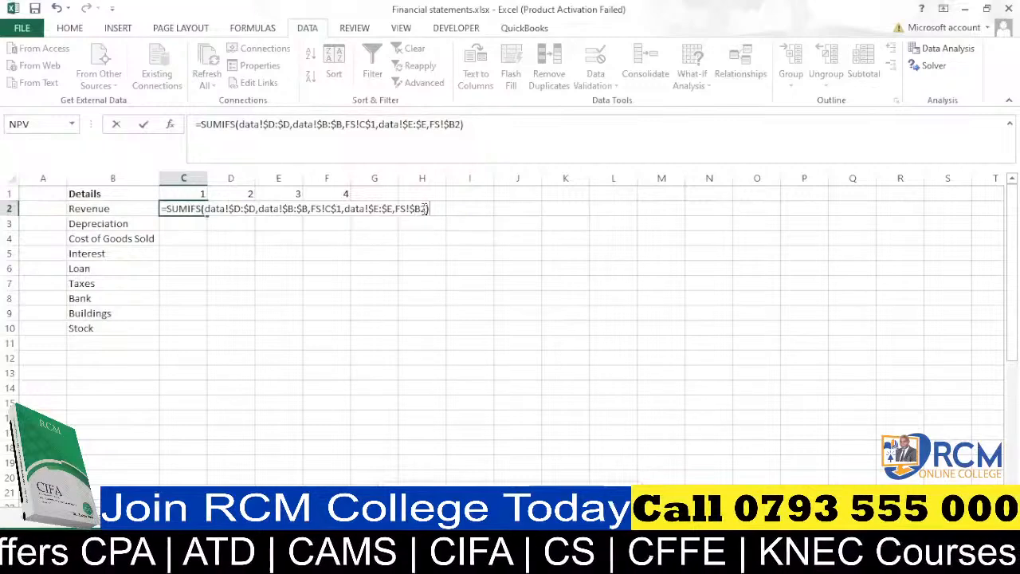
# Enter the SUMIFS formula and fill it across the range C2:F10 for all categories and months.
pyautogui.press('Return')
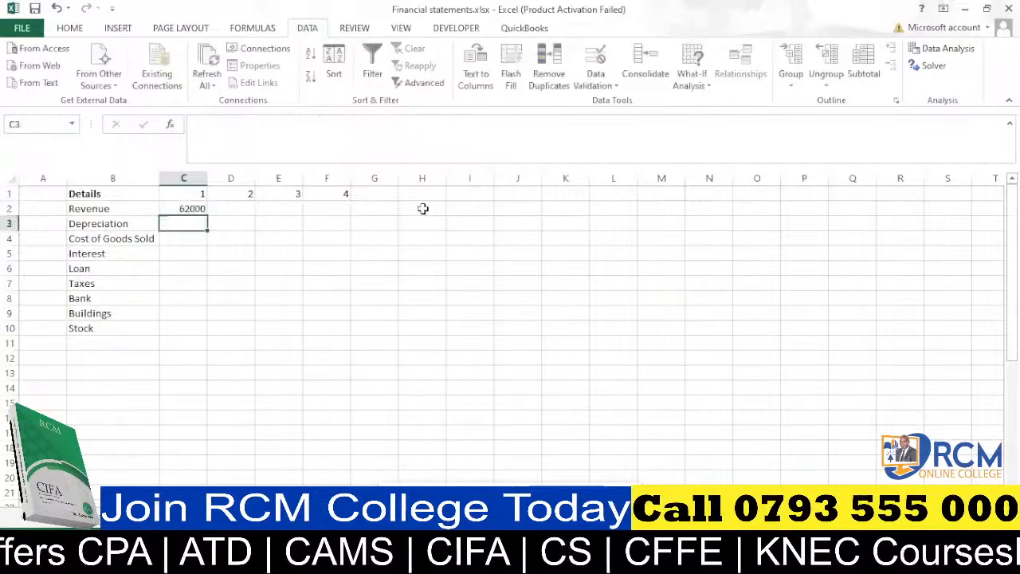
pyautogui.click(197, 208)
pyautogui.moveTo(209, 217); pyautogui.dragTo(350, 333)
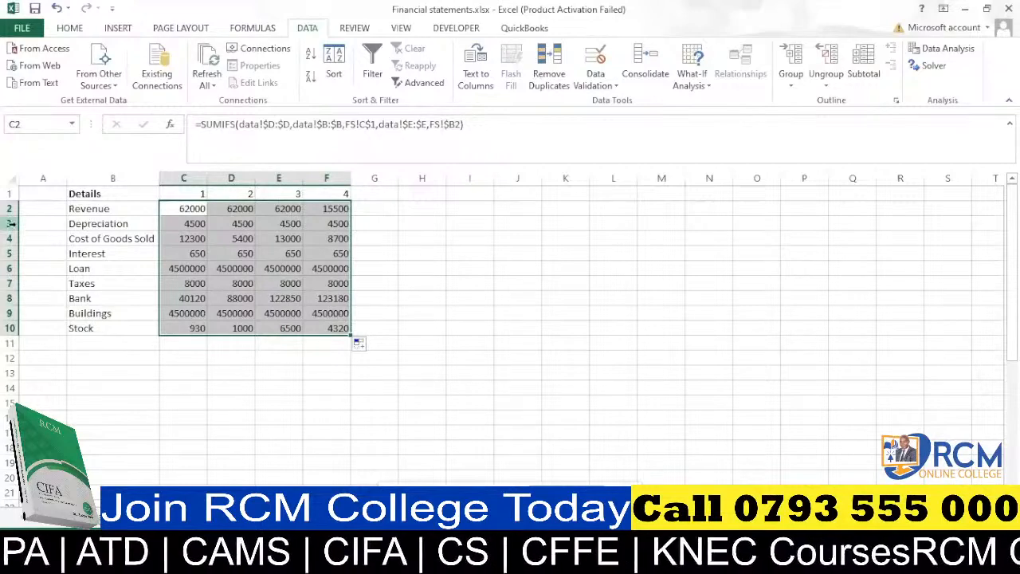
# Copy the Cost of Goods Sold label into the Depreciation row so it sits directly below Revenue.
pyautogui.click(97, 225)
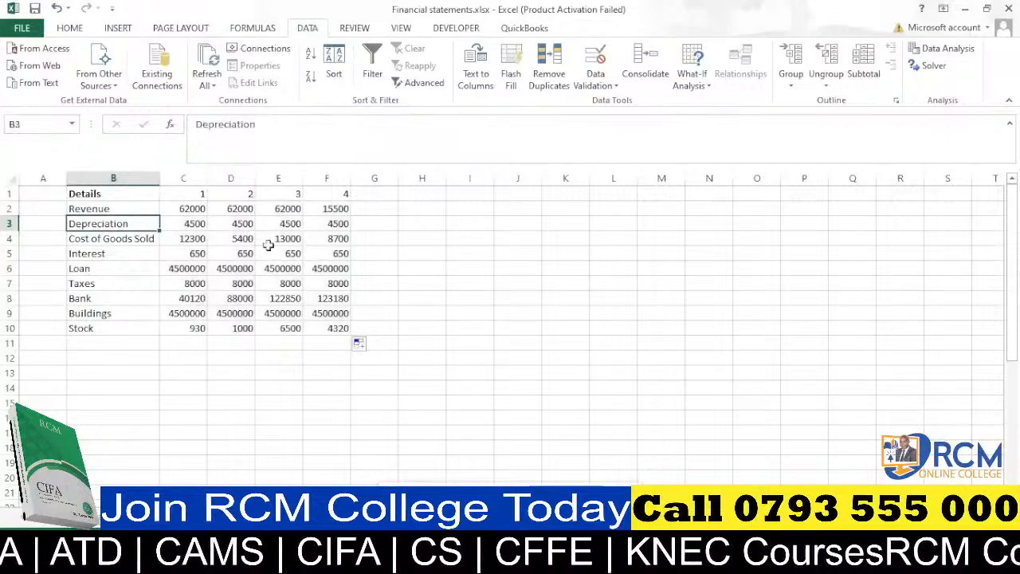
pyautogui.click(130, 239)
pyautogui.hotkey('ctrl', 'c')
pyautogui.click(134, 223)
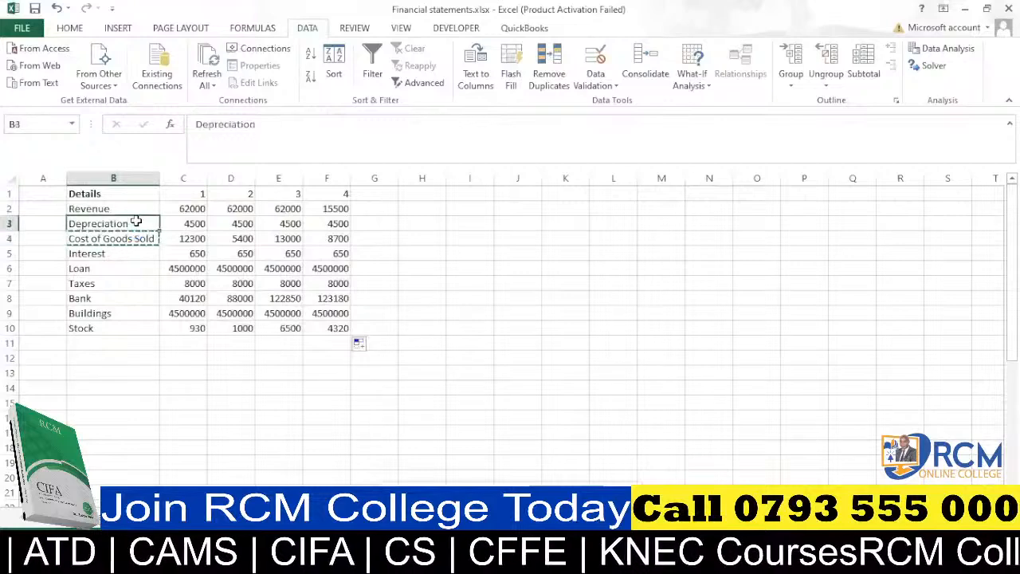
pyautogui.hotkey('ctrl', 'v')
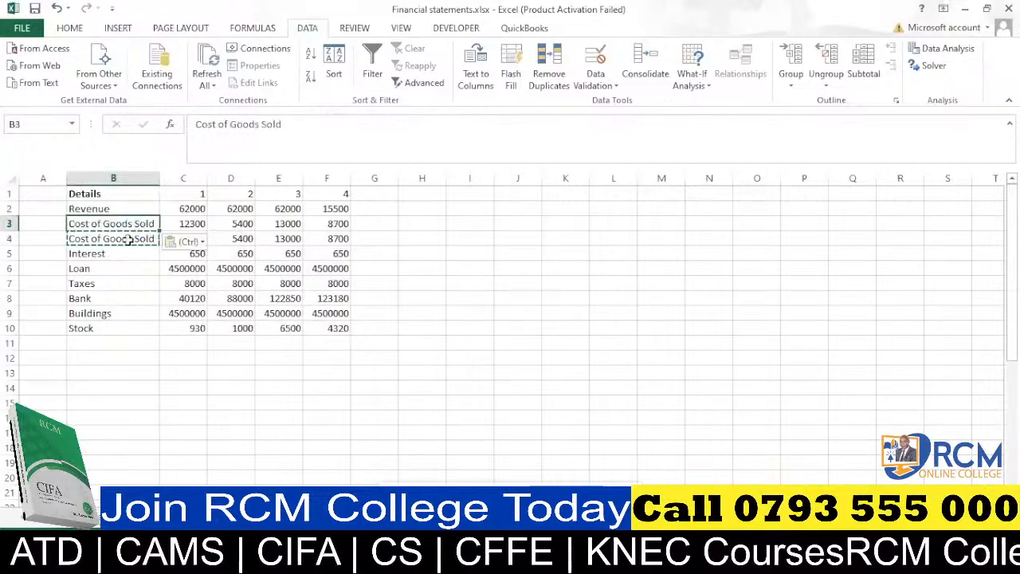
# Rename the label in B4 as GROSS PROFIT.
pyautogui.click(128, 239)
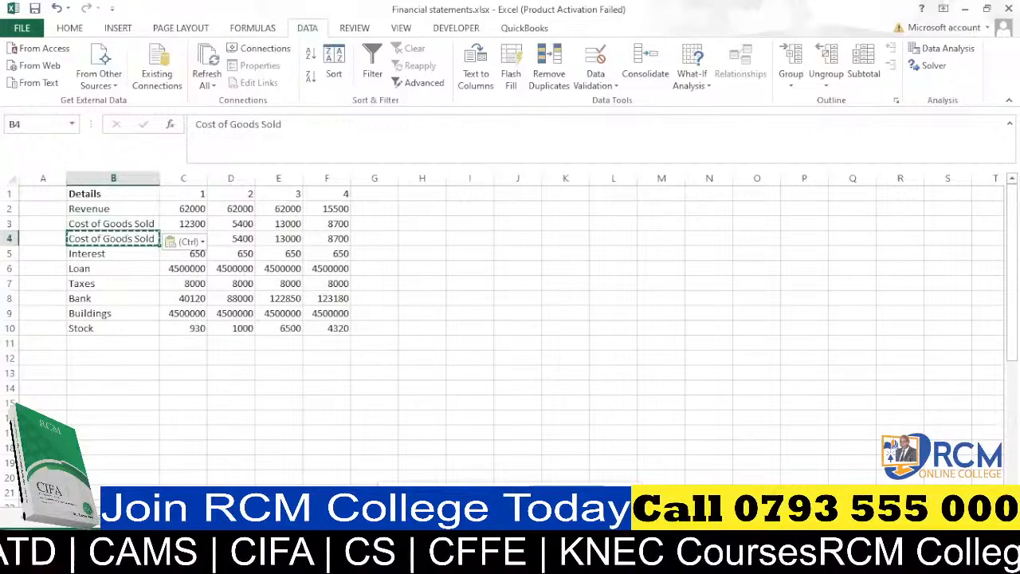
pyautogui.write('GR')
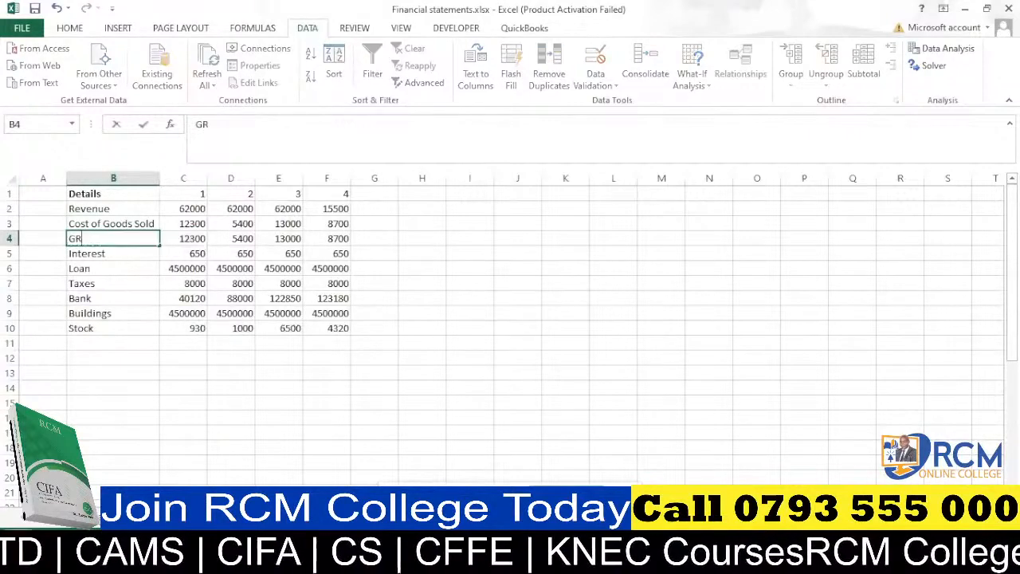
pyautogui.write('OSS PROFIT')
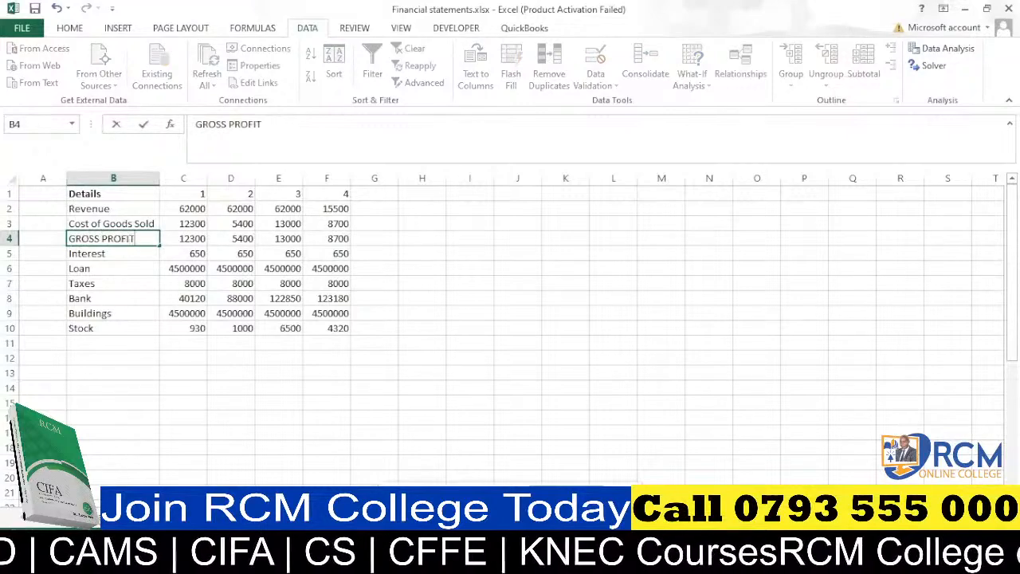
pyautogui.click(146, 298)
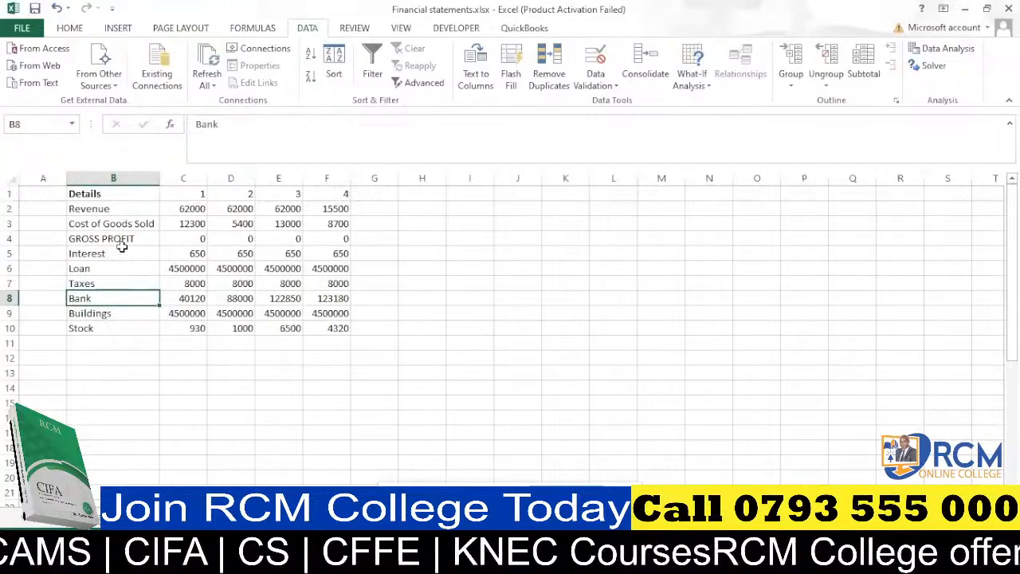
# Rename the Interest label in B5 as Depreciation.
pyautogui.click(95, 254)
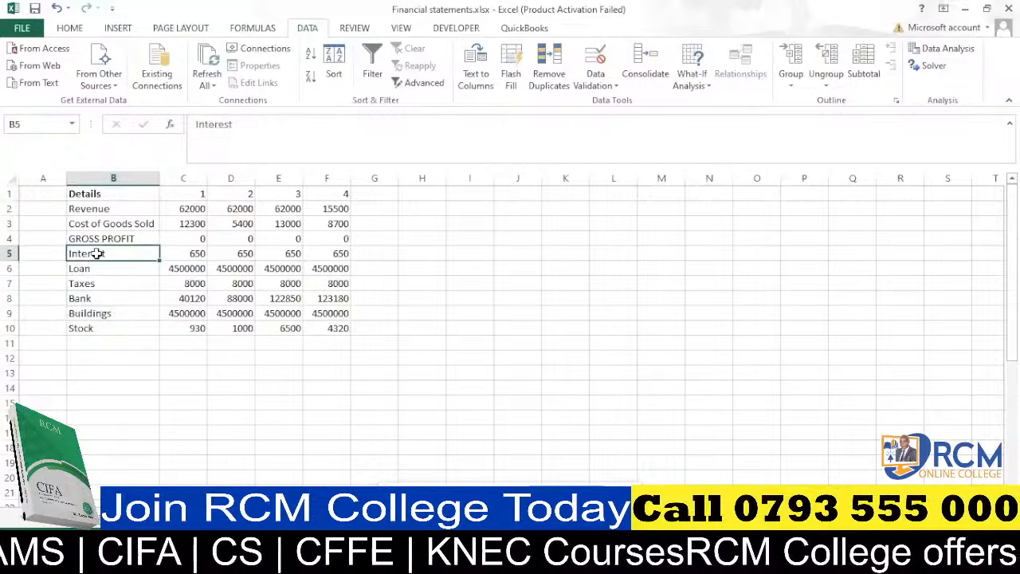
pyautogui.click(98, 268)
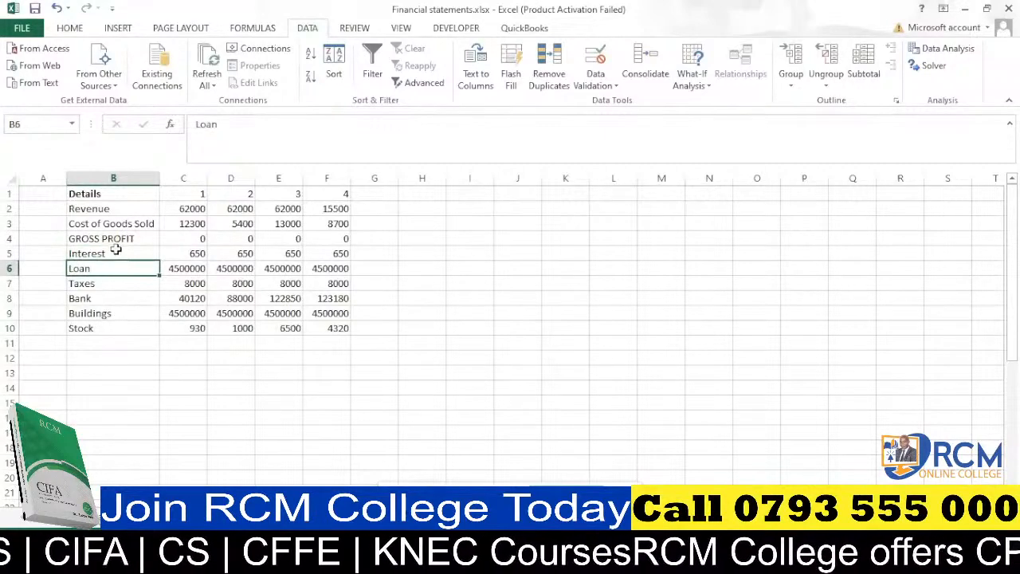
pyautogui.click(6, 253)
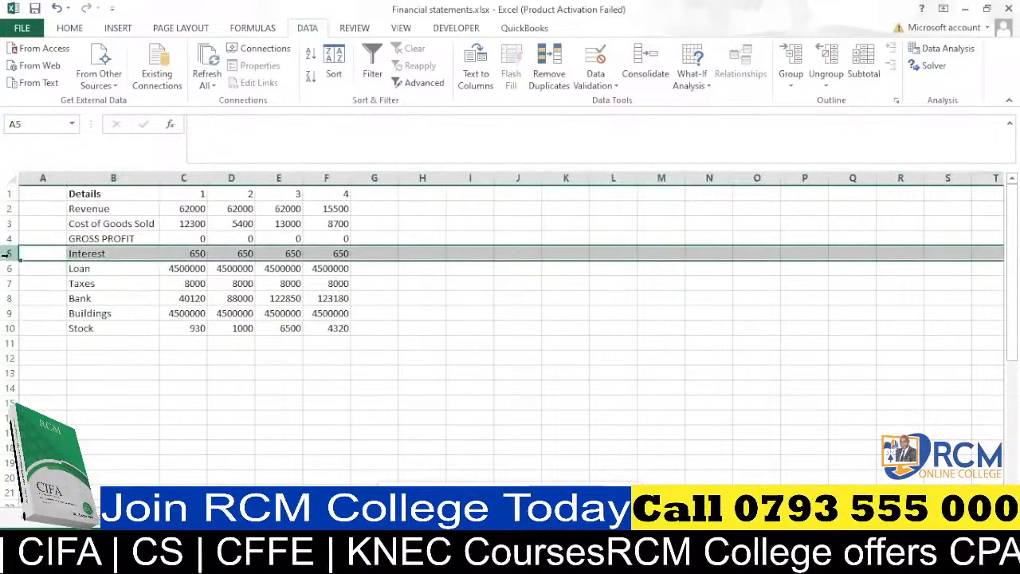
pyautogui.click(99, 252)
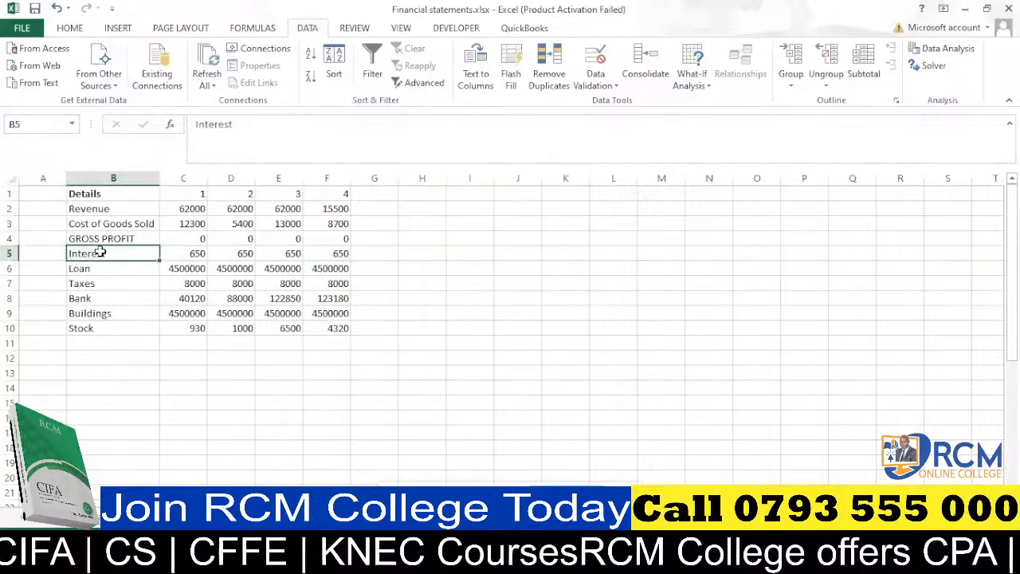
pyautogui.write('Deprecia')
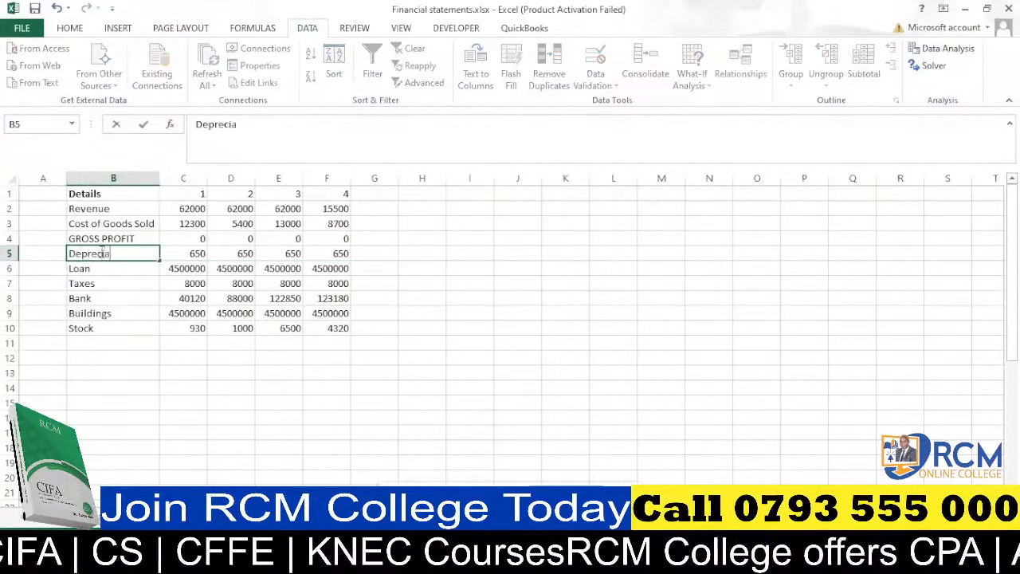
pyautogui.write('tu')
pyautogui.press('BackSpace')
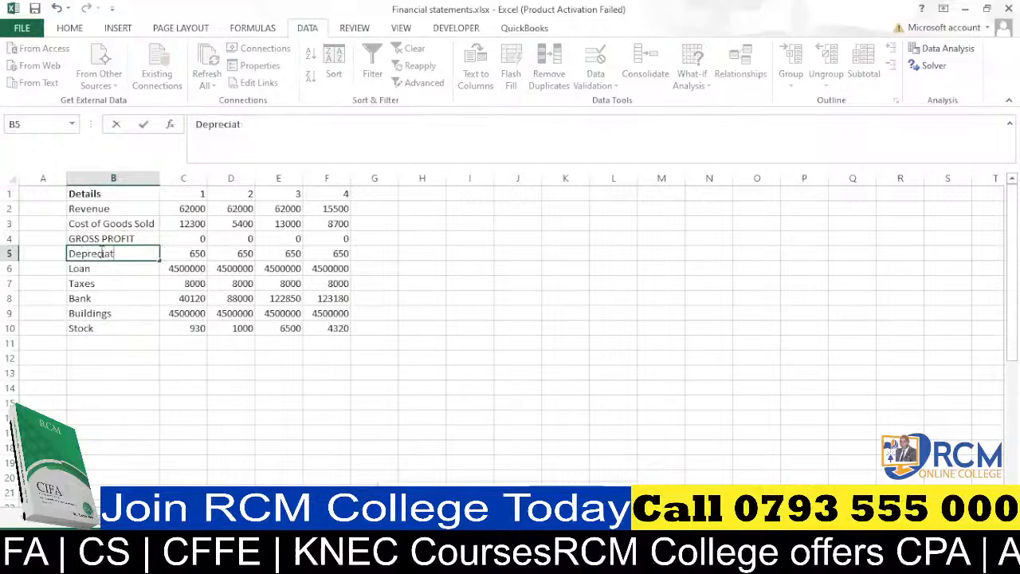
pyautogui.write('ion')
pyautogui.click(128, 283)
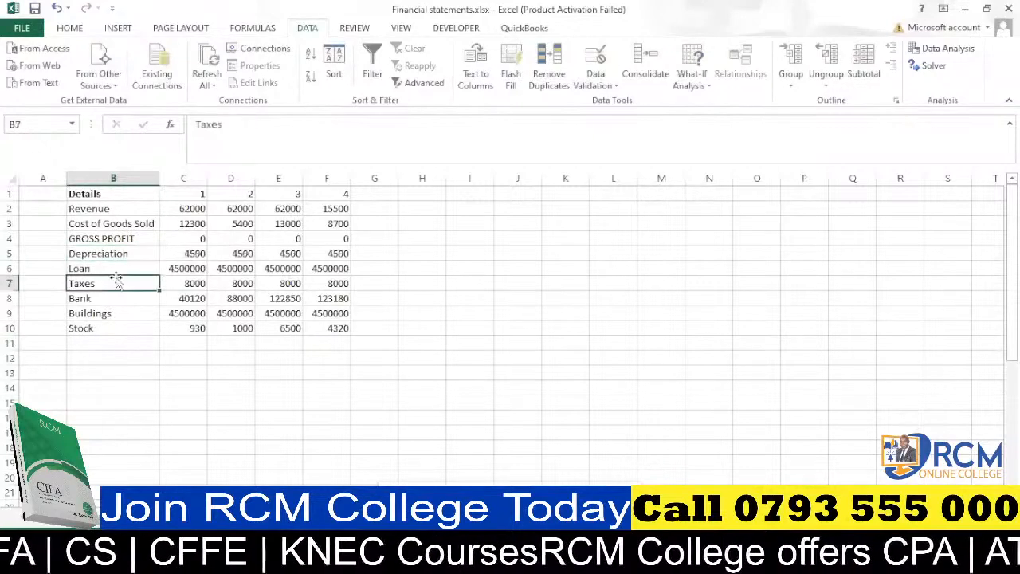
# Insert two blank rows above the Loan row.
pyautogui.click(105, 269)
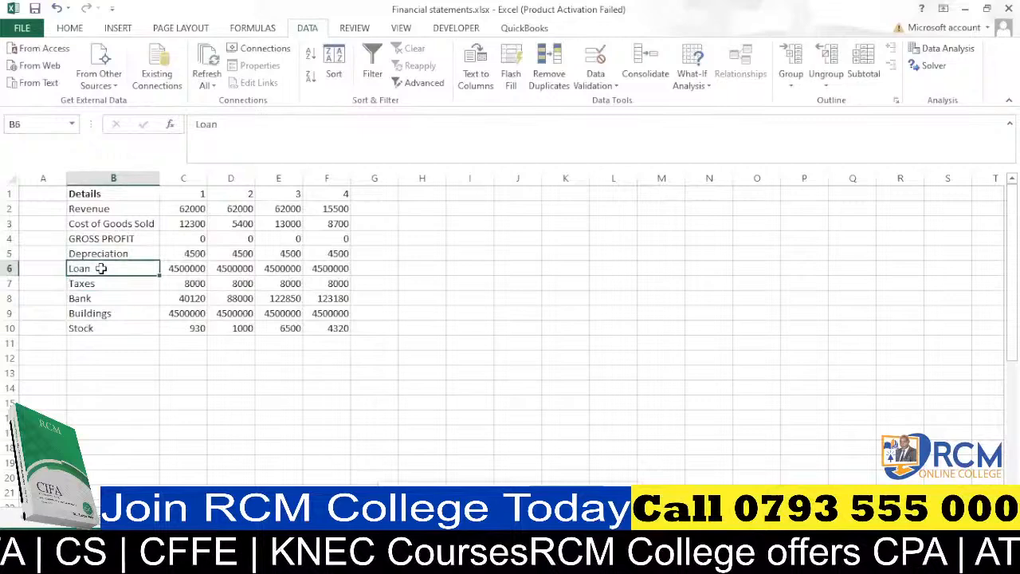
pyautogui.click(11, 268)
pyautogui.hotkey('ctrl', 'shift', '+')
pyautogui.hotkey('ctrl', 'shift', '+')
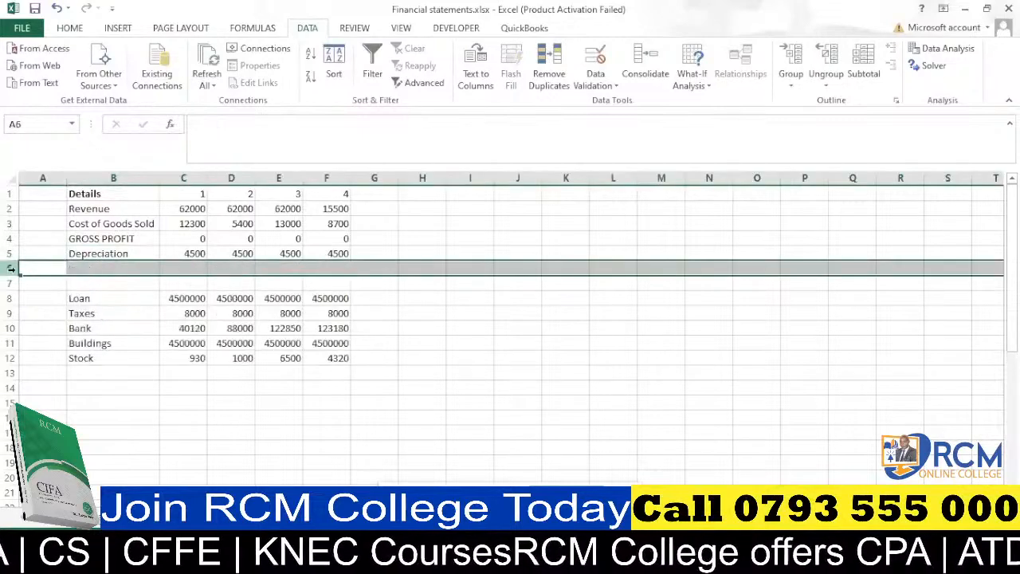
# Label the first new row in B6 as EBIT.
pyautogui.click(88, 267)
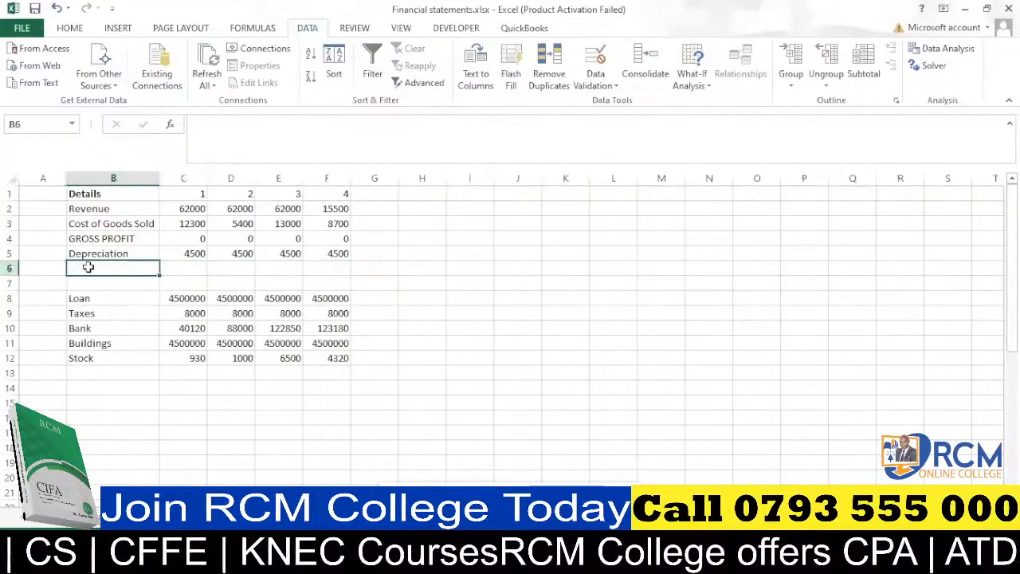
pyautogui.write('E')
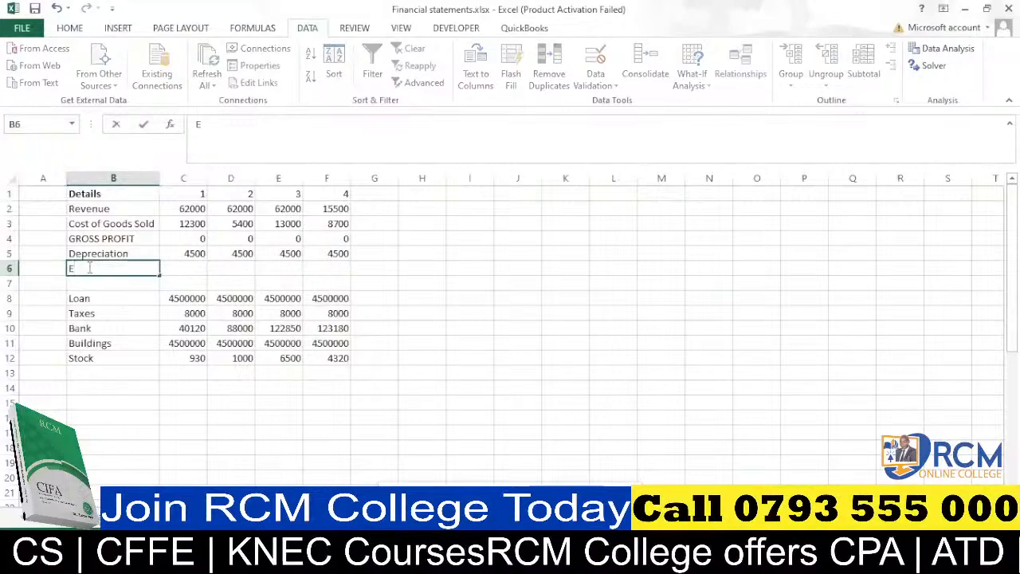
pyautogui.write('B')
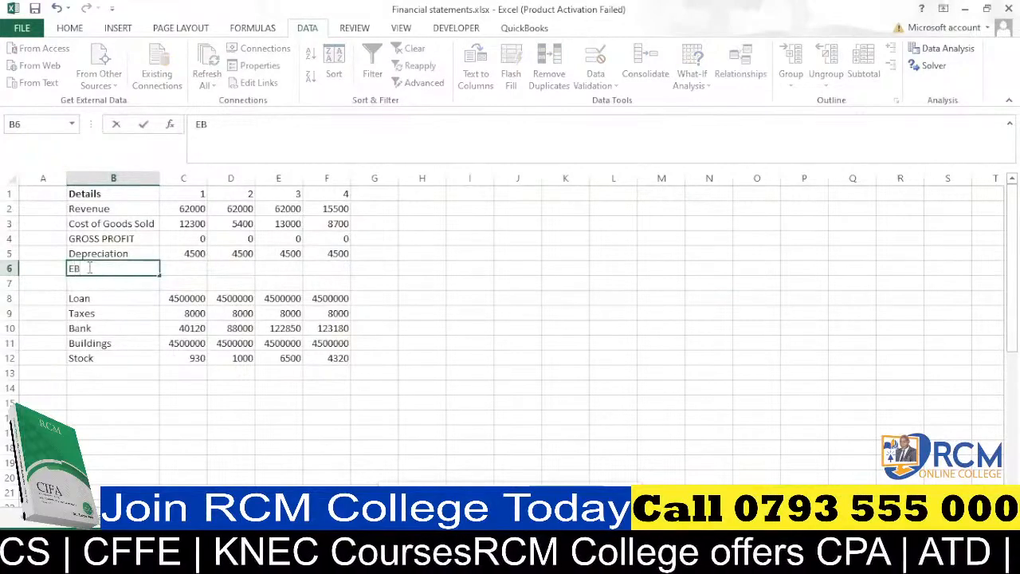
pyautogui.write('IT')
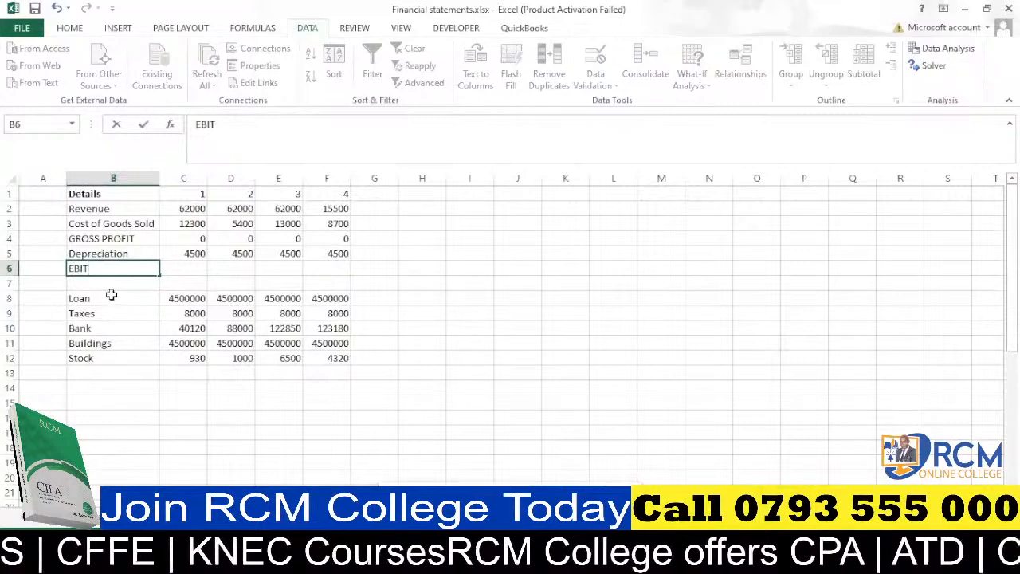
pyautogui.click(99, 281)
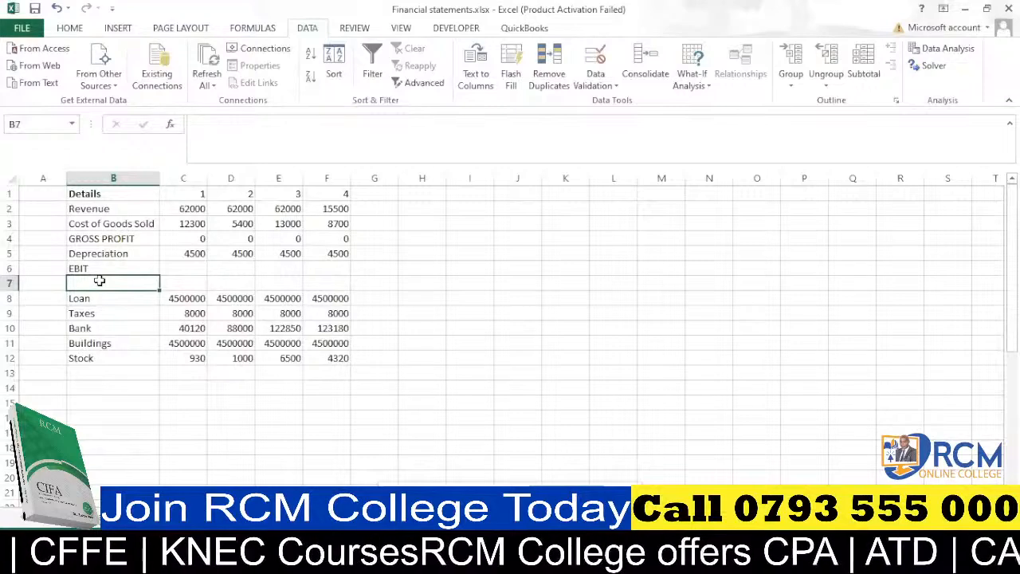
# Label row 7 as Interest and copy the SUMIFS formula from the Loan row into C7:F7.
pyautogui.write('Interest')
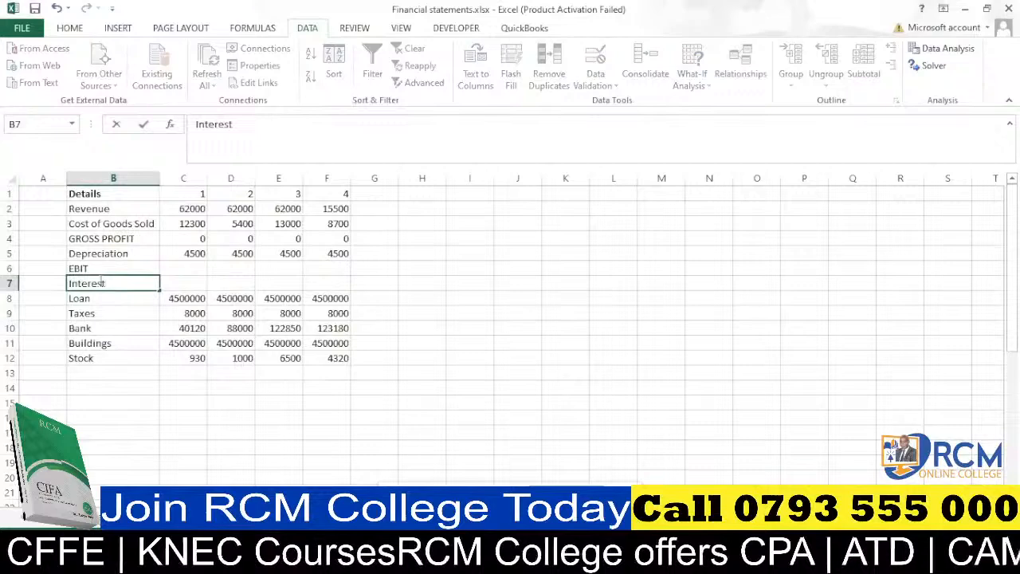
pyautogui.click(141, 313)
pyautogui.click(193, 296)
pyautogui.hotkey('ctrl', 'c')
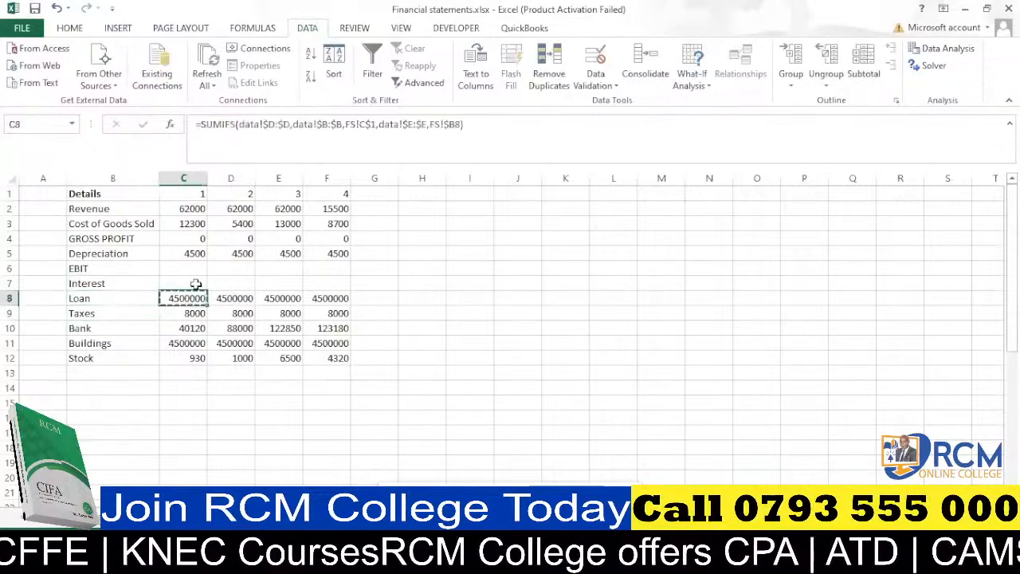
pyautogui.click(195, 282)
pyautogui.hotkey('ctrl', 'v')
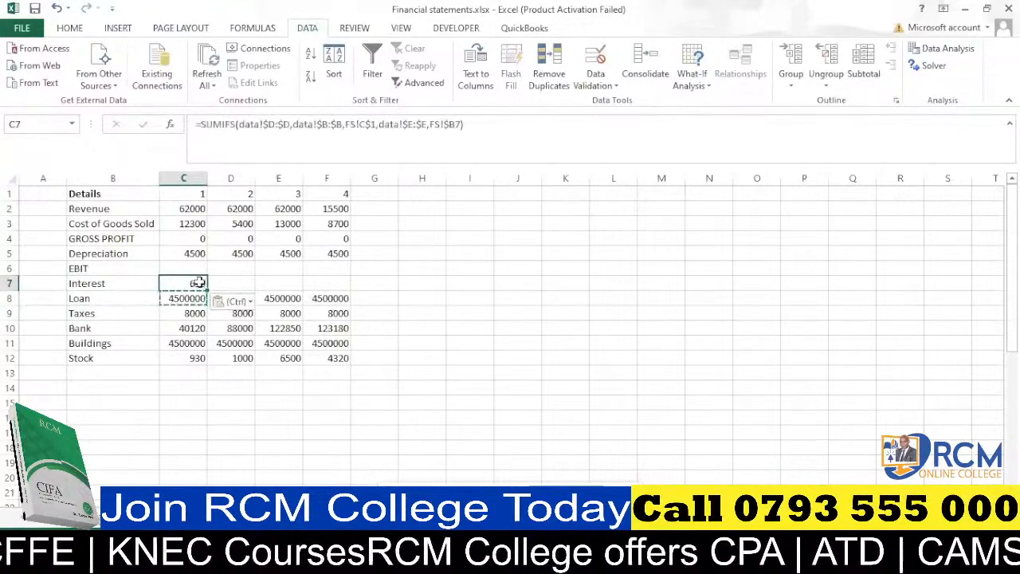
pyautogui.moveTo(195, 283); pyautogui.dragTo(341, 287)
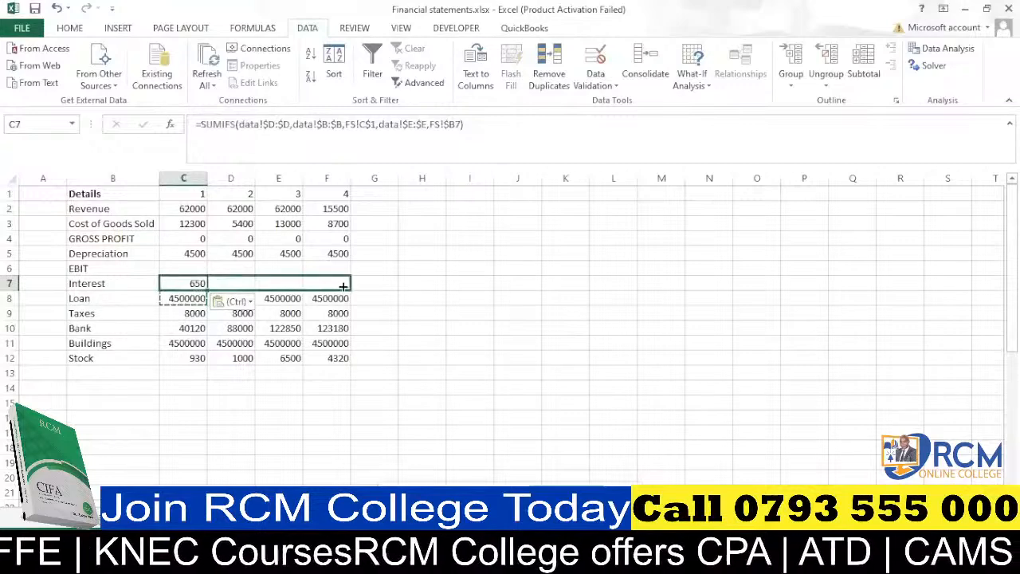
pyautogui.hotkey('ctrl', 'v')
# Rename the Loan label in B8 as EBT.
pyautogui.click(84, 298)
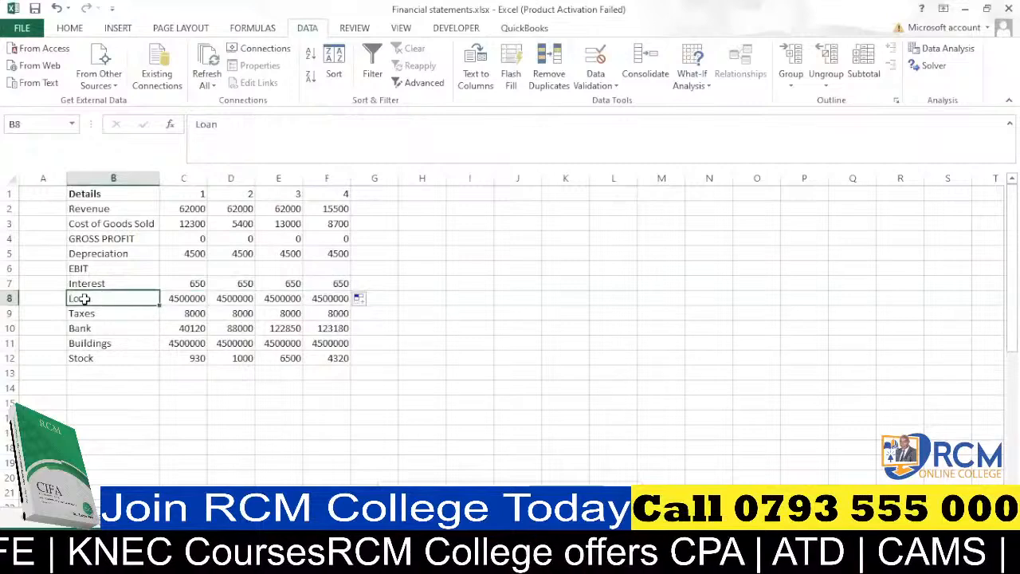
pyautogui.write('EBT')
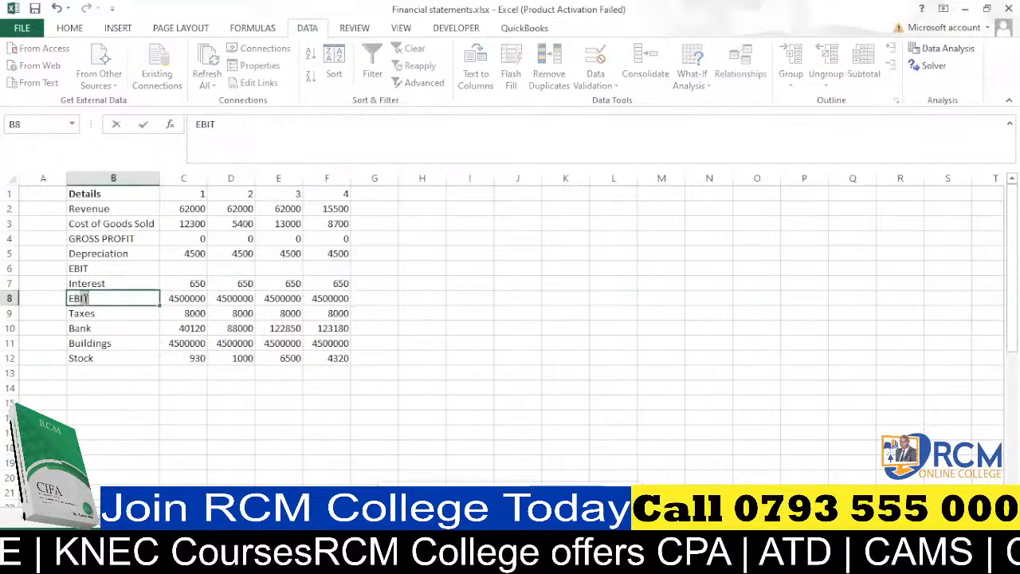
pyautogui.click(126, 324)
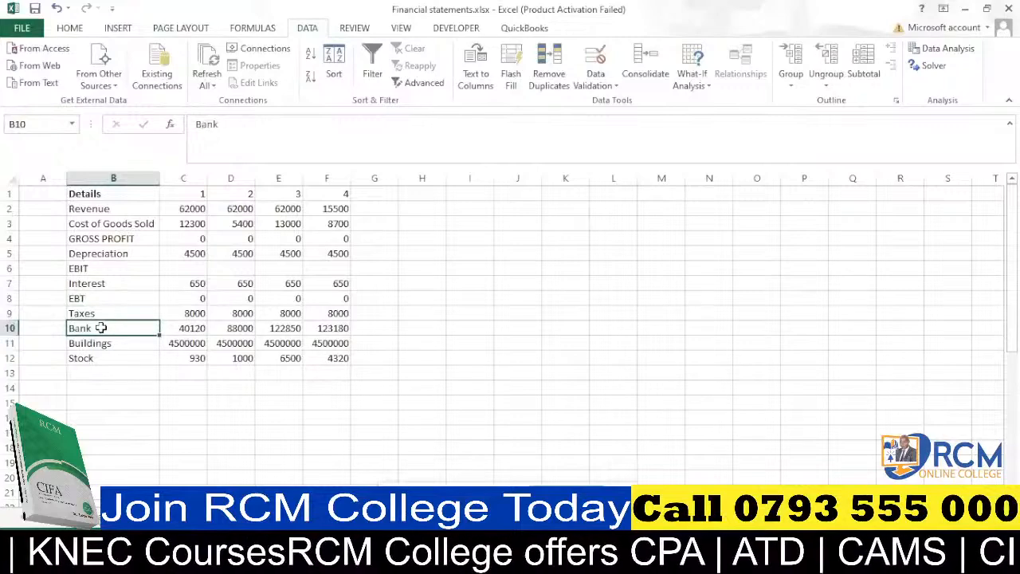
# Insert three blank rows above the Bank row.
pyautogui.click(8, 328)
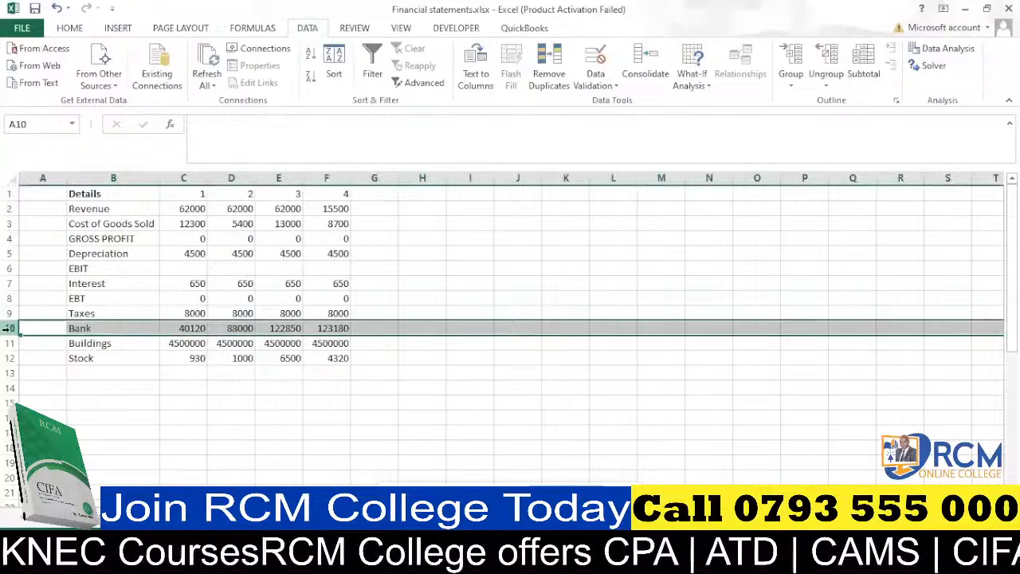
pyautogui.hotkey('ctrl', '+')
pyautogui.hotkey('ctrl', '+')
pyautogui.hotkey('ctrl', '+')
pyautogui.hotkey('ctrl', '+')
# Label the first new row in B10 as EAT.
pyautogui.click(84, 325)
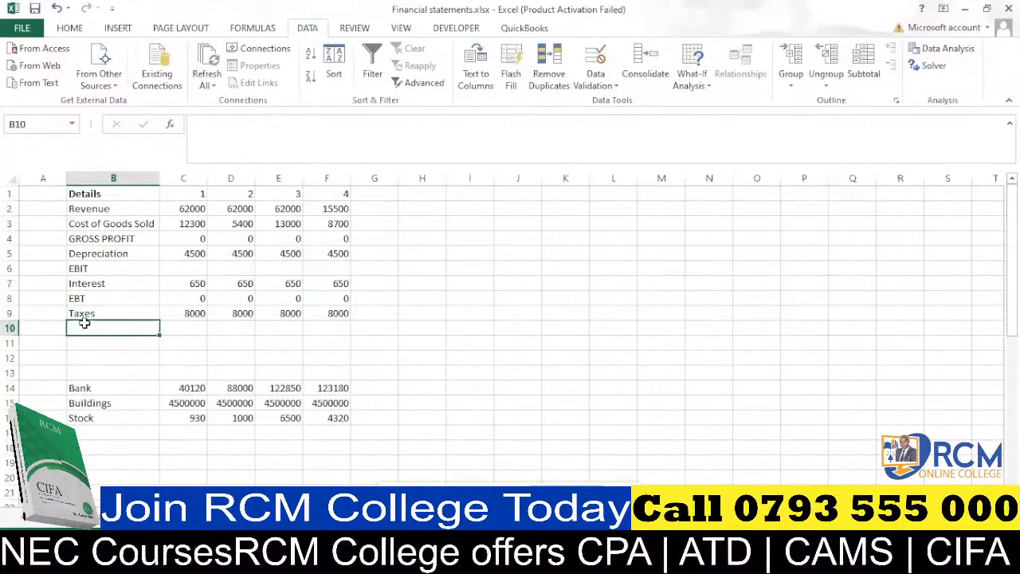
pyautogui.write('EAT')
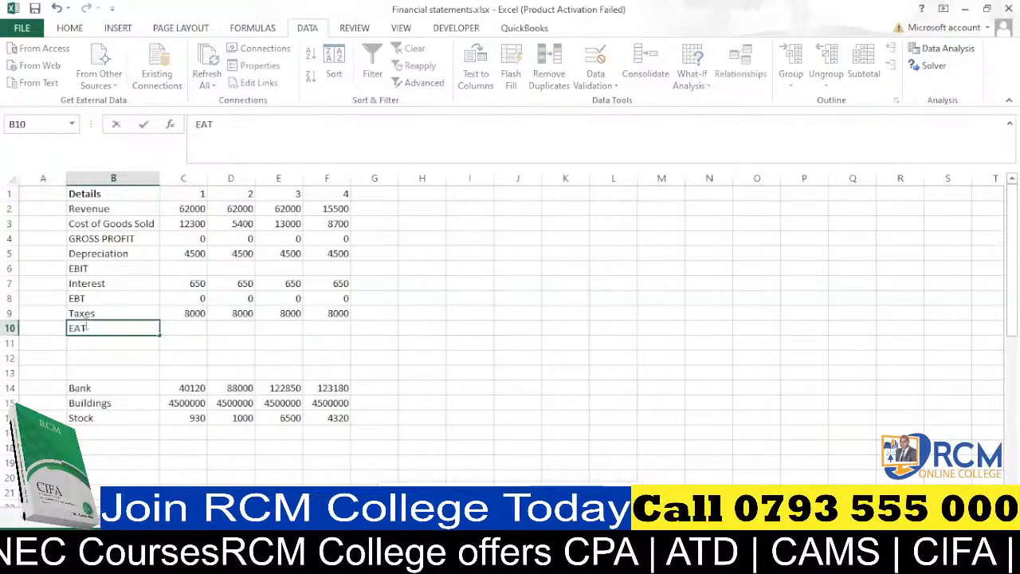
pyautogui.click(118, 343)
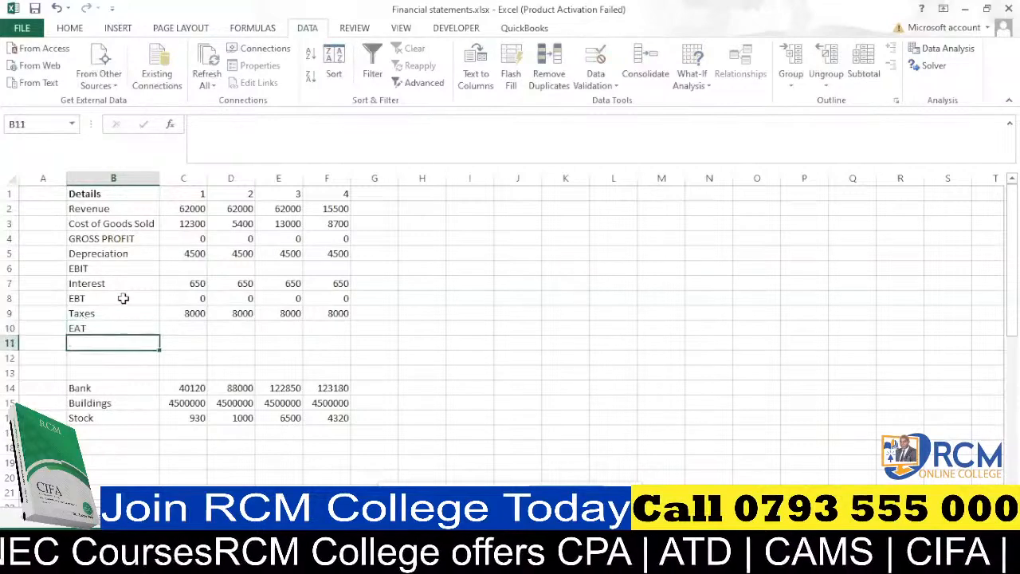
# Calculate Gross Profit in C4 as Revenue minus Cost of Goods Sold (=C2-C3) and fill it across to F4.
pyautogui.click(198, 238)
pyautogui.write('=')
pyautogui.click(184, 209)
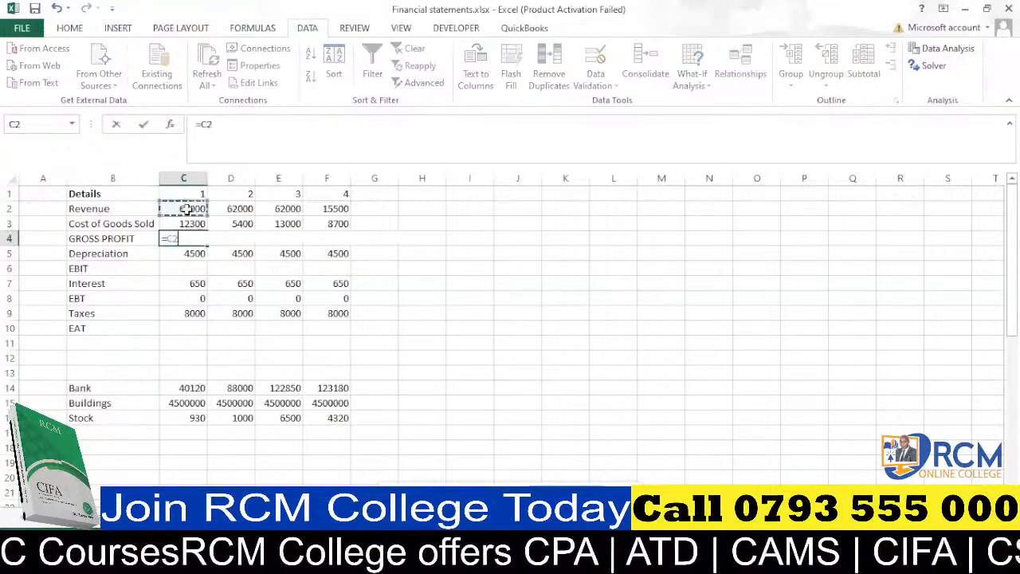
pyautogui.write('-')
pyautogui.click(188, 222)
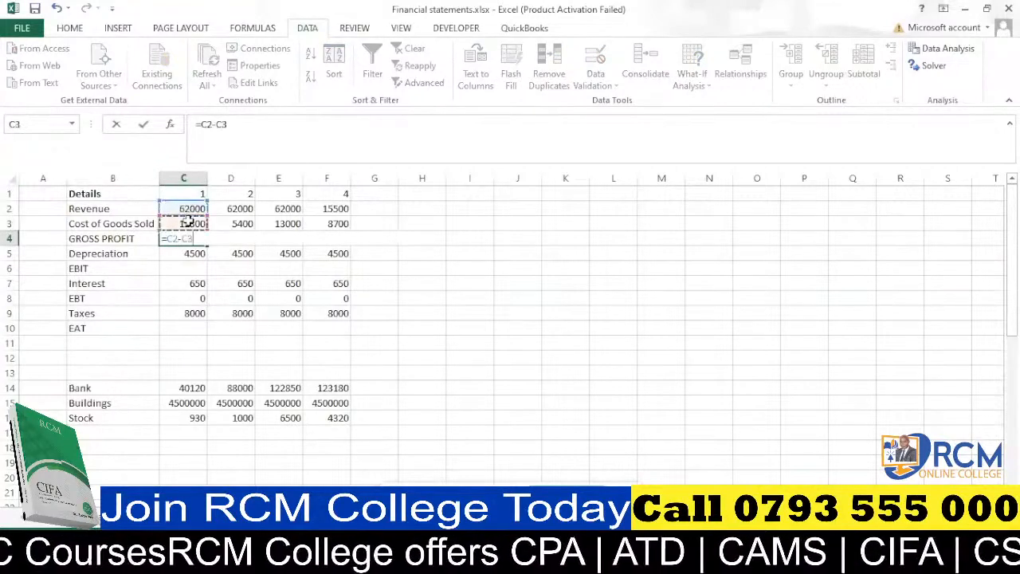
pyautogui.hotkey('ctrl', 'Return')
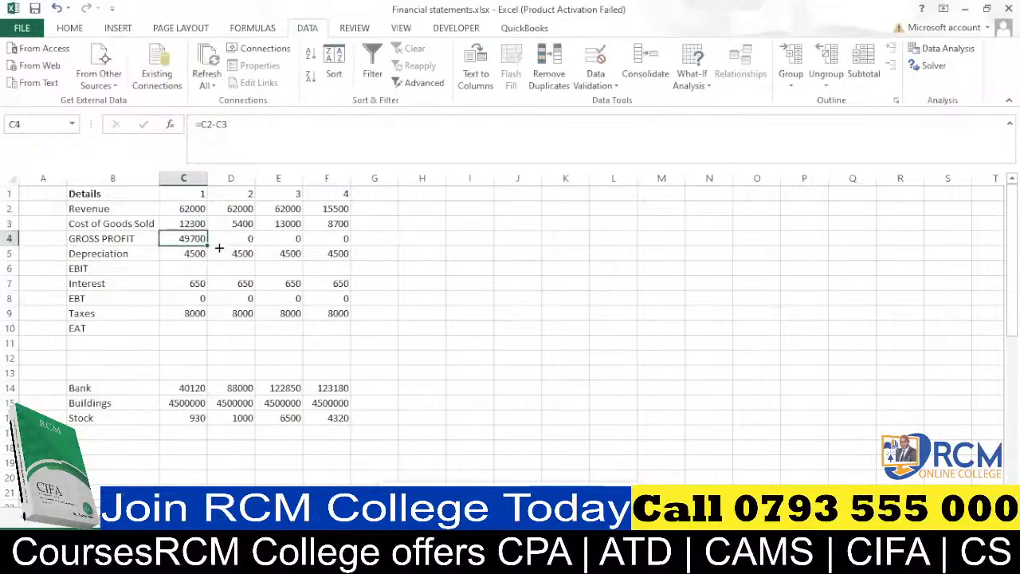
pyautogui.moveTo(219, 247); pyautogui.dragTo(337, 248)
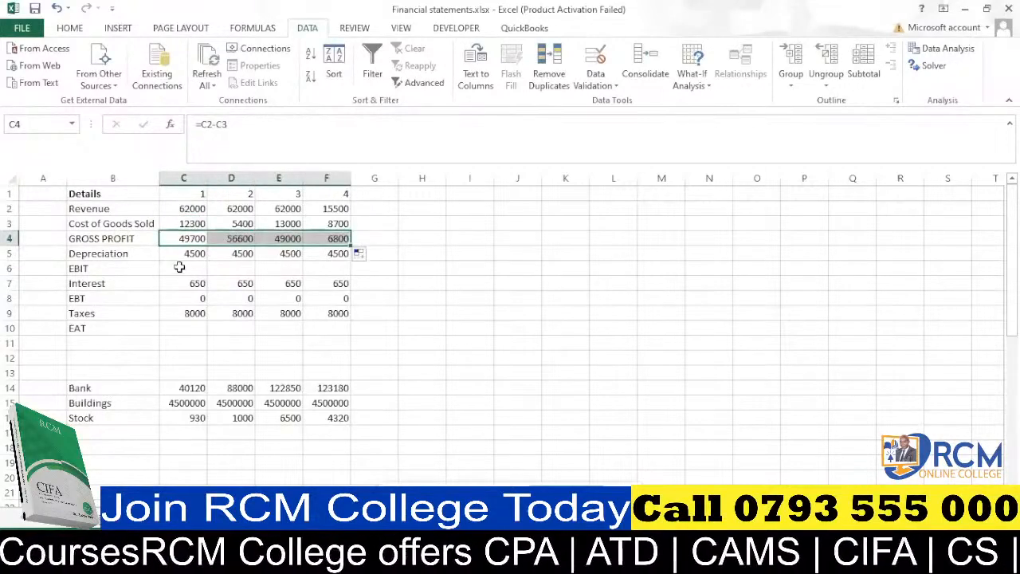
# Calculate EBIT in C6 as Gross Profit minus Depreciation (=C4-C5) and fill it across to F6.
pyautogui.click(180, 268)
pyautogui.write('=')
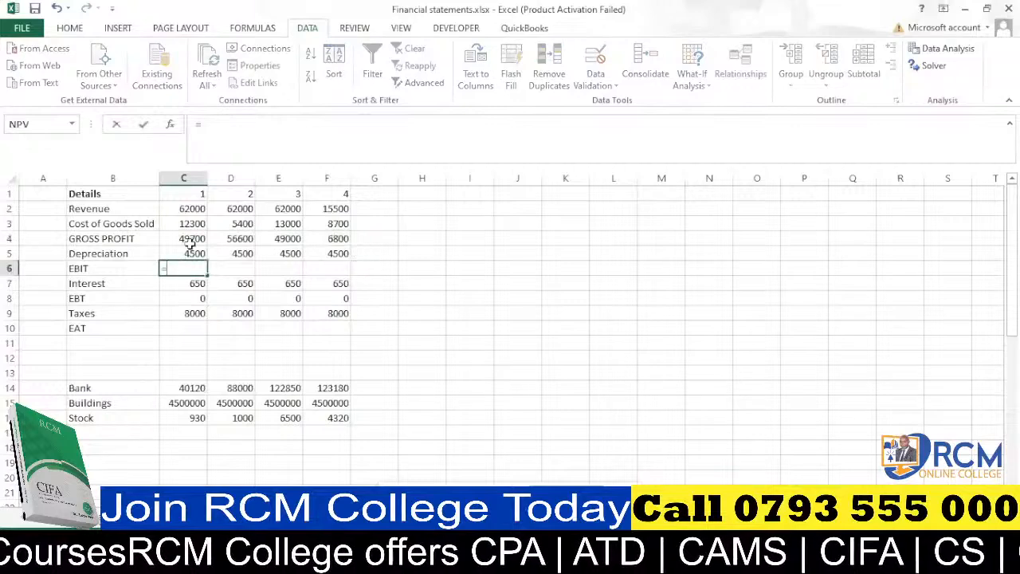
pyautogui.click(185, 240)
pyautogui.write('-')
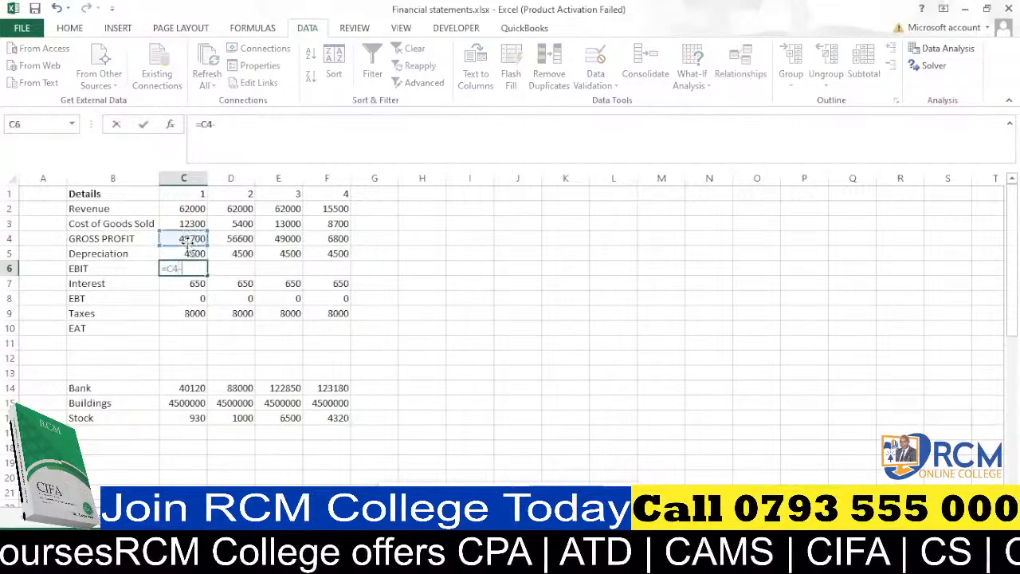
pyautogui.click(190, 253)
pyautogui.press('Return')
pyautogui.click(189, 267)
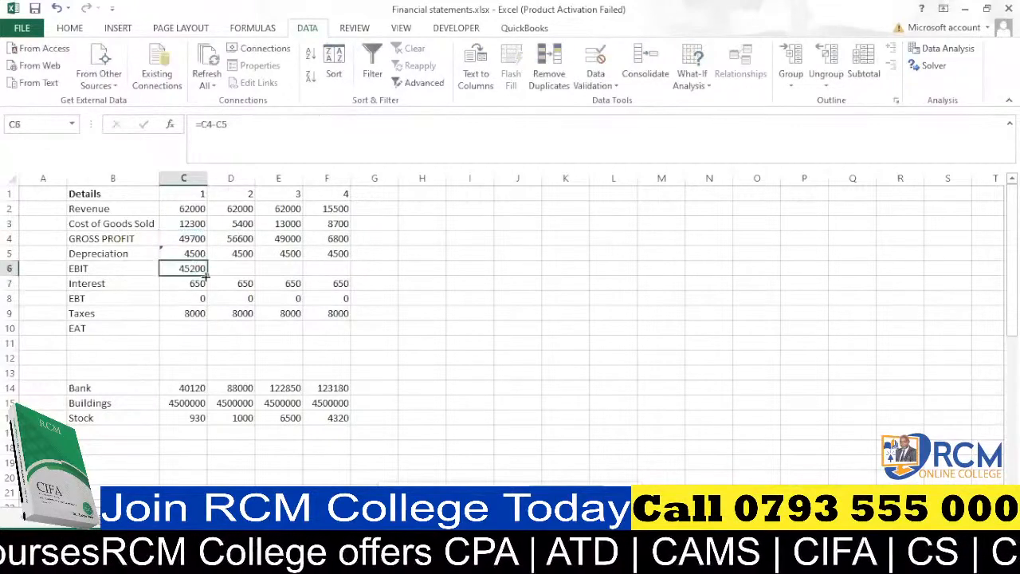
pyautogui.moveTo(207, 275); pyautogui.dragTo(344, 273)
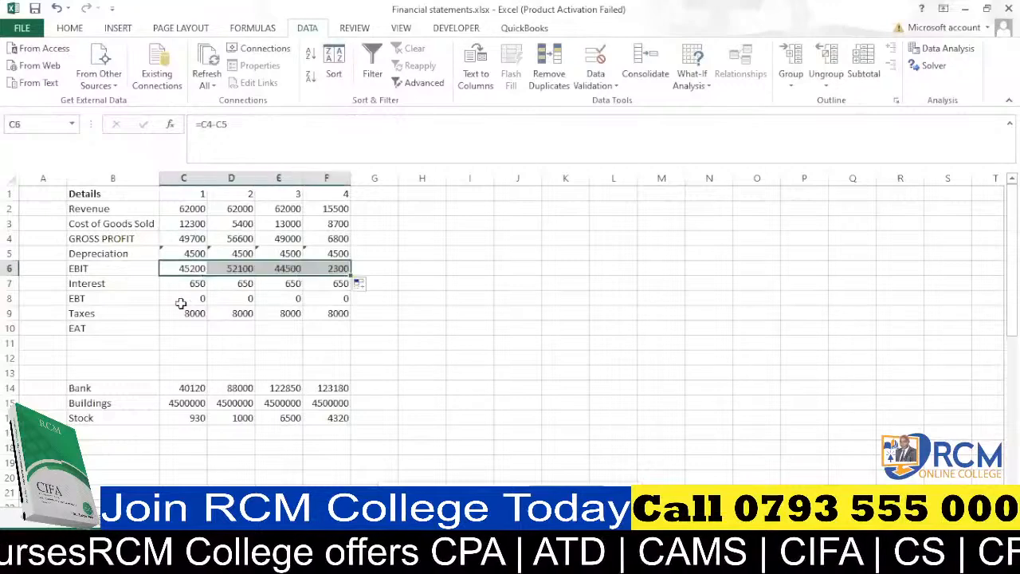
# Calculate EBT in C8 as EBIT minus Interest (=C6-C7) and fill it across to F8.
pyautogui.click(192, 298)
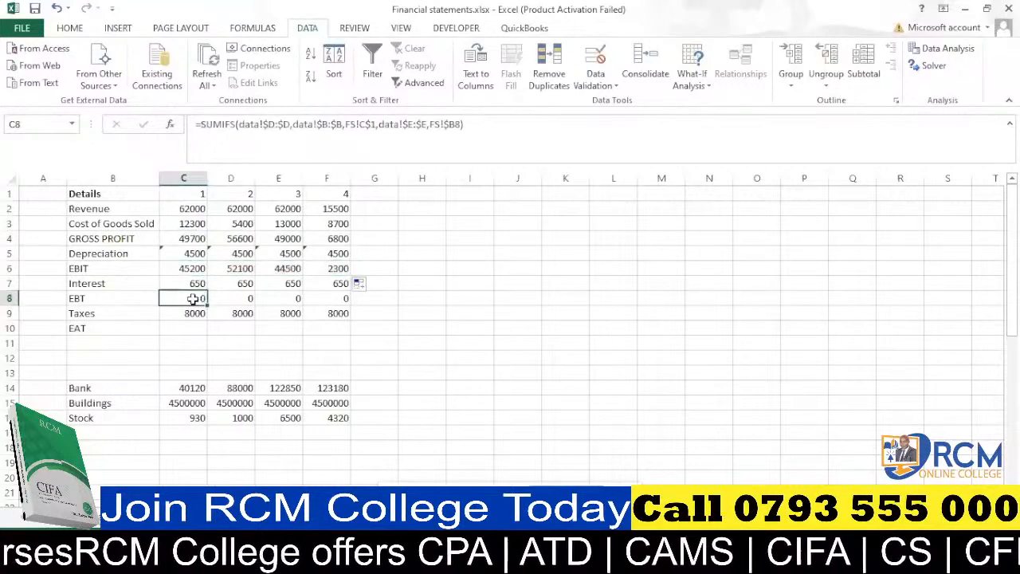
pyautogui.write('=')
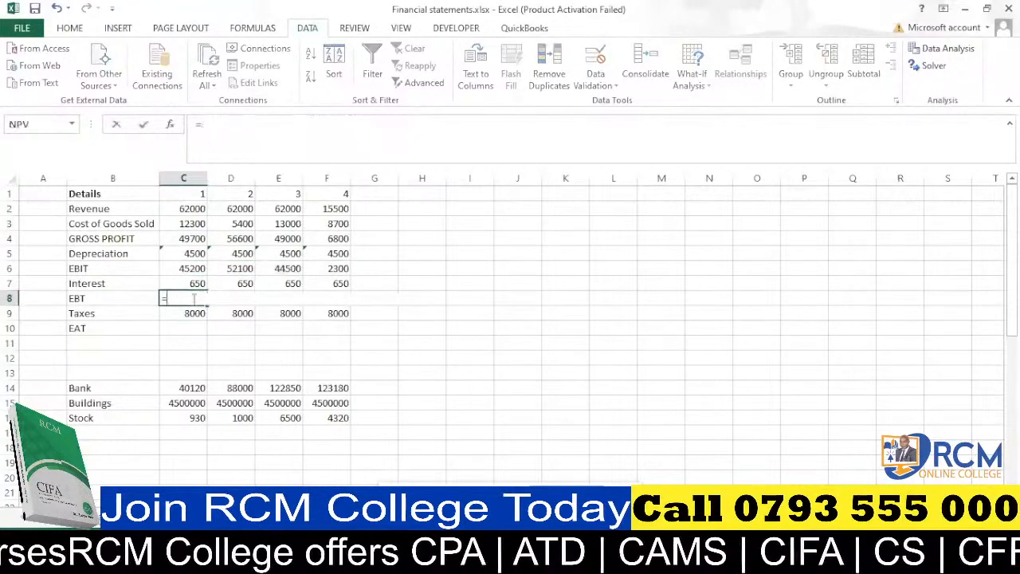
pyautogui.click(183, 268)
pyautogui.write('-')
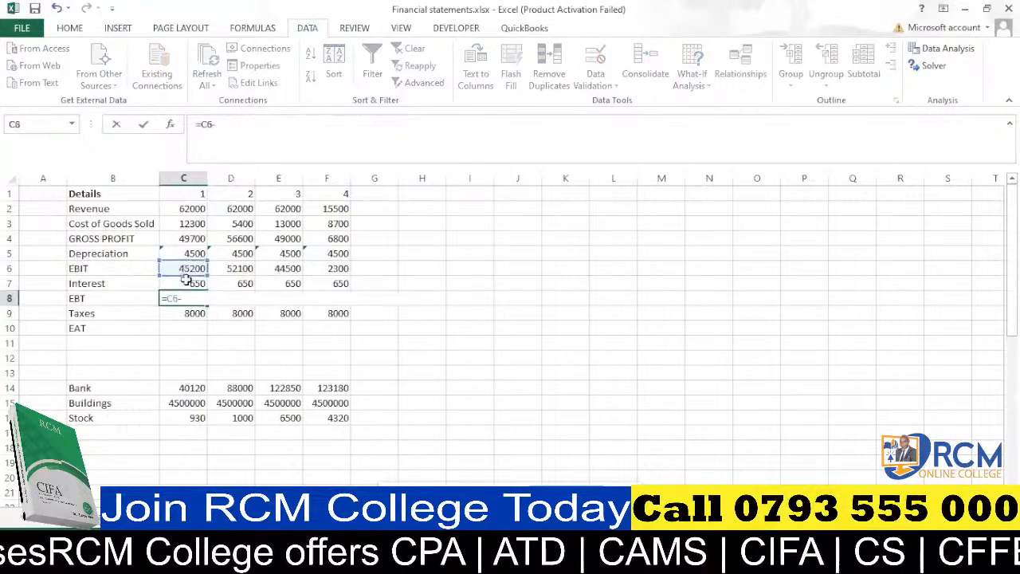
pyautogui.click(186, 283)
pyautogui.press('Return')
pyautogui.click(191, 298)
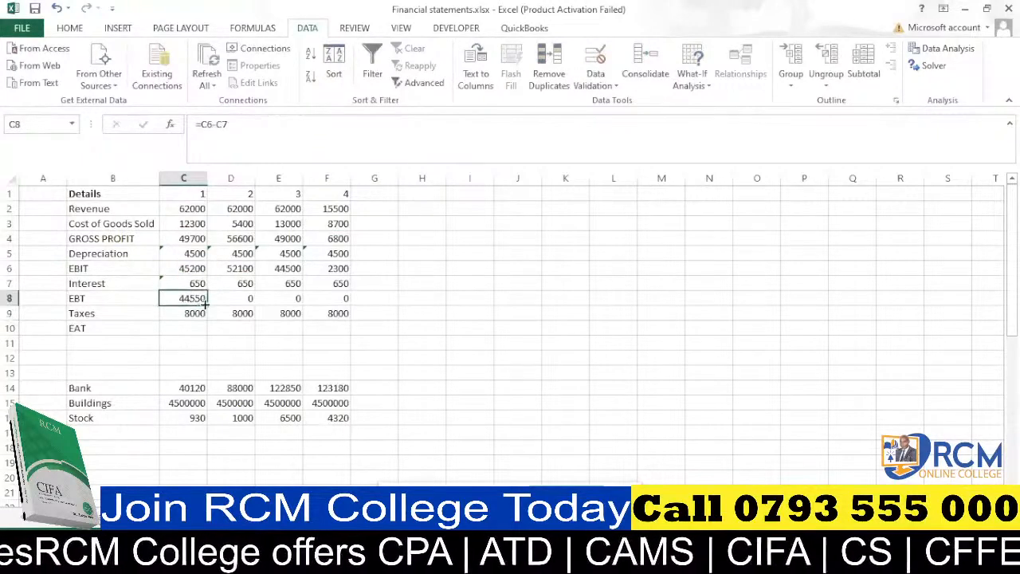
pyautogui.moveTo(207, 305); pyautogui.dragTo(342, 309)
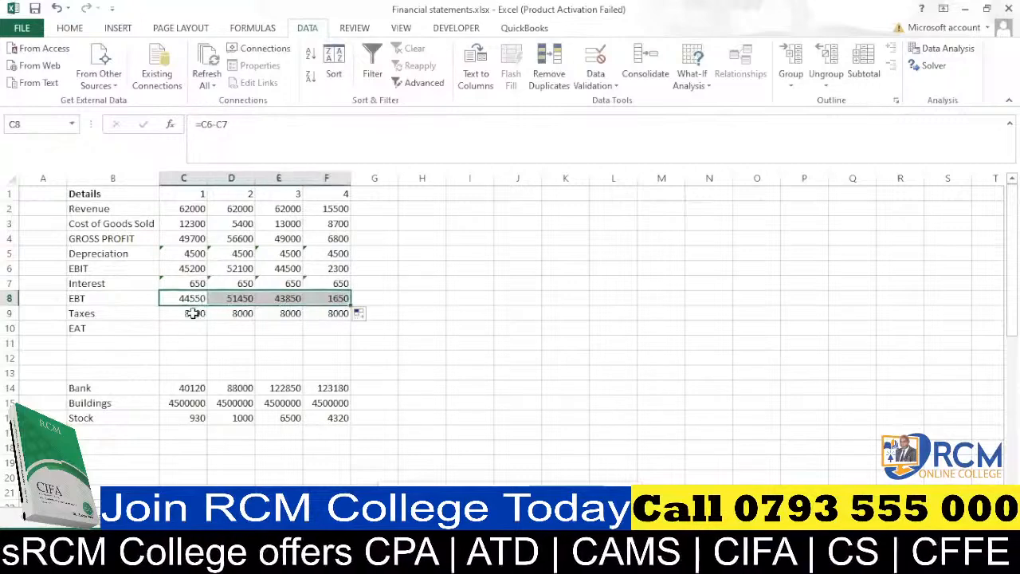
# Calculate EAT in C10 as EBT minus Taxes (=C8-C9) and fill it across to F10.
pyautogui.click(190, 323)
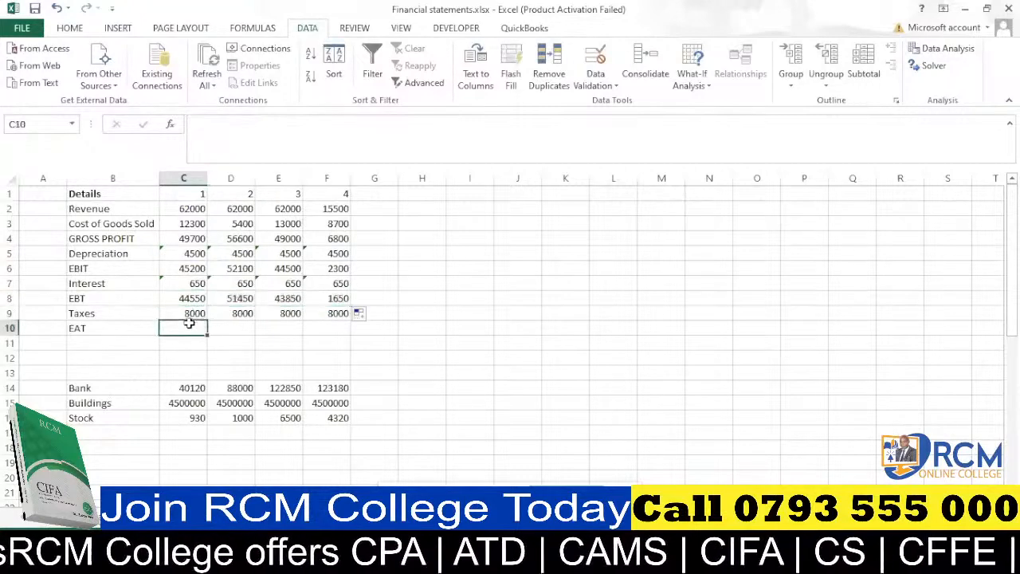
pyautogui.write('=')
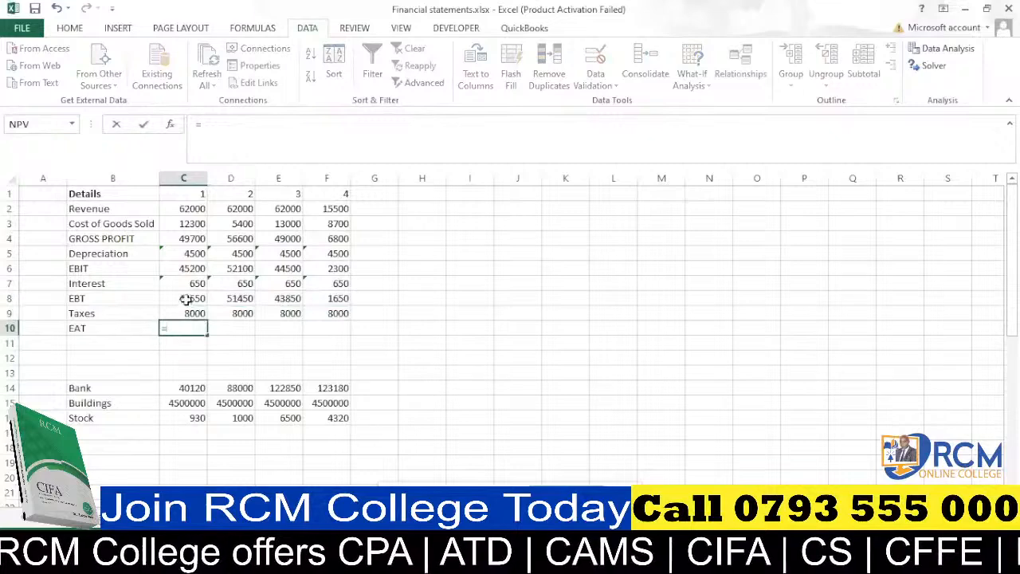
pyautogui.click(185, 298)
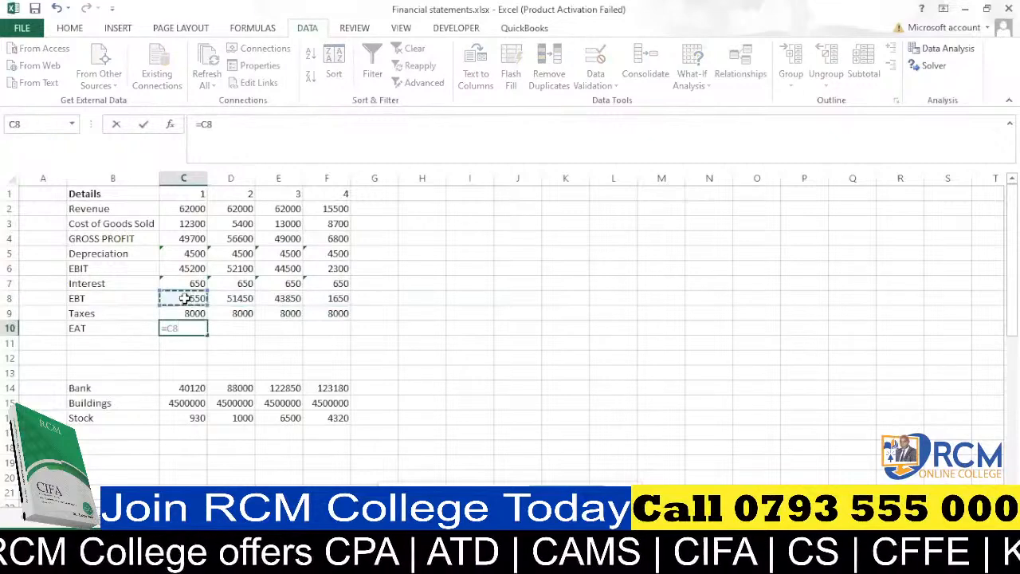
pyautogui.write('-')
pyautogui.click(195, 313)
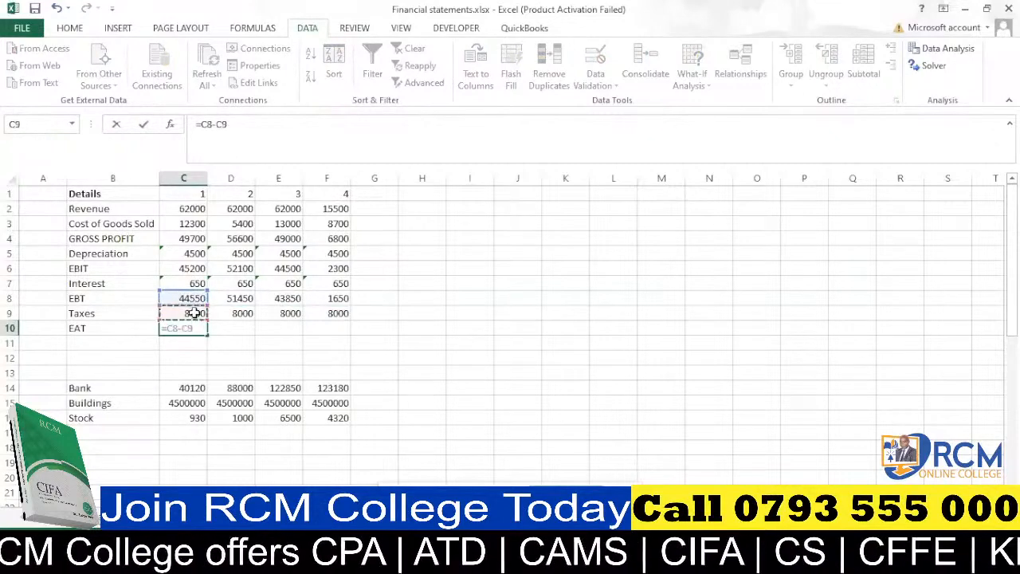
pyautogui.hotkey('ctrl', 'Return')
pyautogui.moveTo(208, 334); pyautogui.dragTo(336, 335)
pyautogui.scroll(-1, 211, 339)
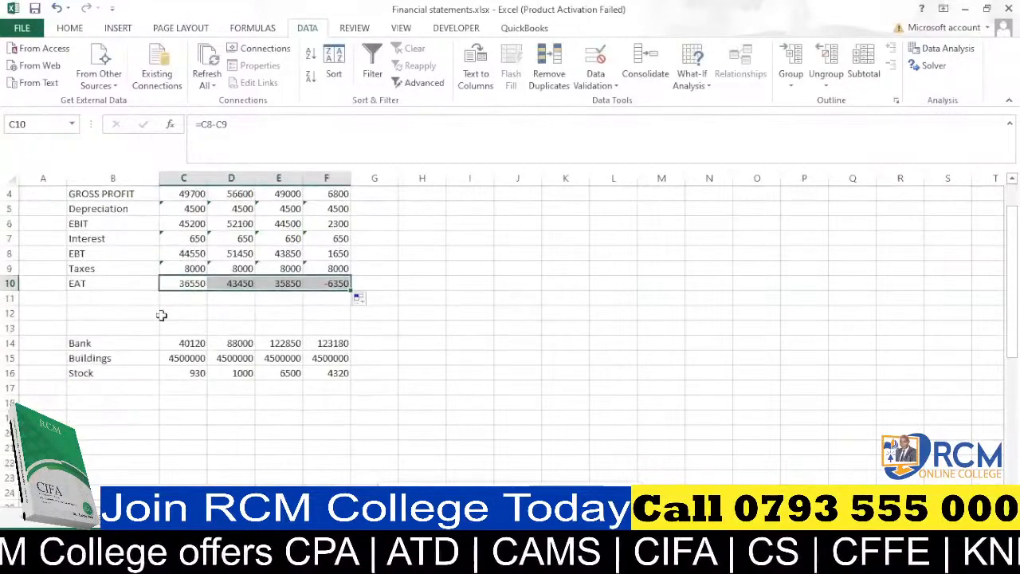
# Relabel the EAT row in B10 as "profit for the year".
pyautogui.click(85, 284)
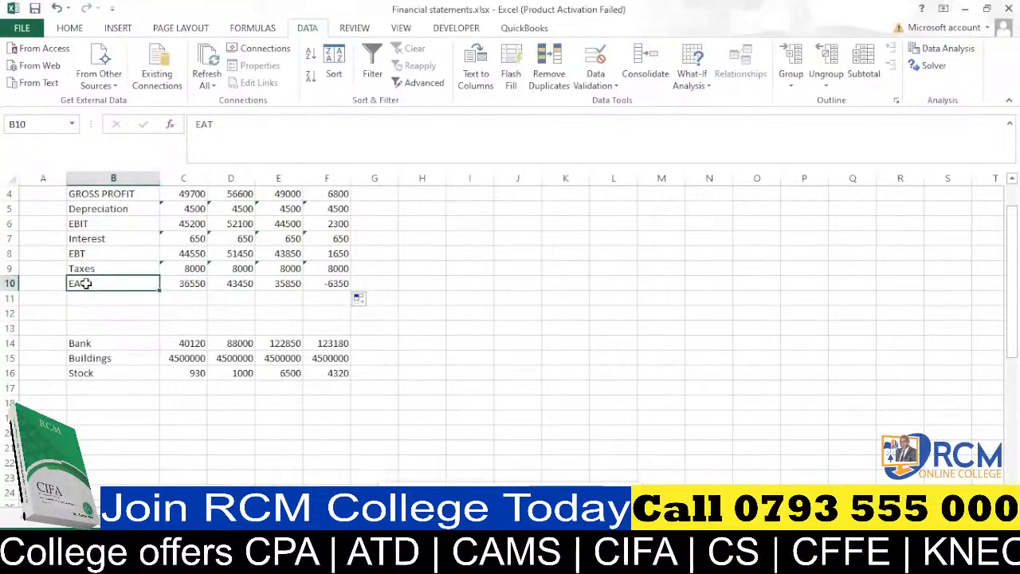
pyautogui.write('pr')
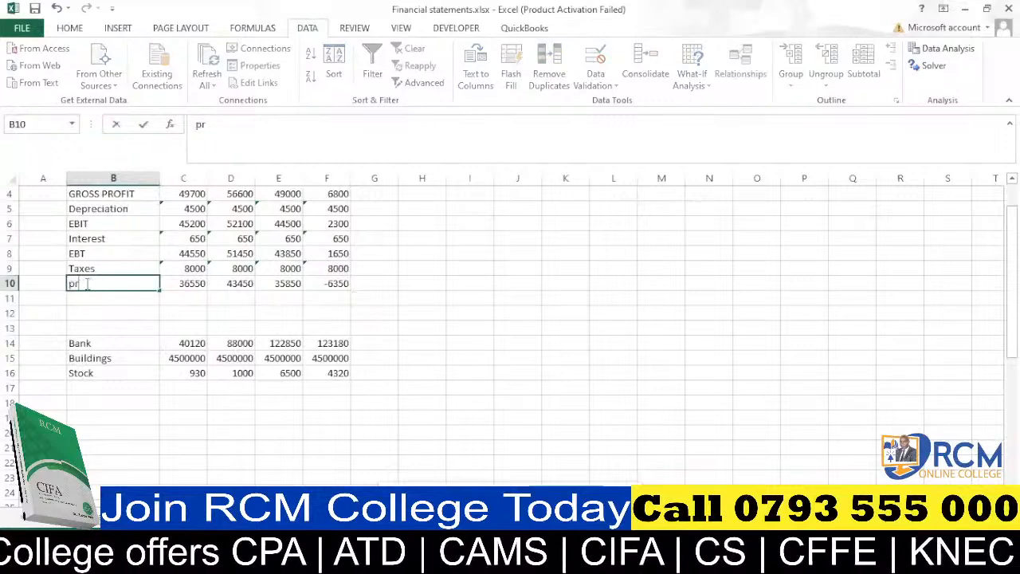
pyautogui.write('ofit for')
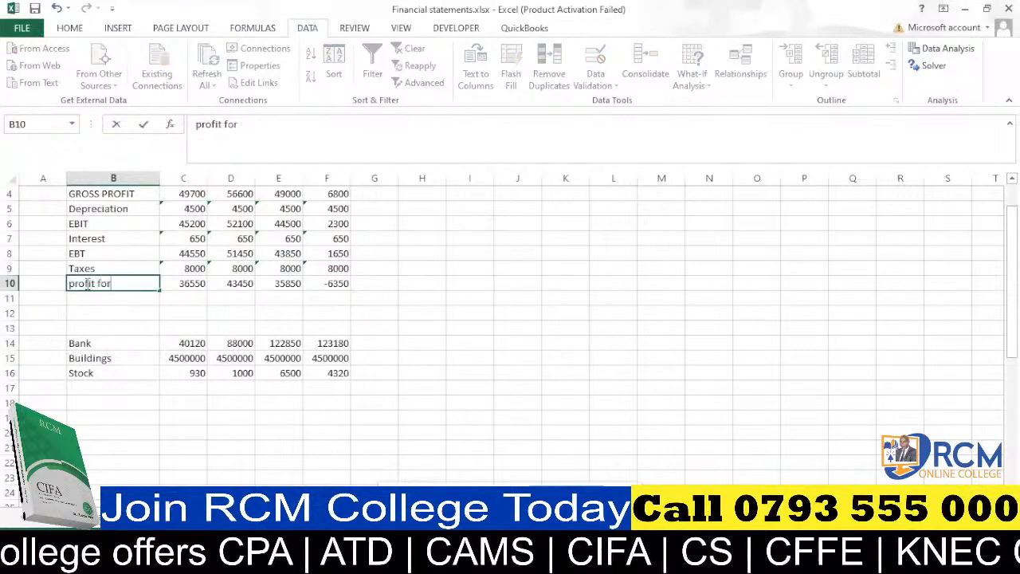
pyautogui.write(' the year')
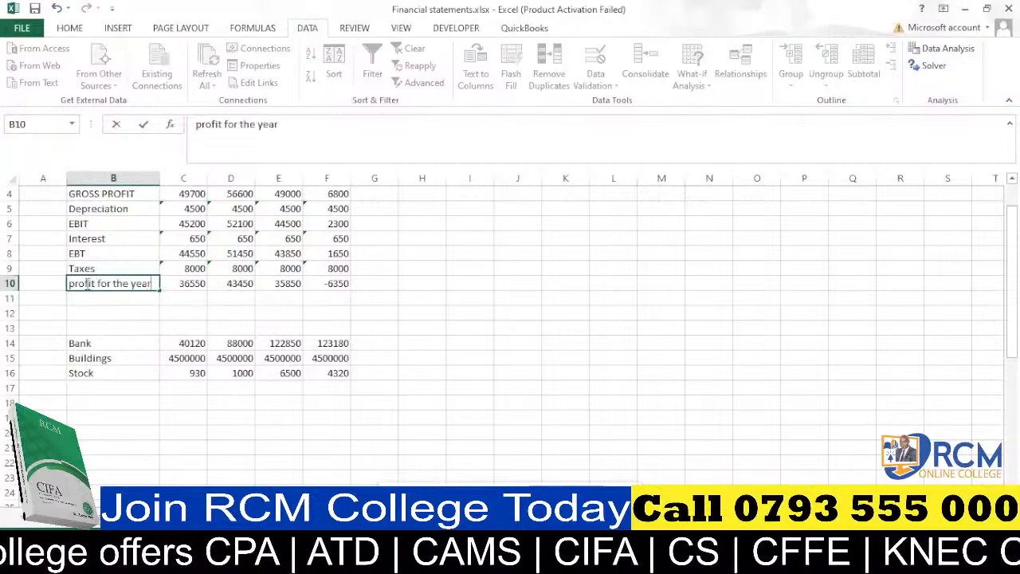
pyautogui.click(111, 312)
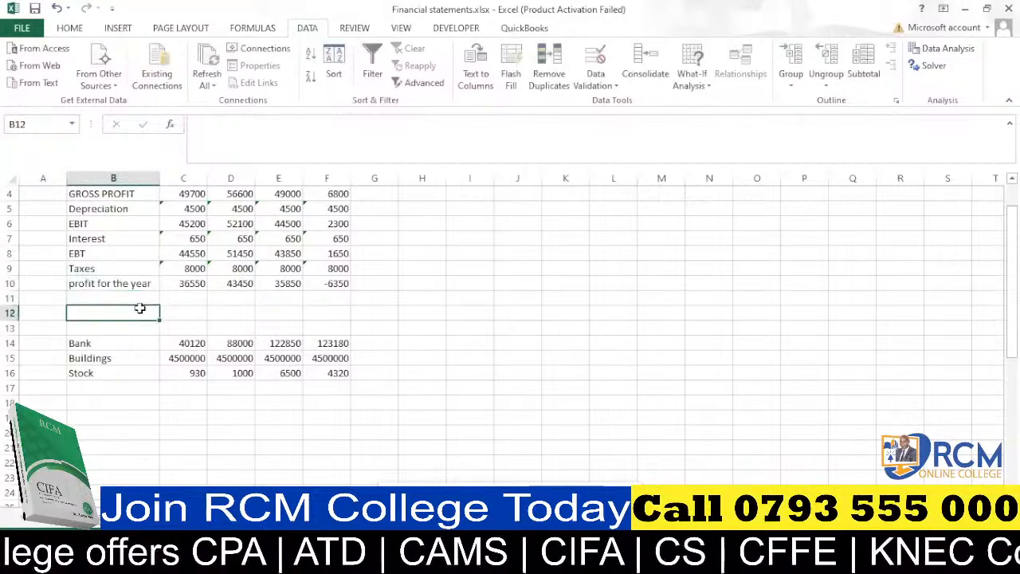
# Label the next row in B11 as "Retained earnings".
pyautogui.click(122, 299)
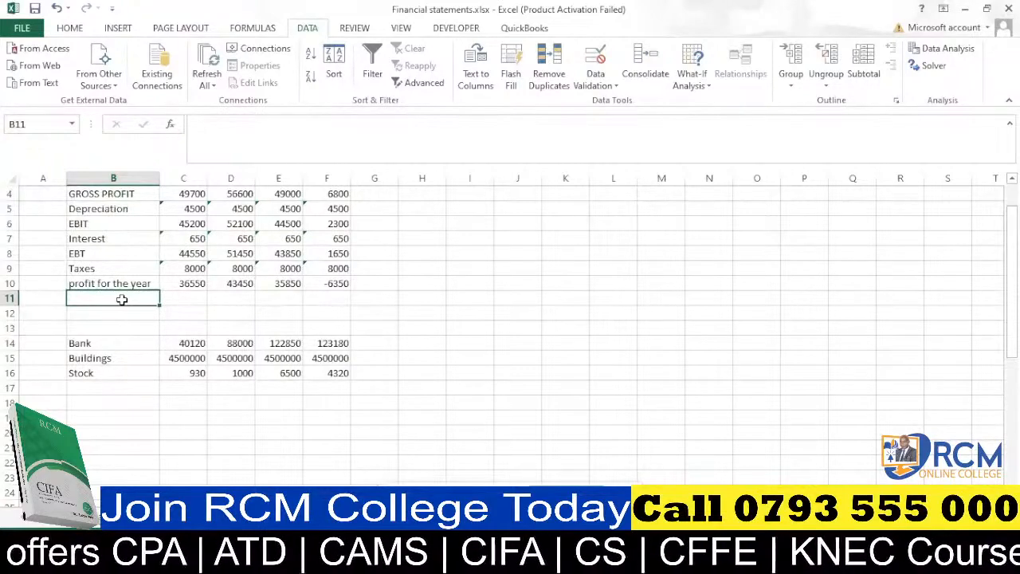
pyautogui.write('Retai')
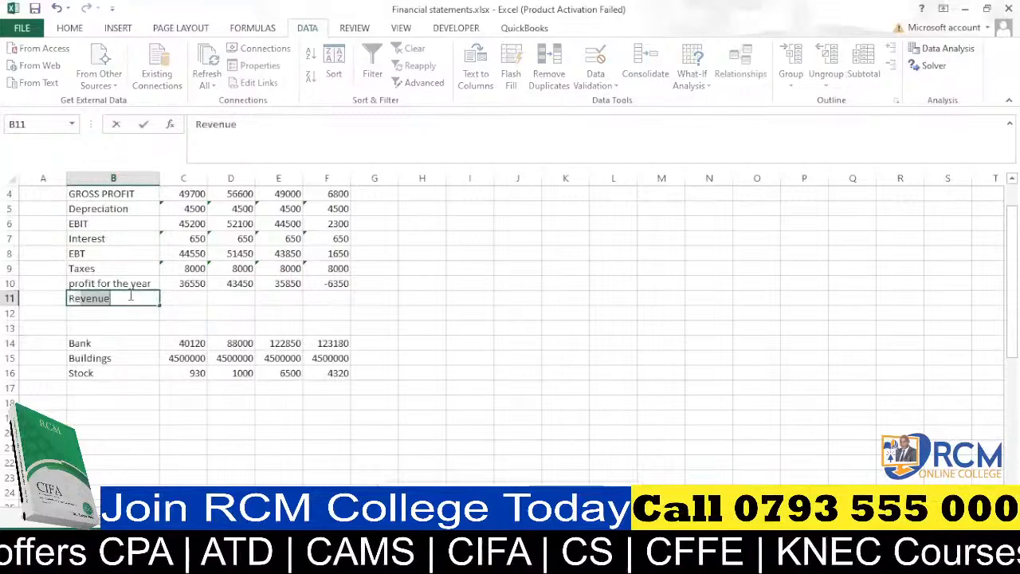
pyautogui.write('ned')
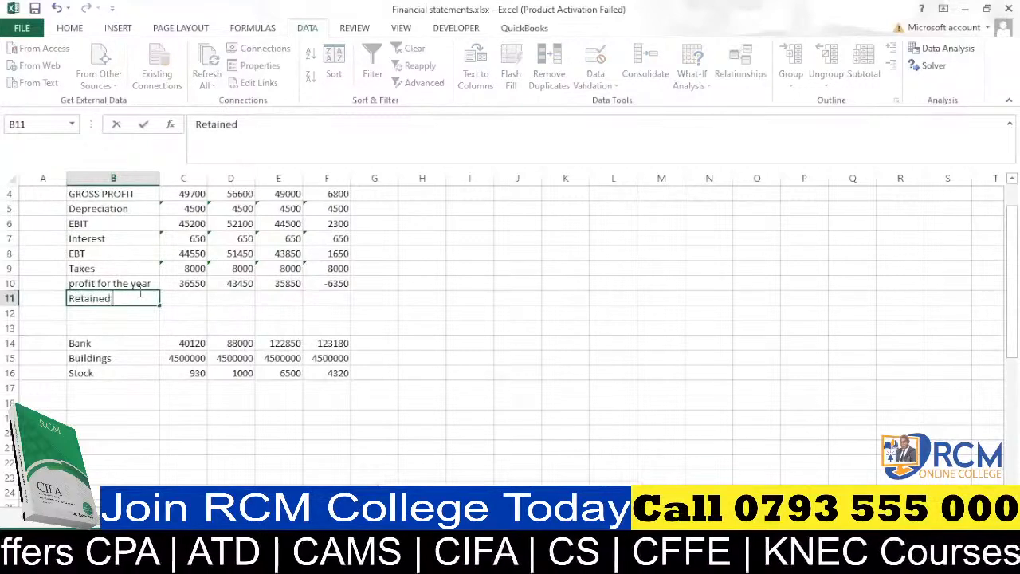
pyautogui.write(' earnings')
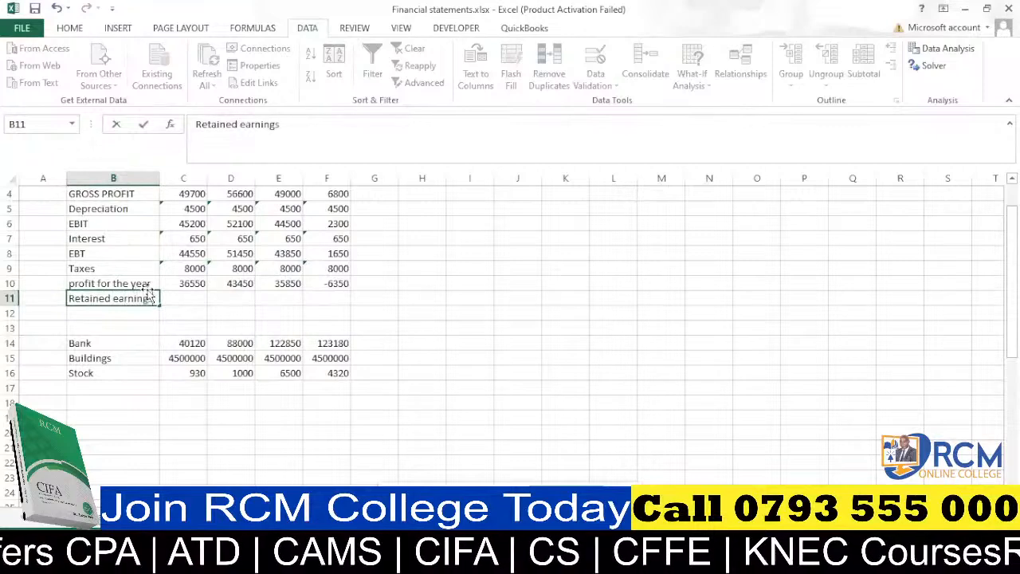
pyautogui.click(140, 327)
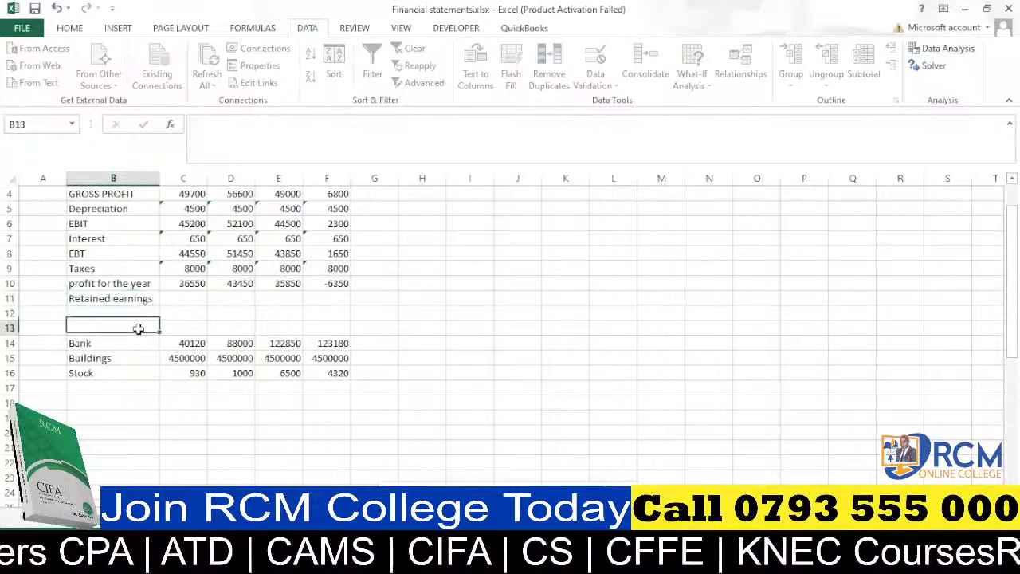
# Enter 0 as the opening retained earnings in C11.
pyautogui.click(182, 300)
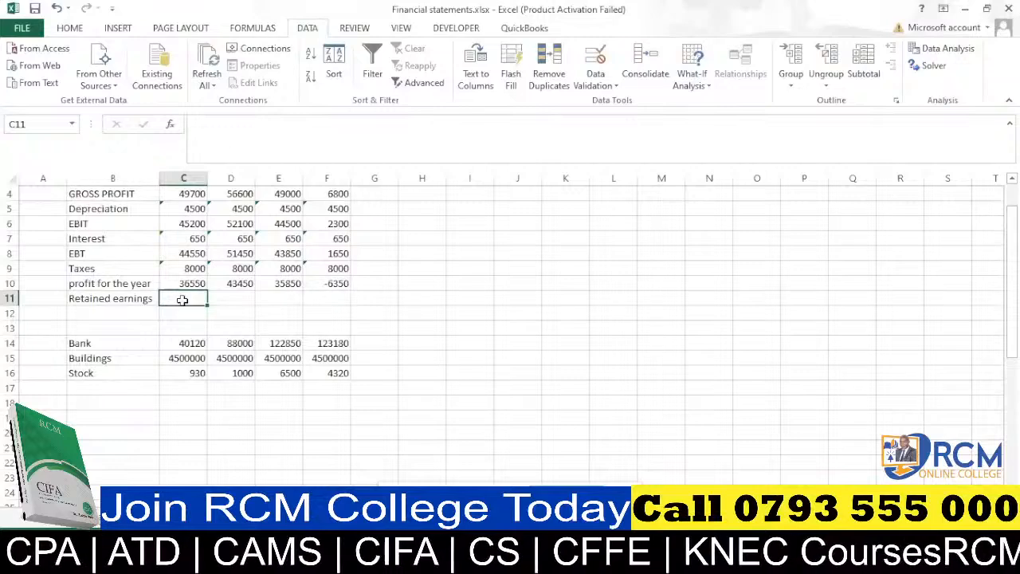
pyautogui.write('0')
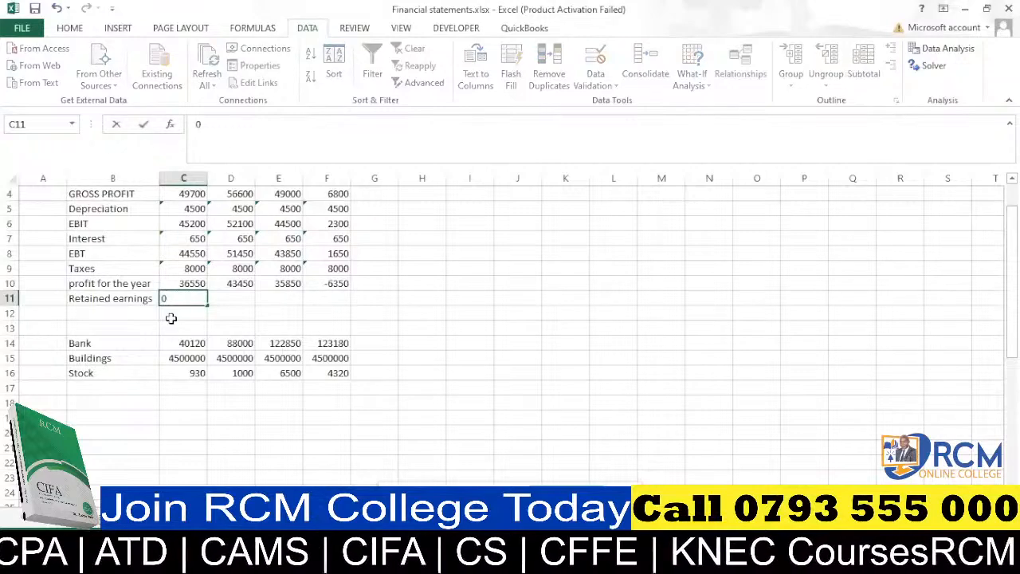
pyautogui.press('Return')
# Extend the B11 label to "Retained earnings b/d" and autofit the width of column B.
pyautogui.click(149, 299)
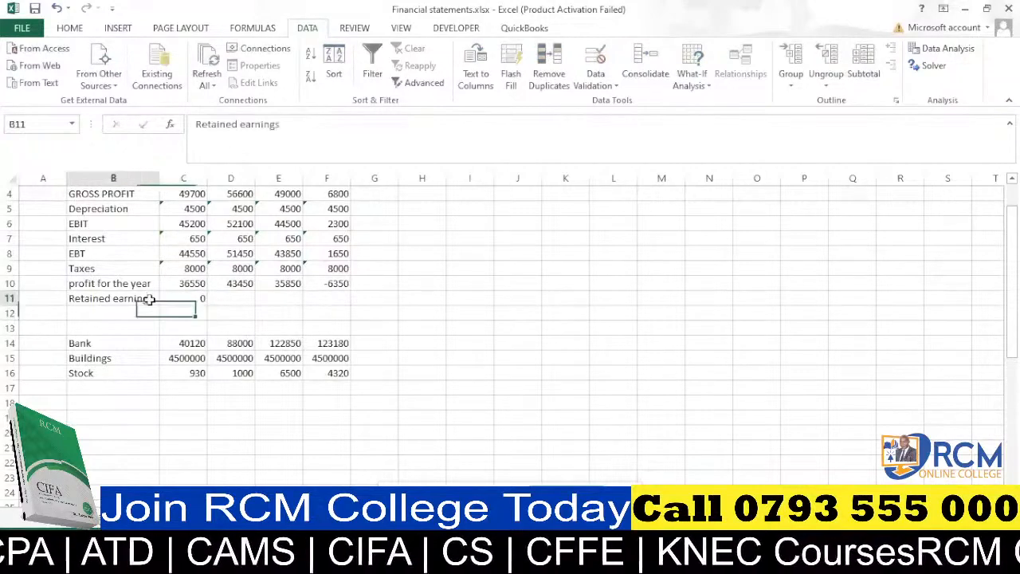
pyautogui.click(291, 131)
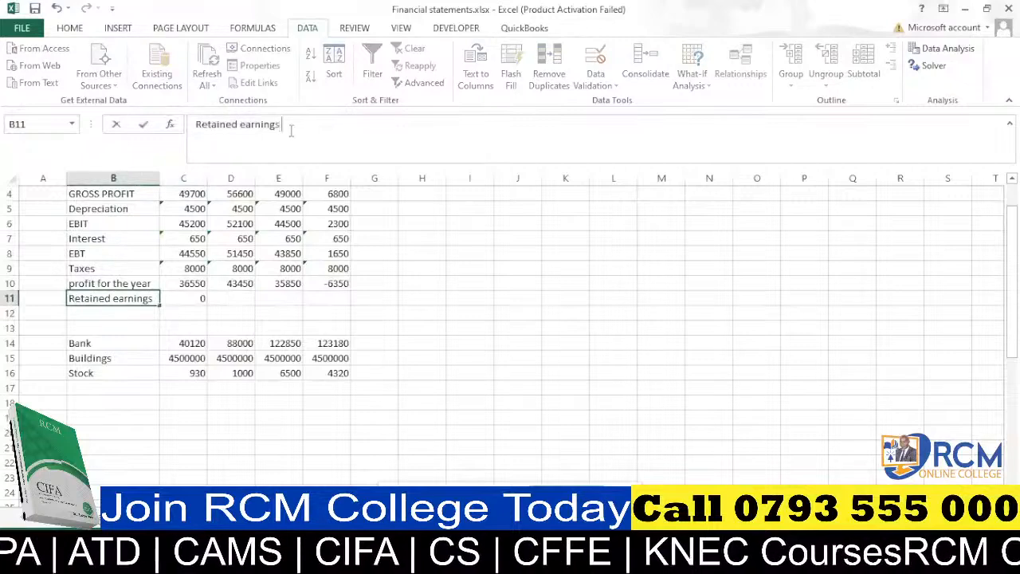
pyautogui.write('b/d')
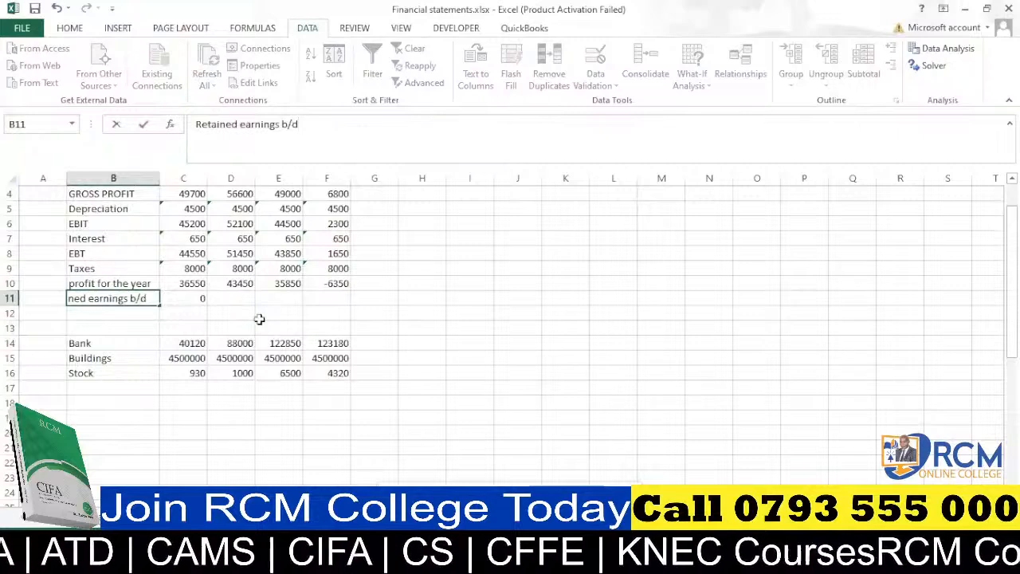
pyautogui.click(187, 310)
pyautogui.doubleClick(160, 177)
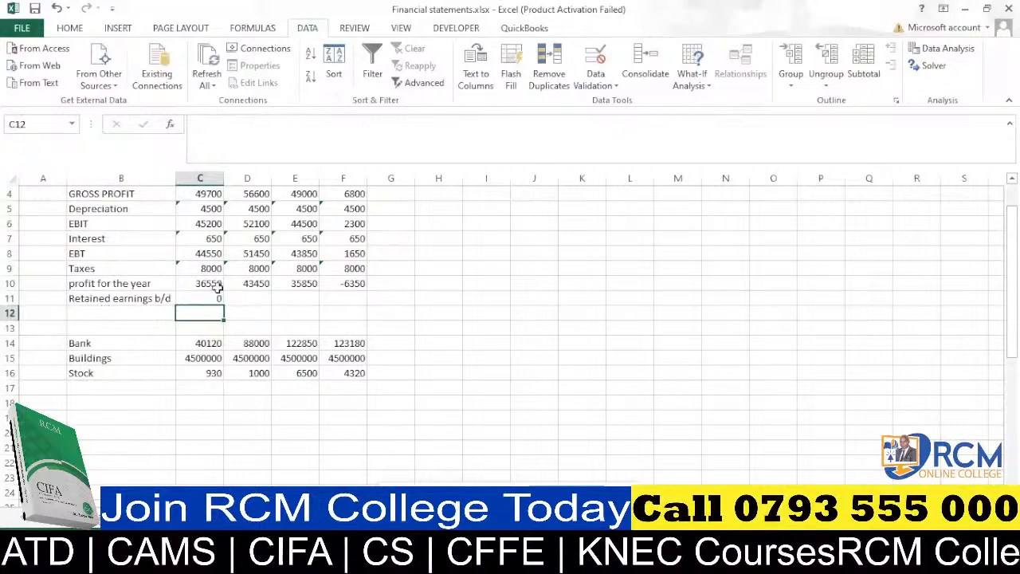
# Label B12 as "Retained earnings c/d".
pyautogui.scroll(1, 253, 226)
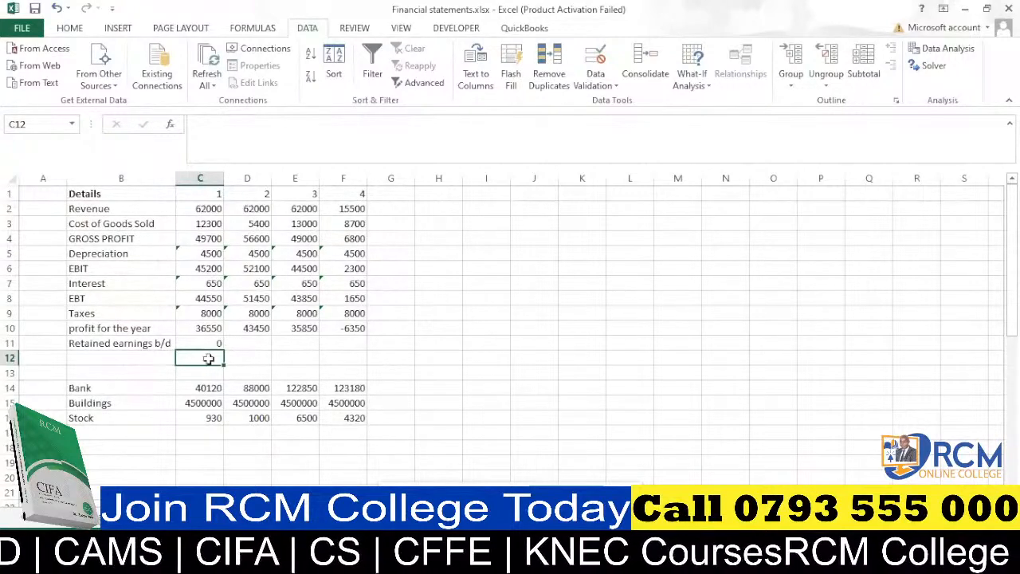
pyautogui.click(111, 358)
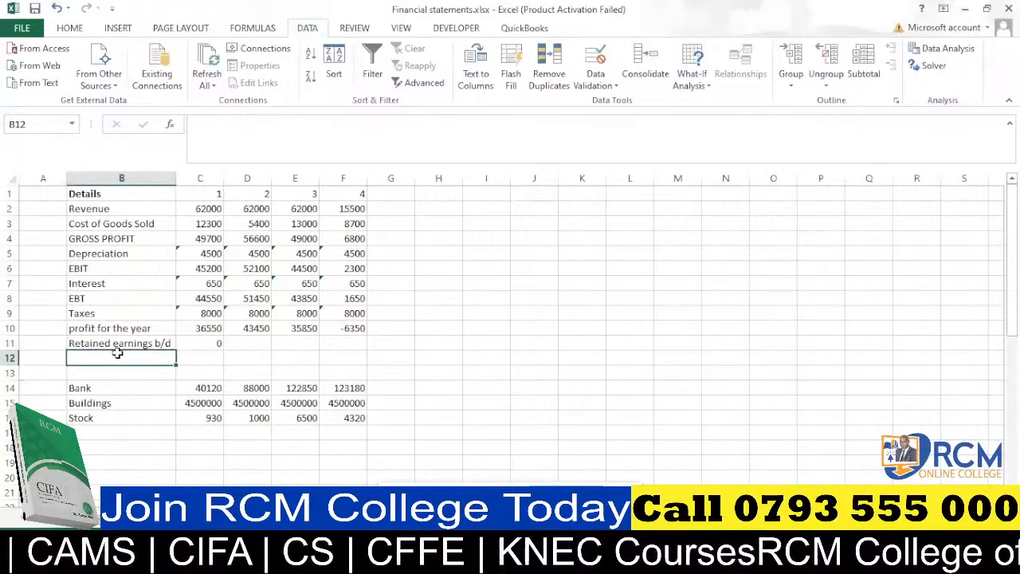
pyautogui.write('Re')
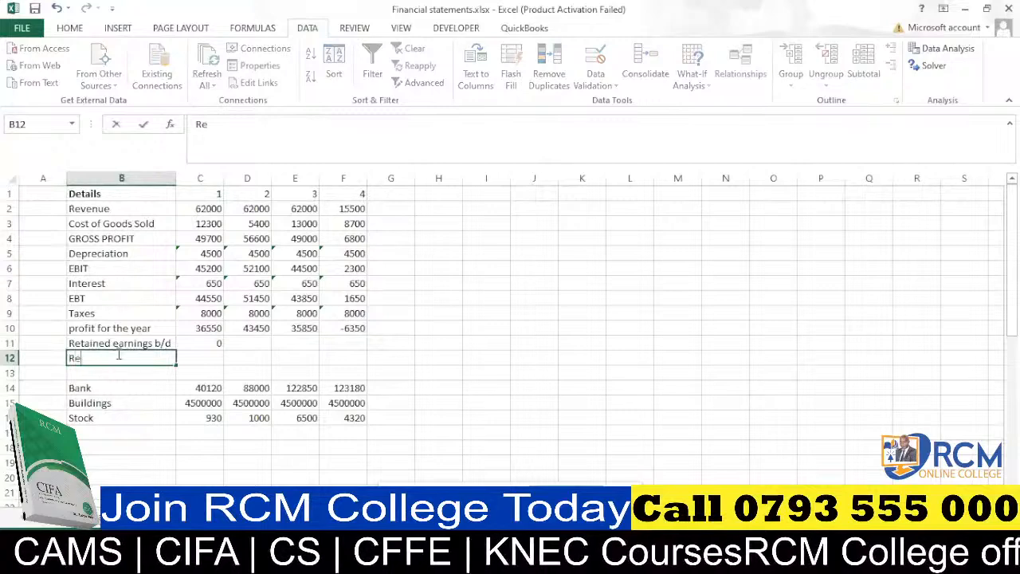
pyautogui.write('tained earnings b/d')
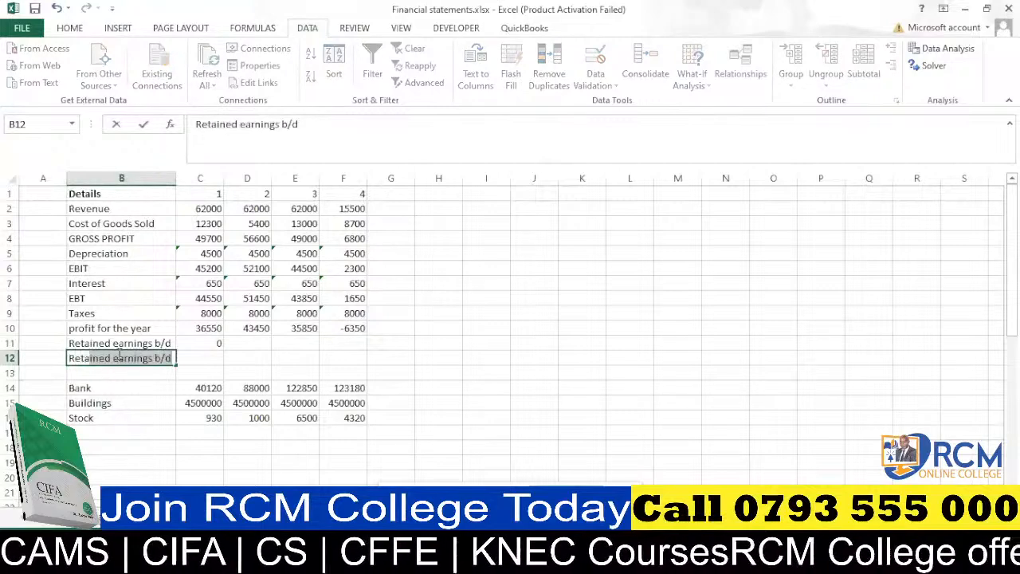
pyautogui.click(157, 358)
pyautogui.press('Delete')
pyautogui.write('c')
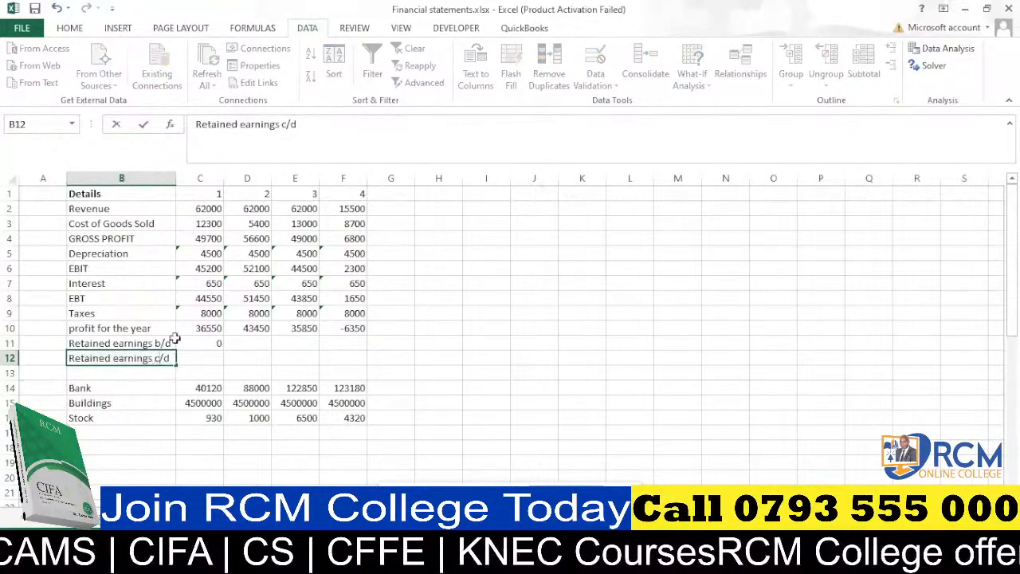
pyautogui.press('Return')
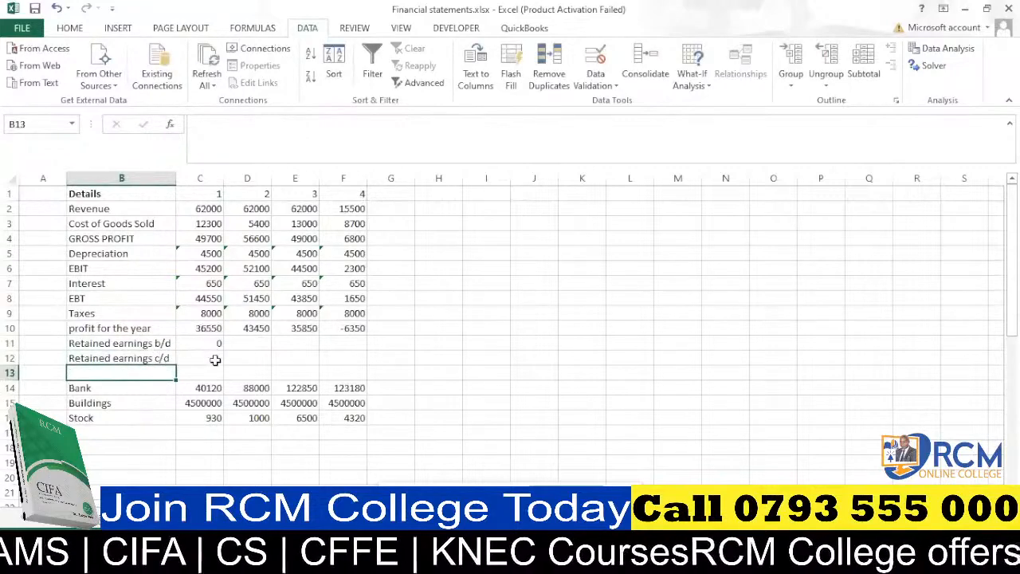
# Start a formula for retained earnings c/d in C12.
pyautogui.click(214, 358)
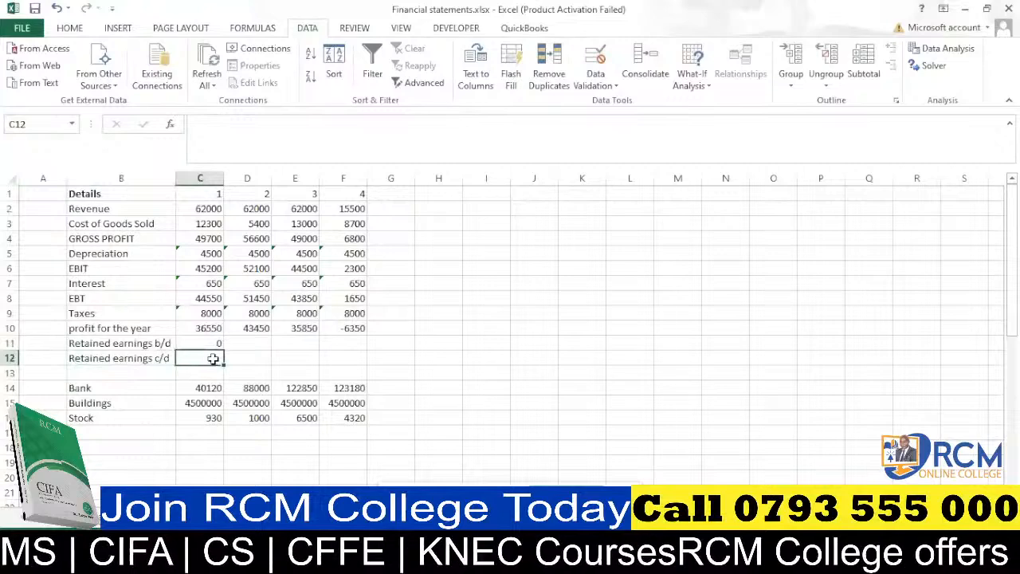
pyautogui.write('=')
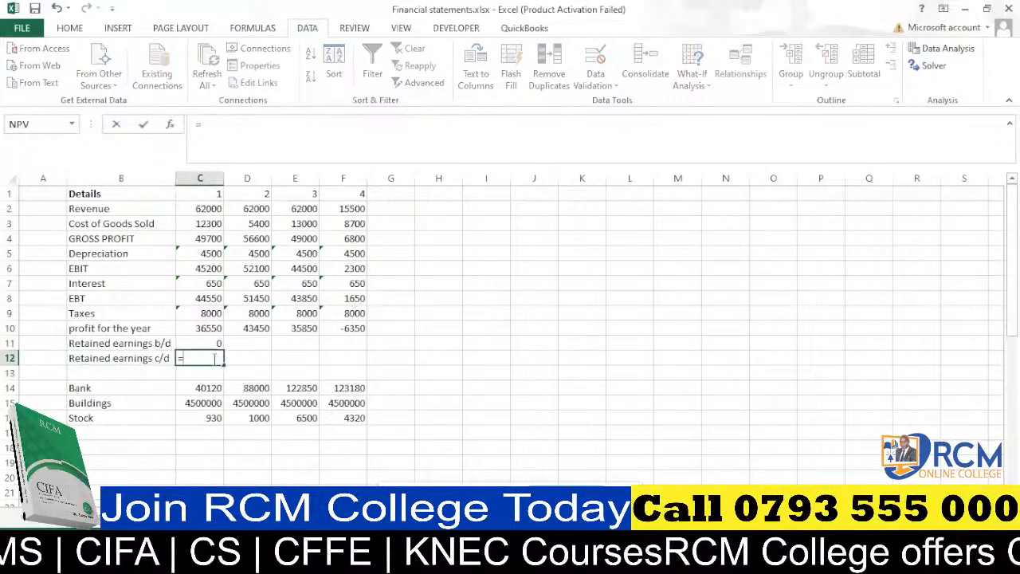
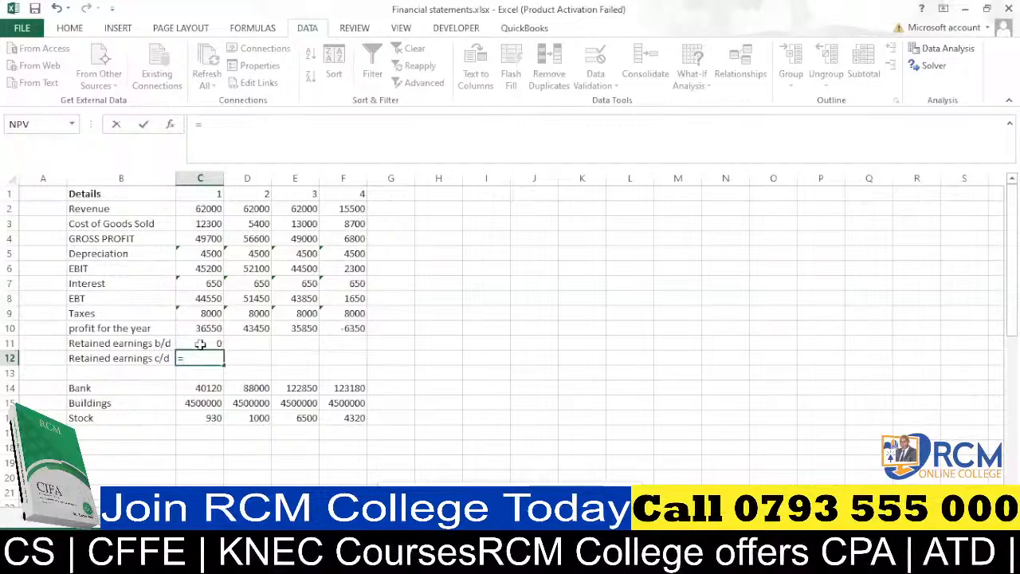
# Set C12 to the sum of profit for the year and retained earnings b/d (C10:C11), then fill it across to F12.
pyautogui.press('BackSpace')
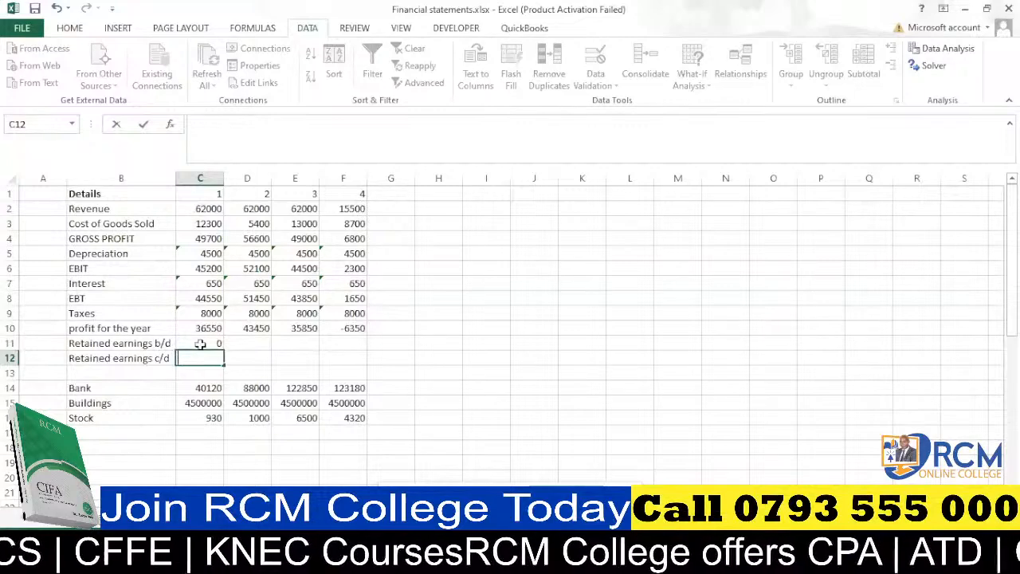
pyautogui.press('Escape')
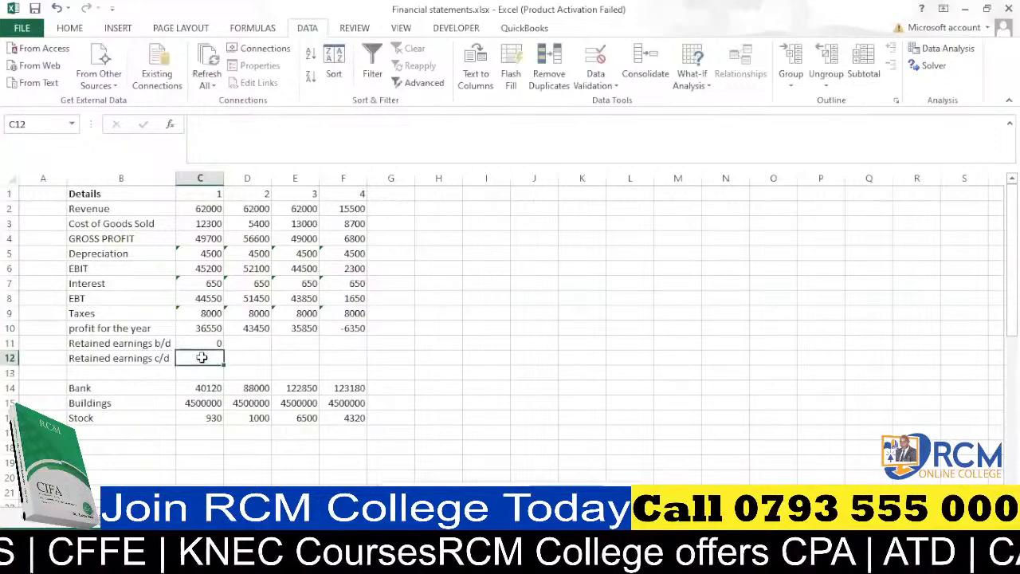
pyautogui.hotkey('alt', '=')
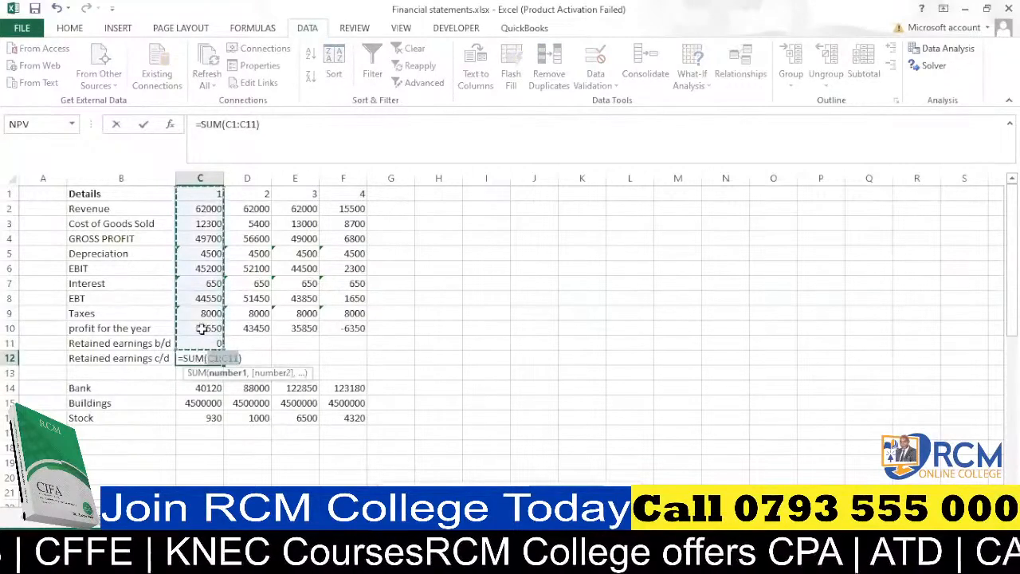
pyautogui.moveTo(202, 329); pyautogui.dragTo(205, 341)
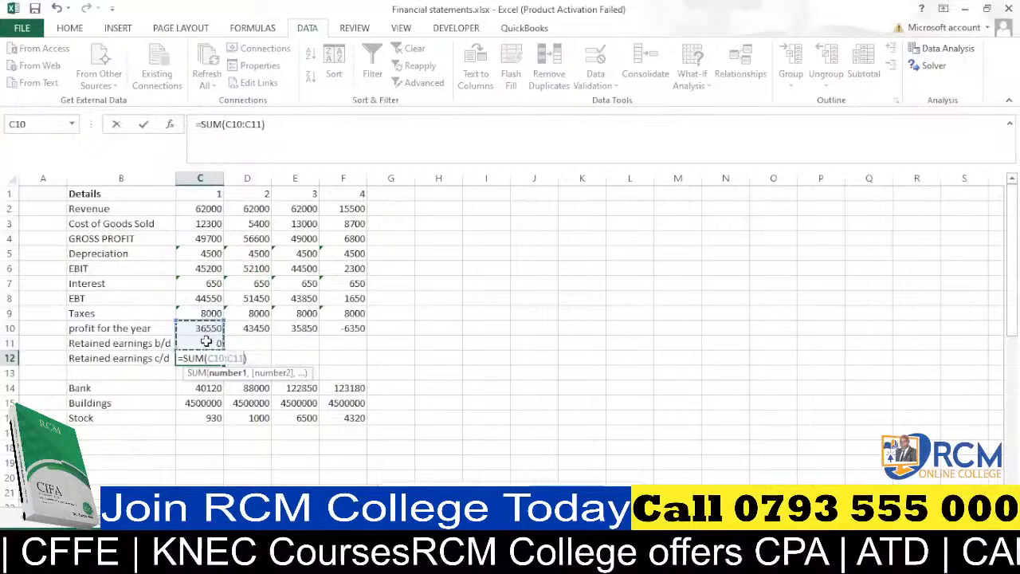
pyautogui.press('Return')
pyautogui.click(219, 361)
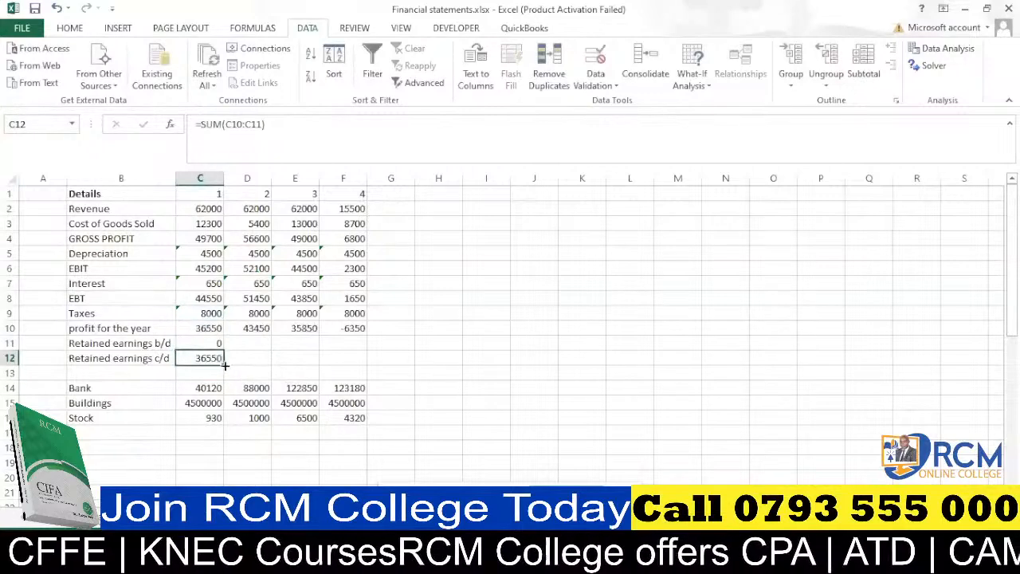
pyautogui.moveTo(226, 365); pyautogui.dragTo(352, 358)
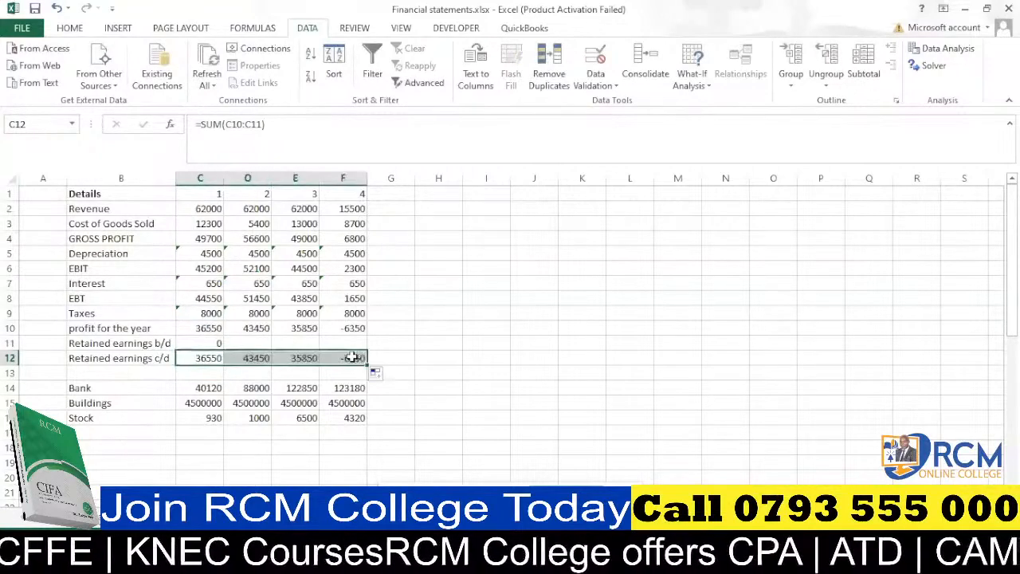
# Link D11 to the previous month's retained earnings c/d with =C12 and fill it across to F11.
pyautogui.click(258, 341)
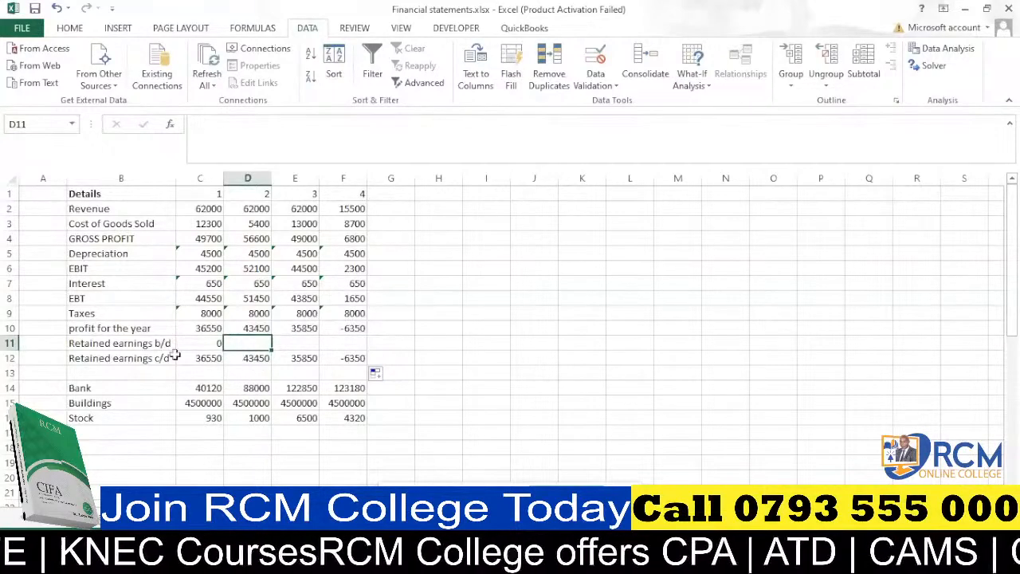
pyautogui.write('=')
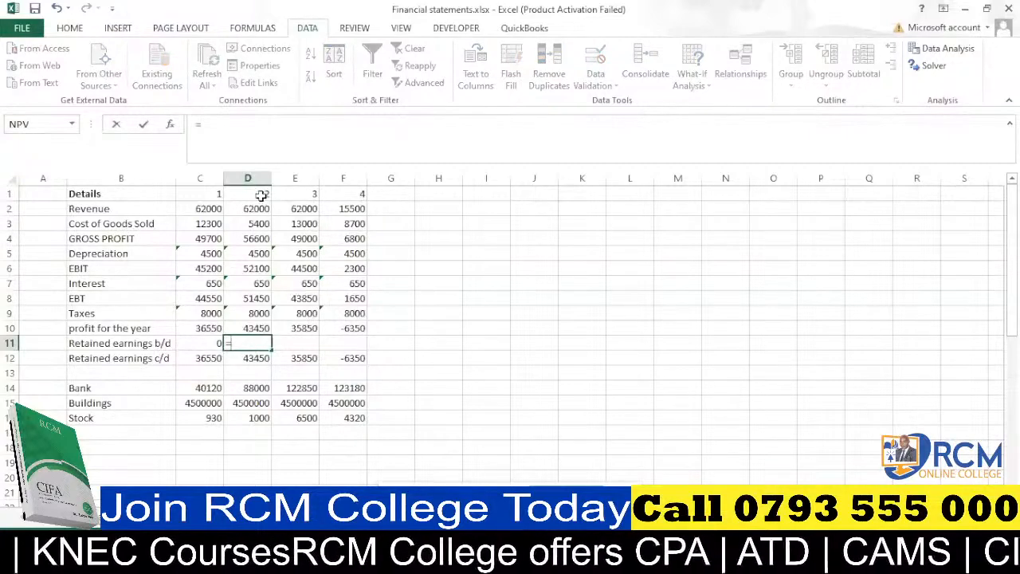
pyautogui.click(197, 359)
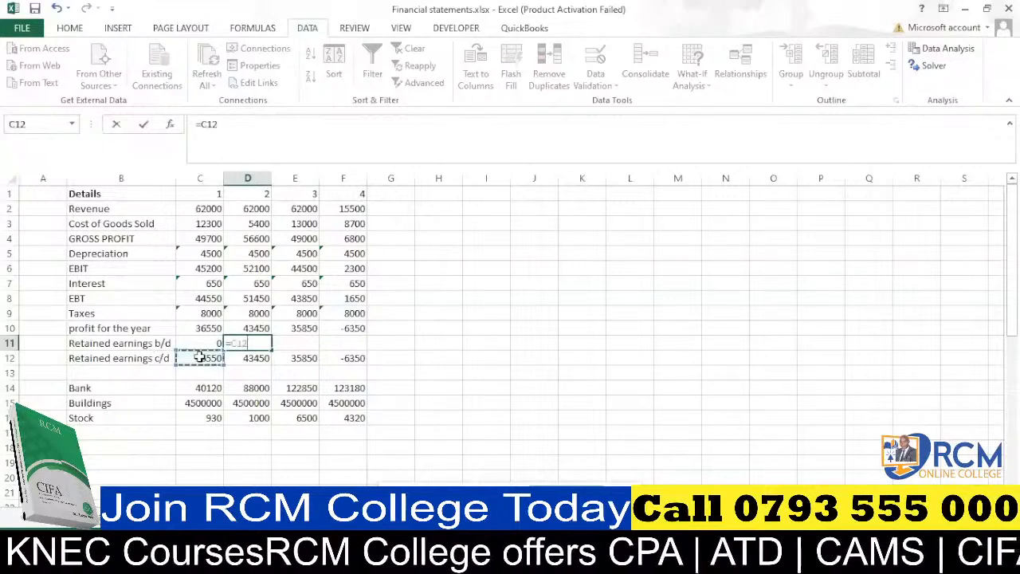
pyautogui.press('Return')
pyautogui.click(253, 343)
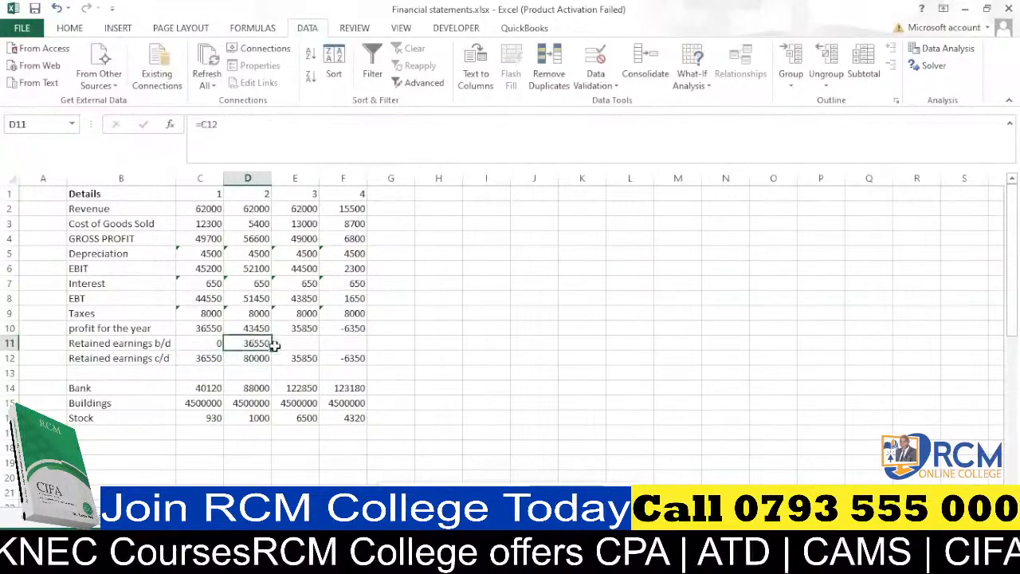
pyautogui.moveTo(272, 350); pyautogui.dragTo(354, 344)
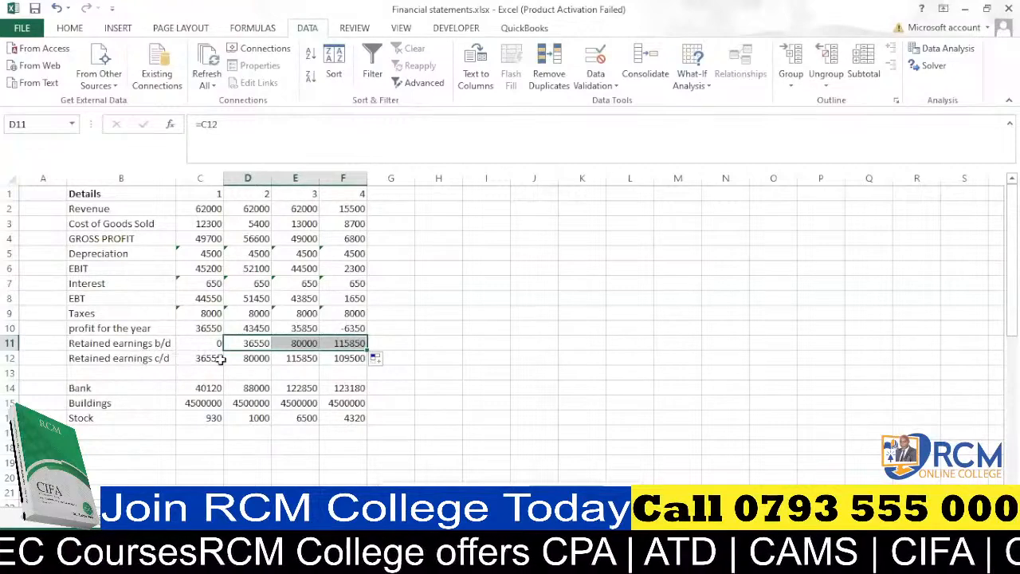
# Insert three blank rows below the retained earnings c/d row.
pyautogui.scroll(-1, 306, 363)
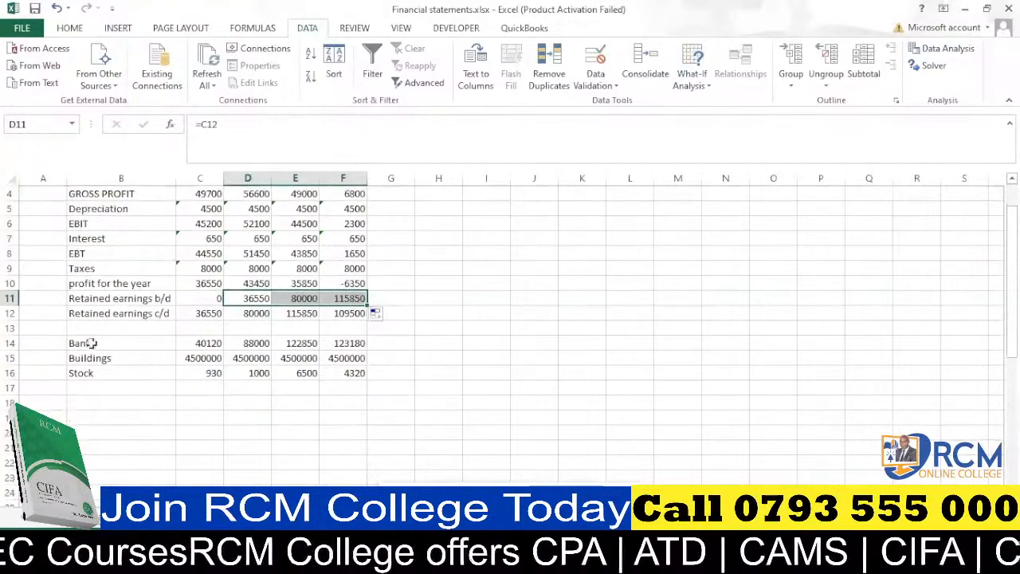
pyautogui.click(8, 328)
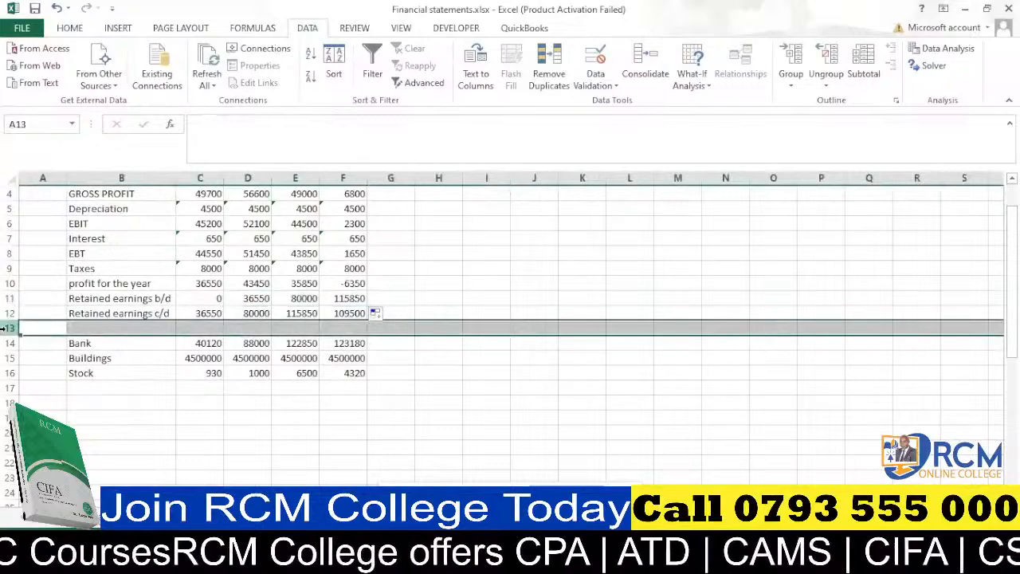
pyautogui.hotkey('ctrl', '+')
pyautogui.hotkey('ctrl', '+')
pyautogui.hotkey('ctrl', '+')
pyautogui.hotkey('ctrl', '+')
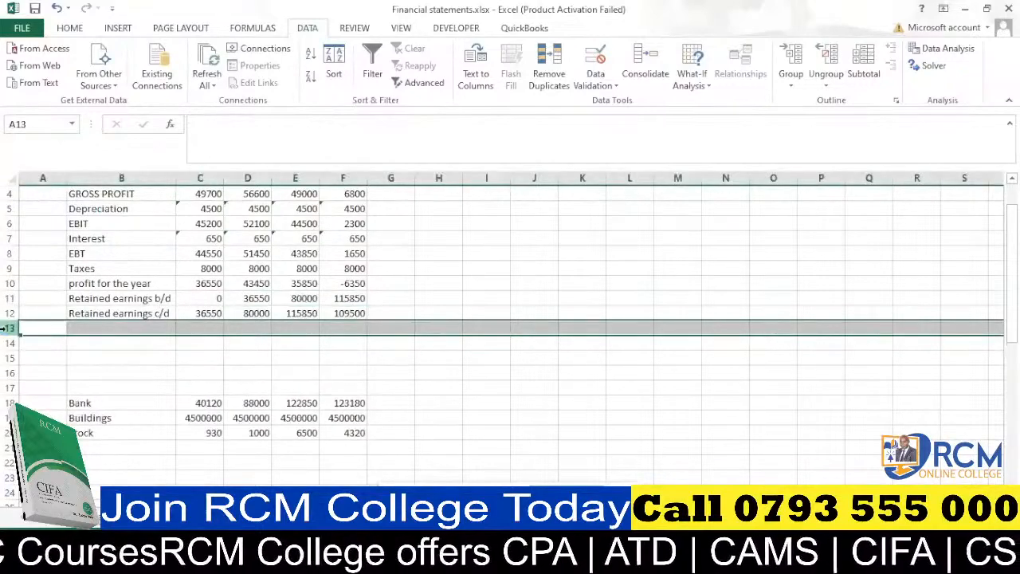
# Apply a bottom border to the retained earnings c/d row across B12:F12.
pyautogui.moveTo(82, 312); pyautogui.dragTo(329, 315)
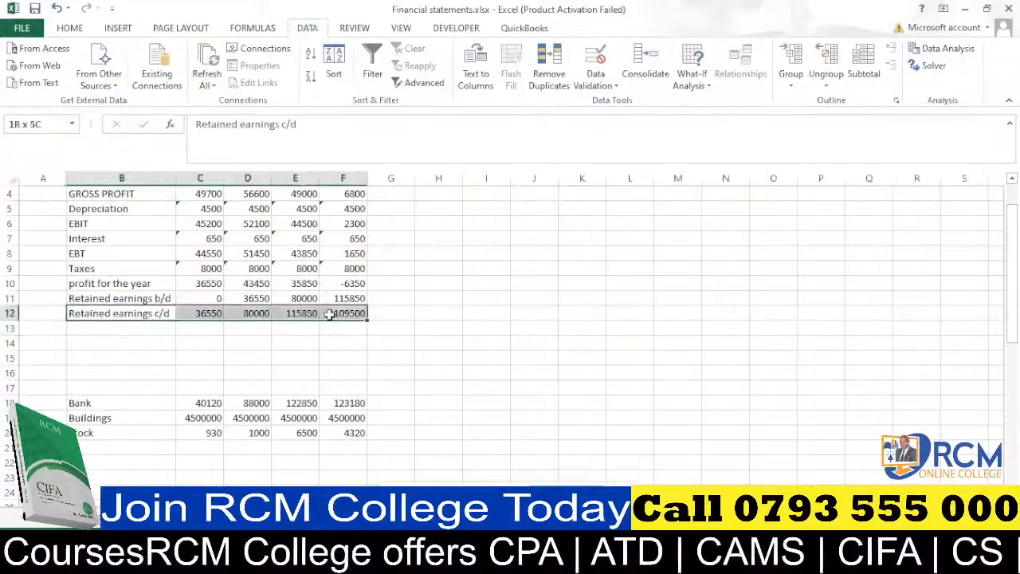
pyautogui.click(70, 30)
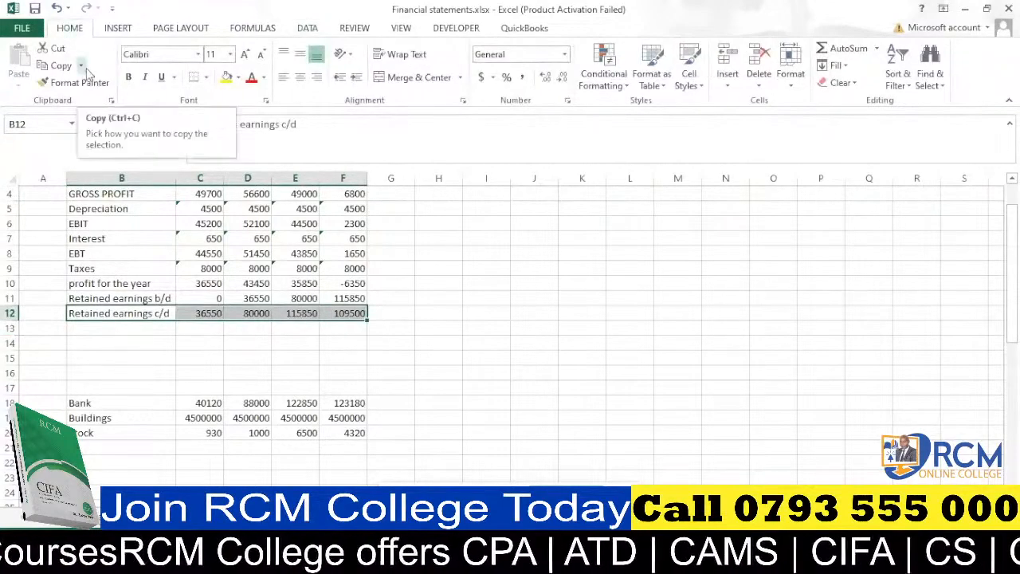
pyautogui.click(206, 77)
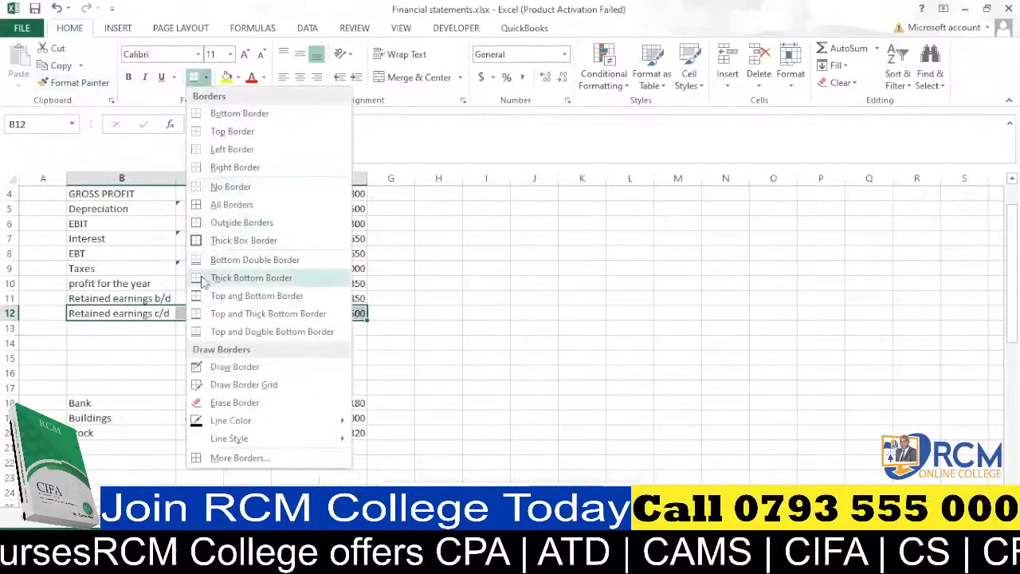
pyautogui.click(431, 343)
# Enter the heading "Balance Sheet" in B15.
pyautogui.scroll(-2, 358, 323)
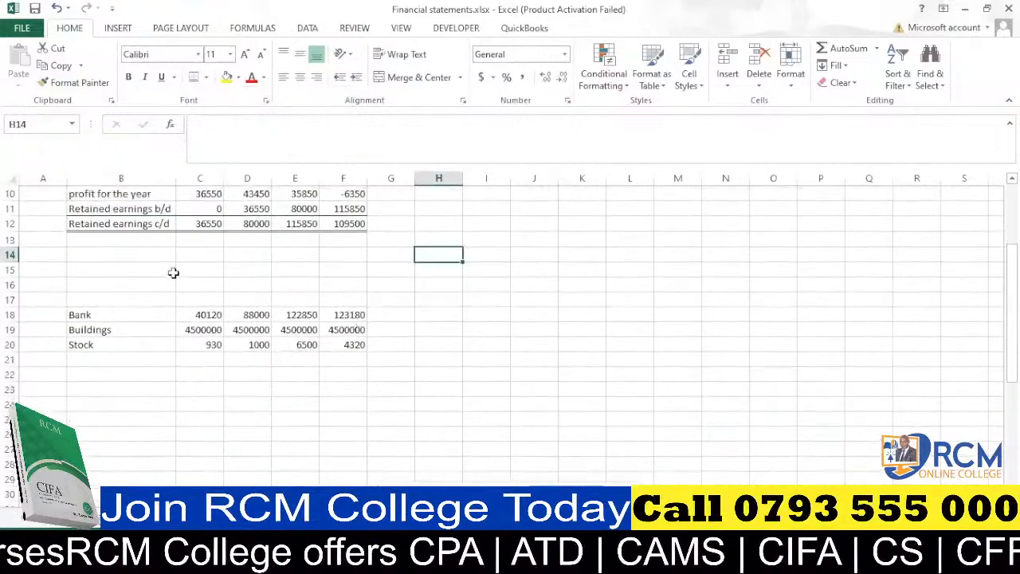
pyautogui.click(163, 270)
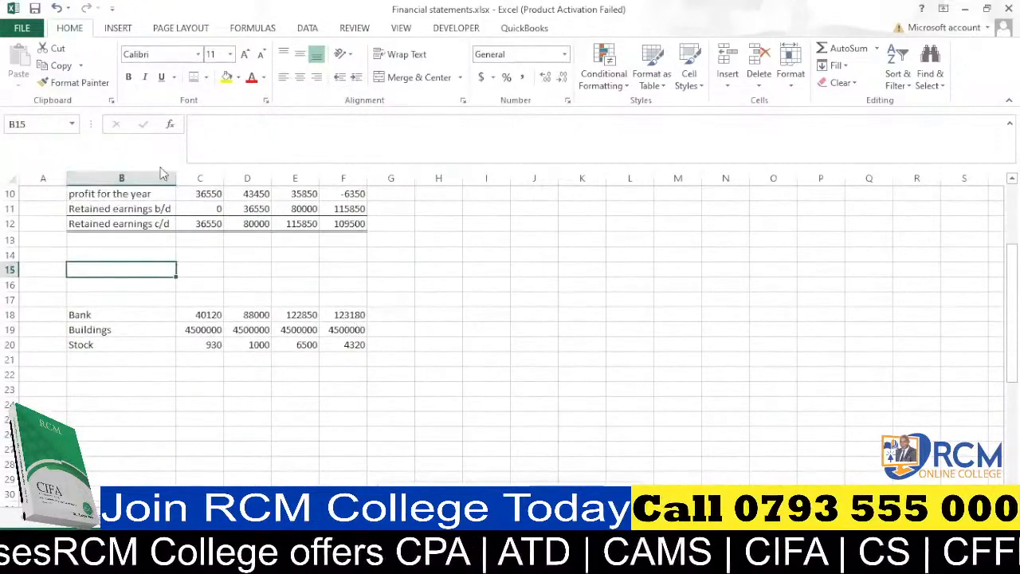
pyautogui.write('Balam')
pyautogui.press('BackSpace')
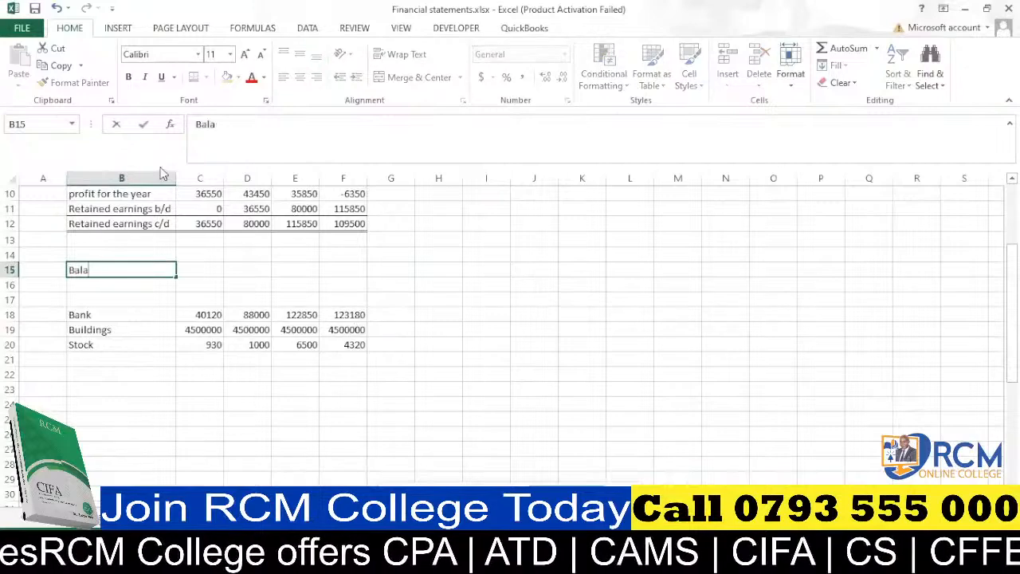
pyautogui.write('nce S')
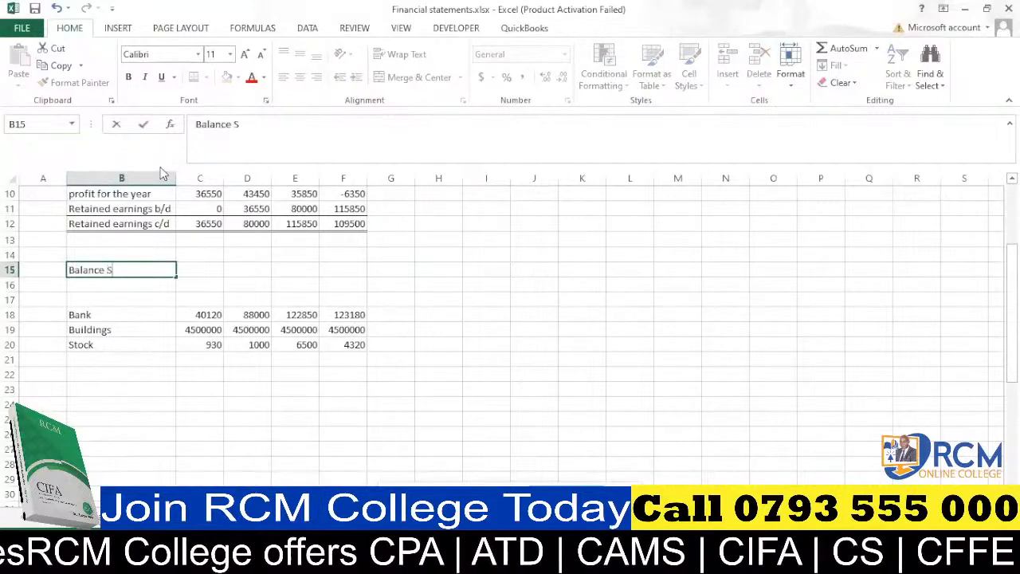
pyautogui.write('heet')
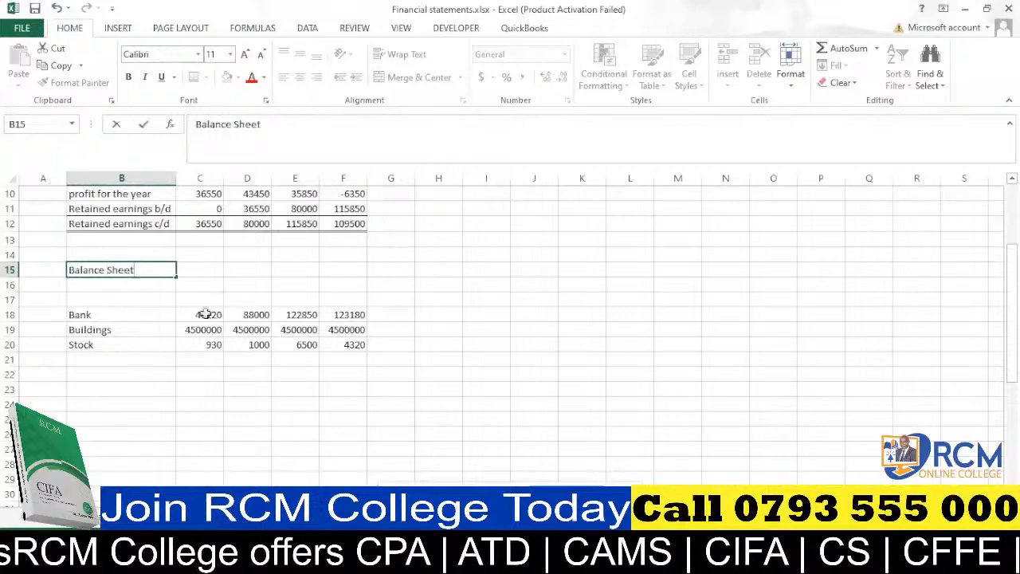
pyautogui.click(185, 369)
# Enter "NCA" in B17 as the non-current assets heading.
pyautogui.click(107, 299)
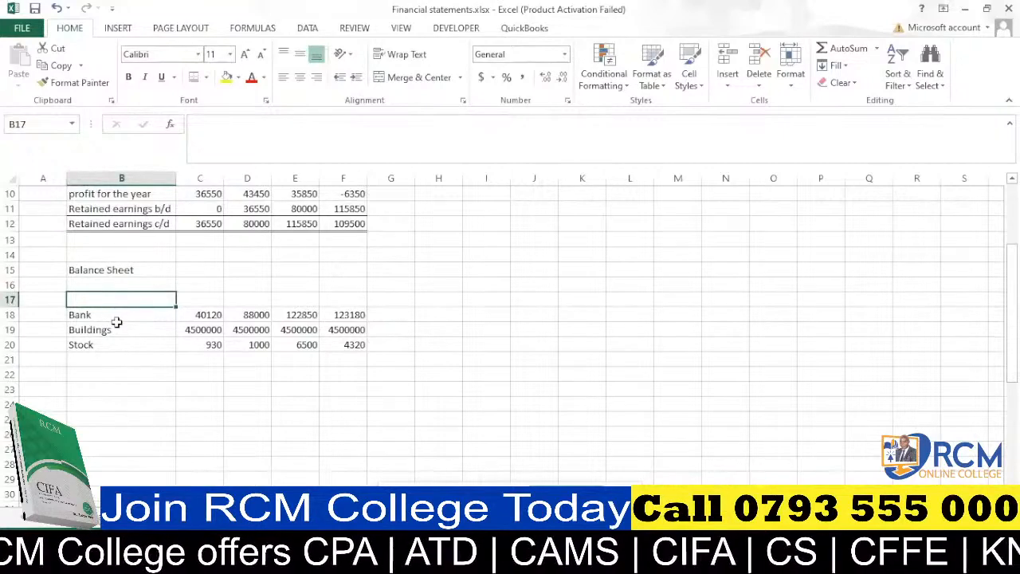
pyautogui.write('NCA')
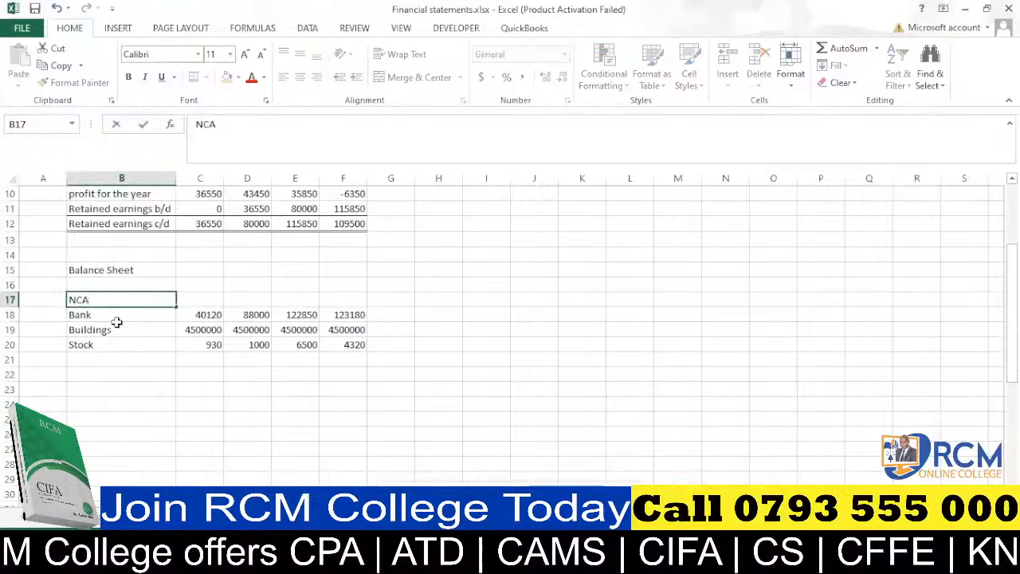
pyautogui.click(131, 342)
# Insert three blank rows above the Bank row.
pyautogui.click(8, 315)
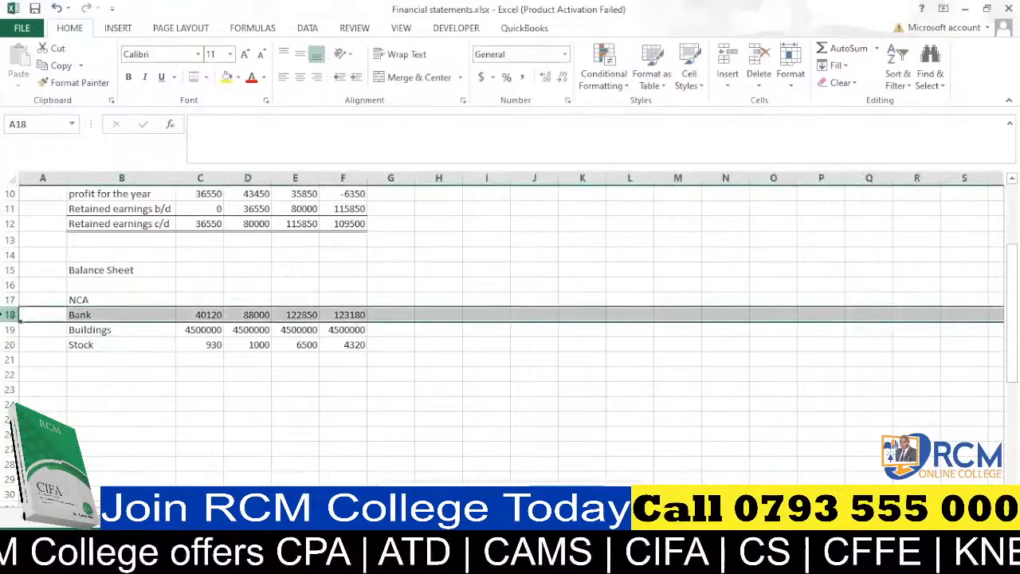
pyautogui.hotkey('ctrl', '+')
pyautogui.hotkey('ctrl', '+')
pyautogui.hotkey('ctrl', '+')
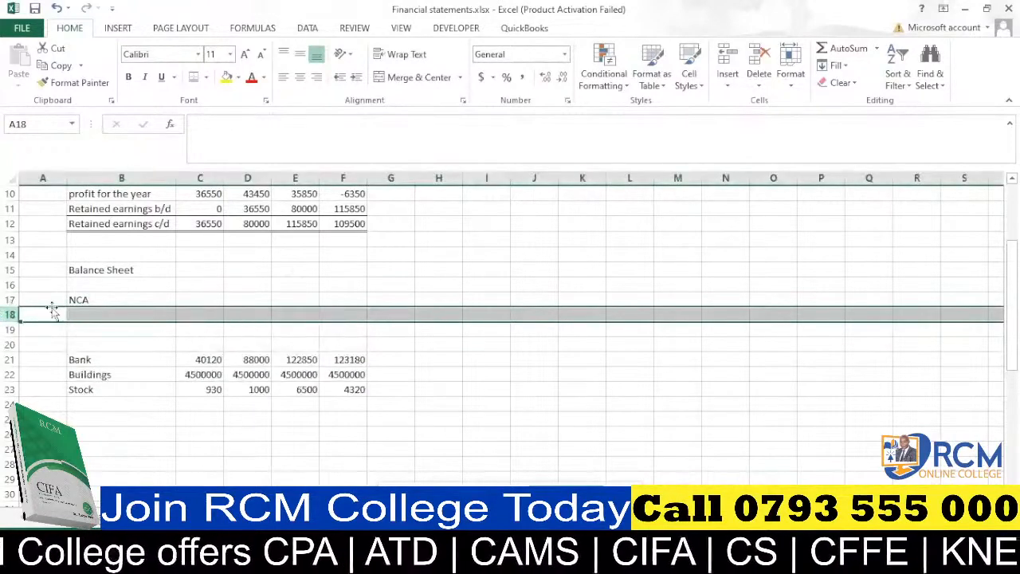
# Enter "Buildings" in B18 under the NCA heading.
pyautogui.click(94, 315)
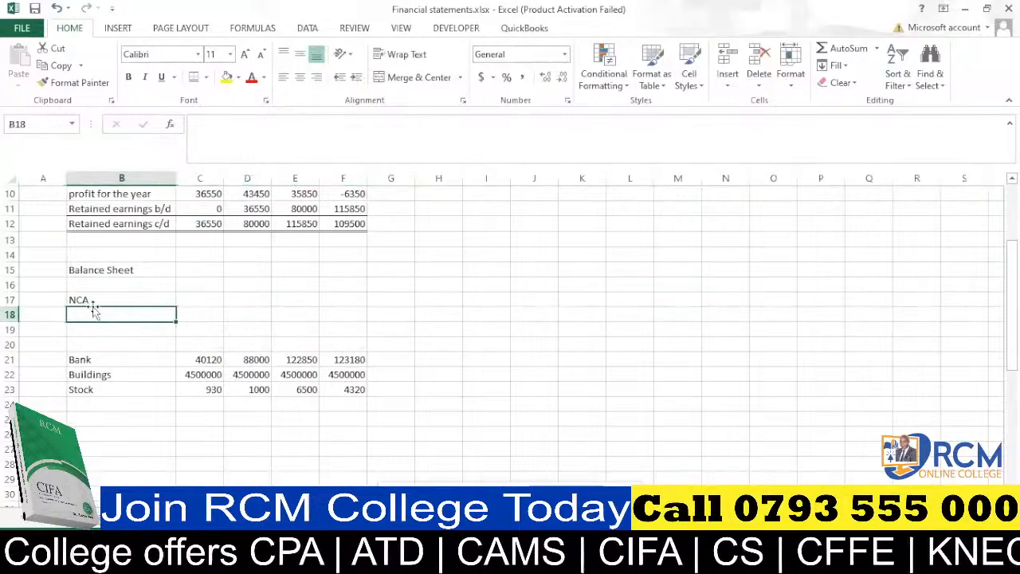
pyautogui.write('bank')
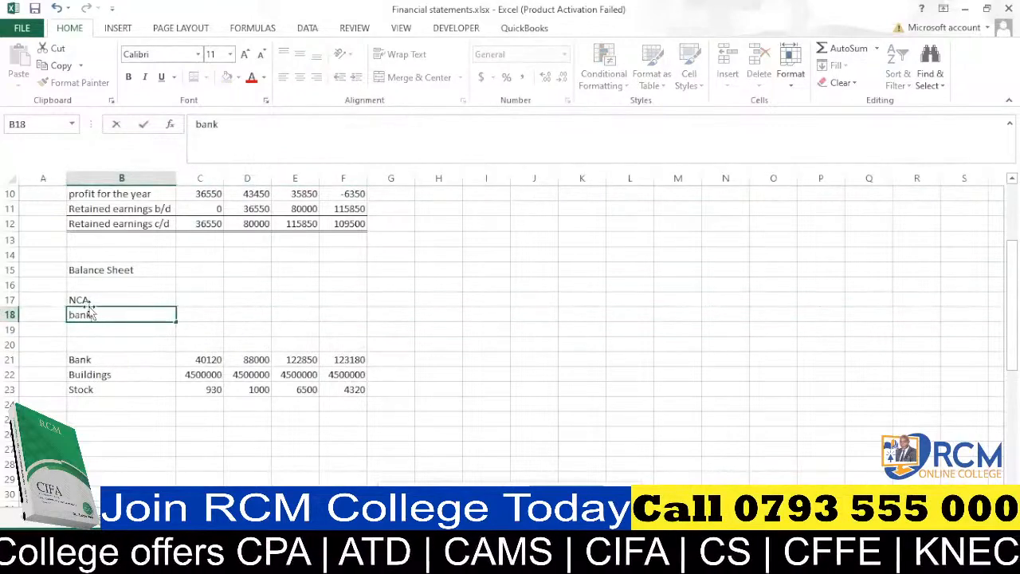
pyautogui.press('BackSpace')
pyautogui.press('BackSpace')
pyautogui.press('BackSpace')
pyautogui.press('BackSpace')
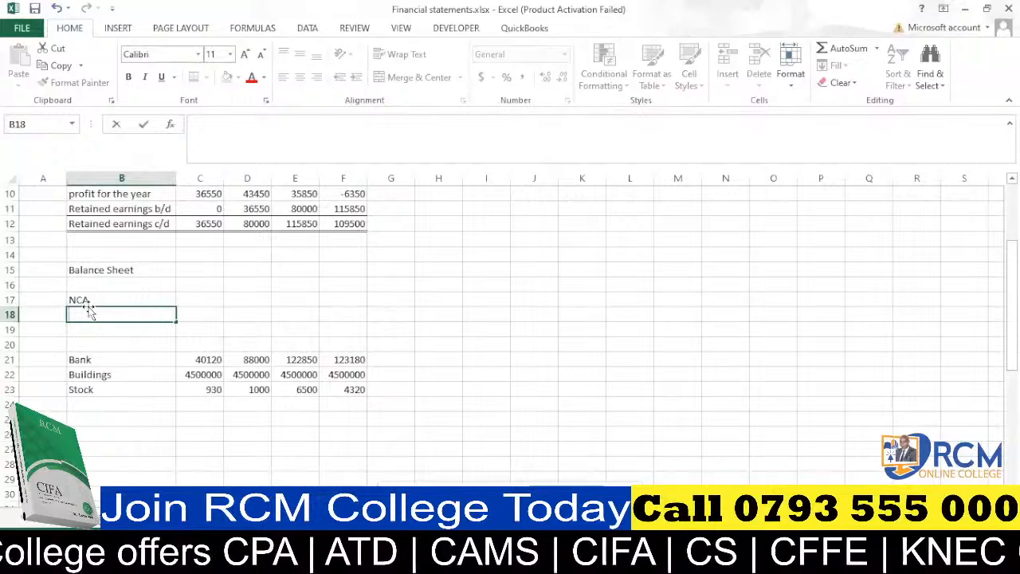
pyautogui.write('Buildings')
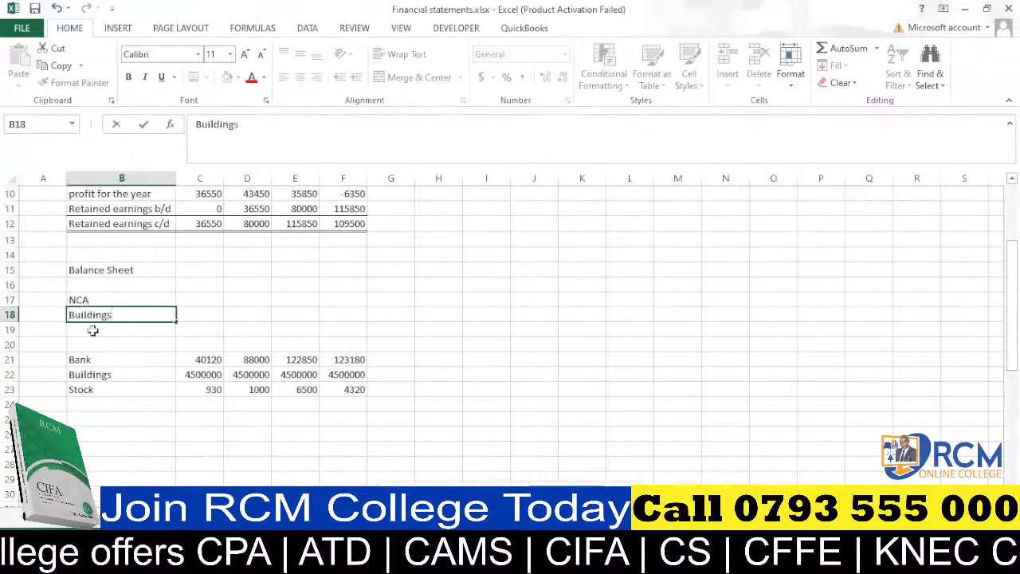
pyautogui.press('Return')
pyautogui.click(106, 315)
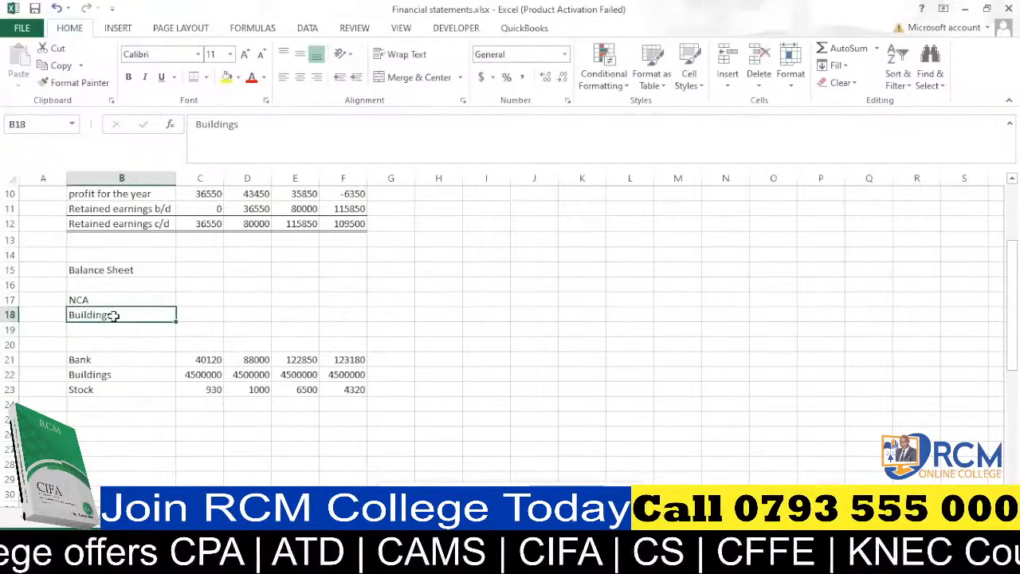
# Enter "Acc dep" in B19 below Buildings.
pyautogui.click(112, 329)
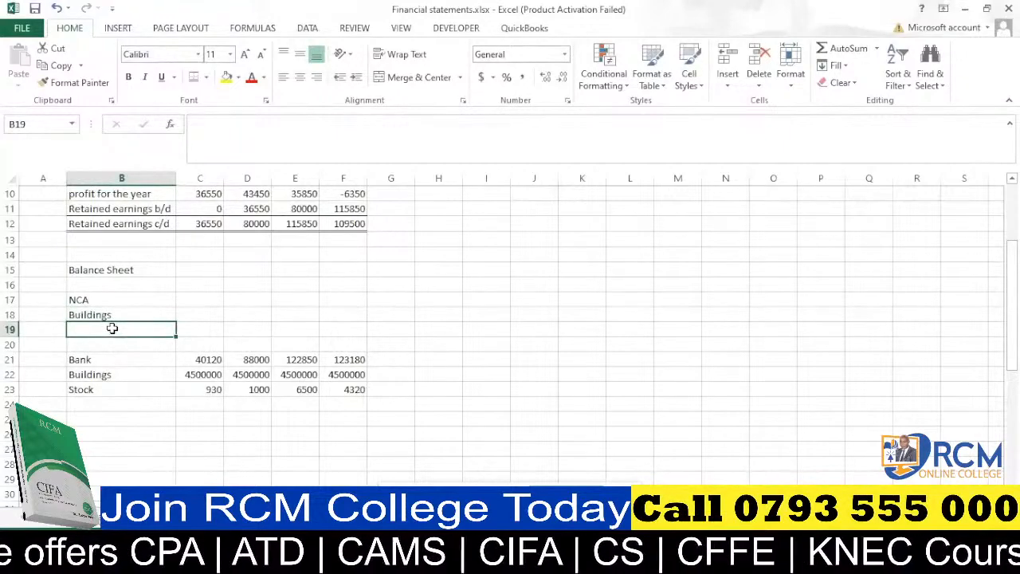
pyautogui.write('Acc')
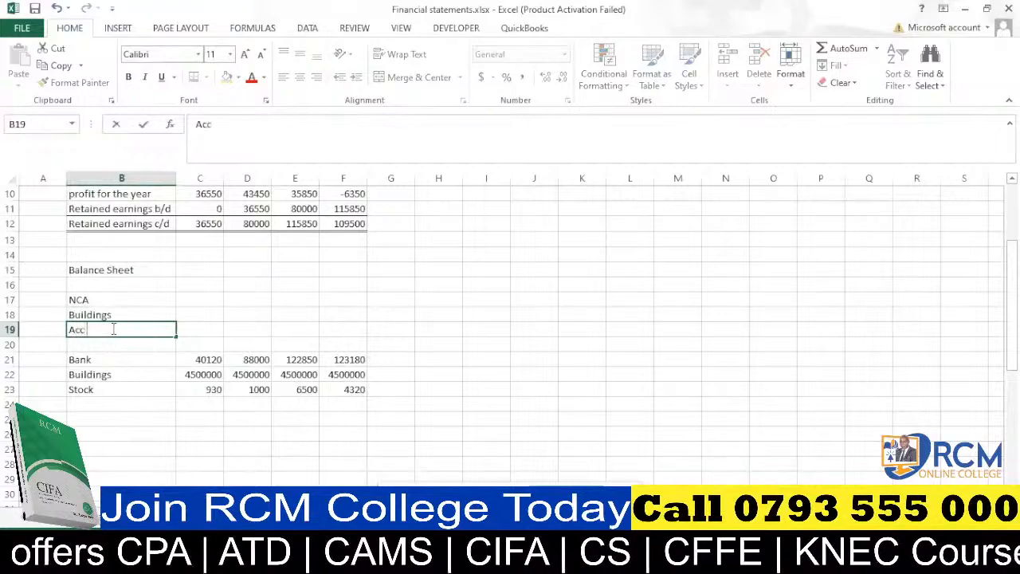
pyautogui.write(' dep')
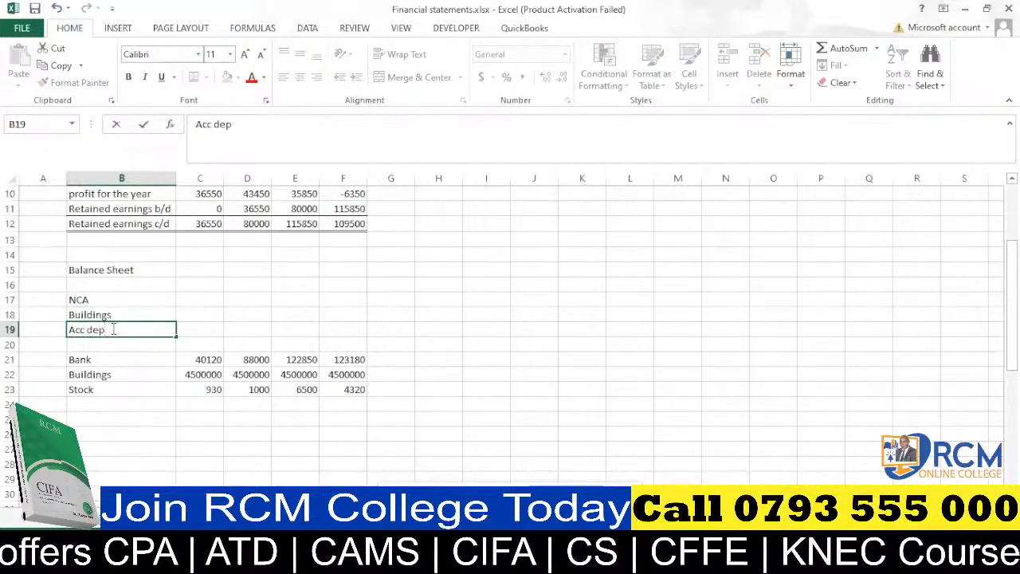
pyautogui.click(135, 345)
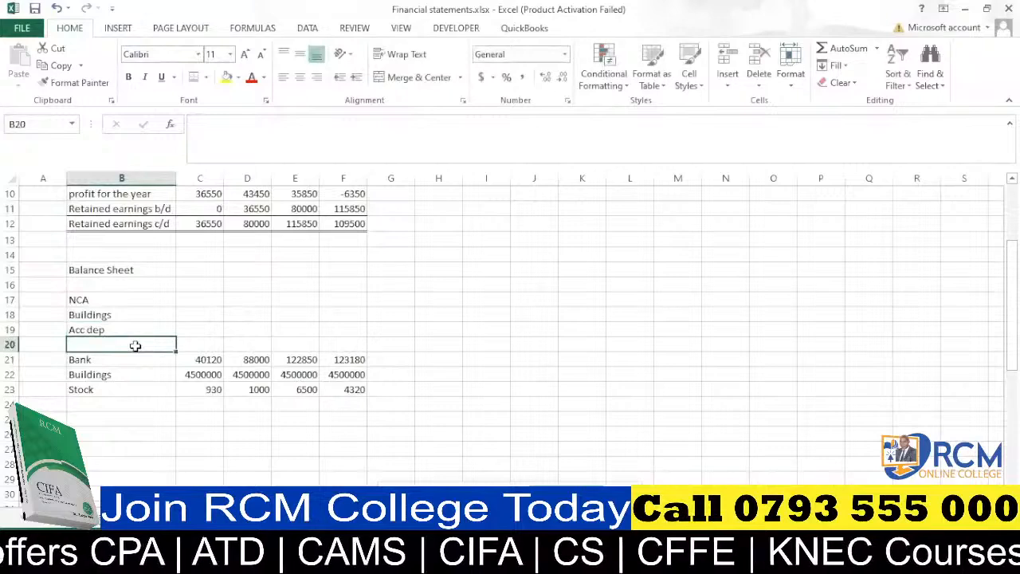
# Enter "NBV" in B20 below Acc dep.
pyautogui.write('NB')
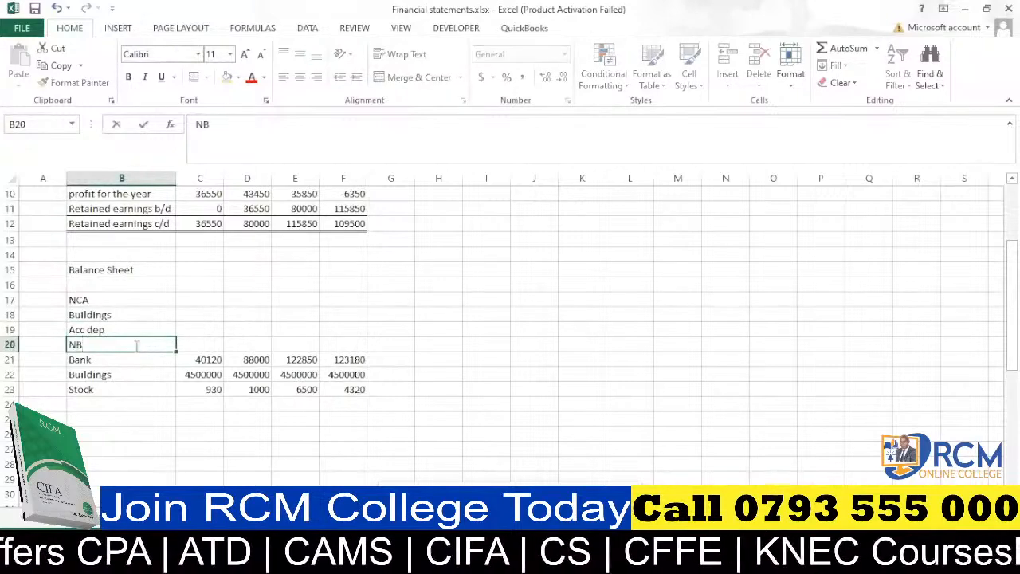
pyautogui.write('V')
pyautogui.hotkey('ctrl', 'Return')
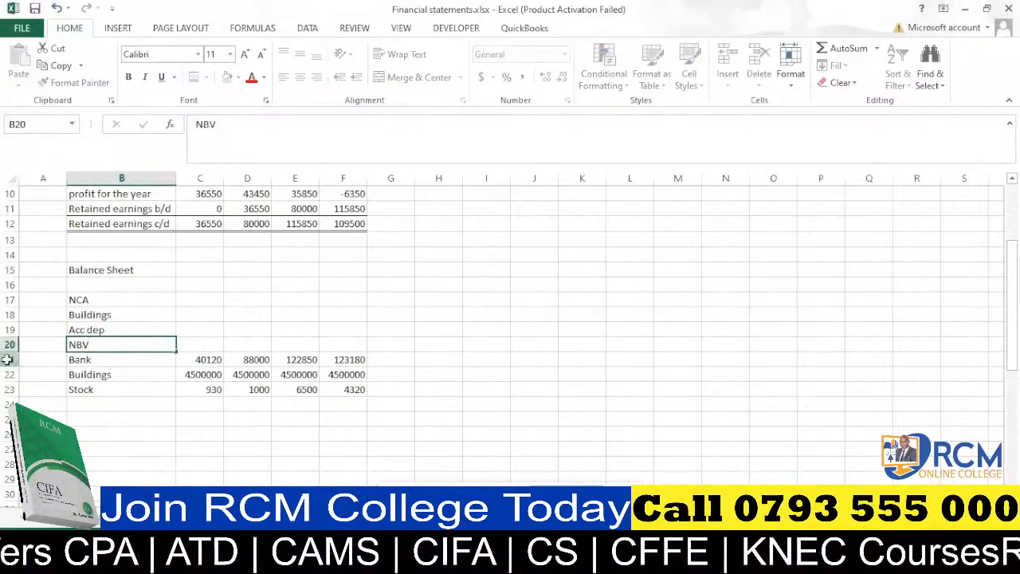
# Insert blank rows above the Bank row to make room for the non-current assets total.
pyautogui.click(8, 360)
pyautogui.hotkey('ctrl', '+')
pyautogui.hotkey('ctrl', '+')
pyautogui.hotkey('ctrl', '+')
pyautogui.hotkey('ctrl', '+')
pyautogui.hotkey('ctrl', '+')
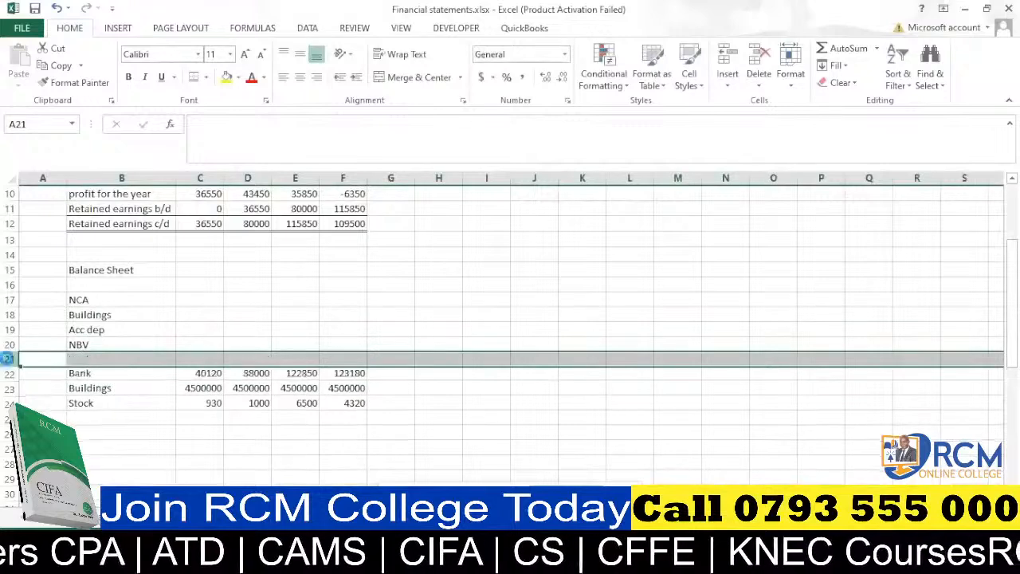
pyautogui.scroll(-2, 125, 360)
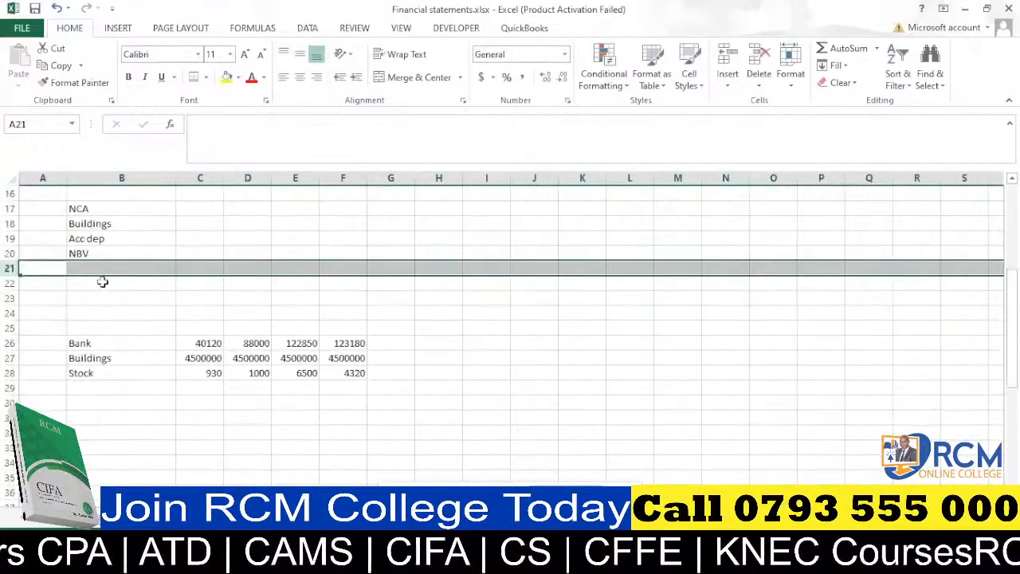
pyautogui.scroll(1, 99, 271)
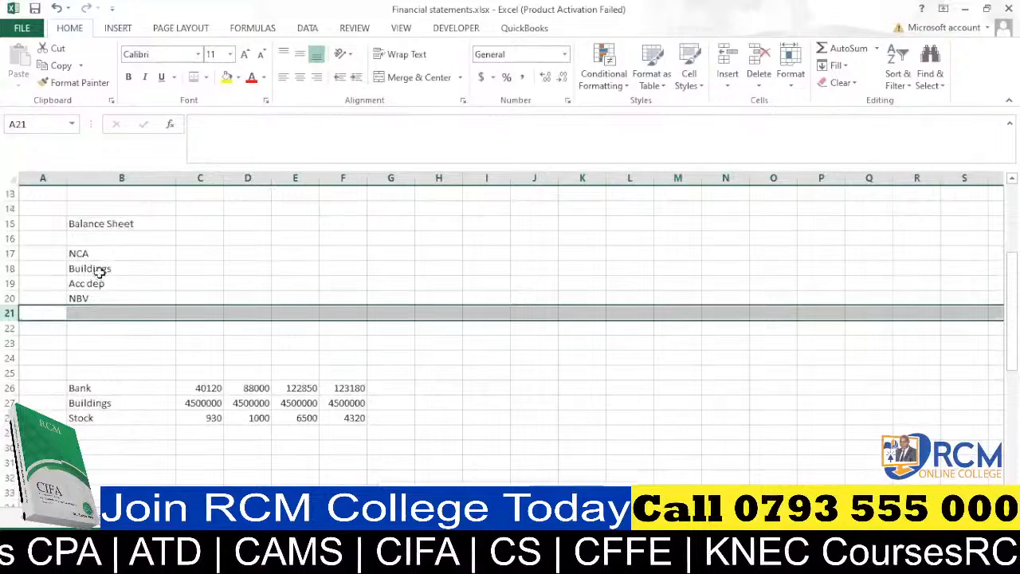
# Enter "TOTAL NONCURRENT ASSETS" in B21 and autofit column B to the label.
pyautogui.click(102, 314)
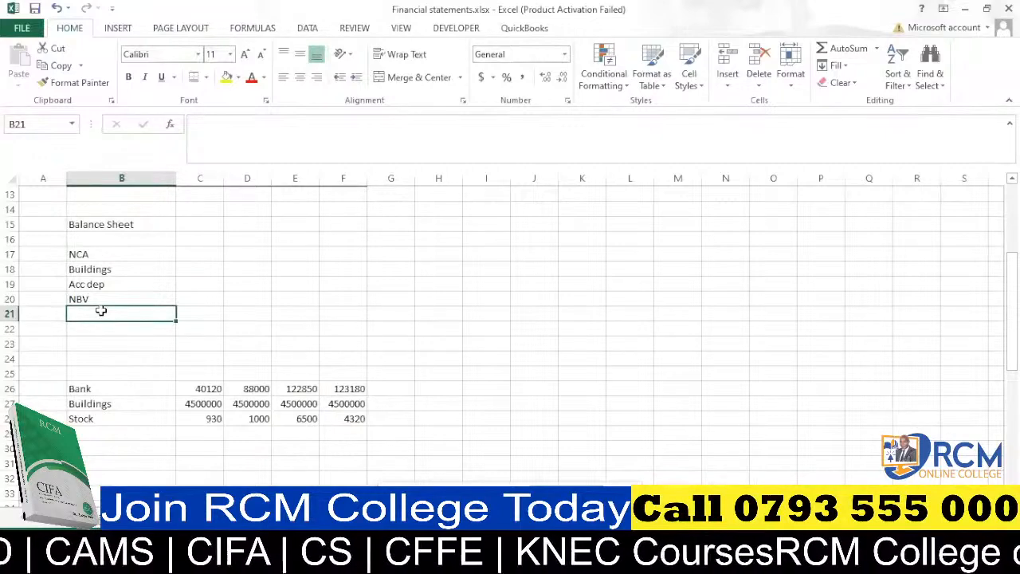
pyautogui.write('total ')
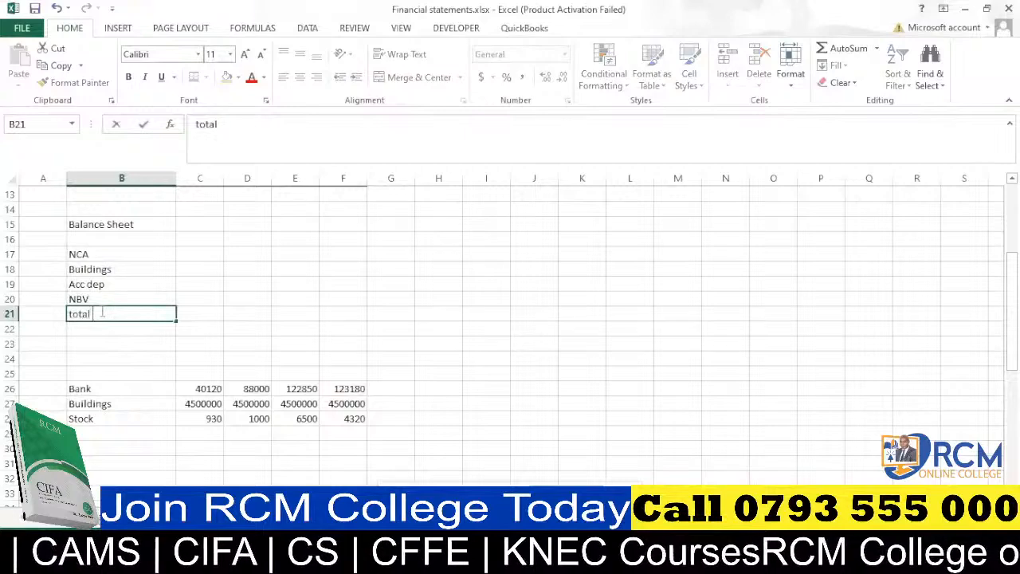
pyautogui.write('=')
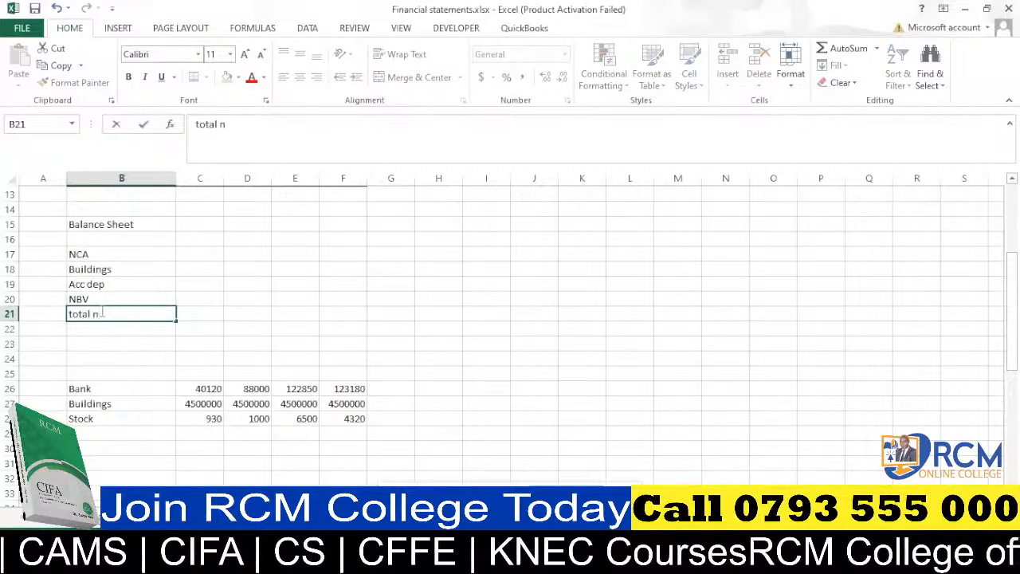
pyautogui.press('BackSpace')
pyautogui.press('BackSpace')
pyautogui.press('BackSpace')
pyautogui.press('BackSpace')
pyautogui.press('BackSpace')
pyautogui.press('BackSpace')
pyautogui.press('BackSpace')
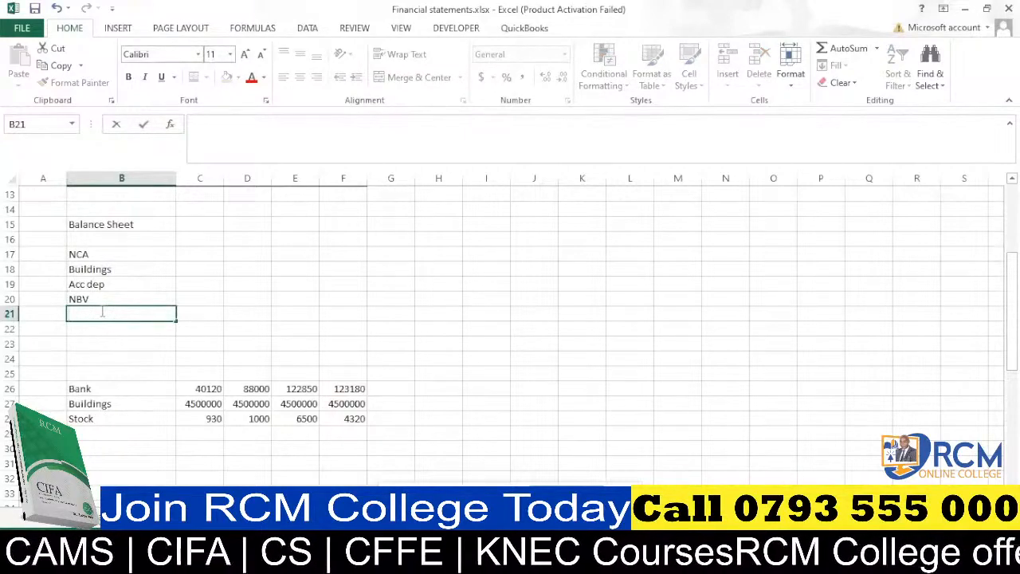
pyautogui.write('To')
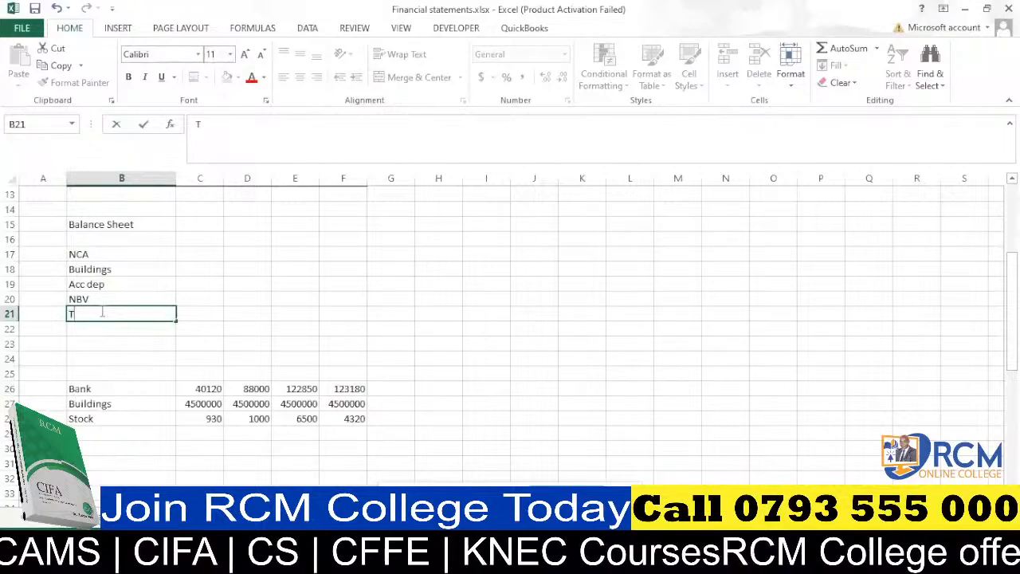
pyautogui.press('BackSpace')
pyautogui.write('OT')
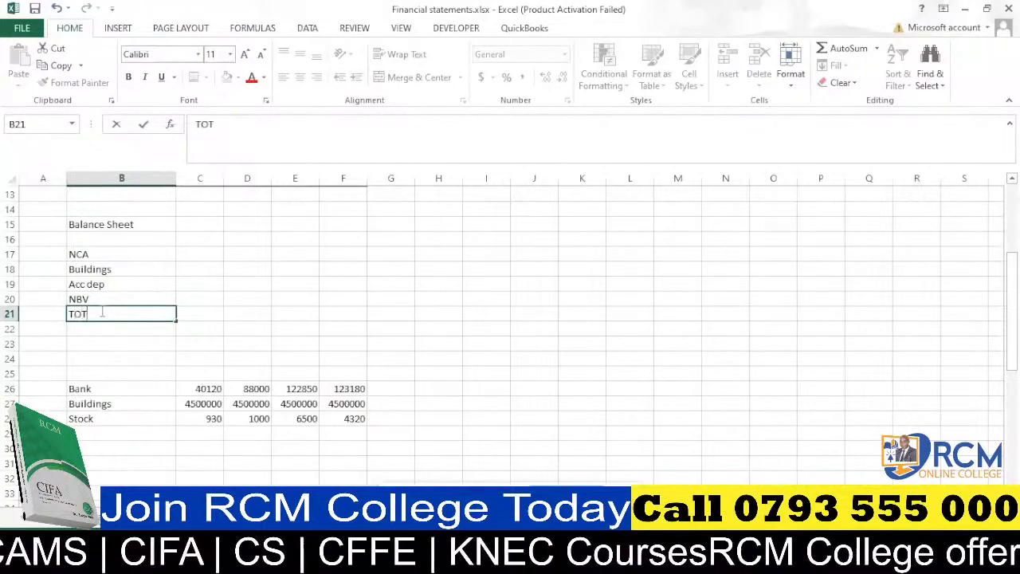
pyautogui.write('AL NON')
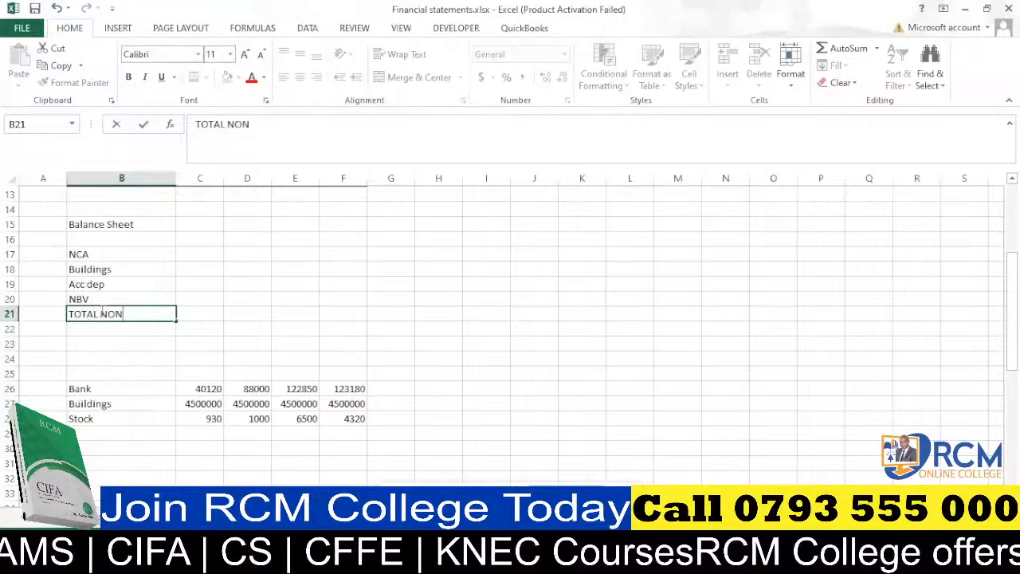
pyautogui.write('CURREN')
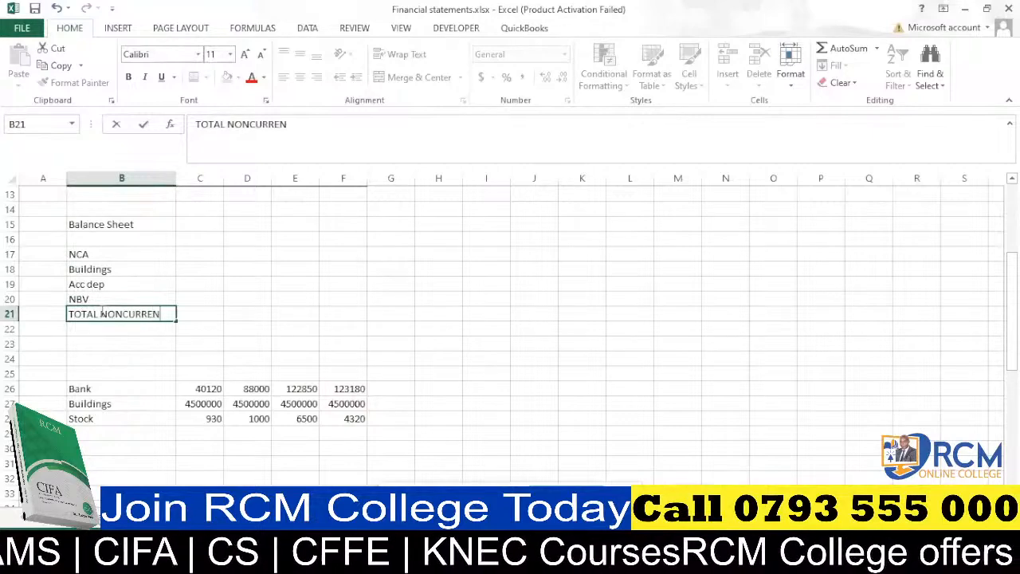
pyautogui.write('T A')
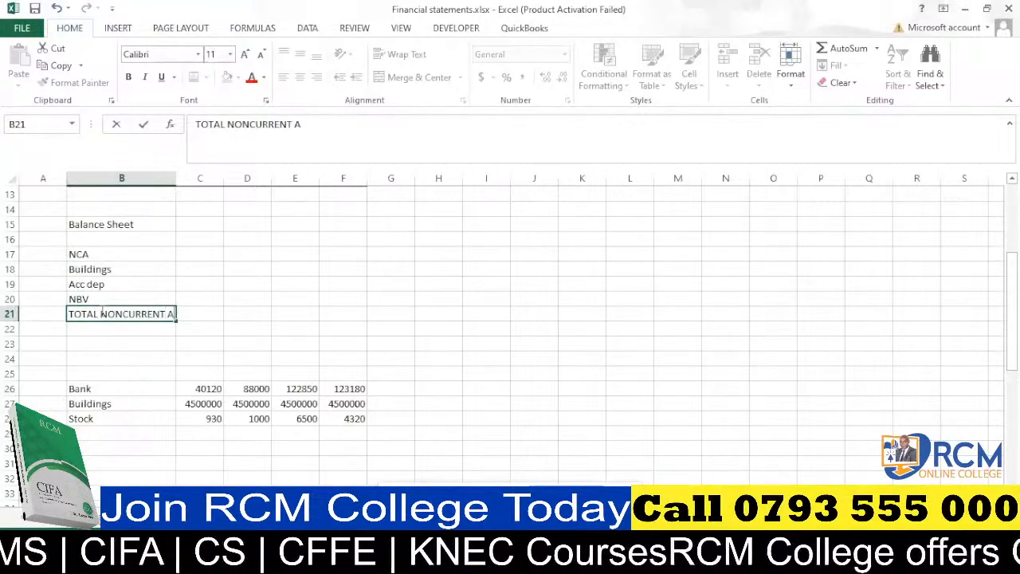
pyautogui.write('SSETS')
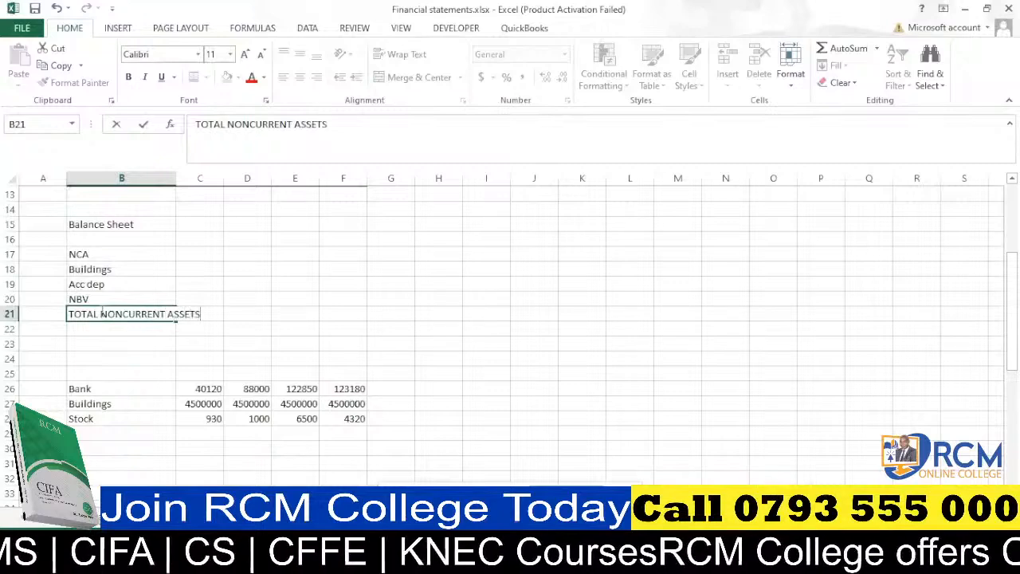
pyautogui.doubleClick(176, 177)
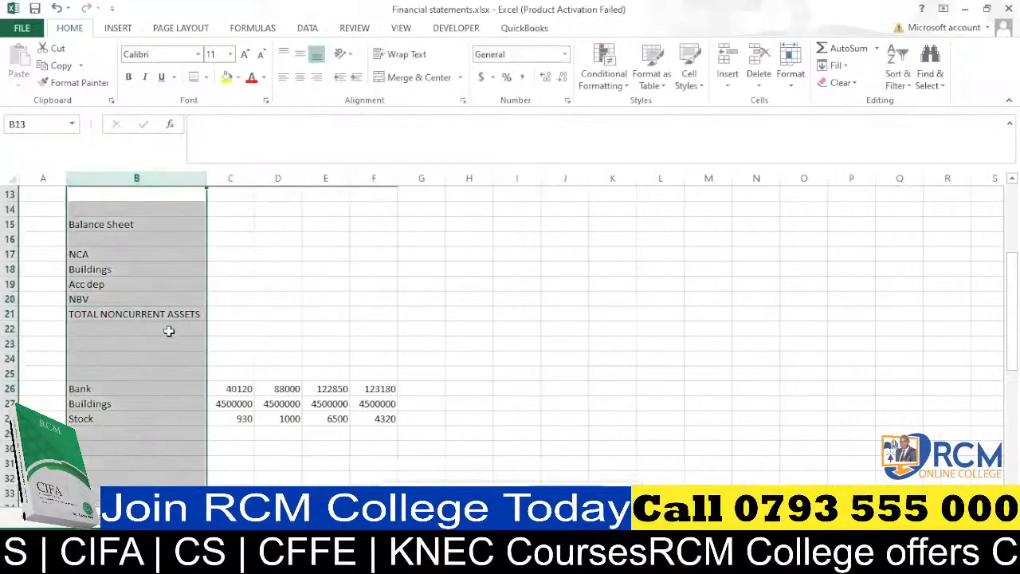
pyautogui.click(230, 316)
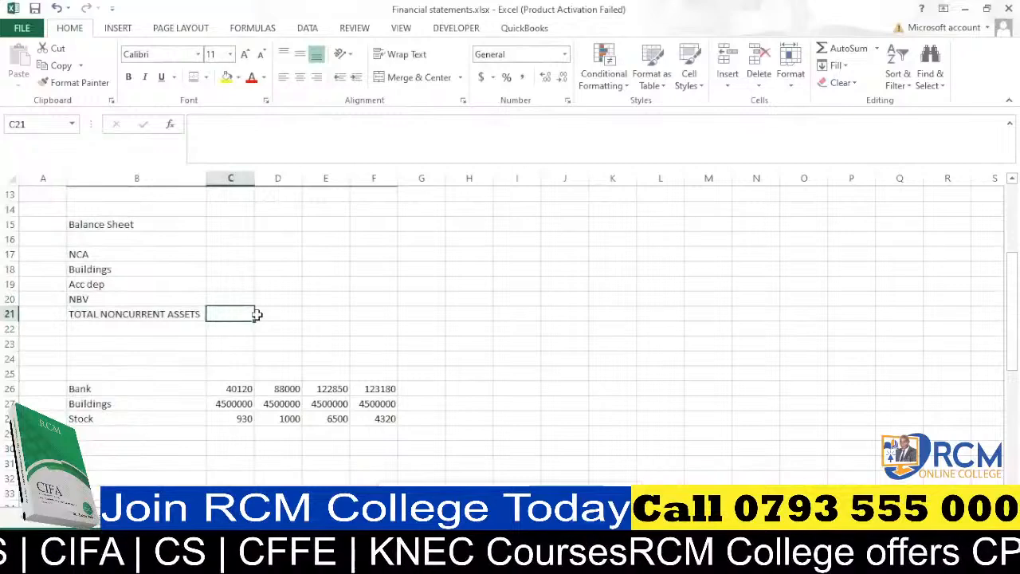
pyautogui.write('=')
pyautogui.press('BackSpace')
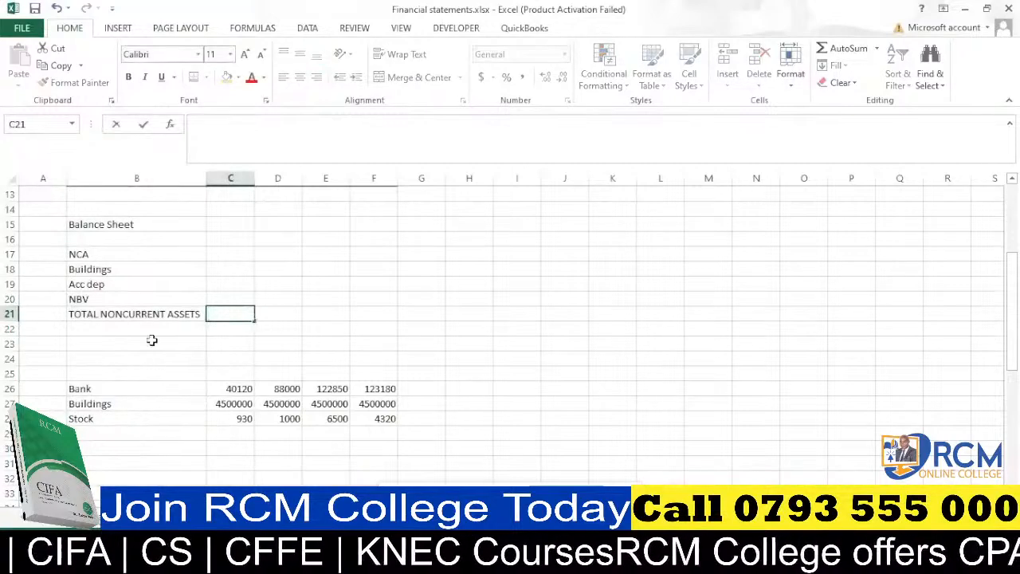
# Enter "current assets" in B23 as the current assets heading.
pyautogui.click(108, 341)
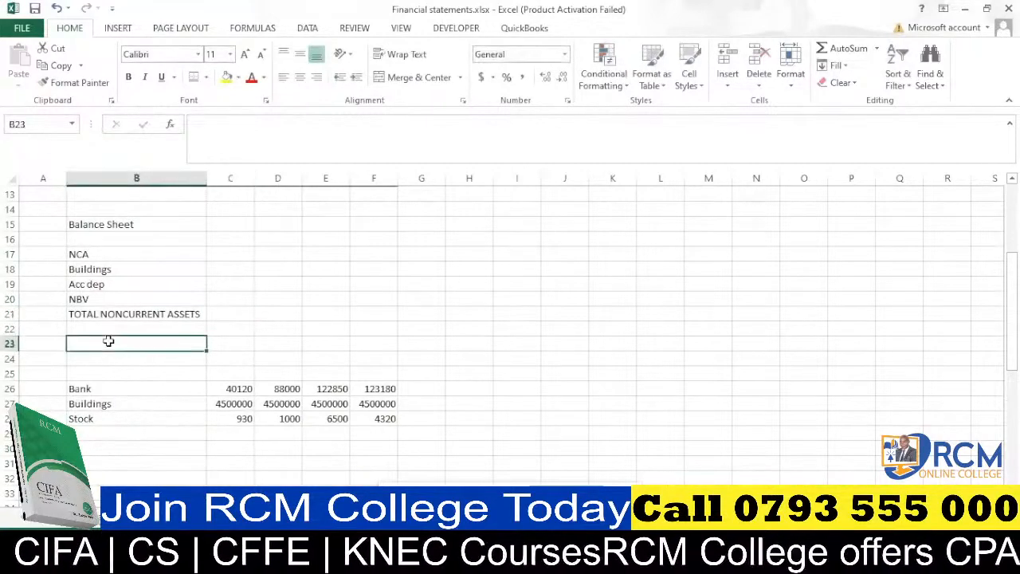
pyautogui.write('curre')
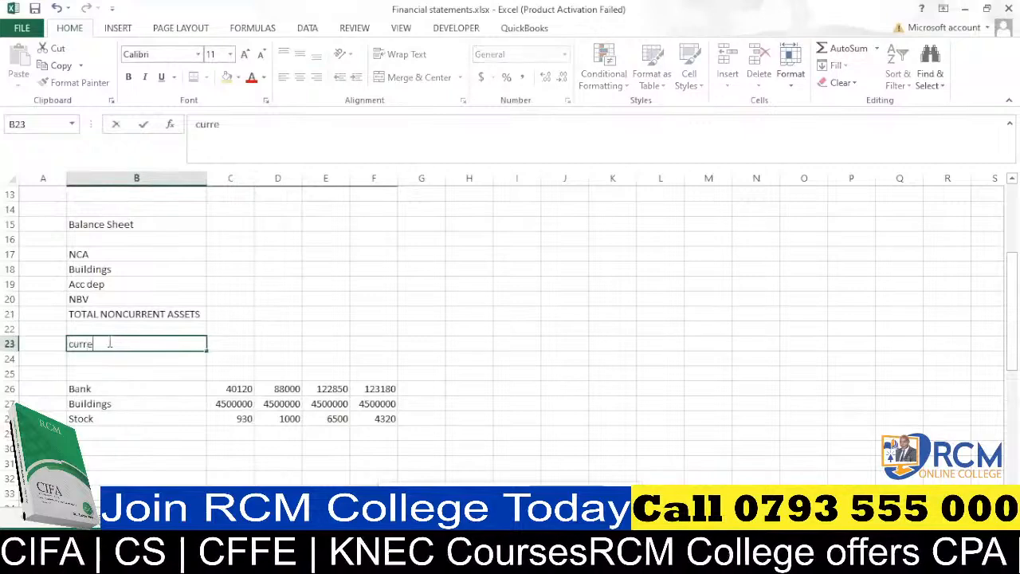
pyautogui.write('nt ass')
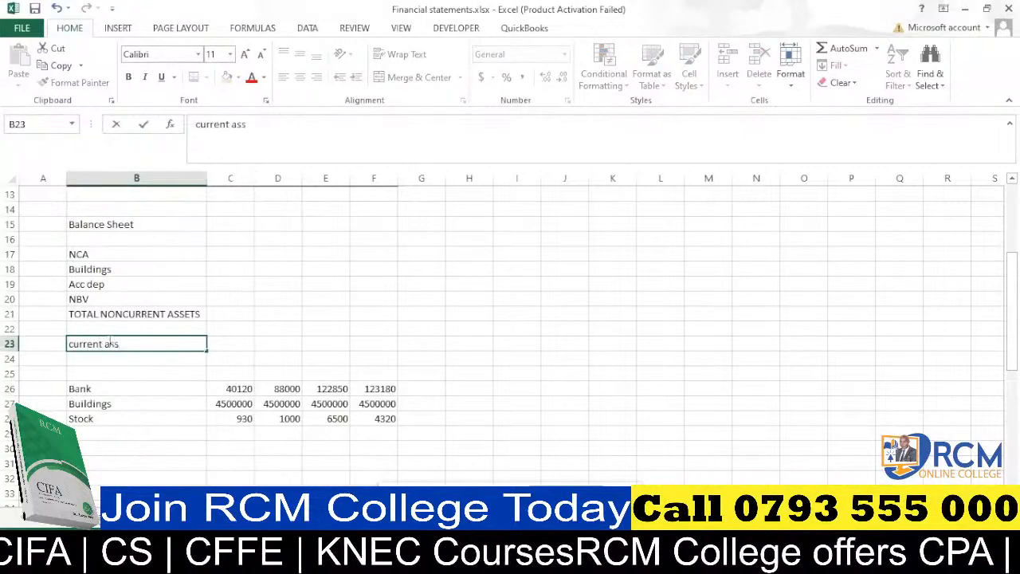
pyautogui.write('ets')
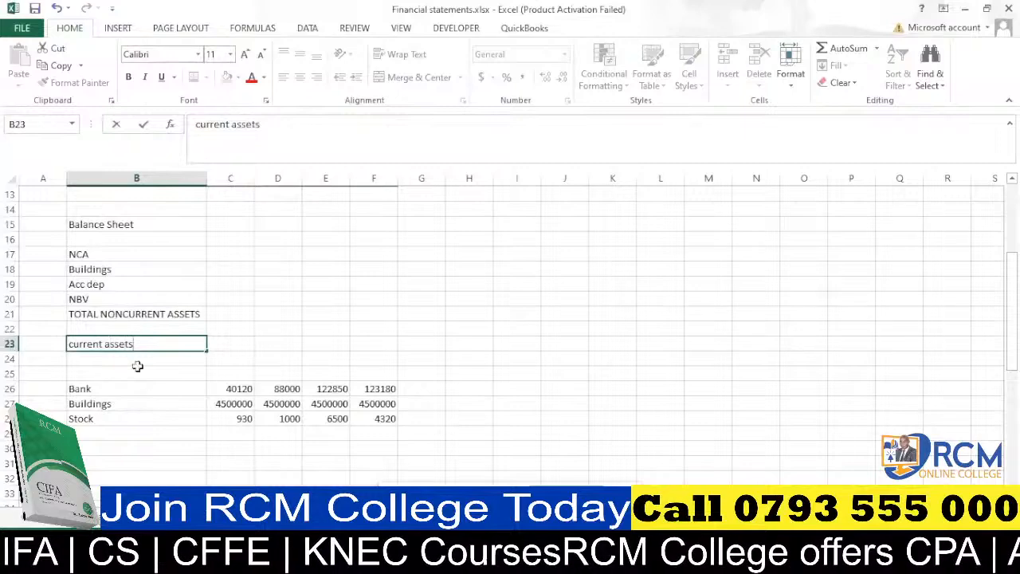
pyautogui.click(136, 364)
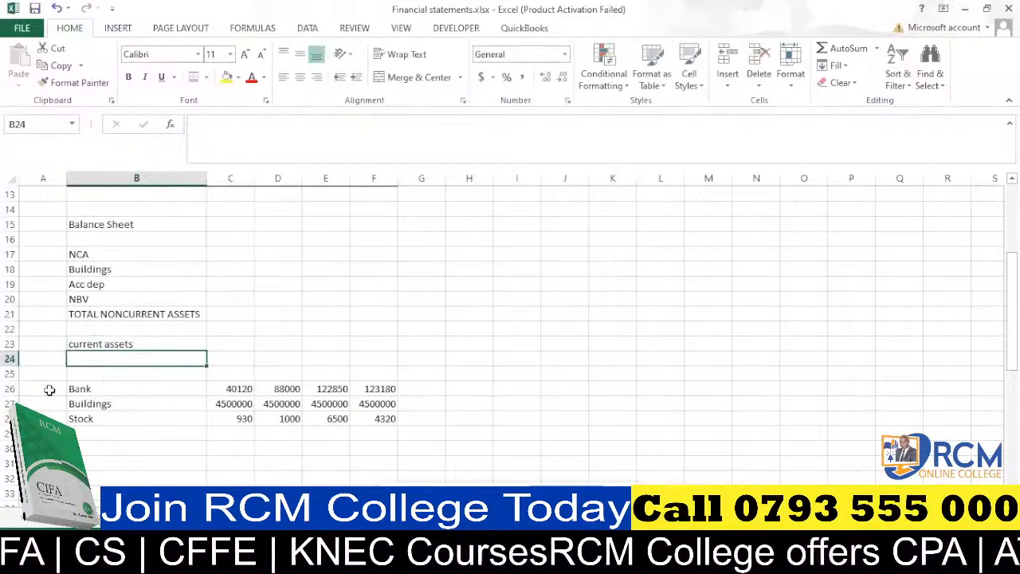
# Delete the two blank rows between the current assets heading and the Bank row.
pyautogui.click(8, 373)
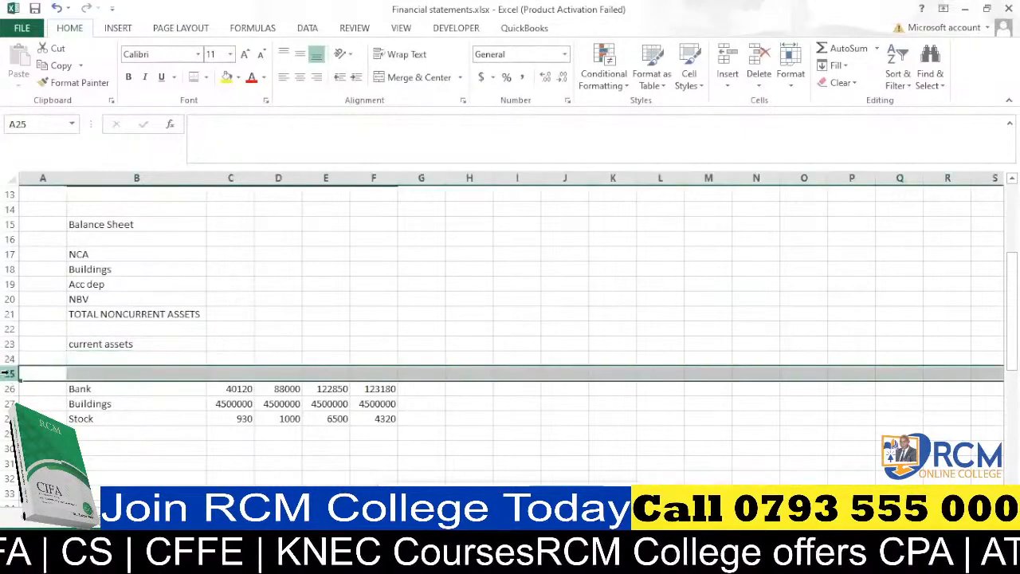
pyautogui.hotkey('ctrl', '-')
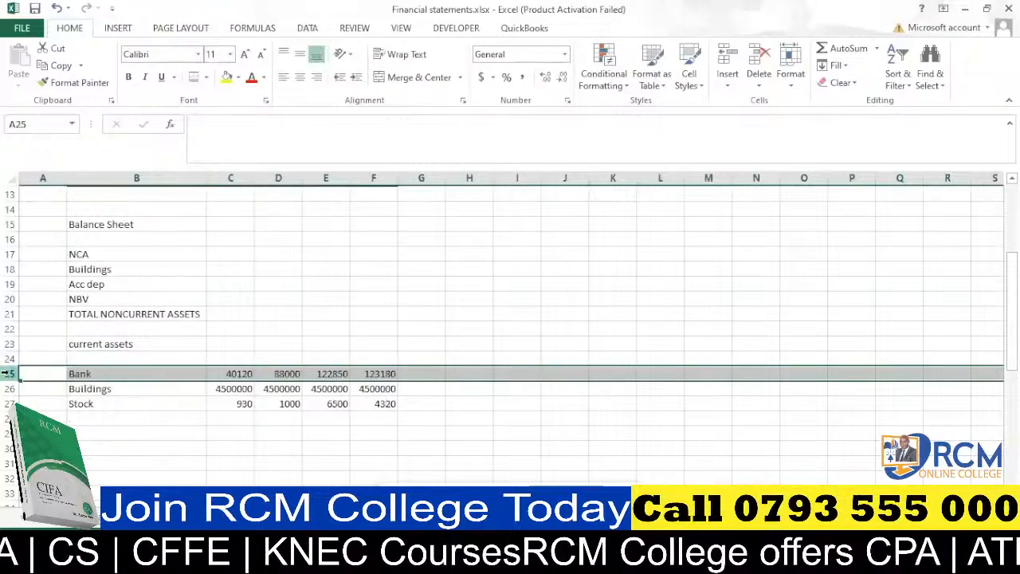
pyautogui.press('Up')
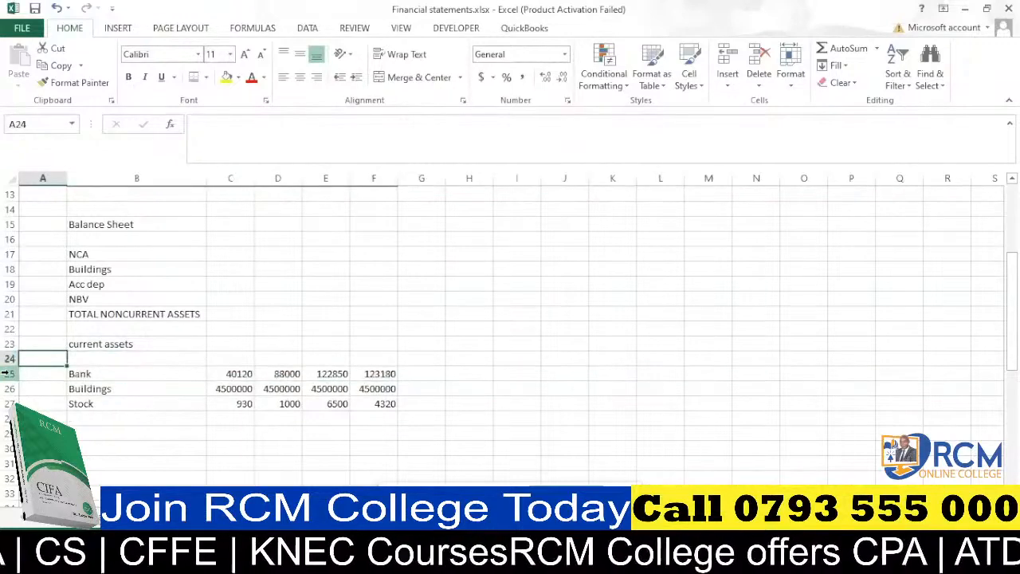
pyautogui.click(8, 358)
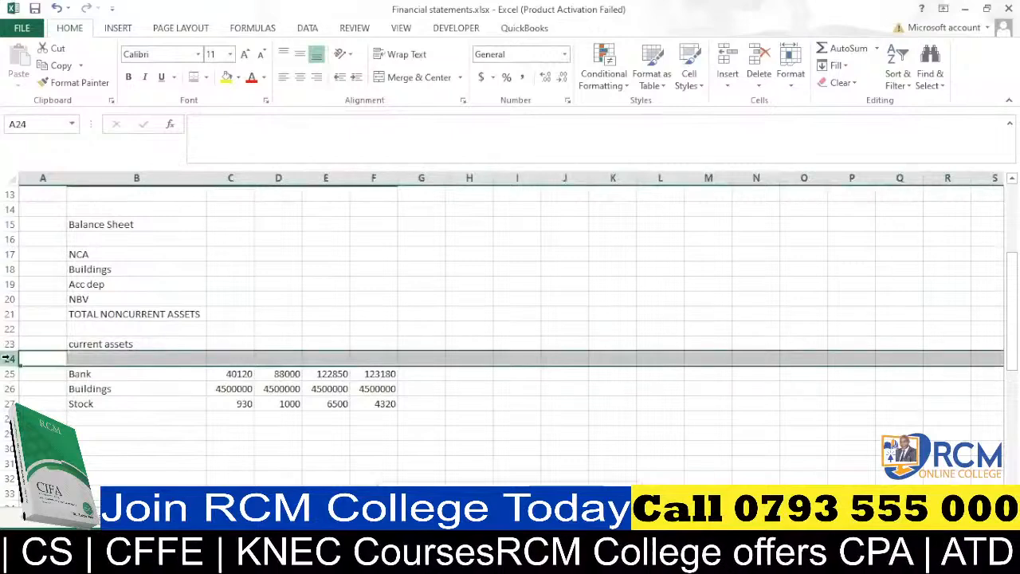
pyautogui.hotkey('ctrl', '-')
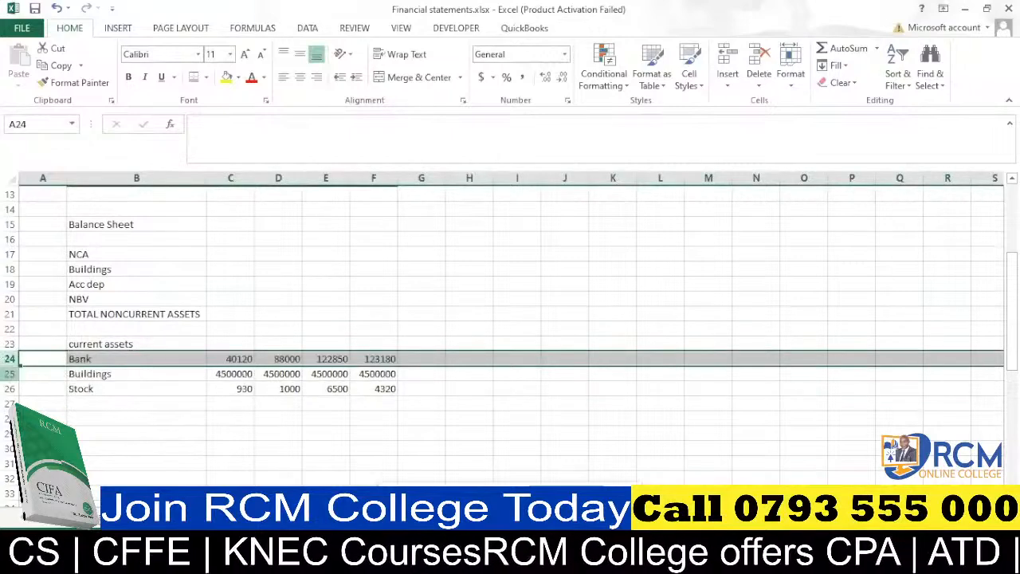
# Delete the Buildings row from the current assets list.
pyautogui.click(7, 374)
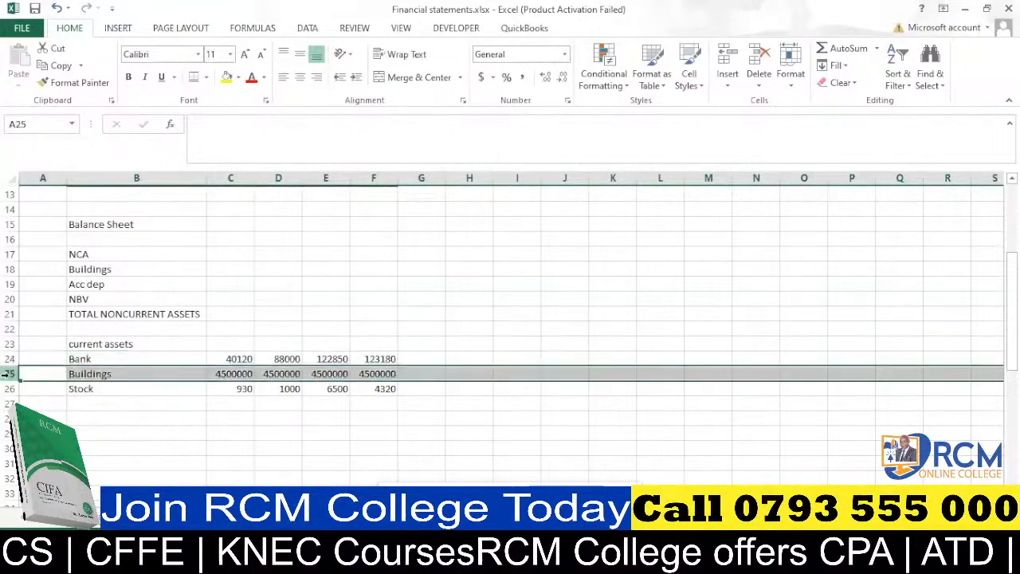
pyautogui.click(88, 369)
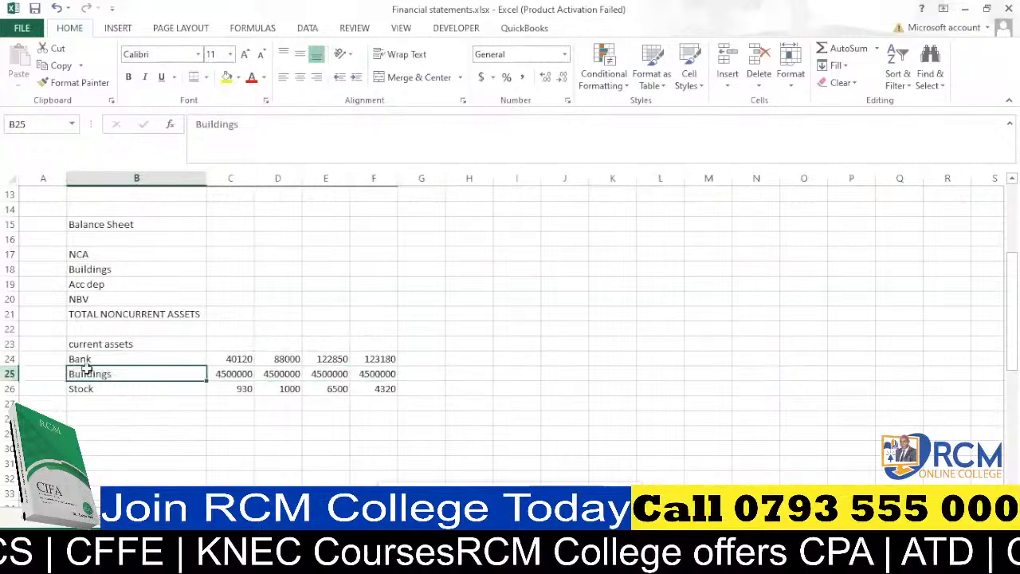
pyautogui.click(8, 374)
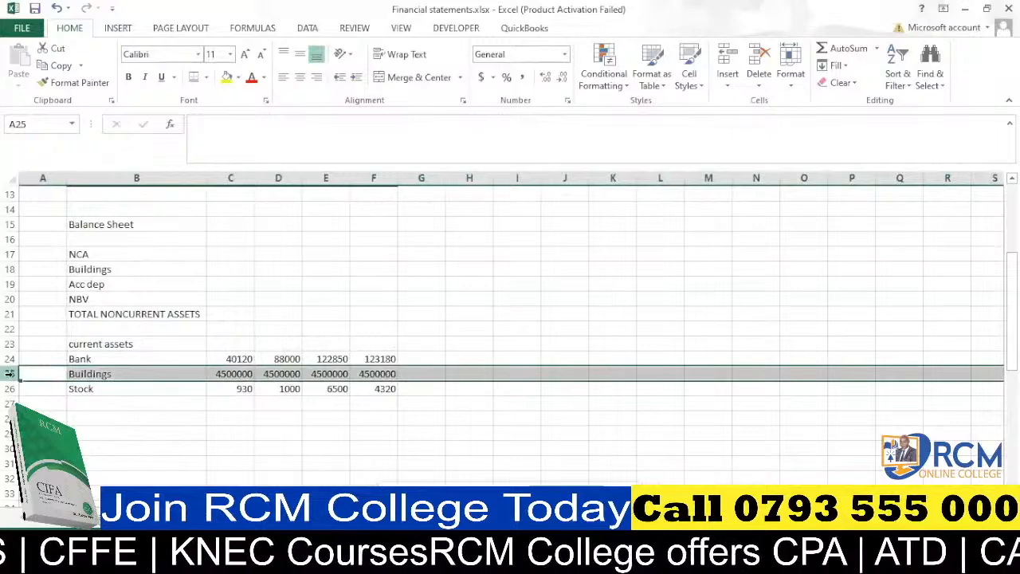
pyautogui.hotkey('ctrl', '-')
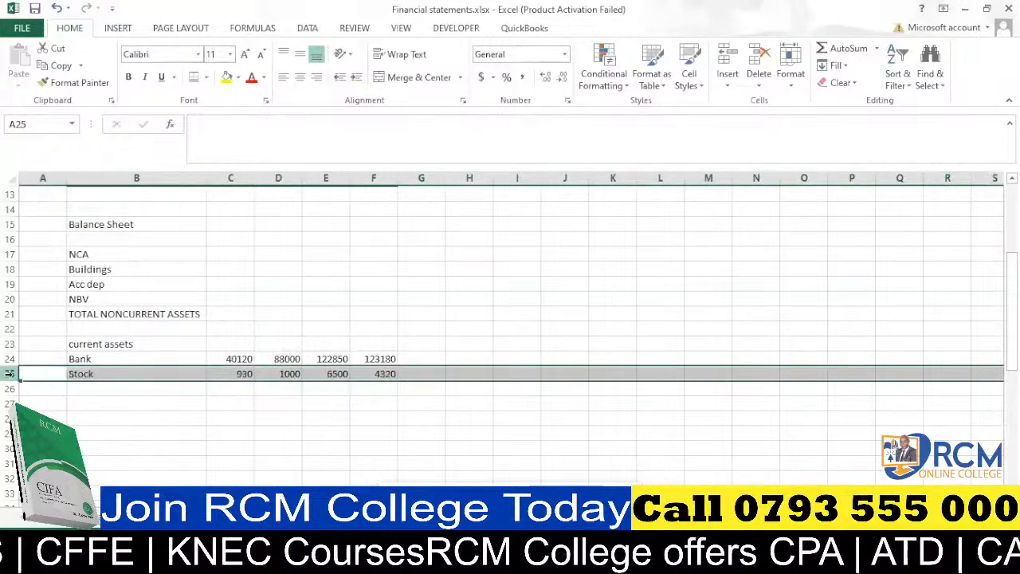
# Enter "TOTAL CURRENT ASSETS" in B26 below the Stock row.
pyautogui.click(130, 389)
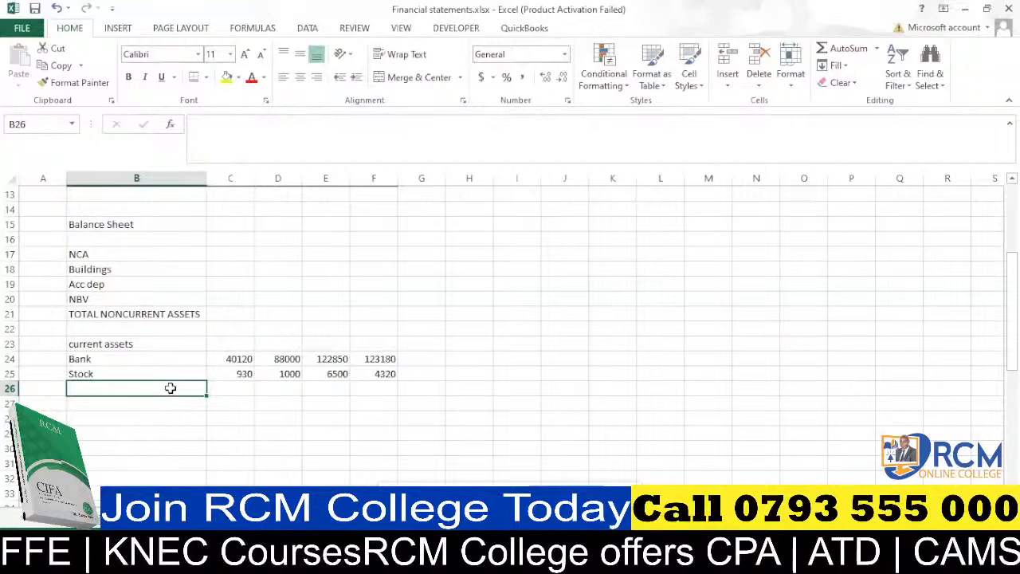
pyautogui.write('TOTAL')
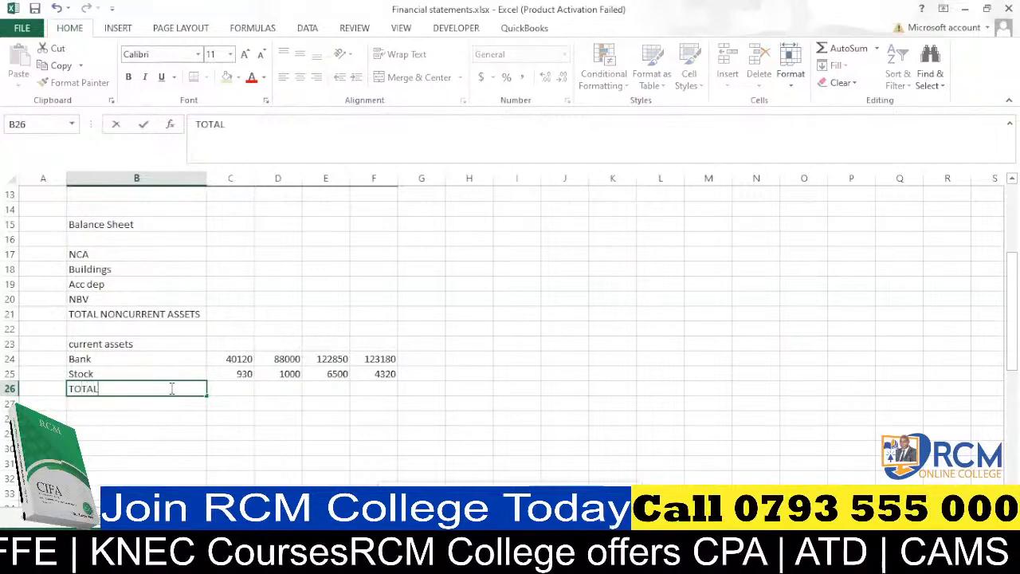
pyautogui.write(' CURRENT')
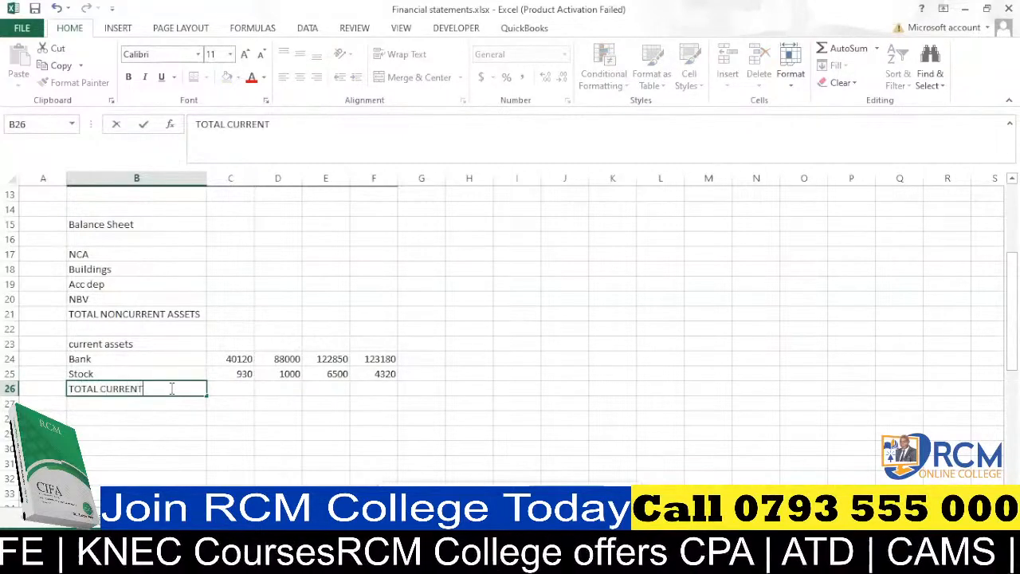
pyautogui.write(' ASSETS')
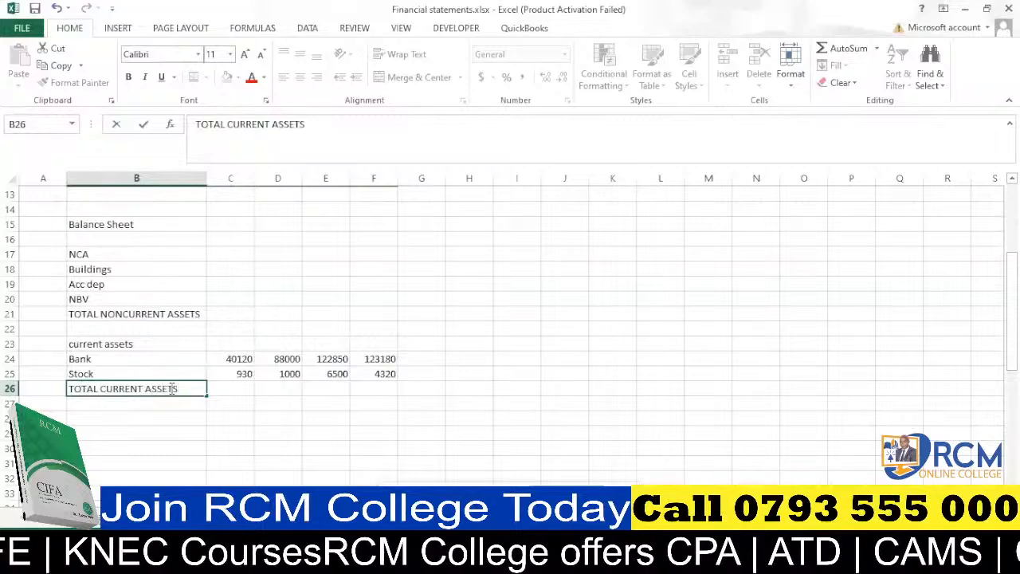
pyautogui.click(188, 419)
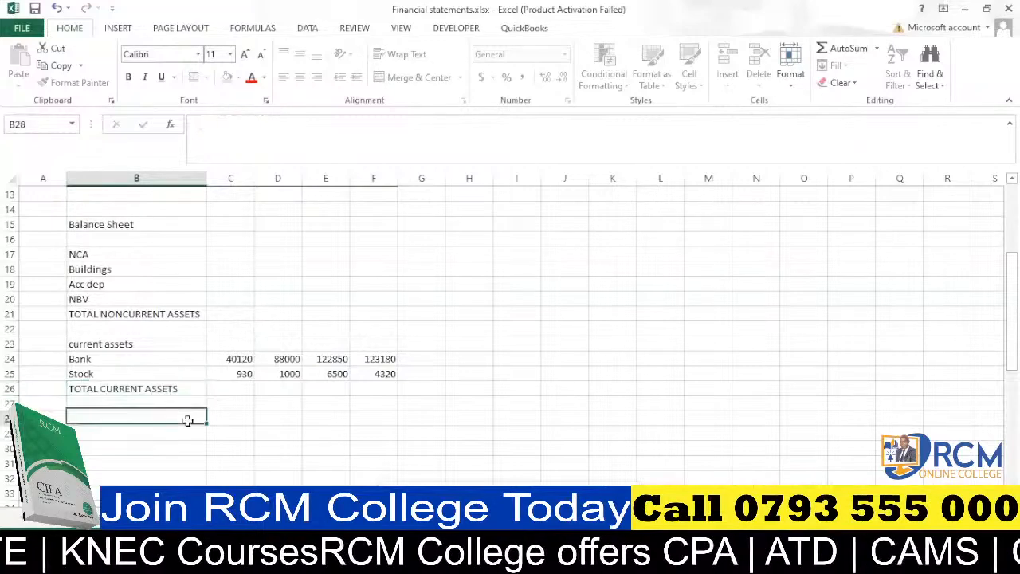
# Enter "TOTAL ASSETS" in B27 under the total current assets label.
pyautogui.click(106, 403)
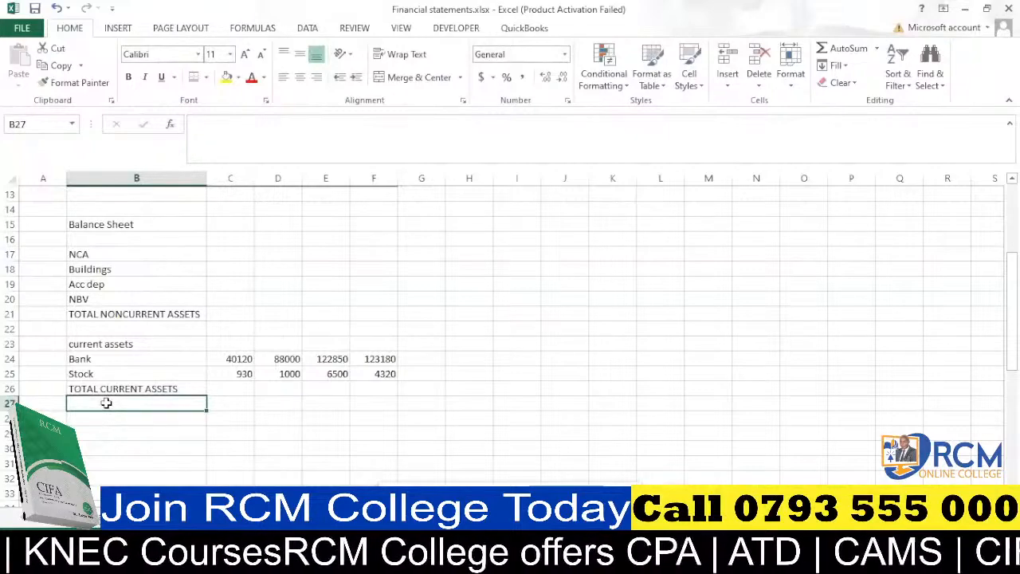
pyautogui.write('TOTAL')
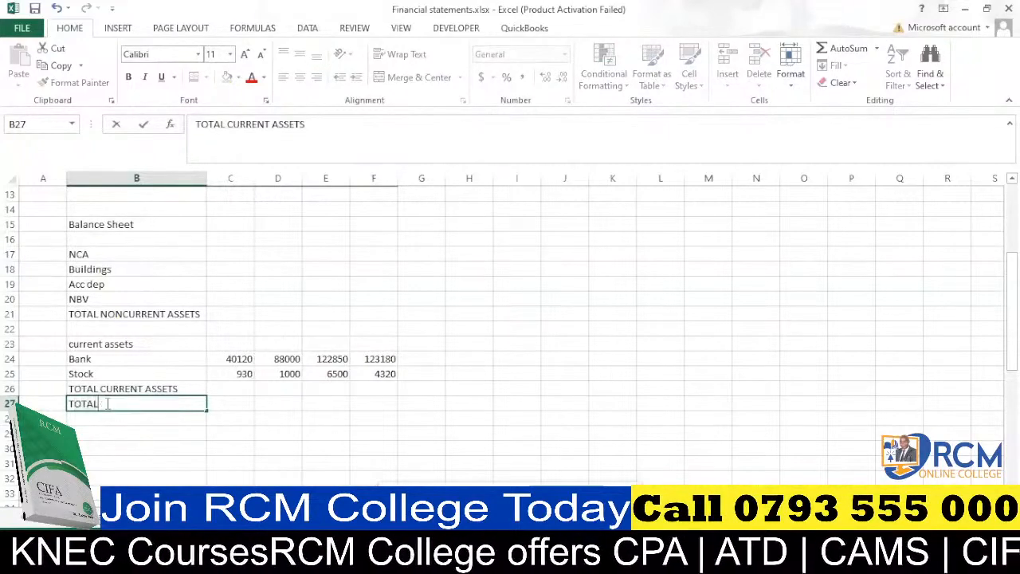
pyautogui.write(' ASSETS')
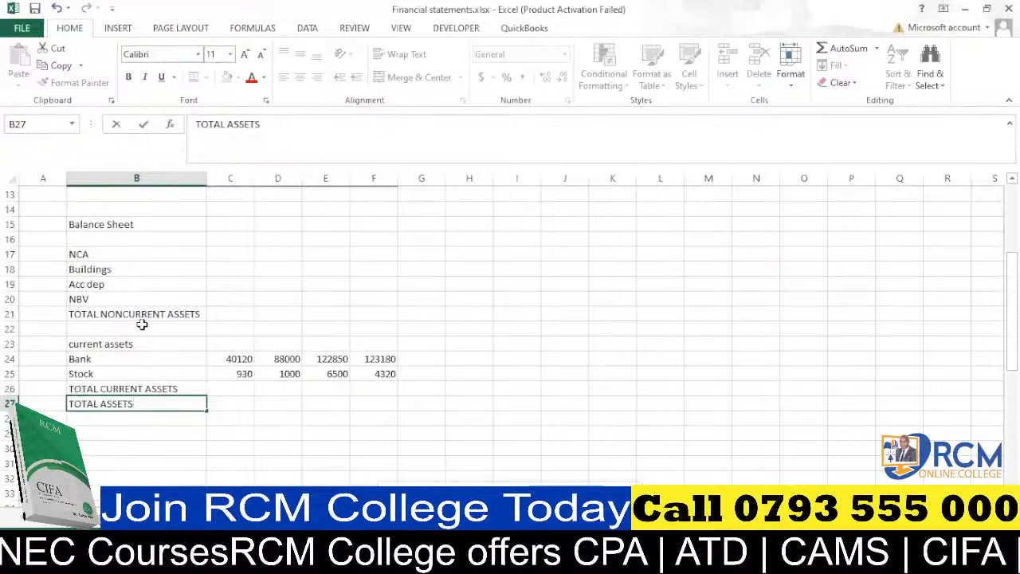
pyautogui.click(169, 437)
# Enter "FINANCED BY" in B29 as the financing section heading, correcting the lowercase letter.
pyautogui.write('FINANCED bY')
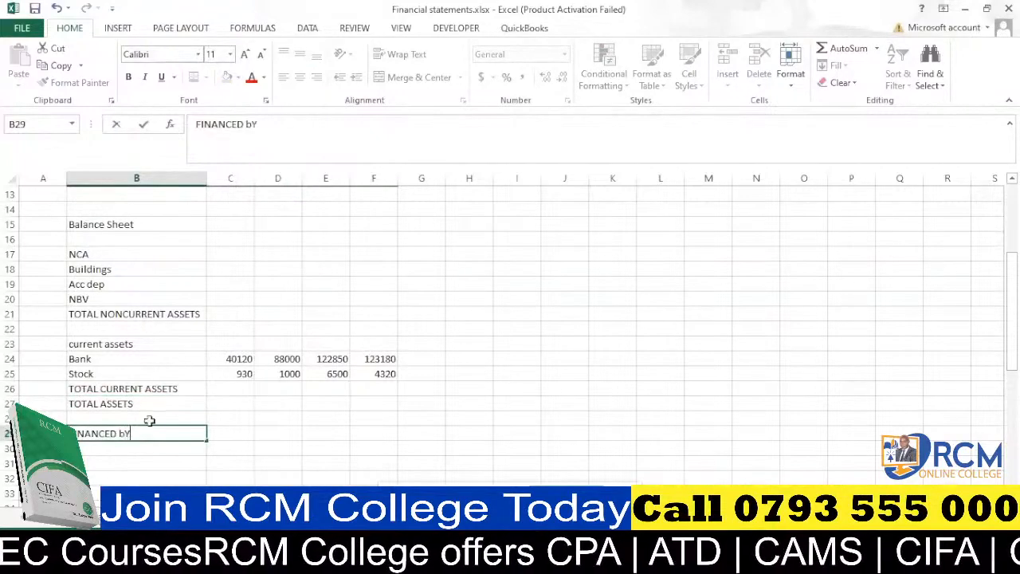
pyautogui.press('BackSpace')
pyautogui.press('BackSpace')
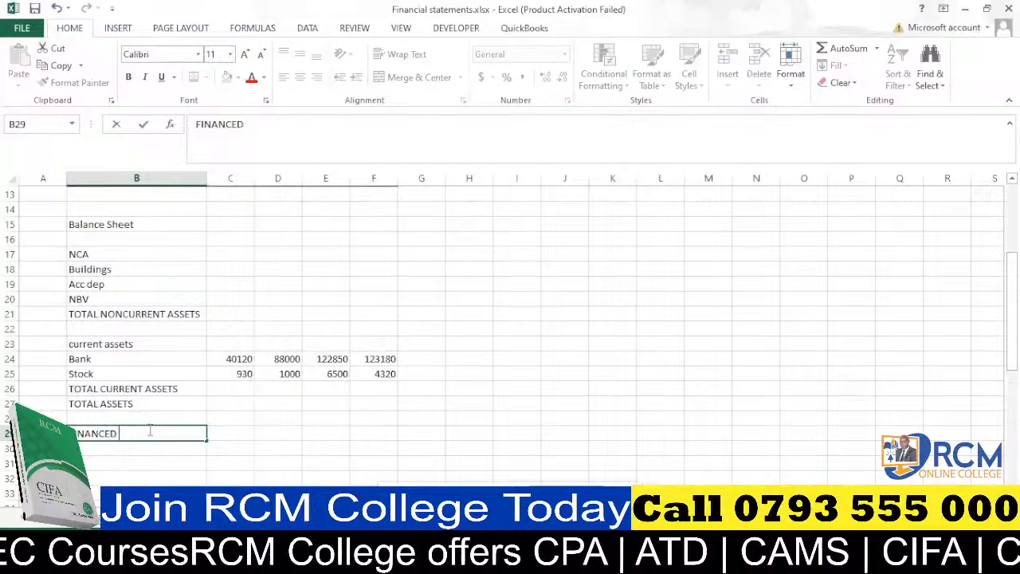
pyautogui.write('BY')
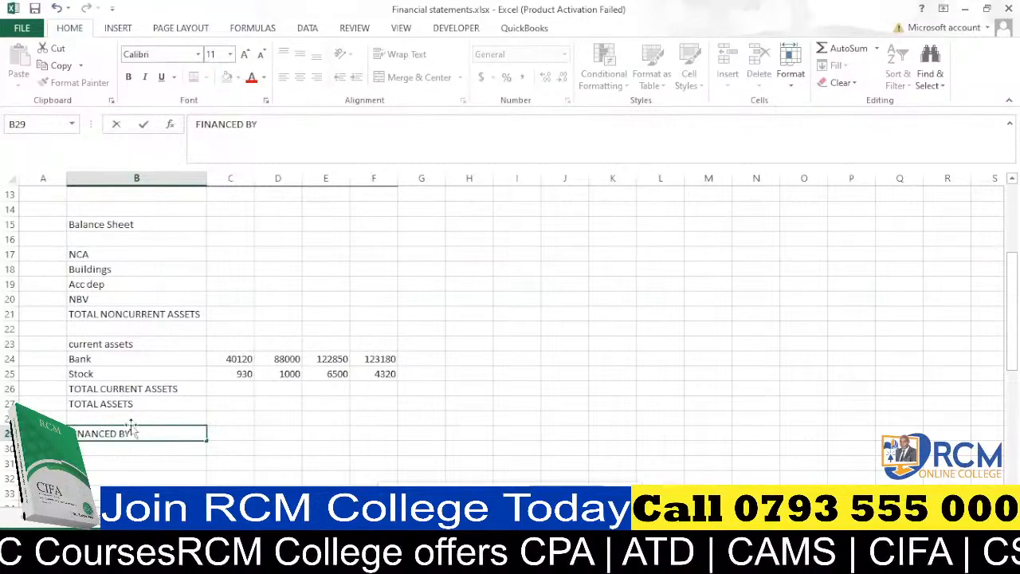
pyautogui.click(140, 454)
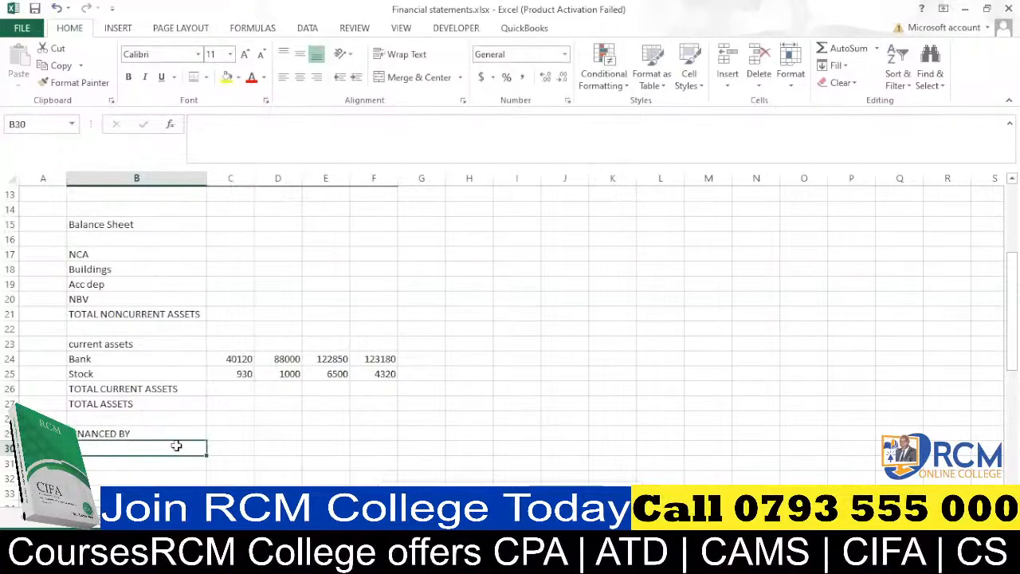
# Enter "Capital" in B30 under the financing heading.
pyautogui.write('C')
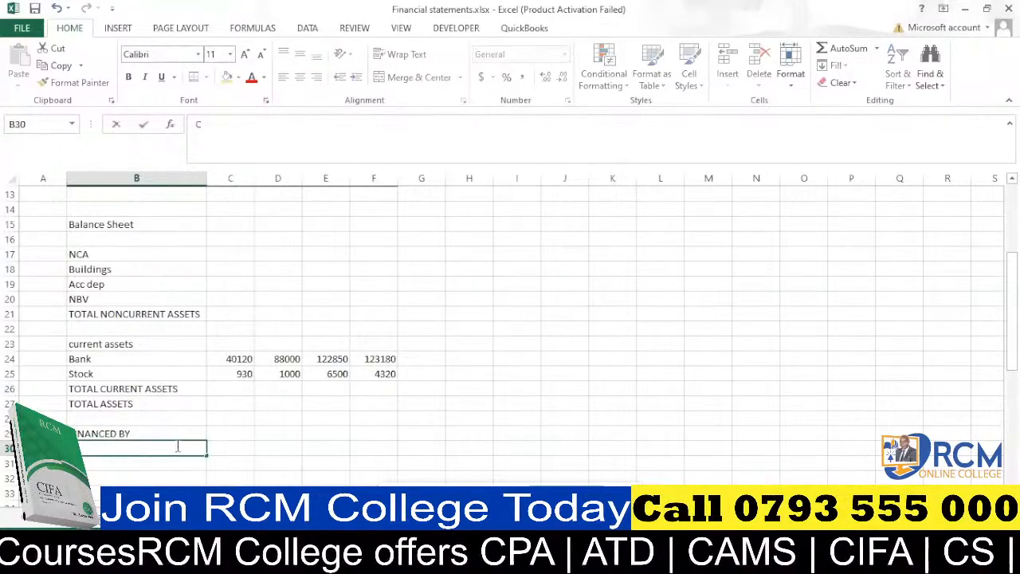
pyautogui.write('apital')
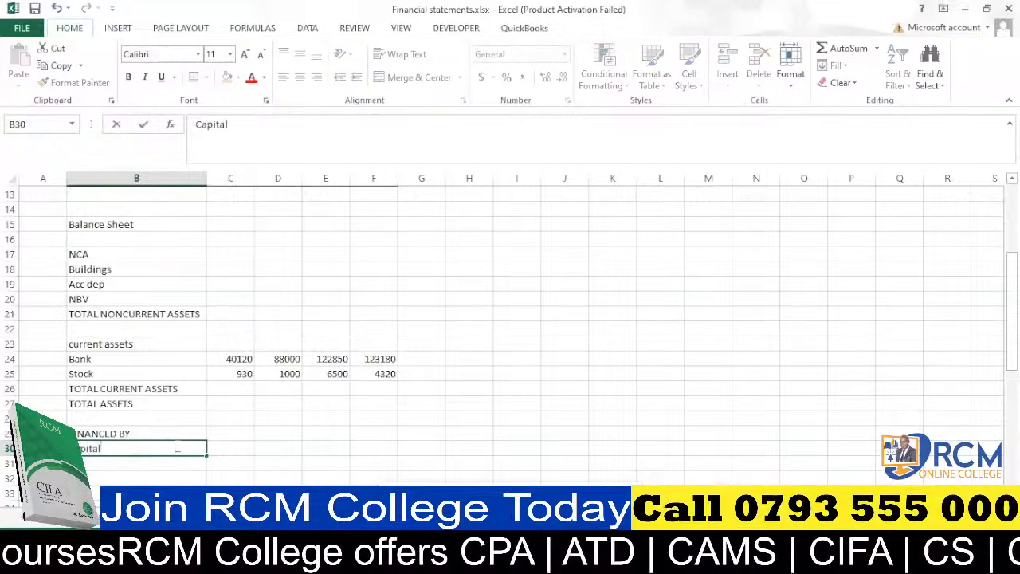
pyautogui.press('Return')
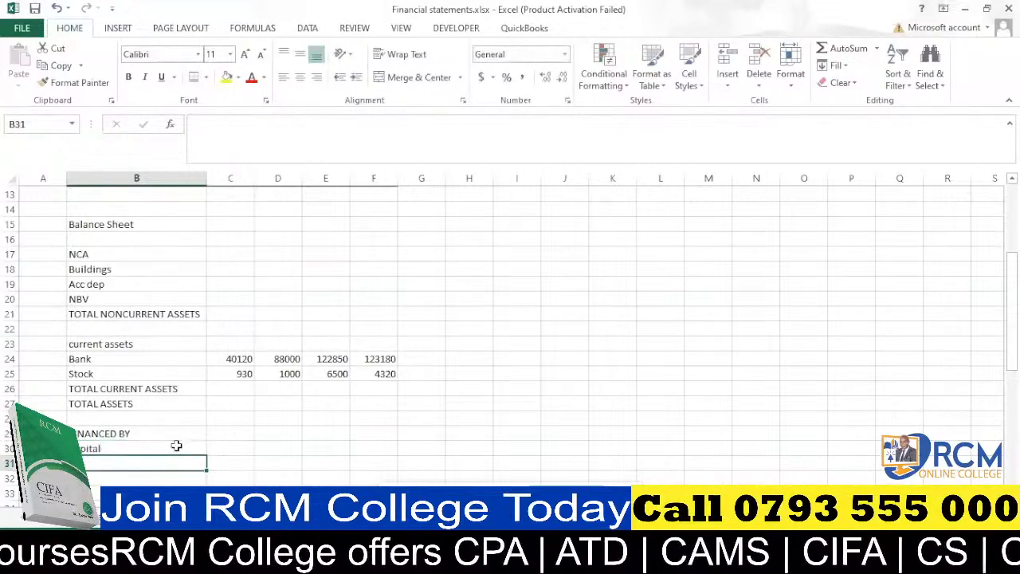
# Enter "Retained earnings c/d" in B31, correcting the spelling of earnings.
pyautogui.write('reta')
pyautogui.press('BackSpace')
pyautogui.press('BackSpace')
pyautogui.press('BackSpace')
pyautogui.press('BackSpace')
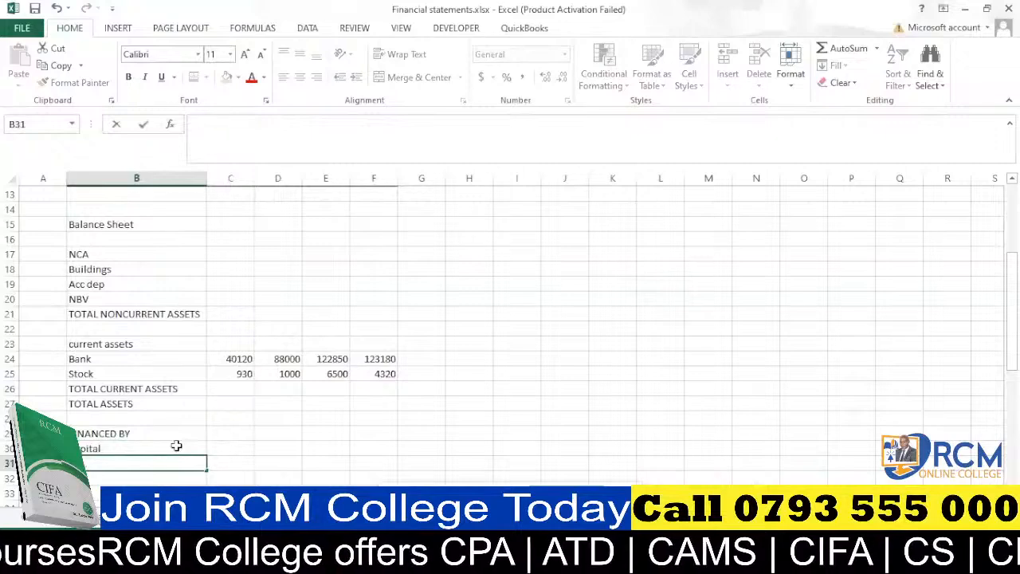
pyautogui.write('Re')
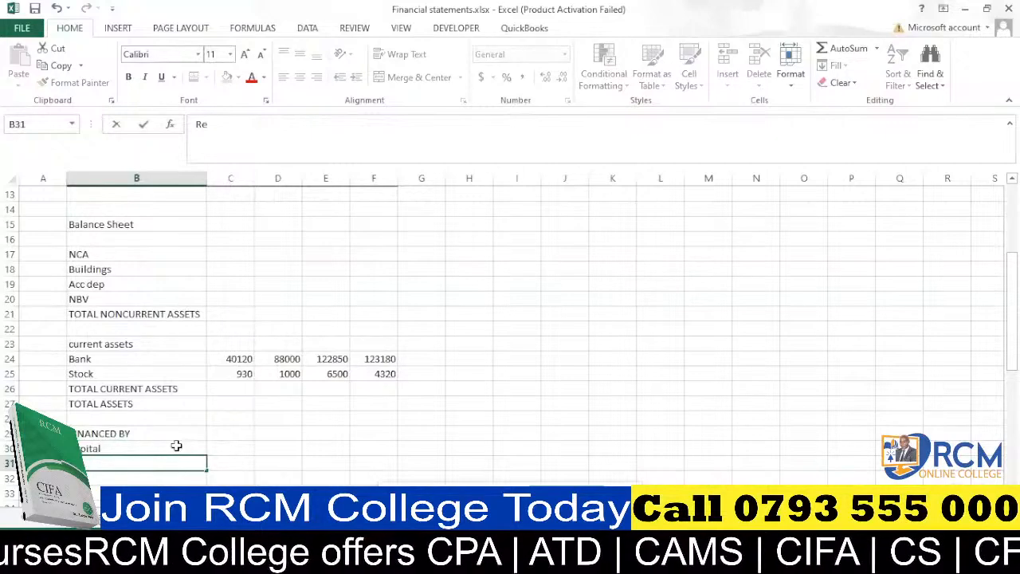
pyautogui.write('tained')
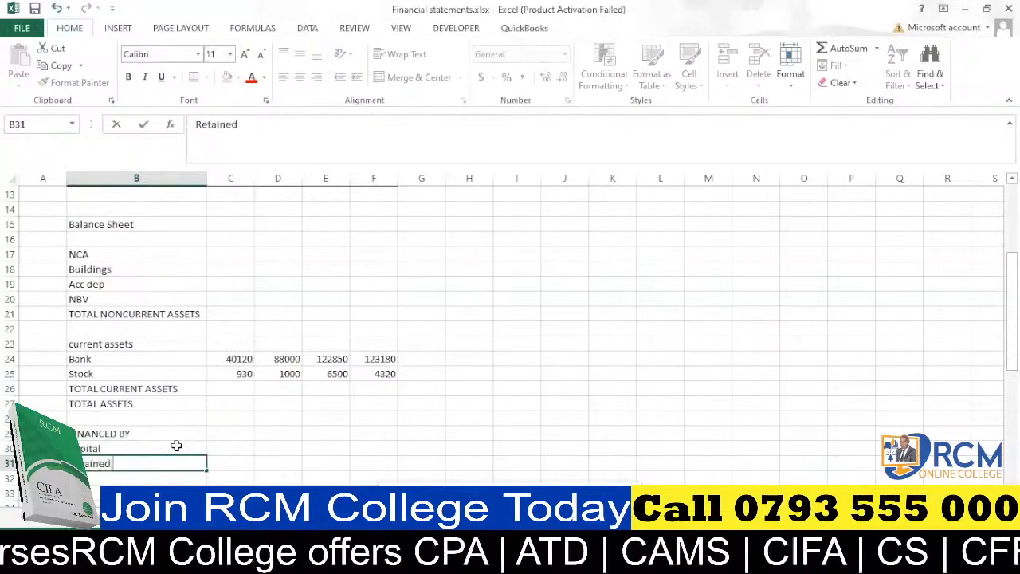
pyautogui.write(' eranim')
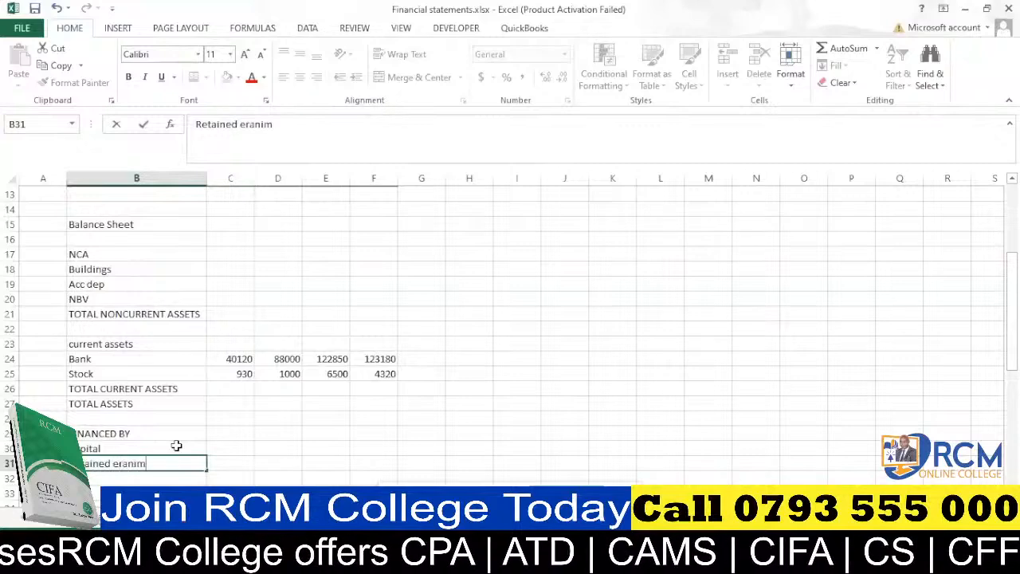
pyautogui.press('BackSpace')
pyautogui.press('BackSpace')
pyautogui.write('ings')
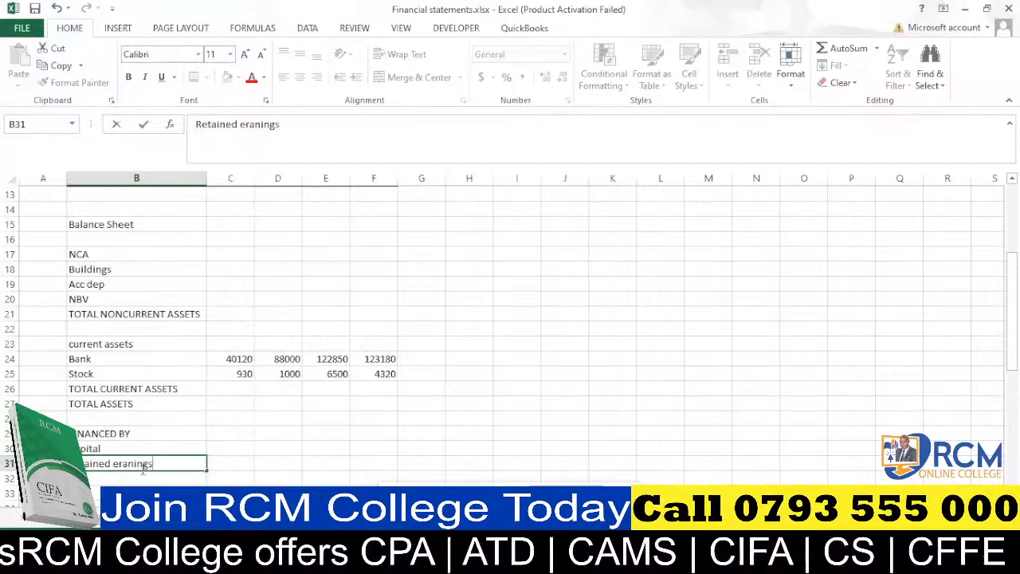
pyautogui.click(120, 464)
pyautogui.write('e')
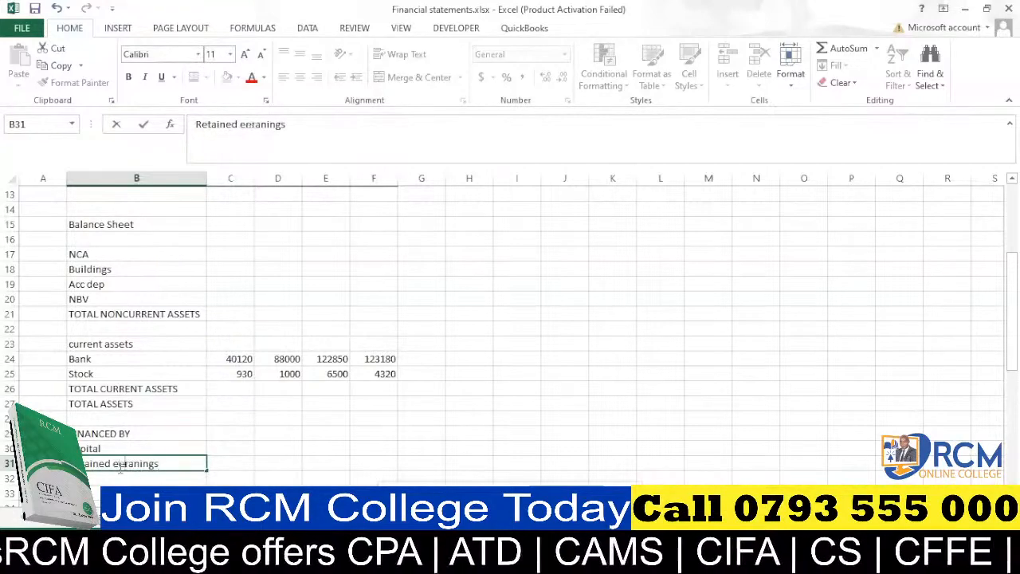
pyautogui.press('BackSpace')
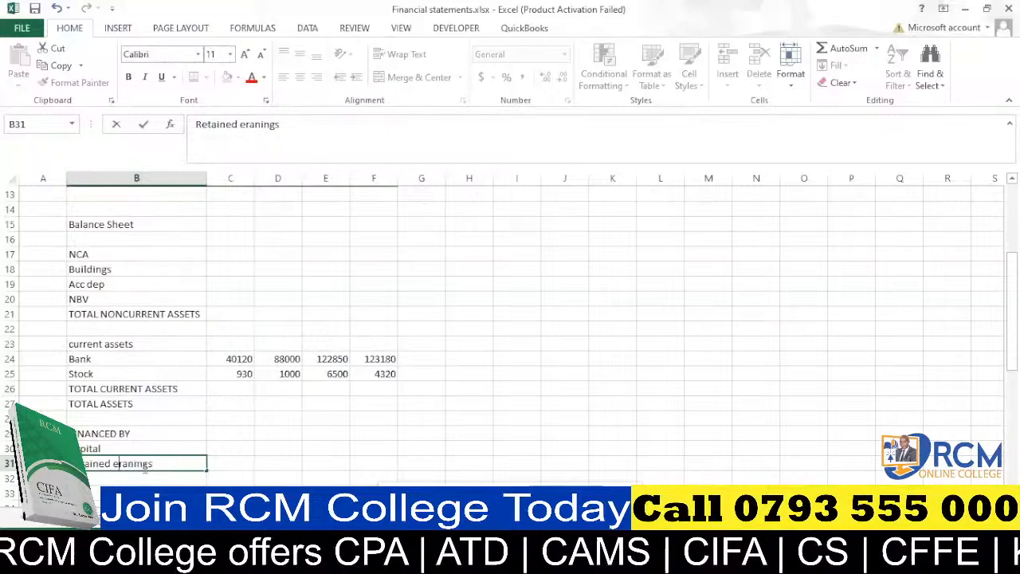
pyautogui.write('a')
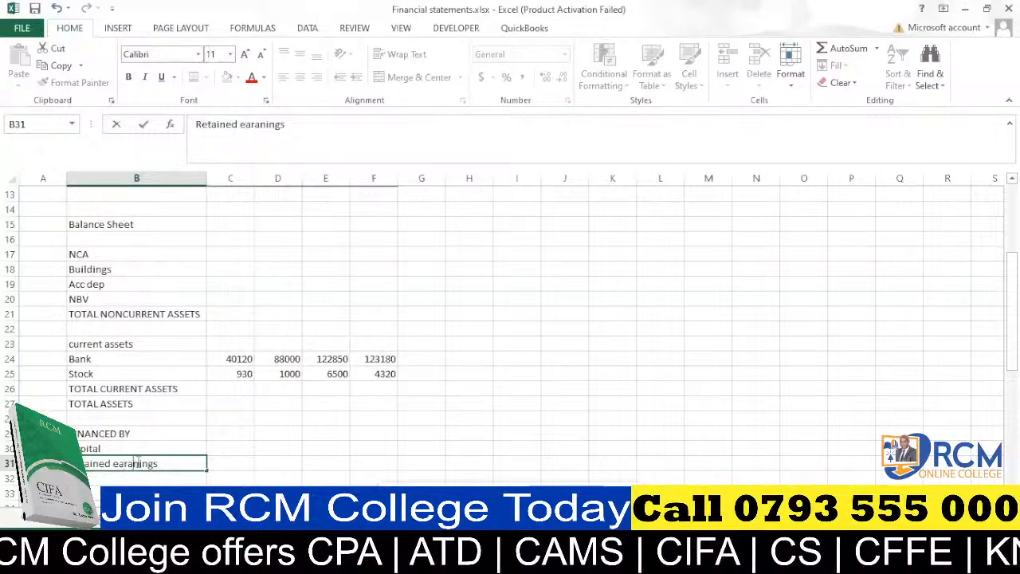
pyautogui.press('BackSpace')
pyautogui.press('End')
pyautogui.write('c')
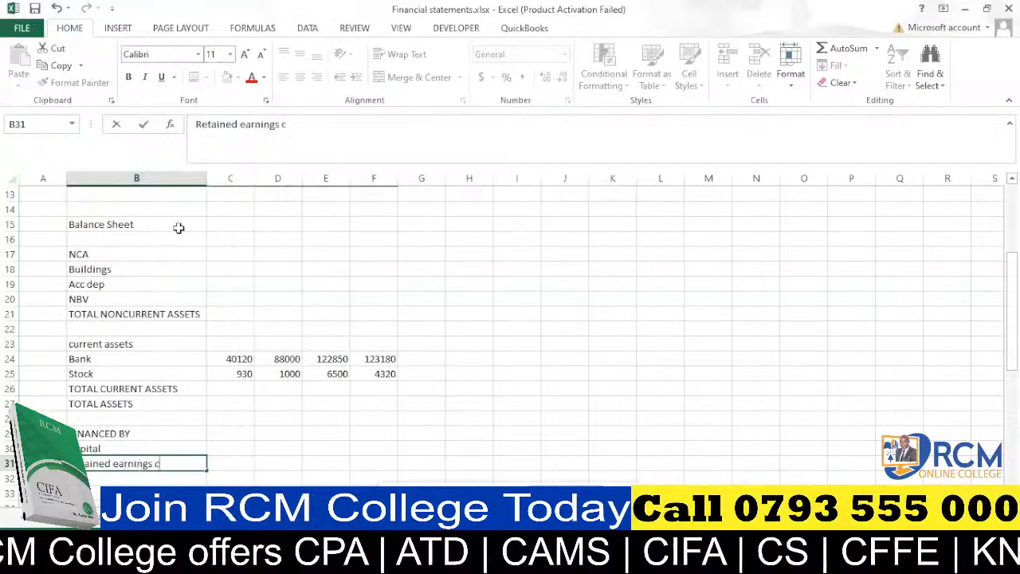
pyautogui.write('/d')
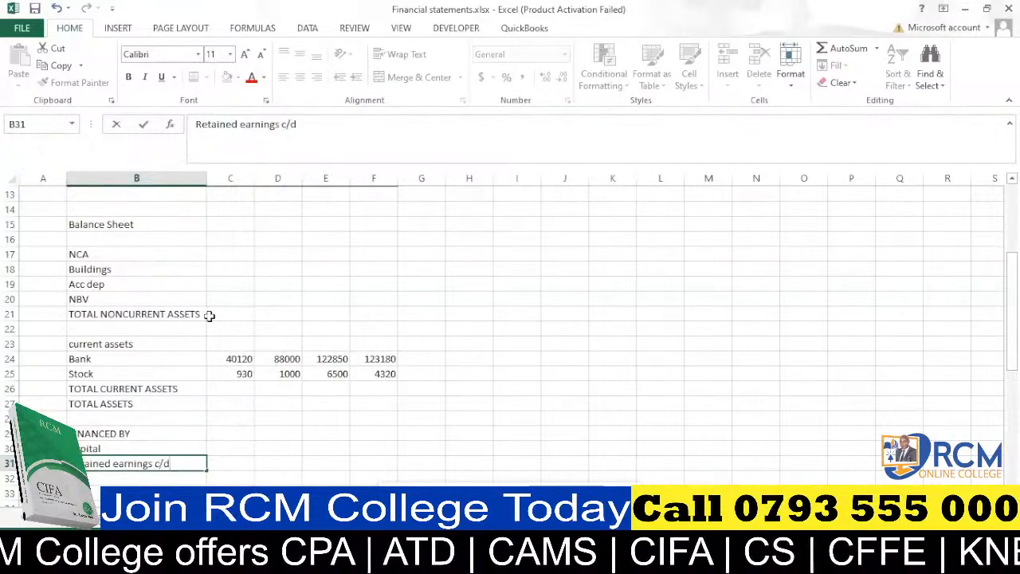
pyautogui.click(194, 422)
# Clear the Capital label from B30.
pyautogui.scroll(-2, 192, 428)
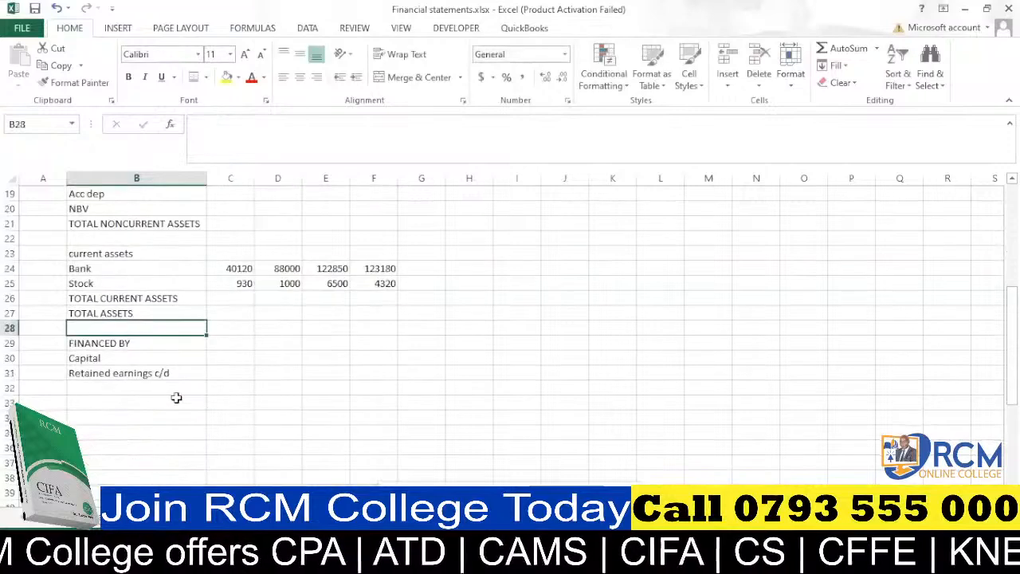
pyautogui.click(112, 358)
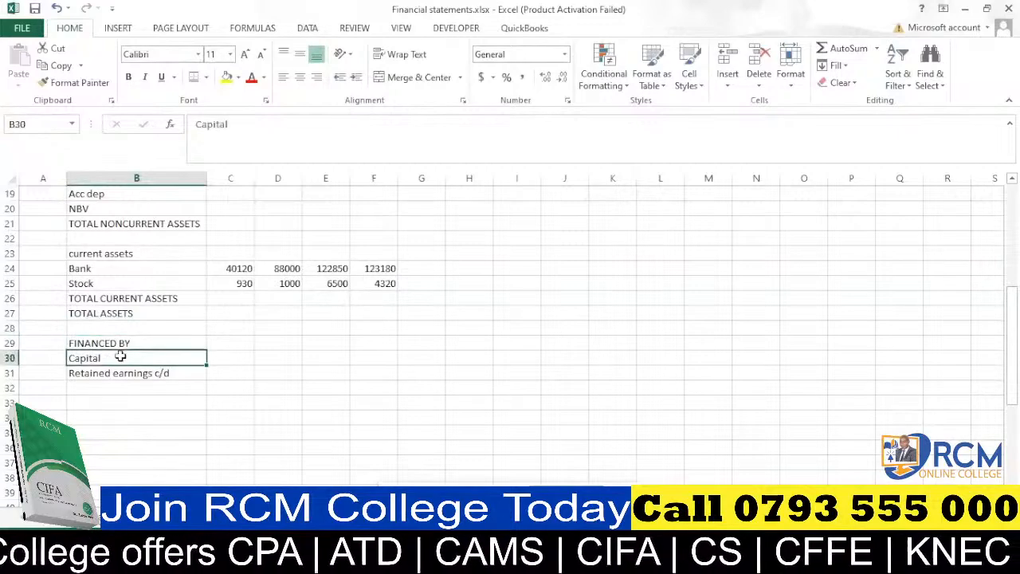
pyautogui.press('Delete')
# Enter "TOTAL CAPITAL" in B32 in uppercase, replacing the lowercase version.
pyautogui.click(131, 386)
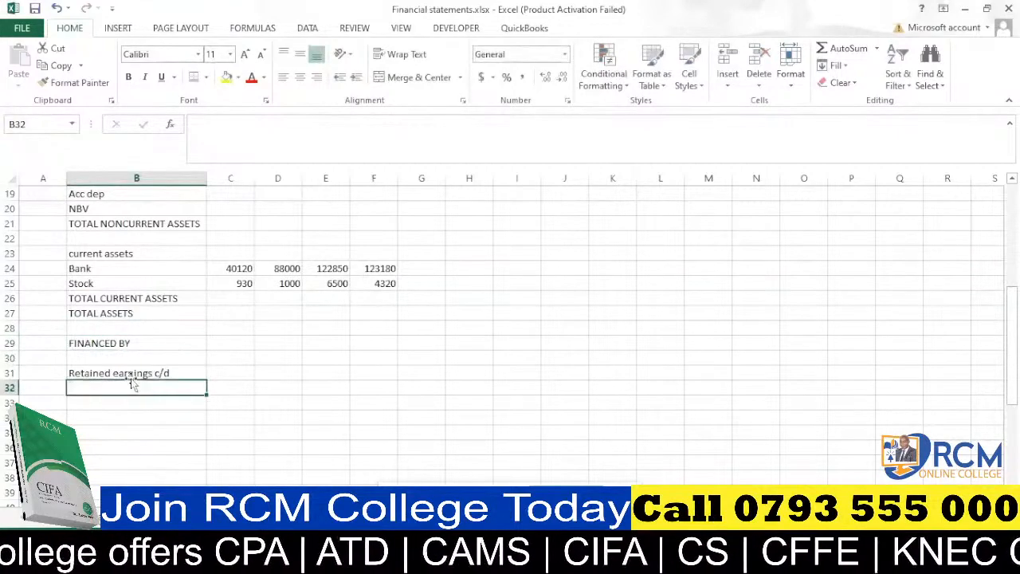
pyautogui.write('total ')
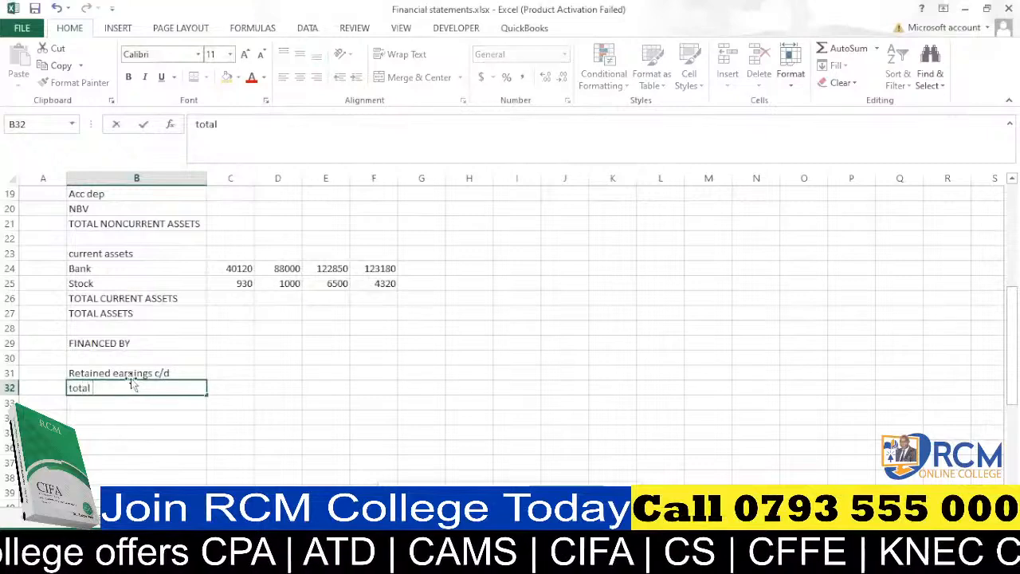
pyautogui.write('capita')
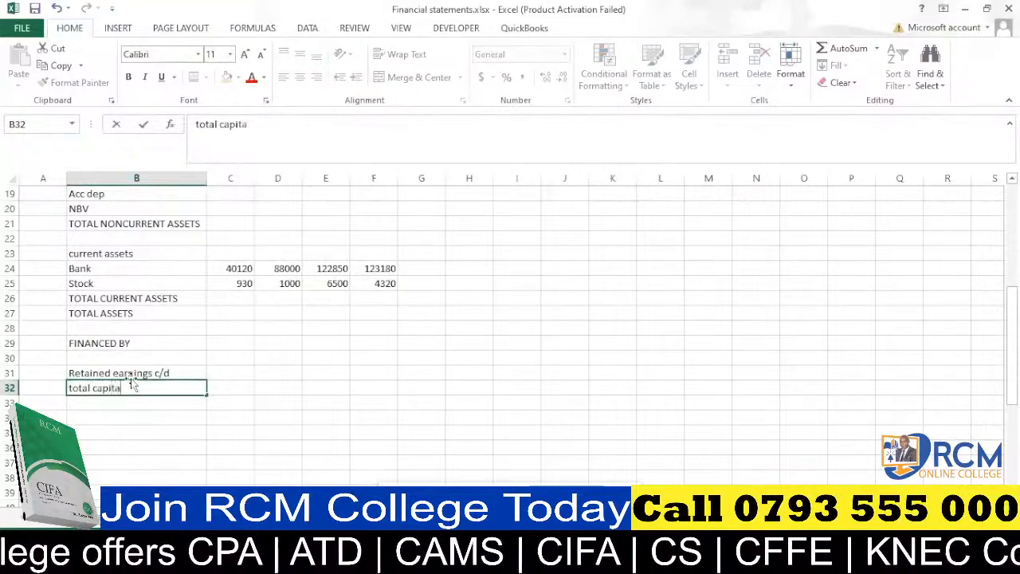
pyautogui.write('l')
pyautogui.click(119, 388)
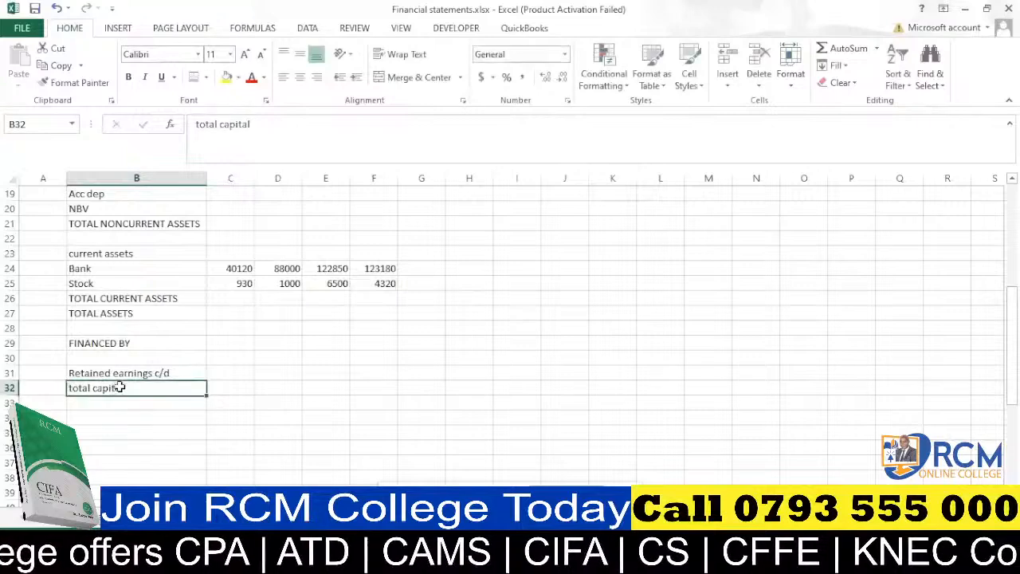
pyautogui.write('TOTA')
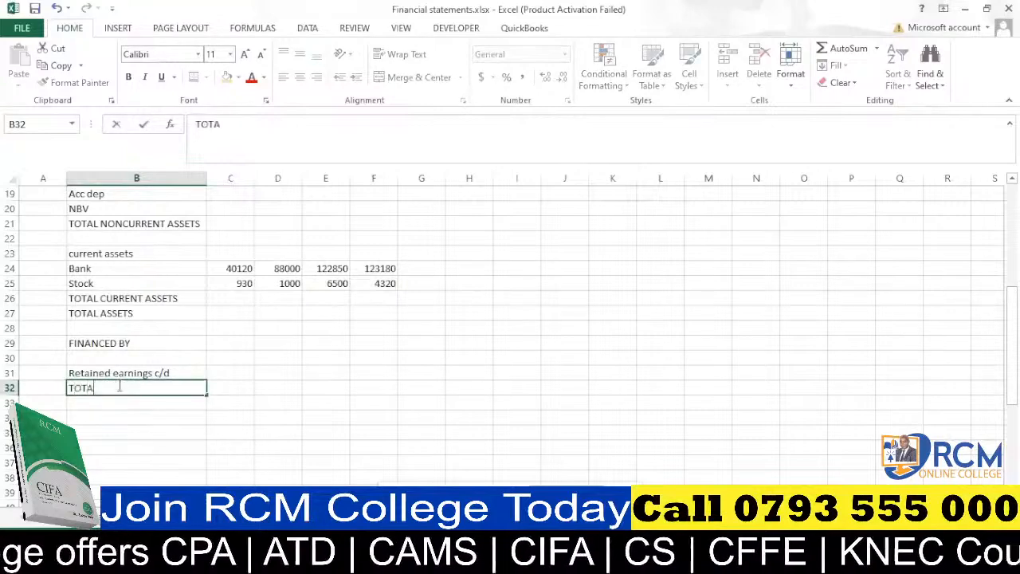
pyautogui.write('L CAPITAL')
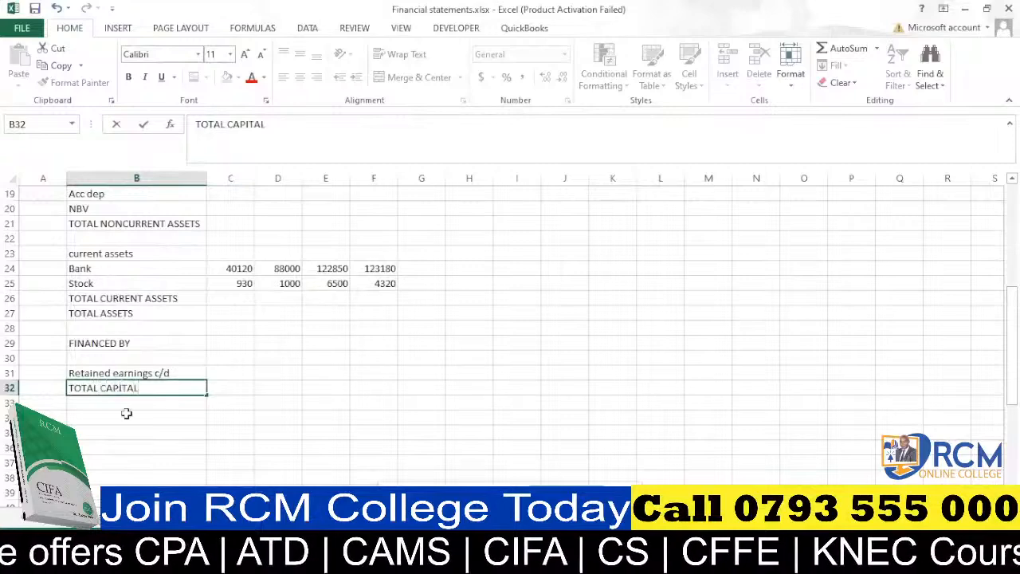
# Enter "Long term liabilities" in B34 under the capital total.
pyautogui.click(126, 413)
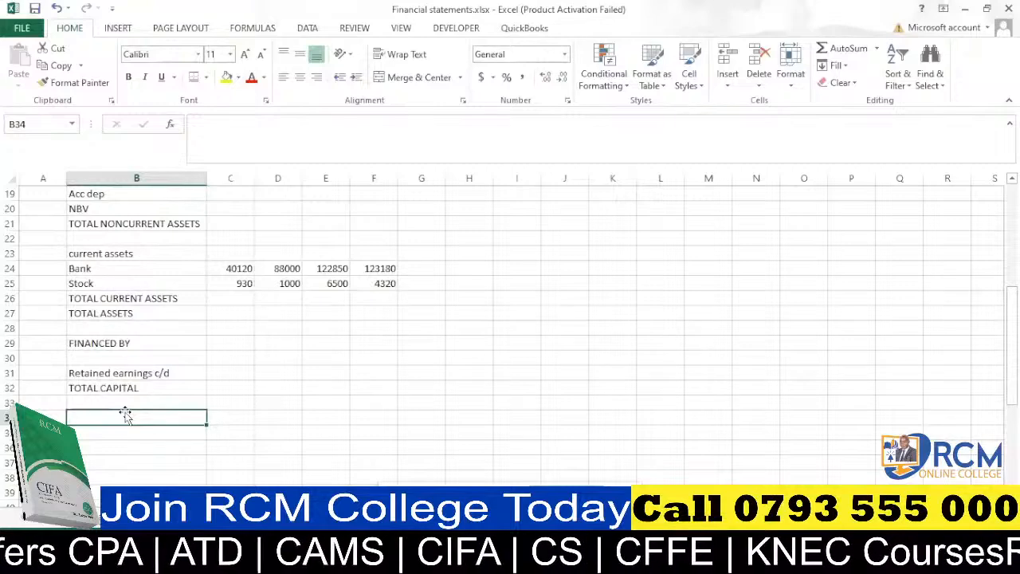
pyautogui.write('LONG')
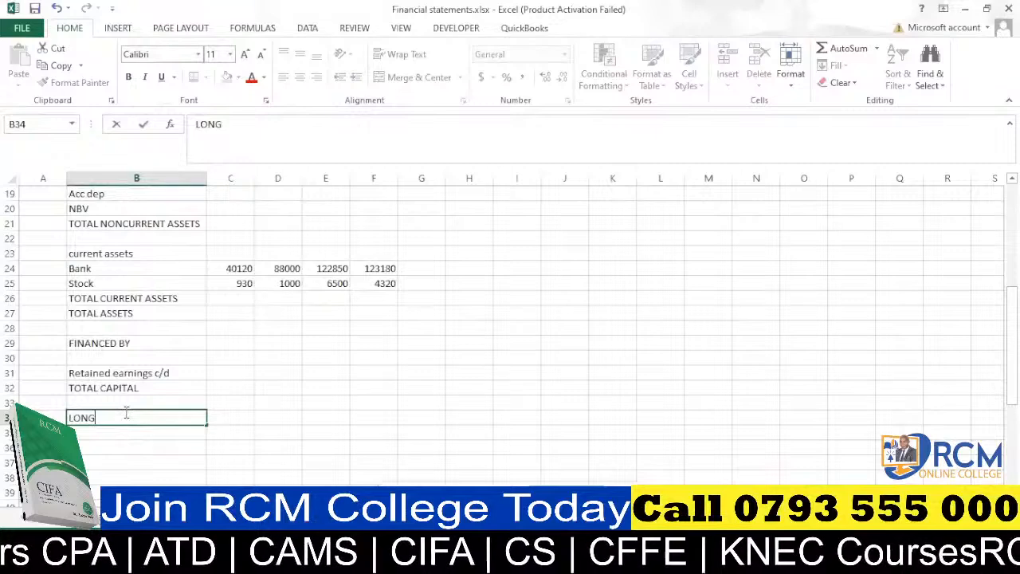
pyautogui.press('BackSpace')
pyautogui.press('BackSpace')
pyautogui.press('BackSpace')
pyautogui.write('o')
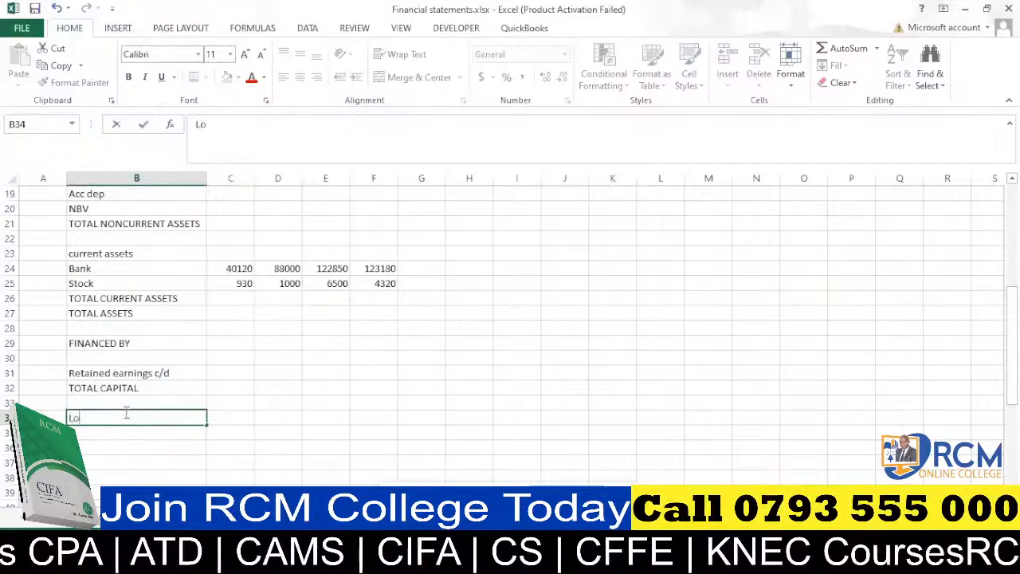
pyautogui.write('ng tern')
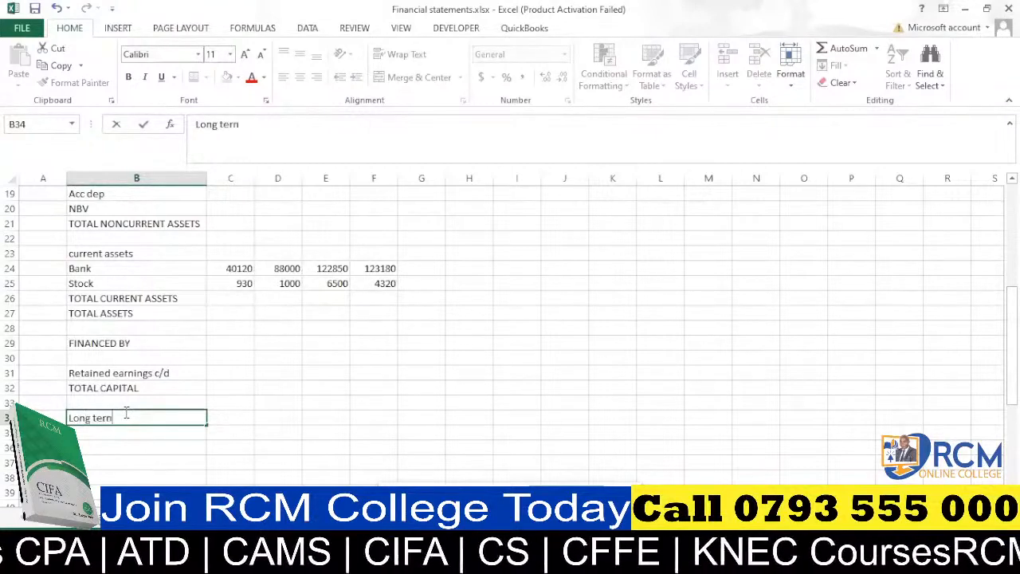
pyautogui.press('BackSpace')
pyautogui.write('m liab')
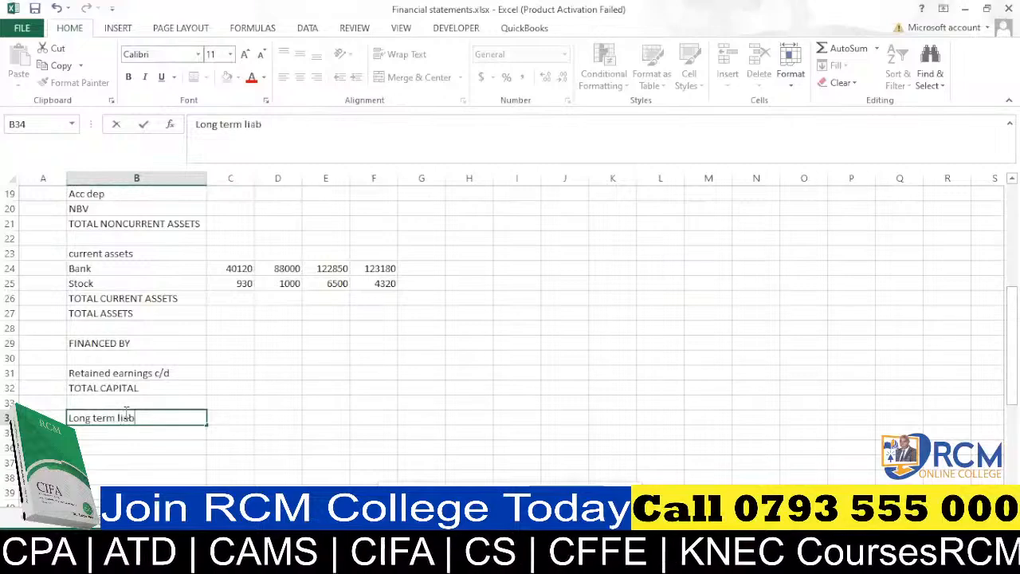
pyautogui.write('ilities')
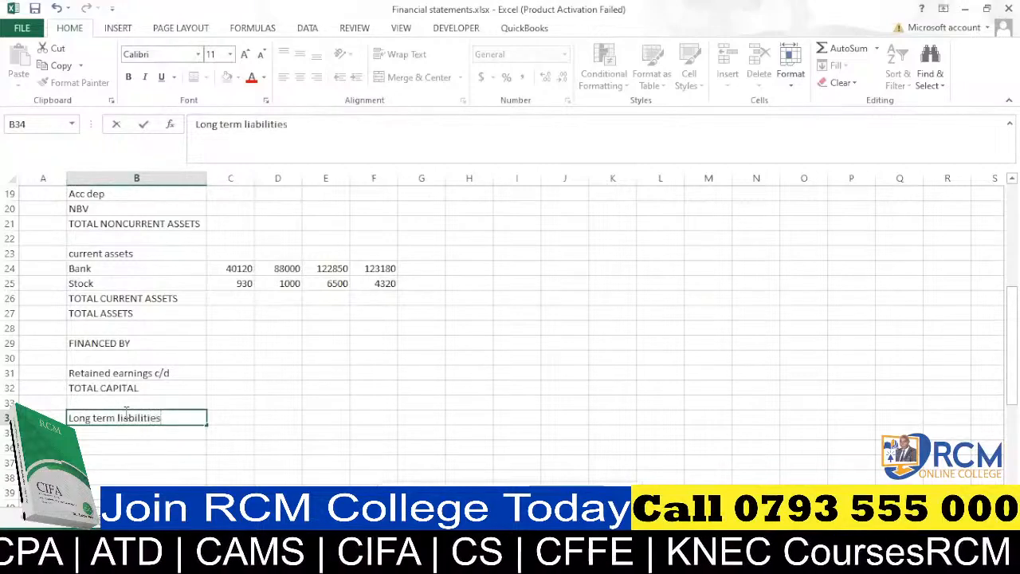
# Enter "Loan" in B35 and "Total liabilities" in B36.
pyautogui.click(149, 430)
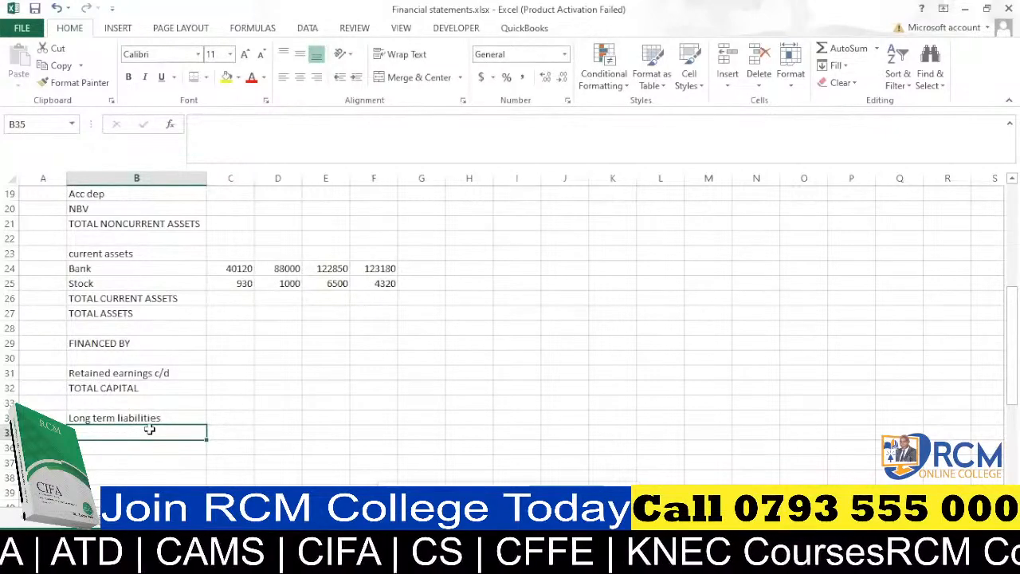
pyautogui.write('Loan')
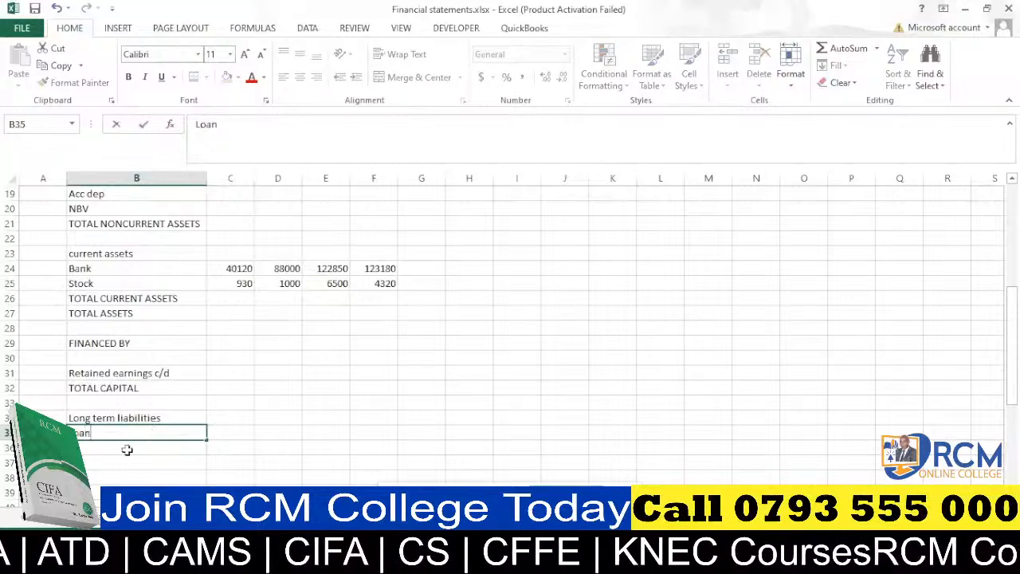
pyautogui.click(126, 450)
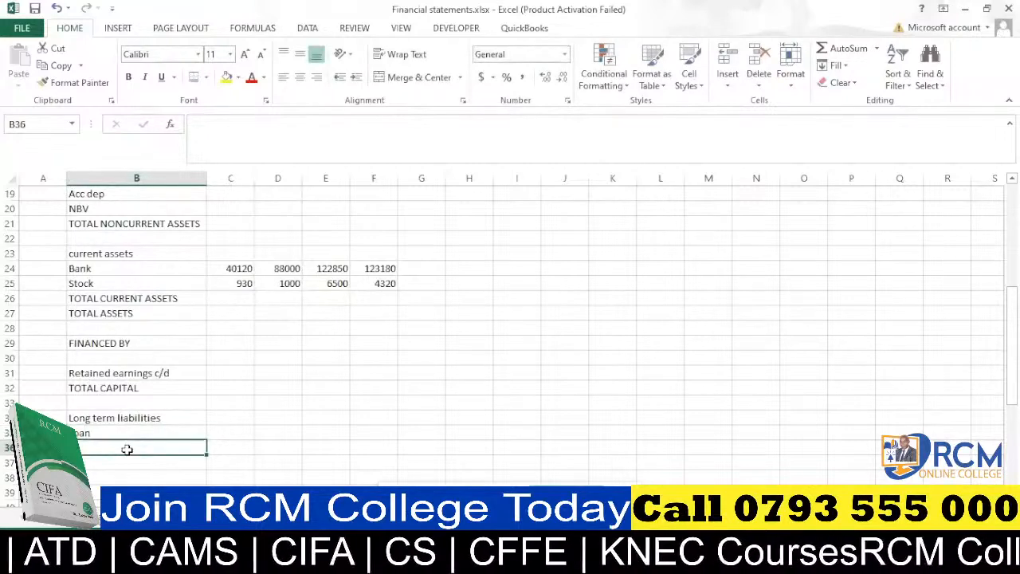
pyautogui.write('Total')
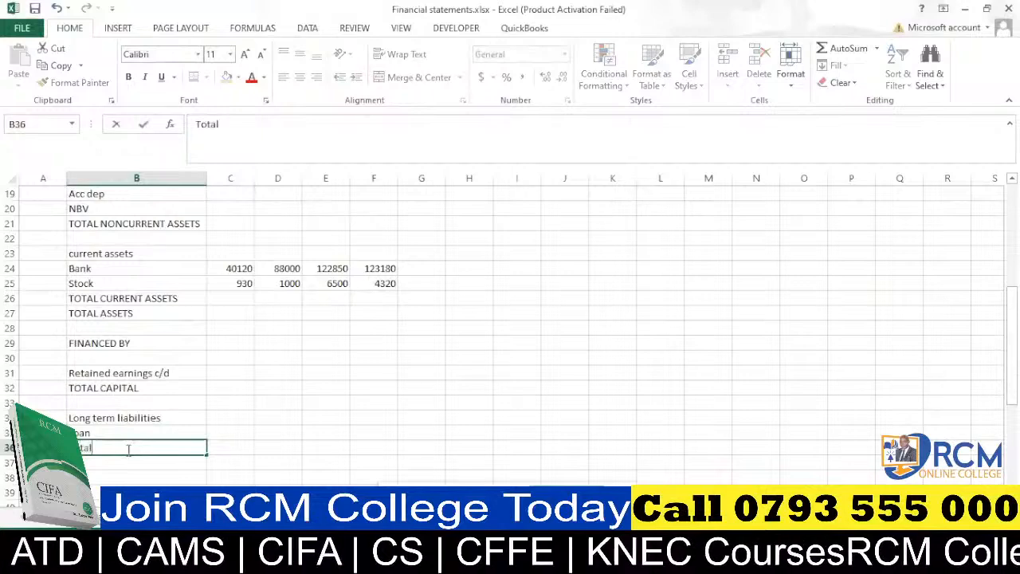
pyautogui.write(' liabili')
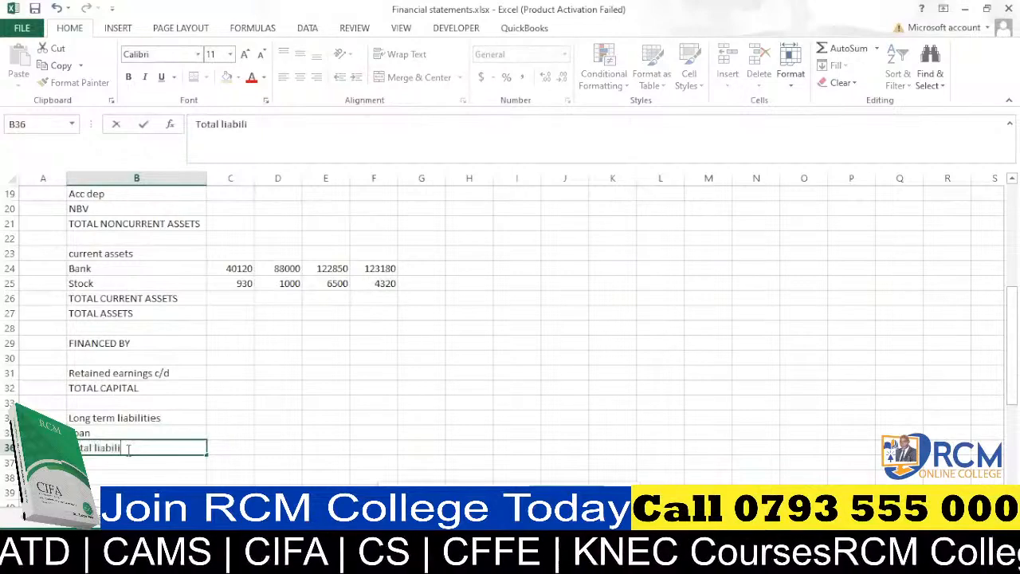
pyautogui.write('ties')
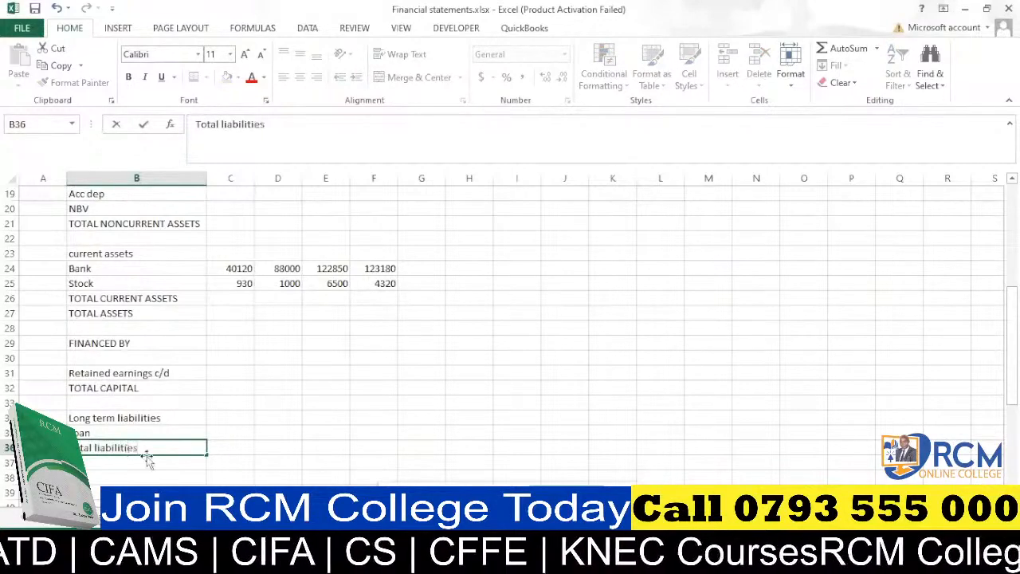
pyautogui.press('Return')
# Re-enter B36 as "TOTAL LIABILITIES" in uppercase.
pyautogui.scroll(-1, 159, 444)
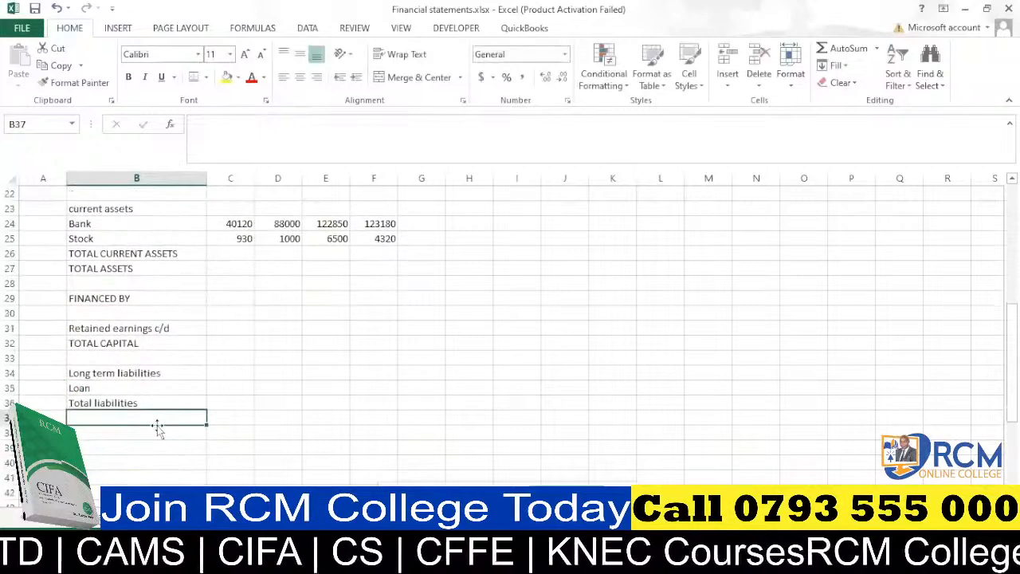
pyautogui.click(153, 403)
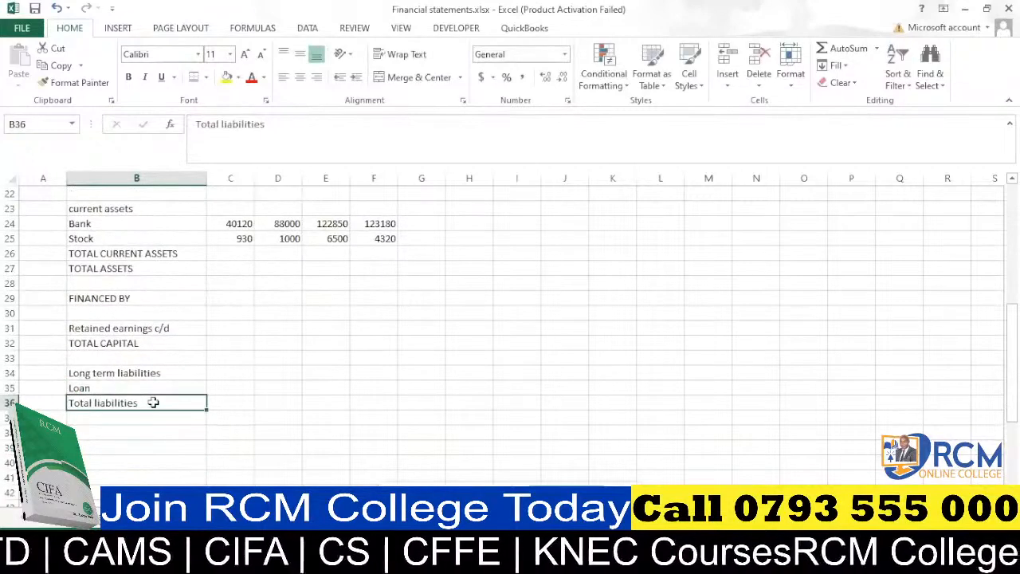
pyautogui.write('TOTAL LI')
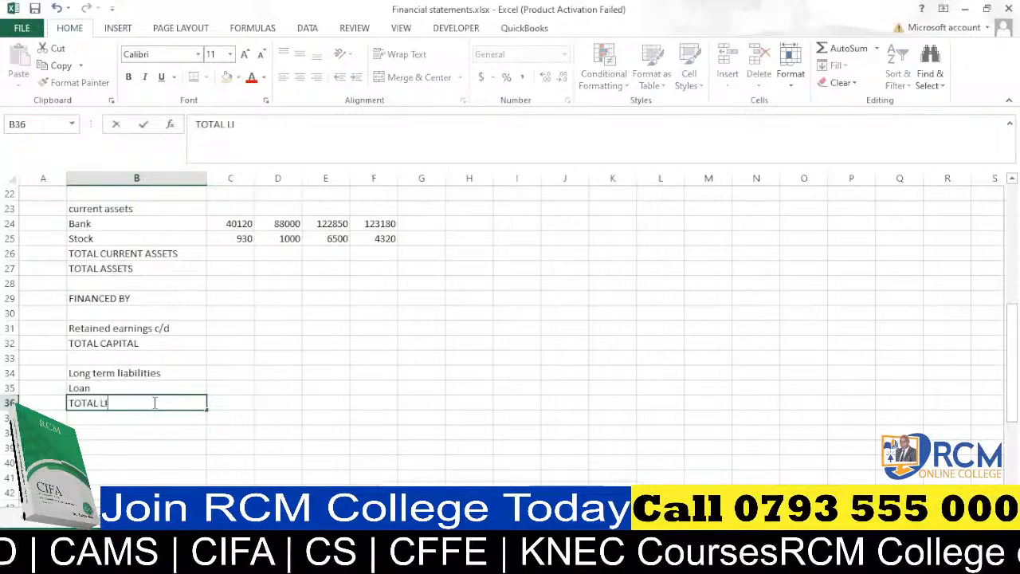
pyautogui.write('A')
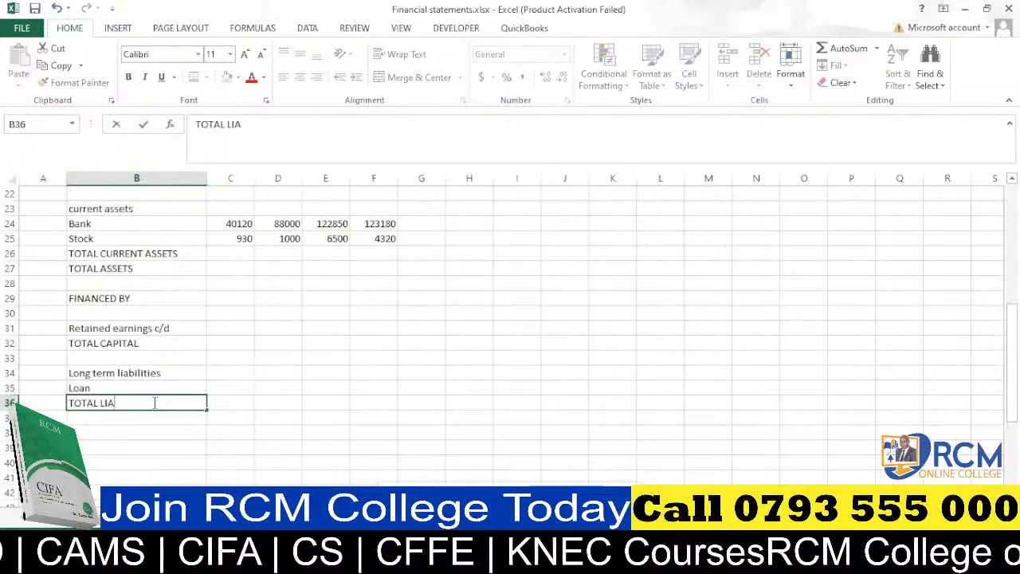
pyautogui.write('BILI')
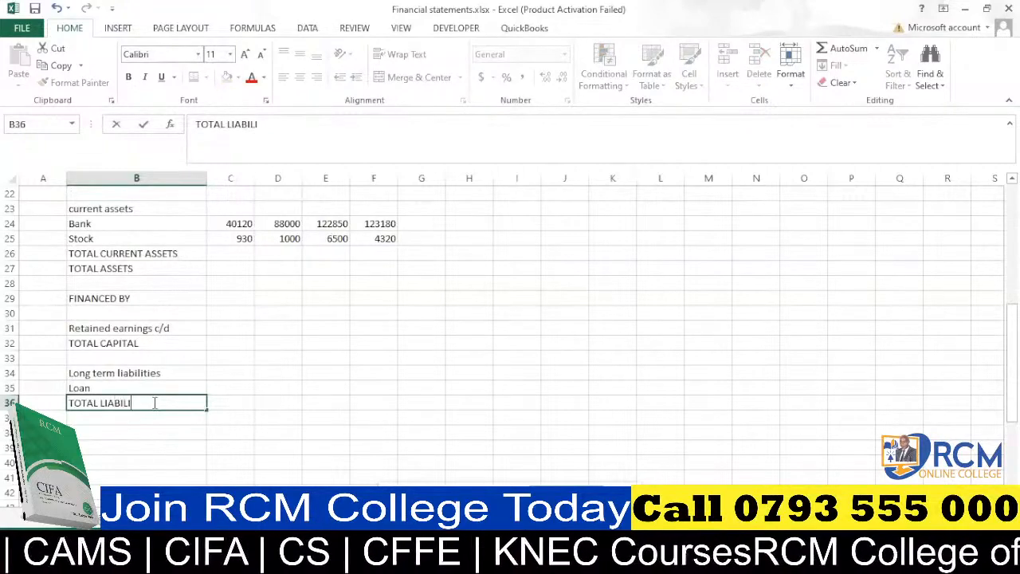
pyautogui.write('TIES')
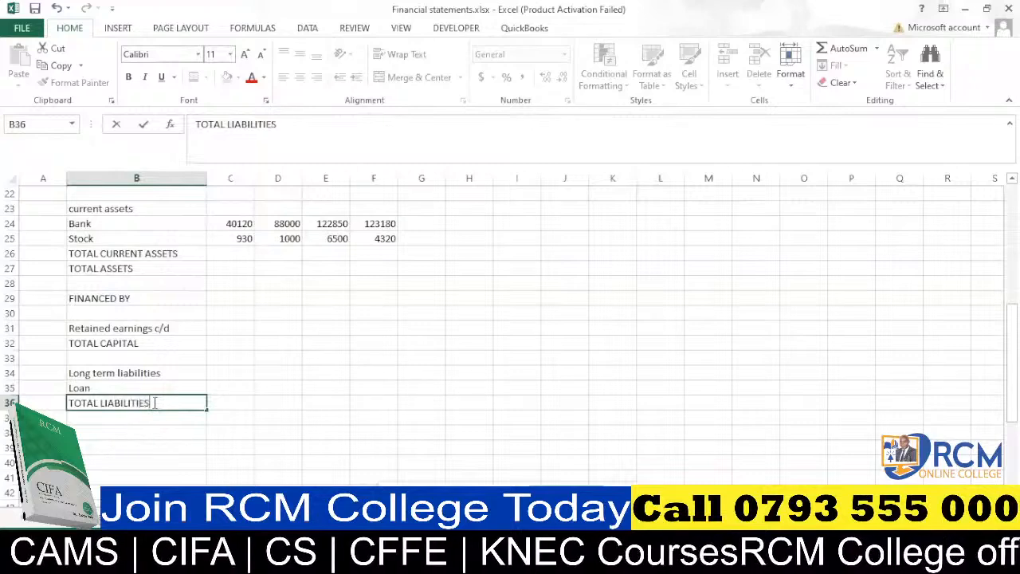
pyautogui.click(154, 412)
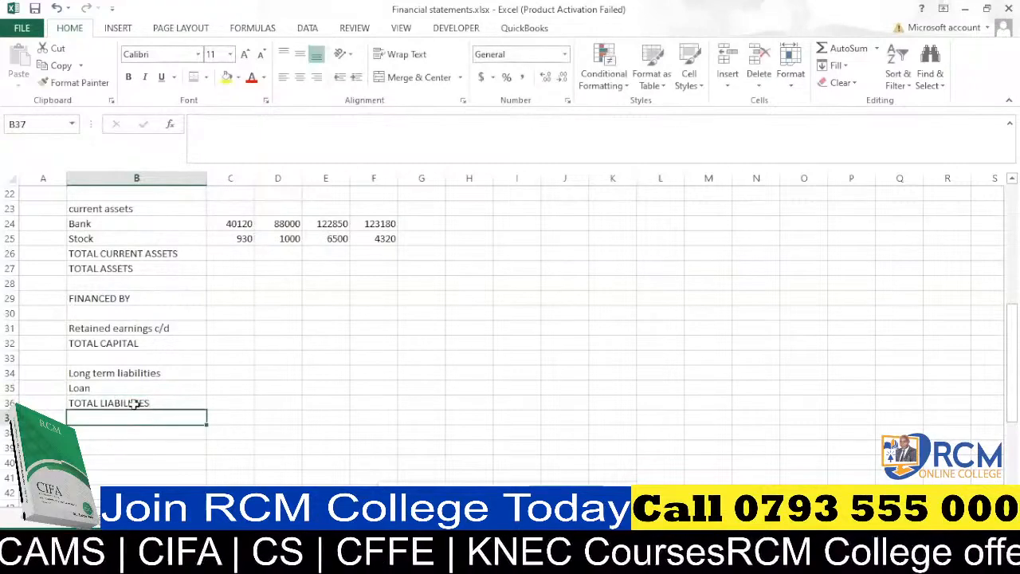
# Enter "TOTAL LIABILITIES & TOTAL CAPITAL" in B37.
pyautogui.scroll(-1, 135, 404)
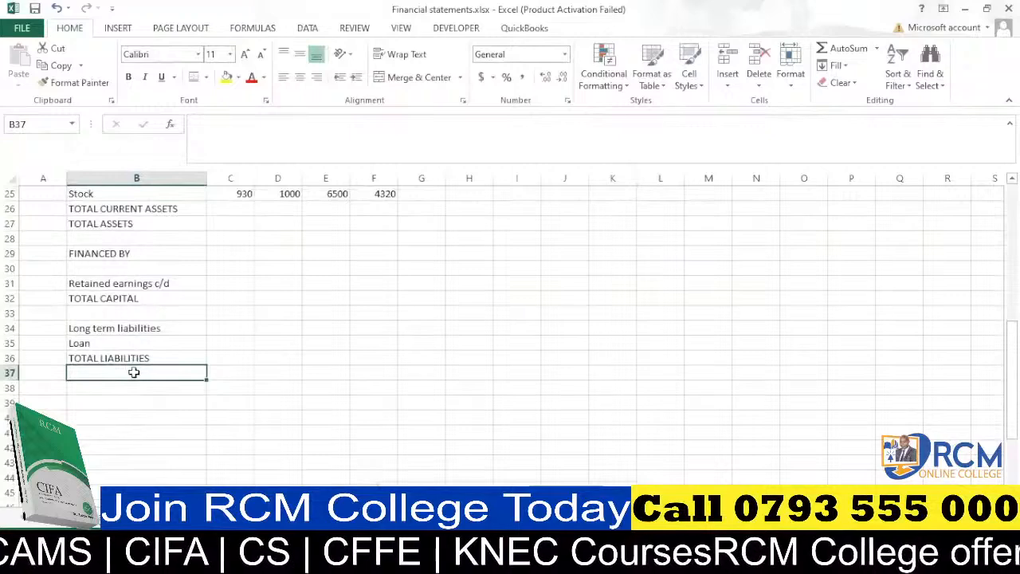
pyautogui.write('TOTAL LIABILITIES')
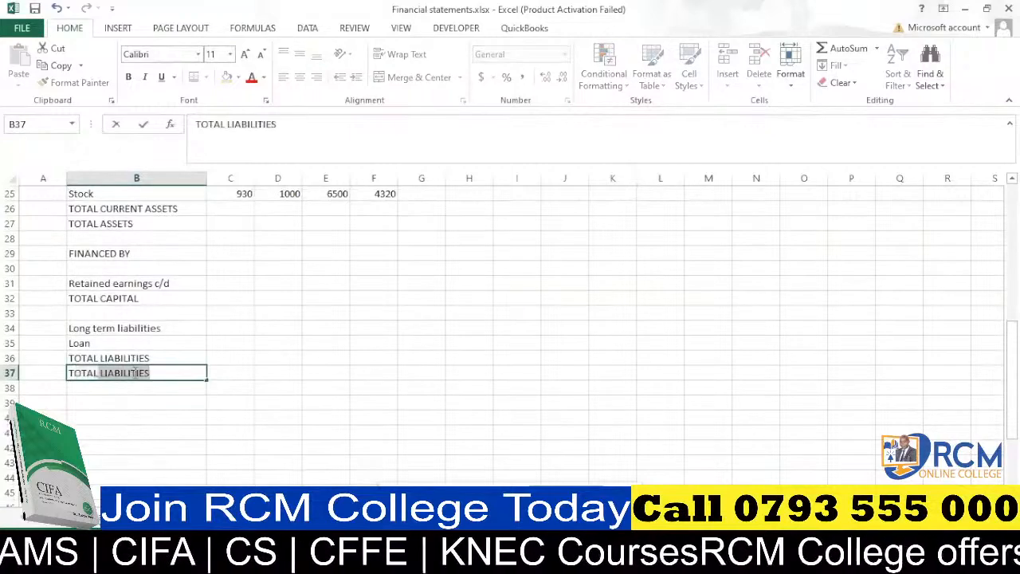
pyautogui.press('Return')
pyautogui.click(132, 372)
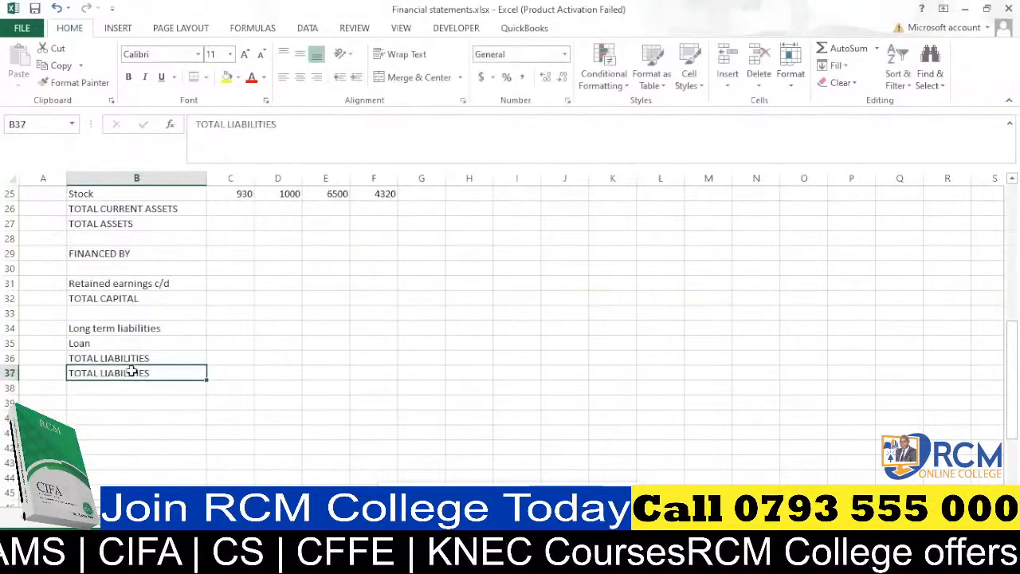
pyautogui.click(302, 133)
pyautogui.write('&')
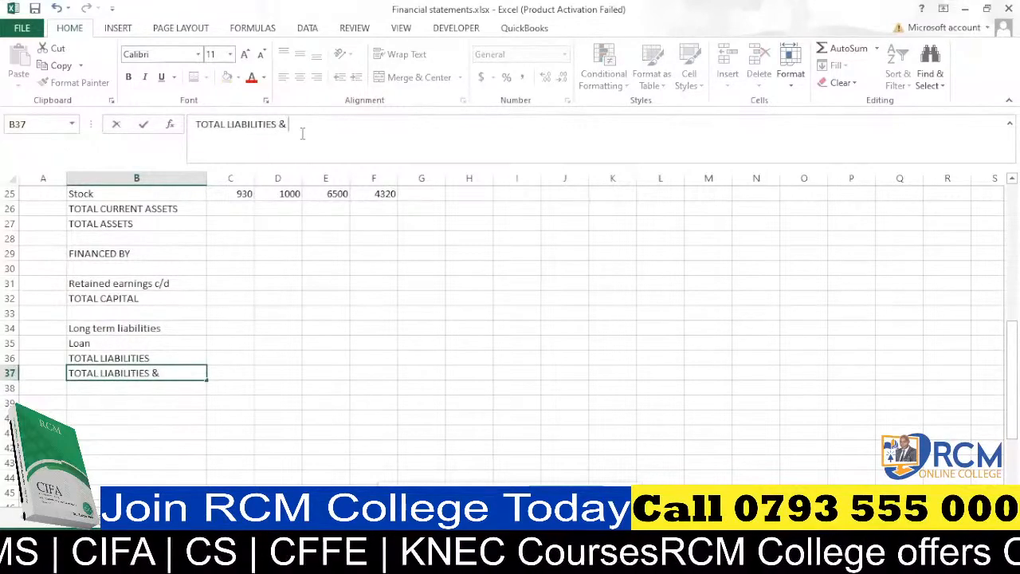
pyautogui.write(' T')
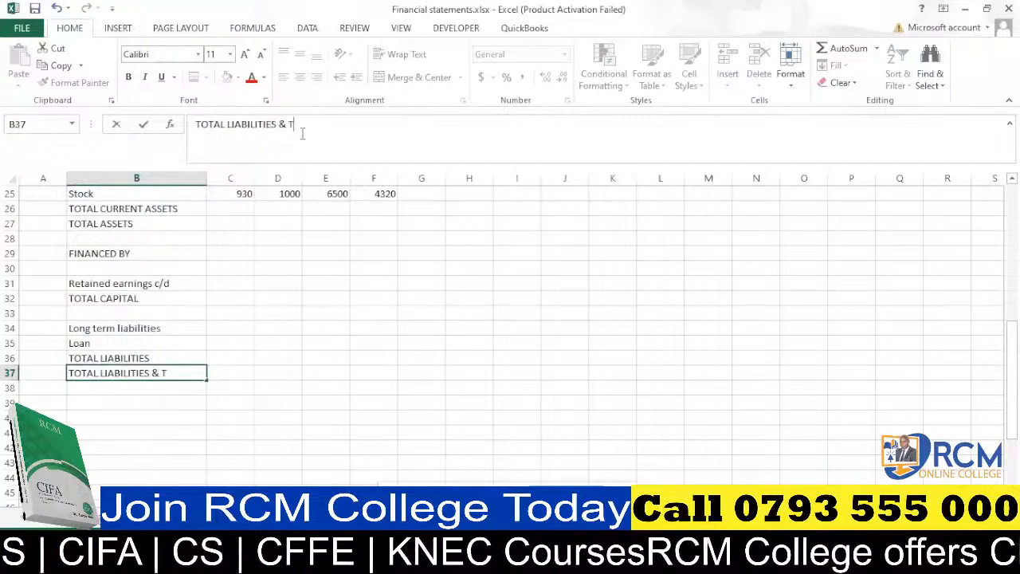
pyautogui.write('OTAL CAP')
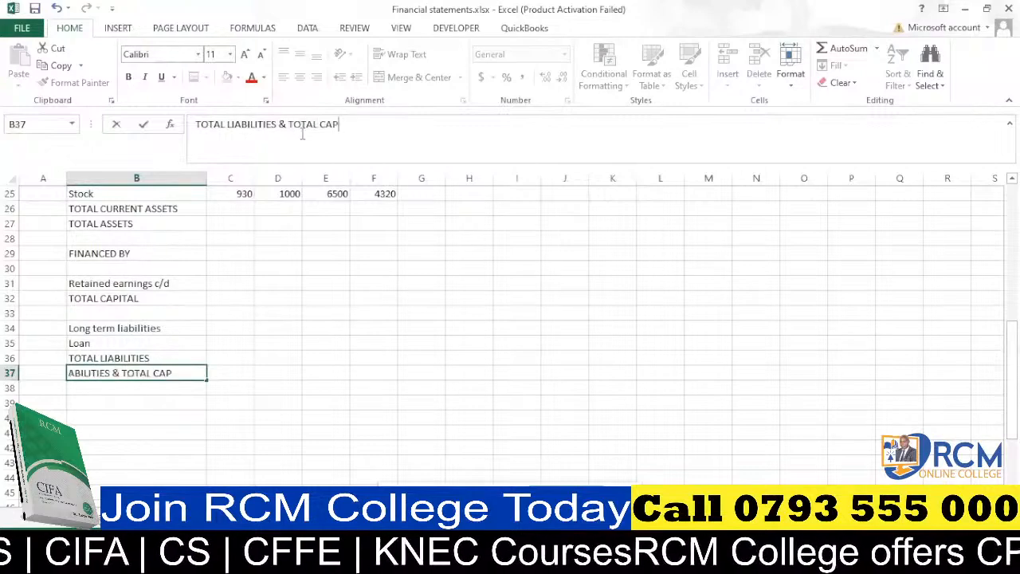
pyautogui.write('ITAL')
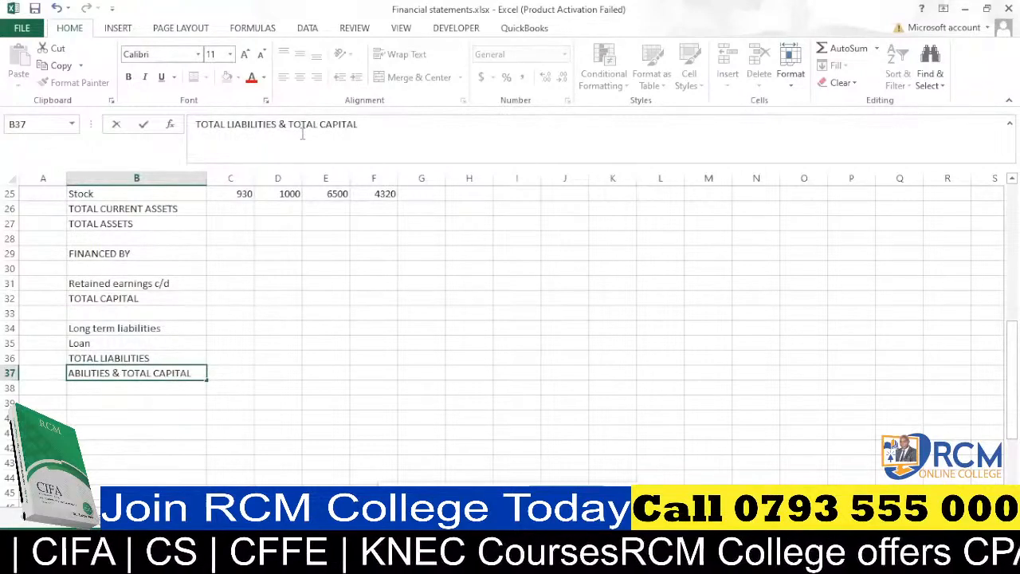
pyautogui.click(159, 405)
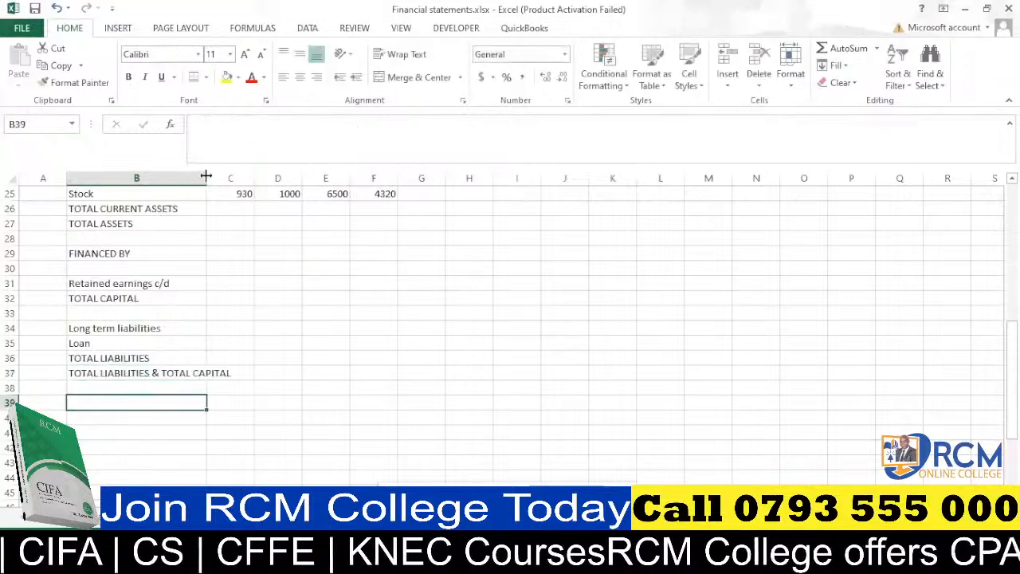
# Widen column B so the long labels fit.
pyautogui.moveTo(206, 175); pyautogui.dragTo(237, 177)
pyautogui.scroll(4, 241, 328)
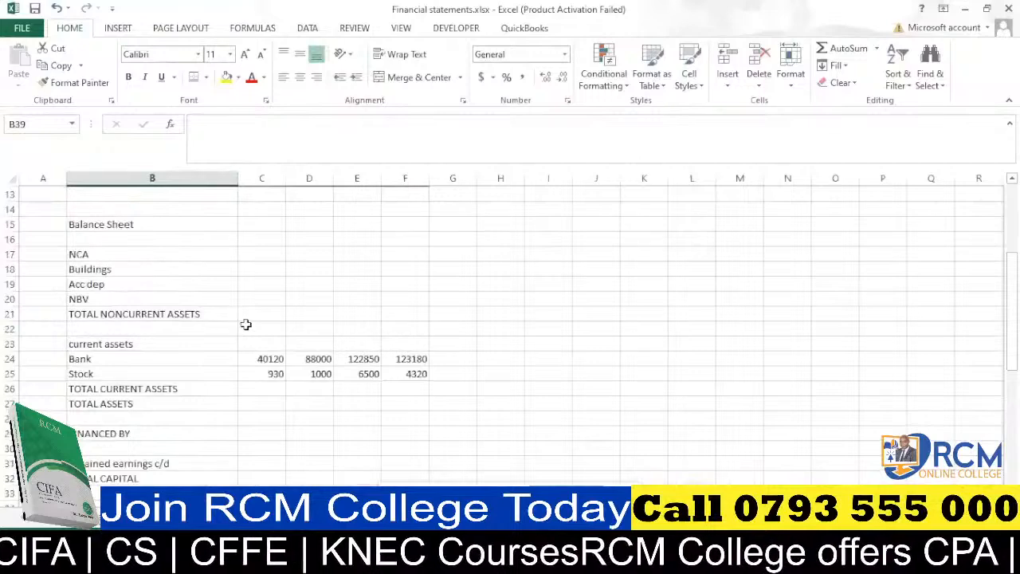
pyautogui.scroll(-2, 246, 319)
pyautogui.scroll(3, 192, 314)
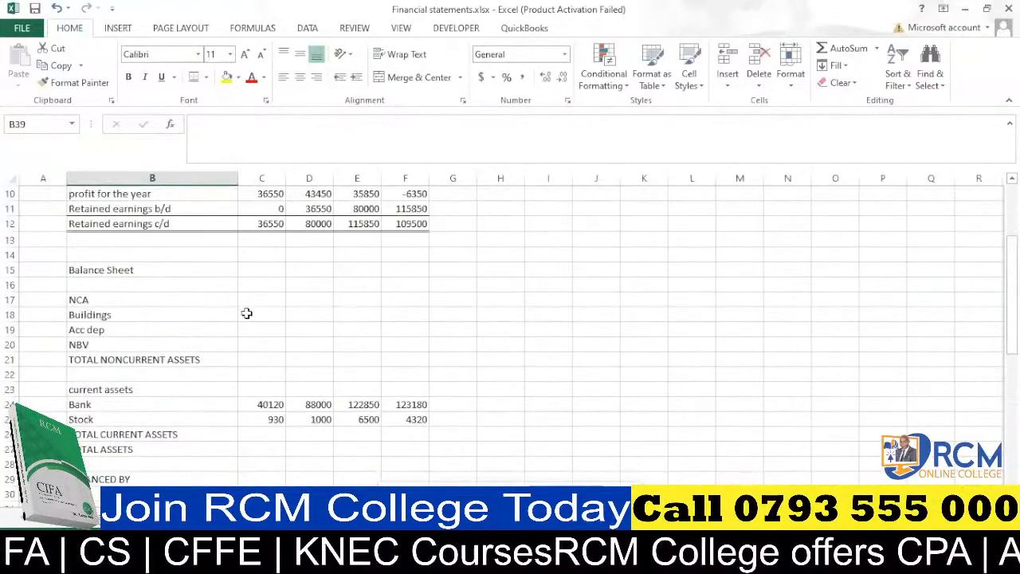
# Copy the Bank row's SUMIFS formula from C24 into the Buildings row and fill it across C18:F18.
pyautogui.click(271, 404)
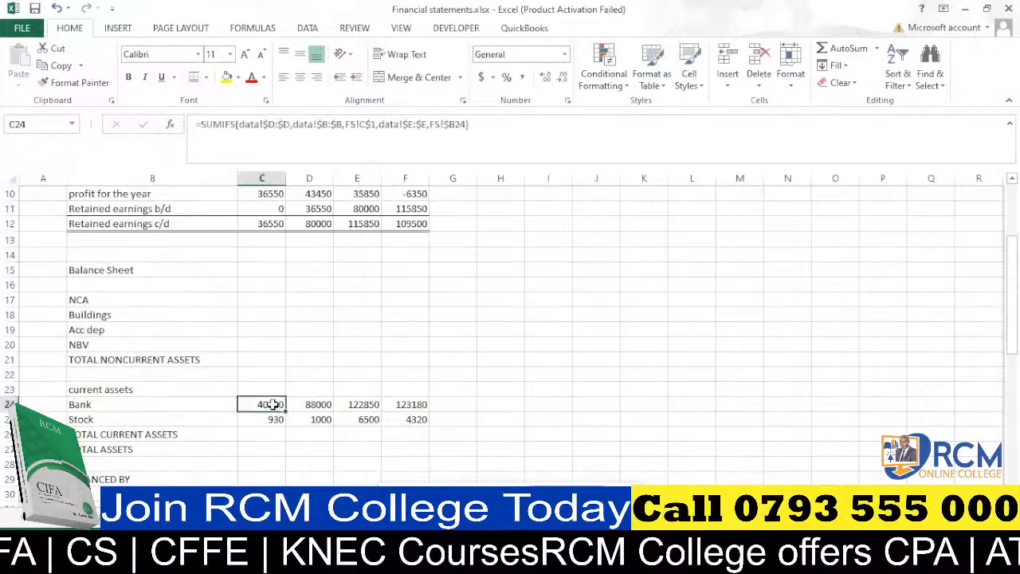
pyautogui.hotkey('ctrl', 'c')
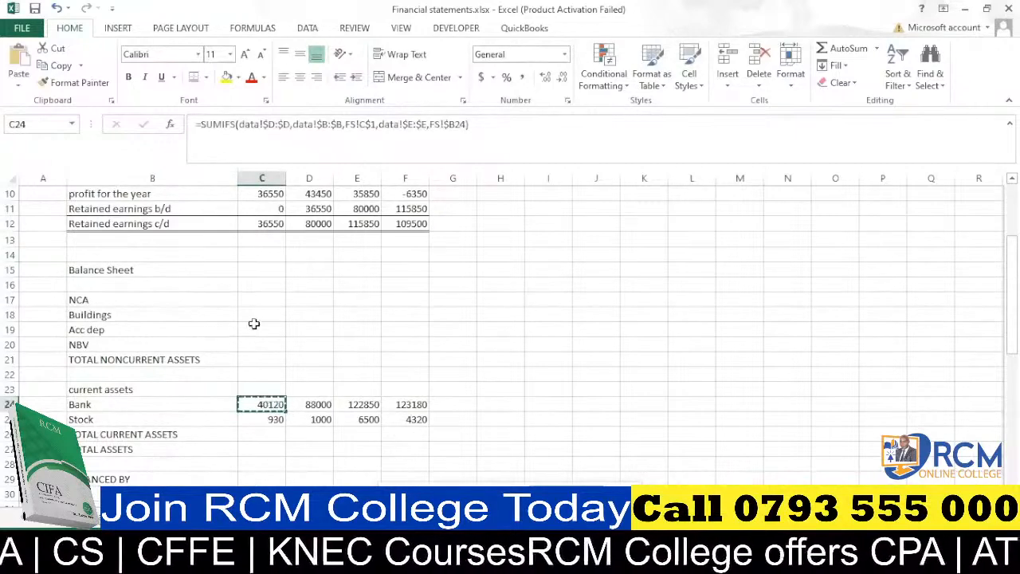
pyautogui.click(257, 315)
pyautogui.hotkey('ctrl', 'v')
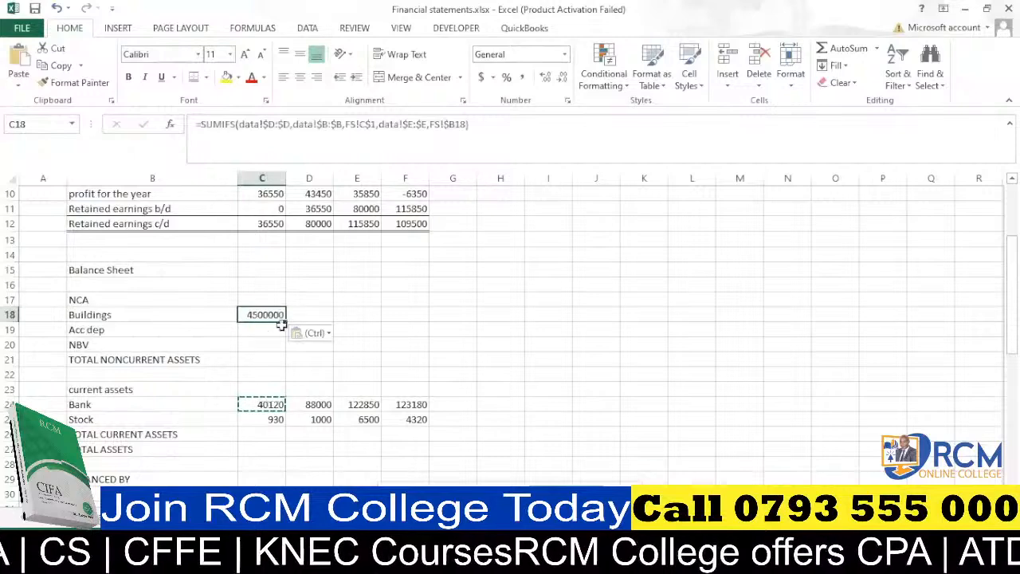
pyautogui.moveTo(285, 320); pyautogui.dragTo(409, 315)
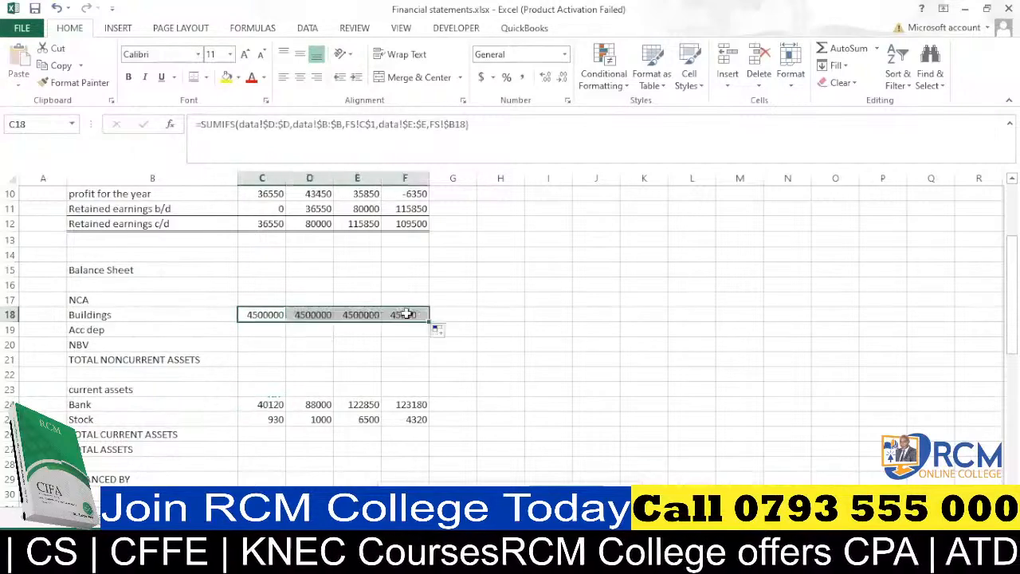
pyautogui.scroll(-2, 307, 357)
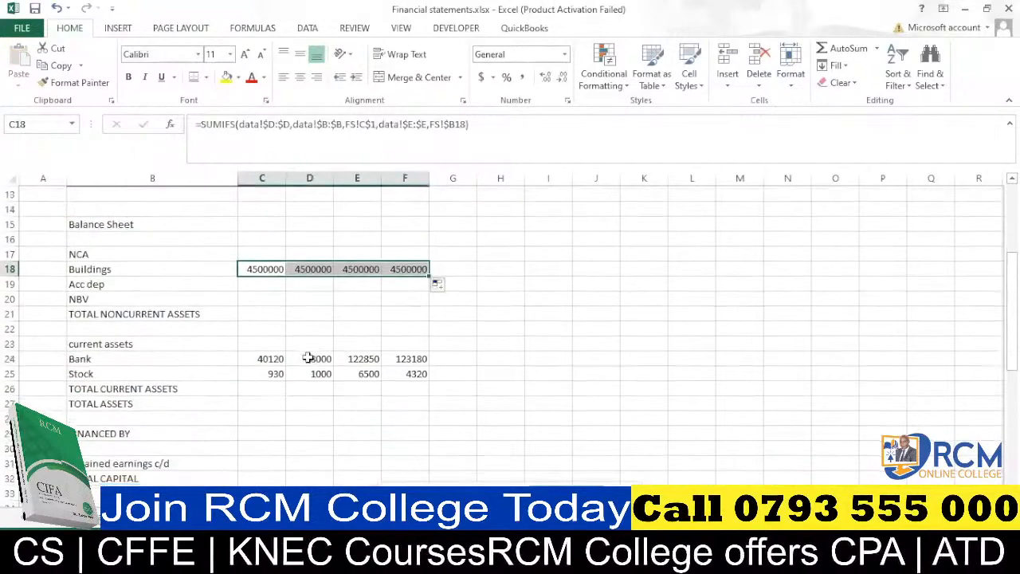
pyautogui.scroll(-1, 308, 357)
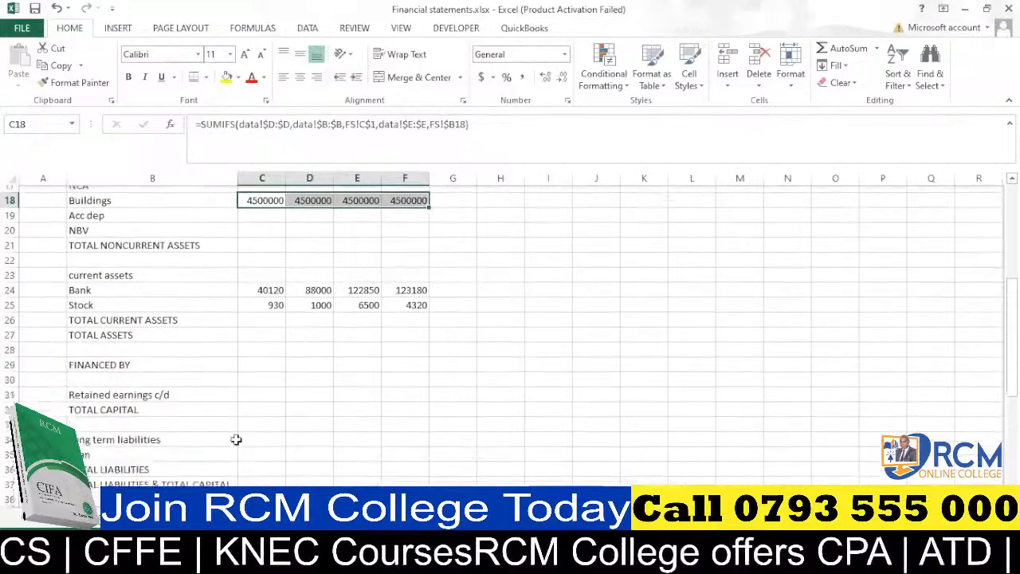
# Copy the Stock row's SUMIFS formula from C25 into the Loan row and fill it across C35:F35.
pyautogui.click(274, 284)
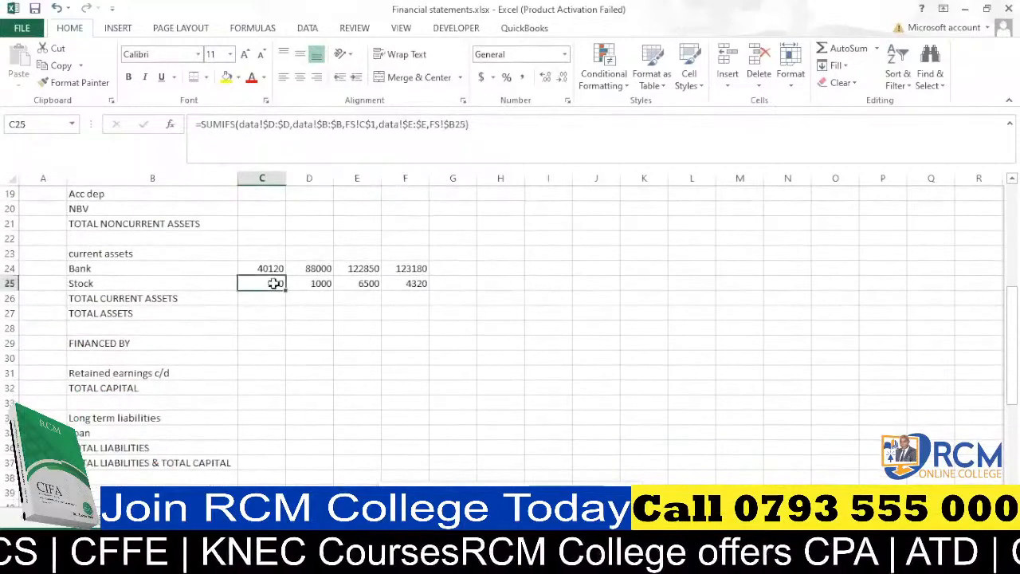
pyautogui.hotkey('ctrl', 'c')
pyautogui.scroll(-2, 272, 296)
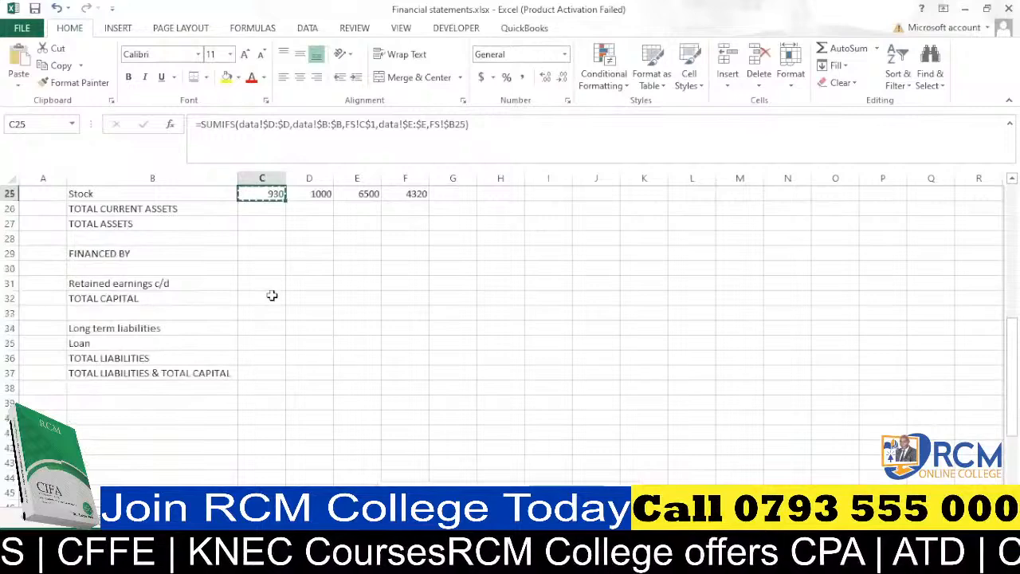
pyautogui.click(264, 340)
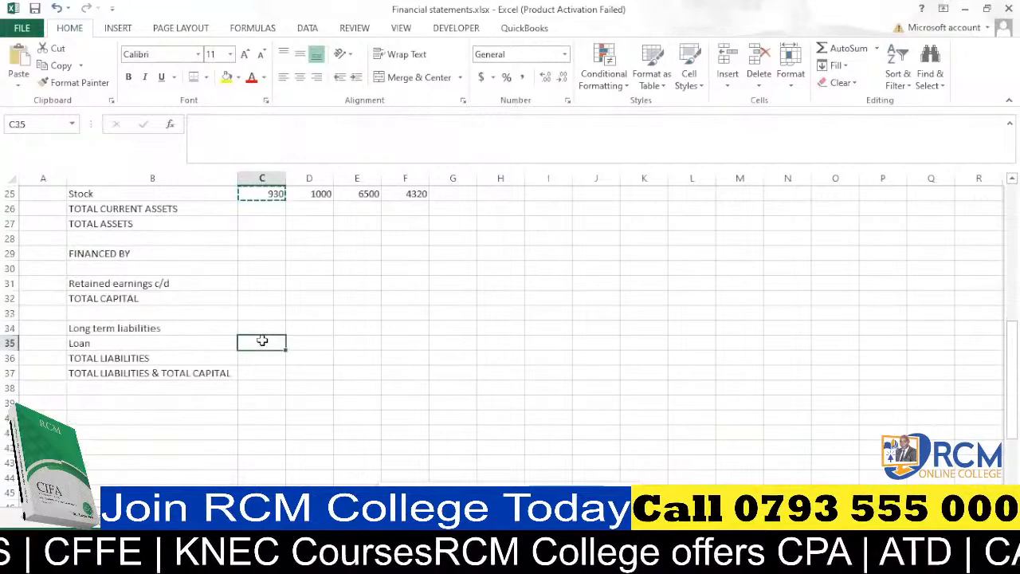
pyautogui.hotkey('ctrl', 'v')
pyautogui.moveTo(286, 349); pyautogui.dragTo(396, 356)
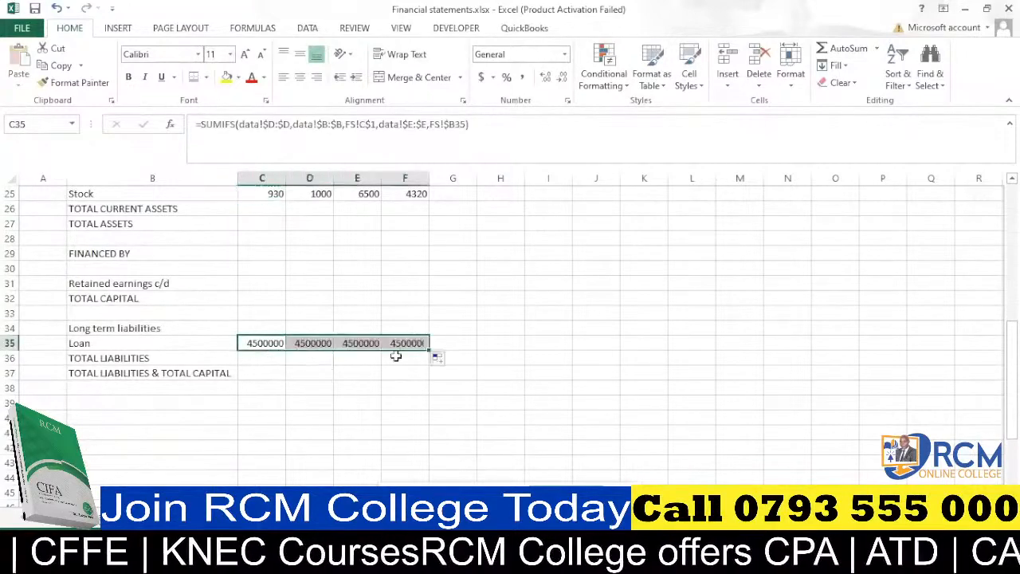
# Calculate NBV in C20 as Buildings minus Acc dep (=C18-C19) and fill it across C20:F20.
pyautogui.click(298, 386)
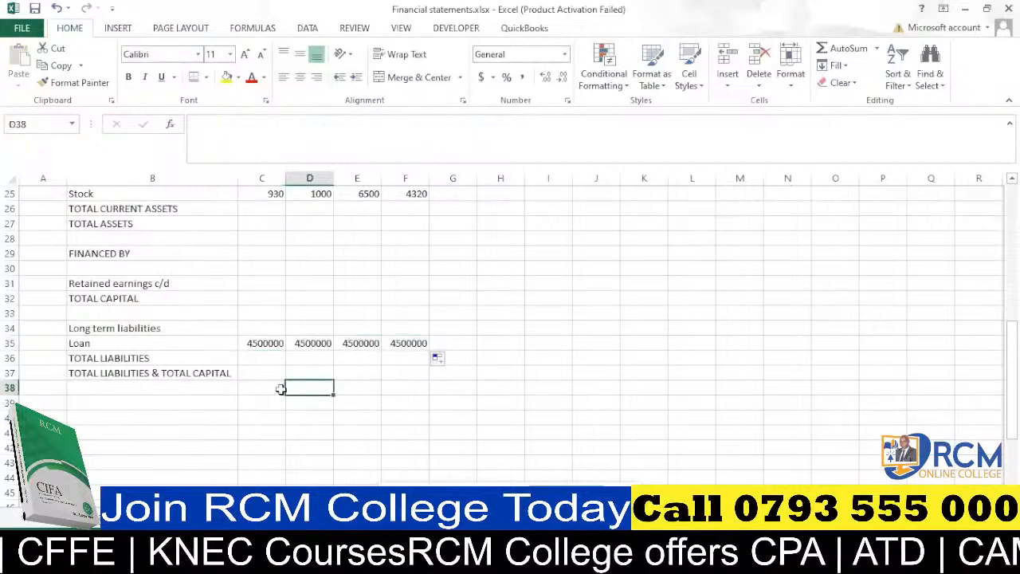
pyautogui.scroll(1, 280, 388)
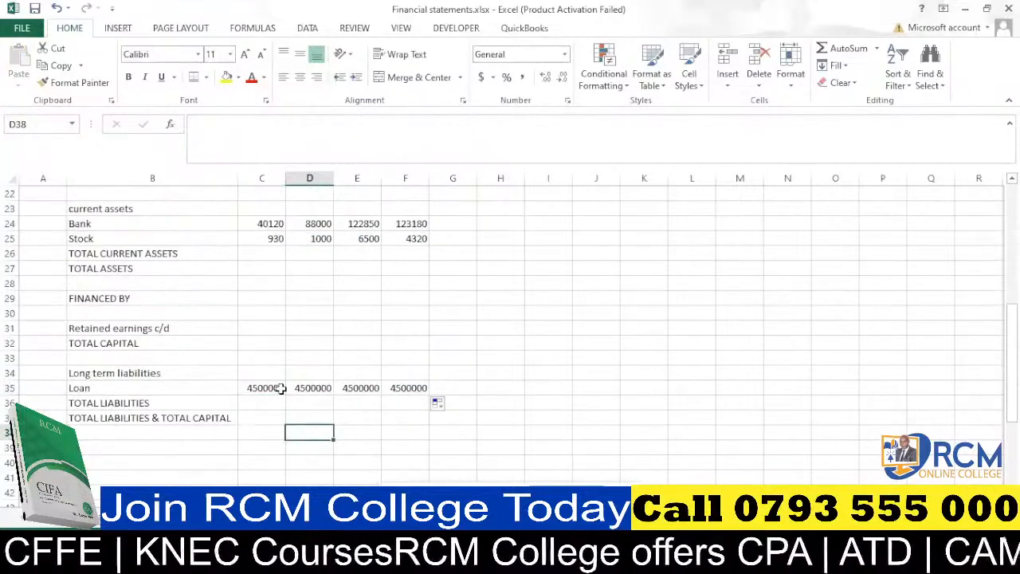
pyautogui.scroll(1, 280, 389)
pyautogui.scroll(2, 279, 386)
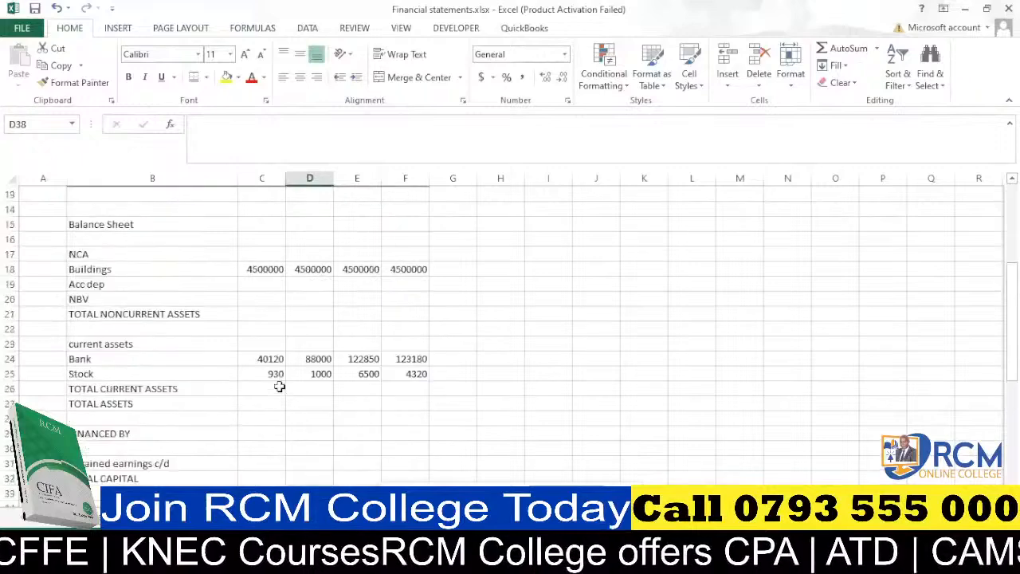
pyautogui.scroll(1, 229, 282)
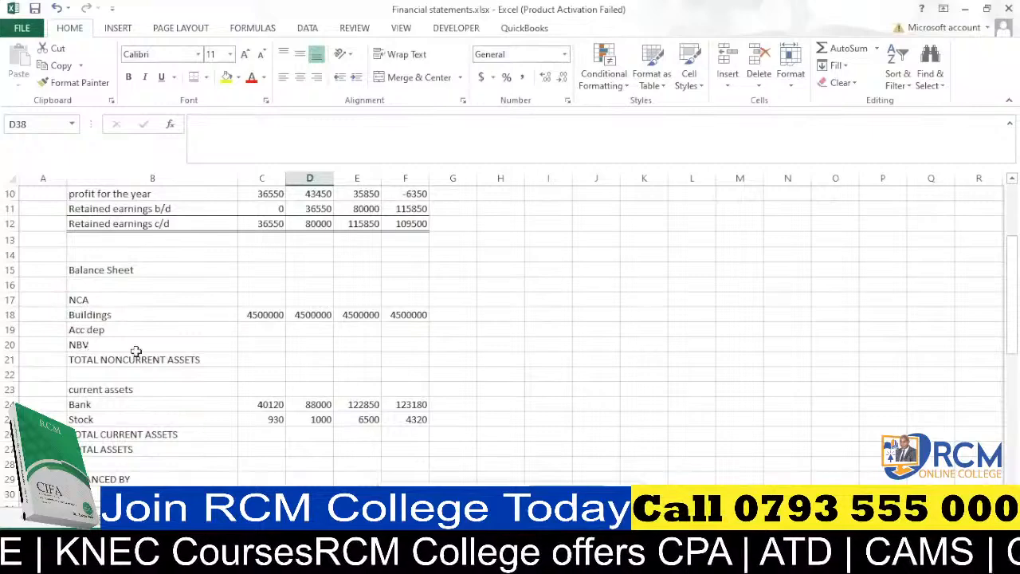
pyautogui.click(270, 345)
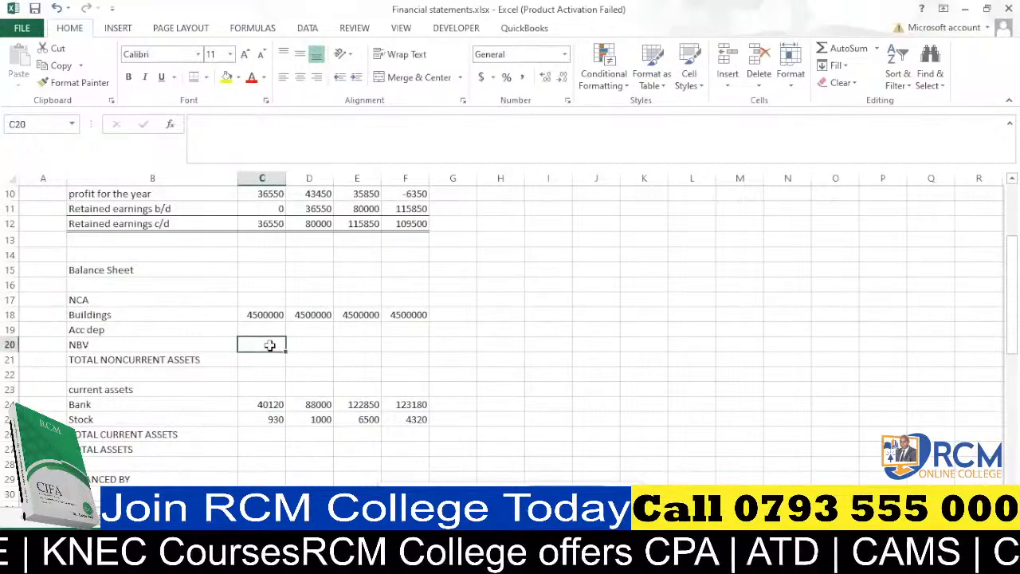
pyautogui.write('=')
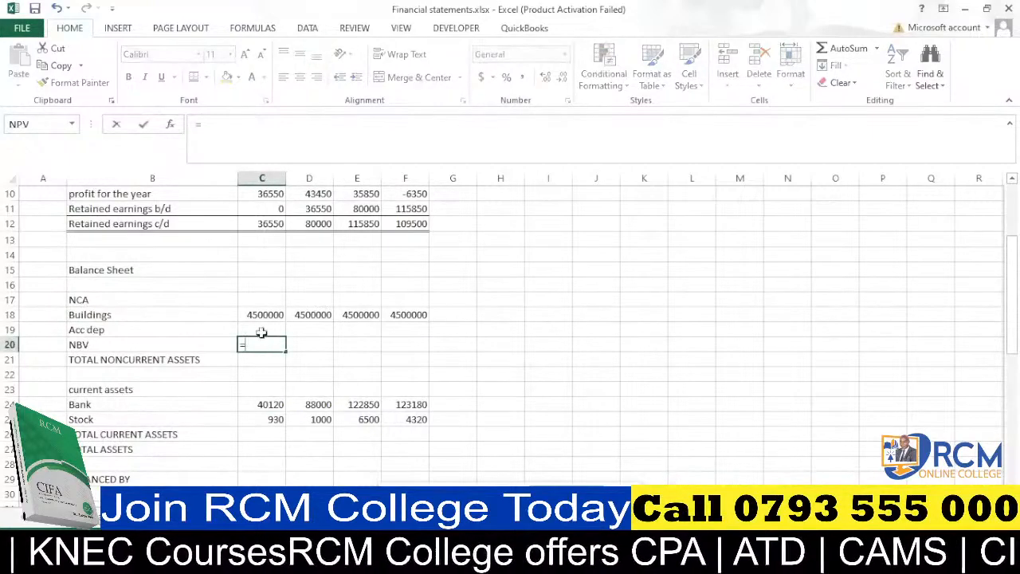
pyautogui.click(260, 316)
pyautogui.write('-')
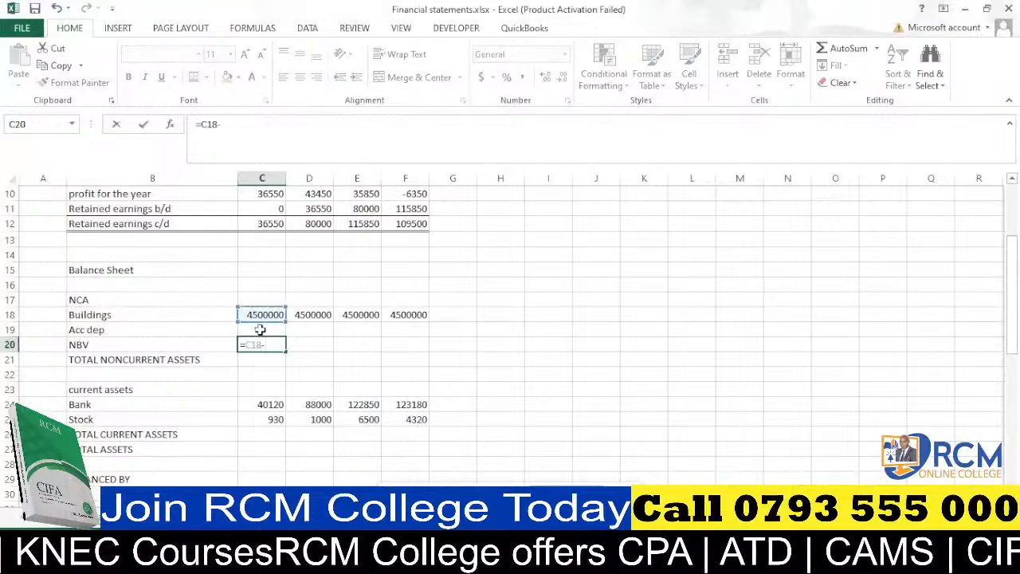
pyautogui.click(261, 330)
pyautogui.press('Return')
pyautogui.click(270, 343)
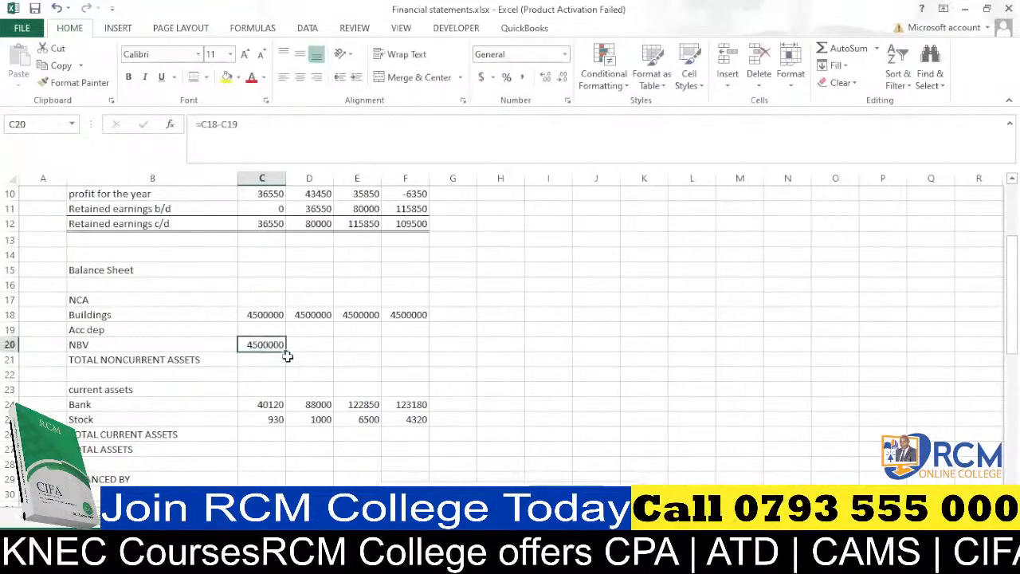
pyautogui.moveTo(285, 351); pyautogui.dragTo(414, 343)
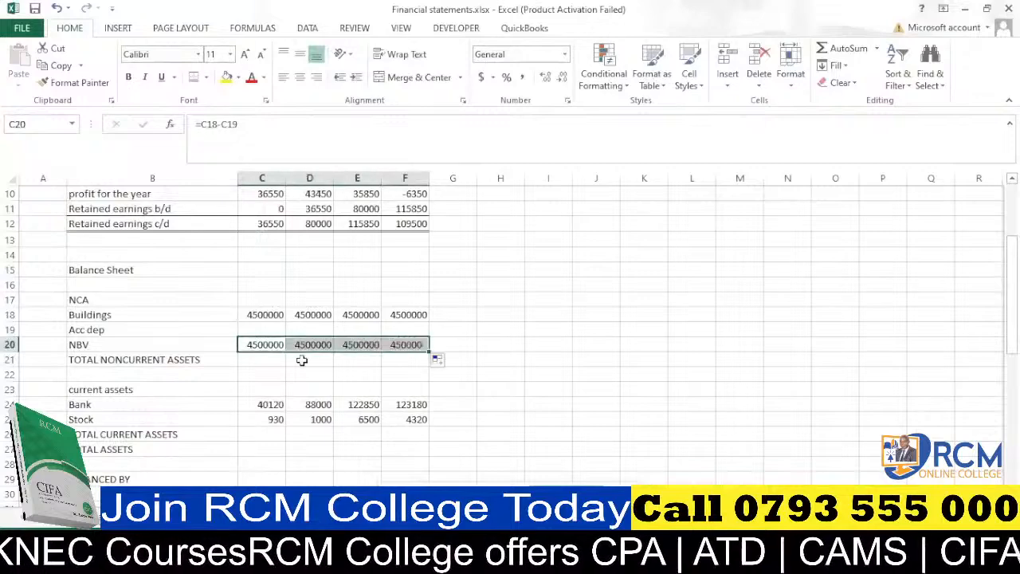
# Correct the B21 label to "TOTAL NON-CURRENT ASSETS" by adding a hyphen.
pyautogui.click(269, 360)
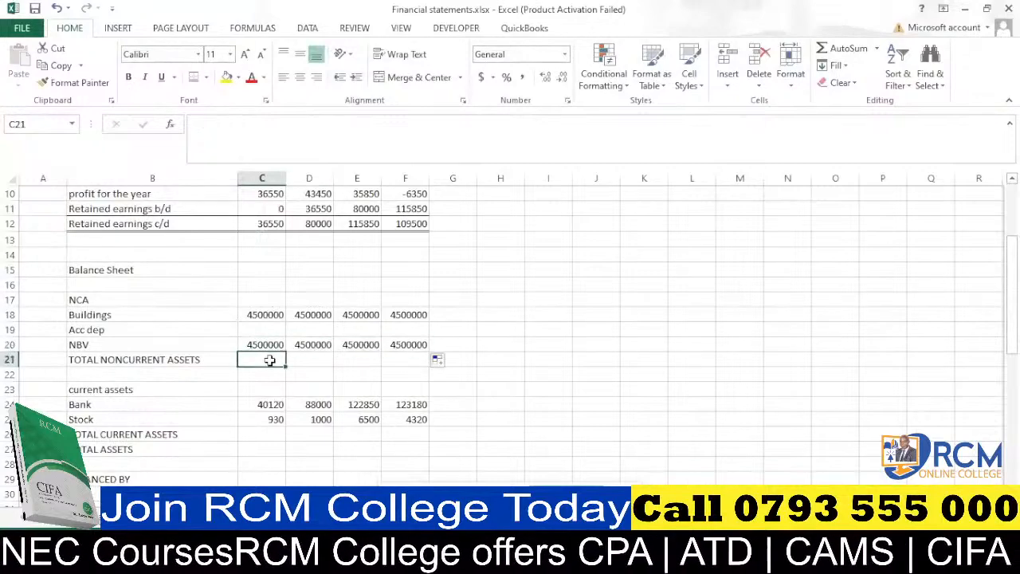
pyautogui.click(115, 360)
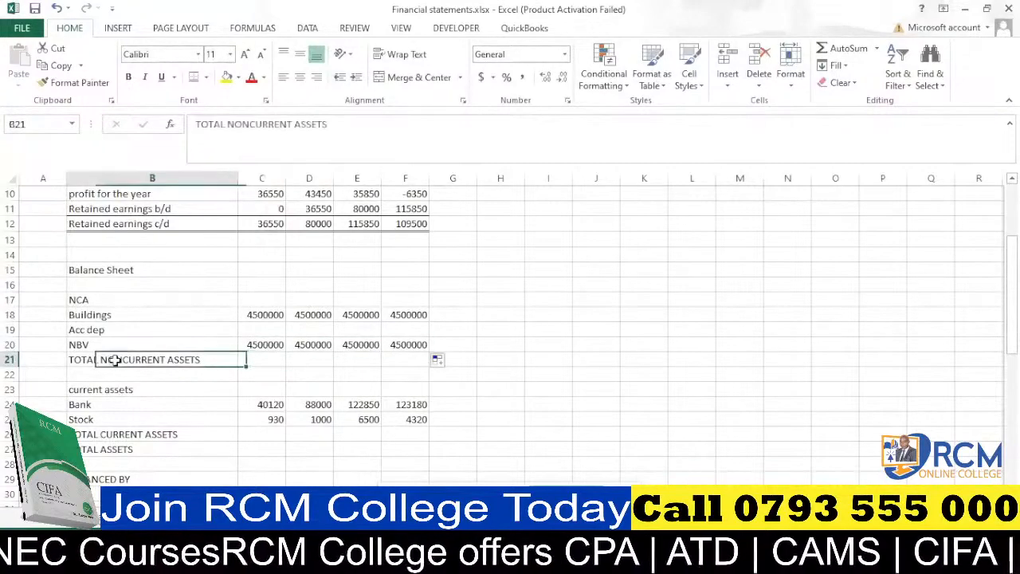
pyautogui.click(252, 127)
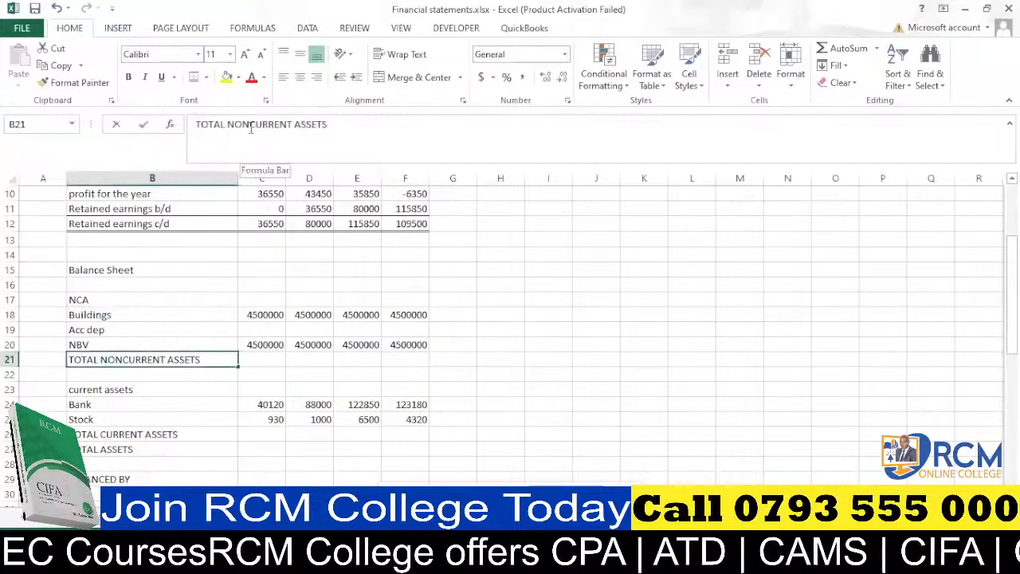
pyautogui.write('-')
pyautogui.press('Return')
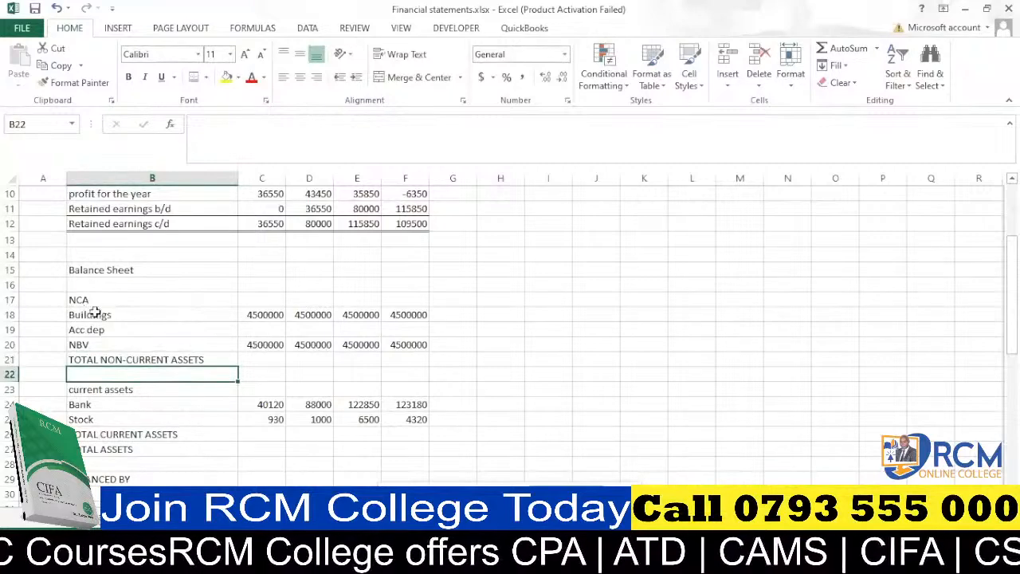
# AutoSum the NBV into C21 for total non-current assets, fill it across C21:F21 and make it bold.
pyautogui.click(265, 360)
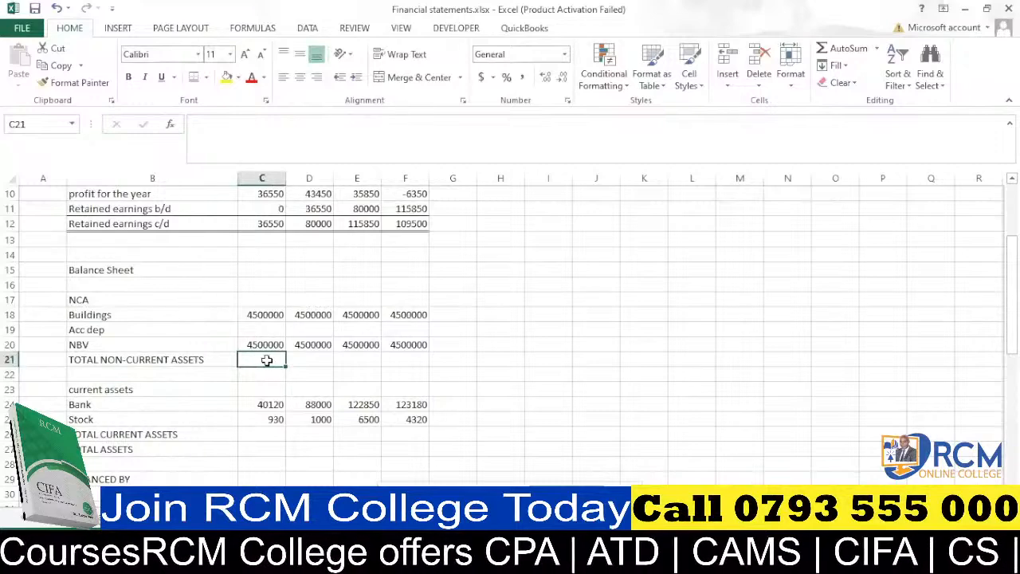
pyautogui.hotkey('alt', '=')
pyautogui.press('Return')
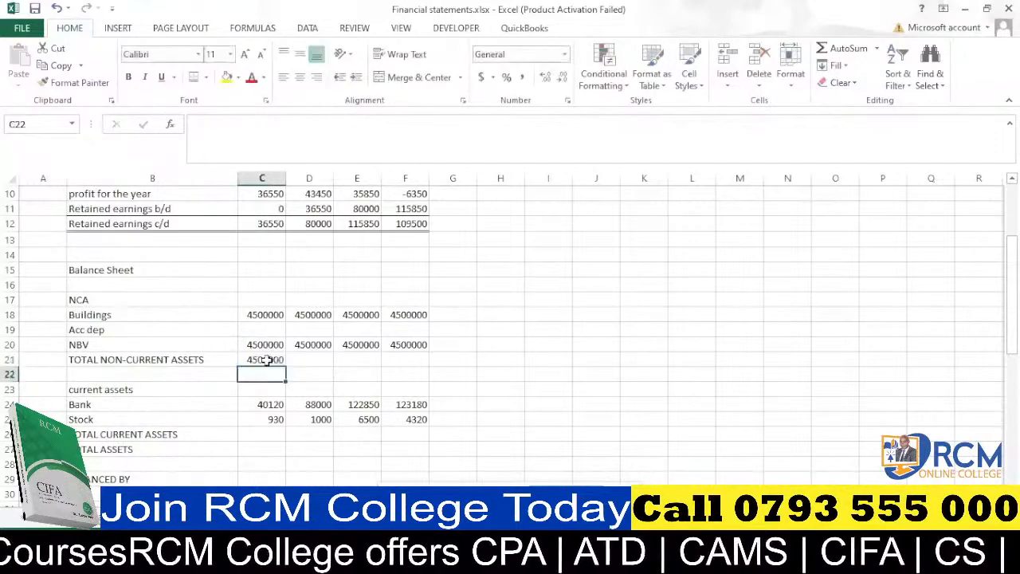
pyautogui.click(265, 360)
pyautogui.moveTo(286, 366); pyautogui.dragTo(429, 364)
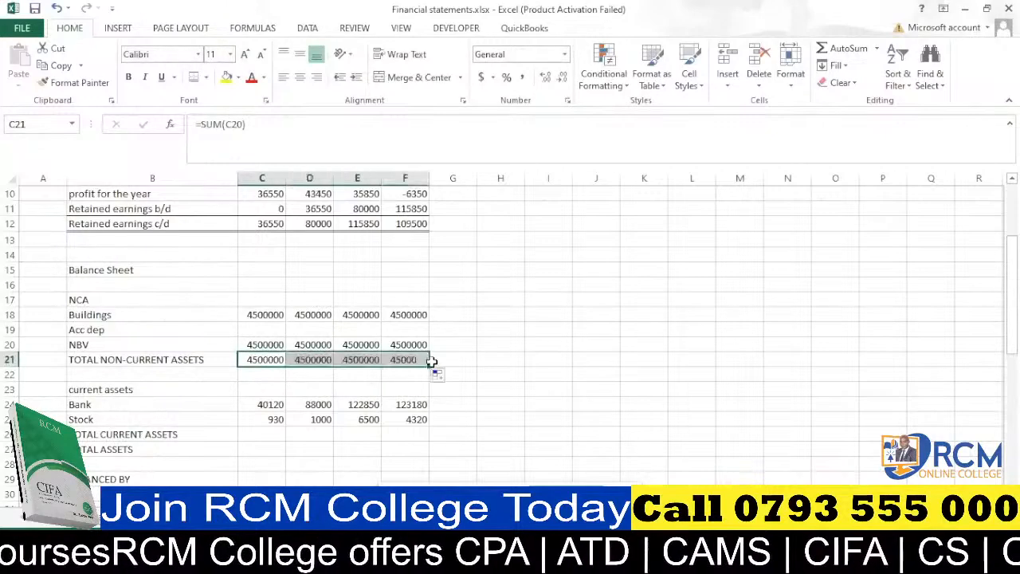
pyautogui.click(128, 76)
# AutoSum Bank and Stock into C26 for total current assets, fill across C26:F26 and bold the row.
pyautogui.scroll(-3, 299, 369)
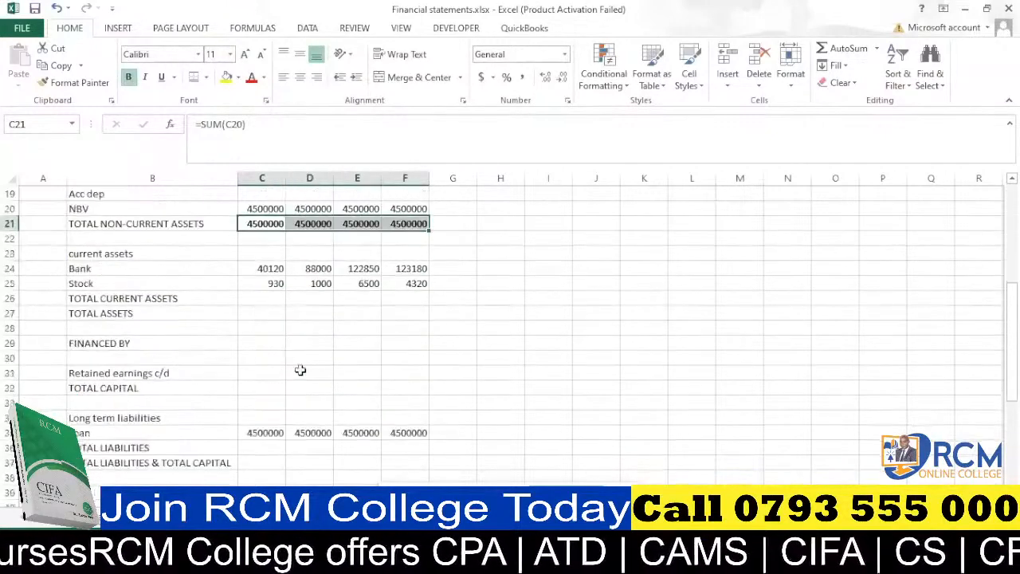
pyautogui.scroll(1, 293, 347)
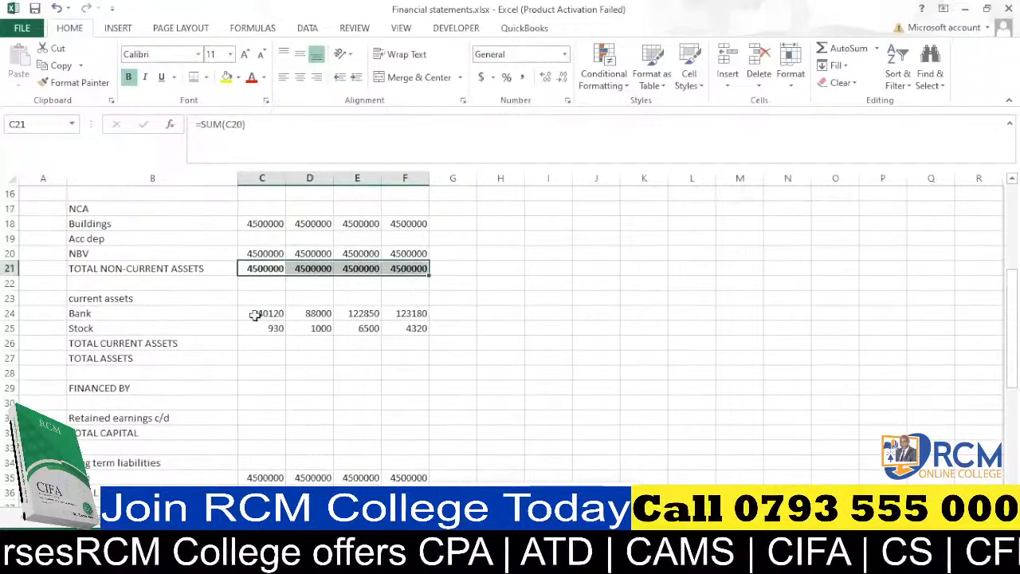
pyautogui.click(272, 343)
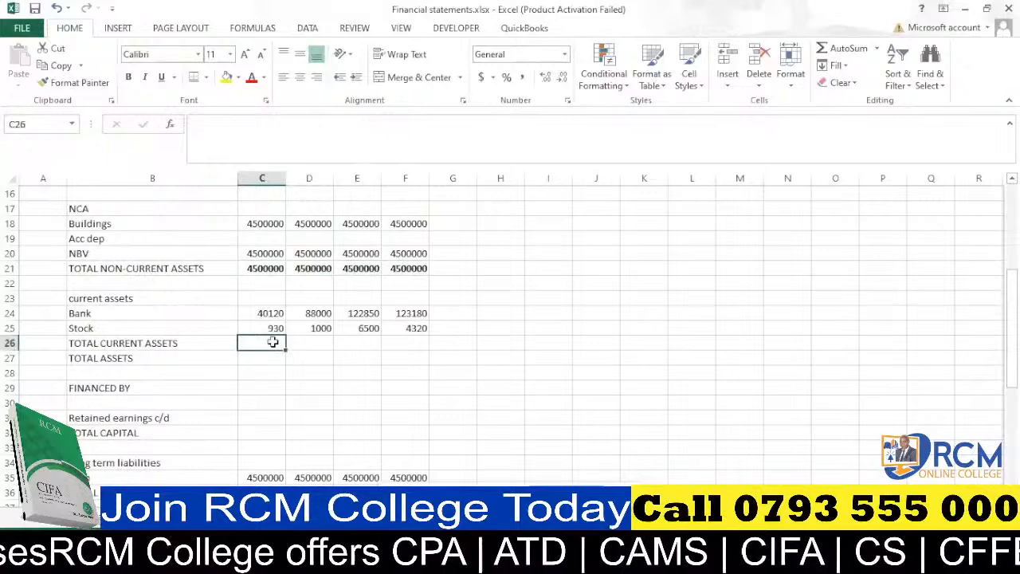
pyautogui.hotkey('alt', '=')
pyautogui.hotkey('ctrl', 'Return')
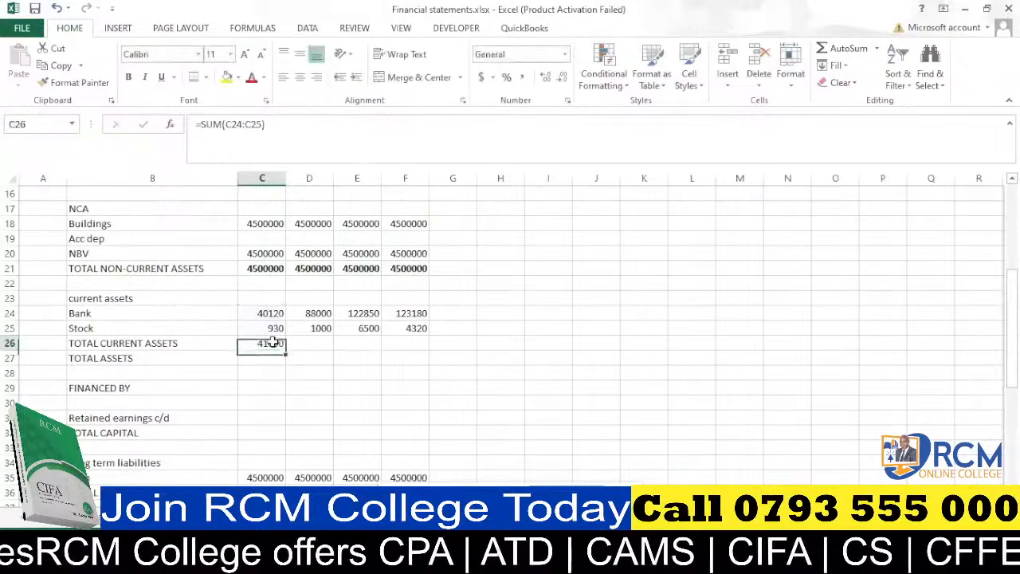
pyautogui.moveTo(289, 352); pyautogui.dragTo(412, 343)
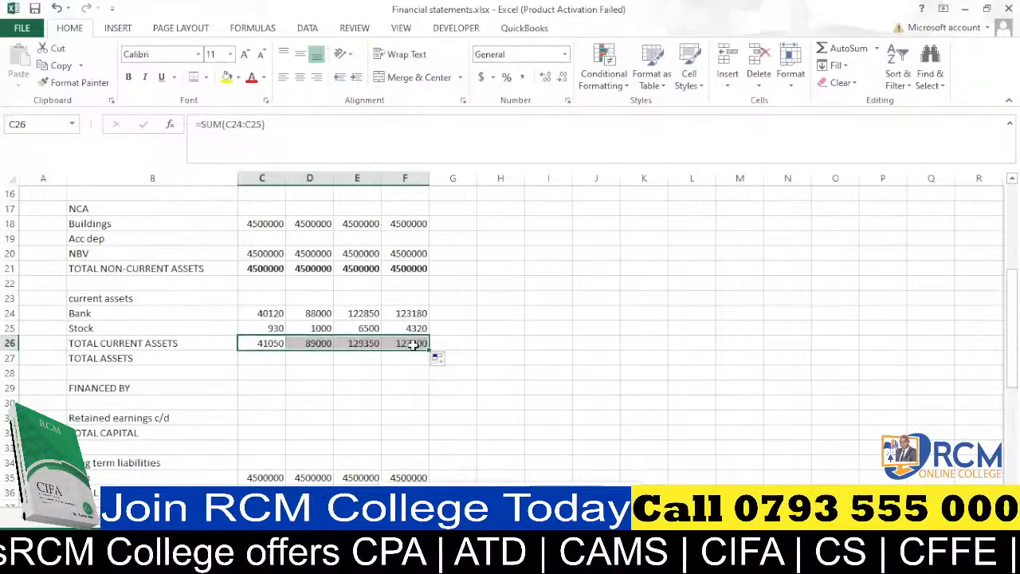
pyautogui.hotkey('ctrl', 'b')
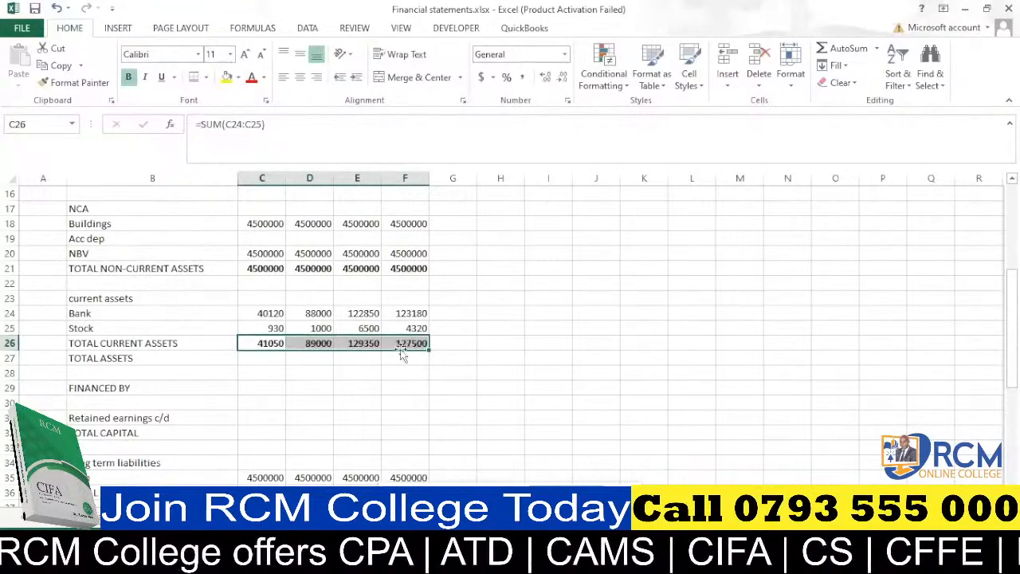
# Calculate total assets in C27 as =SUM(C21,C26) and fill it across C27:F27.
pyautogui.click(273, 360)
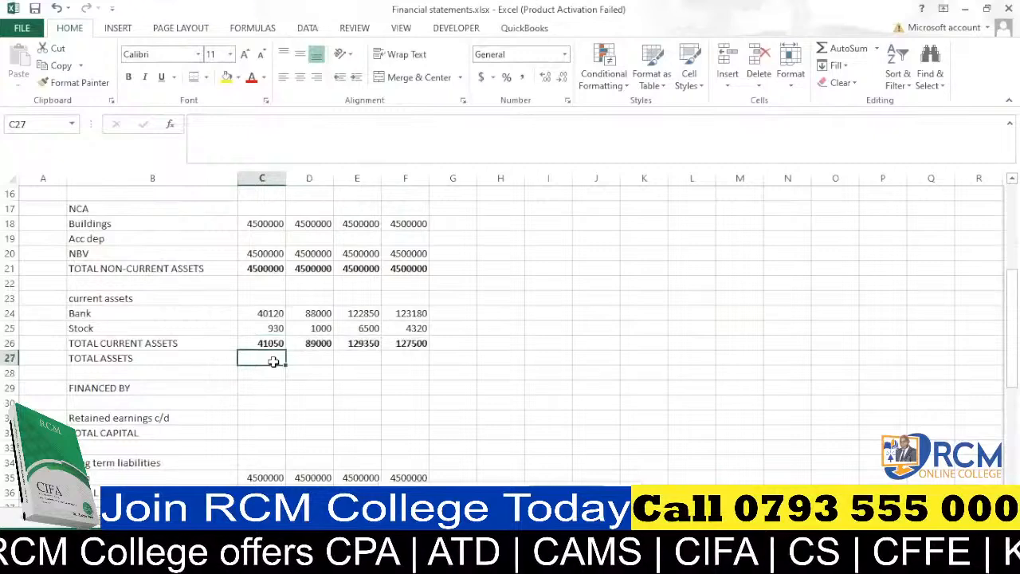
pyautogui.hotkey('alt', '=')
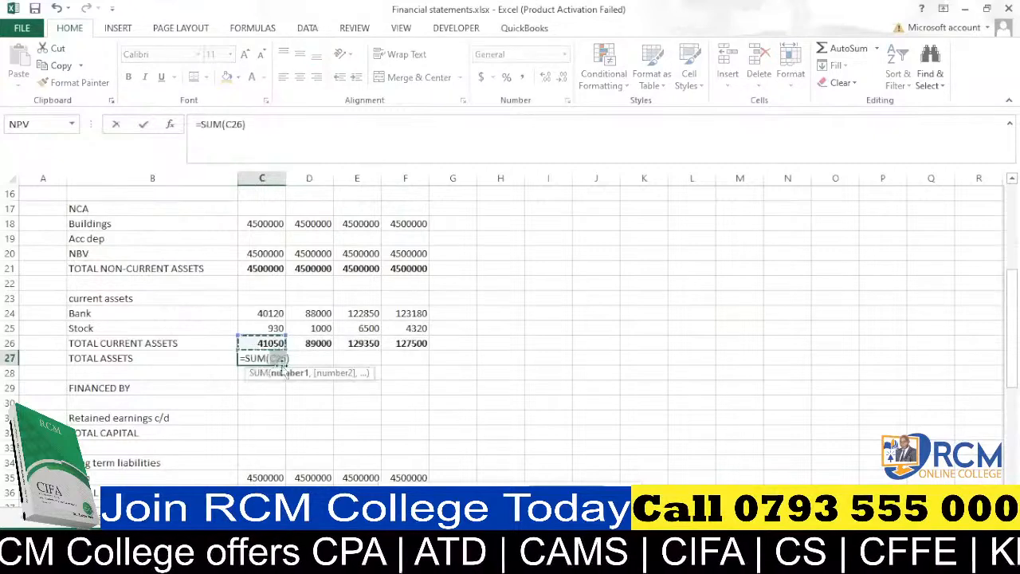
pyautogui.click(272, 269)
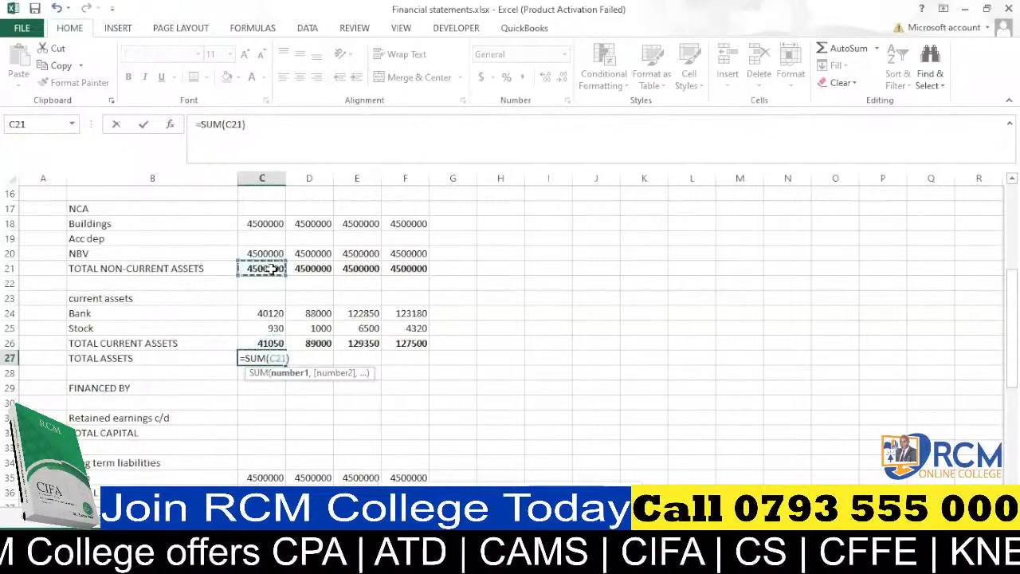
pyautogui.write(',')
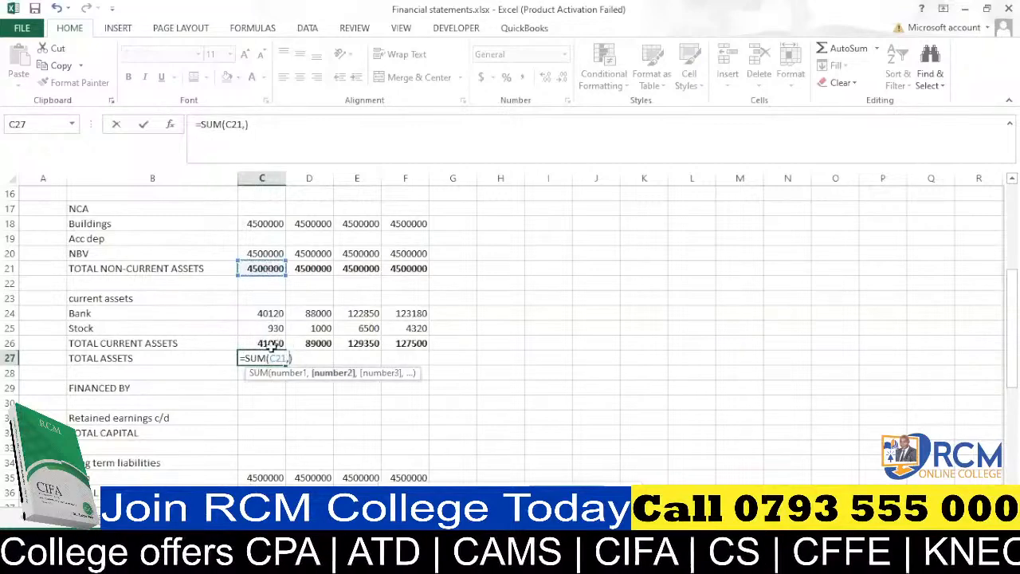
pyautogui.click(272, 345)
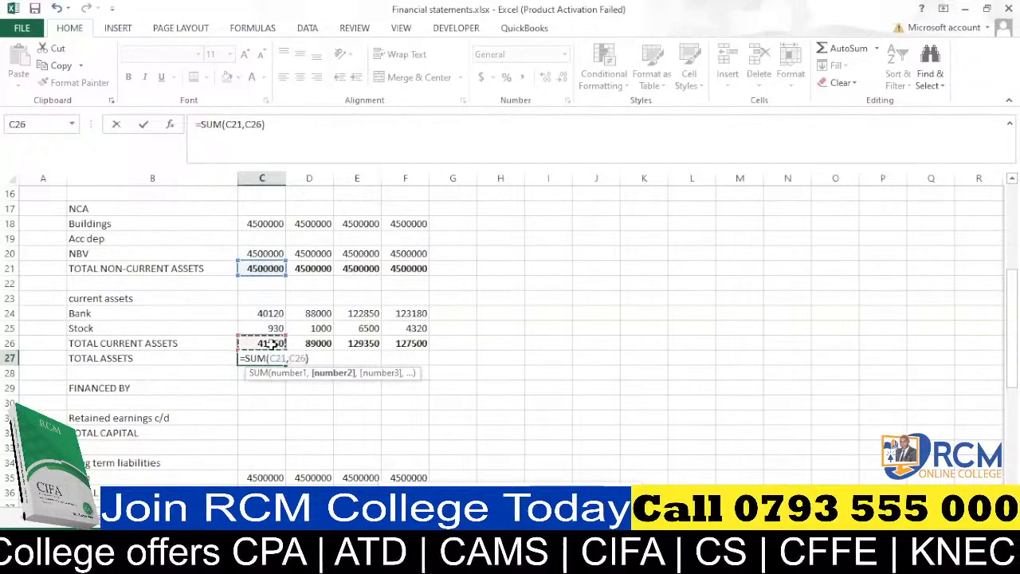
pyautogui.press('Return')
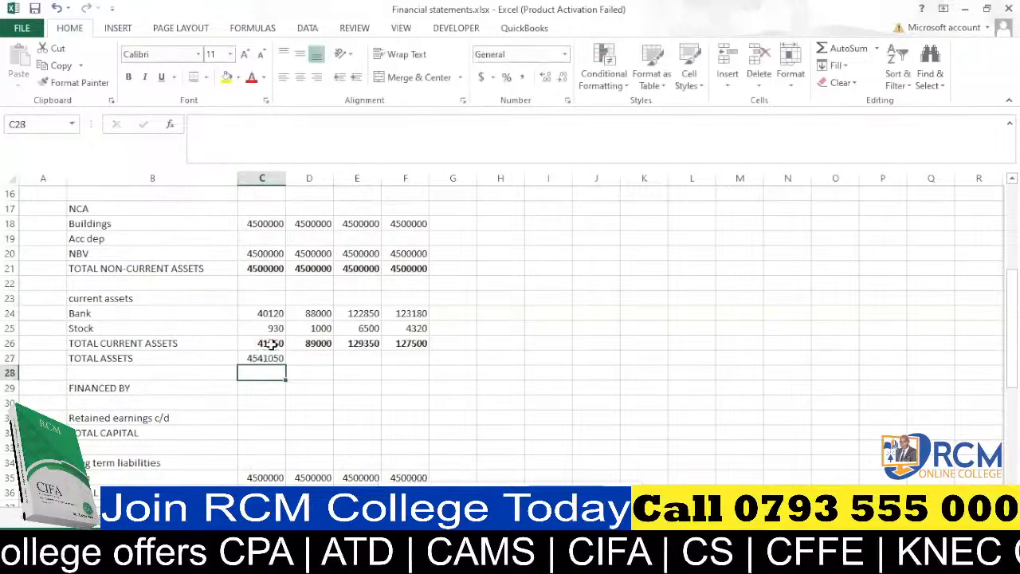
pyautogui.click(271, 358)
pyautogui.moveTo(334, 365); pyautogui.dragTo(420, 359)
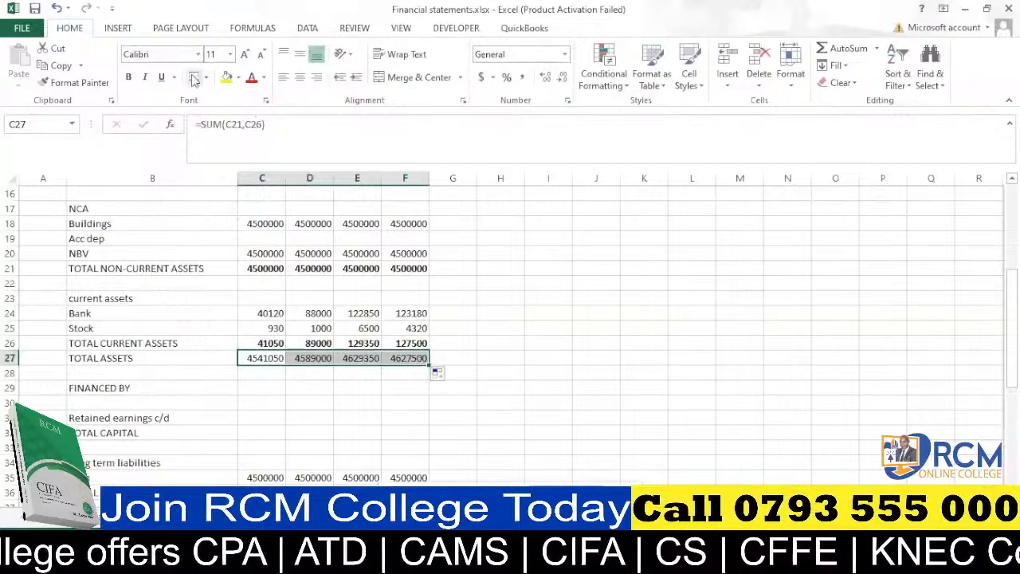
pyautogui.click(275, 373)
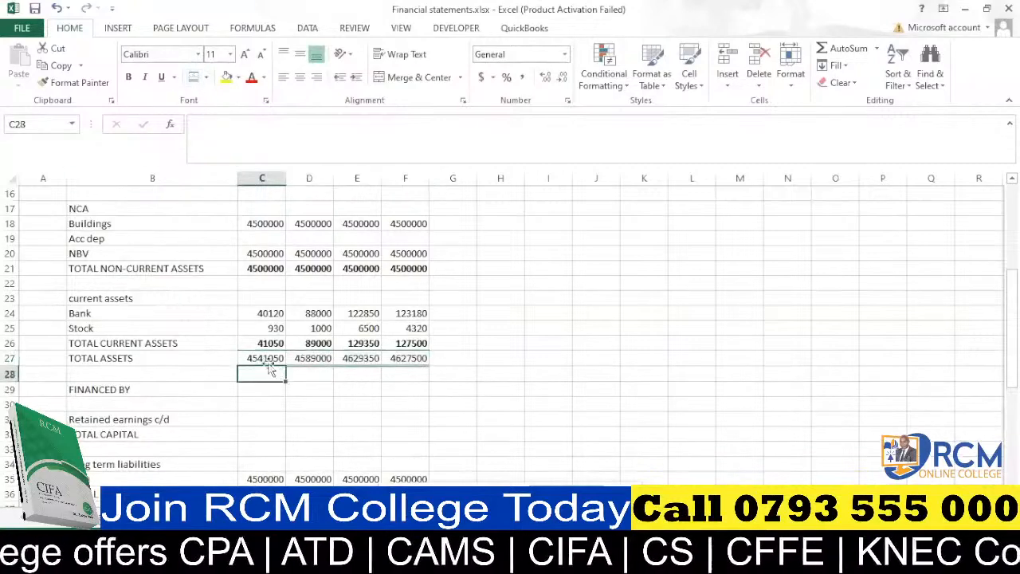
pyautogui.scroll(-2, 296, 359)
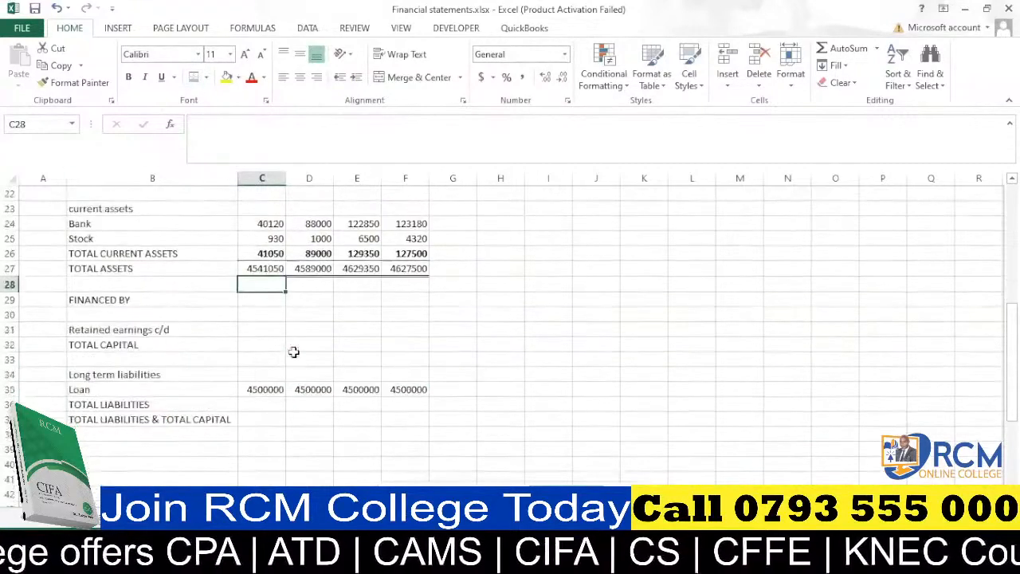
# AutoSum the Loan into C36 for total liabilities, fill it across C36:F36 and make the row bold.
pyautogui.scroll(-1, 271, 305)
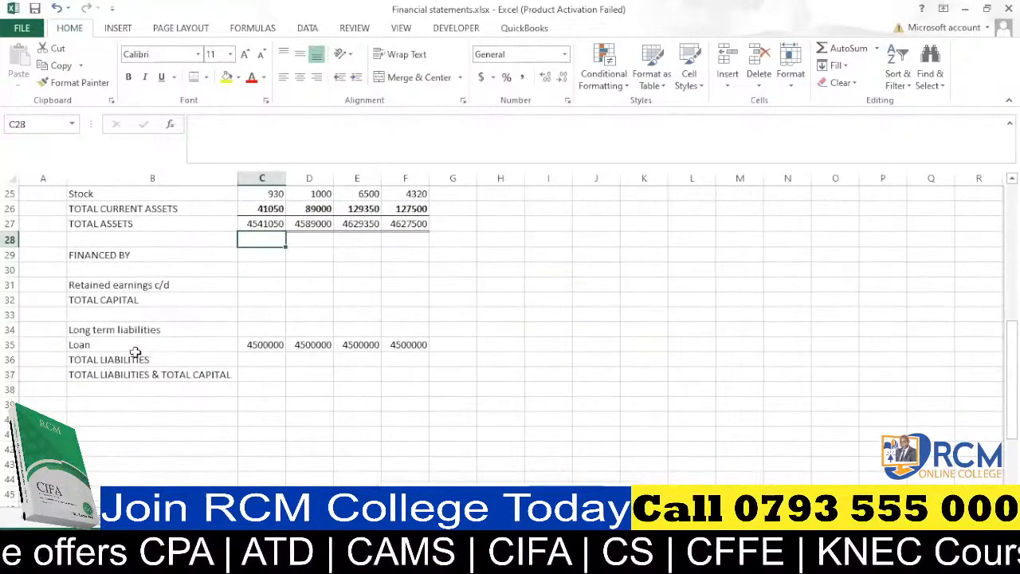
pyautogui.click(264, 358)
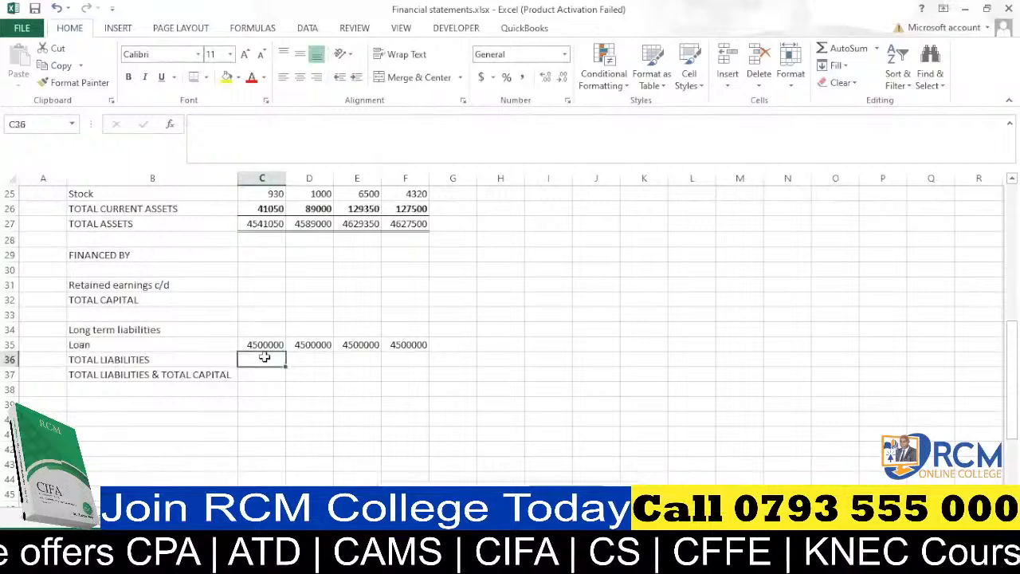
pyautogui.hotkey('alt', '=')
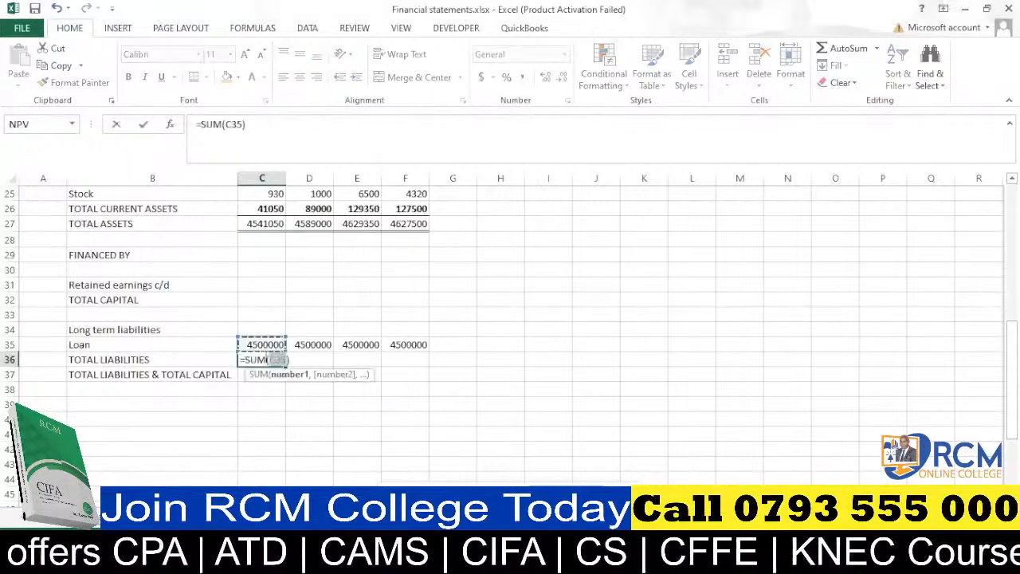
pyautogui.press('Return')
pyautogui.click(271, 360)
pyautogui.moveTo(285, 369); pyautogui.dragTo(409, 358)
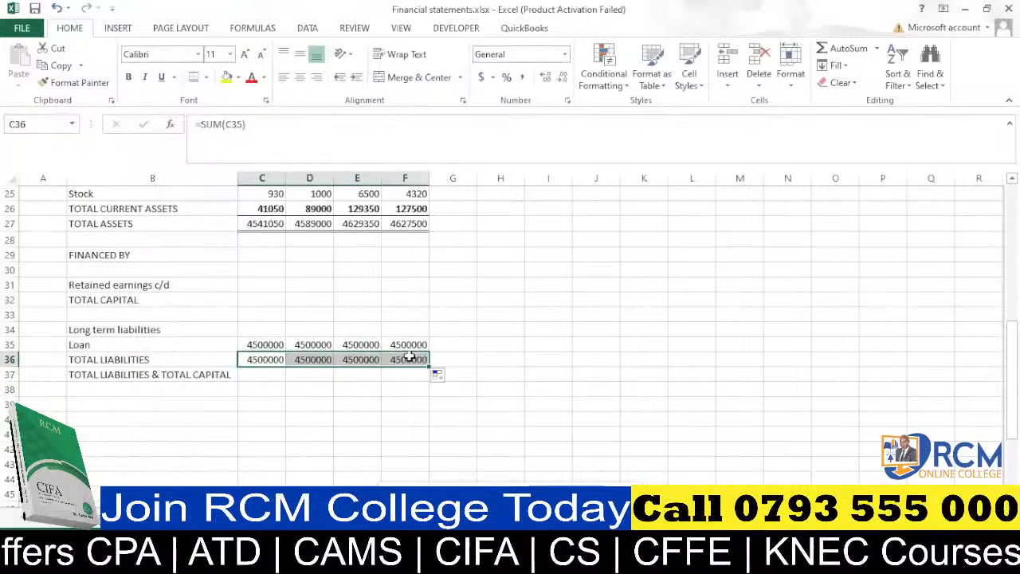
pyautogui.hotkey('ctrl', 'b')
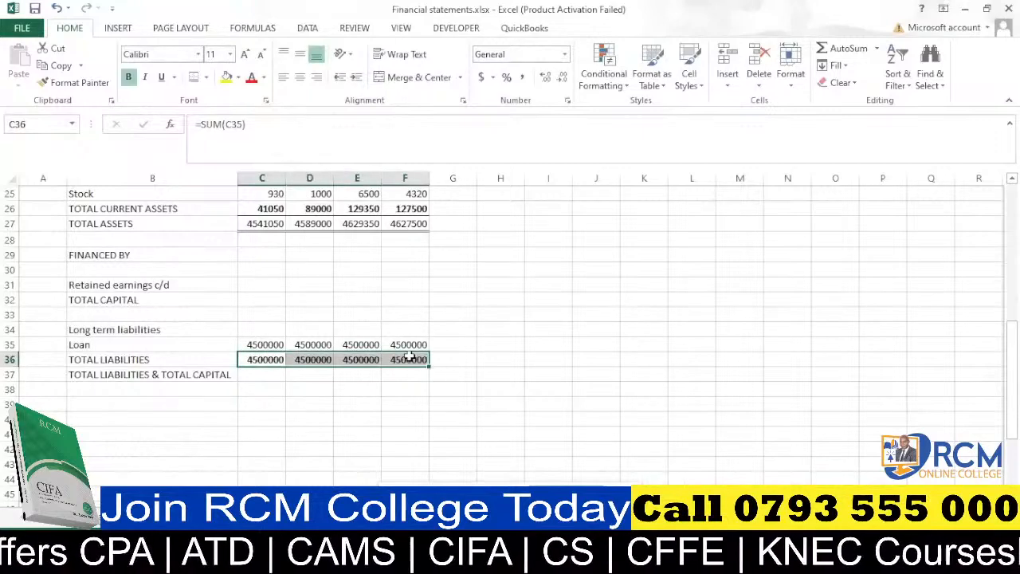
# Enter =SUM(C32,C36) in C37 for total liabilities and capital, fill across to F37, and format it bold with a double bottom border.
pyautogui.click(260, 376)
pyautogui.doubleClick(263, 375)
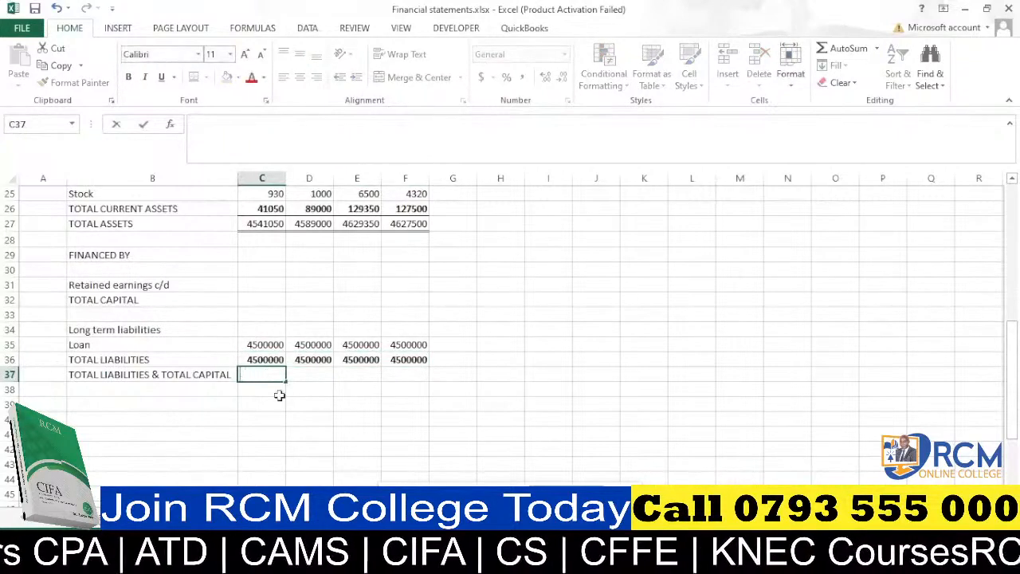
pyautogui.press('Return')
pyautogui.click(272, 371)
pyautogui.write('=SUM(')
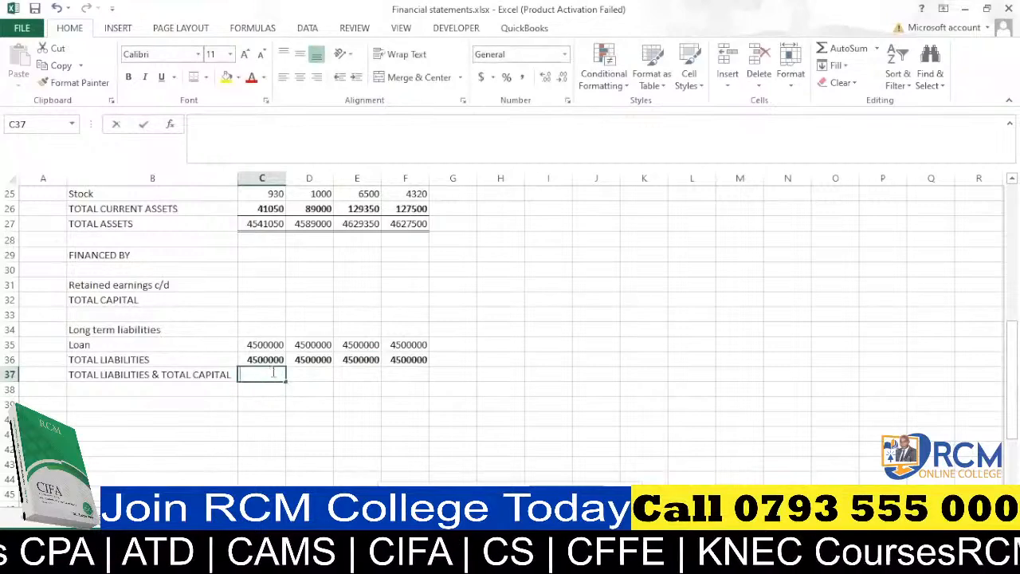
pyautogui.click(255, 299)
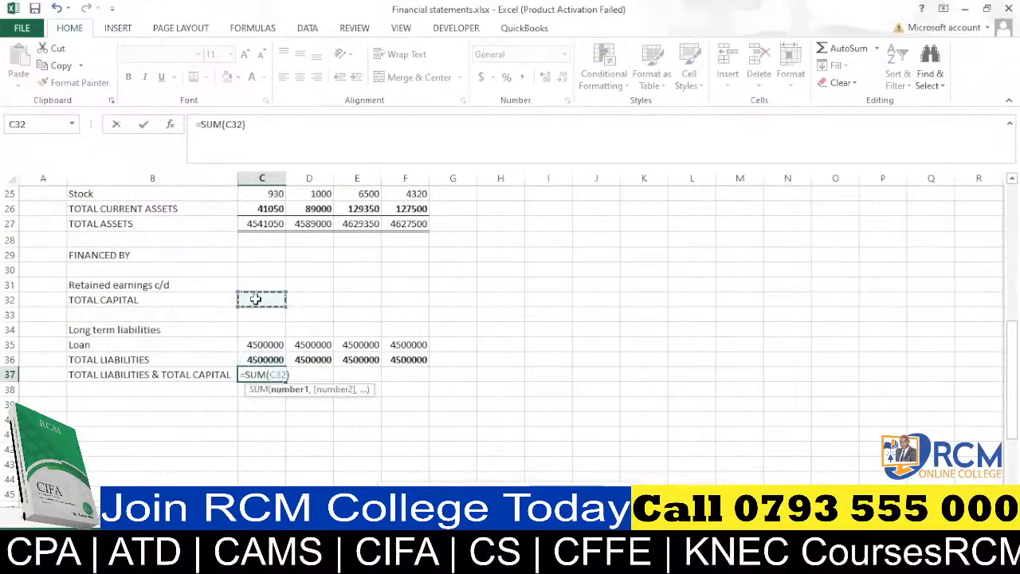
pyautogui.write(',')
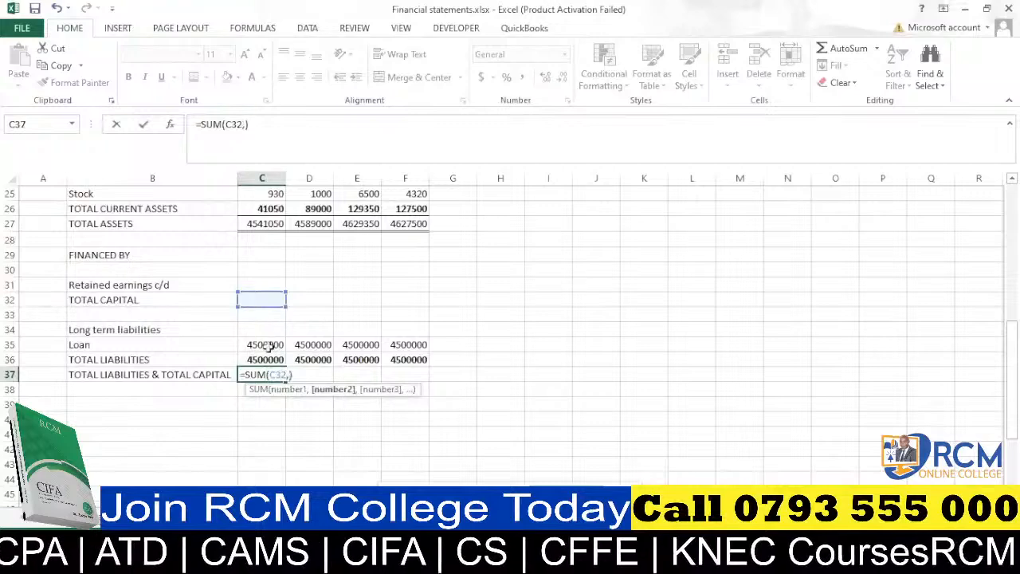
pyautogui.click(275, 359)
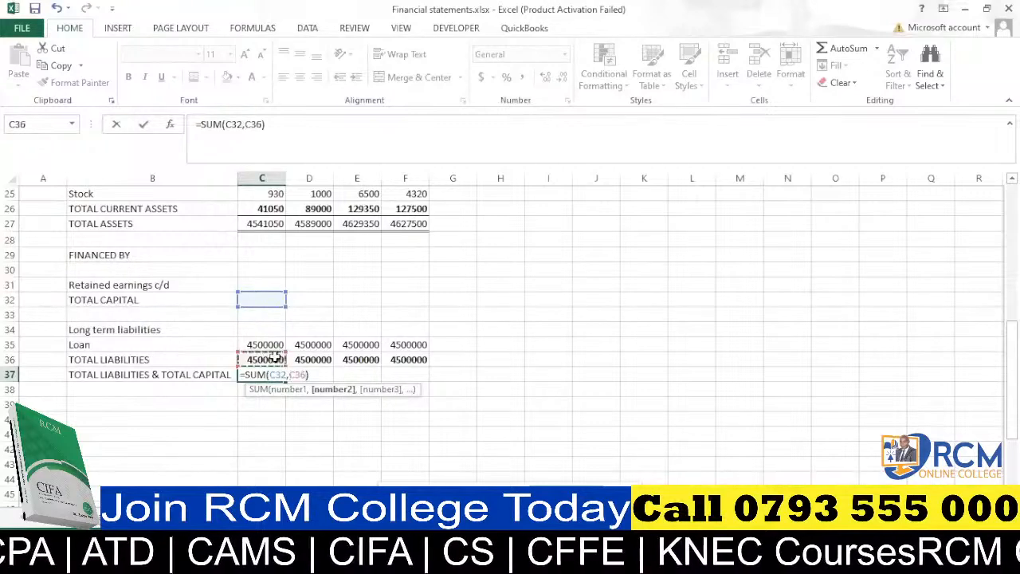
pyautogui.press('Return')
pyautogui.click(282, 376)
pyautogui.moveTo(287, 382); pyautogui.dragTo(426, 377)
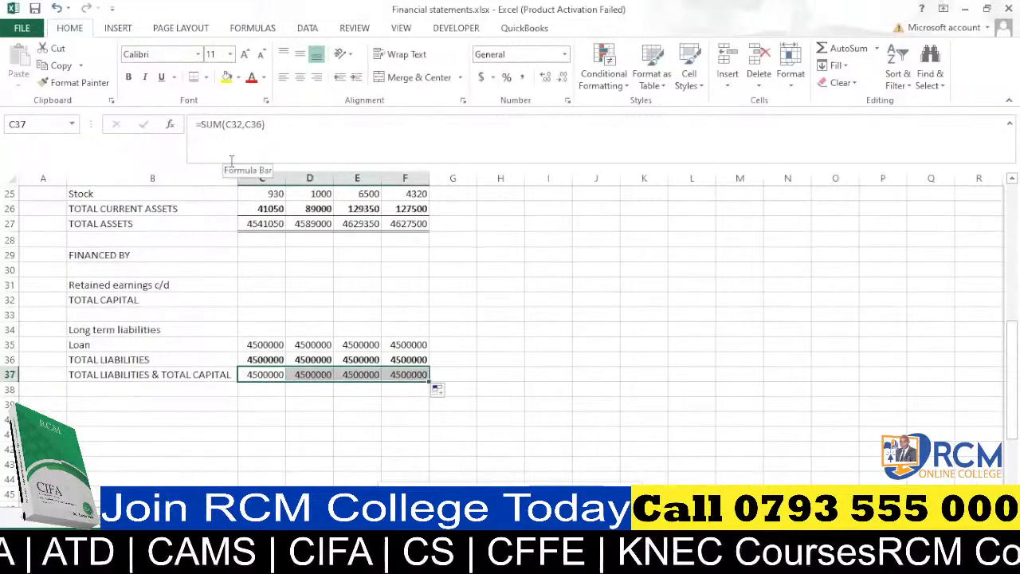
pyautogui.hotkey('ctrl', 'b')
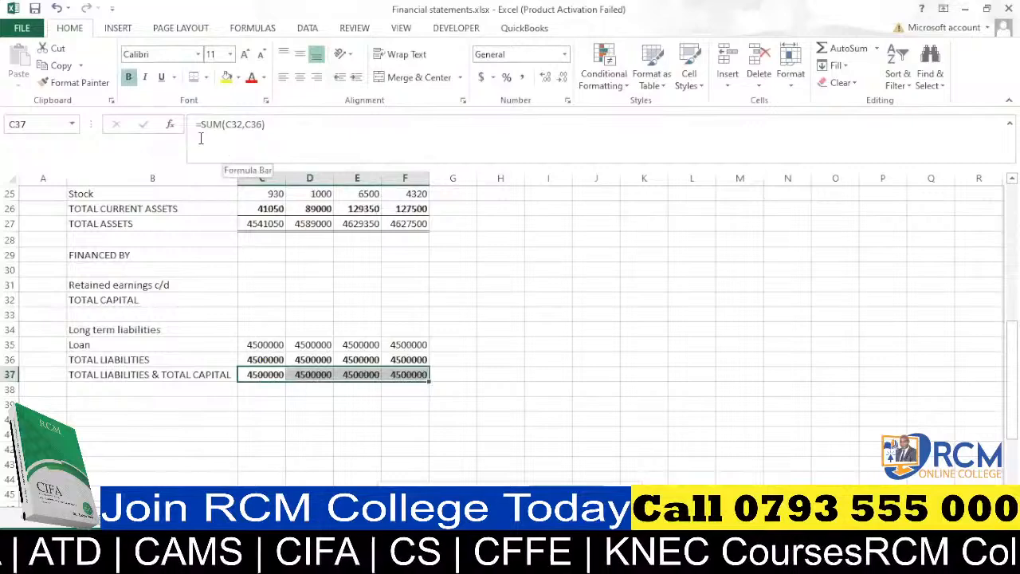
pyautogui.click(193, 77)
pyautogui.click(560, 344)
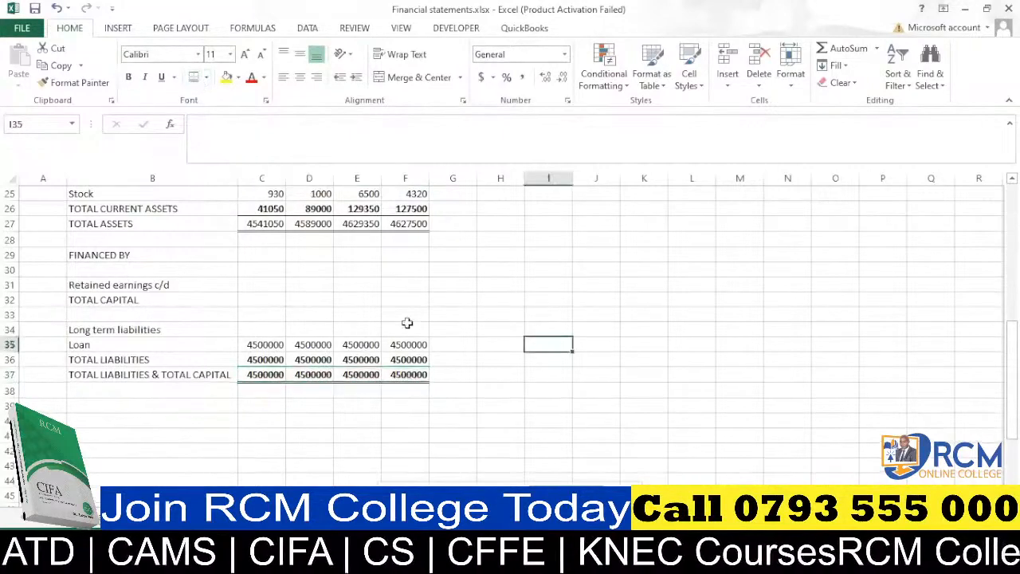
# AutoSum retained earnings c/d from C31 into C32 for total capital, fill it across C32:F32 and make it bold.
pyautogui.scroll(2, 325, 359)
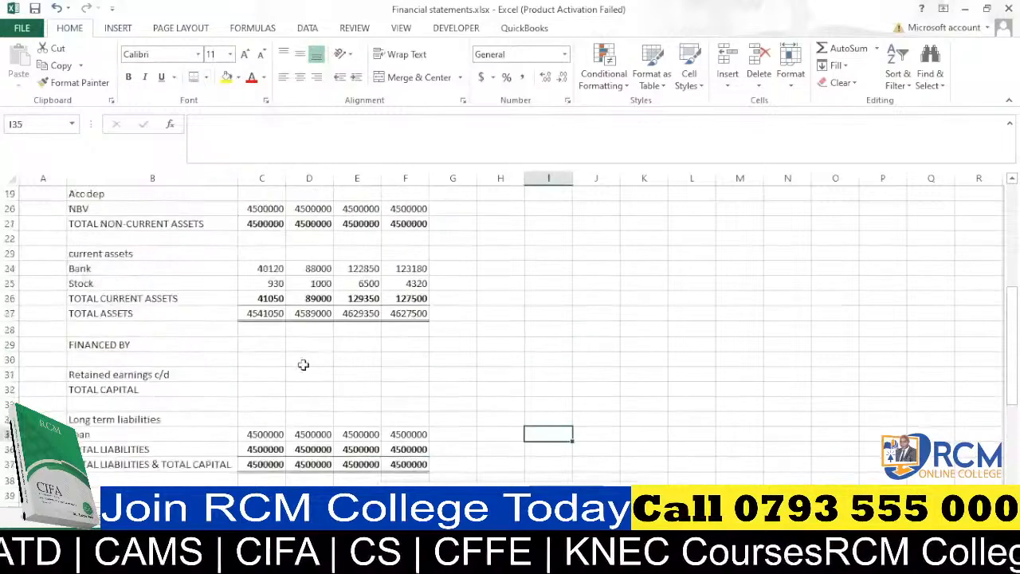
pyautogui.click(254, 390)
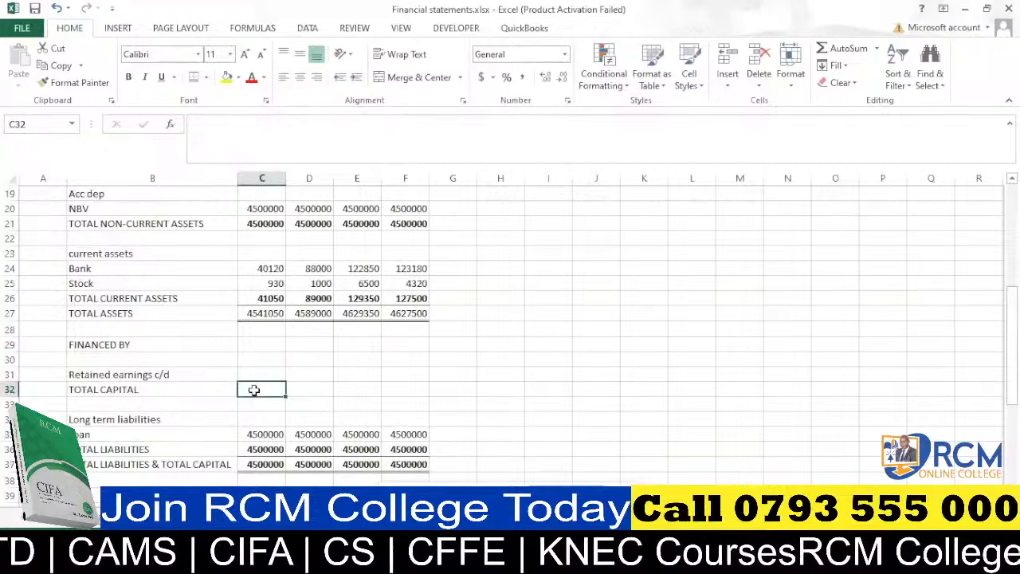
pyautogui.hotkey('alt', '=')
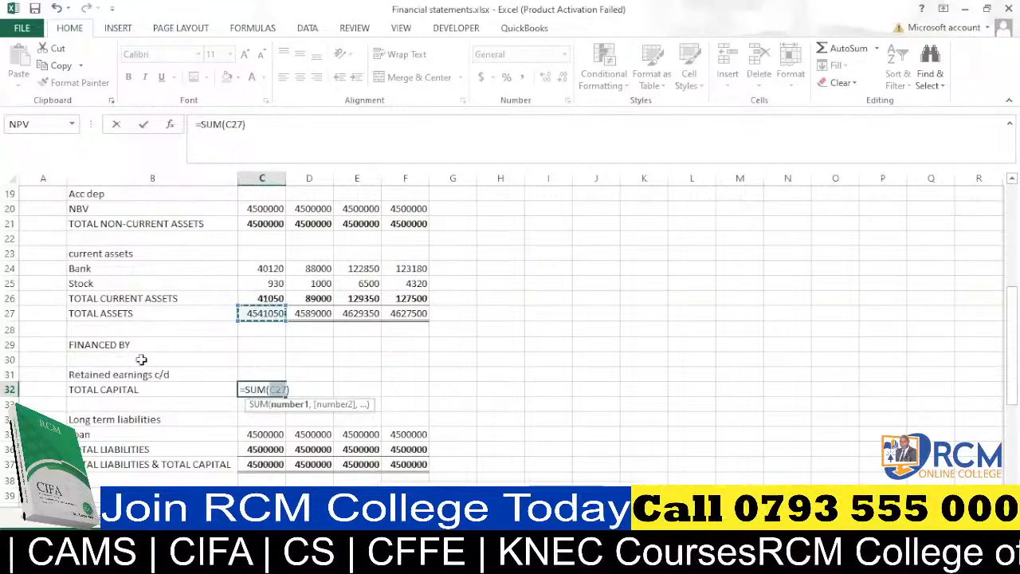
pyautogui.click(268, 372)
pyautogui.press('Return')
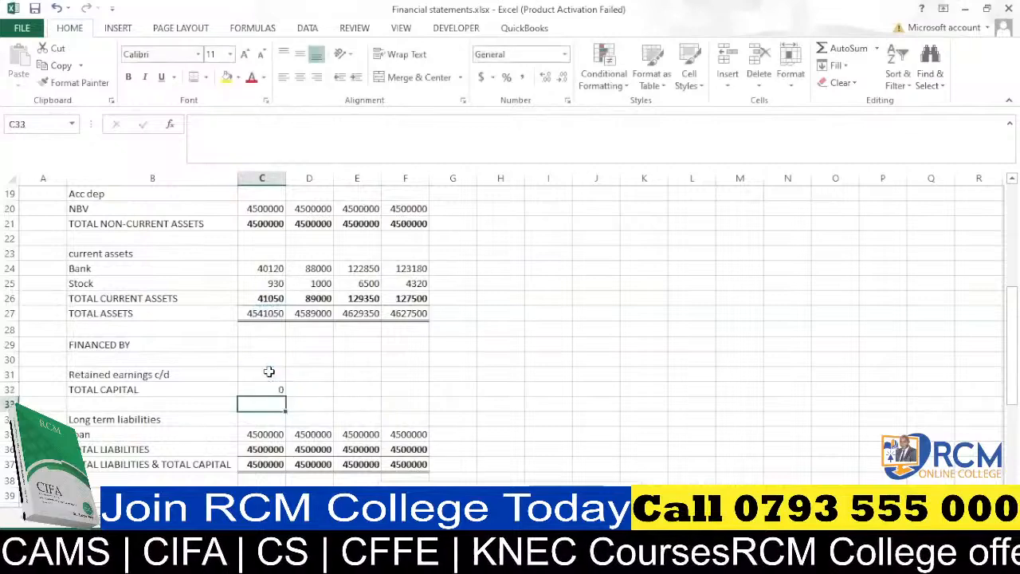
pyautogui.click(277, 392)
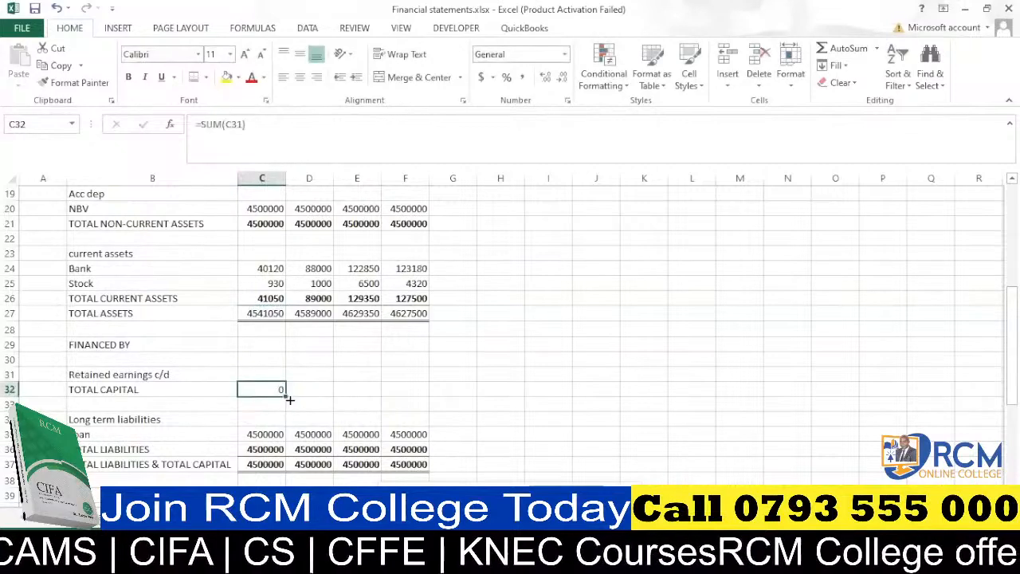
pyautogui.moveTo(286, 396); pyautogui.dragTo(428, 398)
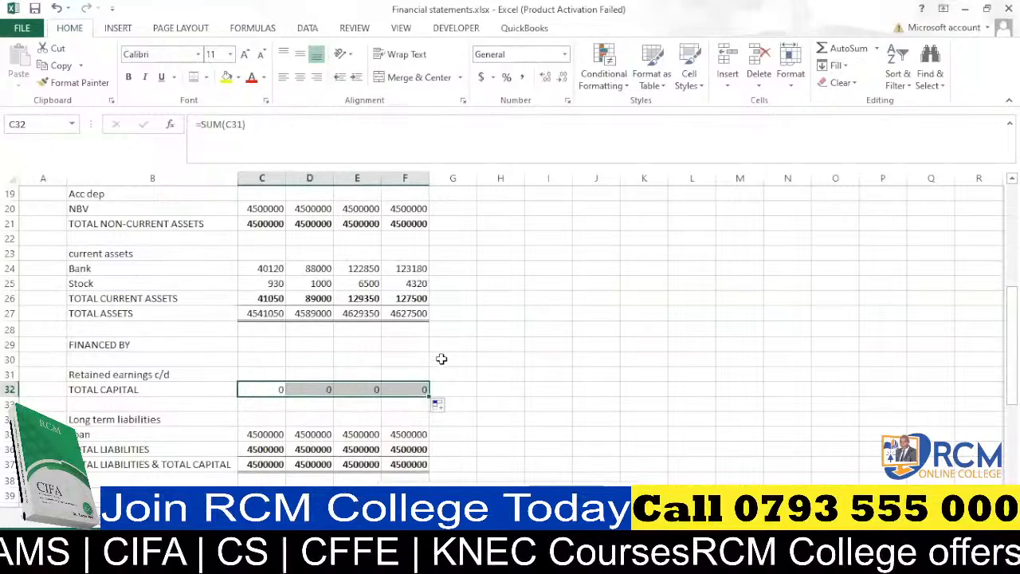
pyautogui.scroll(-3, 478, 345)
pyautogui.scroll(1, 479, 344)
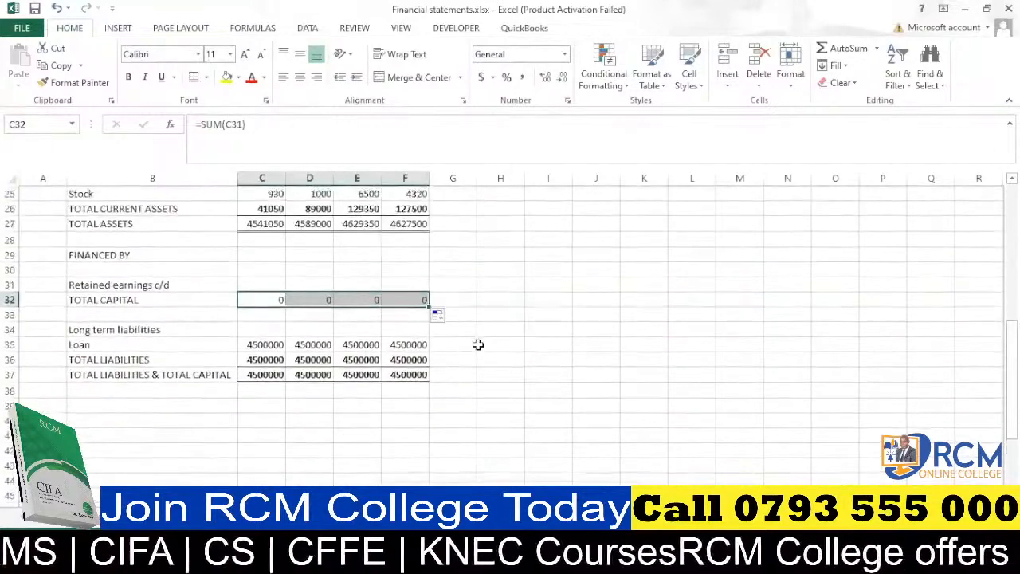
pyautogui.click(511, 316)
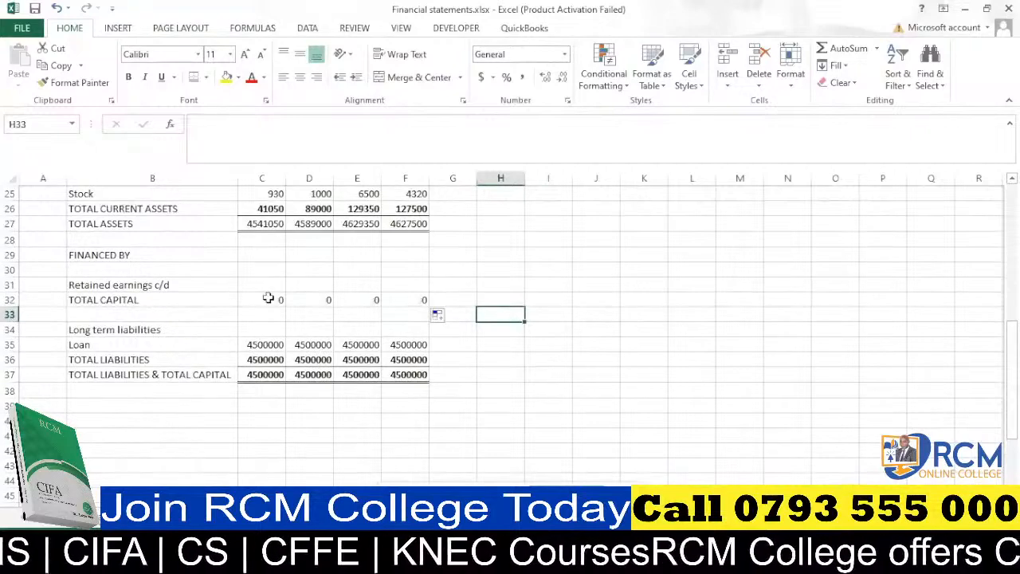
pyautogui.moveTo(268, 300); pyautogui.dragTo(405, 299)
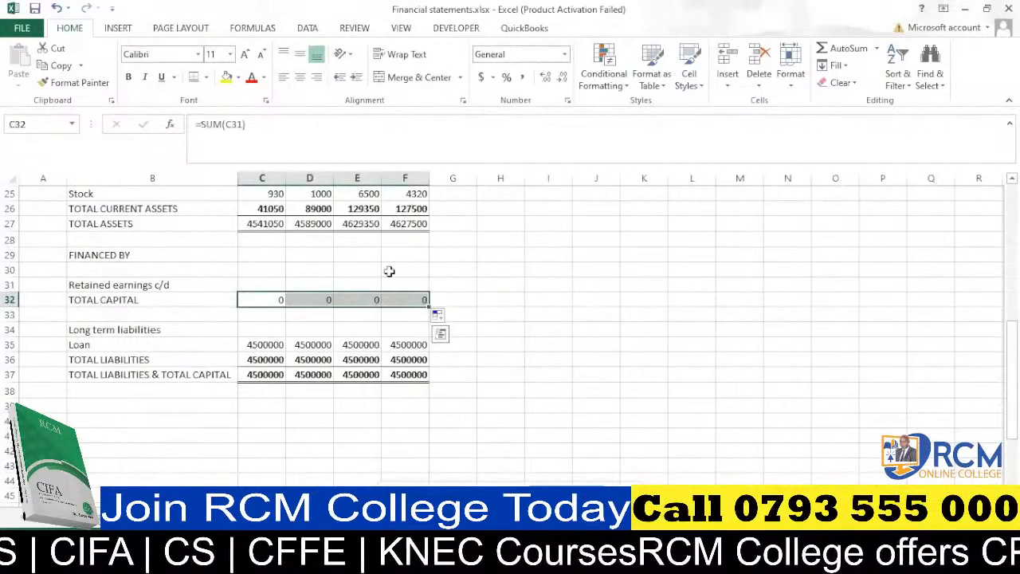
pyautogui.click(531, 299)
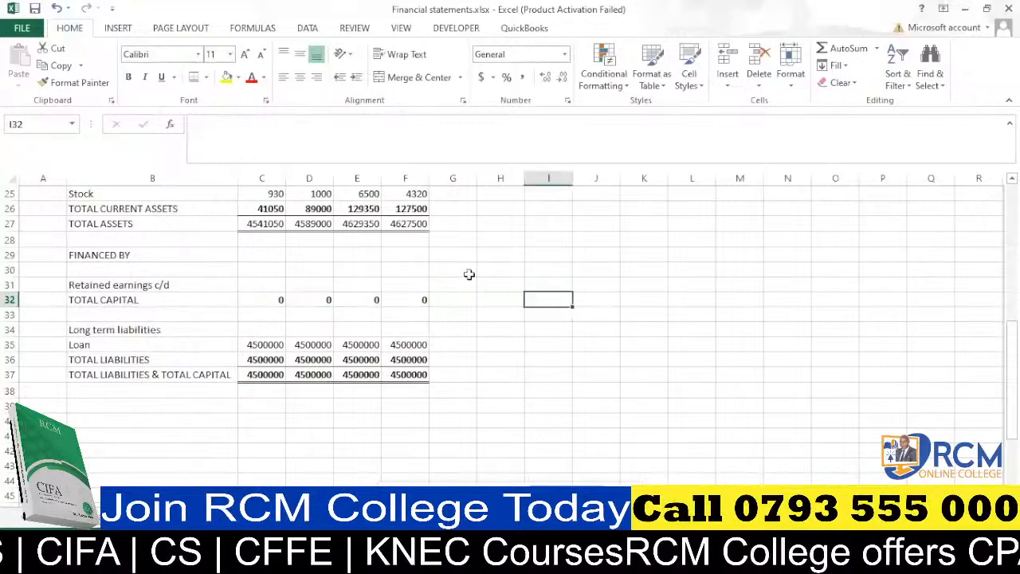
# Review the income statement and balance sheet figures across the sheet.
pyautogui.scroll(4, 471, 315)
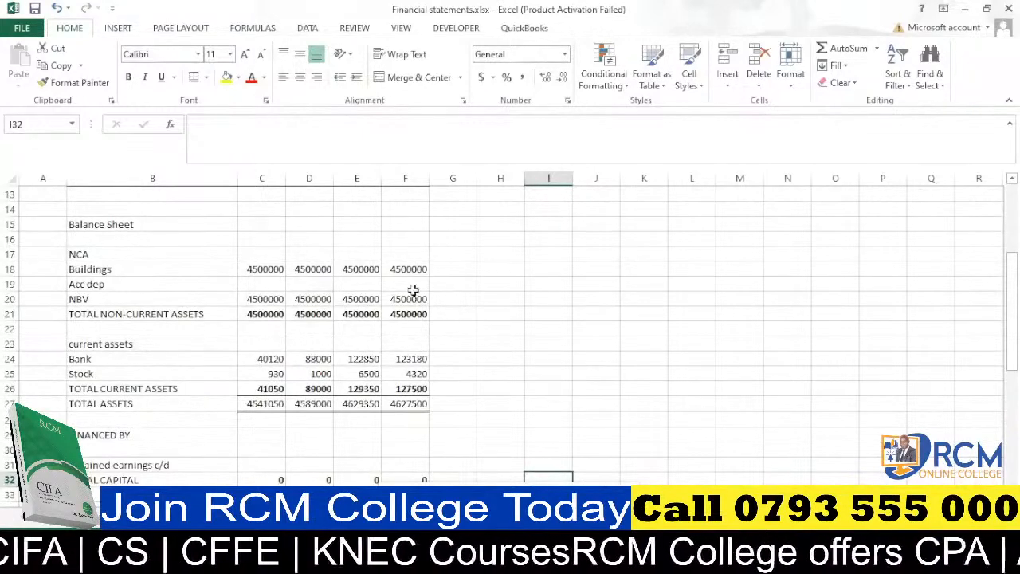
pyautogui.scroll(-2, 412, 290)
pyautogui.scroll(2, 412, 290)
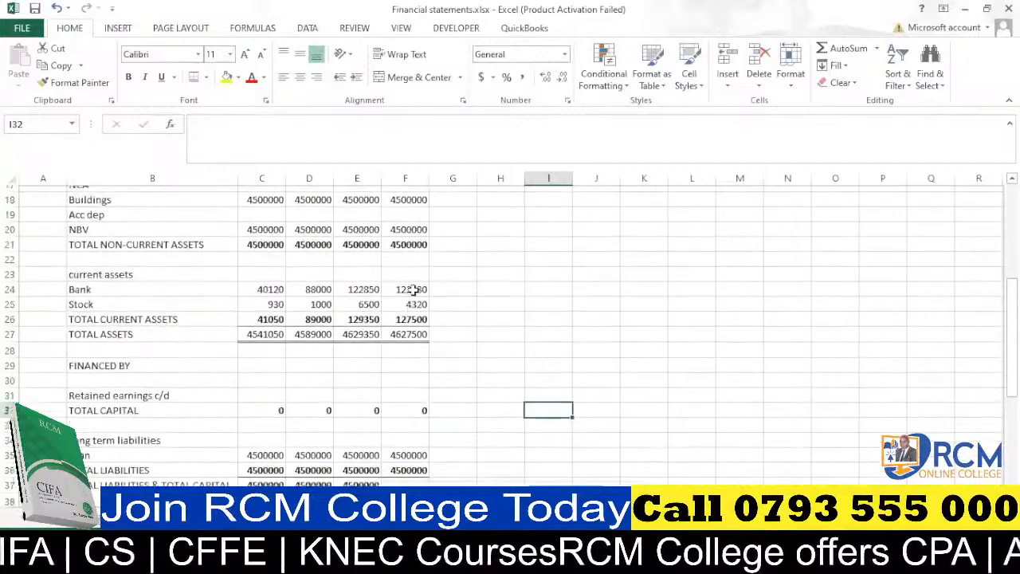
pyautogui.scroll(-3, 413, 290)
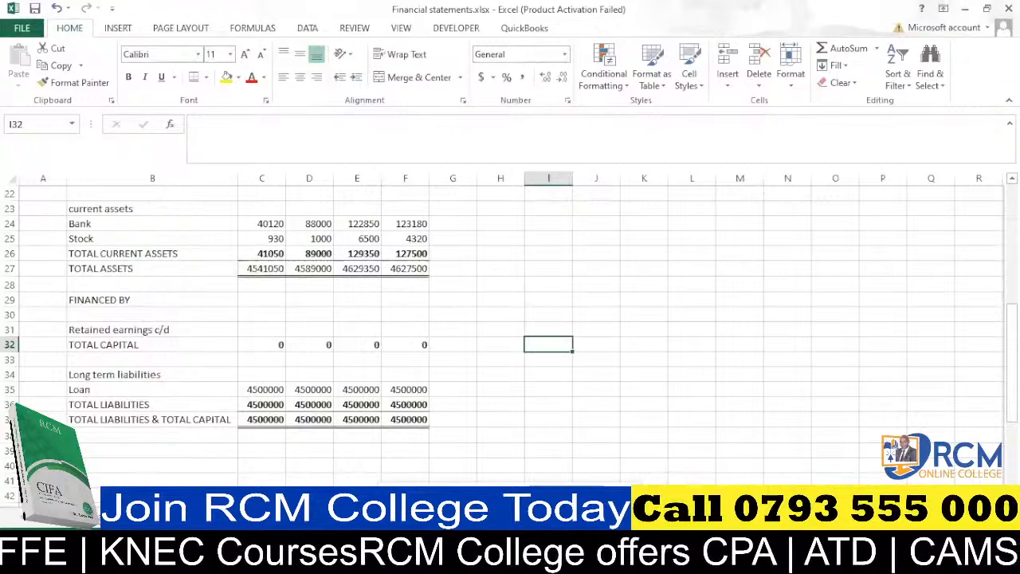
pyautogui.moveTo(385, 559)
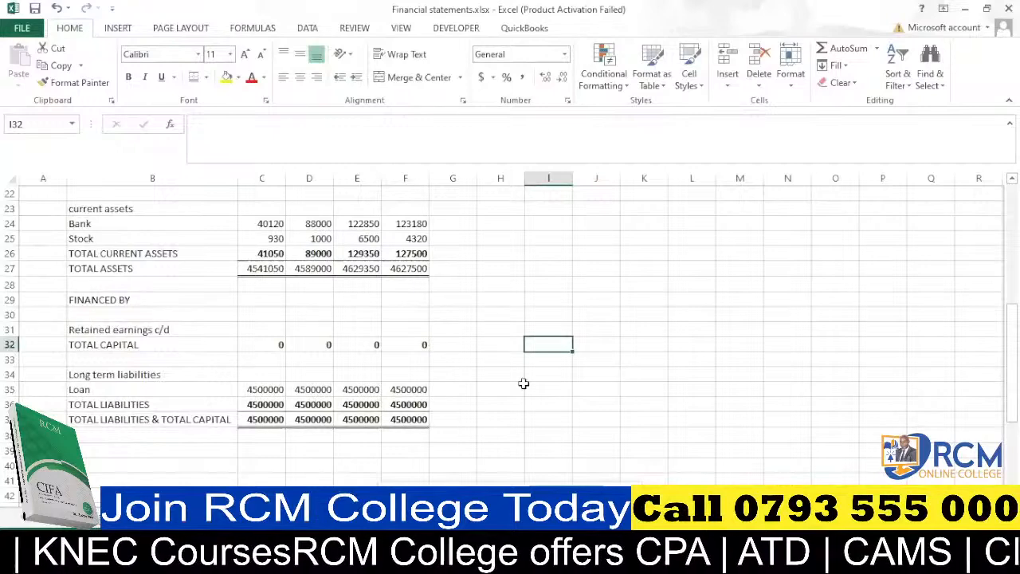
pyautogui.scroll(2, 504, 386)
pyautogui.scroll(5, 428, 354)
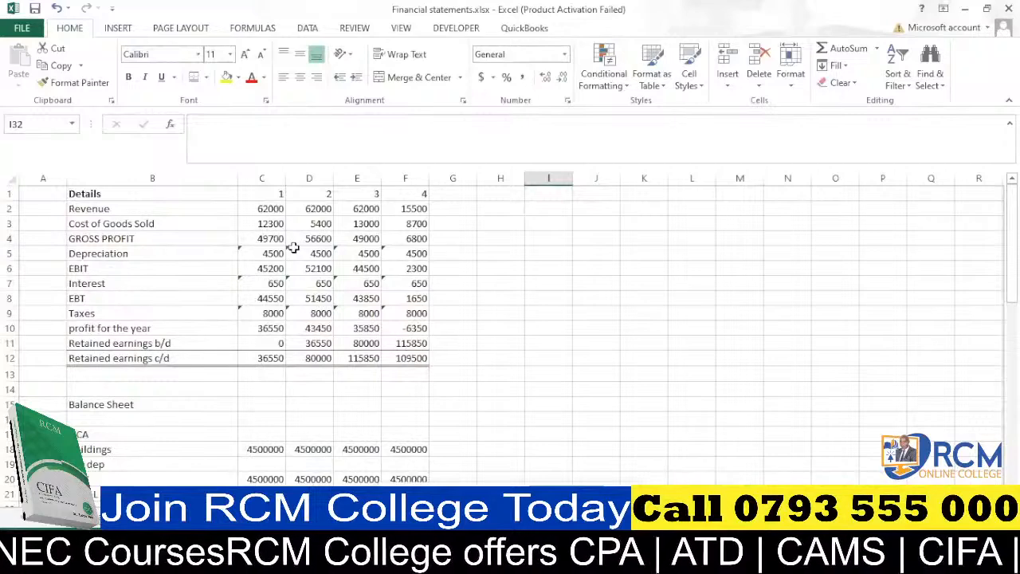
pyautogui.scroll(-2, 293, 248)
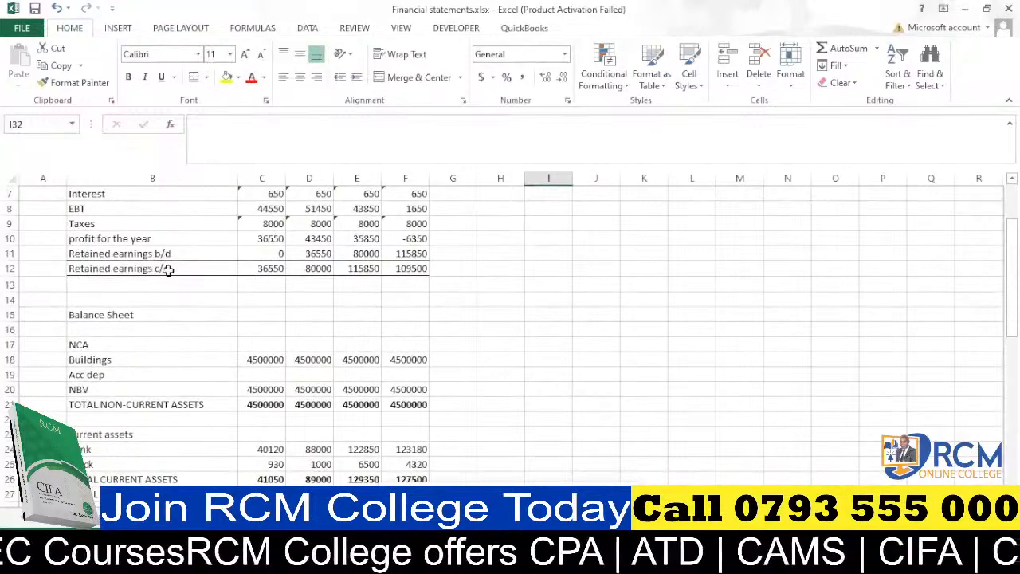
pyautogui.scroll(-4, 253, 270)
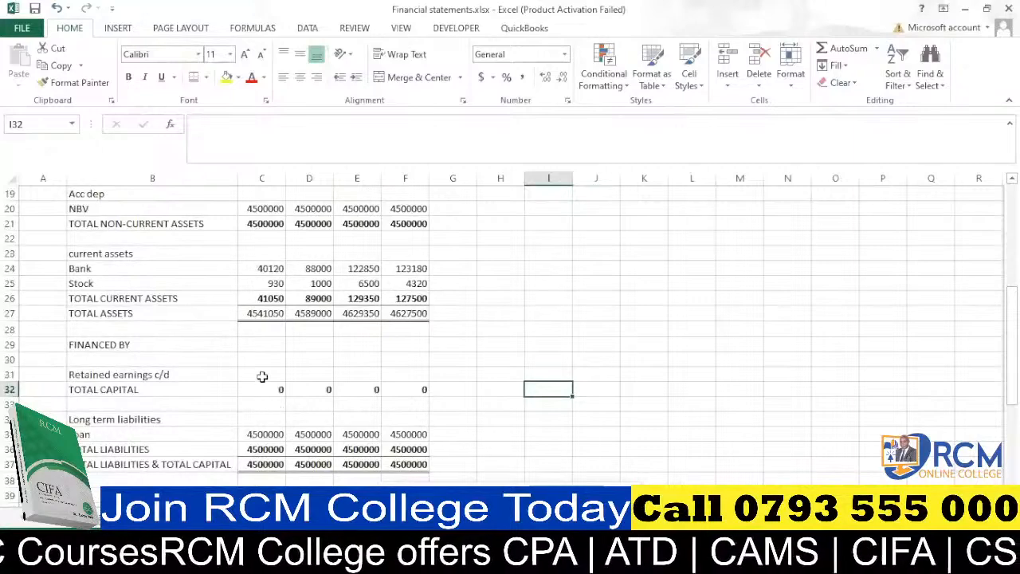
# Enter =C12 in C31 to link retained earnings c/d to the income statement, and fill it across to F31.
pyautogui.click(262, 375)
pyautogui.write('=')
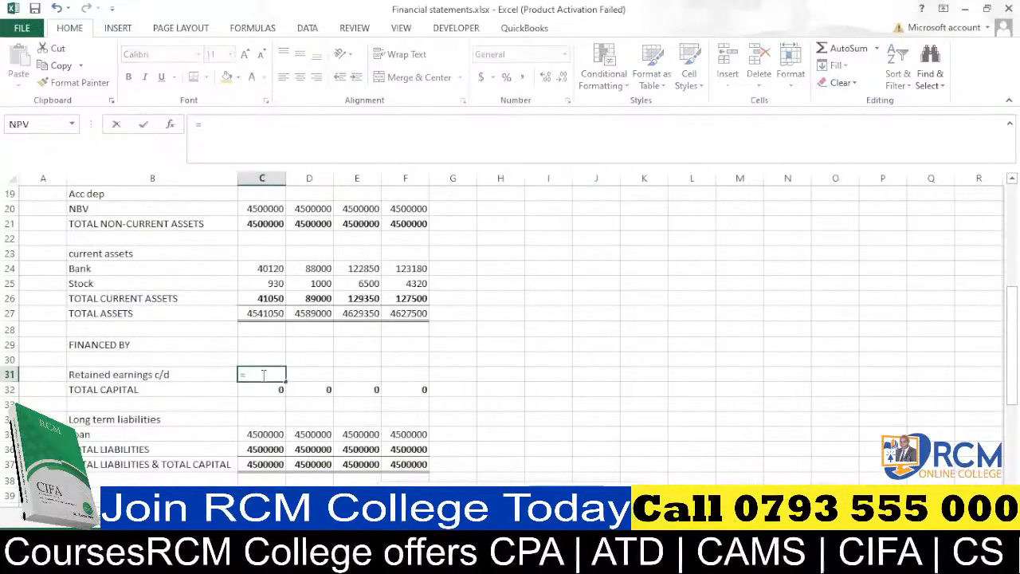
pyautogui.scroll(6, 262, 376)
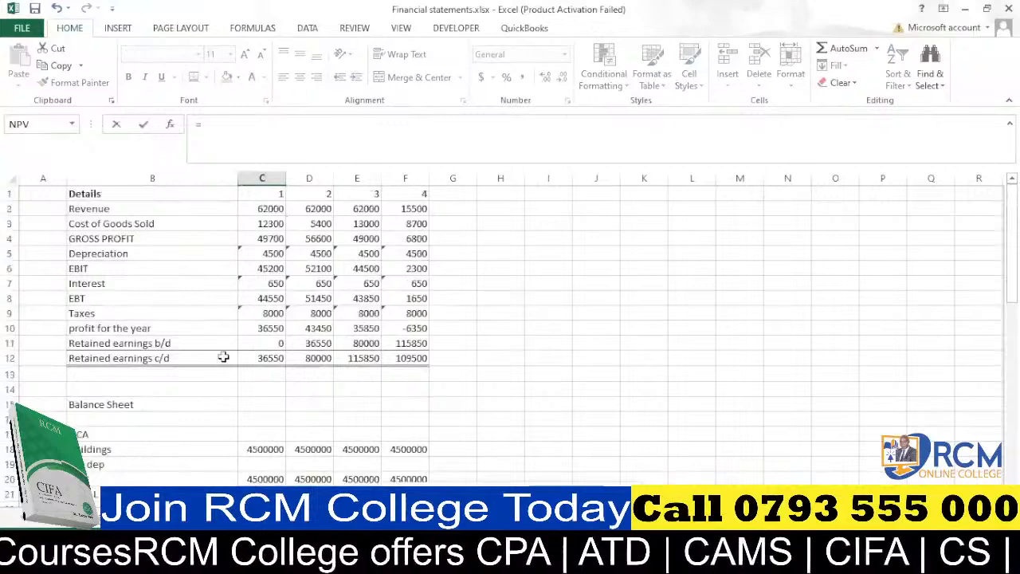
pyautogui.click(264, 359)
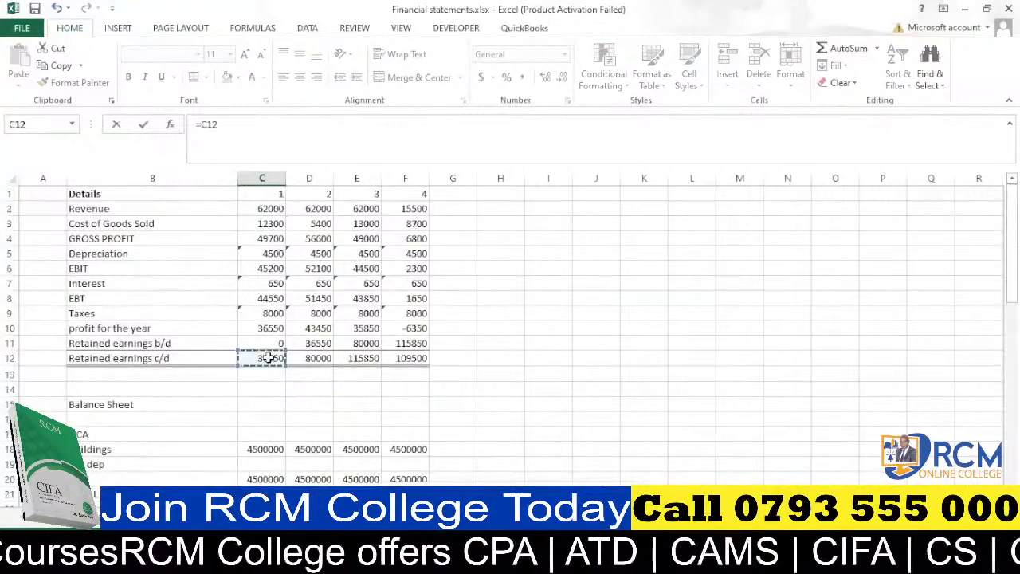
pyautogui.press('Return')
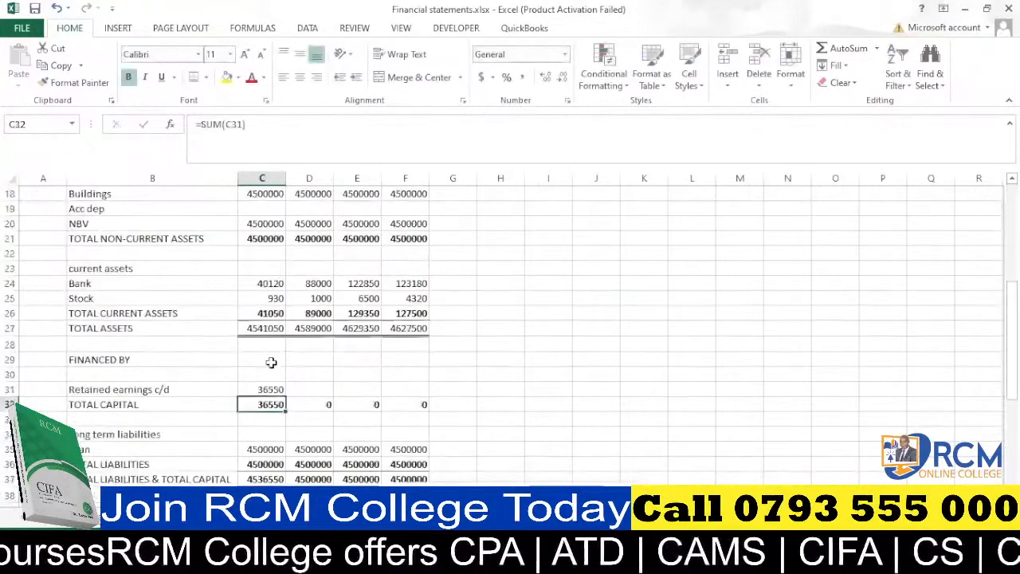
pyautogui.click(272, 389)
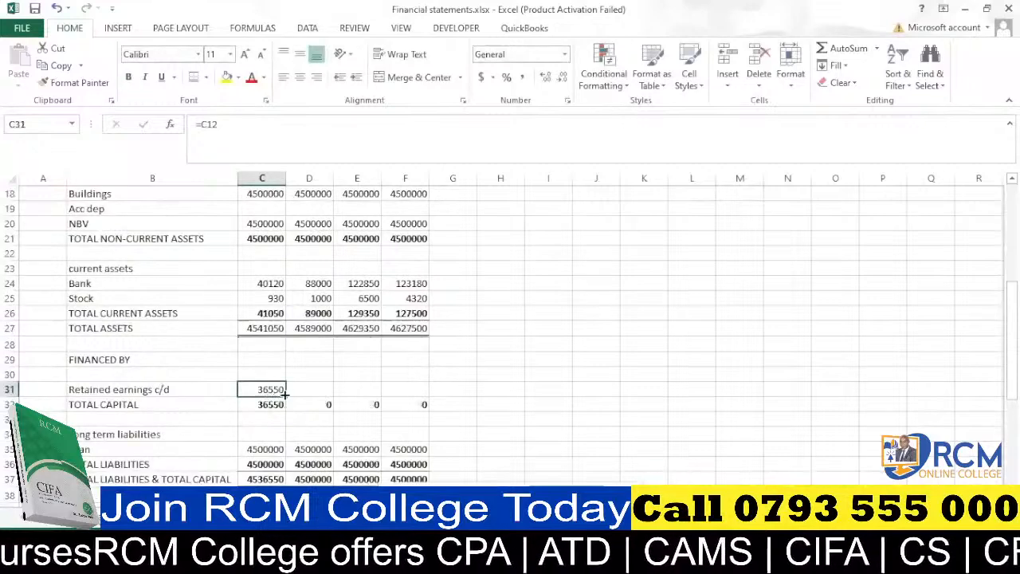
pyautogui.moveTo(284, 396); pyautogui.dragTo(428, 390)
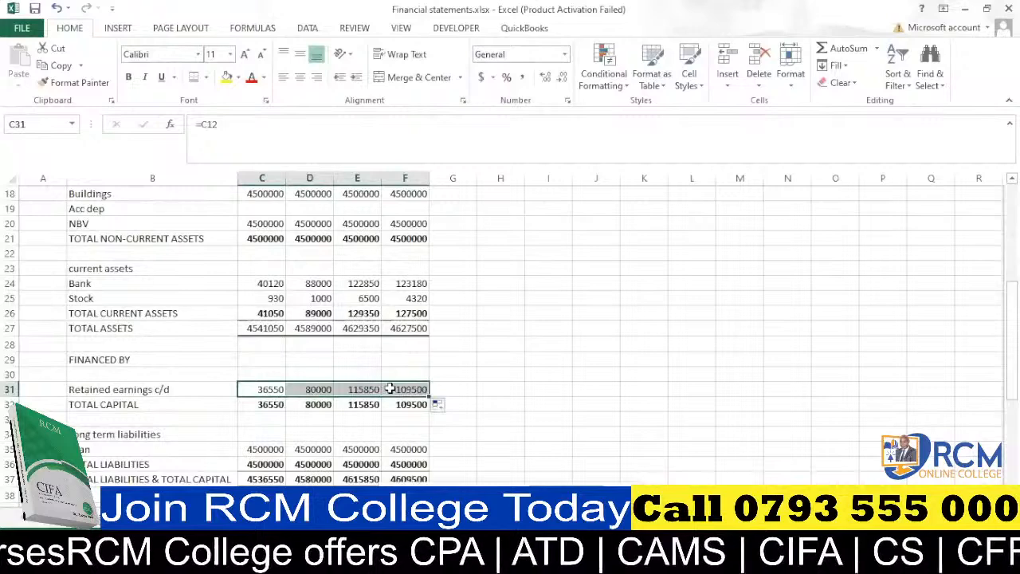
# Examine the source data sheet's particulars and mapping entries for depreciation.
pyautogui.scroll(-1, 389, 389)
pyautogui.scroll(3, 390, 389)
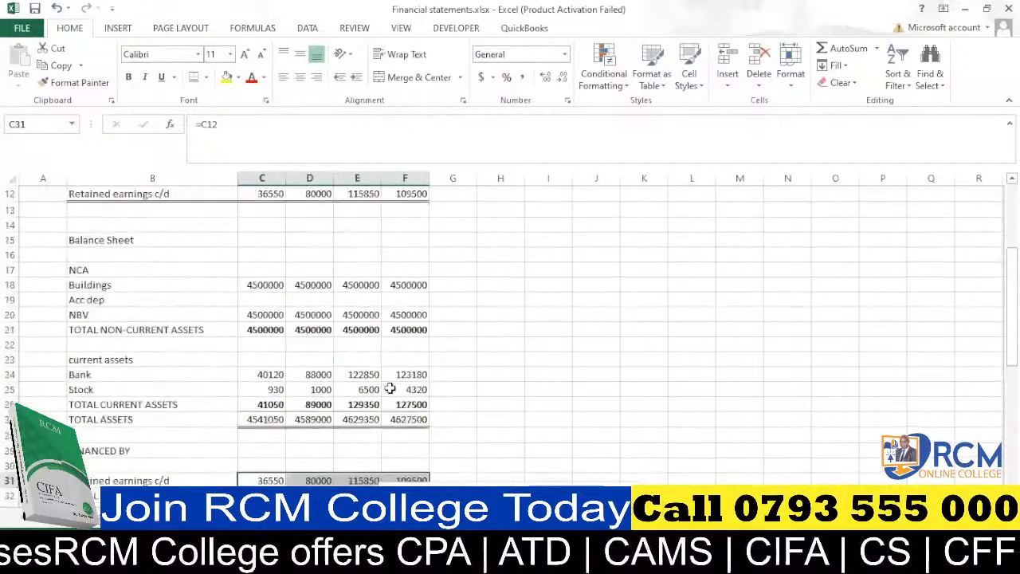
pyautogui.scroll(2, 390, 389)
pyautogui.scroll(1, 274, 377)
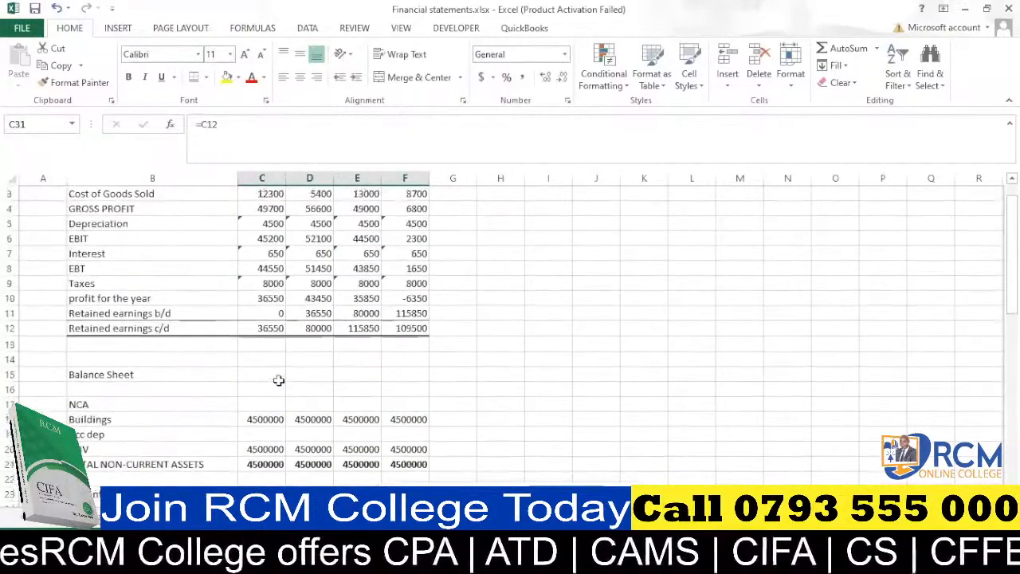
pyautogui.click(253, 432)
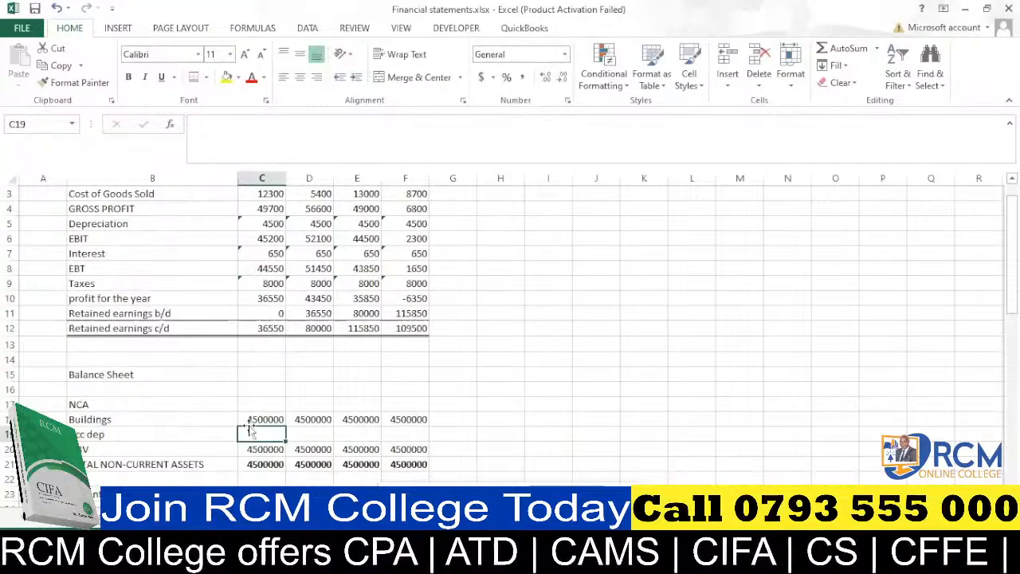
pyautogui.scroll(1, 232, 407)
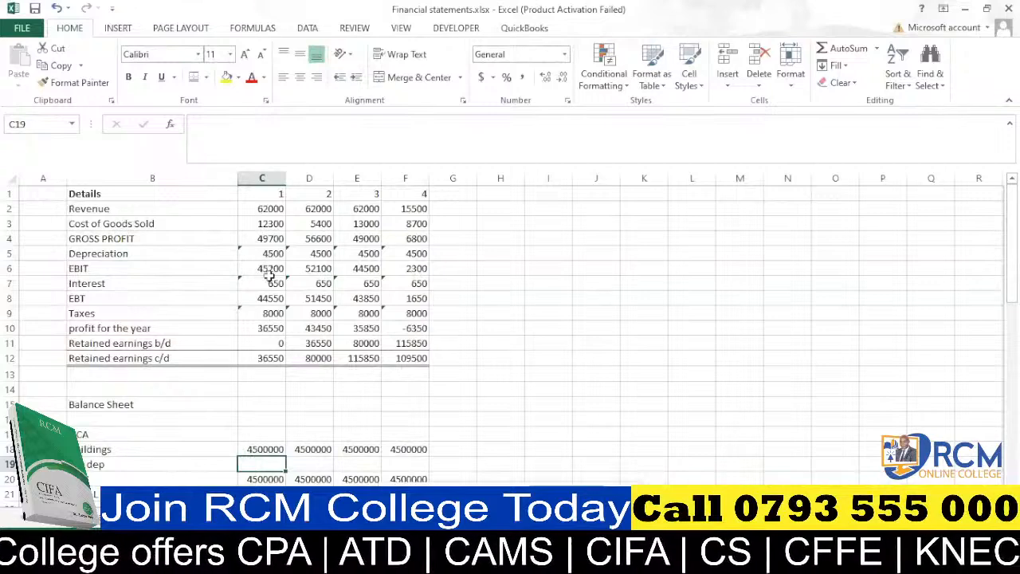
pyautogui.scroll(-1, 271, 274)
pyautogui.click(67, 515)
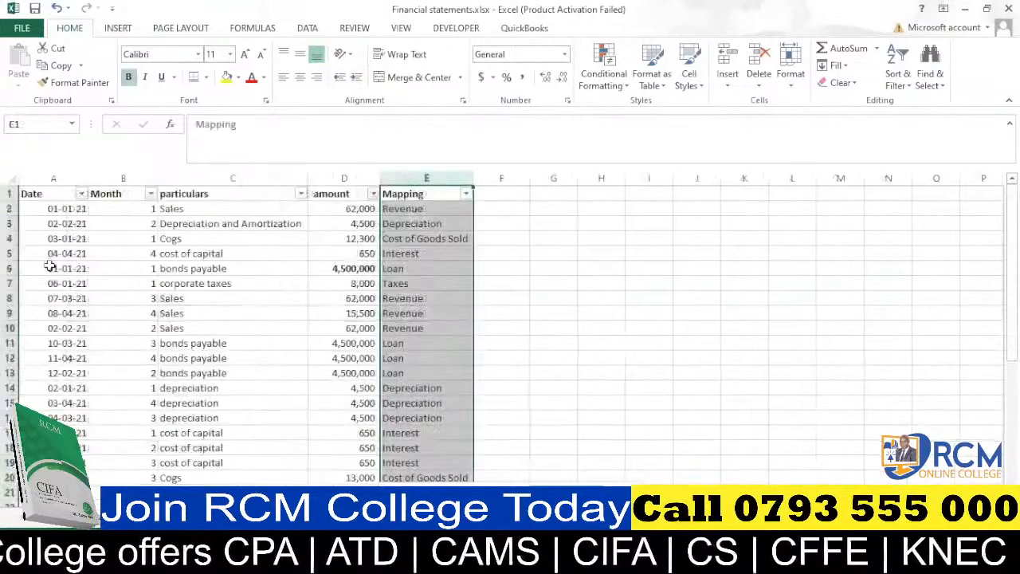
pyautogui.scroll(-7, 197, 223)
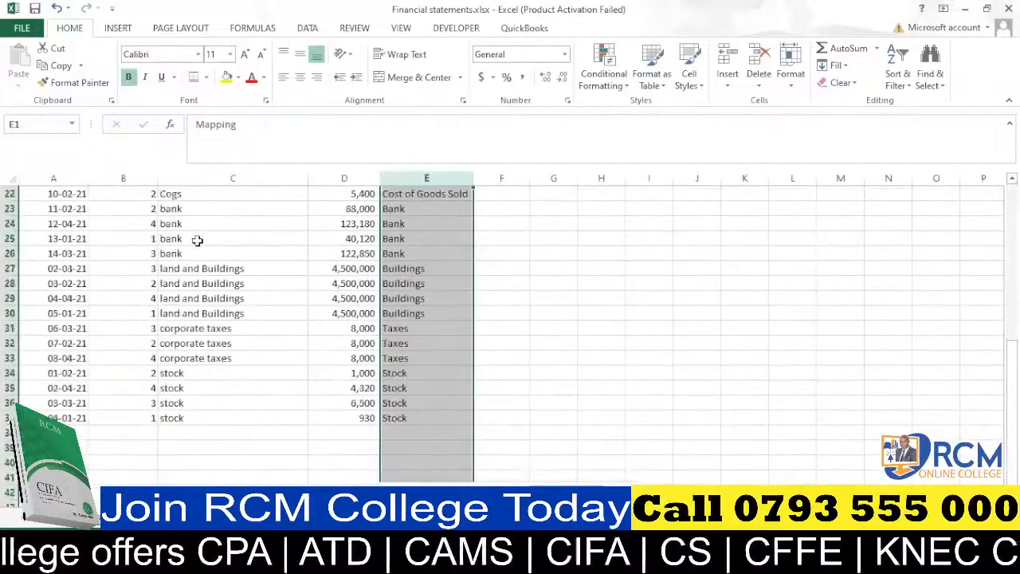
pyautogui.scroll(7, 213, 269)
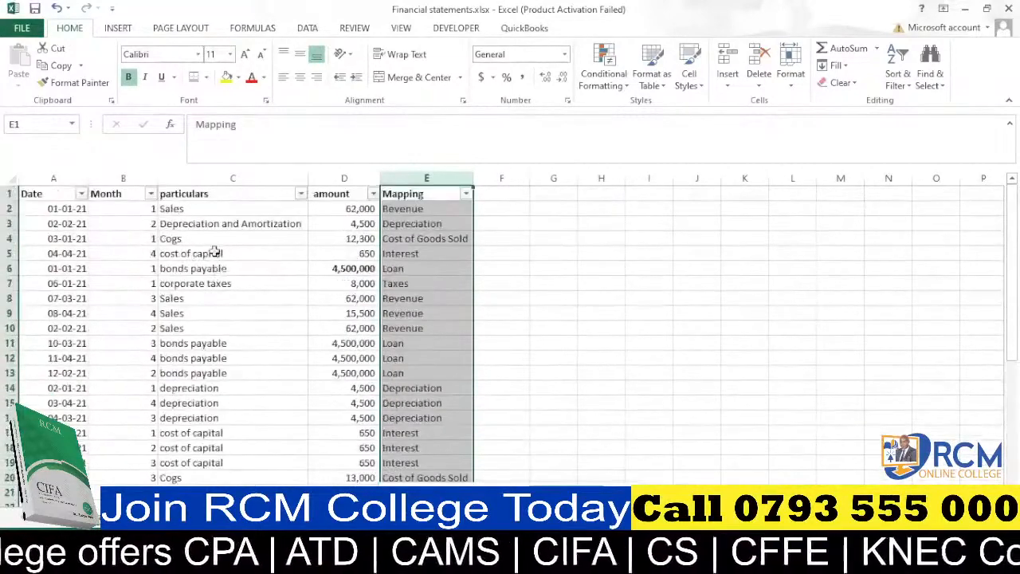
pyautogui.scroll(-2, 194, 283)
pyautogui.scroll(2, 194, 283)
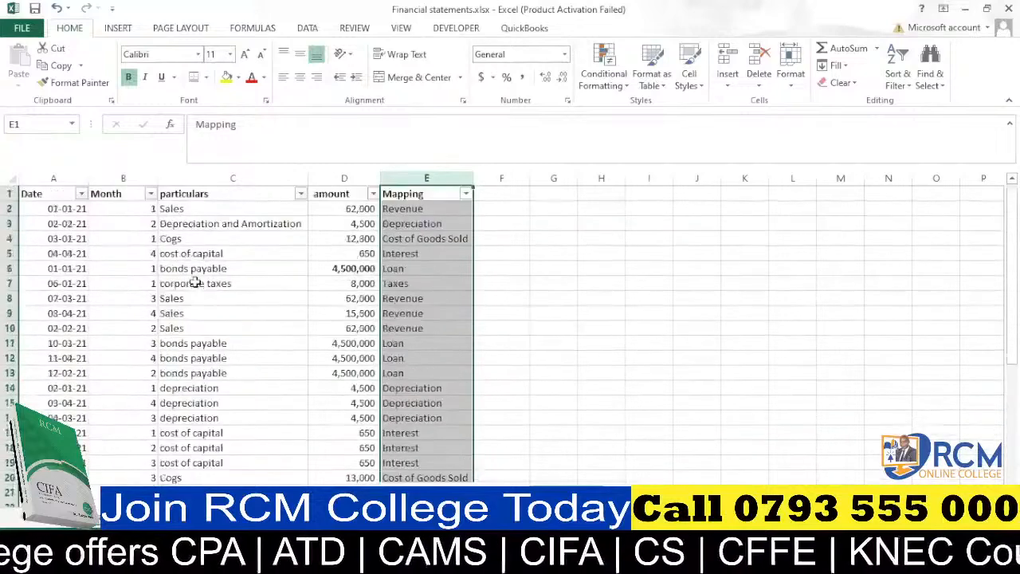
pyautogui.scroll(-6, 194, 283)
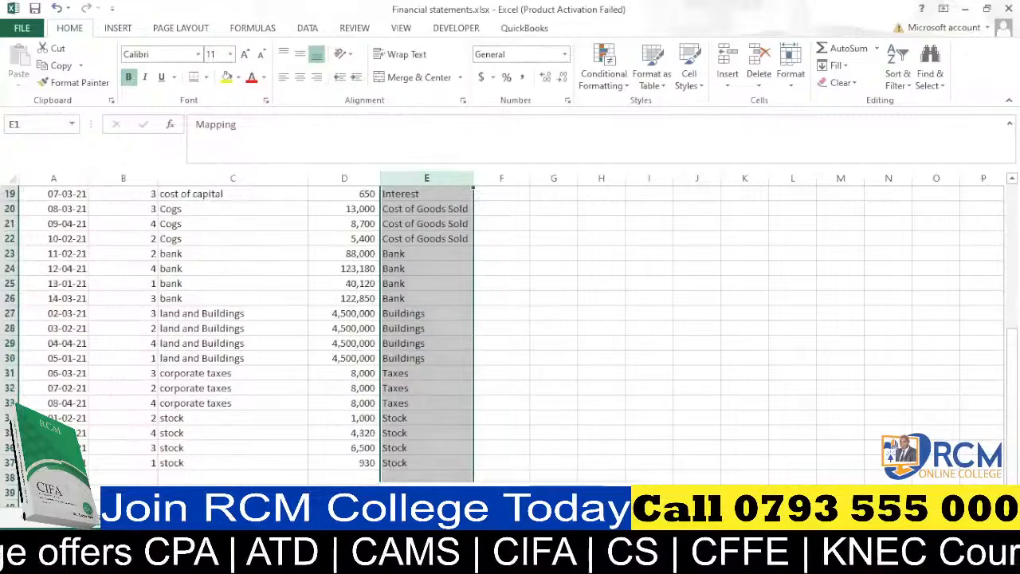
pyautogui.click(175, 517)
# Enter =C5 in C19 to set month 1 accumulated depreciation from the depreciation figure.
pyautogui.scroll(1, 226, 326)
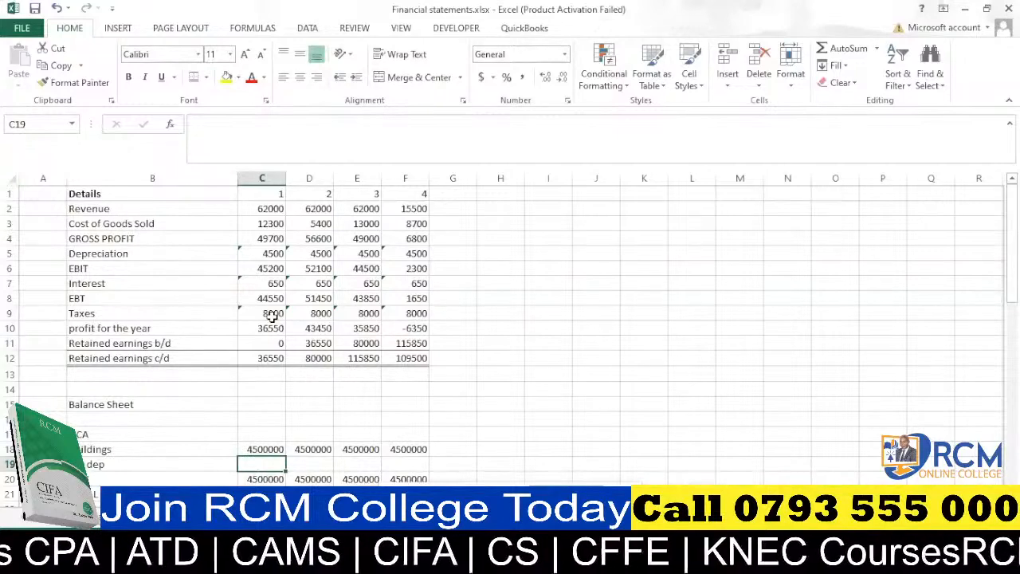
pyautogui.write('=')
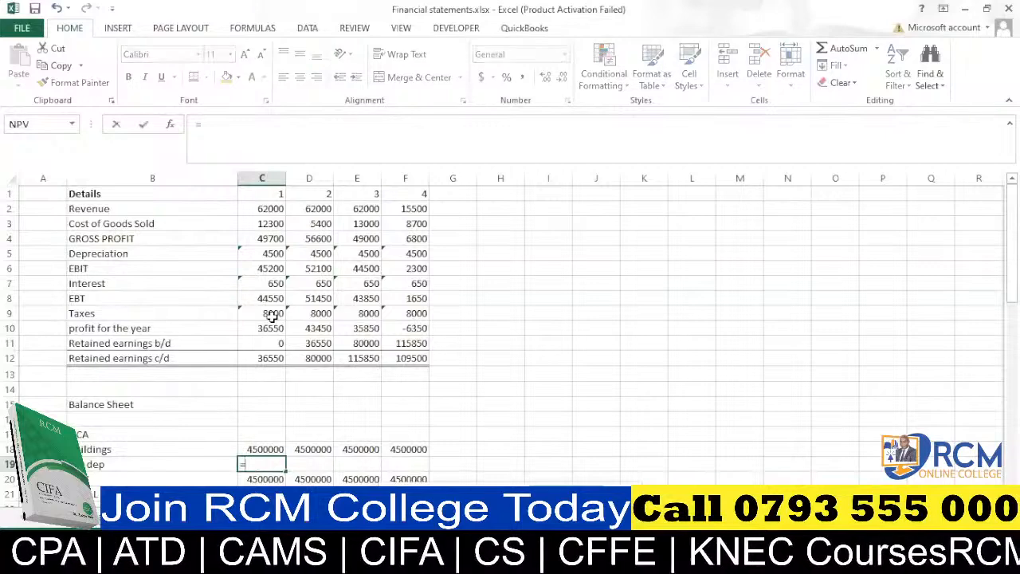
pyautogui.click(264, 252)
pyautogui.press('Return')
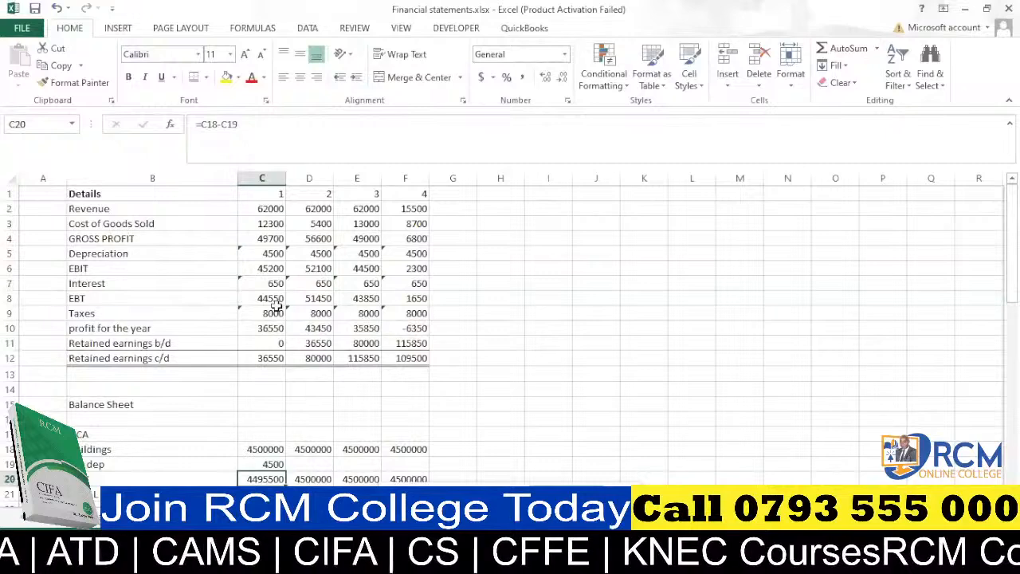
# Enter =C19+D5 in D19 for cumulative depreciation and fill it across to F19.
pyautogui.click(317, 194)
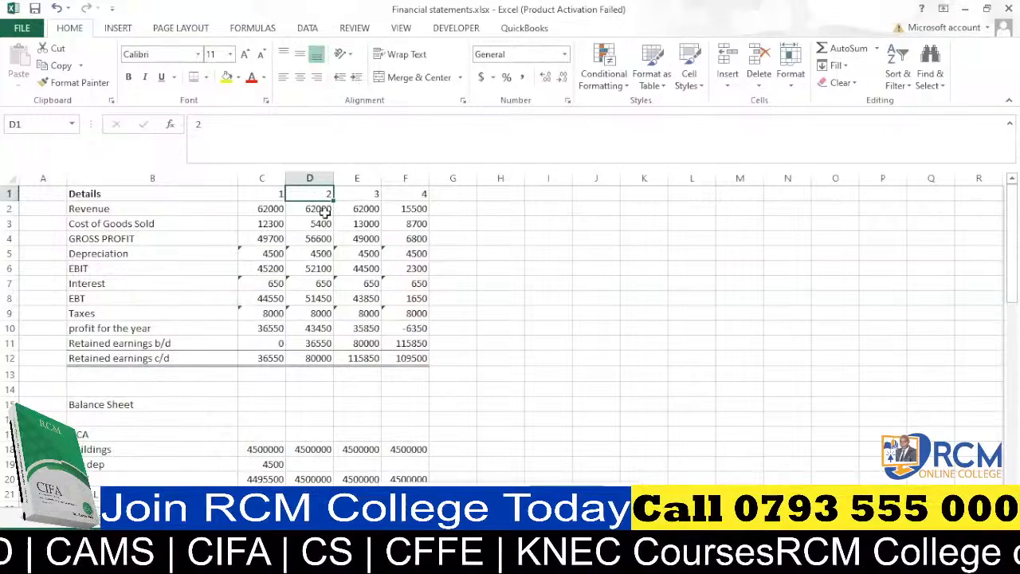
pyautogui.click(318, 462)
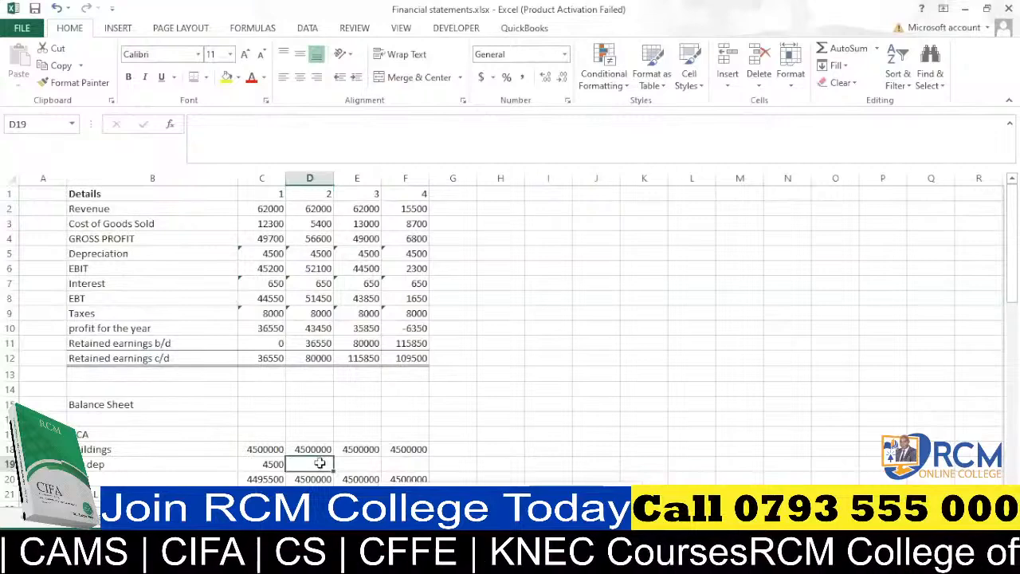
pyautogui.write('=')
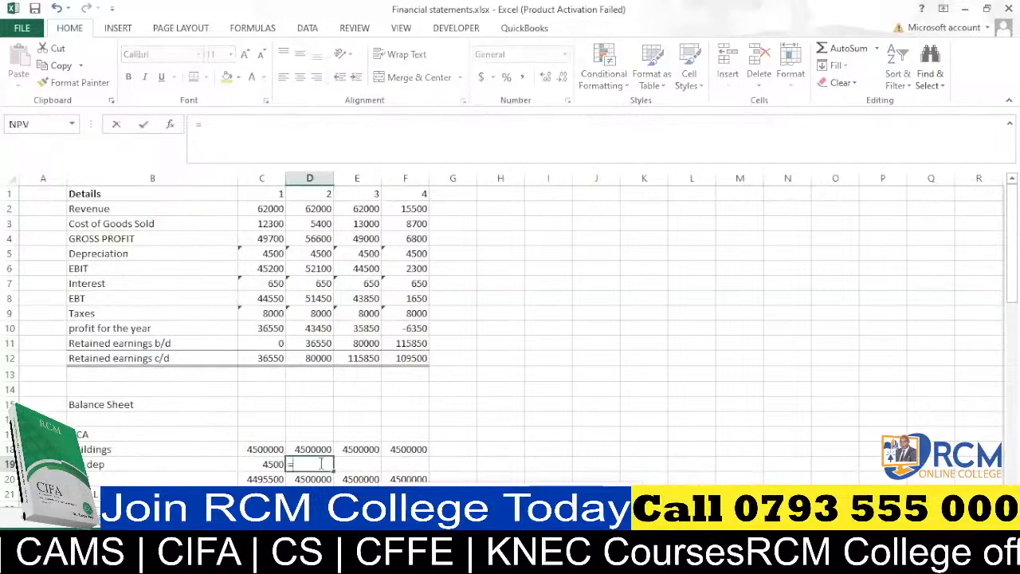
pyautogui.click(267, 464)
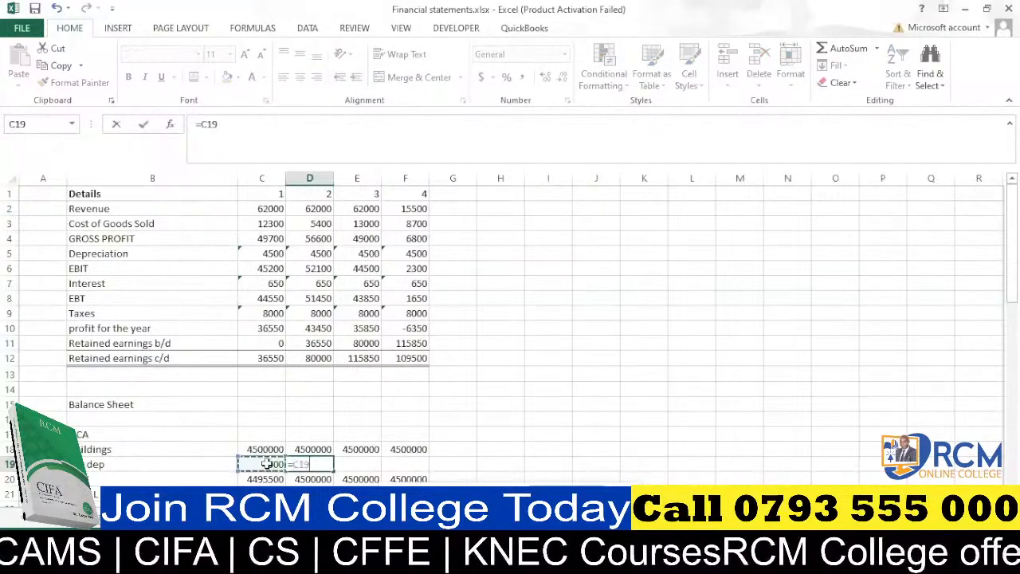
pyautogui.write('+')
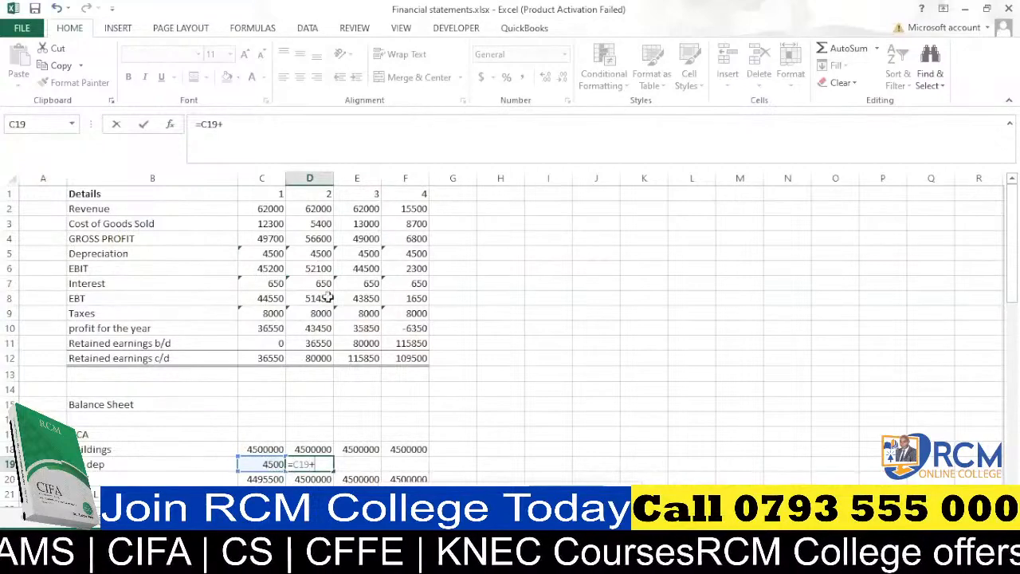
pyautogui.click(318, 253)
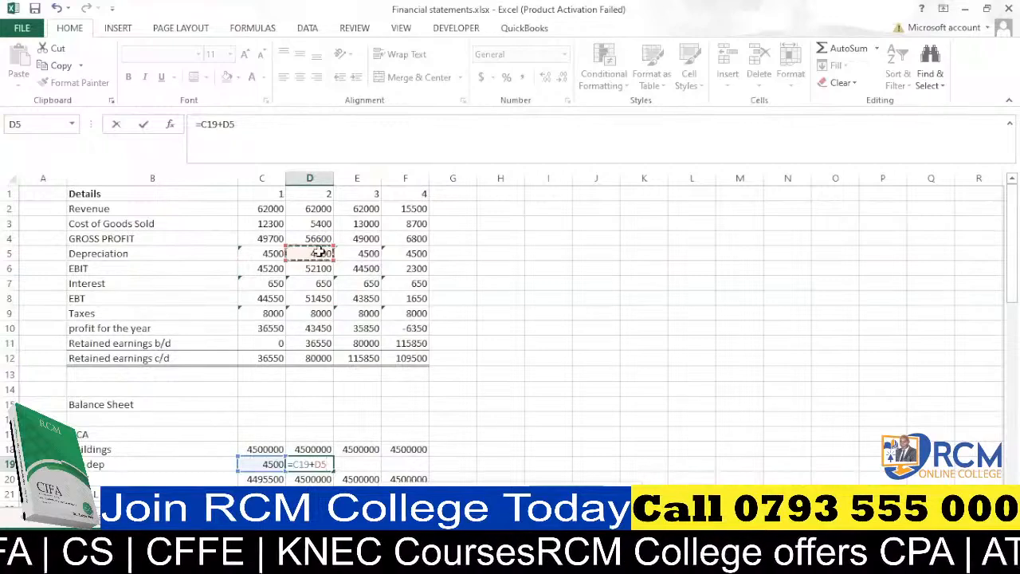
pyautogui.press('Return')
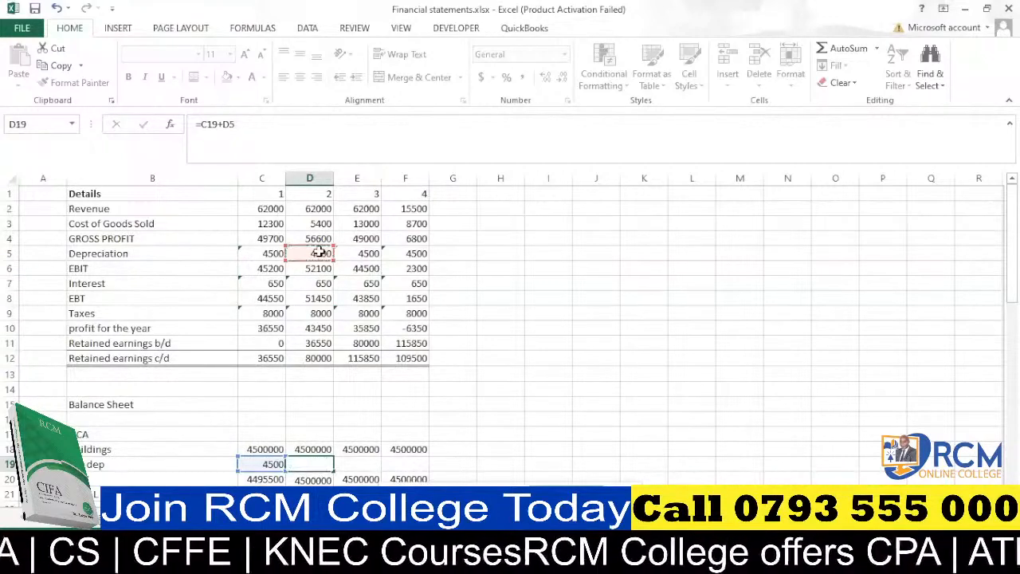
pyautogui.click(323, 464)
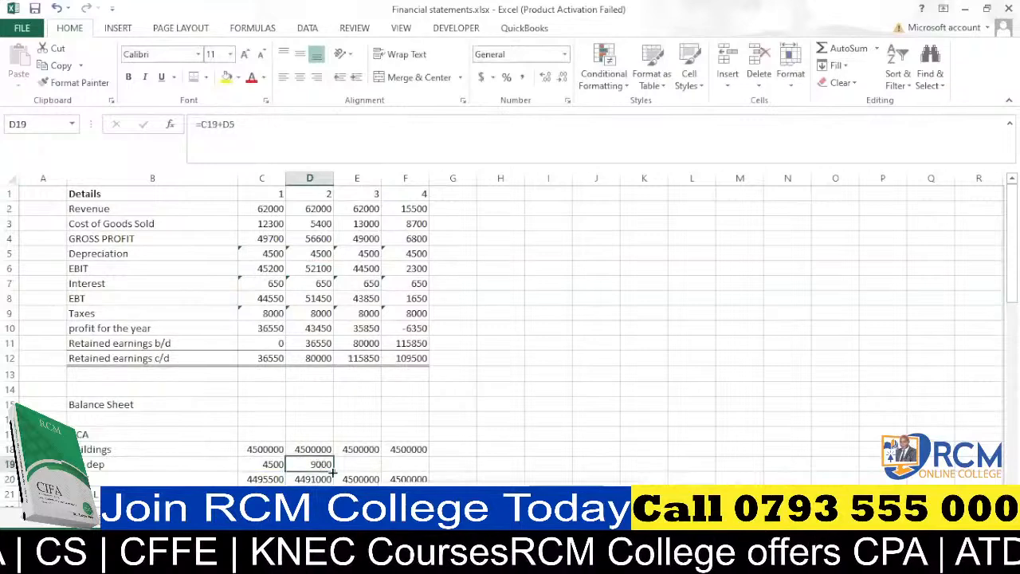
pyautogui.moveTo(333, 472); pyautogui.dragTo(431, 467)
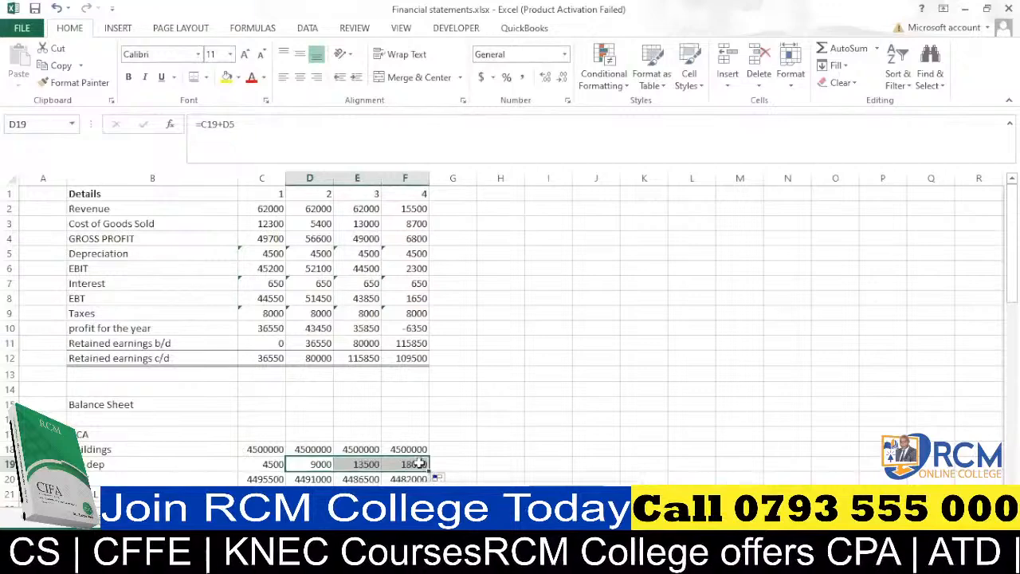
# Inspect the F19 accumulated depreciation formula and the balance sheet totals below.
pyautogui.click(418, 464)
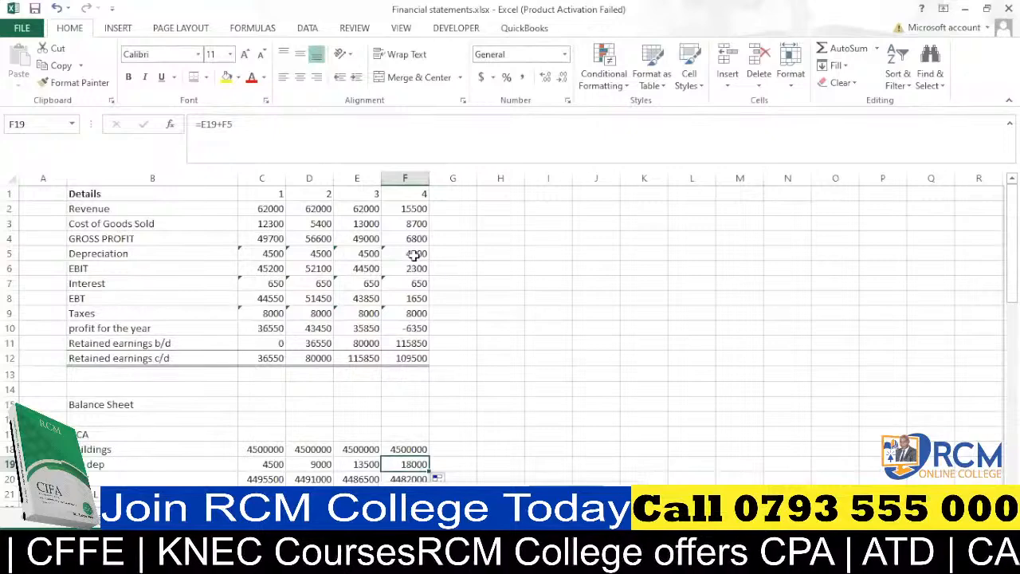
pyautogui.doubleClick(417, 463)
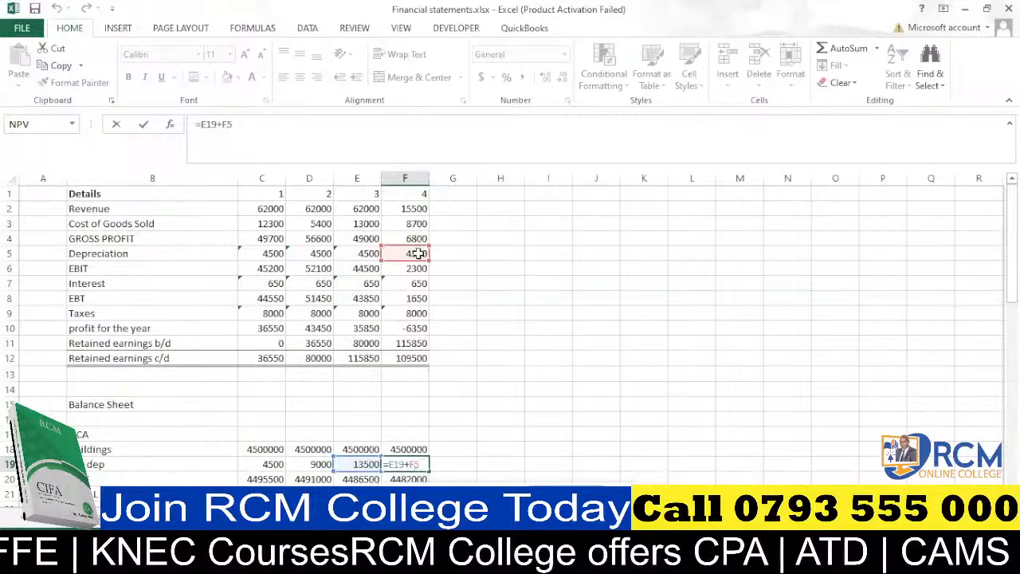
pyautogui.press('Return')
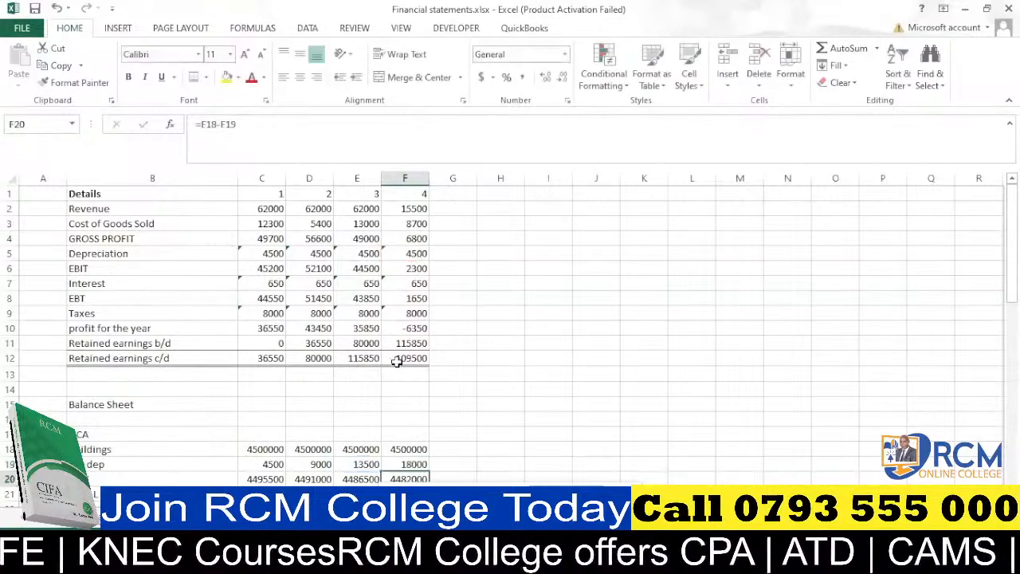
pyautogui.scroll(-6, 384, 369)
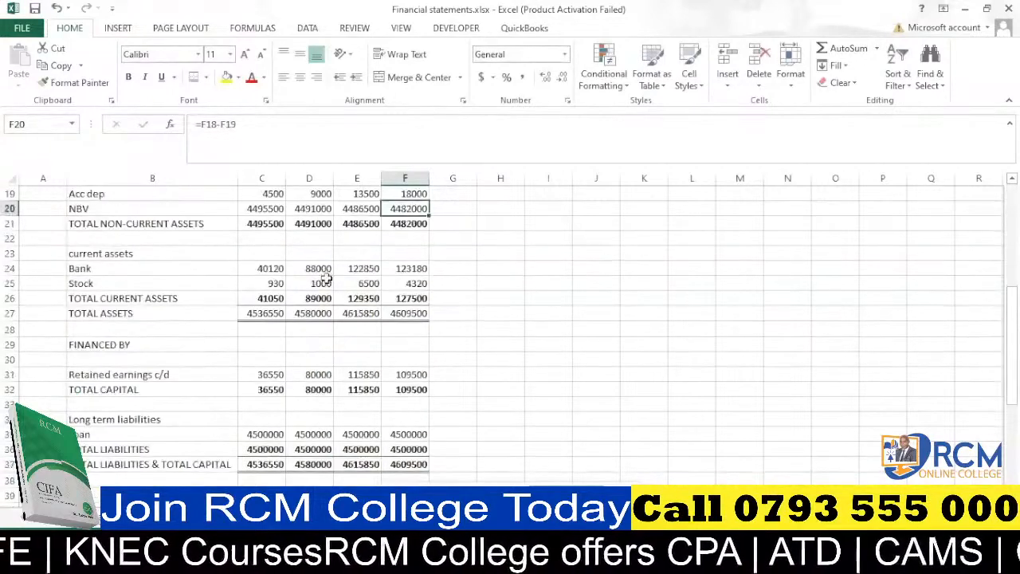
pyautogui.scroll(-3, 293, 299)
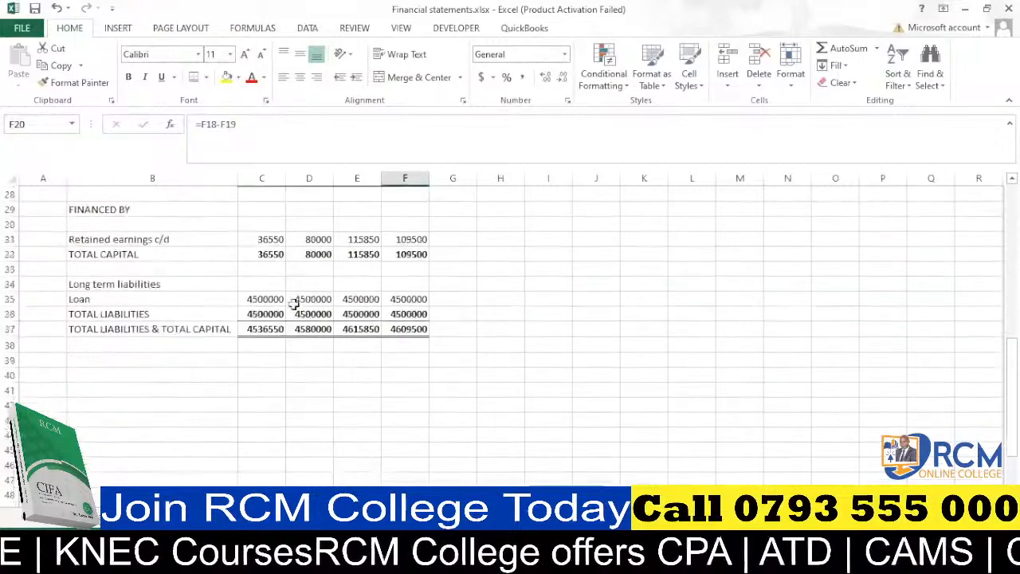
# Enter =C37-C27 in C39 to check total liabilities and capital against total assets.
pyautogui.click(264, 359)
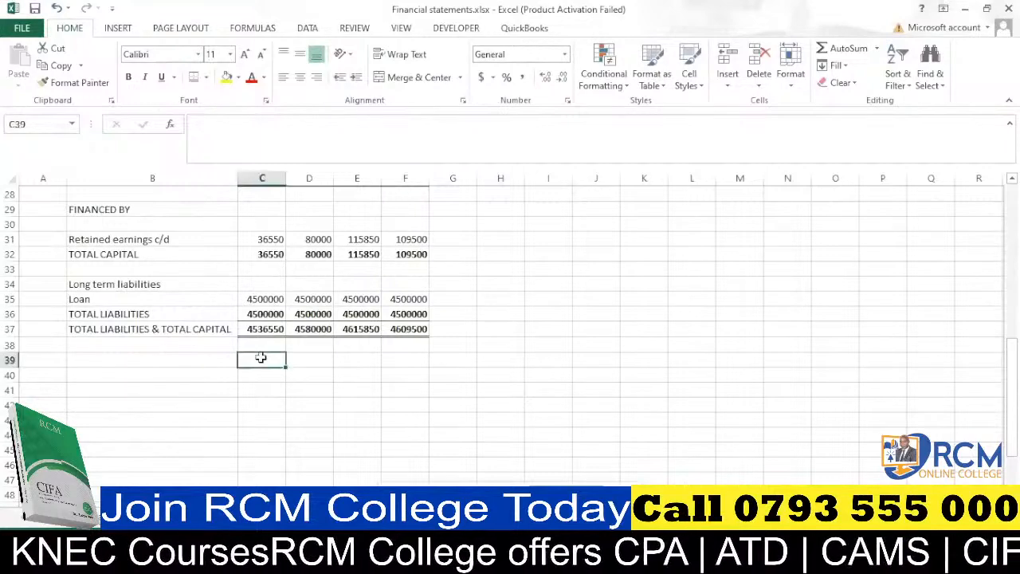
pyautogui.write('=')
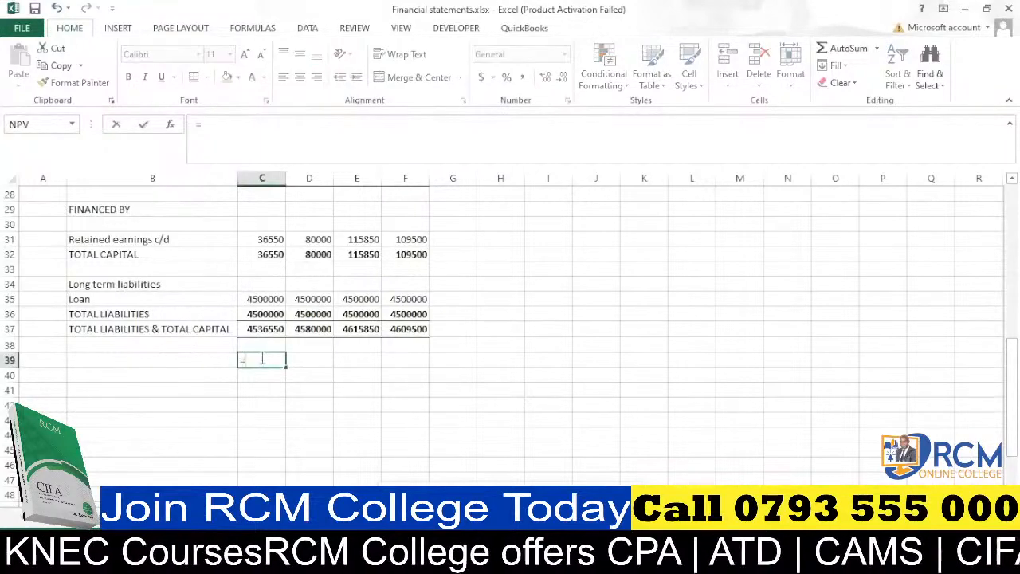
pyautogui.click(263, 330)
pyautogui.write('-')
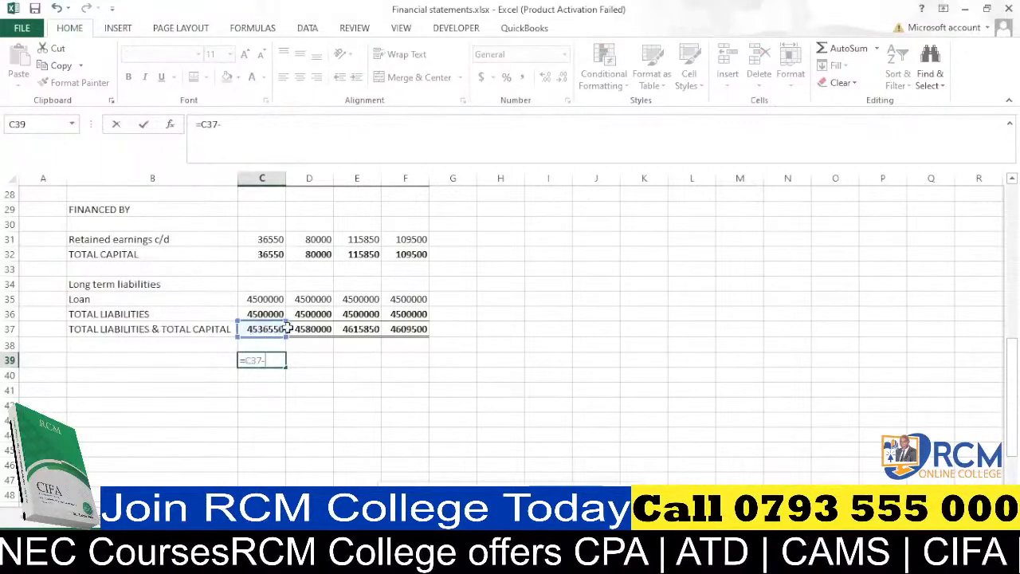
pyautogui.scroll(3, 287, 328)
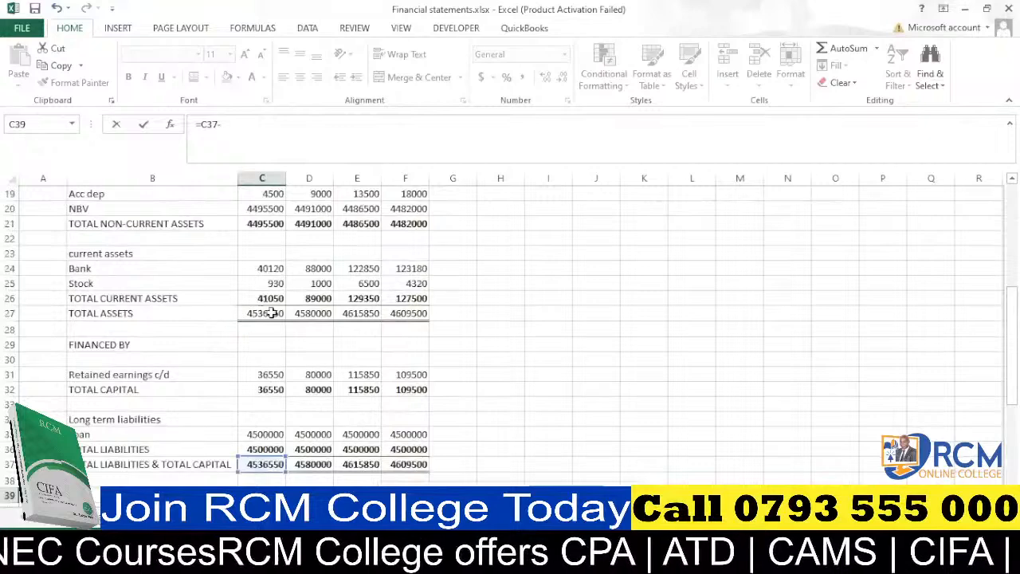
pyautogui.click(272, 313)
pyautogui.press('Return')
# Fill the C39 balance check formula across to F39.
pyautogui.scroll(-3, 271, 323)
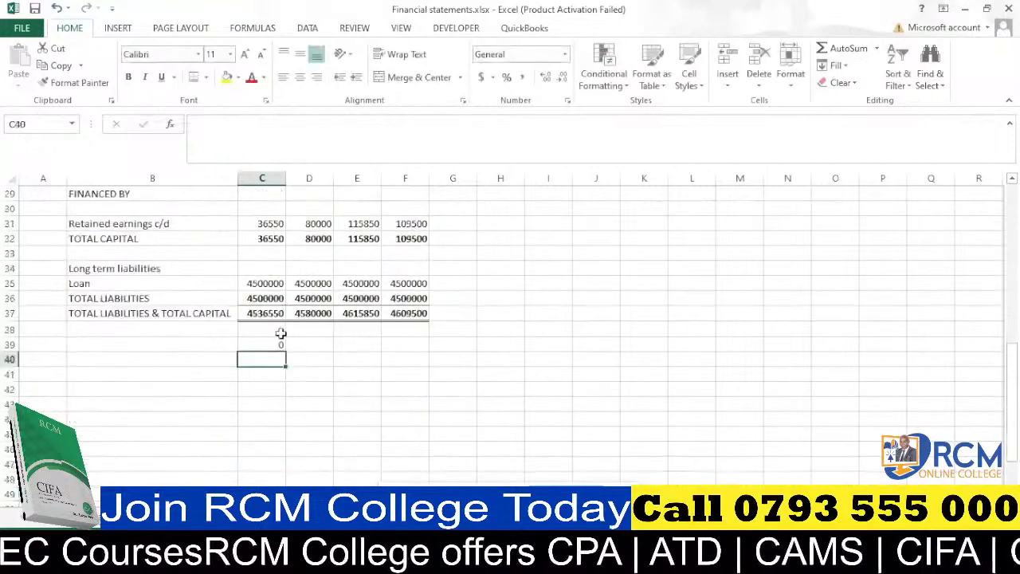
pyautogui.click(275, 344)
pyautogui.moveTo(285, 351); pyautogui.dragTo(422, 347)
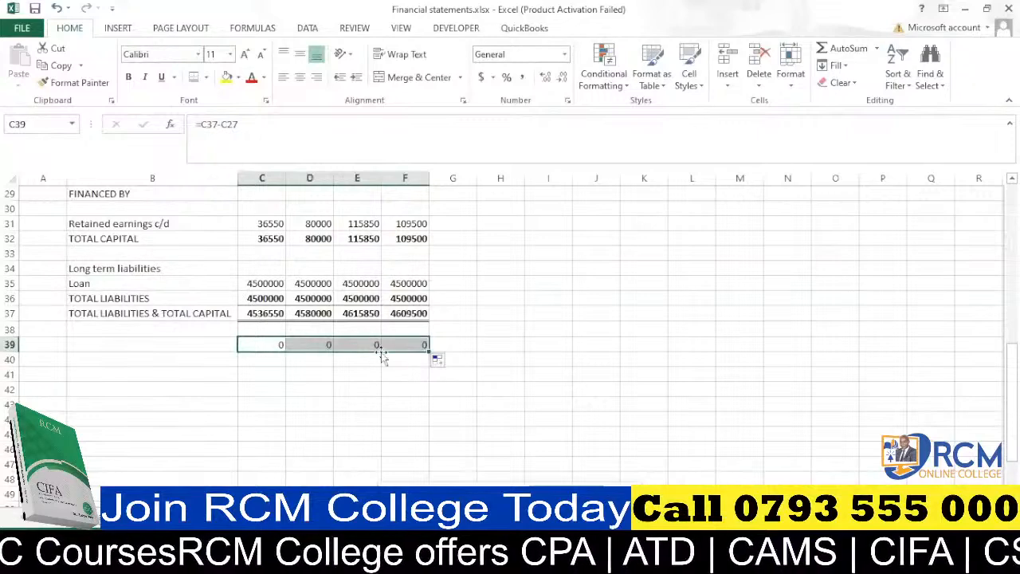
pyautogui.click(358, 372)
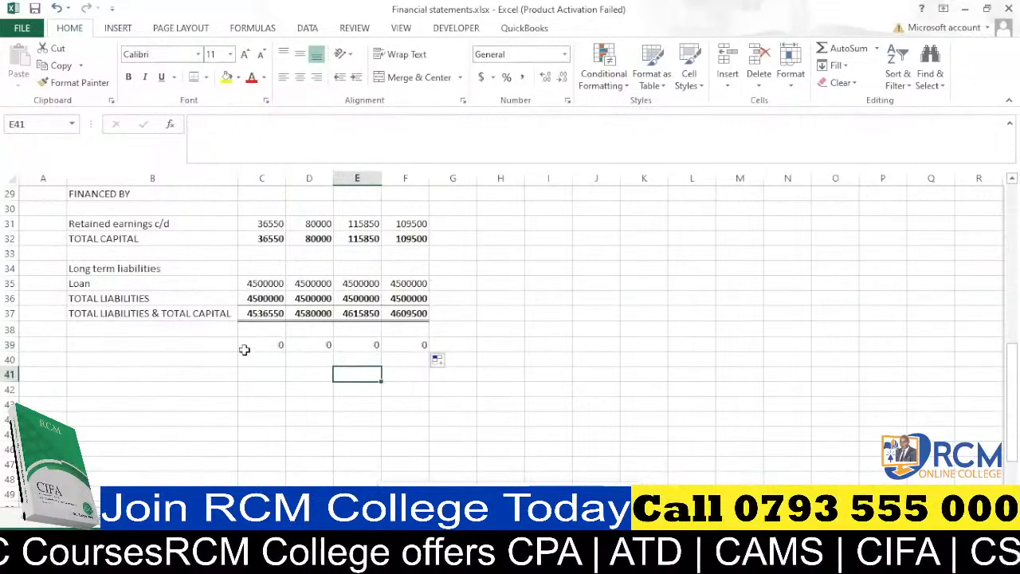
# Clear the retained earnings b/d and c/d figures in C11 to F12 of the income statement.
pyautogui.scroll(4, 312, 355)
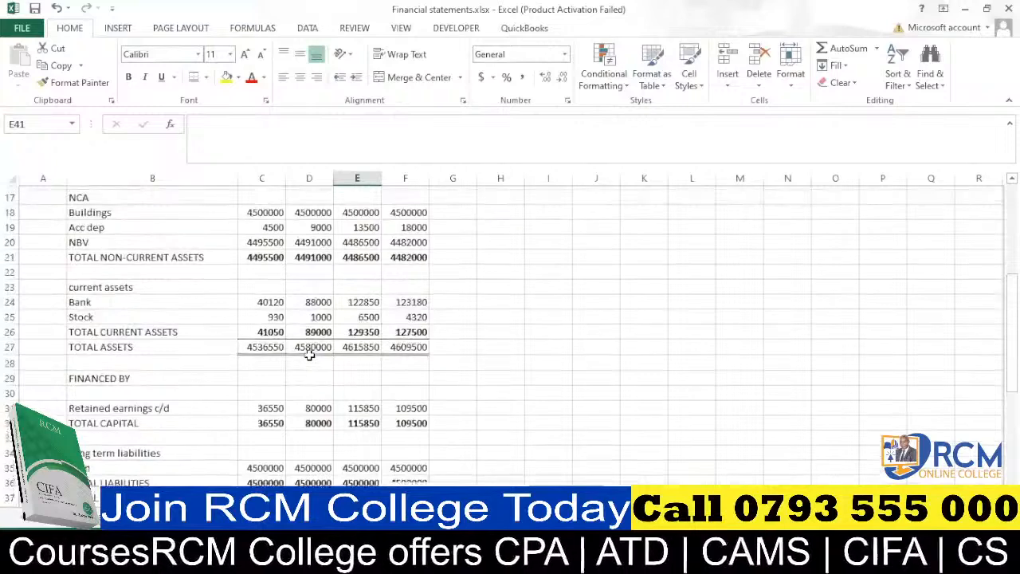
pyautogui.scroll(4, 309, 356)
pyautogui.scroll(2, 309, 355)
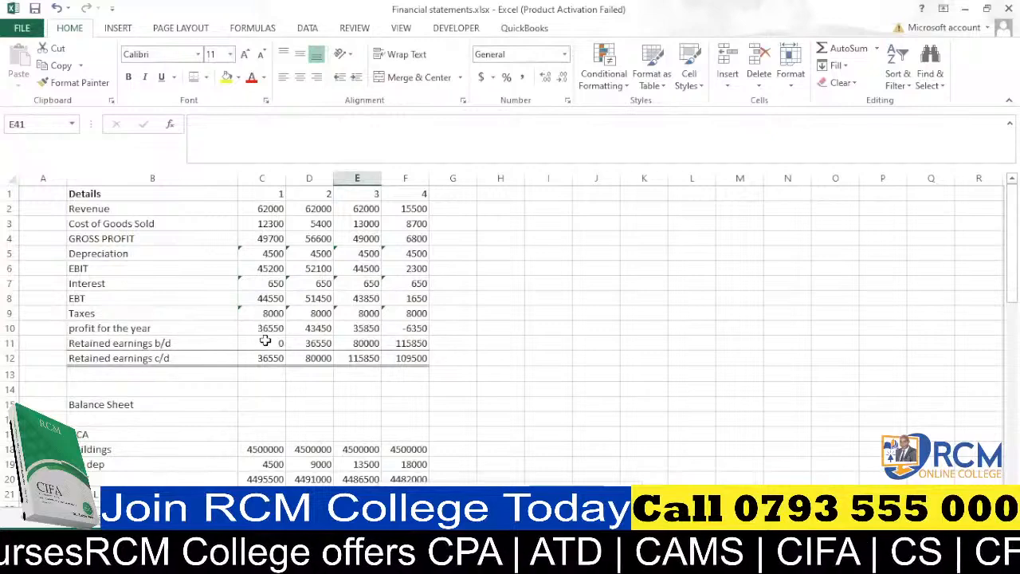
pyautogui.moveTo(266, 341); pyautogui.dragTo(399, 357)
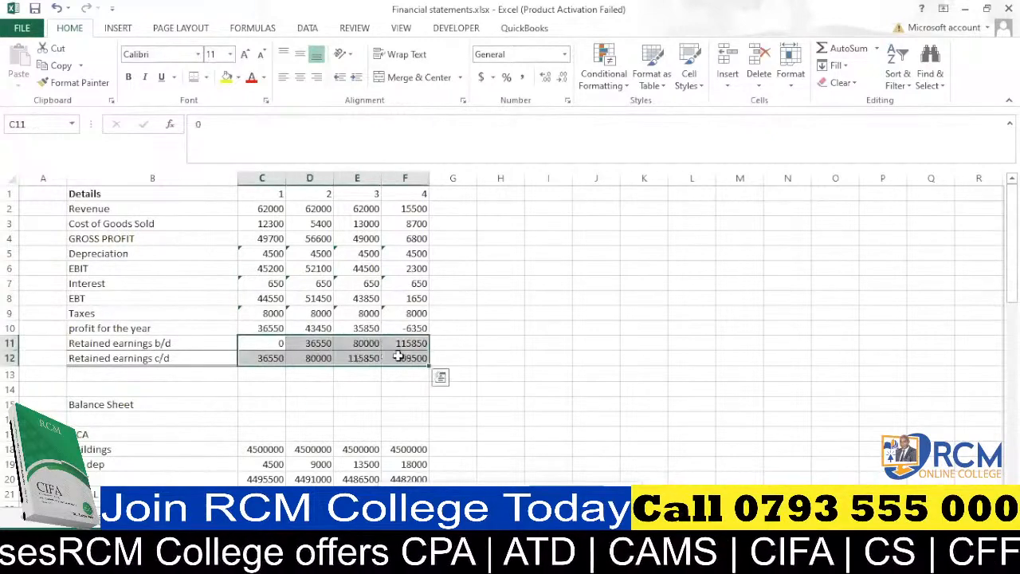
pyautogui.press('Delete')
pyautogui.click(324, 387)
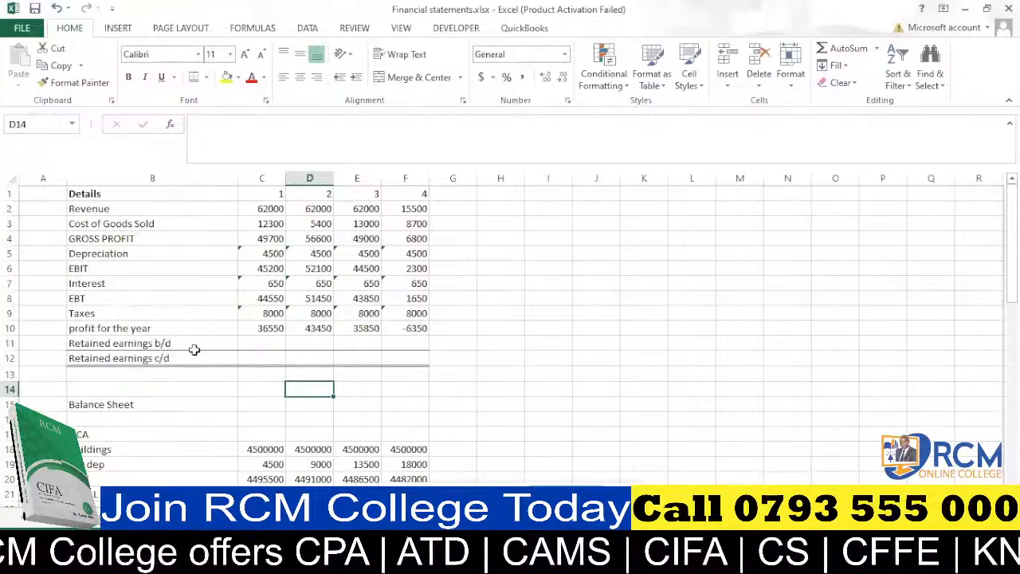
pyautogui.click(259, 341)
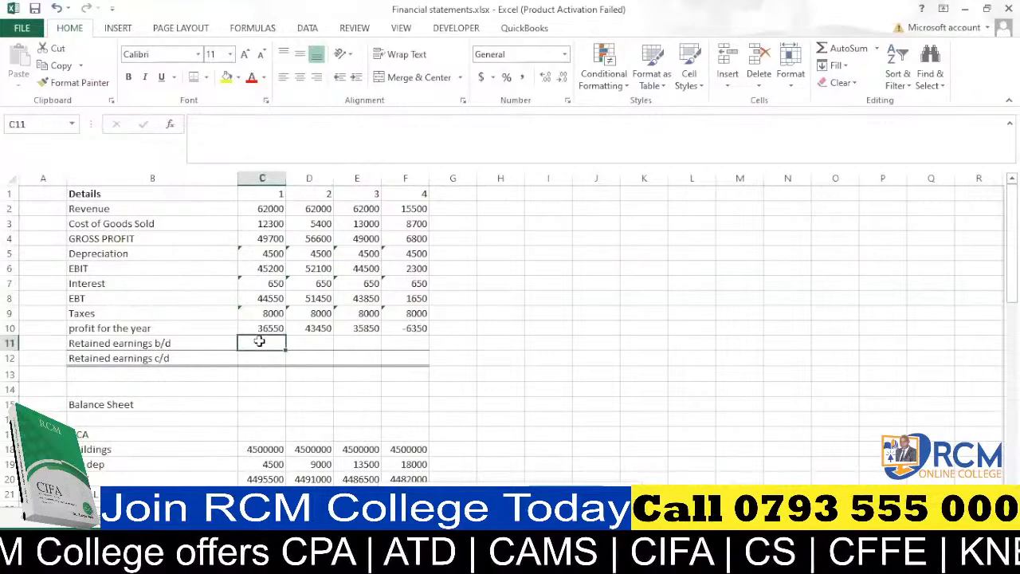
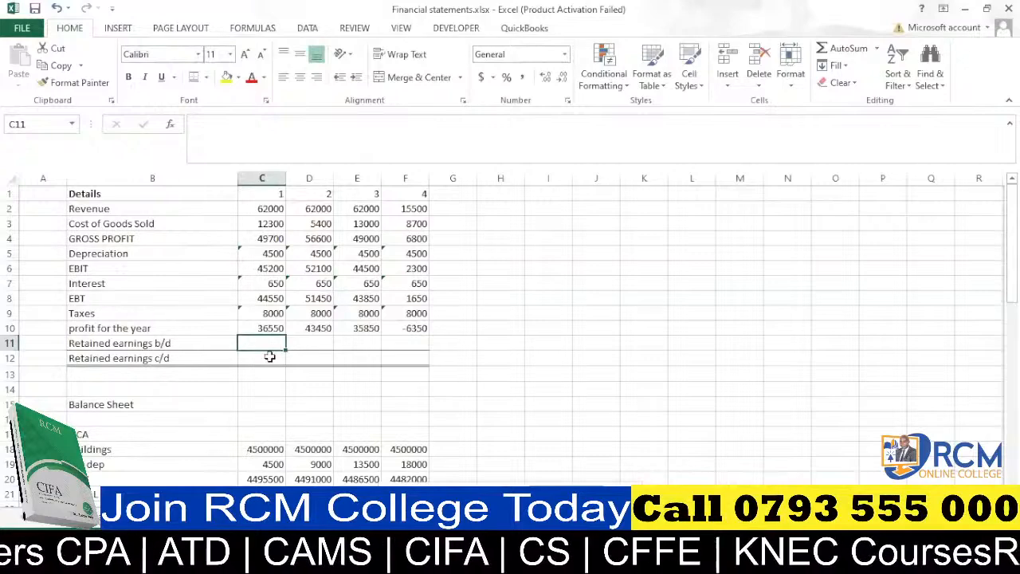
# Review the balance sheet totals and the mapping data sheet, then return to the financial statements sheet.
pyautogui.scroll(-4, 270, 357)
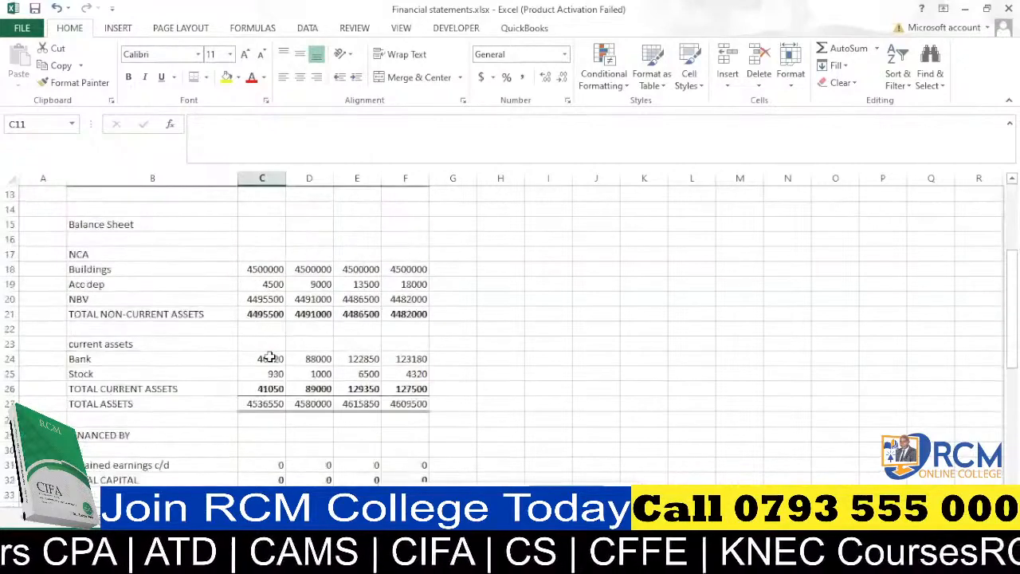
pyautogui.scroll(-3, 270, 357)
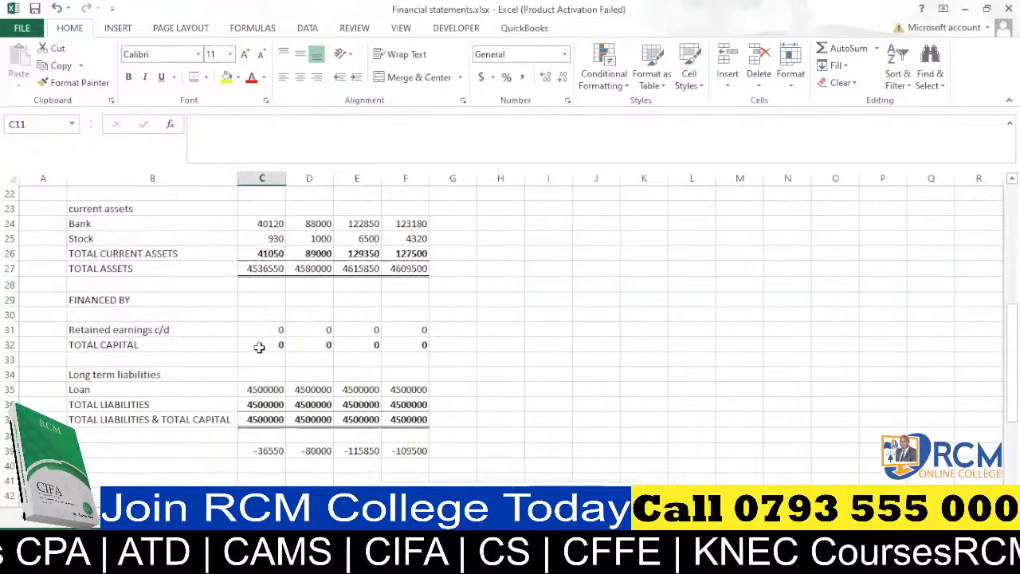
pyautogui.scroll(7, 259, 346)
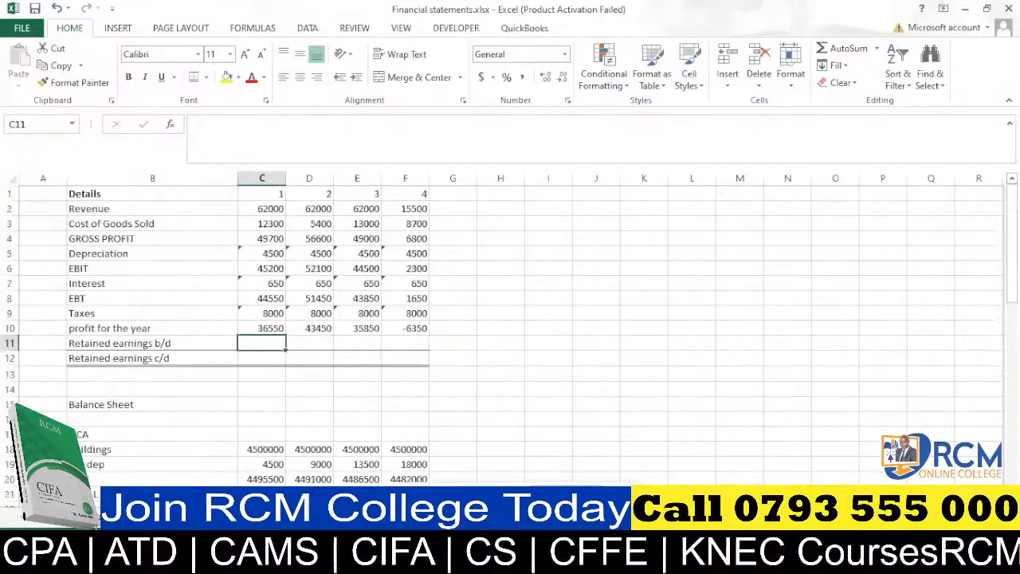
pyautogui.click(127, 517)
pyautogui.scroll(6, 211, 379)
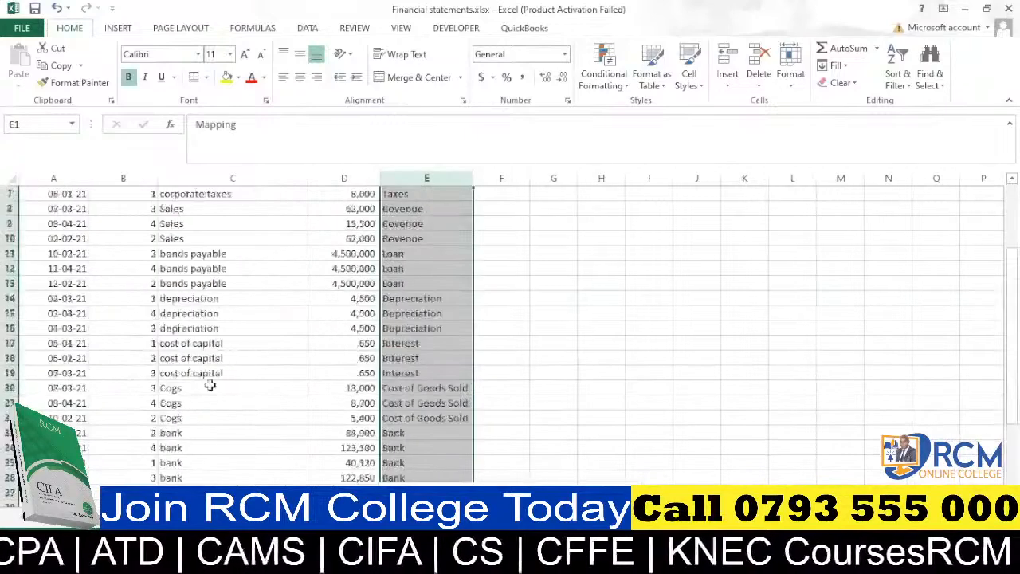
pyautogui.scroll(-12, 212, 244)
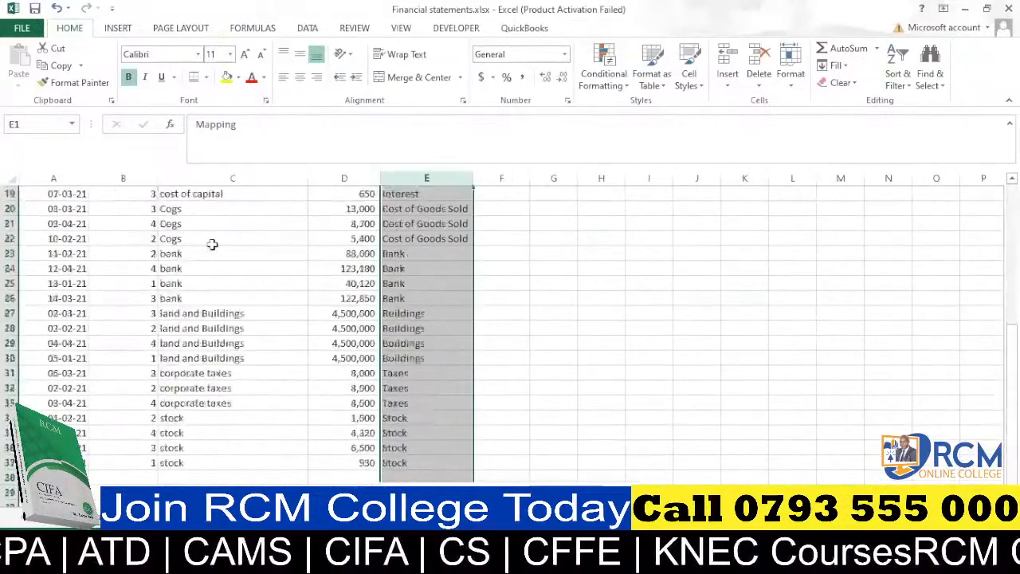
pyautogui.scroll(-2, 211, 247)
pyautogui.scroll(7, 211, 248)
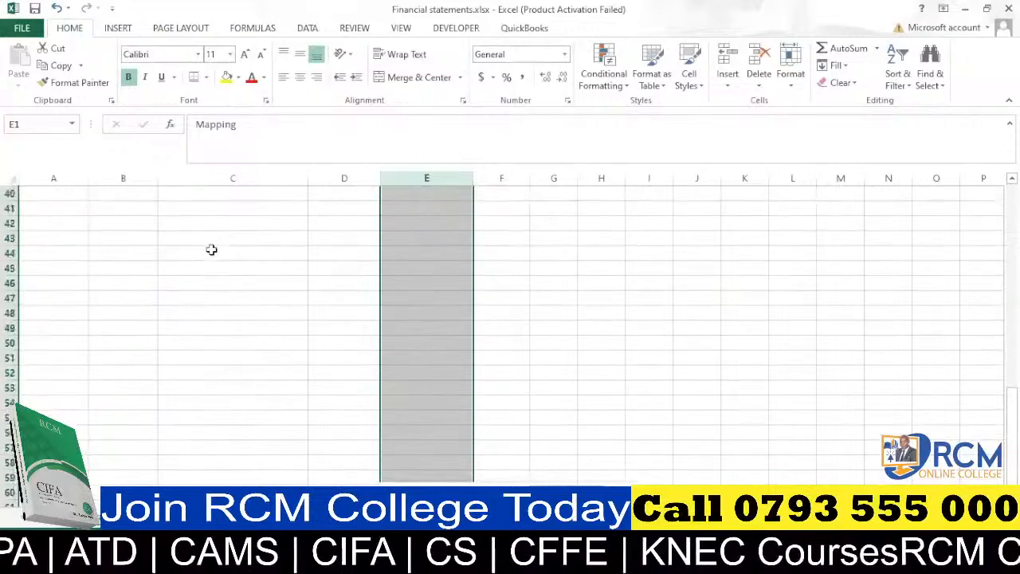
pyautogui.click(151, 517)
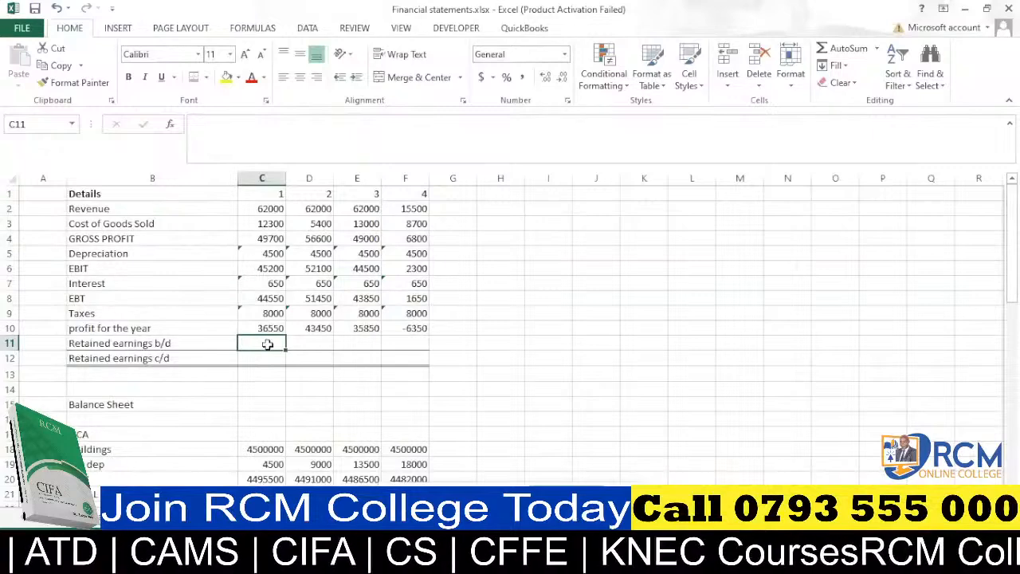
# Enter 0 as retained earnings b/d in C11 and the formula =C10+C11 as retained earnings c/d in C12.
pyautogui.write('0')
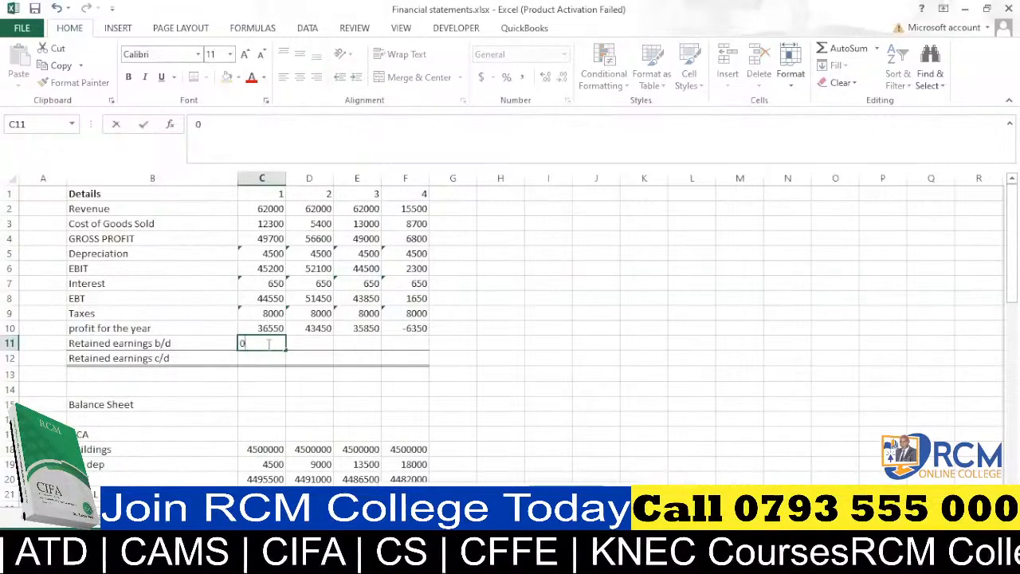
pyautogui.click(252, 386)
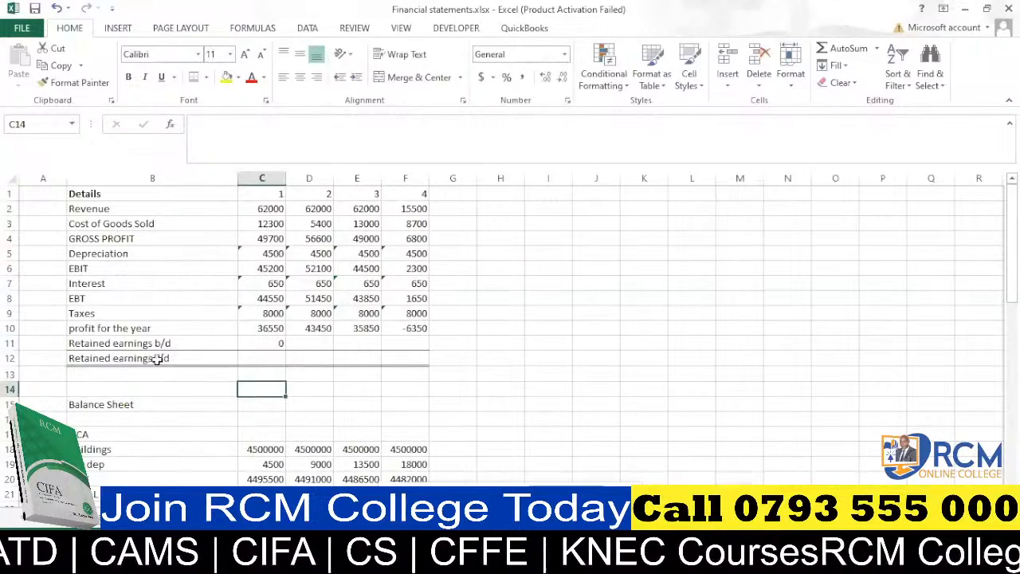
pyautogui.click(263, 356)
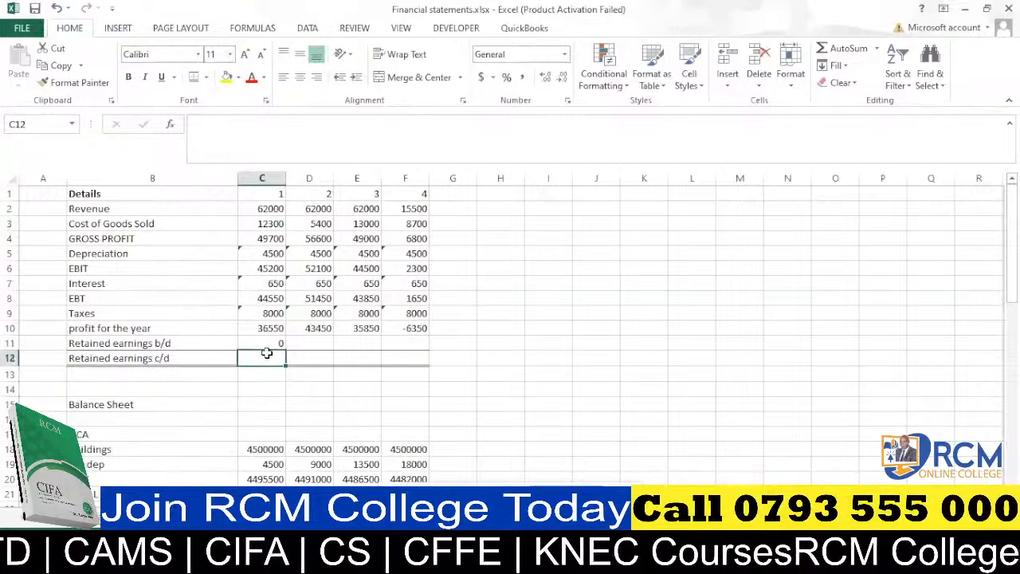
pyautogui.write('=')
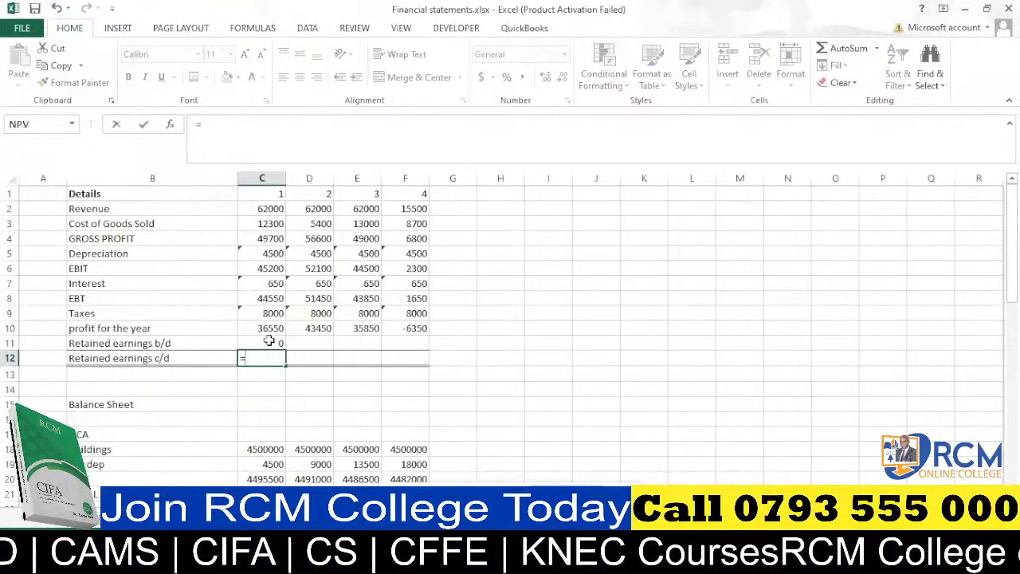
pyautogui.click(270, 327)
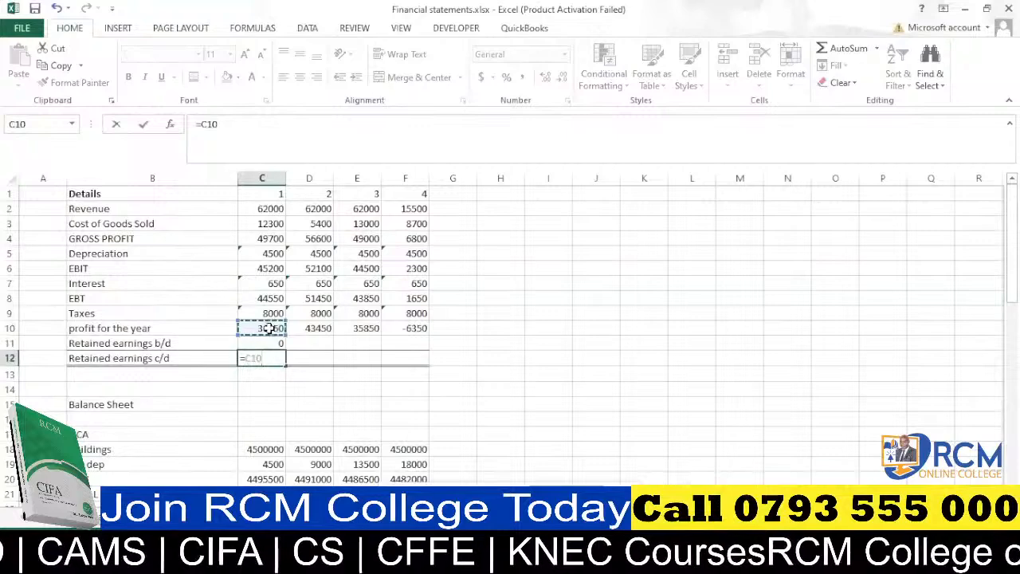
pyautogui.write('+')
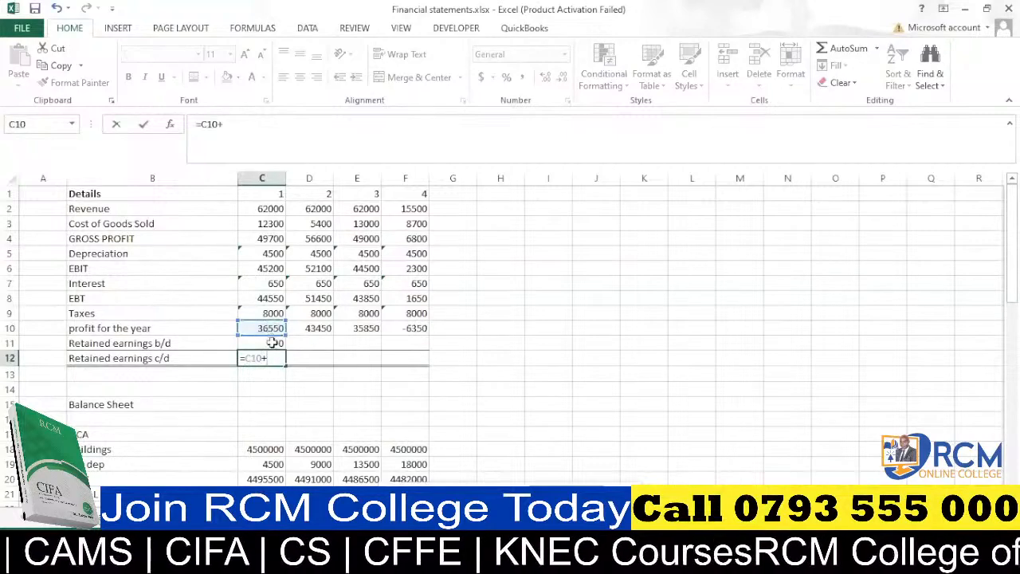
pyautogui.click(273, 343)
pyautogui.press('Return')
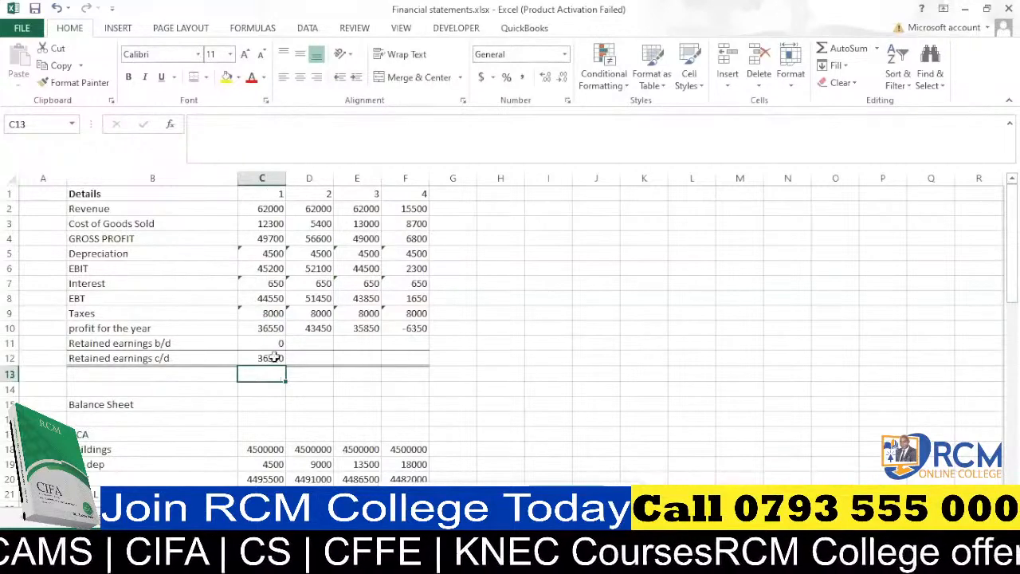
# Enter =C12 in D11 to bring forward the retained earnings, and fill it across to F11.
pyautogui.click(312, 341)
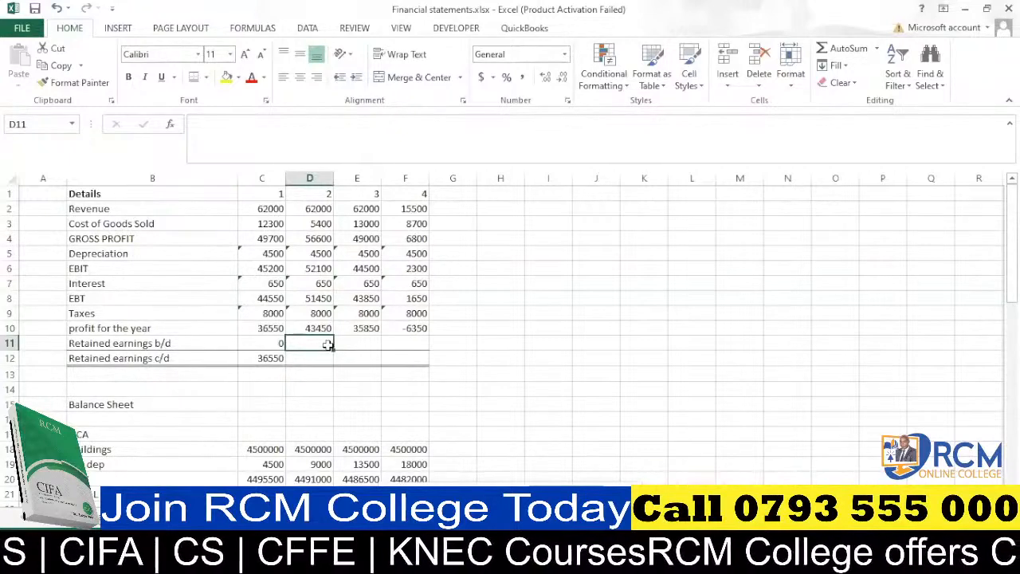
pyautogui.write('=')
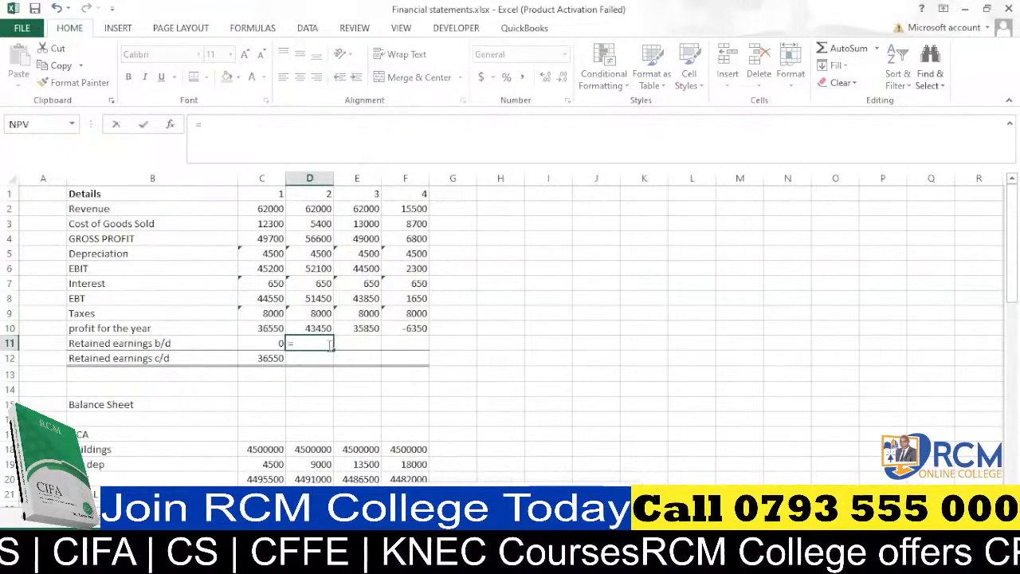
pyautogui.click(265, 358)
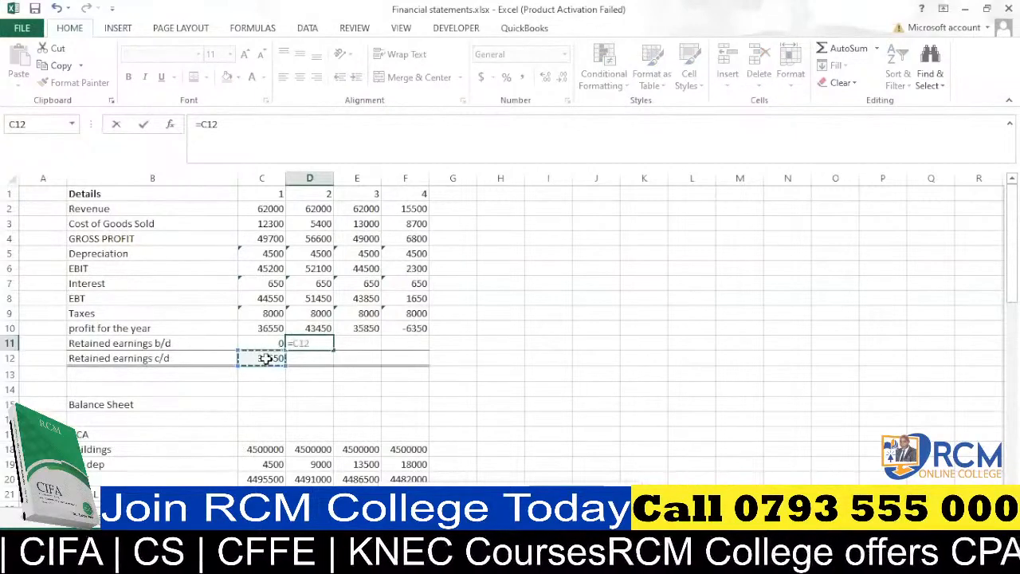
pyautogui.press('Return')
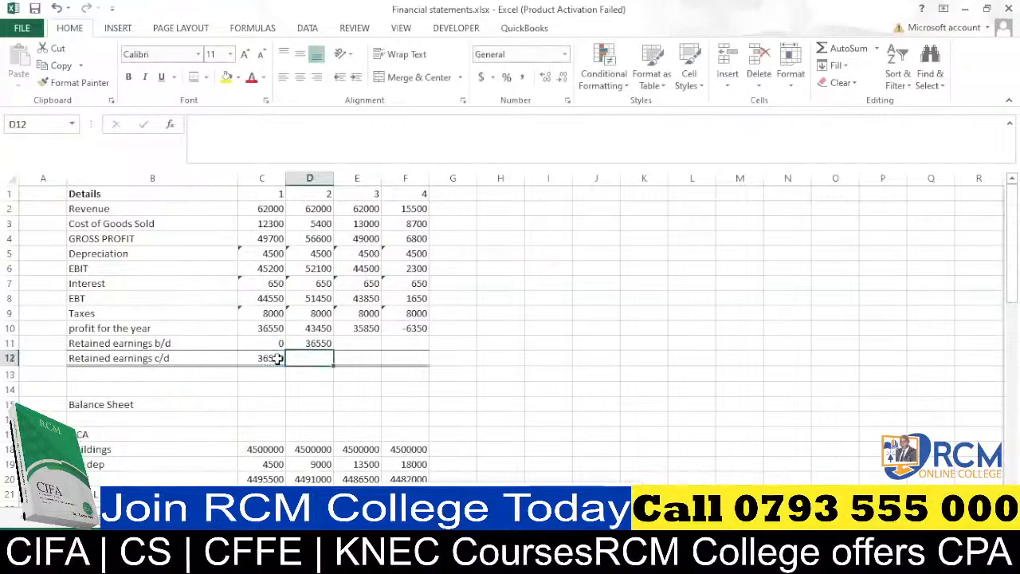
pyautogui.click(317, 344)
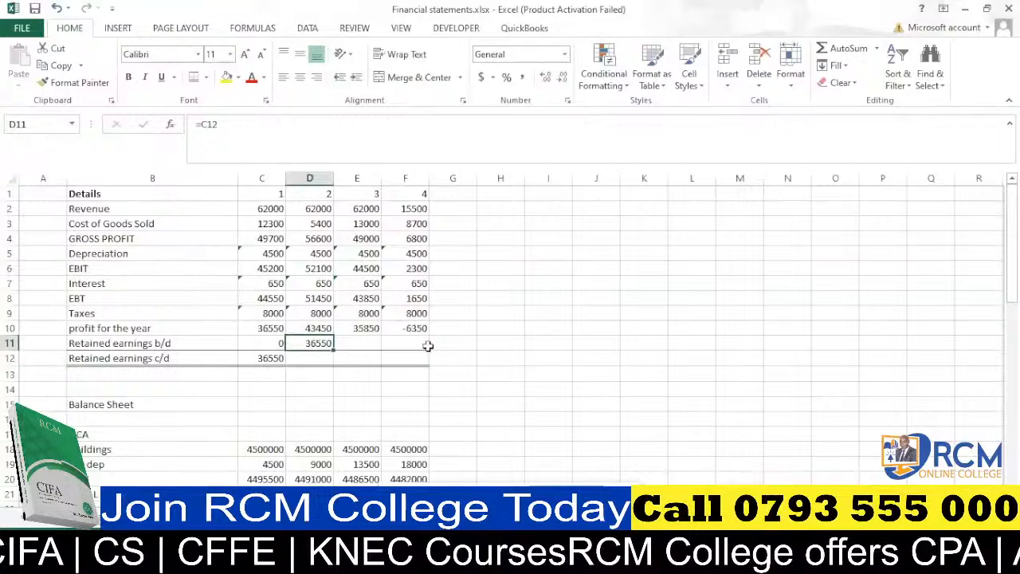
pyautogui.moveTo(332, 349); pyautogui.dragTo(416, 348)
pyautogui.click(472, 328)
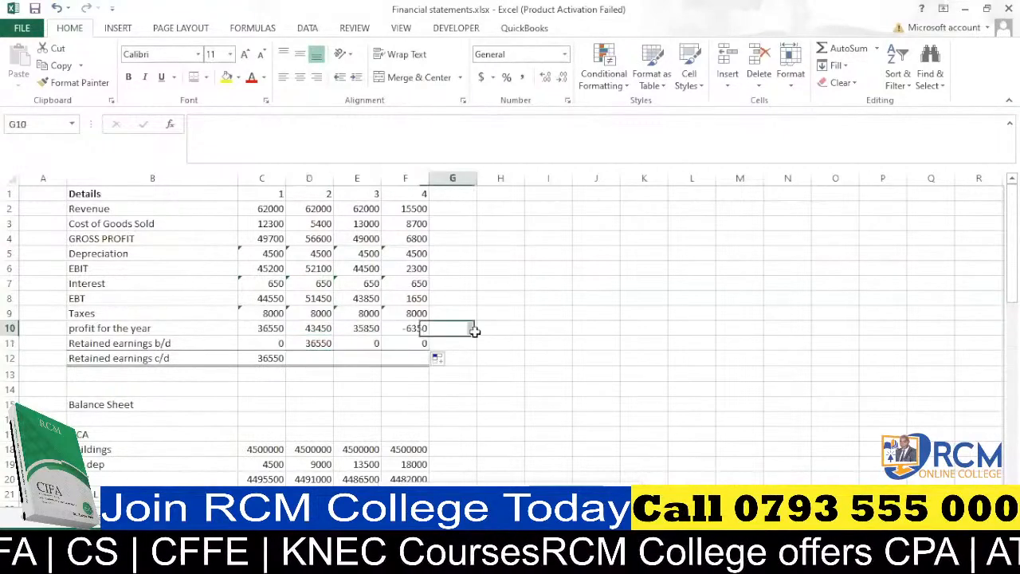
# Fill the C12 retained earnings c/d formula across to F12.
pyautogui.click(413, 342)
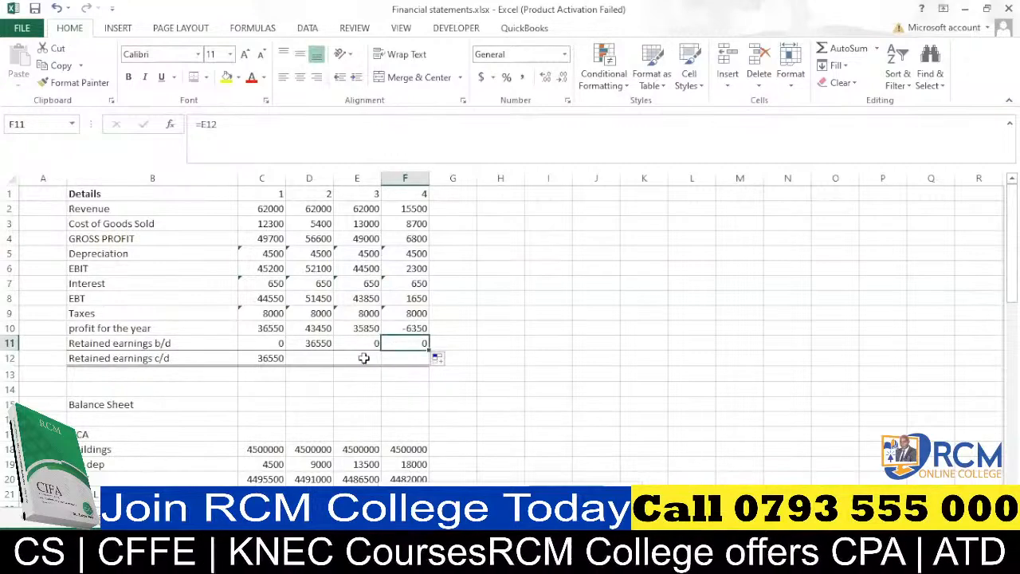
pyautogui.doubleClick(416, 342)
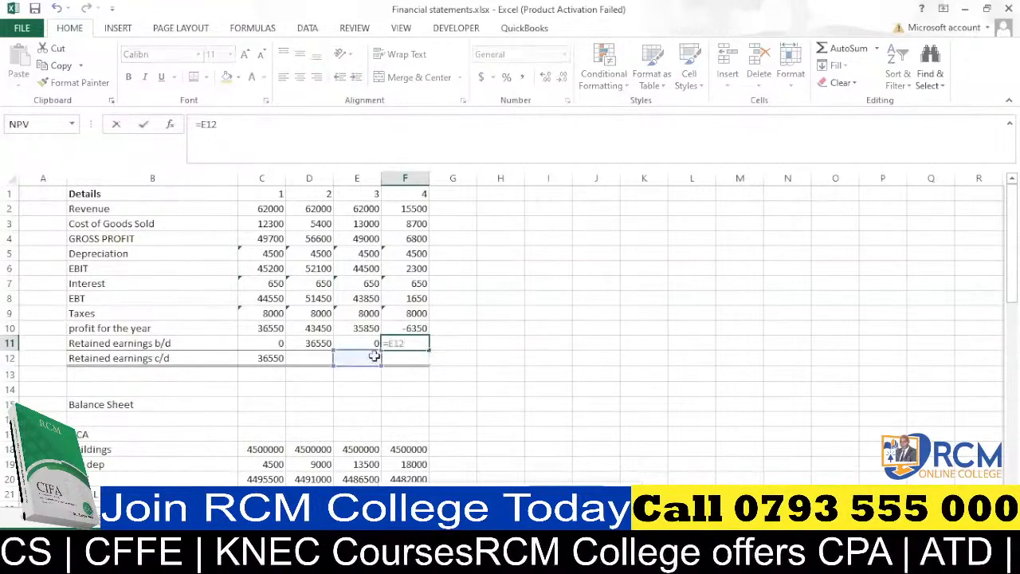
pyautogui.press('Return')
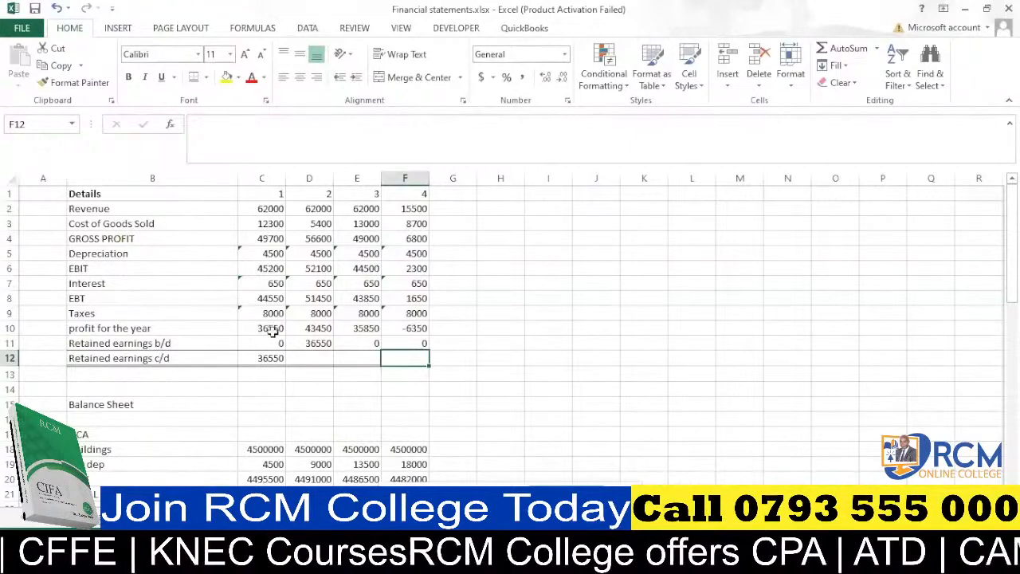
pyautogui.doubleClick(269, 358)
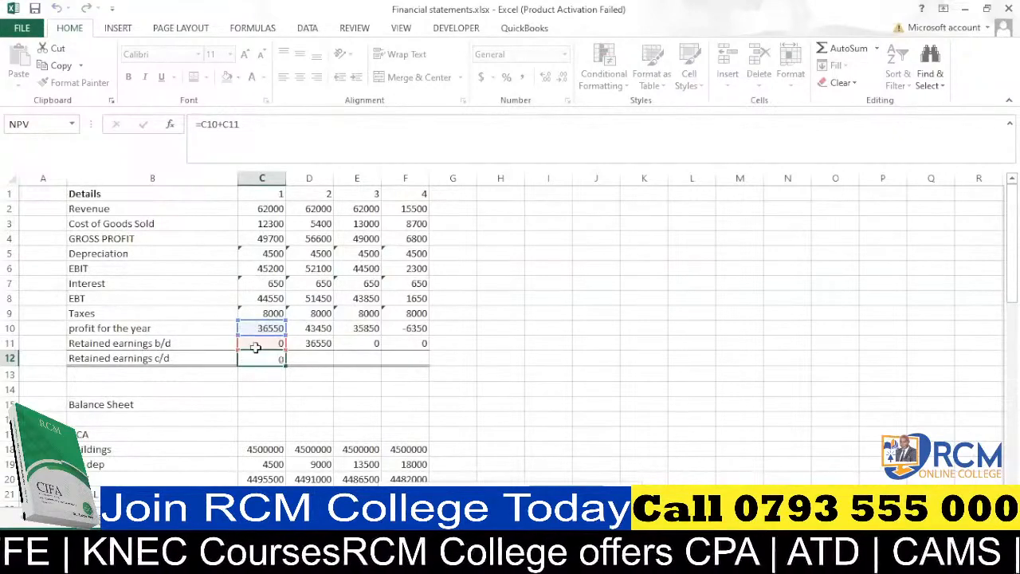
pyautogui.press('Return')
pyautogui.click(268, 358)
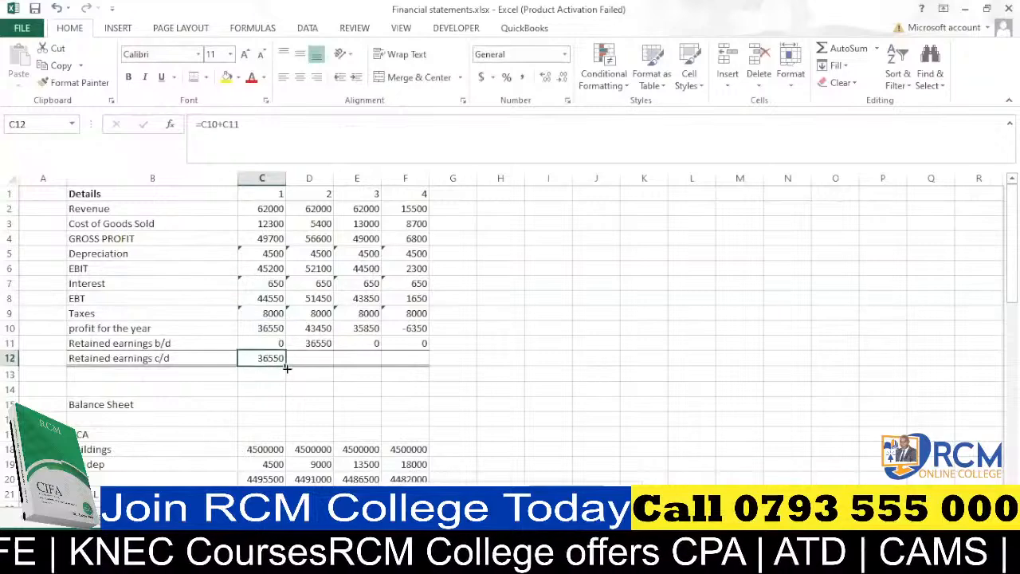
pyautogui.moveTo(287, 368); pyautogui.dragTo(423, 373)
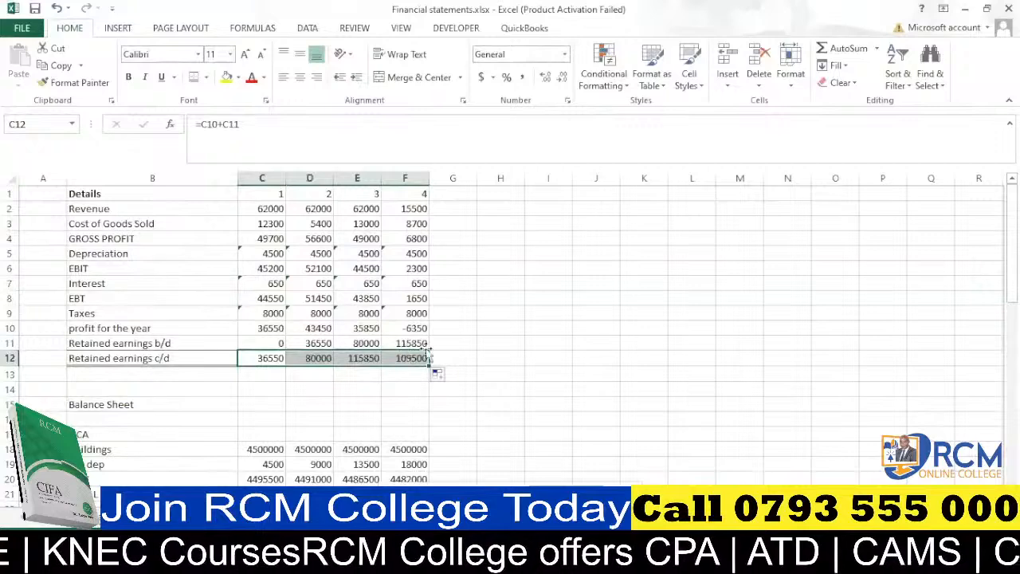
# Check the retained earnings b/d and c/d formulas across columns C to F.
pyautogui.click(269, 359)
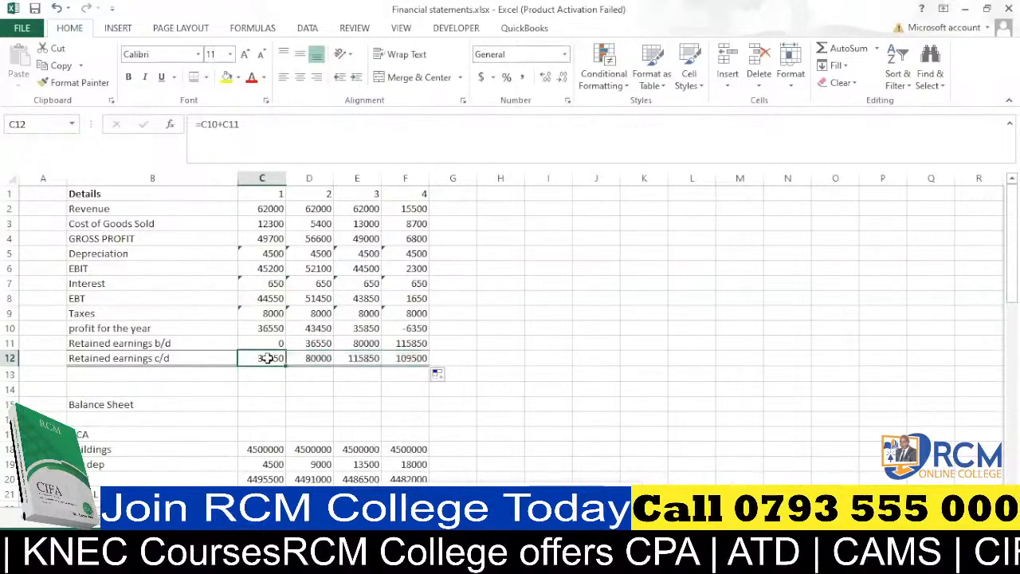
pyautogui.click(319, 343)
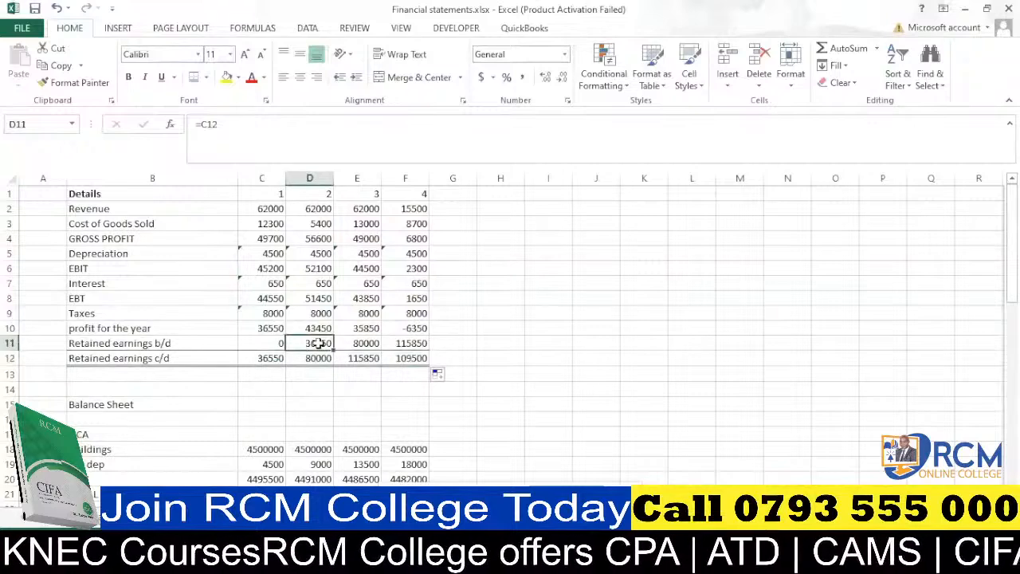
pyautogui.click(363, 359)
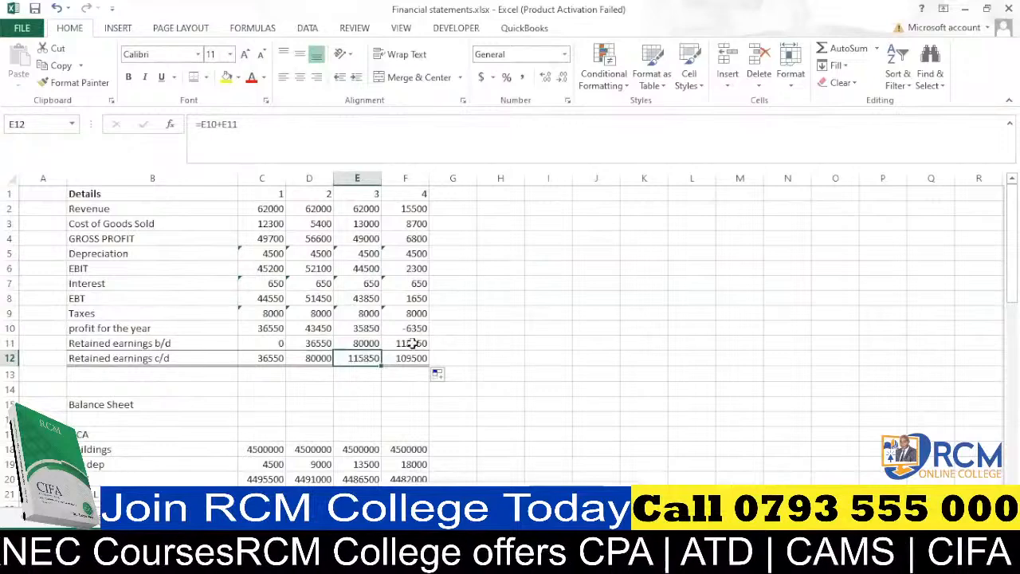
pyautogui.click(411, 343)
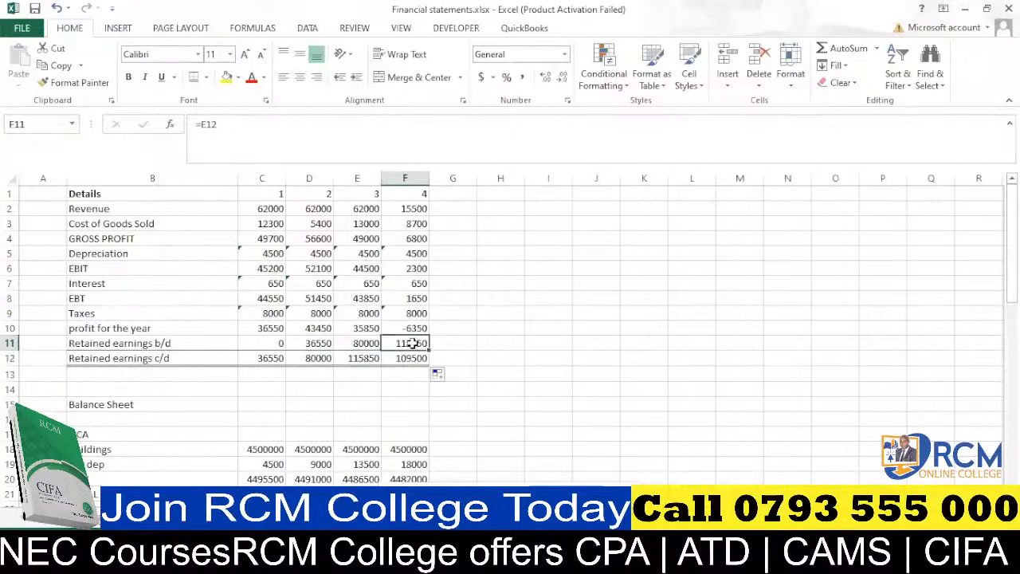
pyautogui.click(458, 345)
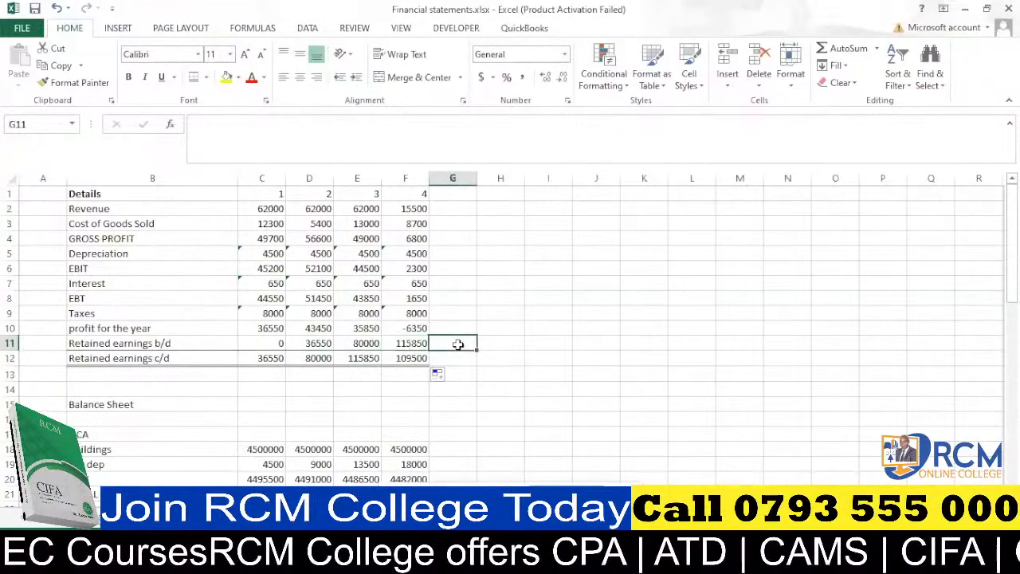
pyautogui.click(427, 363)
pyautogui.moveTo(431, 366); pyautogui.dragTo(463, 347)
pyautogui.click(427, 346)
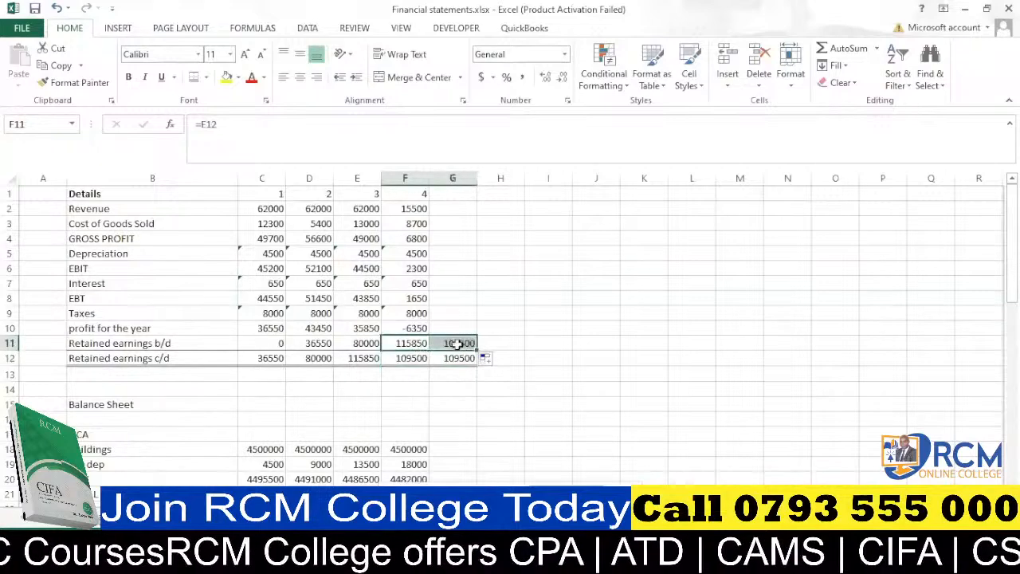
pyautogui.click(410, 358)
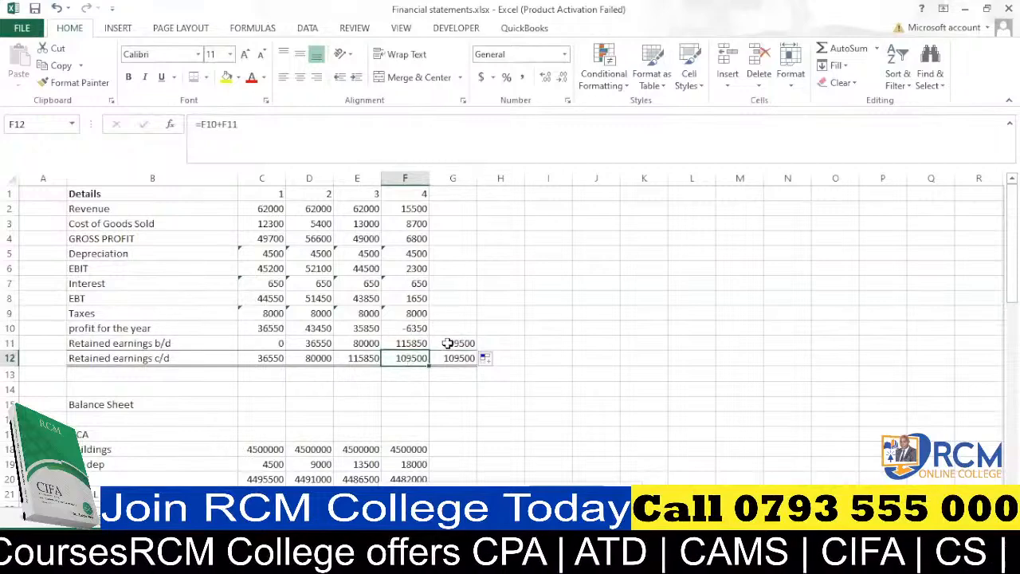
pyautogui.moveTo(453, 342); pyautogui.dragTo(456, 360)
pyautogui.press('Delete')
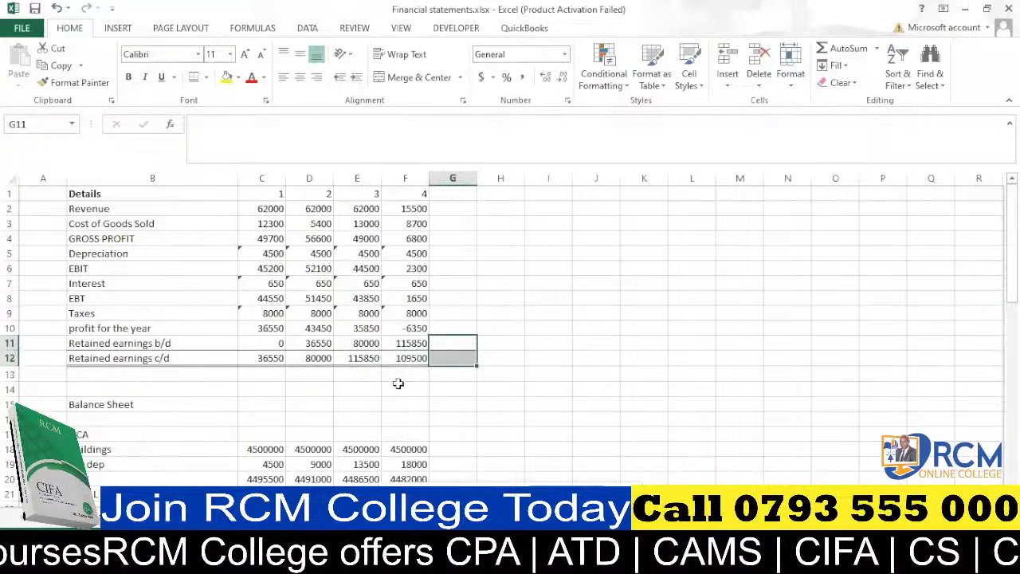
pyautogui.click(399, 385)
pyautogui.click(463, 348)
pyautogui.moveTo(463, 350); pyautogui.dragTo(462, 358)
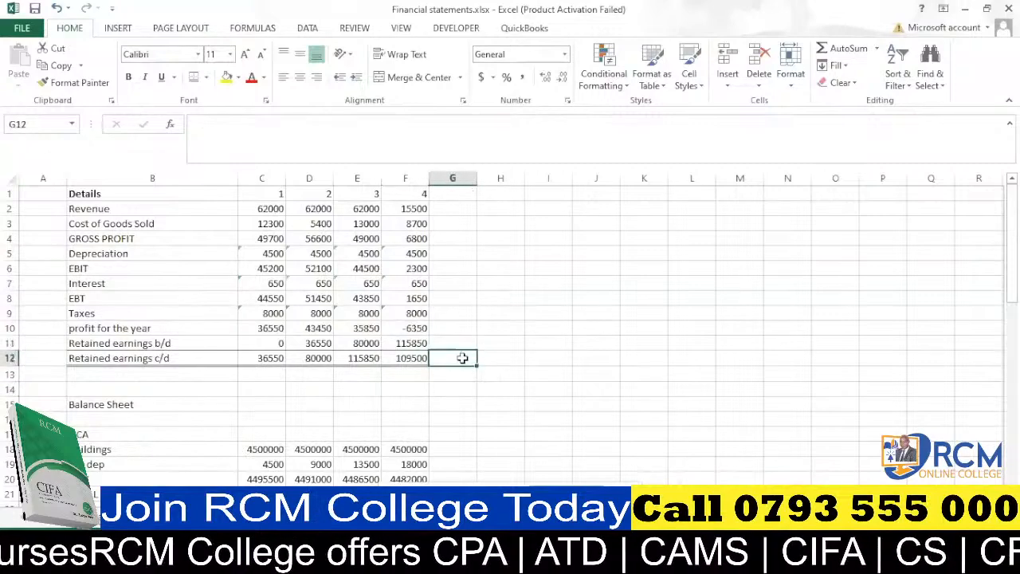
# Link the balance sheet's retained earnings c/d in C31 to the income statement with the formula =C12.
pyautogui.click(451, 374)
pyautogui.scroll(-2, 356, 384)
pyautogui.scroll(-2, 356, 384)
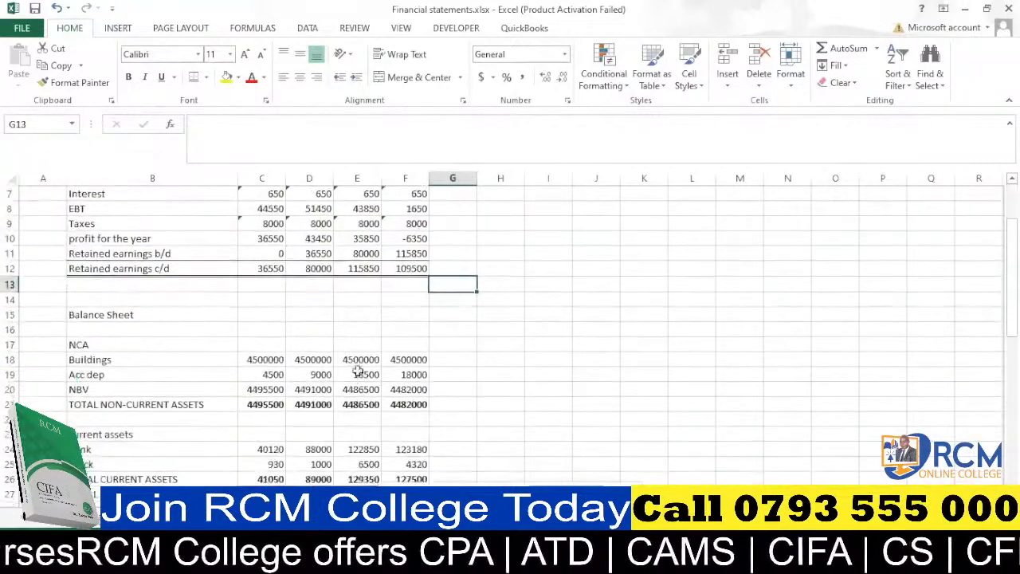
pyautogui.click(384, 328)
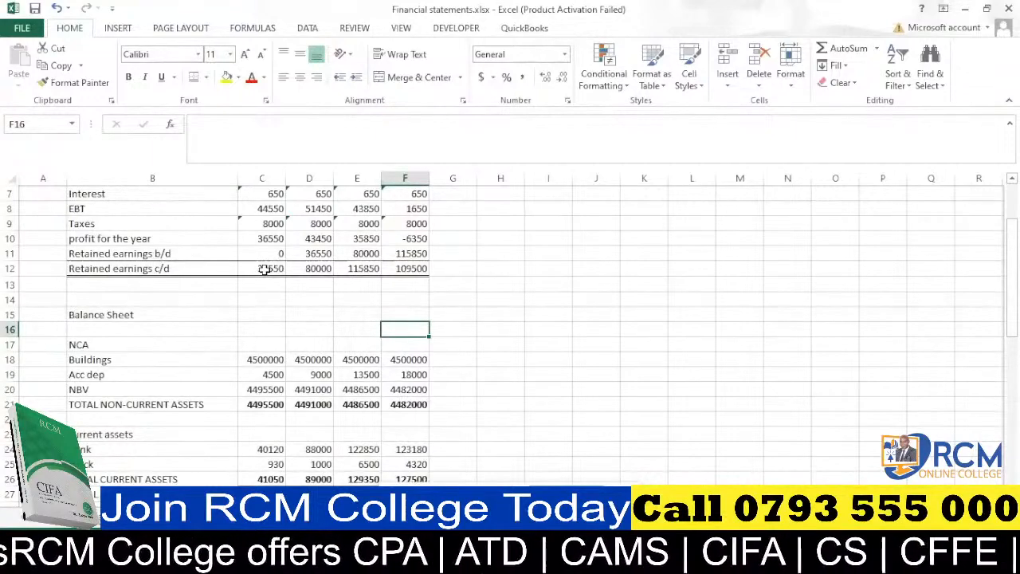
pyautogui.scroll(-6, 263, 269)
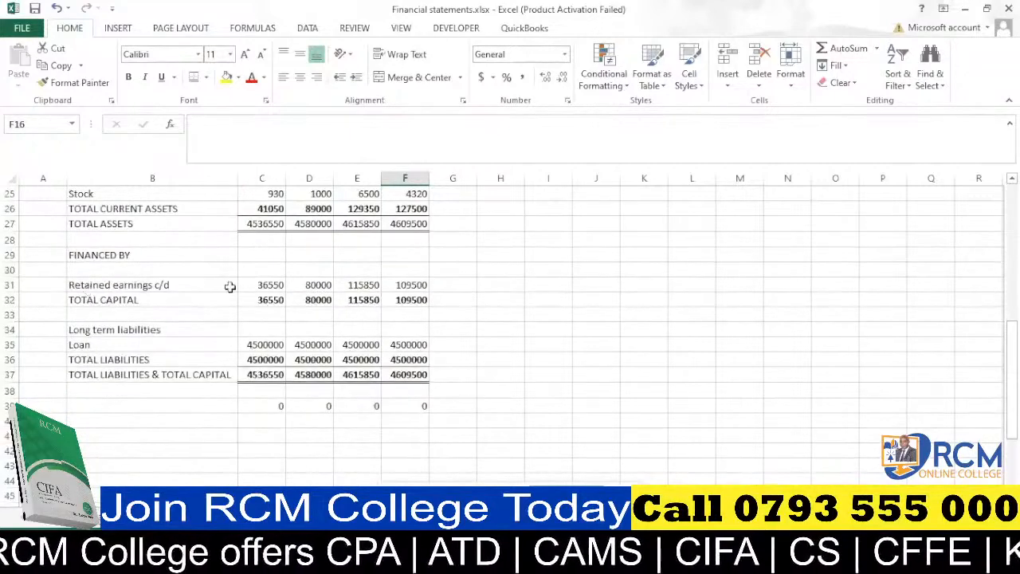
pyautogui.click(268, 288)
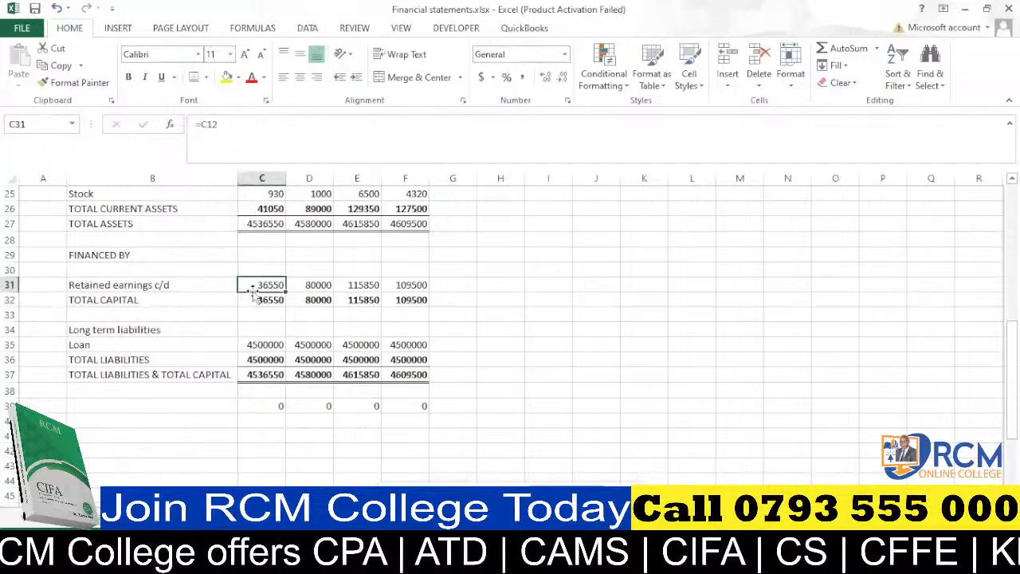
pyautogui.write('=')
pyautogui.scroll(3, 274, 287)
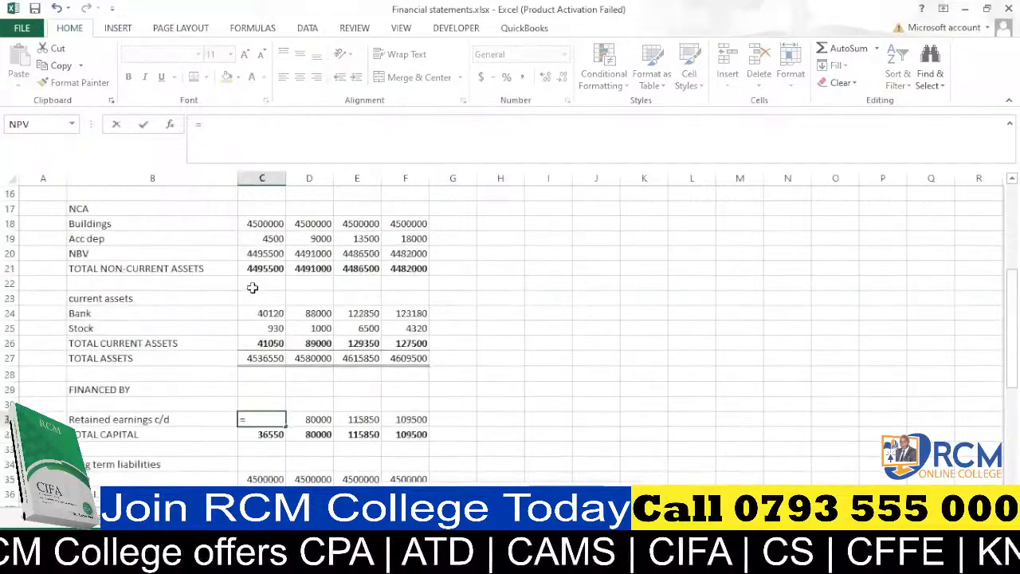
pyautogui.scroll(4, 222, 283)
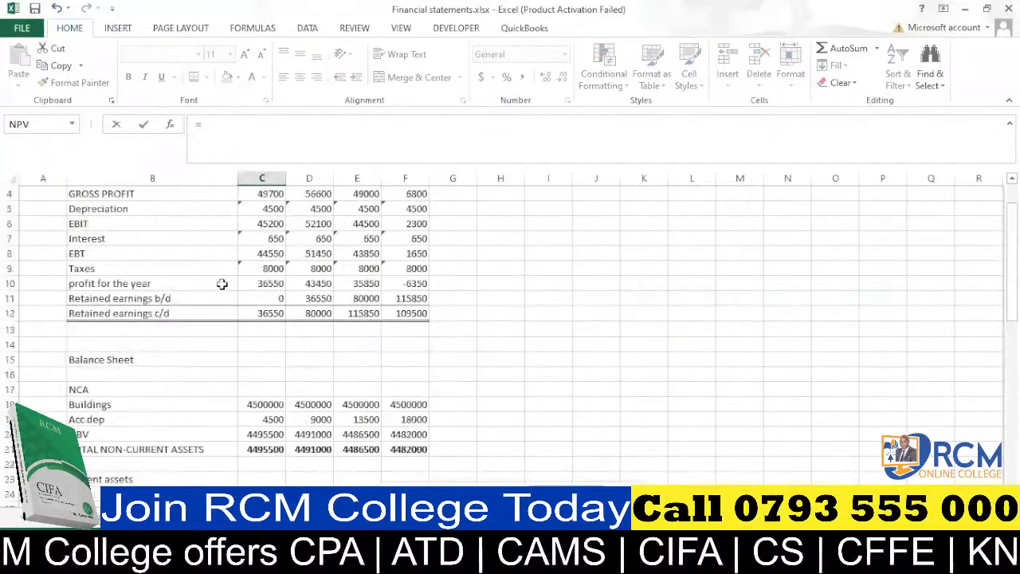
pyautogui.click(271, 313)
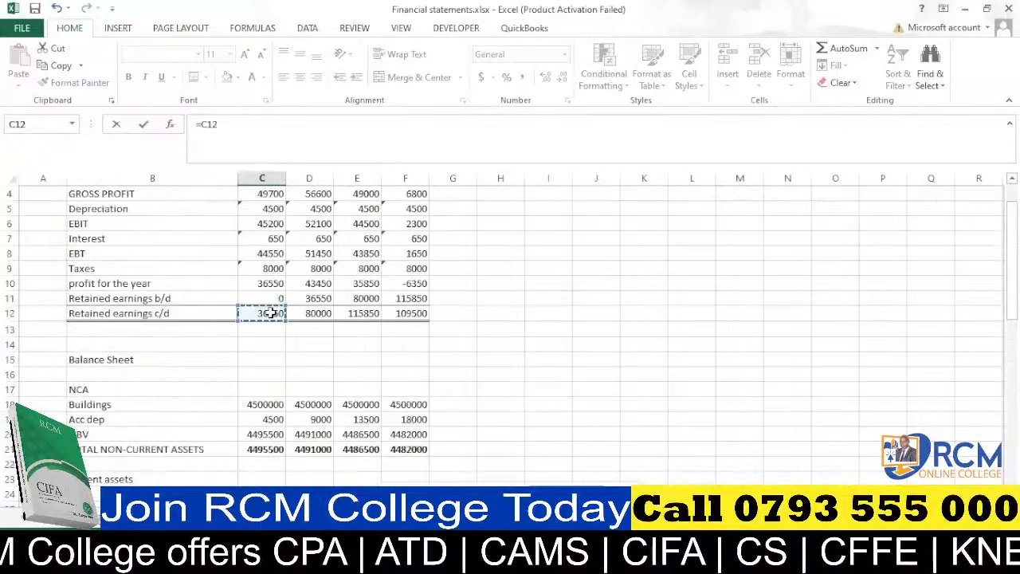
pyautogui.press('Return')
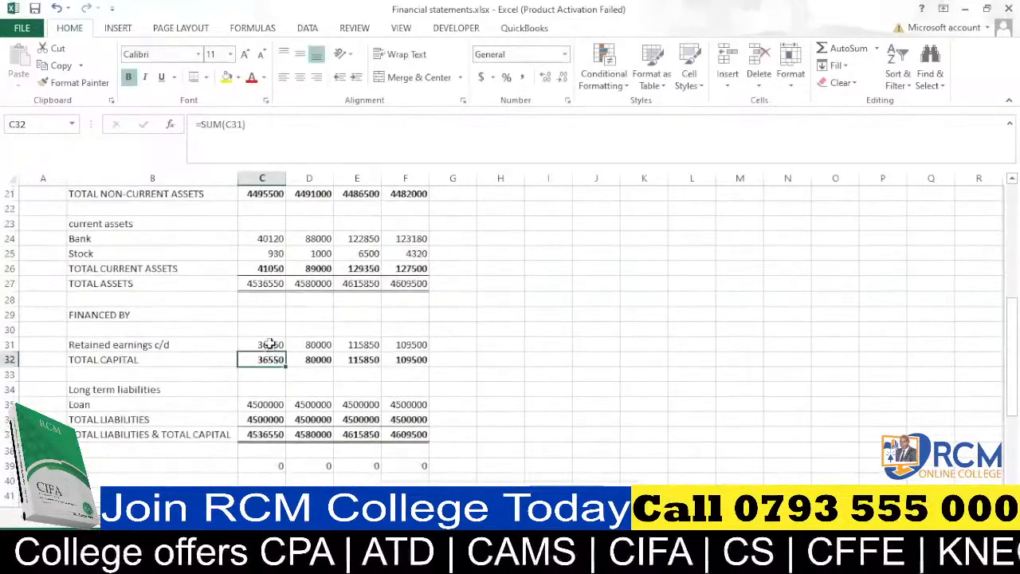
# Fill the C31 retained earnings formula across to F31.
pyautogui.click(270, 345)
pyautogui.moveTo(285, 351); pyautogui.dragTo(426, 346)
pyautogui.click(418, 344)
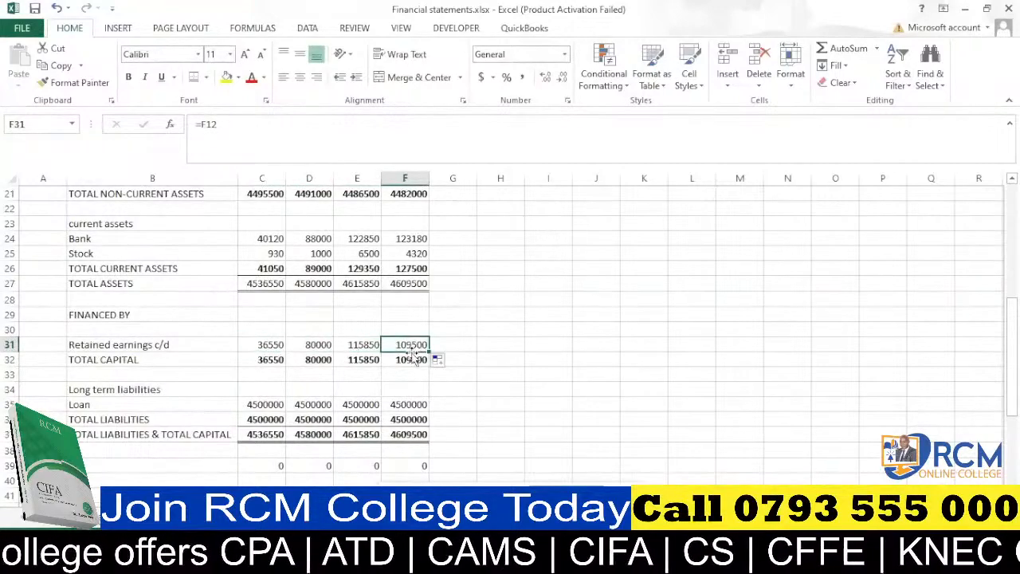
# Bold the GROSS PROFIT, EBIT, EBT and Retained earnings c/d rows across columns B to F.
pyautogui.scroll(-3, 406, 357)
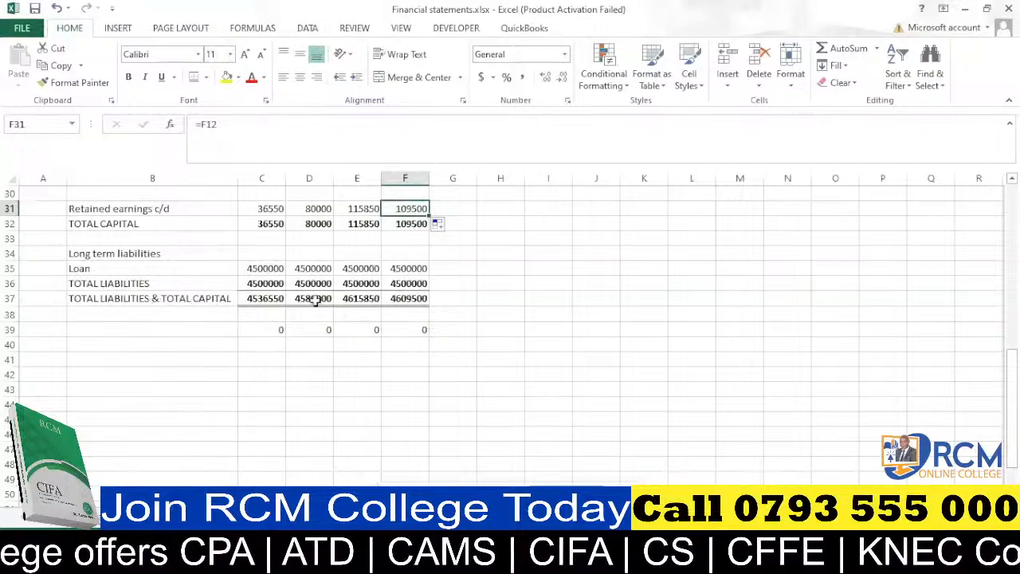
pyautogui.scroll(1, 415, 300)
pyautogui.scroll(4, 416, 300)
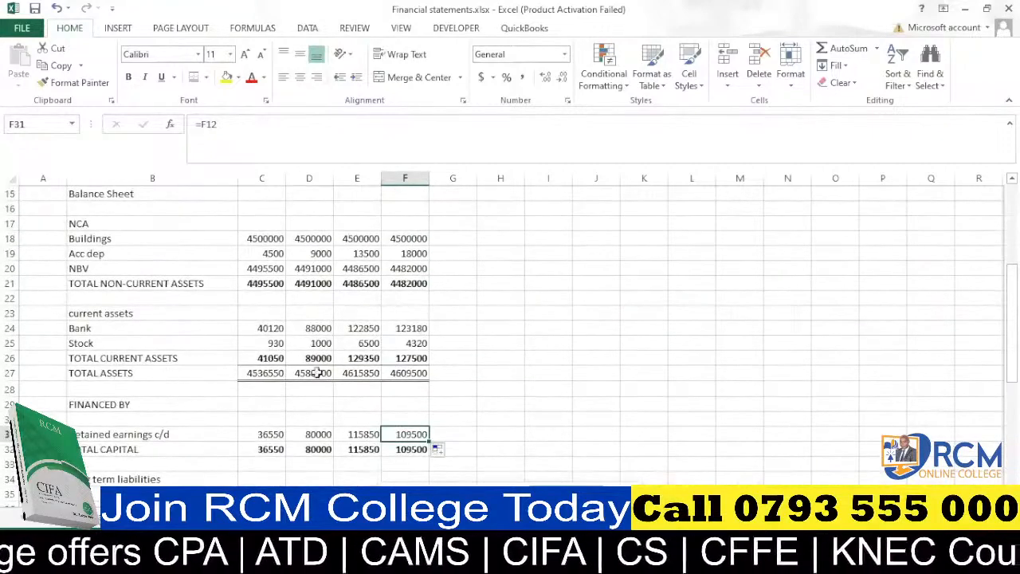
pyautogui.scroll(-3, 319, 373)
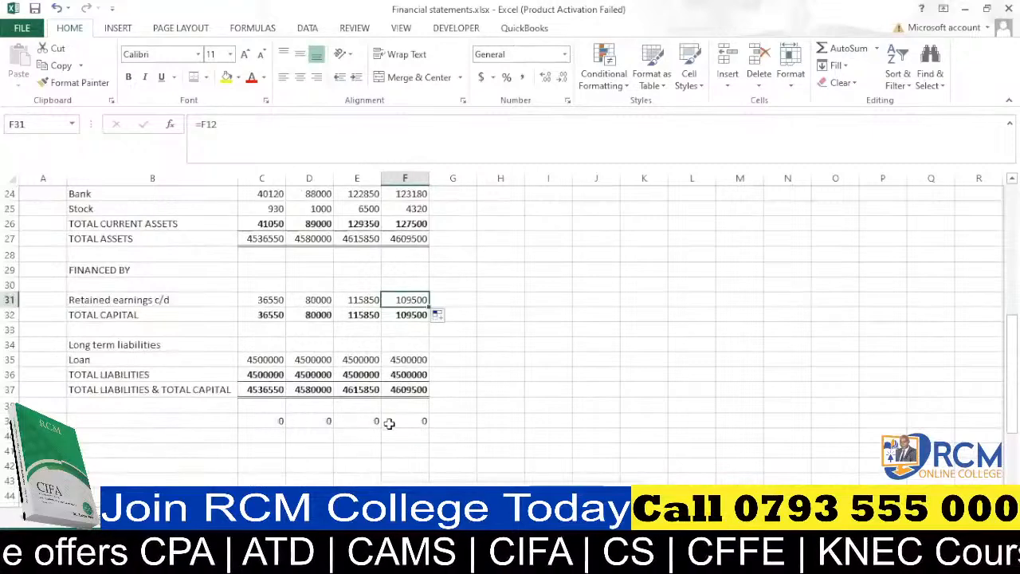
pyautogui.click(507, 343)
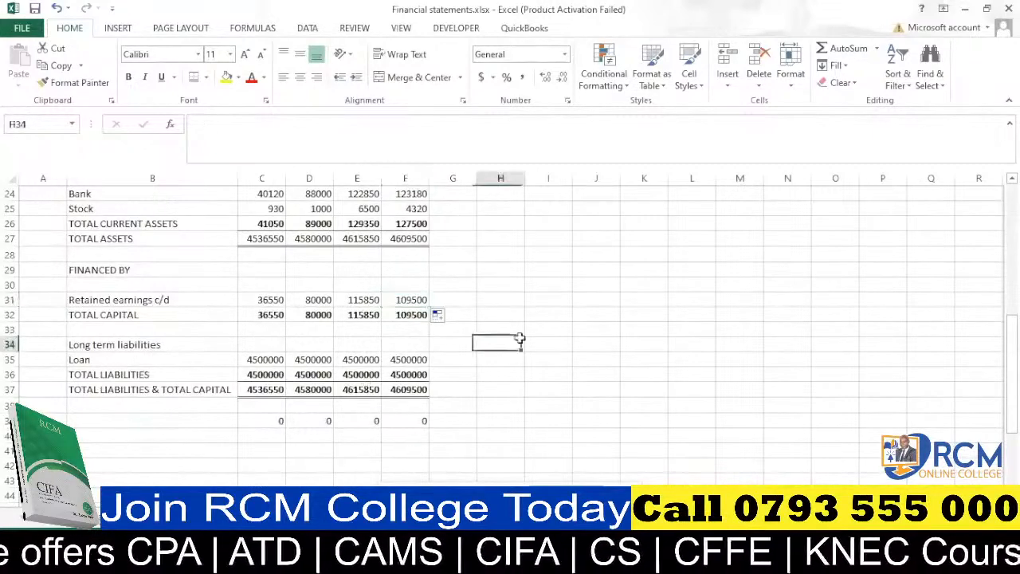
pyautogui.scroll(3, 474, 297)
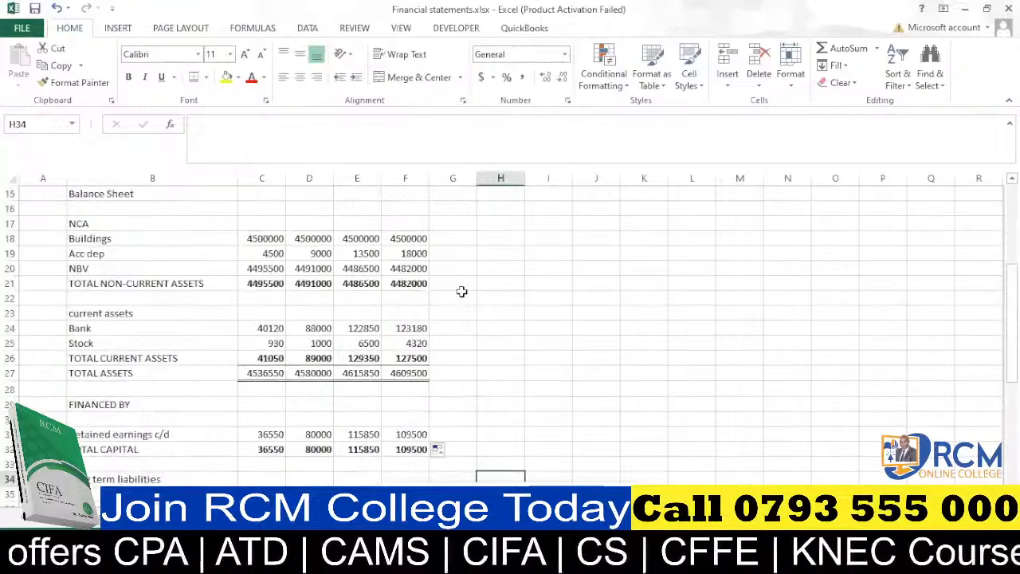
pyautogui.scroll(4, 461, 292)
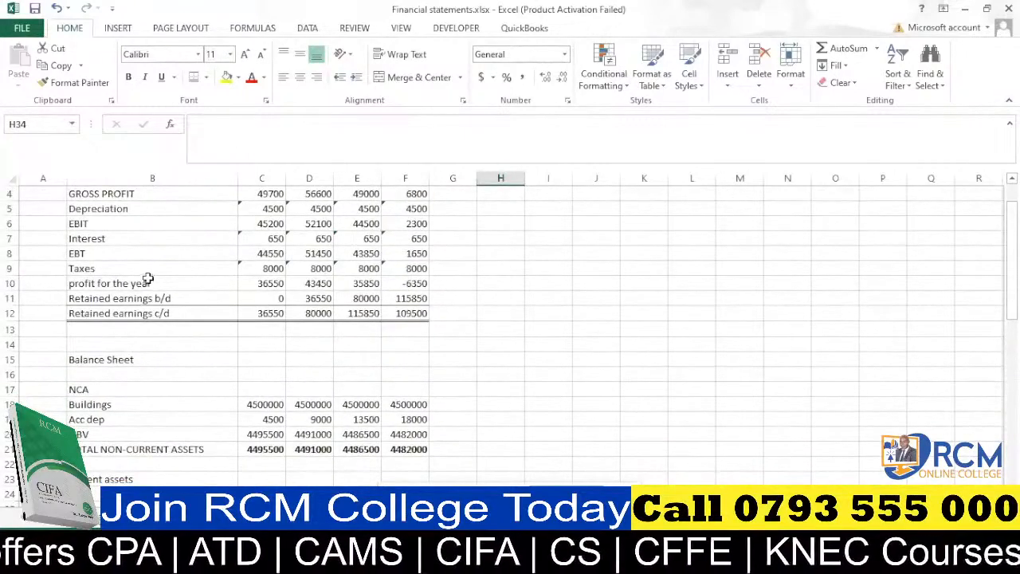
pyautogui.moveTo(96, 314); pyautogui.dragTo(402, 313)
pyautogui.moveTo(80, 254); pyautogui.dragTo(403, 253)
pyautogui.moveTo(90, 226); pyautogui.dragTo(401, 224)
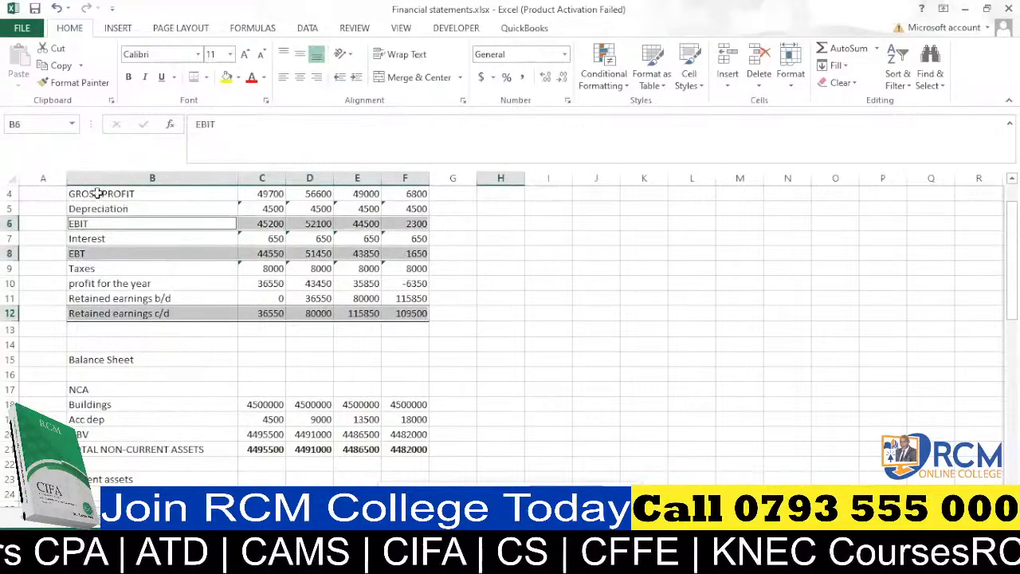
pyautogui.keyDown('ctrl'); pyautogui.click(121, 194); pyautogui.keyUp('ctrl')
pyautogui.moveTo(121, 194); pyautogui.dragTo(391, 191)
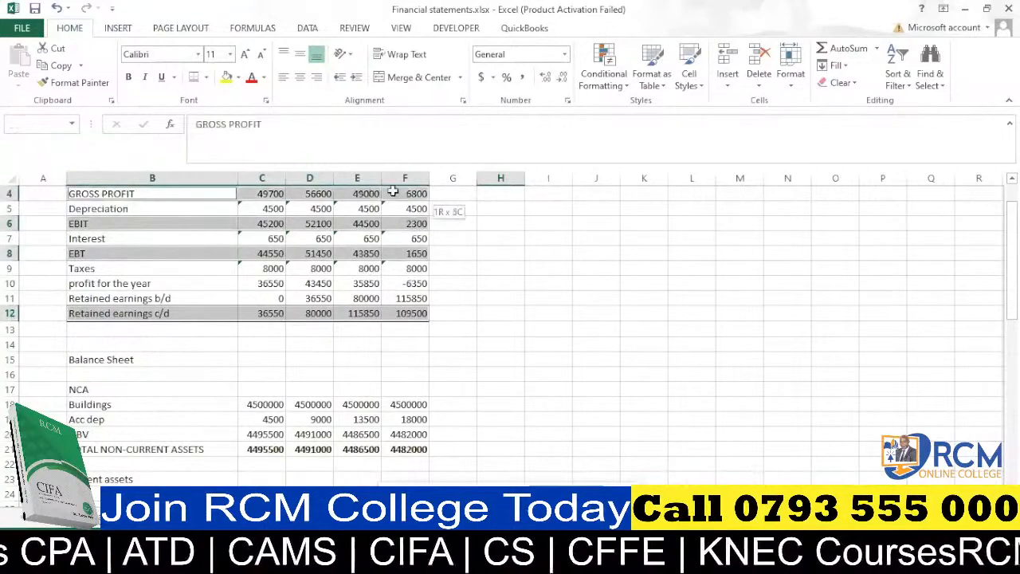
pyautogui.hotkey('ctrl', 'b')
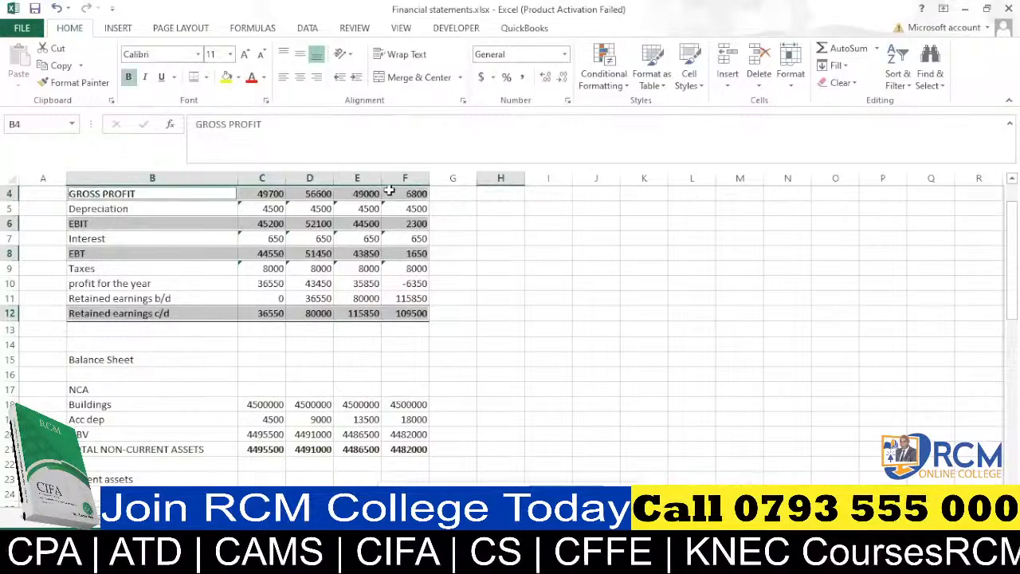
pyautogui.click(563, 285)
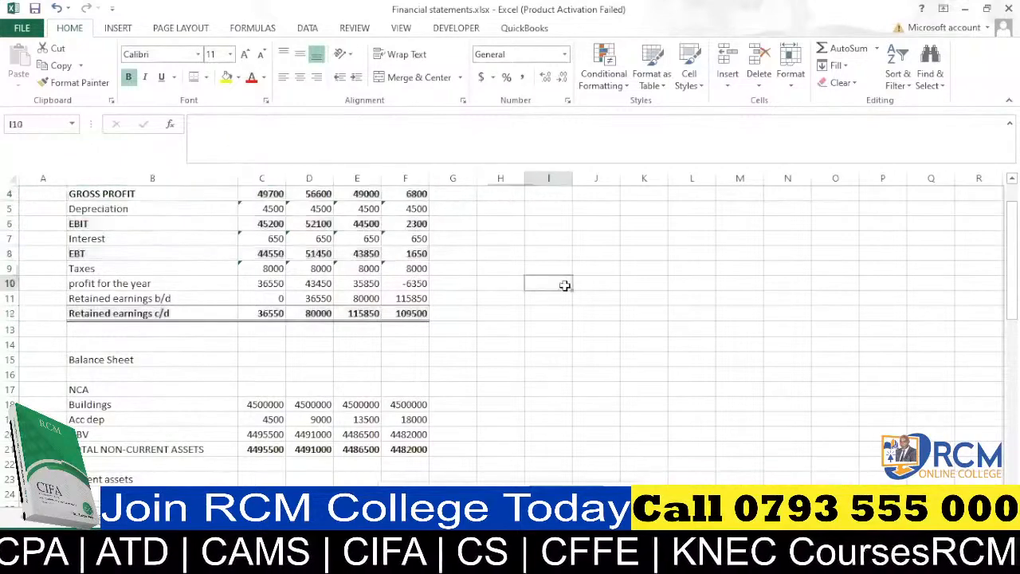
# Enter the period numbers 1, 2, 3 and 4 in C16 to F16 above the balance sheet.
pyautogui.scroll(1, 525, 294)
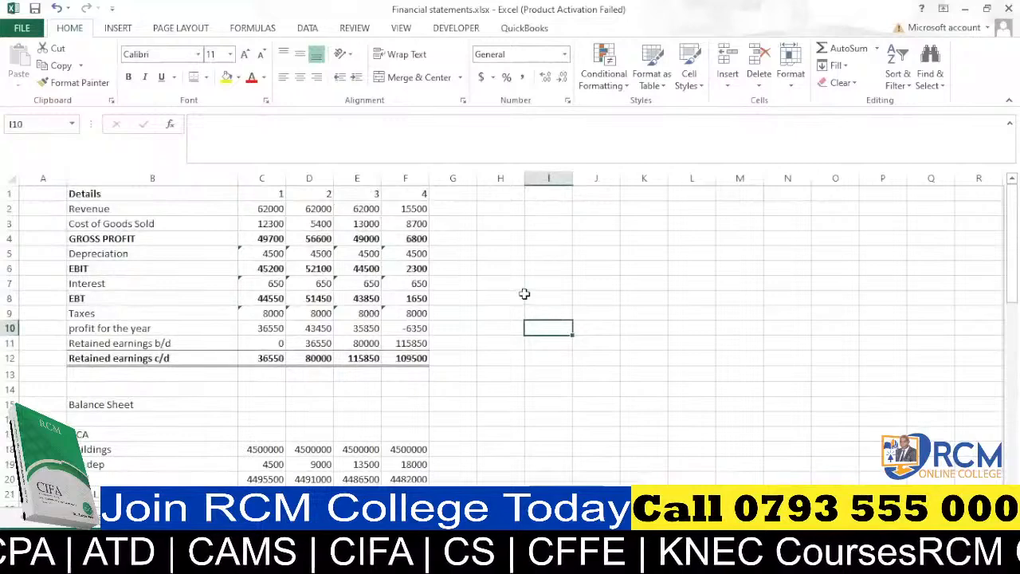
pyautogui.click(276, 418)
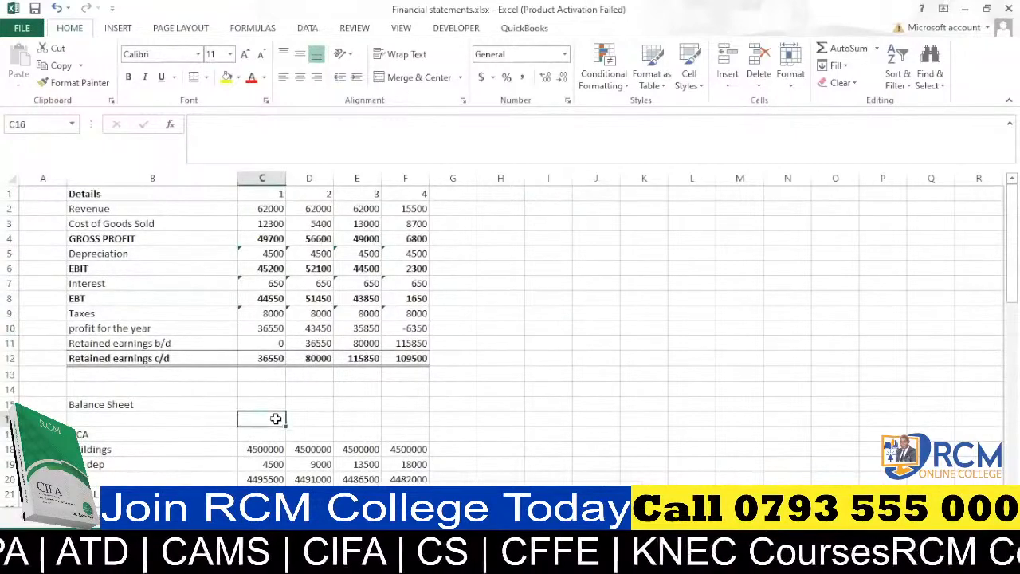
pyautogui.write('1')
pyautogui.press('Tab')
pyautogui.write('2')
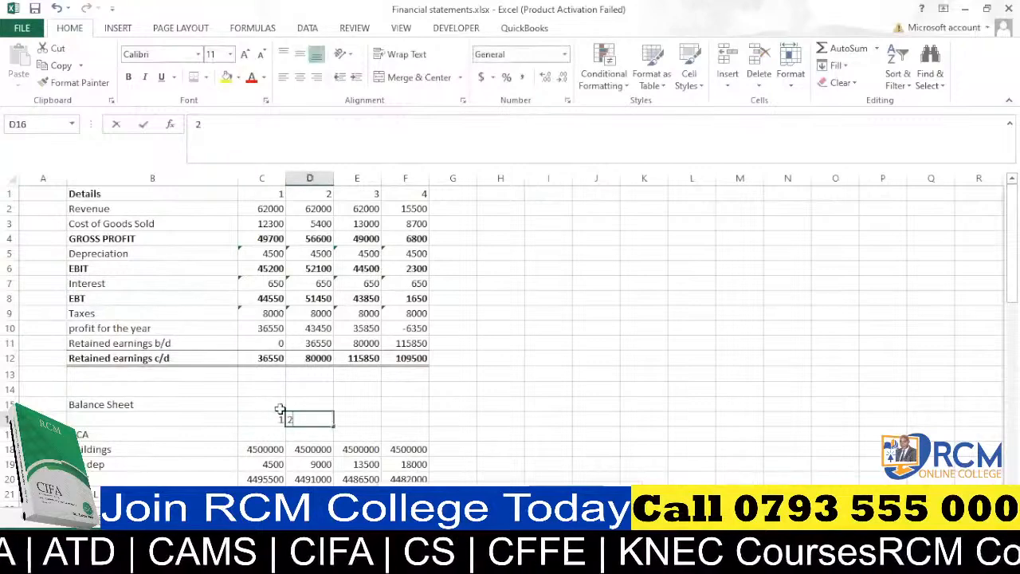
pyautogui.press('Tab')
pyautogui.write('3')
pyautogui.press('Tab')
pyautogui.write('4')
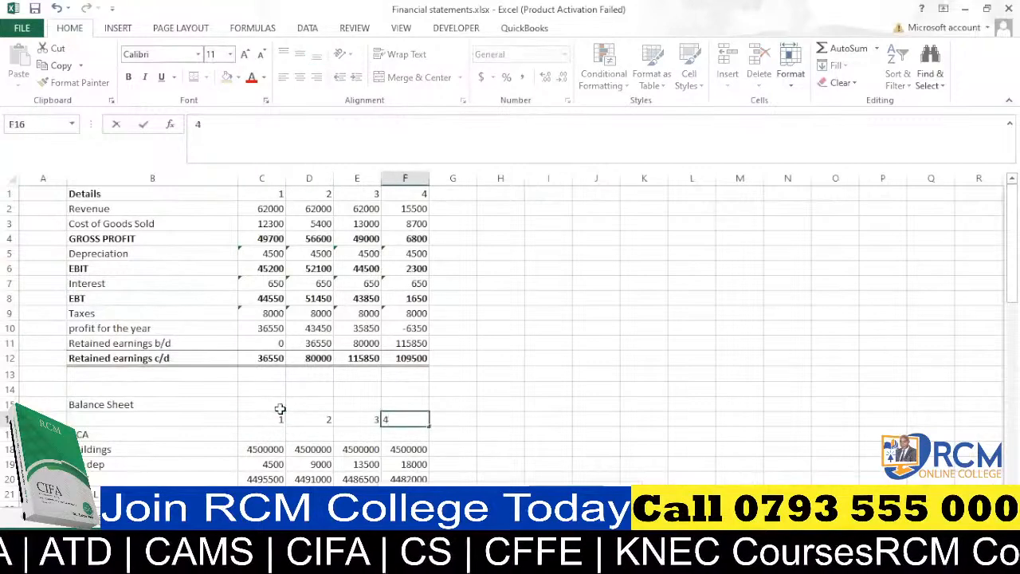
pyautogui.click(522, 432)
# Apply a Top and Double Bottom Border to the empty cell K5.
pyautogui.scroll(-4, 464, 319)
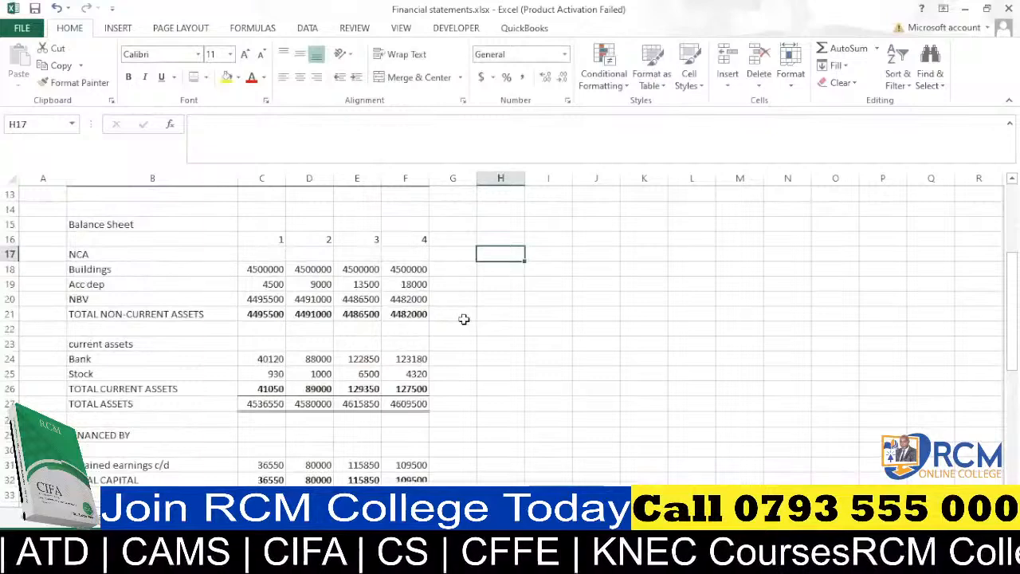
pyautogui.scroll(-3, 464, 319)
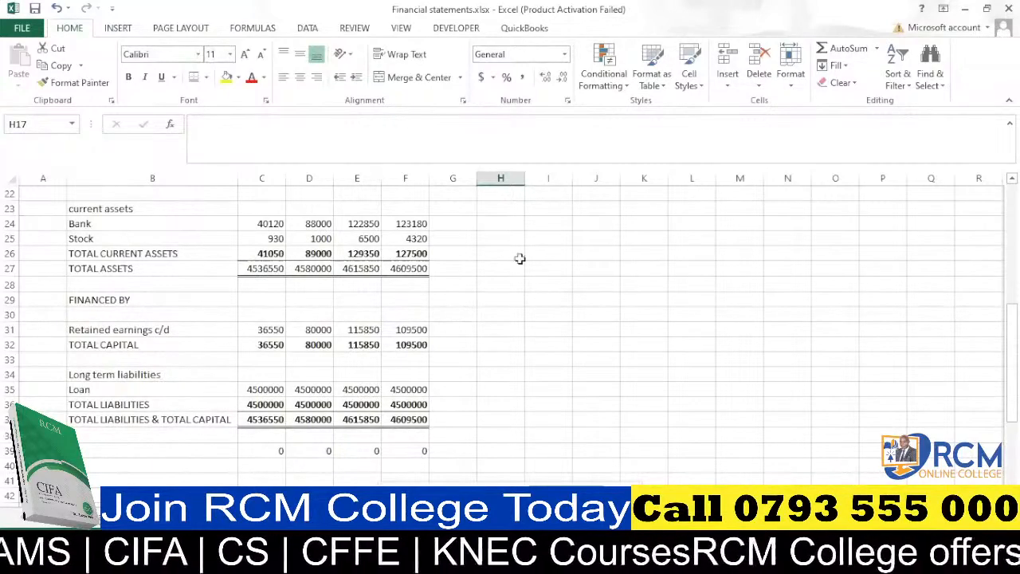
pyautogui.scroll(2, 605, 287)
pyautogui.scroll(5, 550, 275)
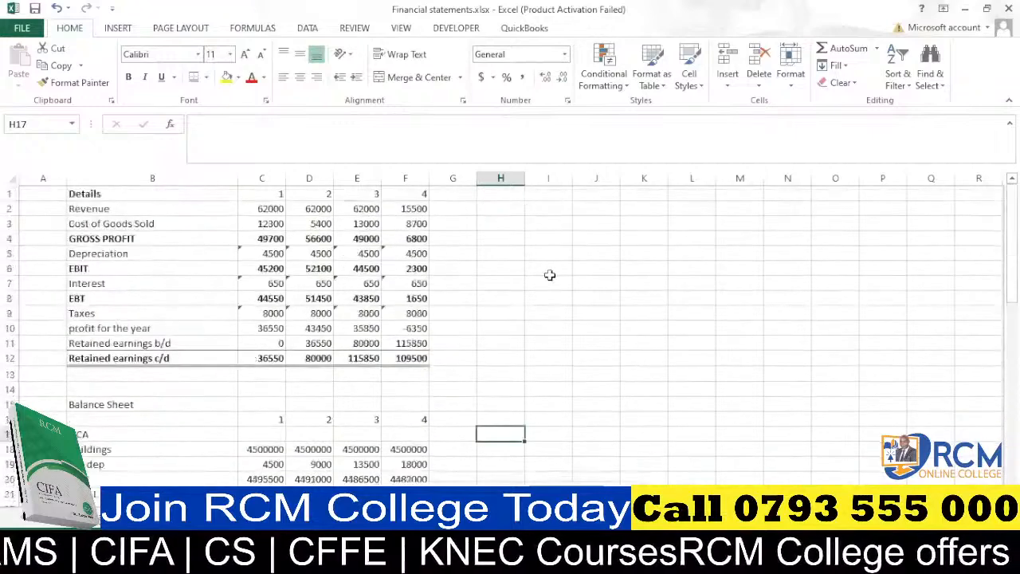
pyautogui.click(649, 252)
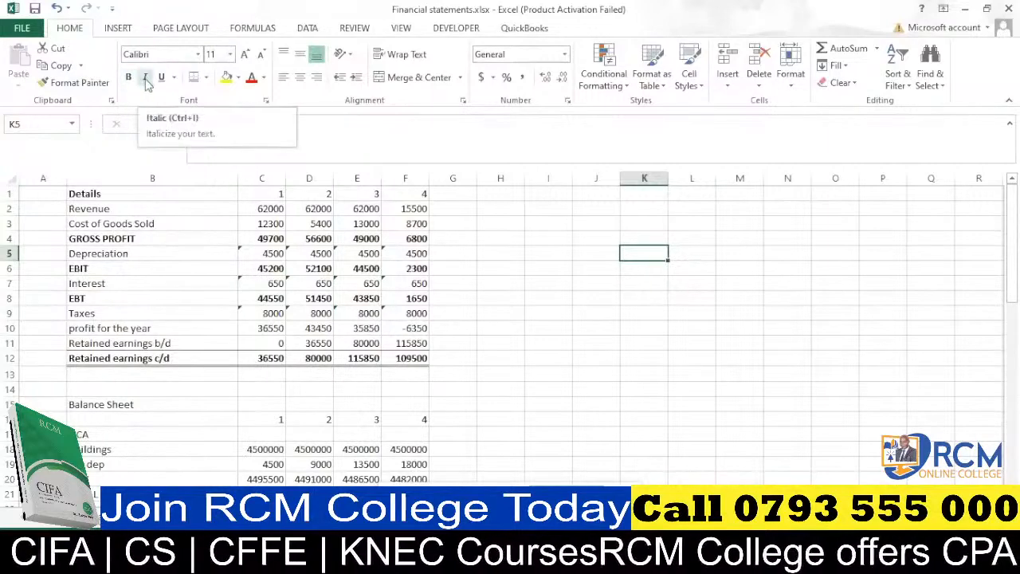
pyautogui.click(206, 78)
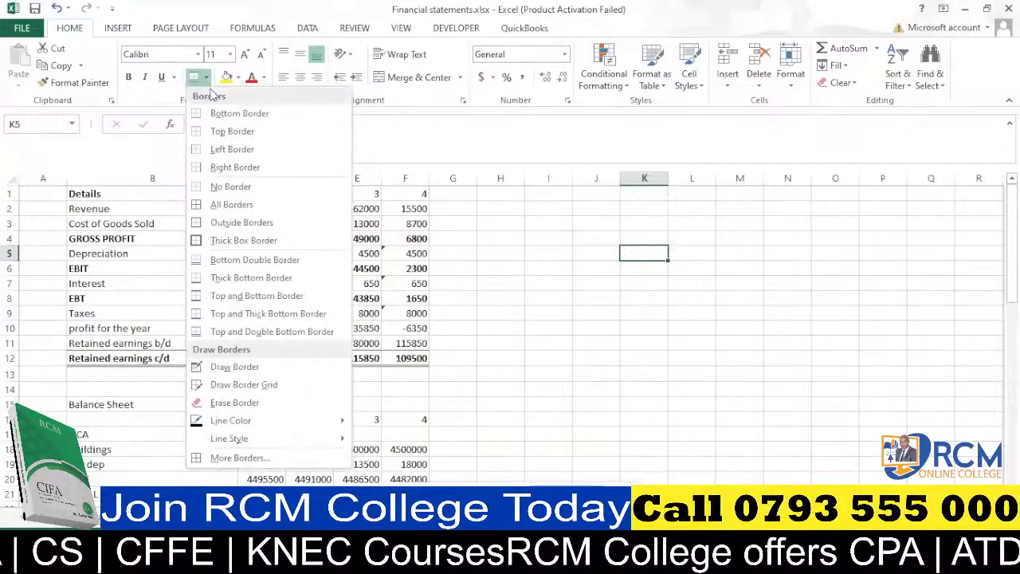
pyautogui.click(198, 332)
# Apply a Bottom Border to the empty cell K7.
pyautogui.click(629, 284)
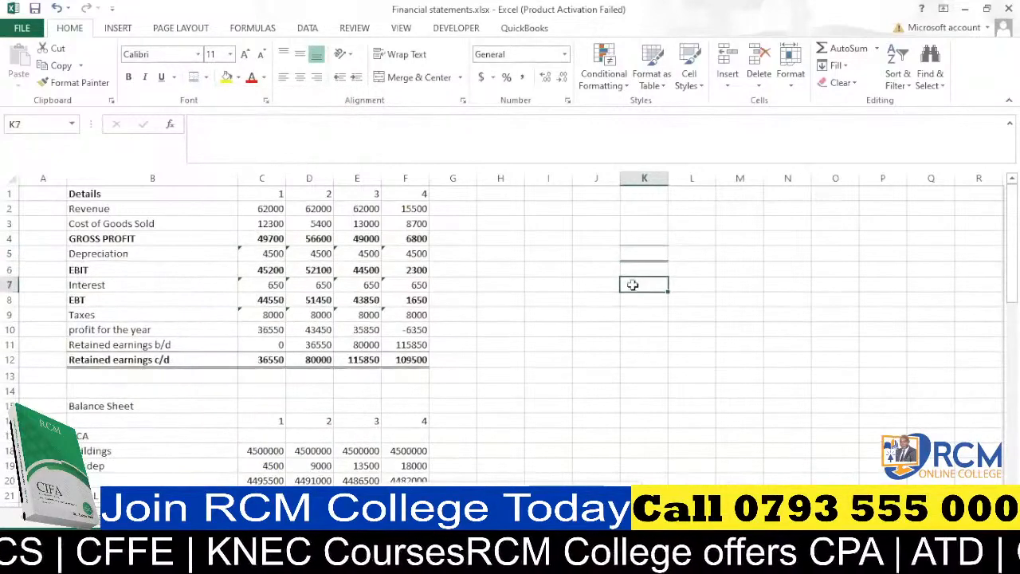
pyautogui.click(206, 78)
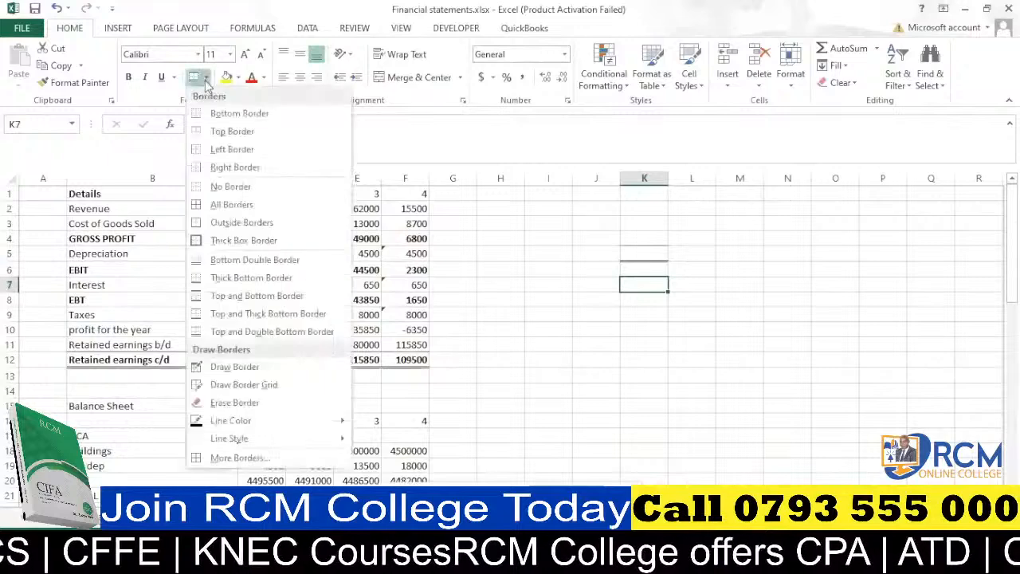
pyautogui.click(203, 118)
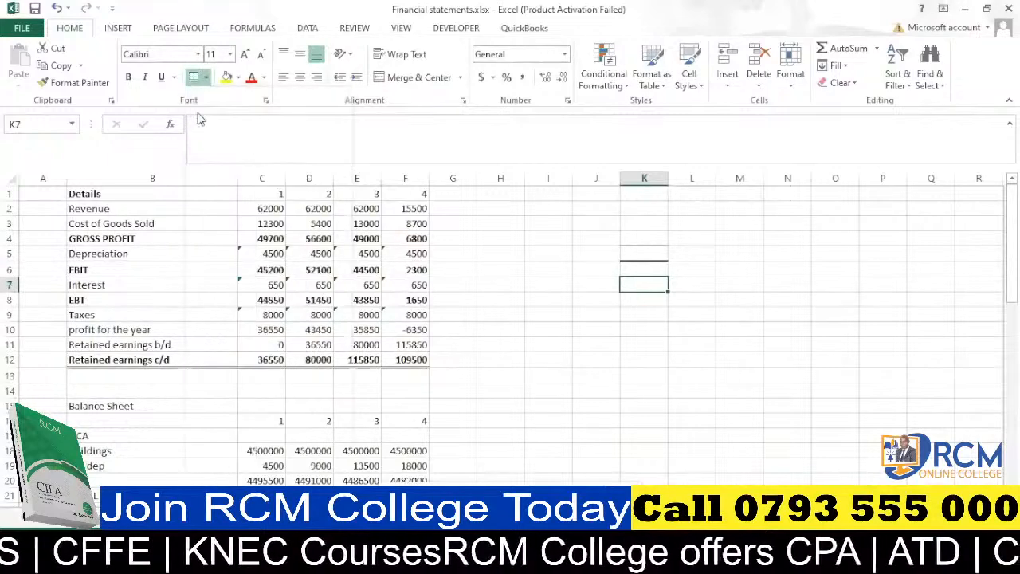
pyautogui.click(660, 331)
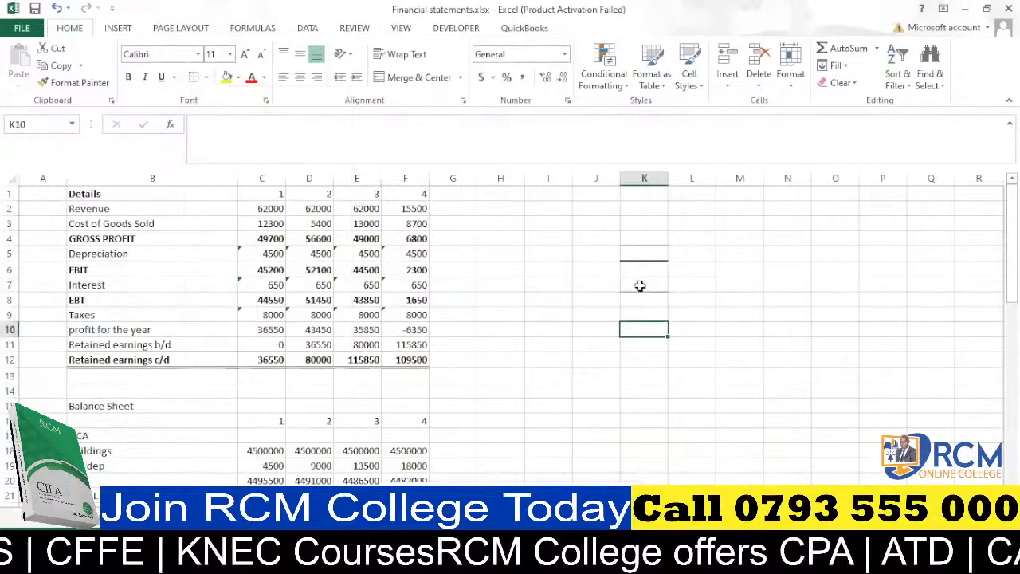
pyautogui.click(206, 78)
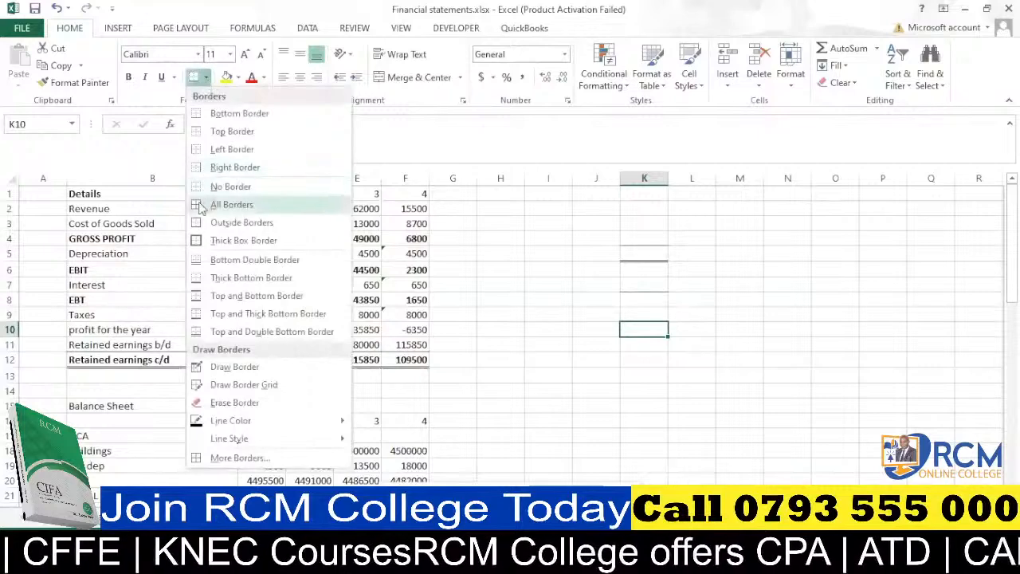
pyautogui.click(704, 304)
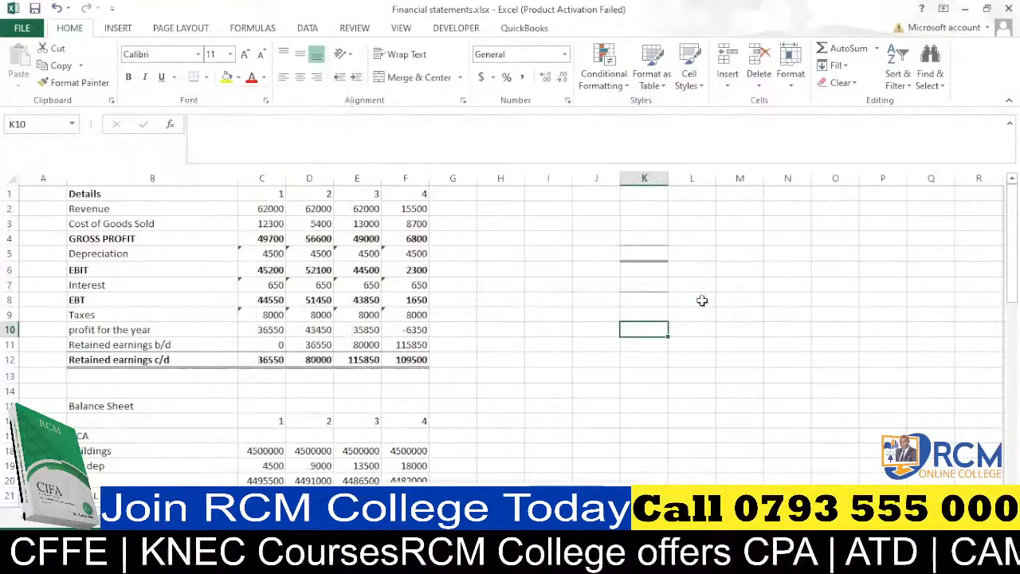
# Apply All Borders to the empty range L9:M14.
pyautogui.click(689, 311)
pyautogui.moveTo(690, 310); pyautogui.dragTo(726, 389)
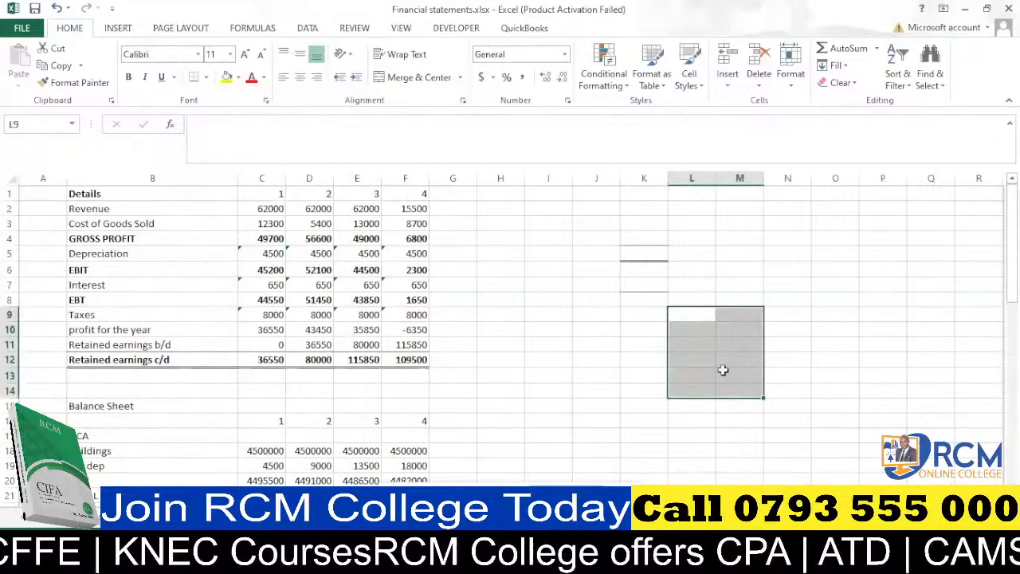
pyautogui.click(207, 78)
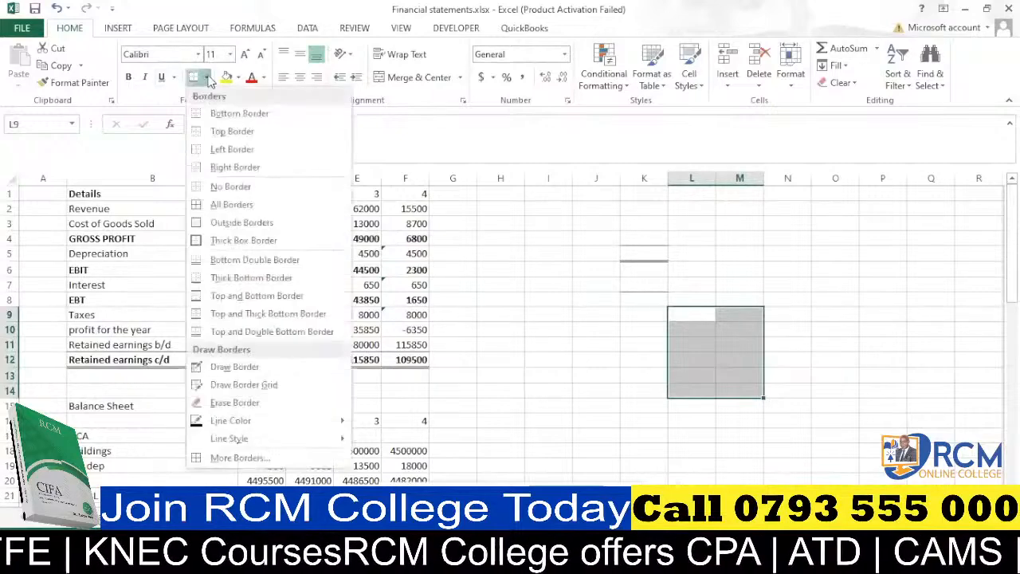
pyautogui.click(217, 205)
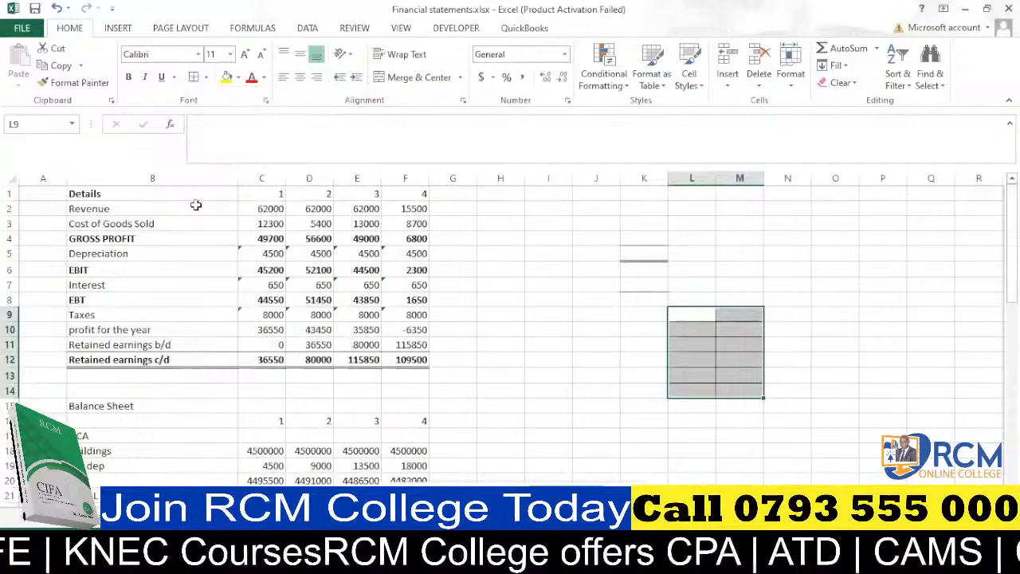
pyautogui.click(893, 347)
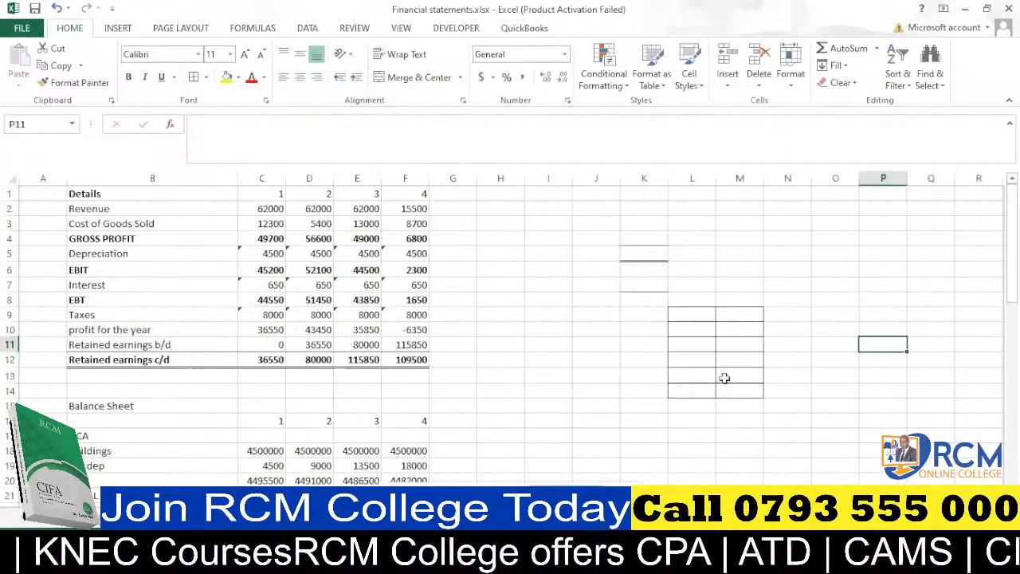
pyautogui.moveTo(683, 351); pyautogui.dragTo(739, 375)
pyautogui.click(791, 296)
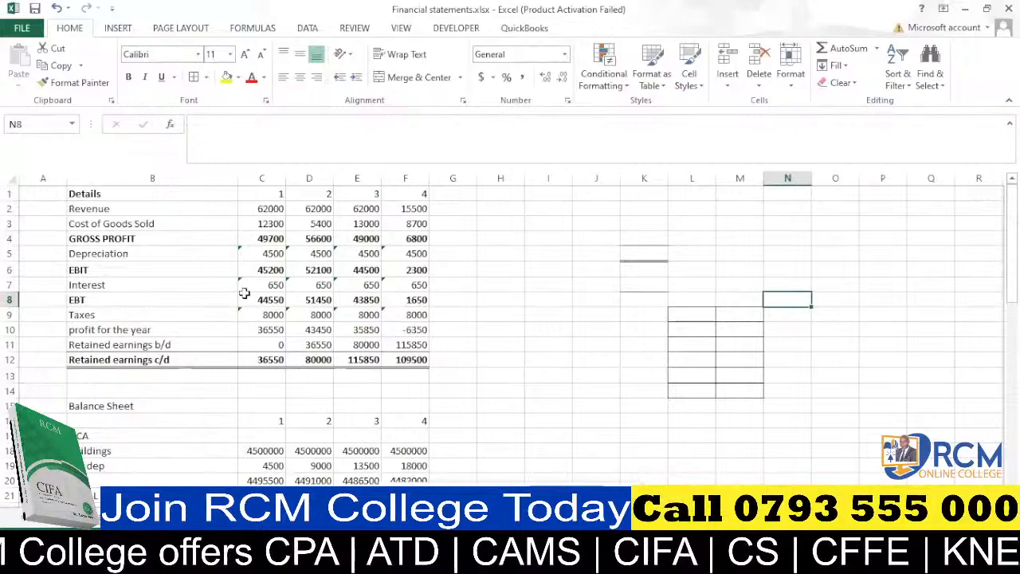
pyautogui.click(557, 298)
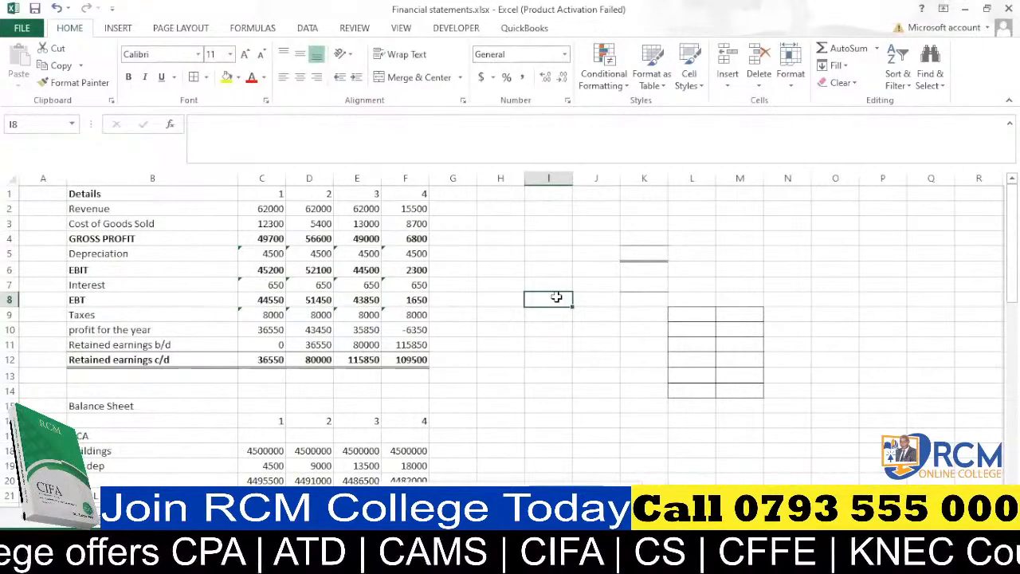
# Clear the Acc dep values in C19 to F19 of the balance sheet.
pyautogui.scroll(-2, 556, 296)
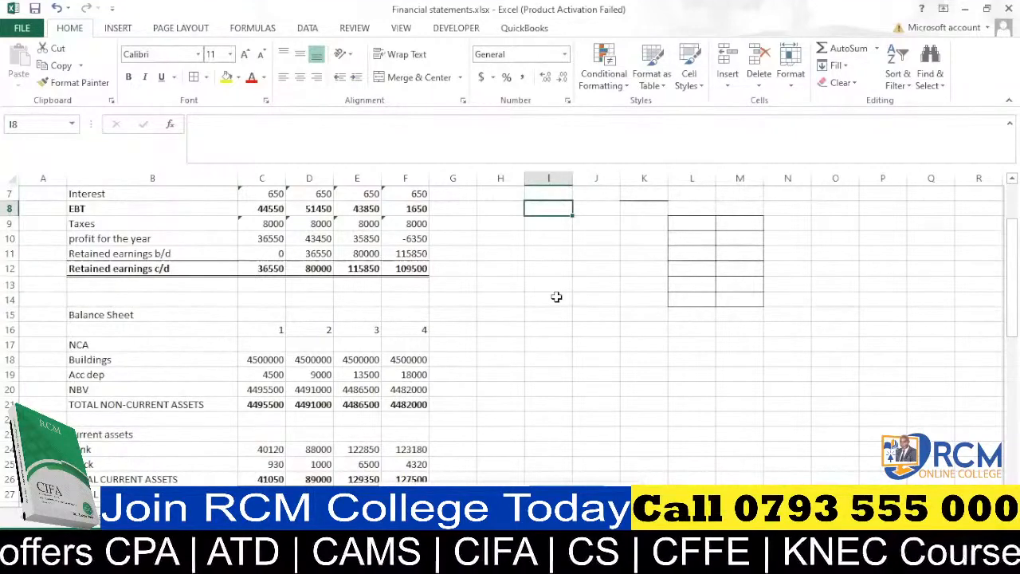
pyautogui.scroll(-5, 510, 321)
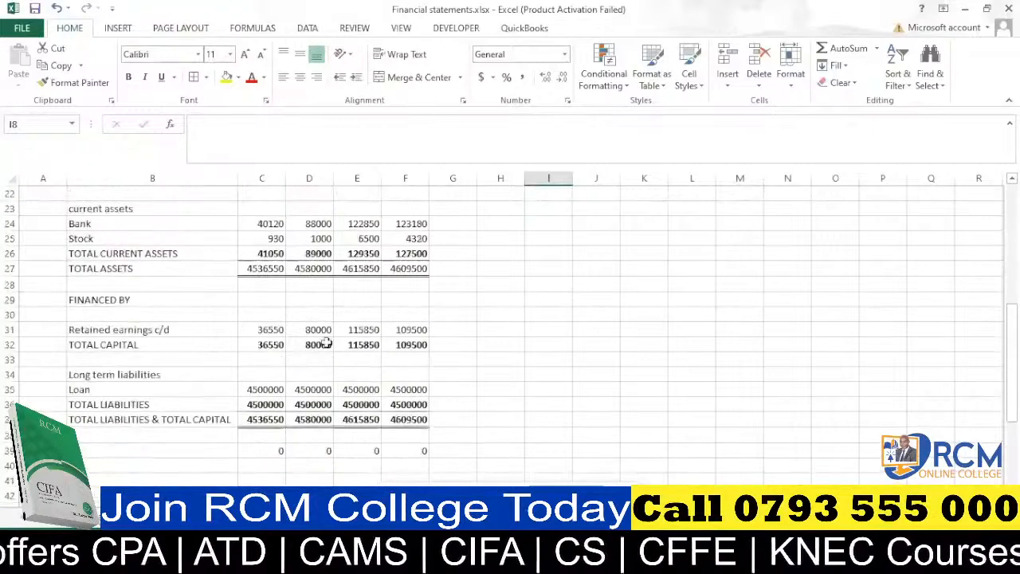
pyautogui.scroll(3, 325, 342)
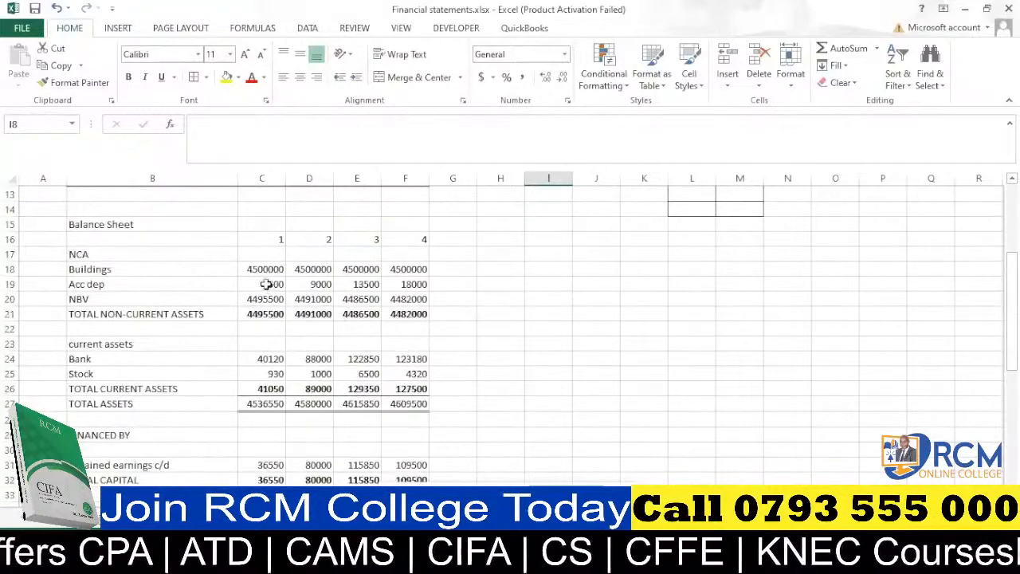
pyautogui.moveTo(266, 285); pyautogui.dragTo(416, 287)
pyautogui.press('Delete')
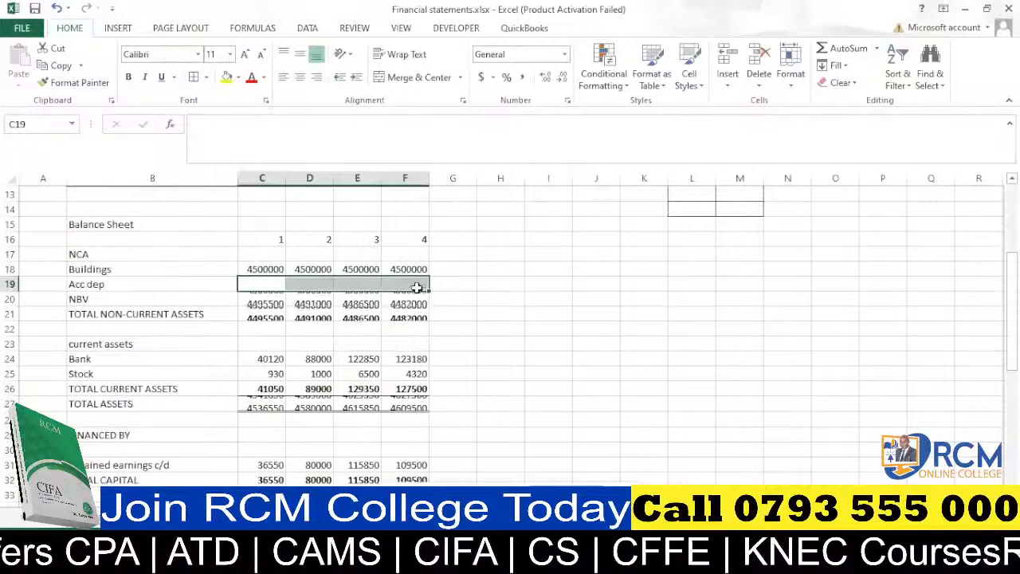
pyautogui.click(505, 285)
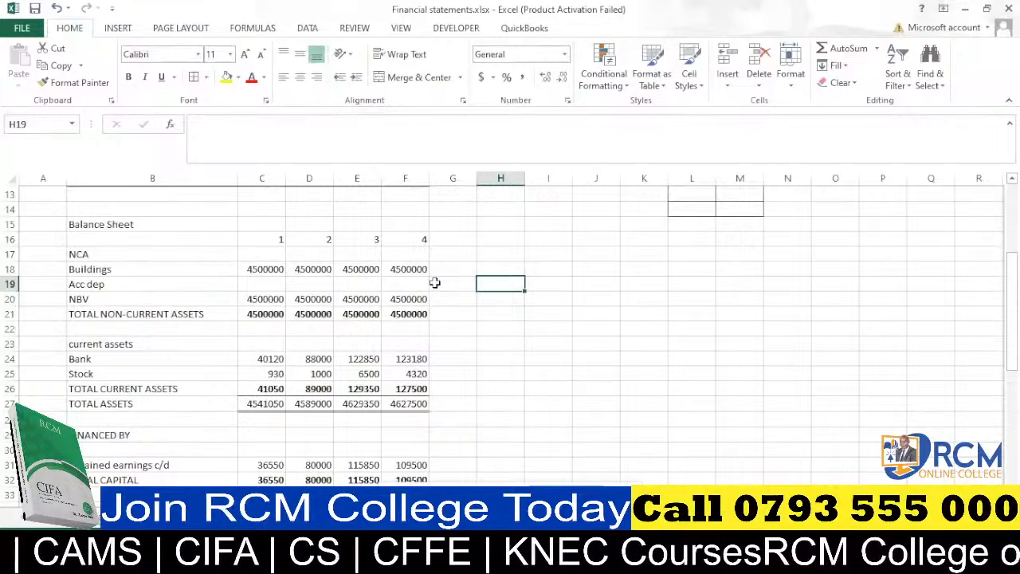
# Examine the mapped transactions on the data sheet before returning to the Acc dep row.
pyautogui.scroll(4, 252, 280)
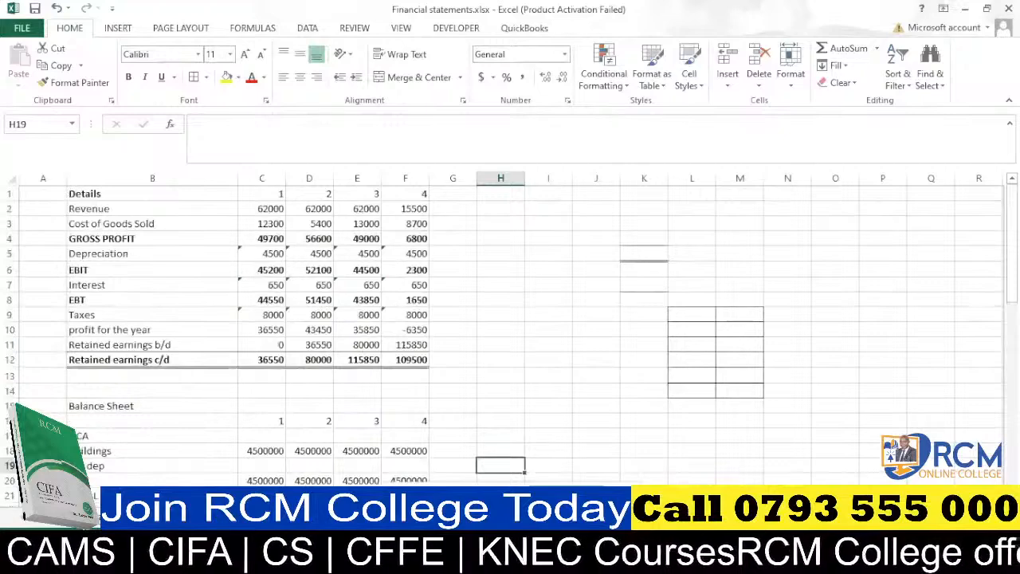
pyautogui.click(188, 514)
pyautogui.scroll(4, 200, 342)
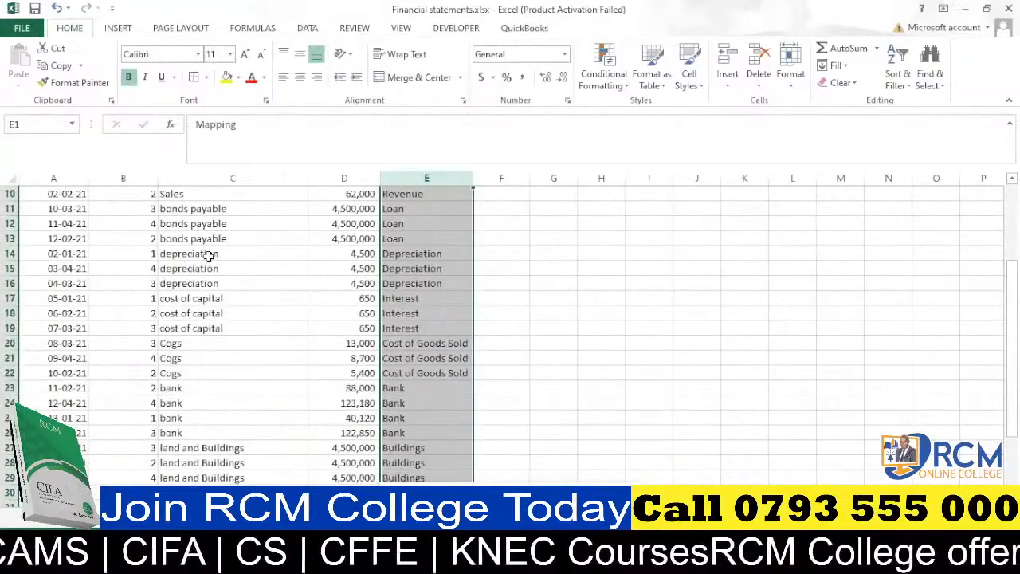
pyautogui.scroll(-3, 199, 279)
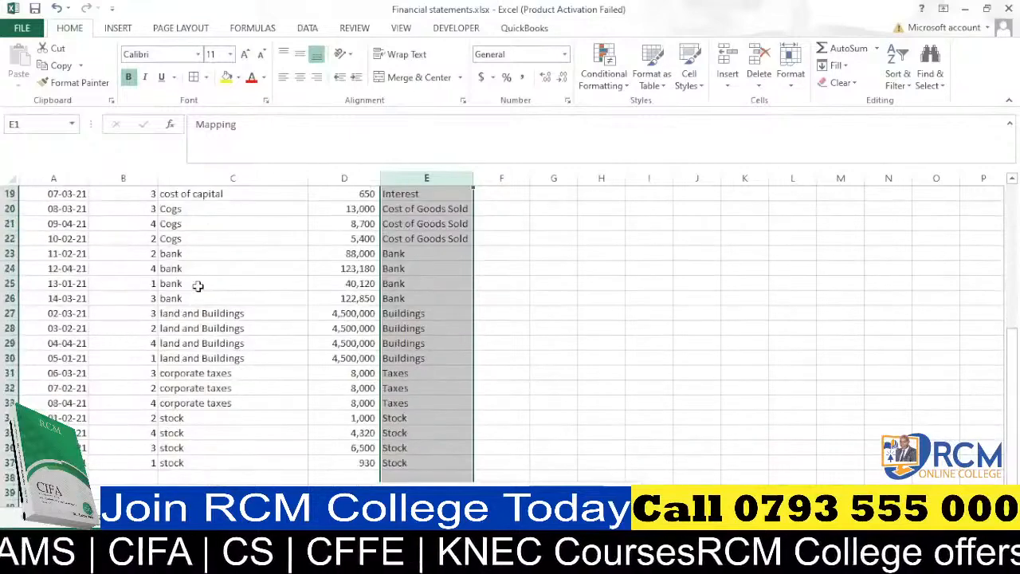
pyautogui.scroll(-2, 198, 287)
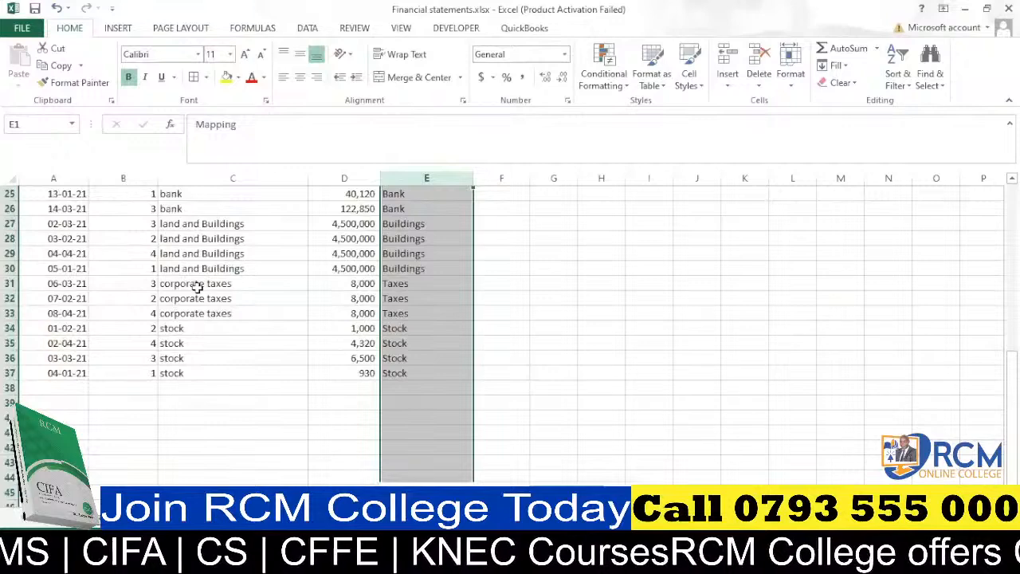
pyautogui.scroll(4, 197, 287)
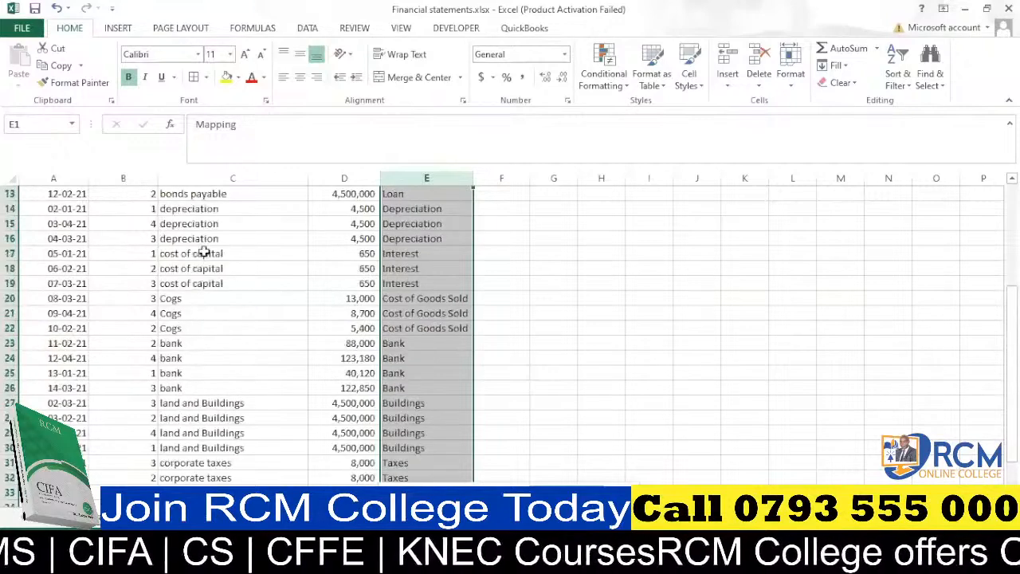
pyautogui.scroll(-2, 203, 255)
pyautogui.scroll(-2, 203, 255)
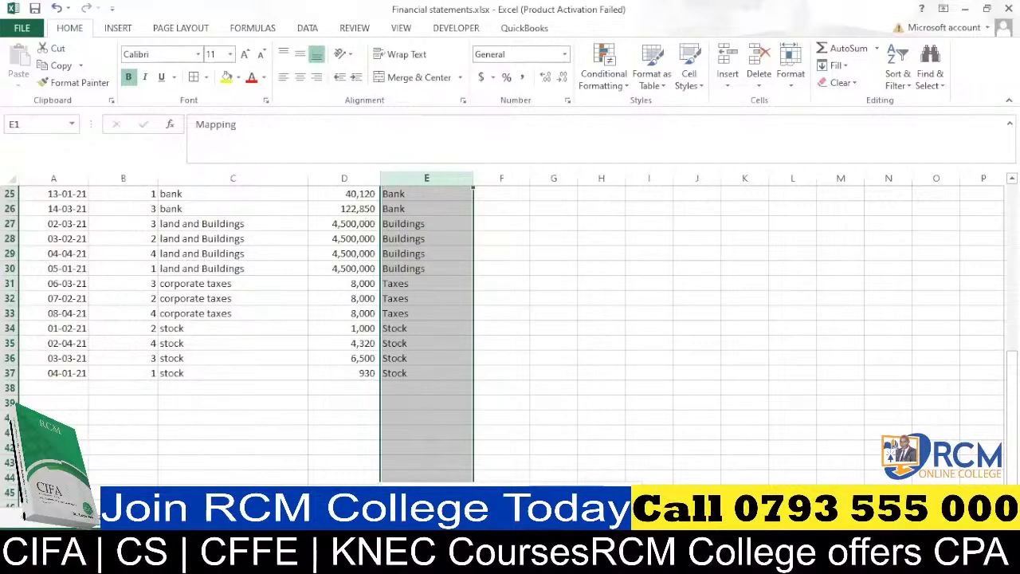
pyautogui.click(151, 516)
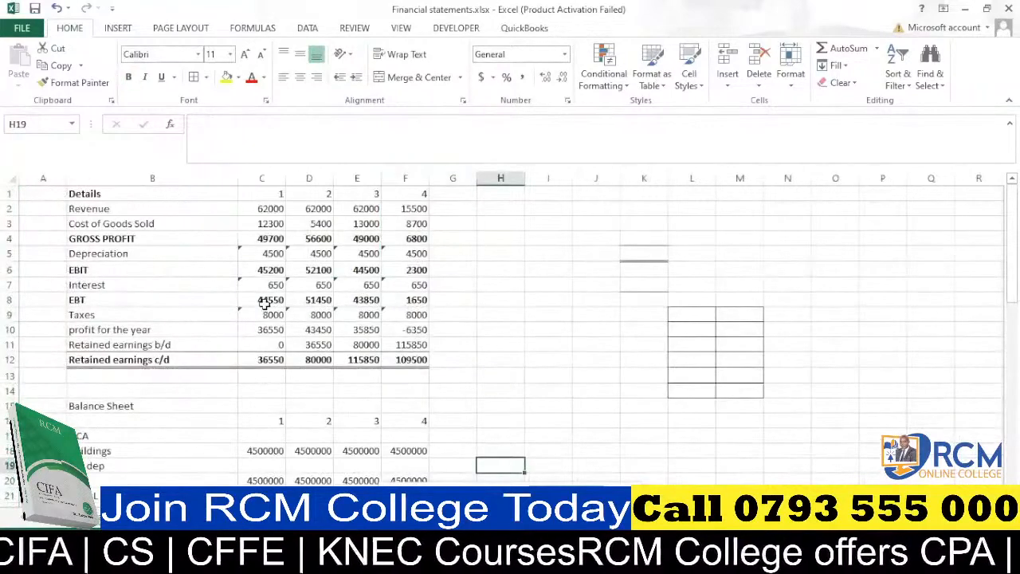
pyautogui.scroll(-2, 266, 302)
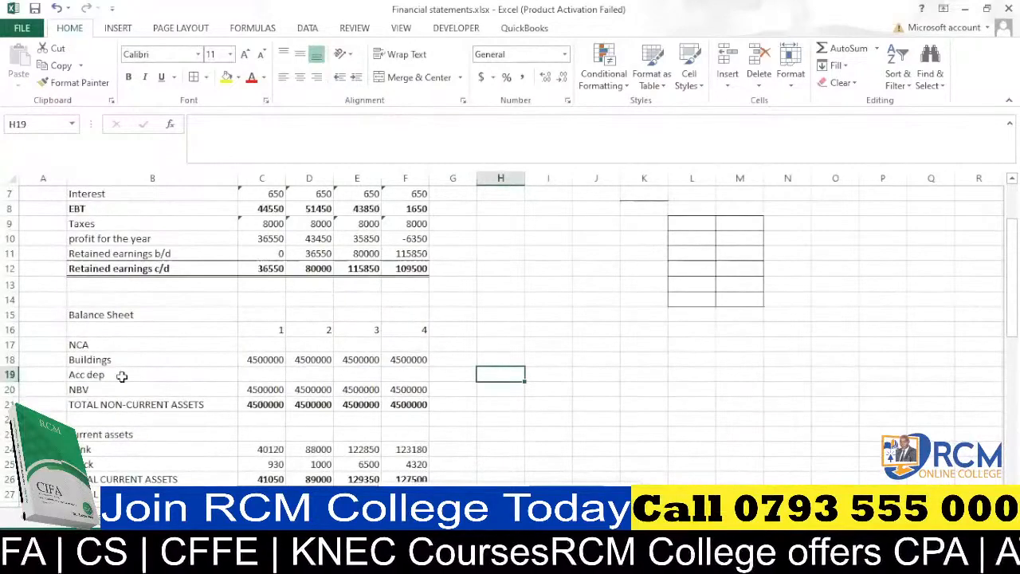
pyautogui.click(270, 373)
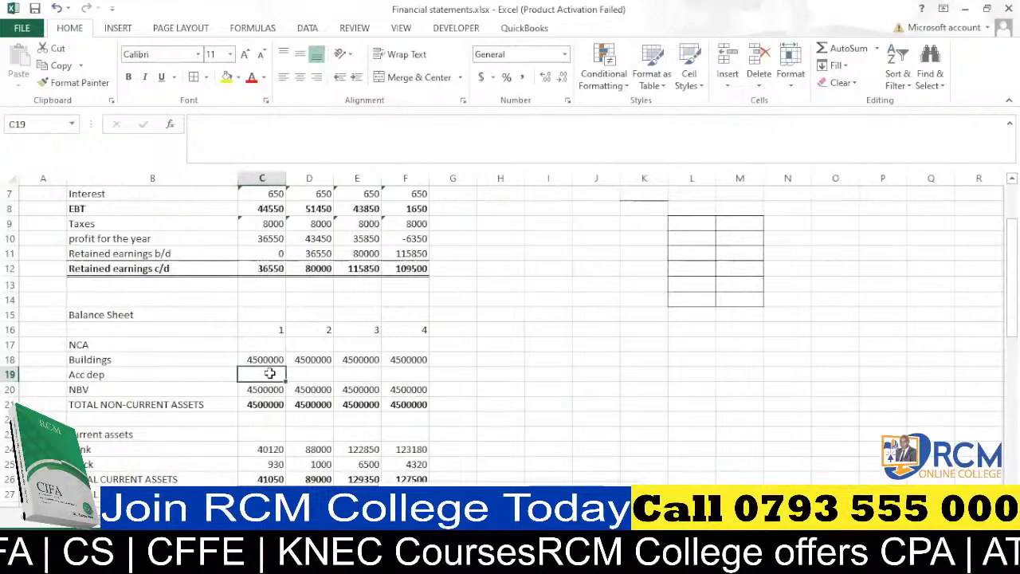
pyautogui.click(177, 516)
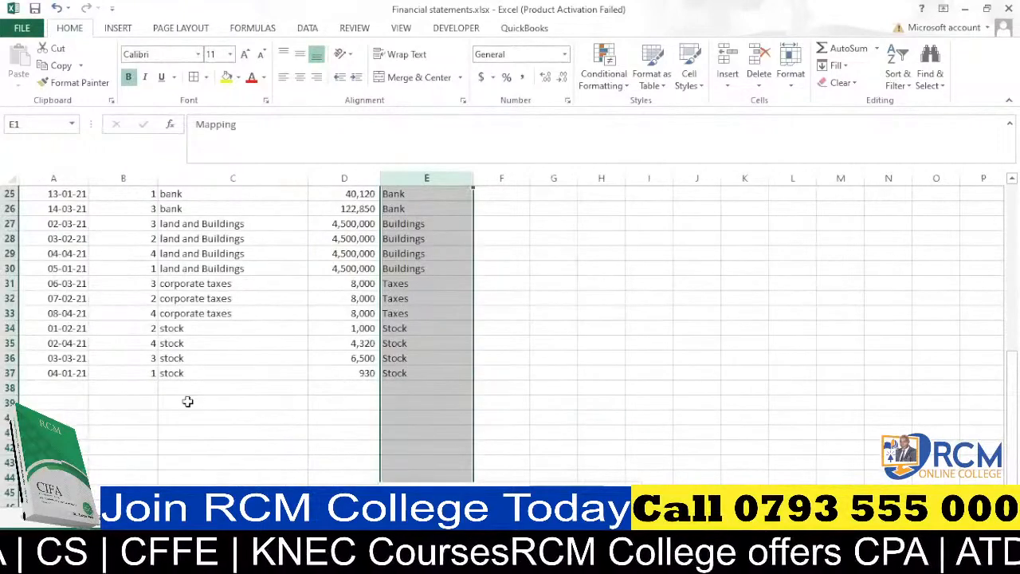
pyautogui.click(239, 516)
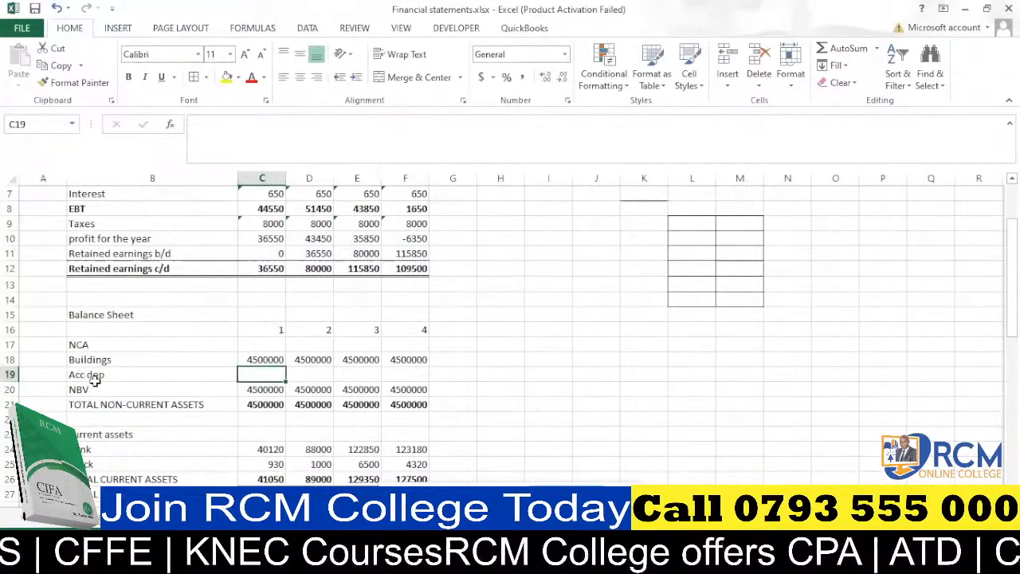
# Merge and center J18:N18 and give it a Thick Bottom Border.
pyautogui.click(586, 361)
pyautogui.moveTo(585, 361); pyautogui.dragTo(805, 360)
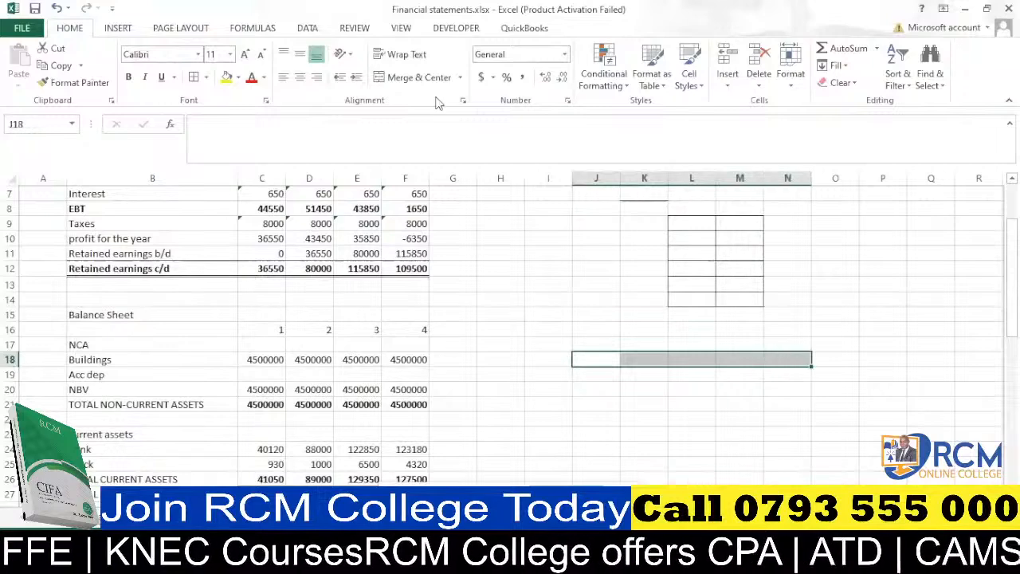
pyautogui.click(419, 78)
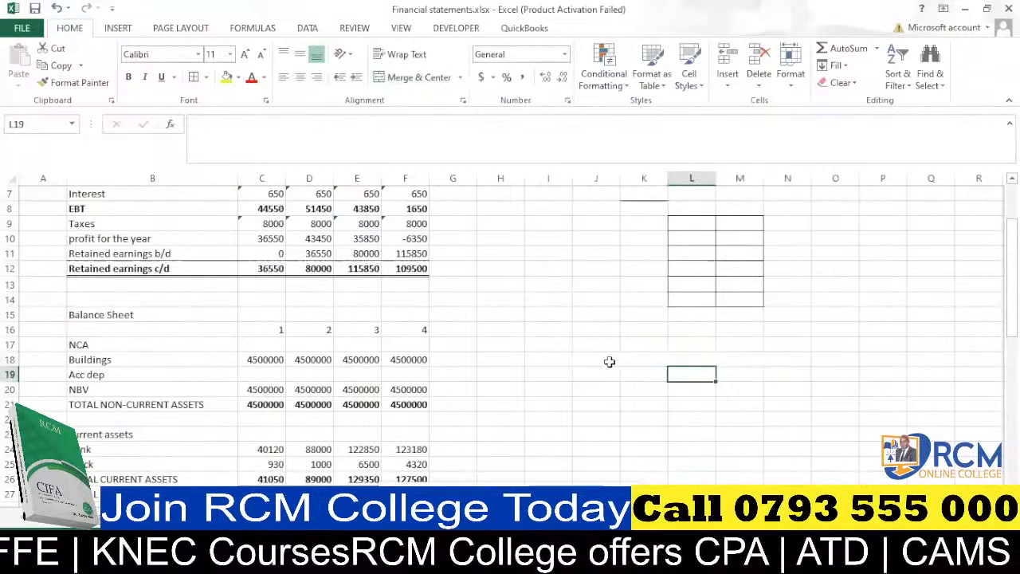
pyautogui.click(206, 77)
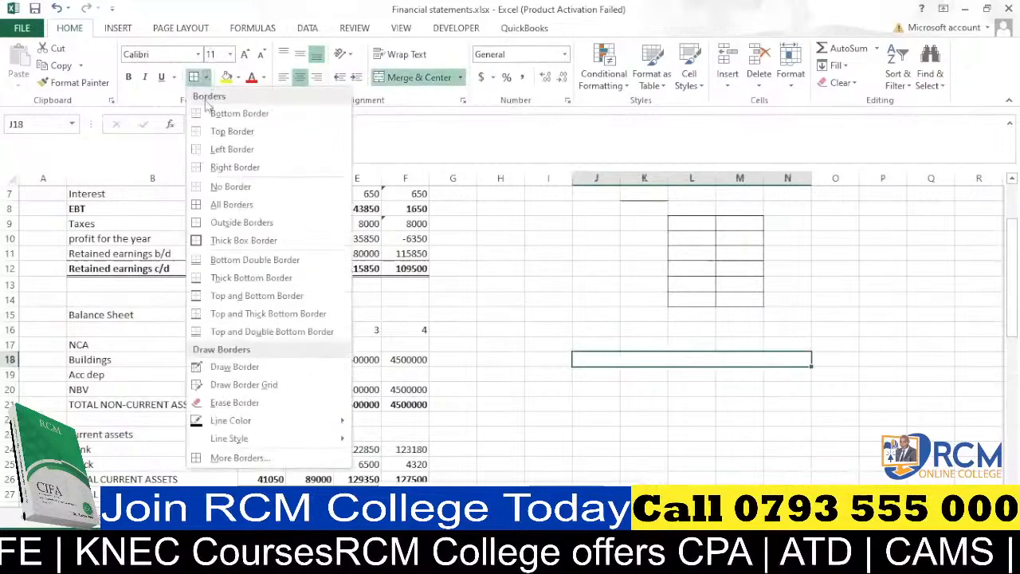
pyautogui.click(207, 279)
# Apply a Right Border to L19:L25 to form the T-account divider.
pyautogui.click(690, 377)
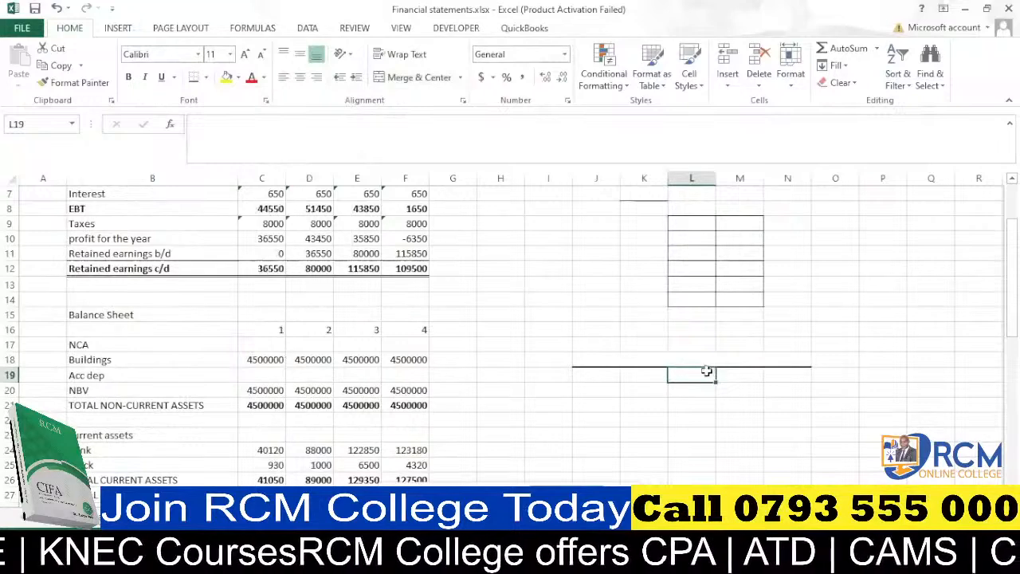
pyautogui.moveTo(709, 372); pyautogui.dragTo(703, 468)
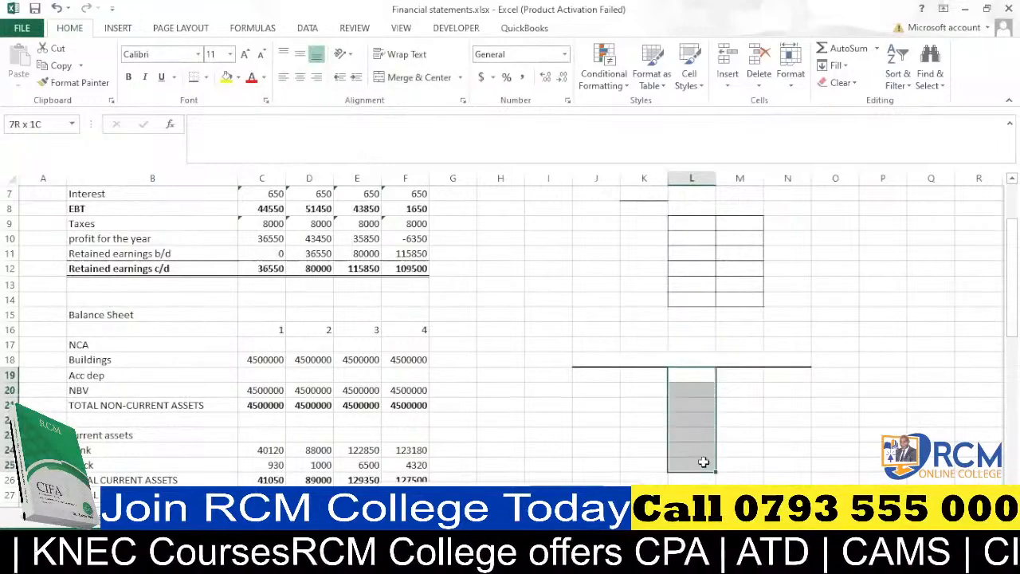
pyautogui.click(206, 79)
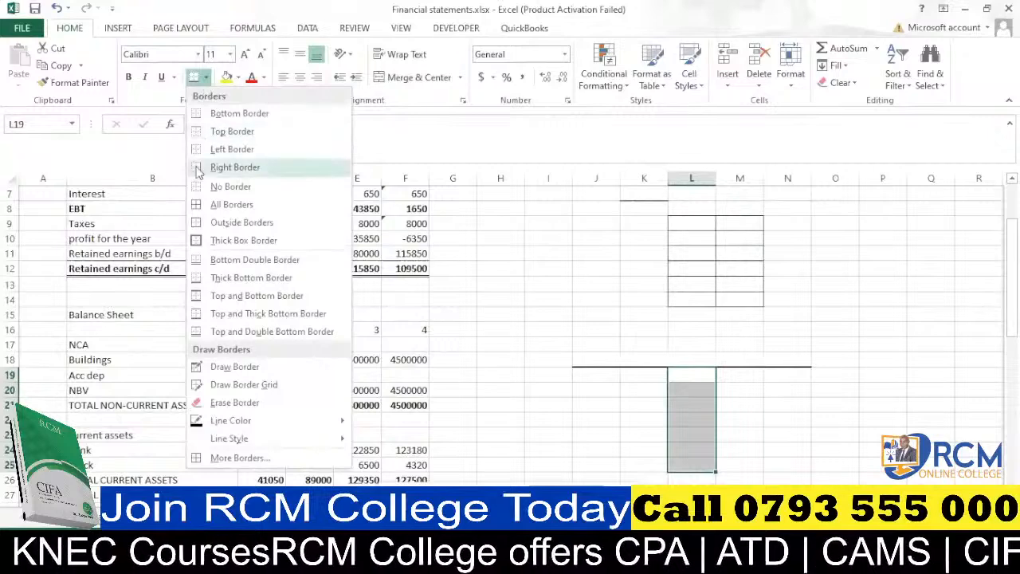
pyautogui.click(235, 166)
pyautogui.click(775, 396)
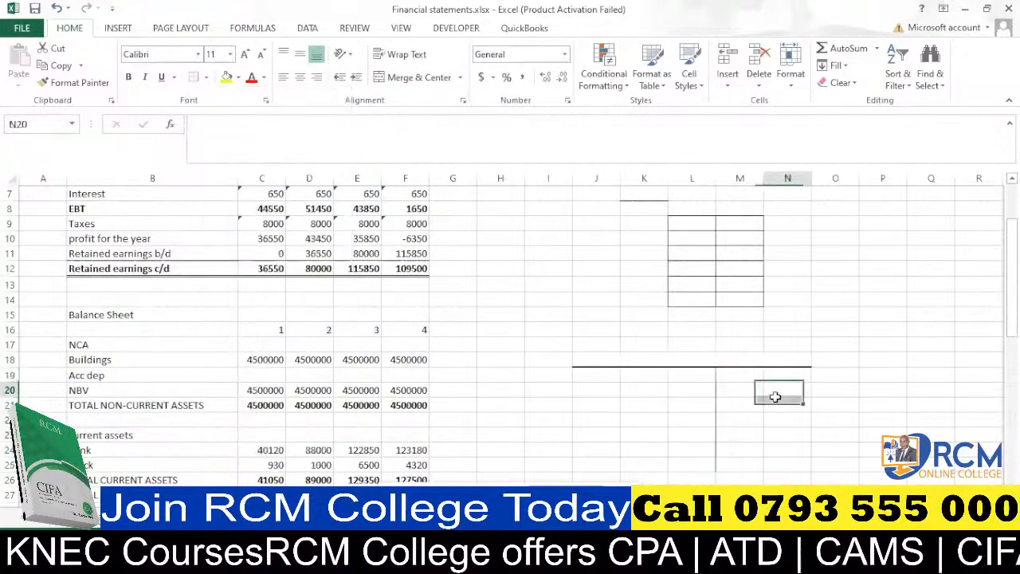
# Title the merged J18 heading 'ACCUMULATED DEPRECIATION A/C'.
pyautogui.click(679, 359)
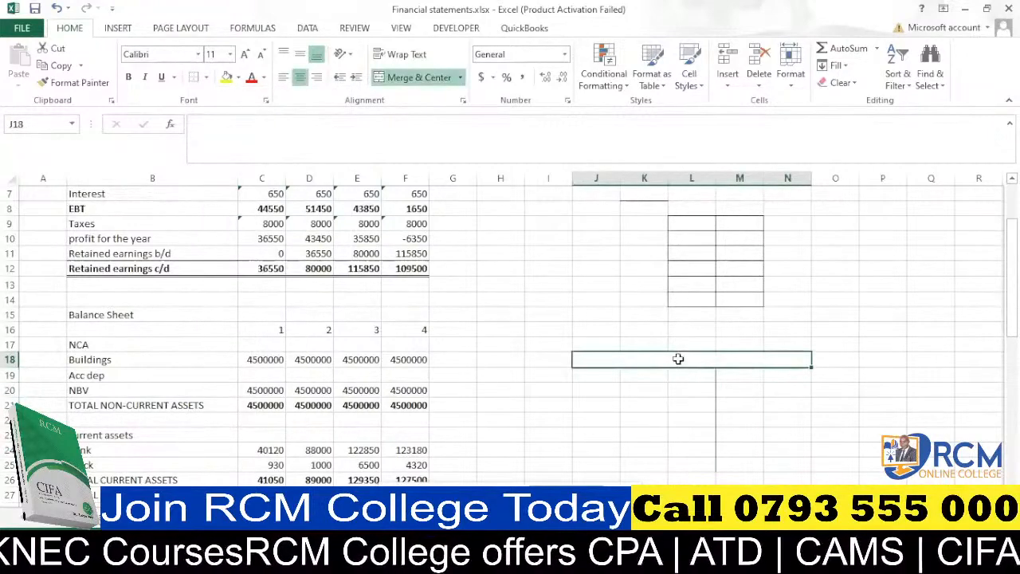
pyautogui.write('ACC')
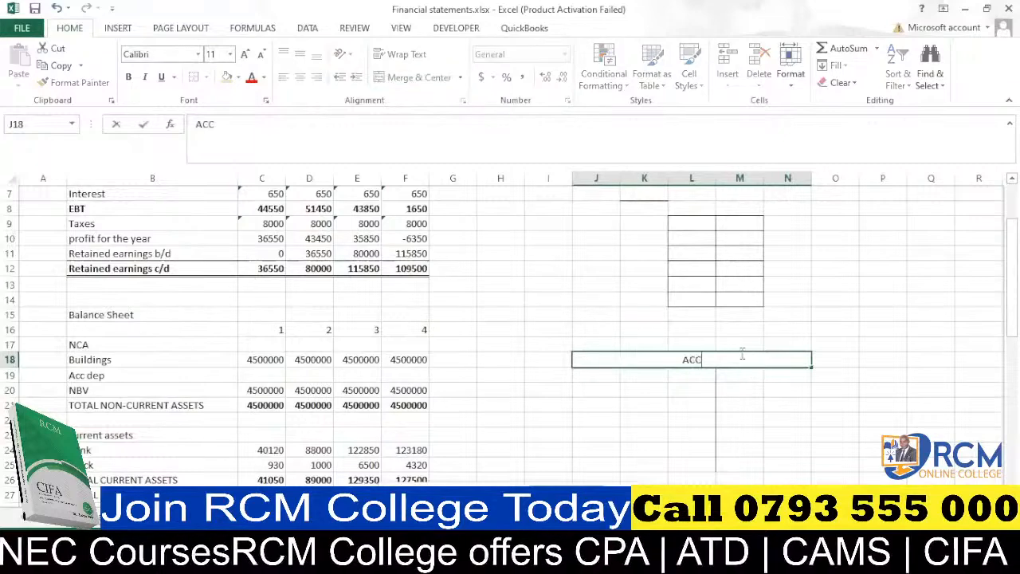
pyautogui.write('UMULAY')
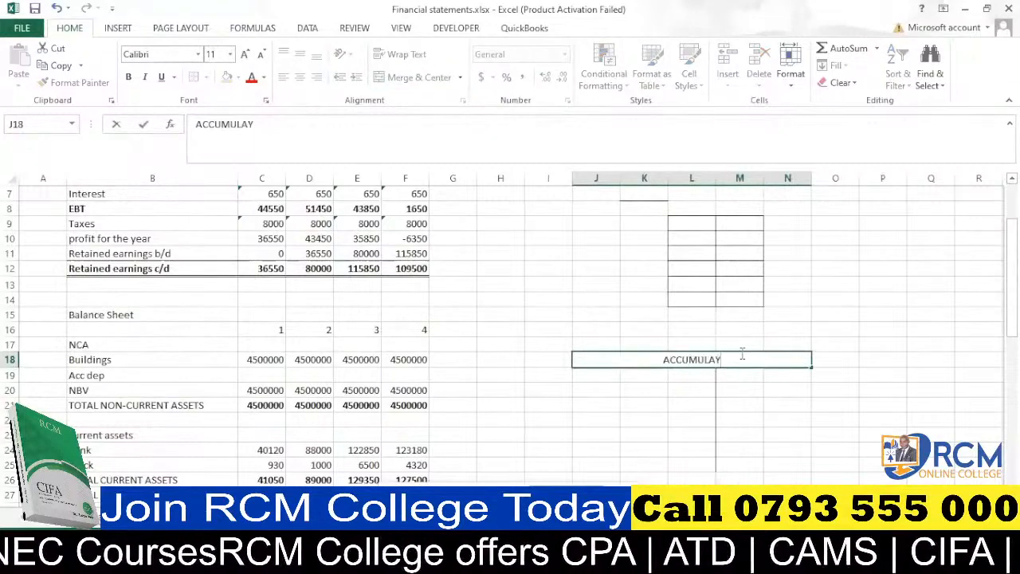
pyautogui.press('BackSpace')
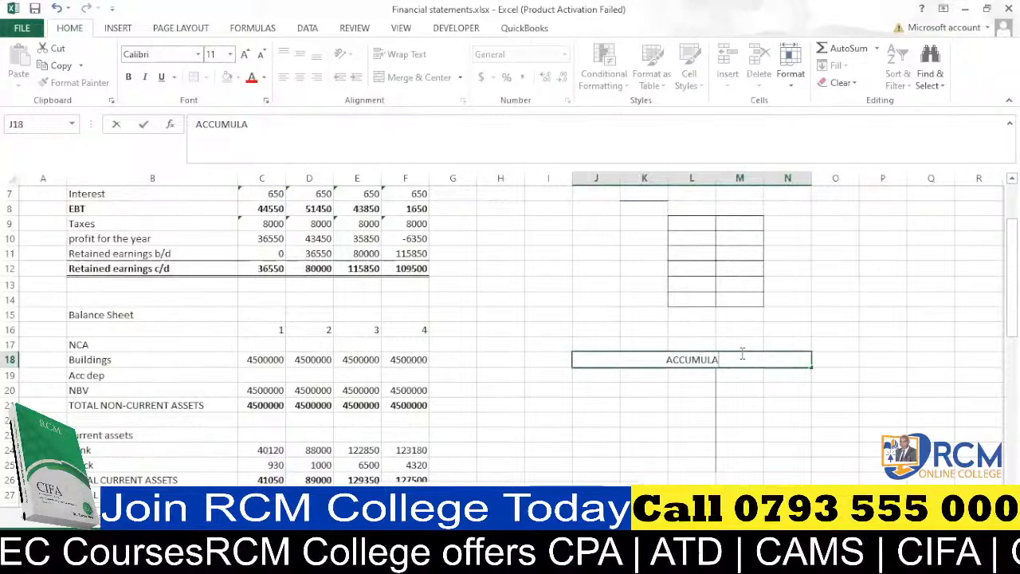
pyautogui.write('TED')
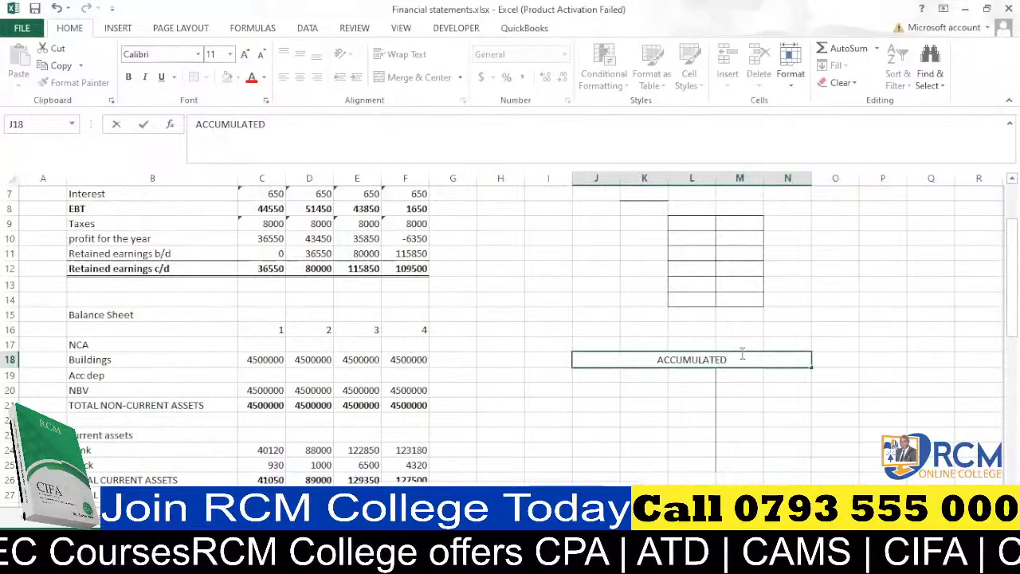
pyautogui.write(' DEPRECI')
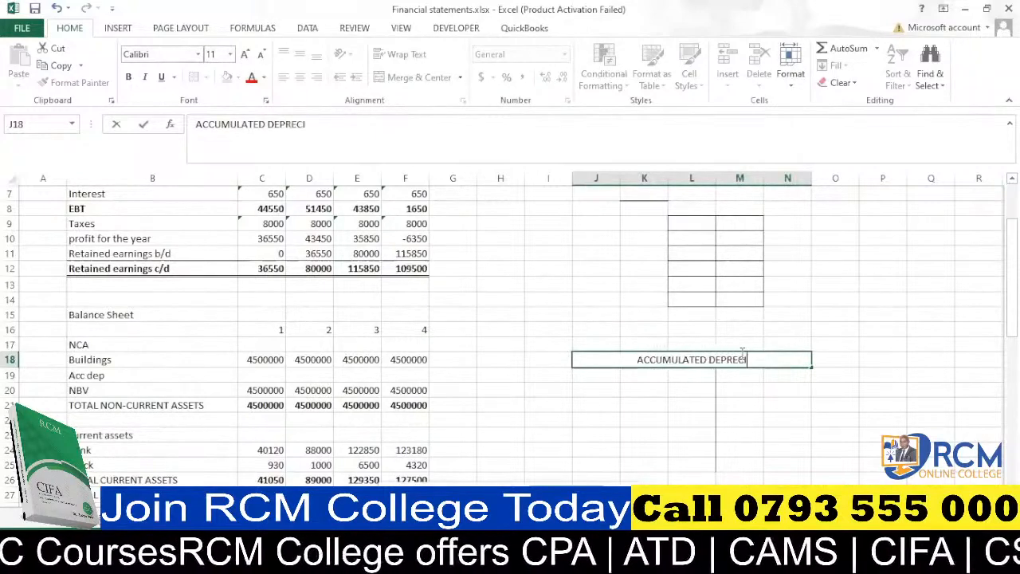
pyautogui.write('ATION')
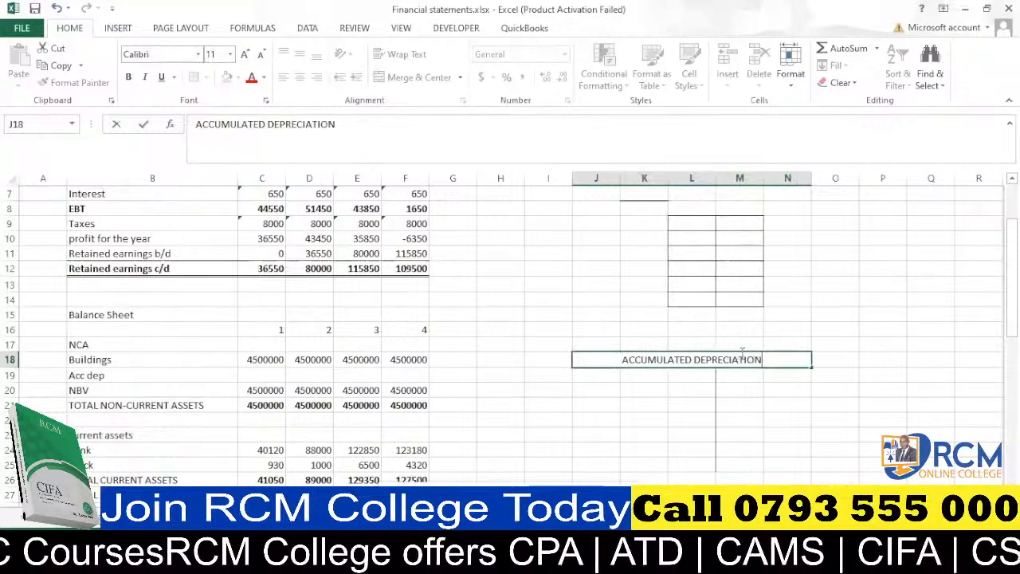
pyautogui.write(' A')
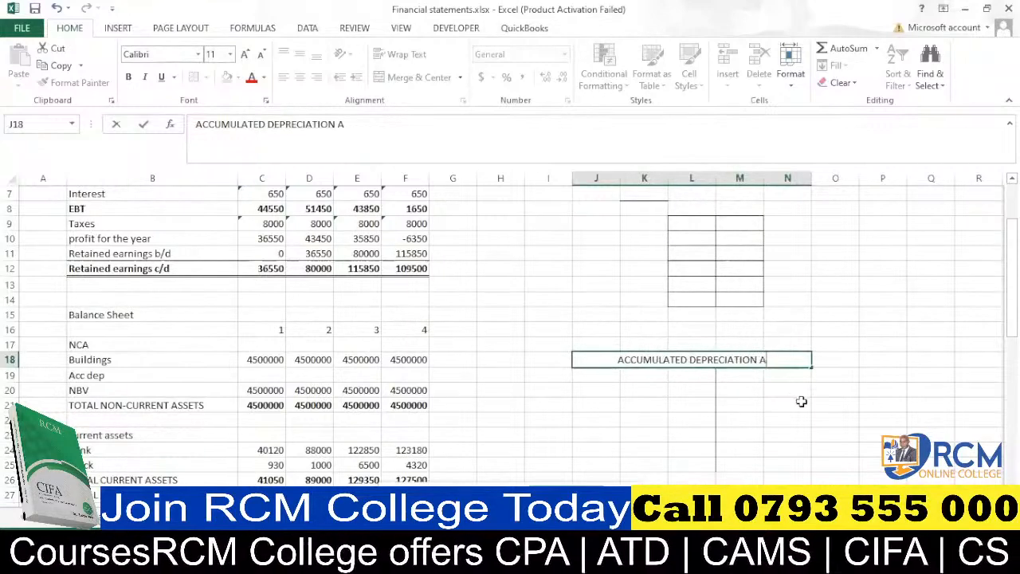
pyautogui.write('/C')
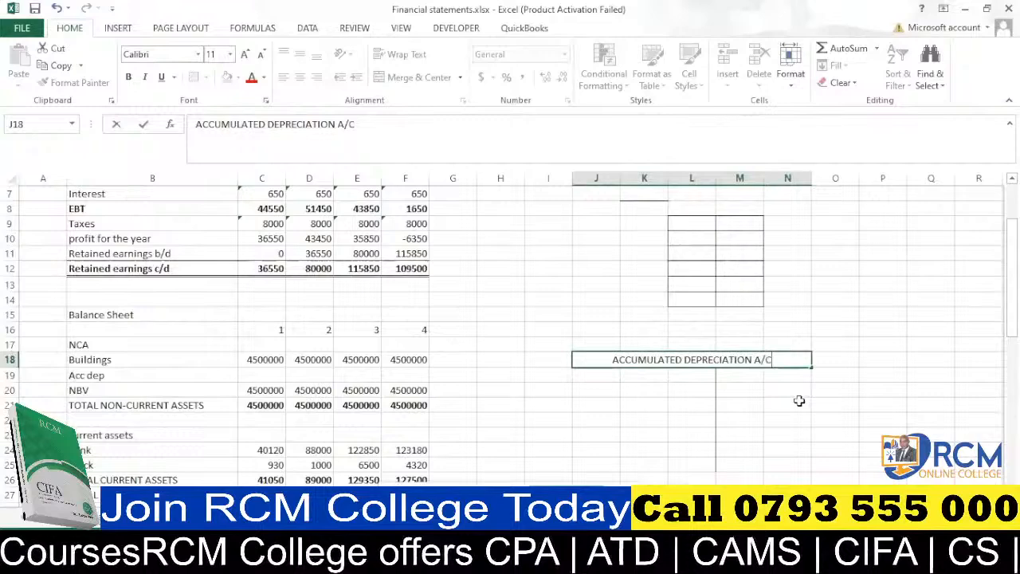
pyautogui.click(660, 414)
# Resize the T-account columns, widening column M and narrowing column K.
pyautogui.click(756, 382)
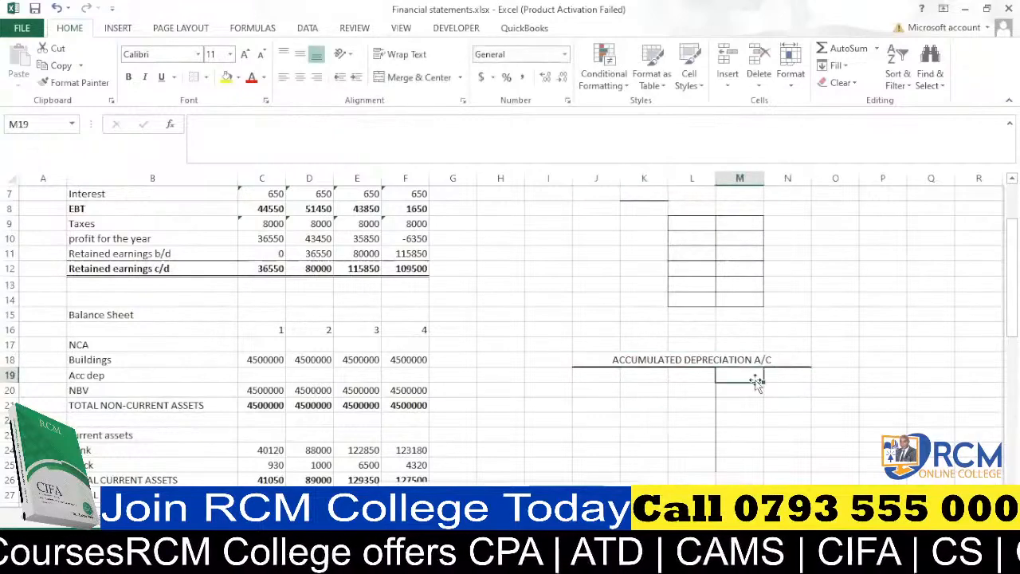
pyautogui.moveTo(764, 178); pyautogui.dragTo(816, 178)
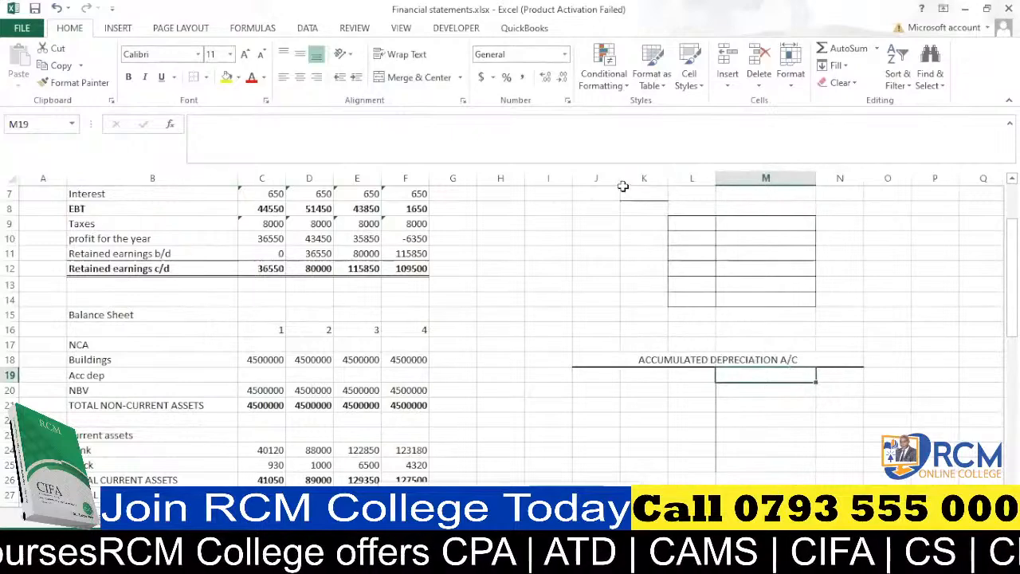
pyautogui.click(599, 178)
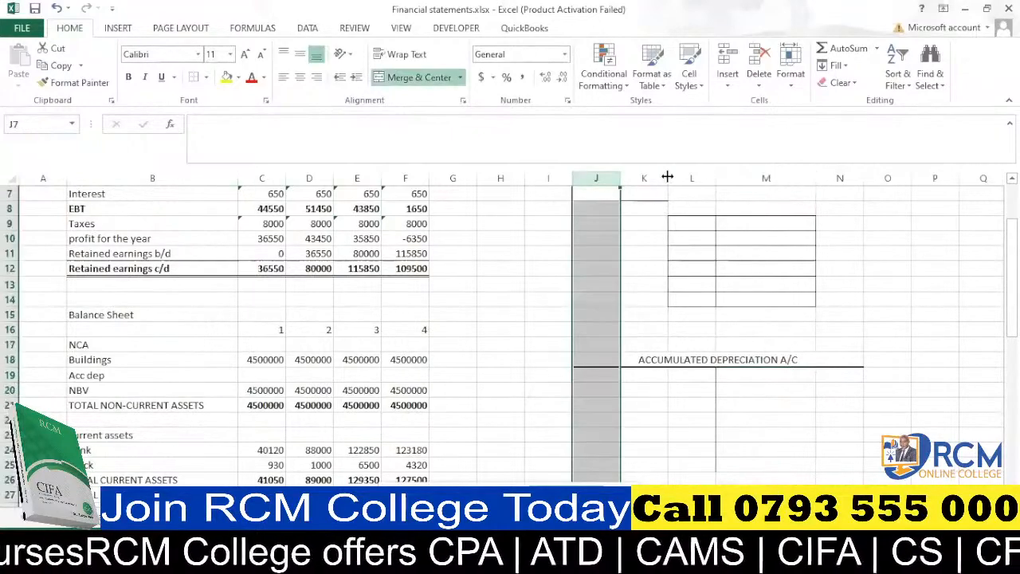
pyautogui.moveTo(668, 178); pyautogui.dragTo(589, 177)
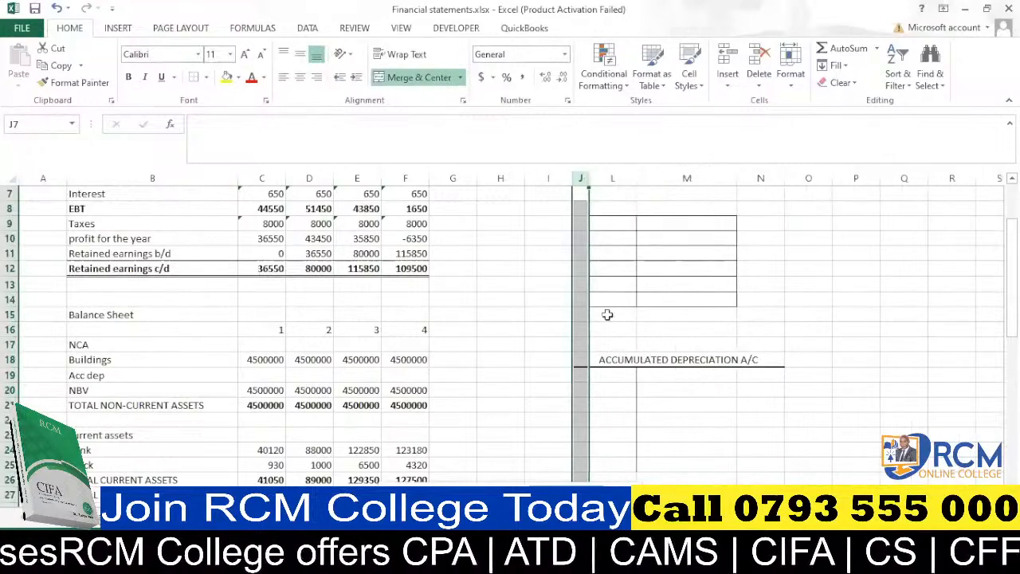
pyautogui.moveTo(641, 178); pyautogui.dragTo(668, 178)
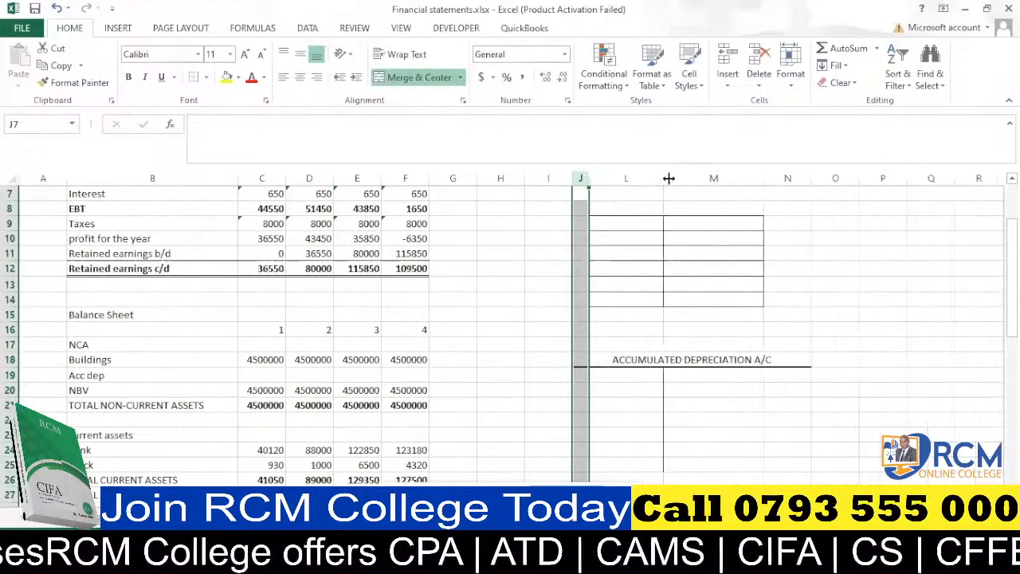
# Enter the label 'bal b/d' in M19 of the T-account.
pyautogui.click(692, 373)
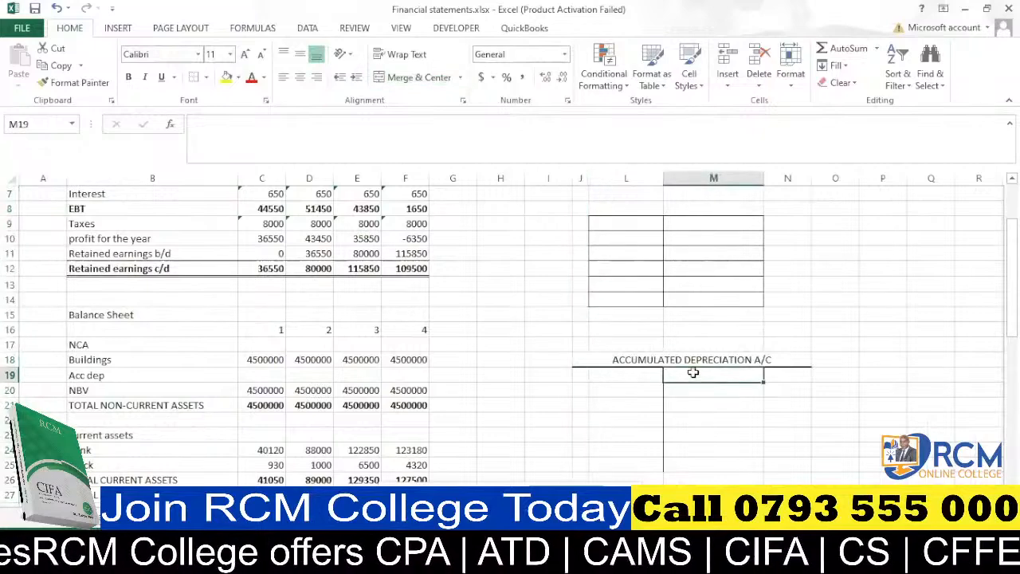
pyautogui.write('bal')
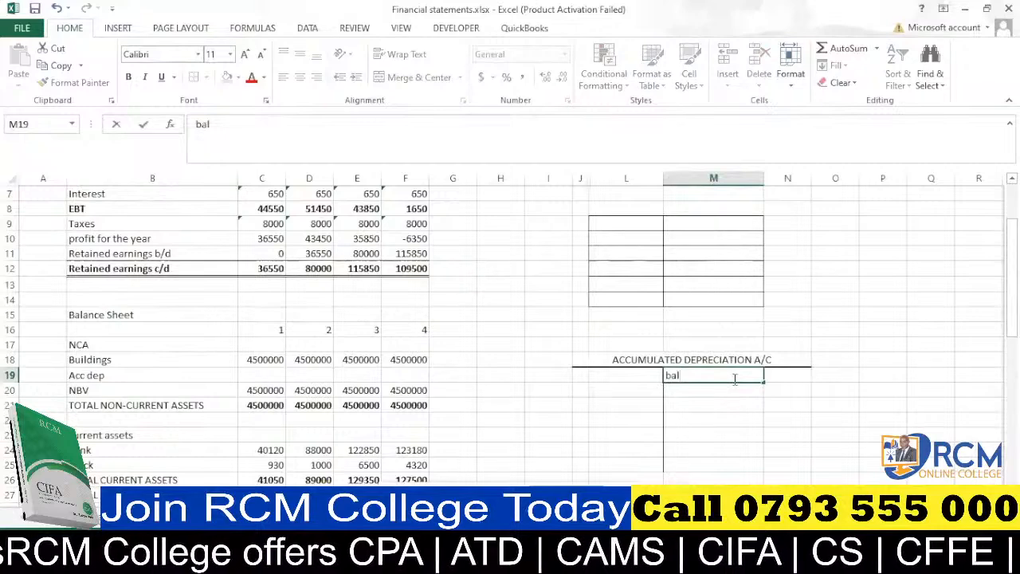
pyautogui.write(' b')
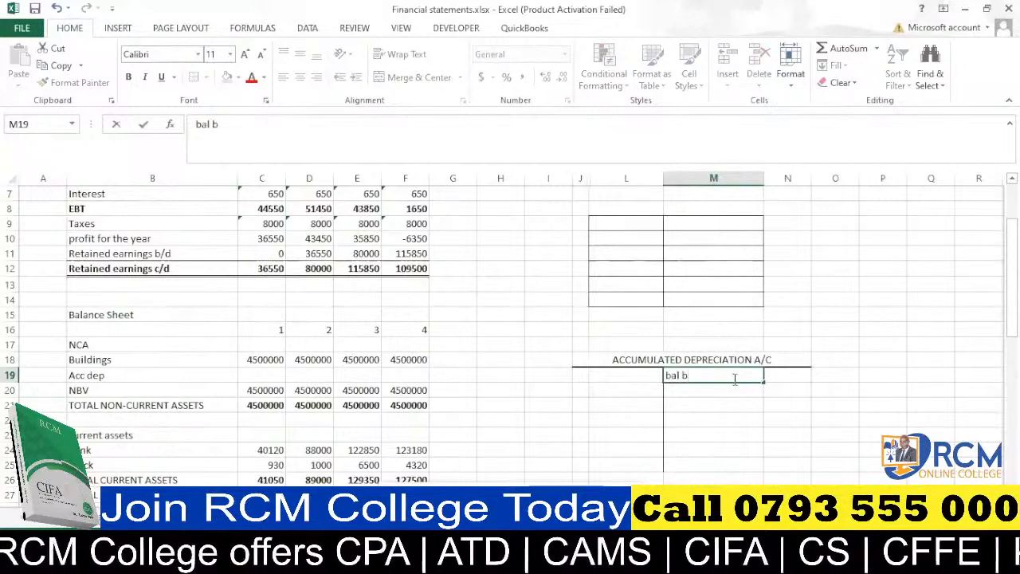
pyautogui.write('/d')
pyautogui.press('Return')
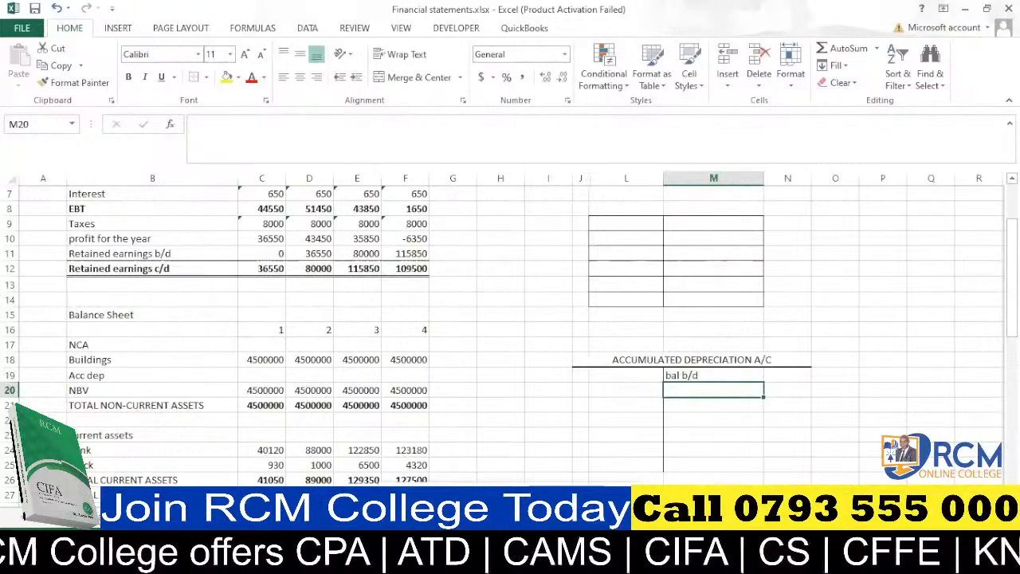
# Enter an opening balance of 0 in N19 beside 'bal b/d'.
pyautogui.click(108, 515)
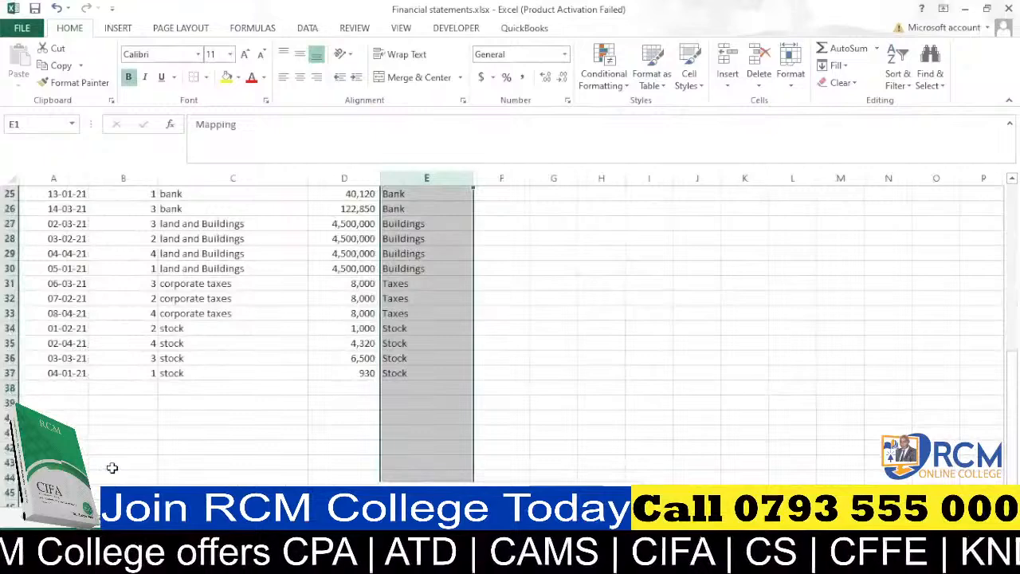
pyautogui.click(163, 516)
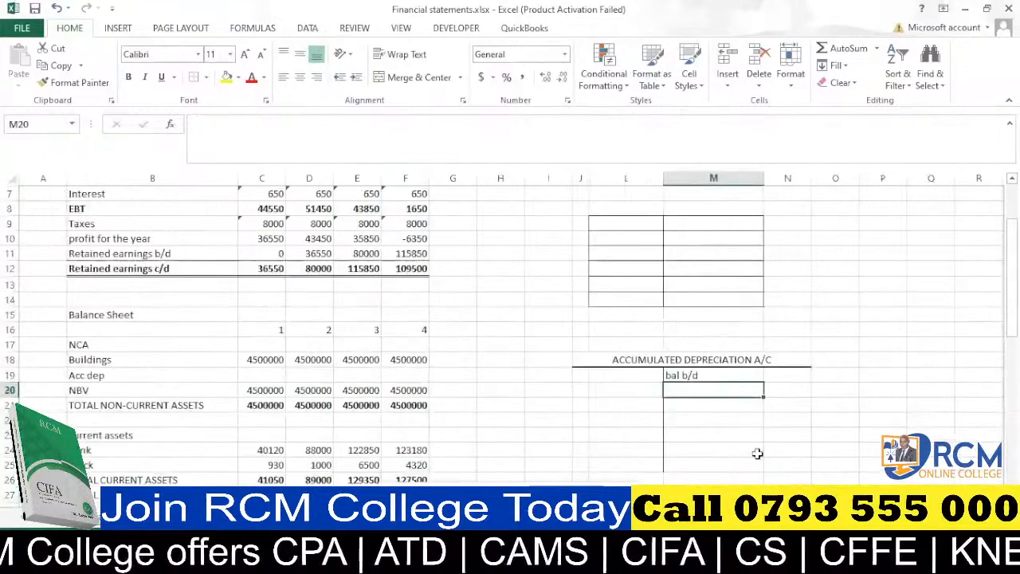
pyautogui.click(790, 372)
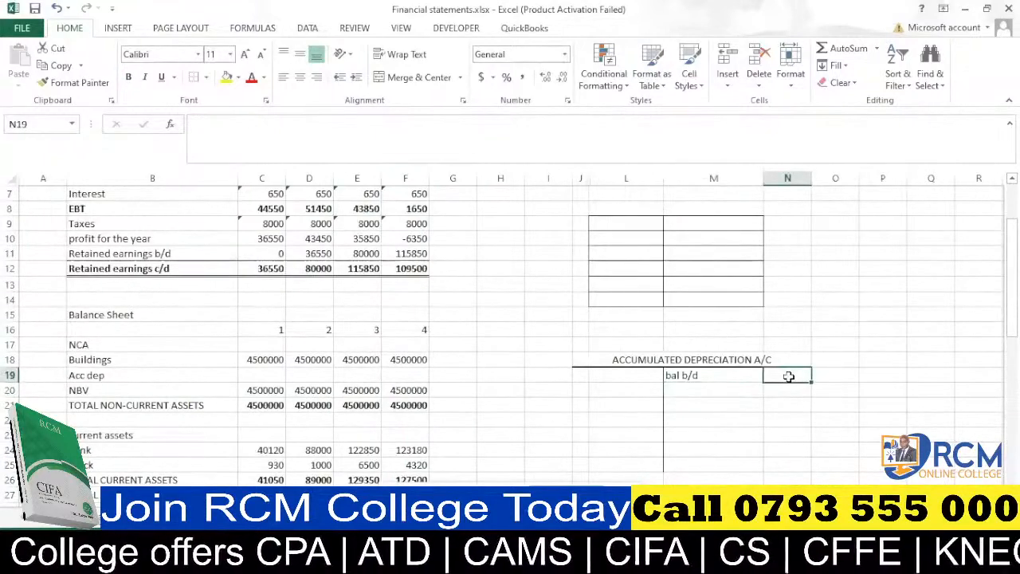
pyautogui.write('0')
pyautogui.click(724, 390)
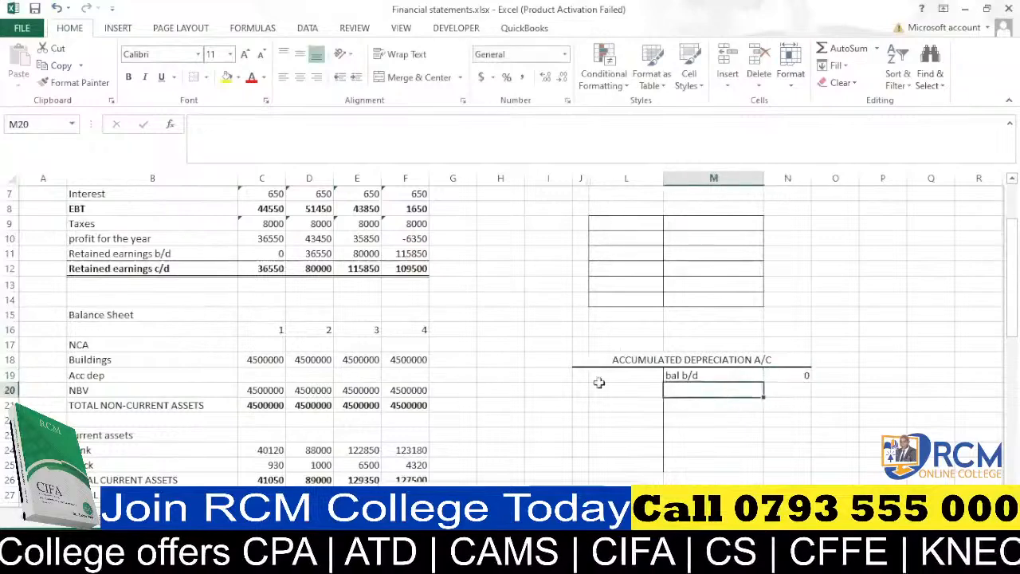
# Label the depreciation entry 'P&L' in M20 after checking the income statement's depreciation row.
pyautogui.scroll(2, 249, 267)
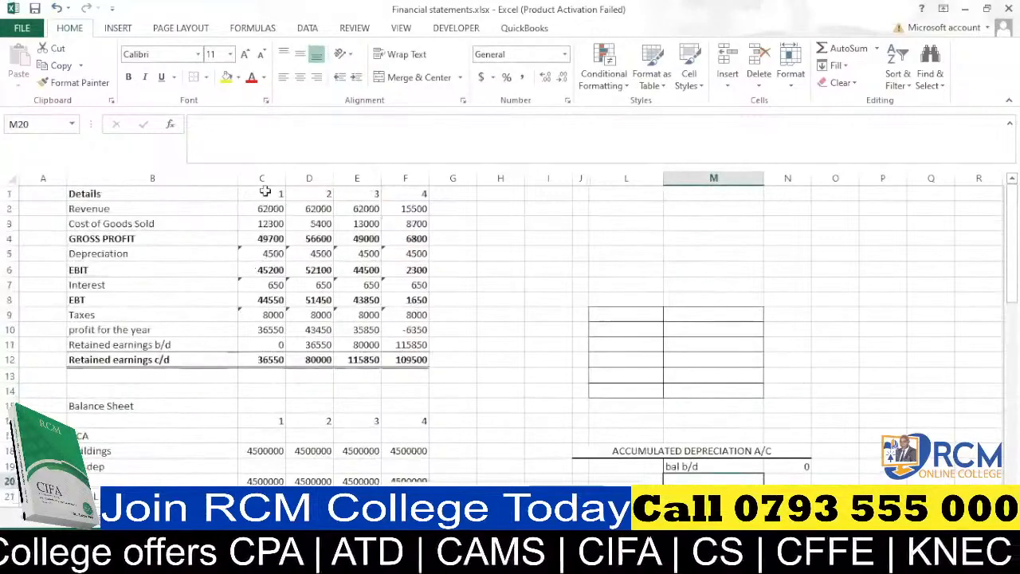
pyautogui.scroll(-3, 267, 209)
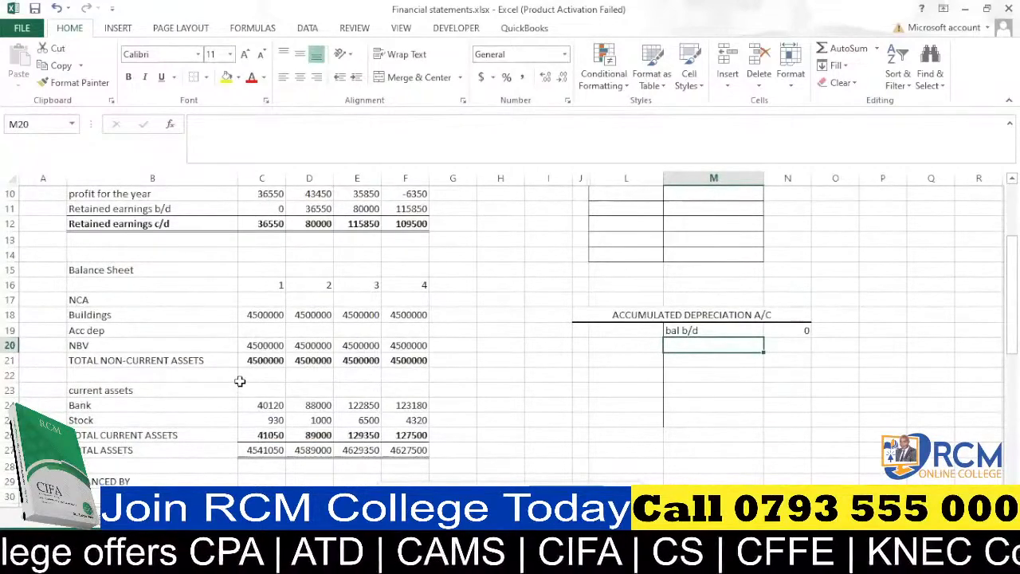
pyautogui.scroll(3, 239, 381)
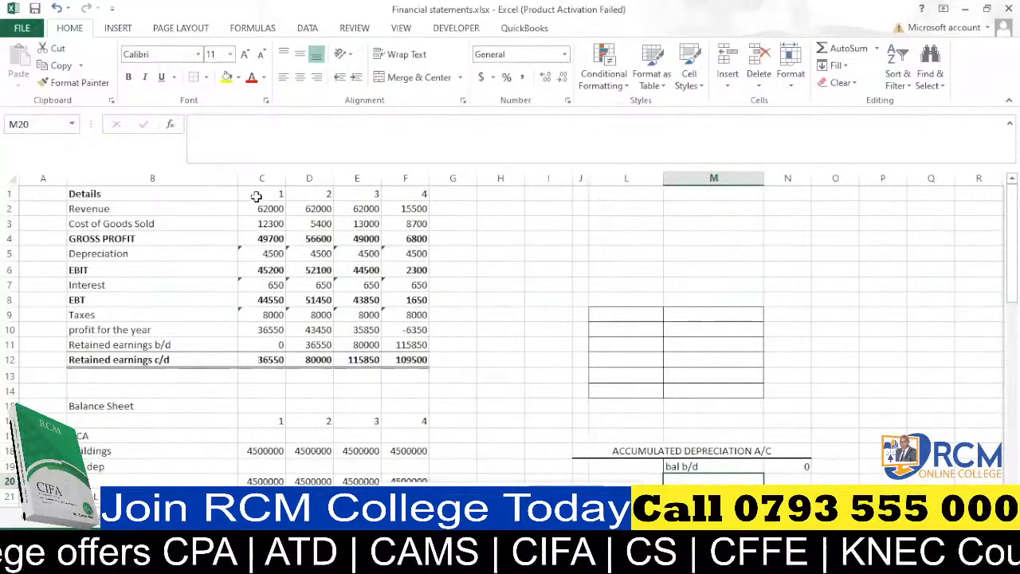
pyautogui.scroll(-4, 256, 197)
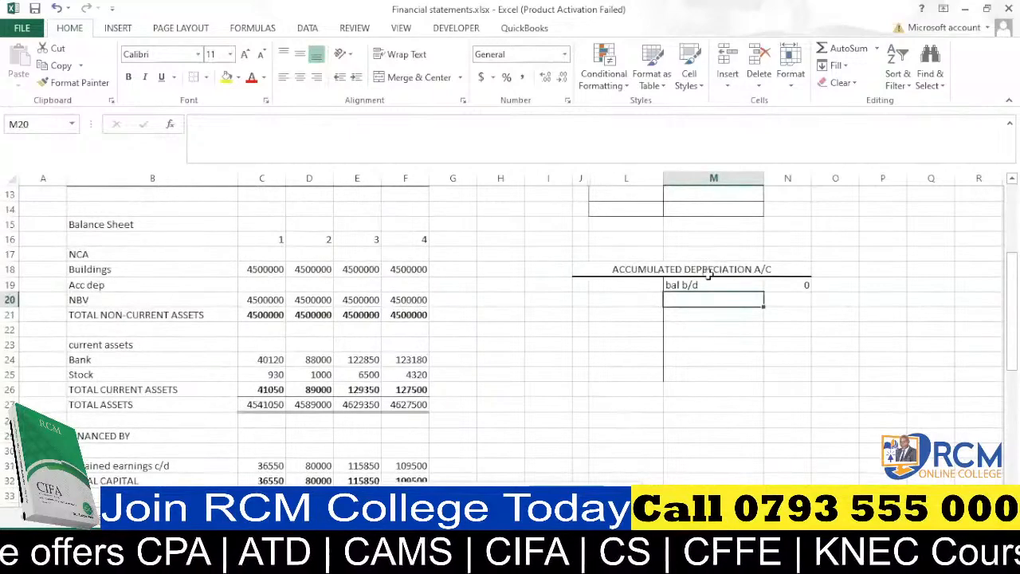
pyautogui.scroll(4, 497, 282)
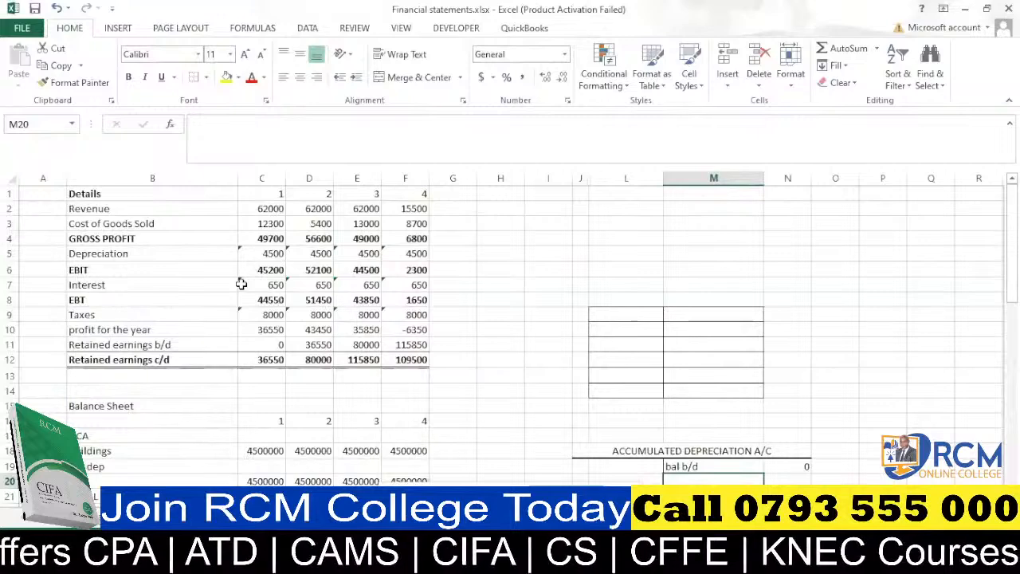
pyautogui.scroll(-2, 241, 283)
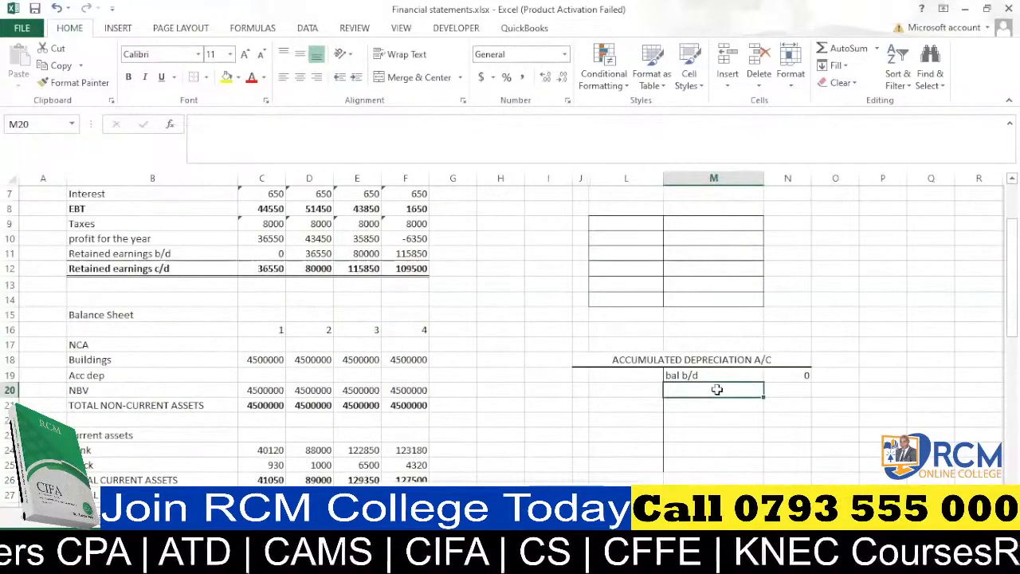
pyautogui.write('P')
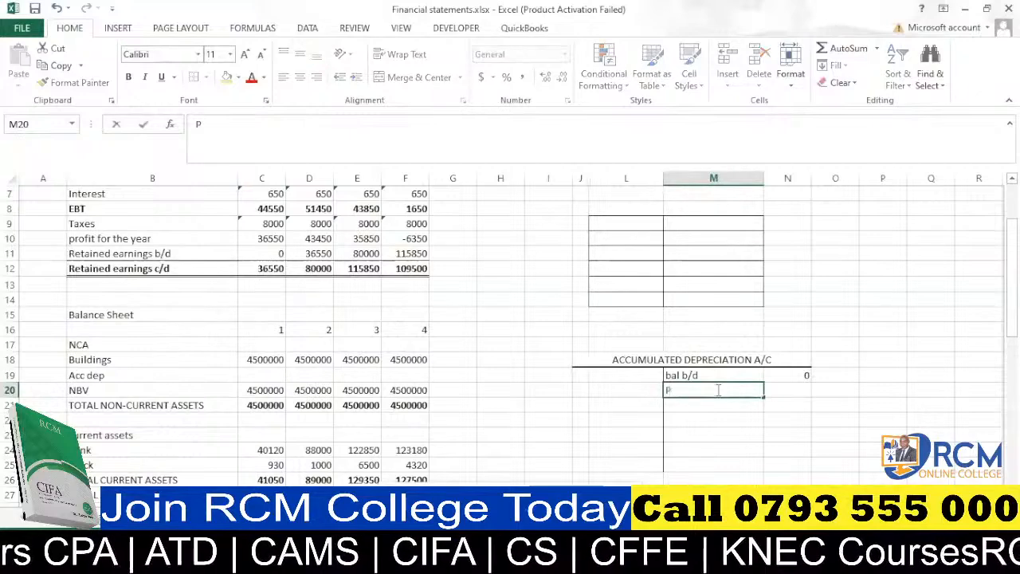
pyautogui.write('&')
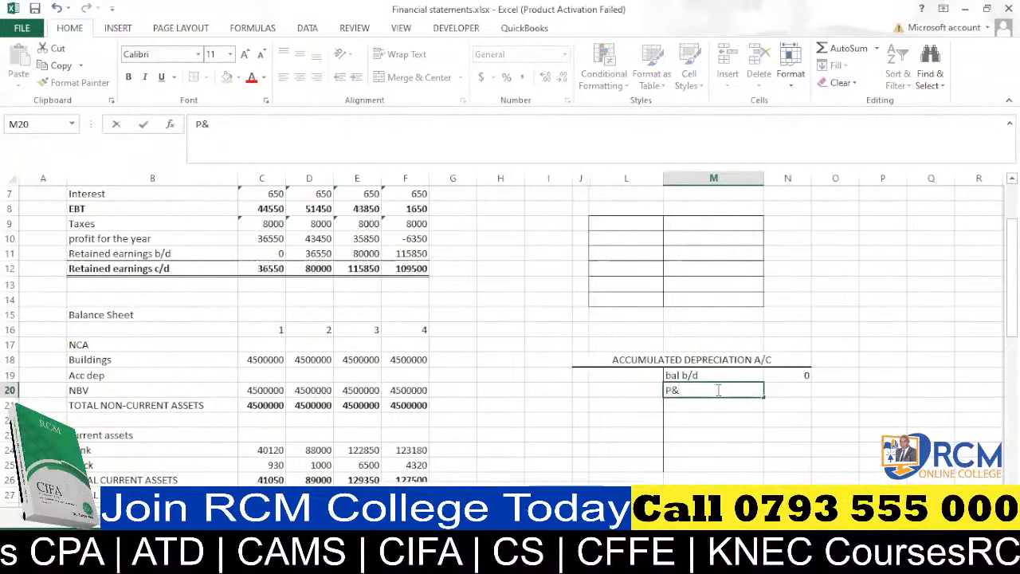
pyautogui.write('L')
pyautogui.click(725, 413)
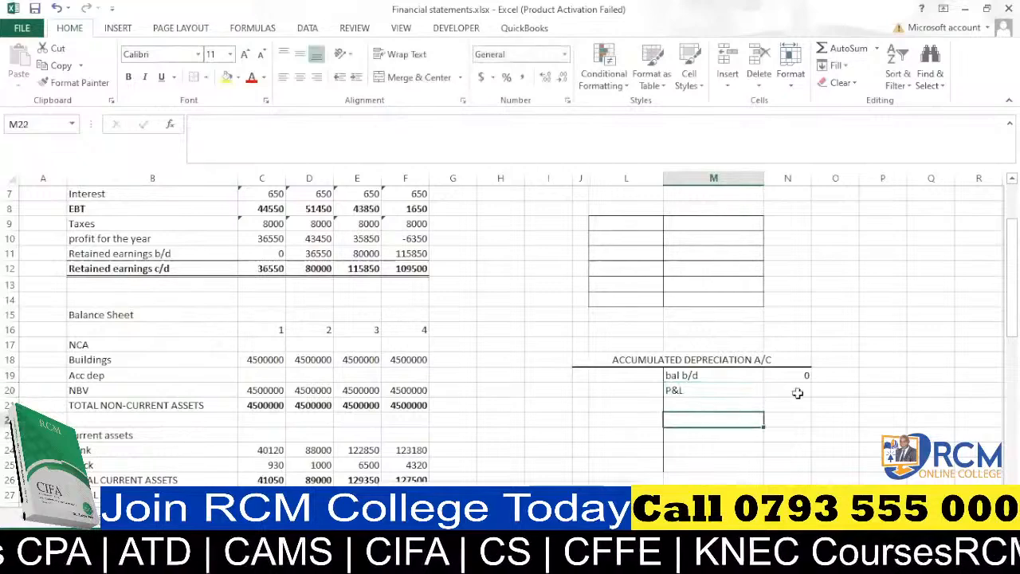
# Enter 4500 against P&L in N20 and total N19:N21 with AutoSum in N22.
pyautogui.click(795, 390)
pyautogui.write('4500')
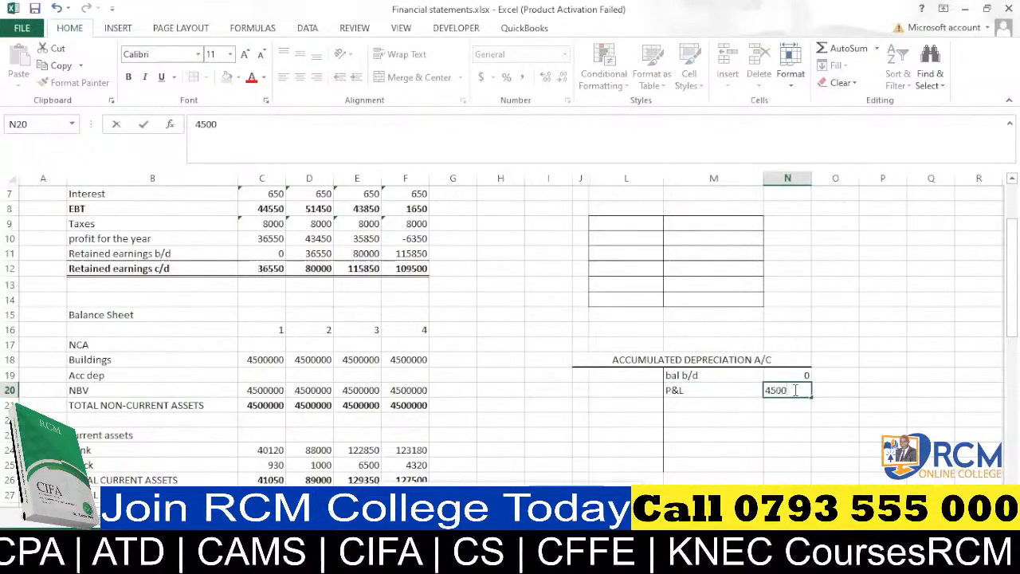
pyautogui.click(784, 416)
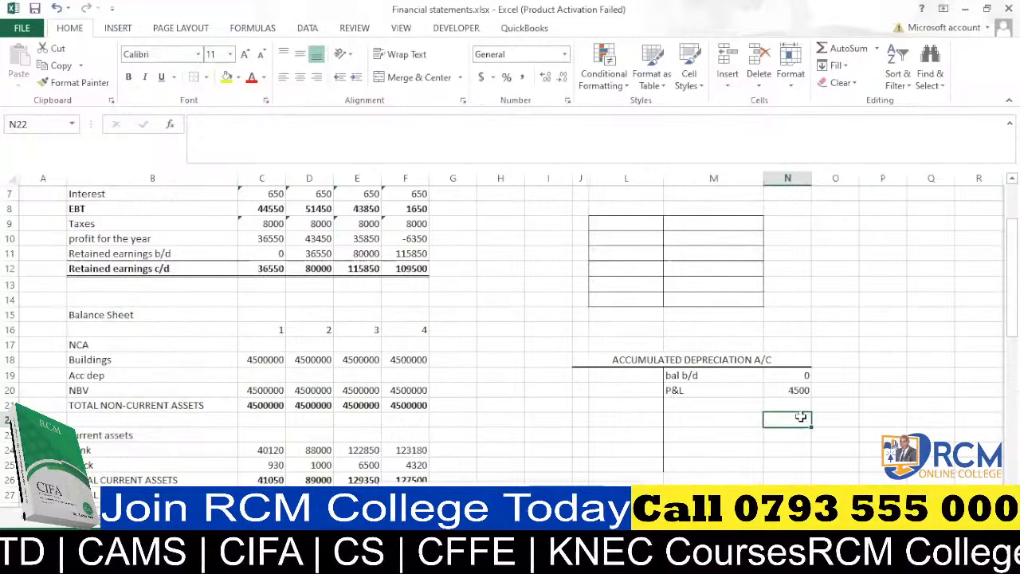
pyautogui.hotkey('alt', '=')
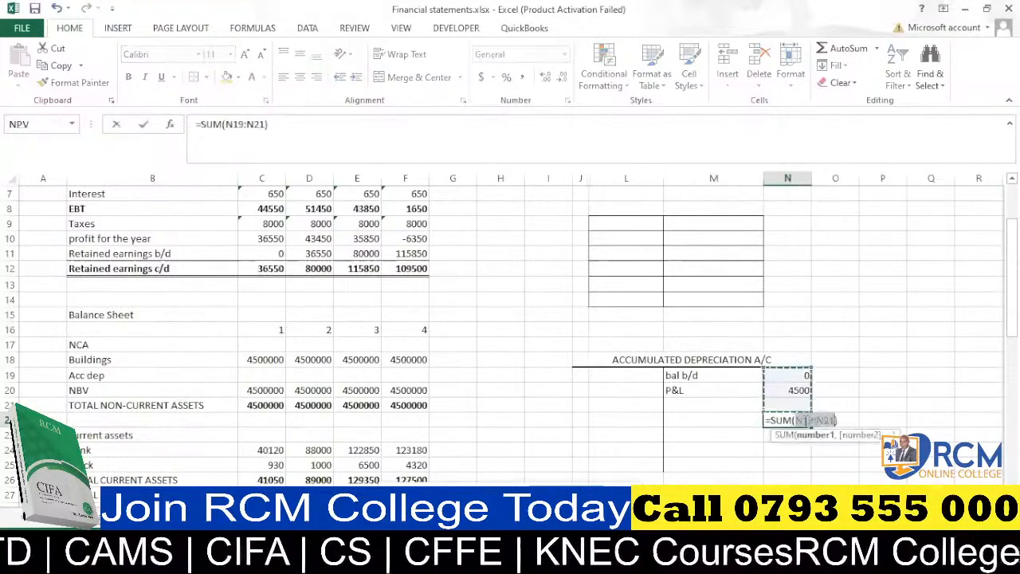
pyautogui.press('Return')
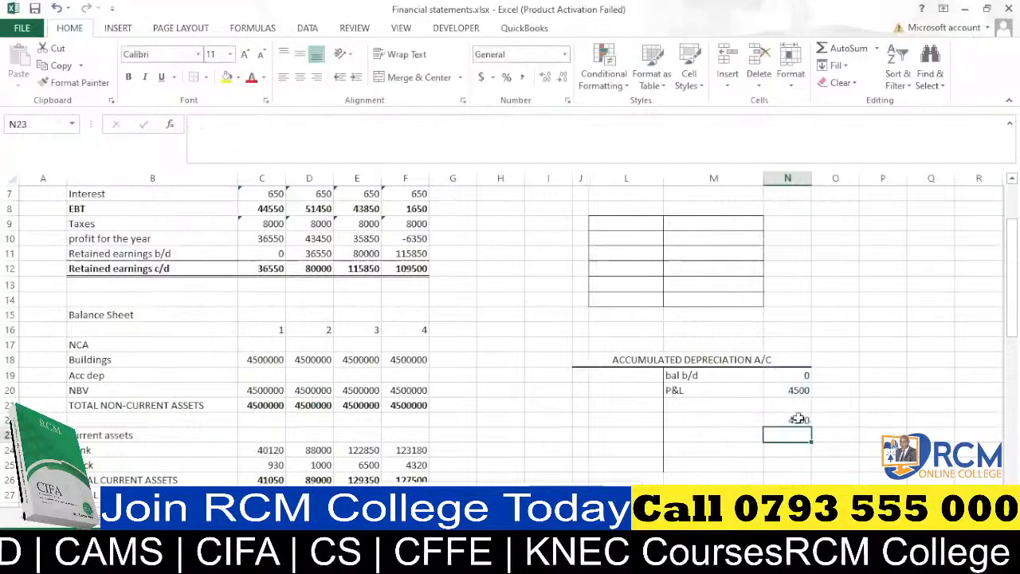
# Enter 4500 as the debit-side total in L22 of the accumulated depreciation T-account.
pyautogui.click(620, 423)
pyautogui.write('4500')
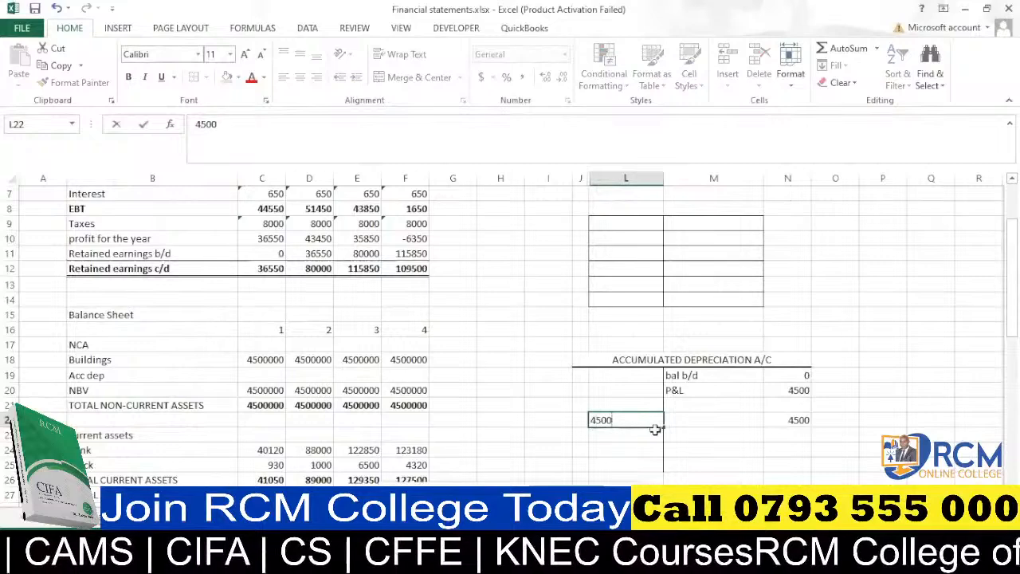
pyautogui.press('Return')
pyautogui.click(650, 420)
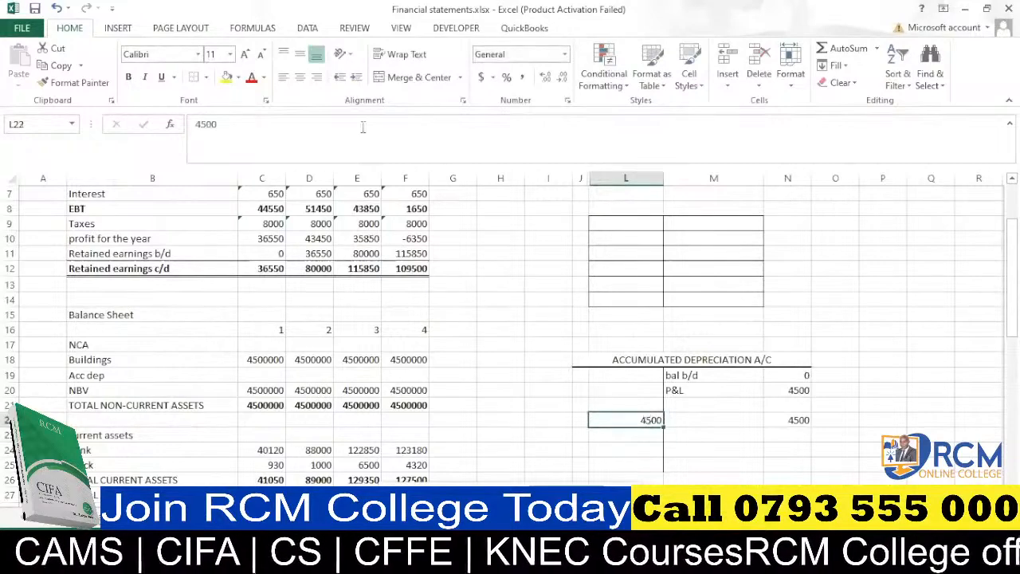
# Apply a top and double bottom border to both T-account totals in L22 and N22.
pyautogui.click(205, 78)
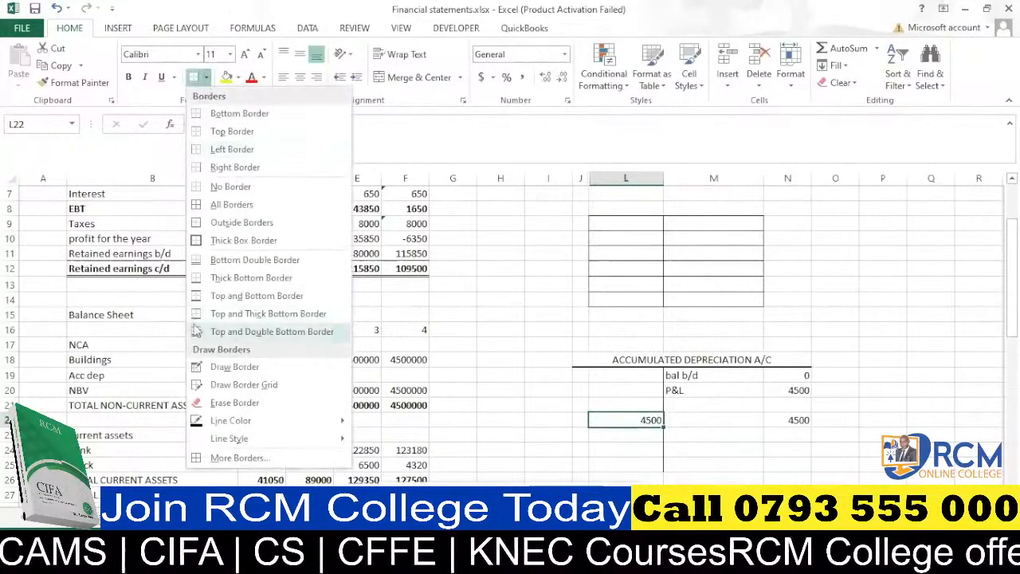
pyautogui.click(255, 331)
pyautogui.click(796, 419)
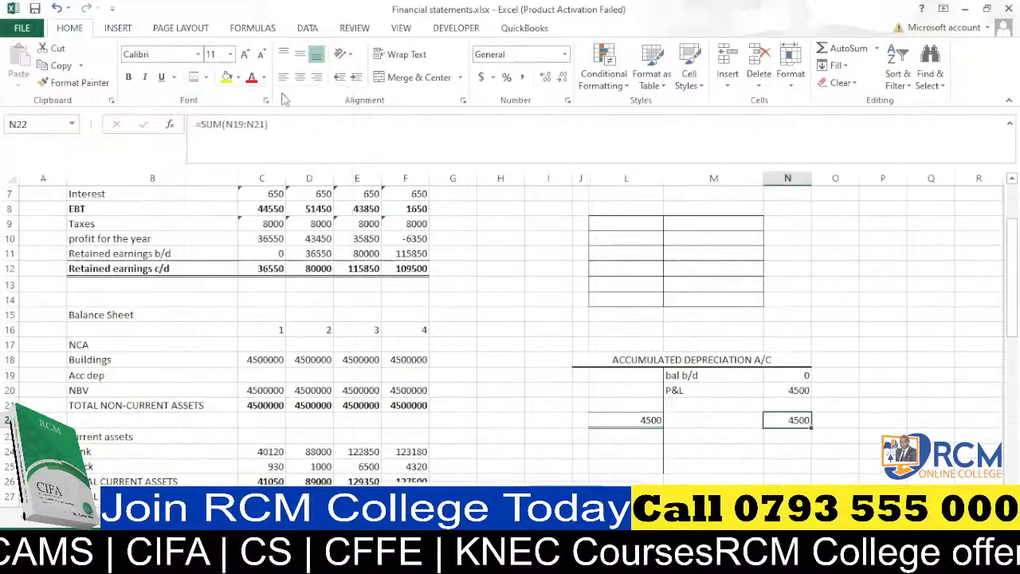
pyautogui.click(195, 78)
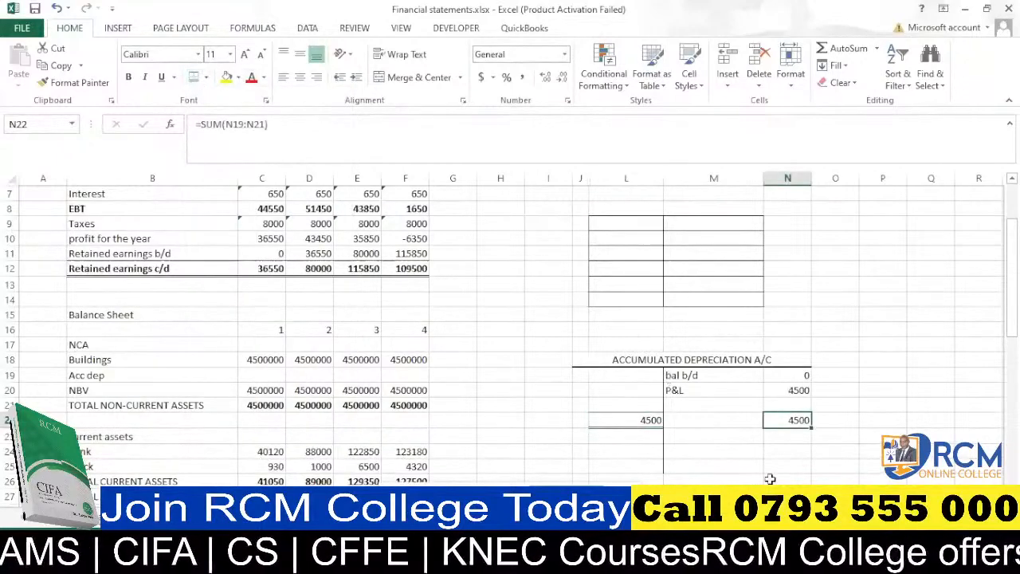
# Widen column K so the debit-side narration labels fit beside the T-account.
pyautogui.moveTo(741, 441); pyautogui.dragTo(680, 414)
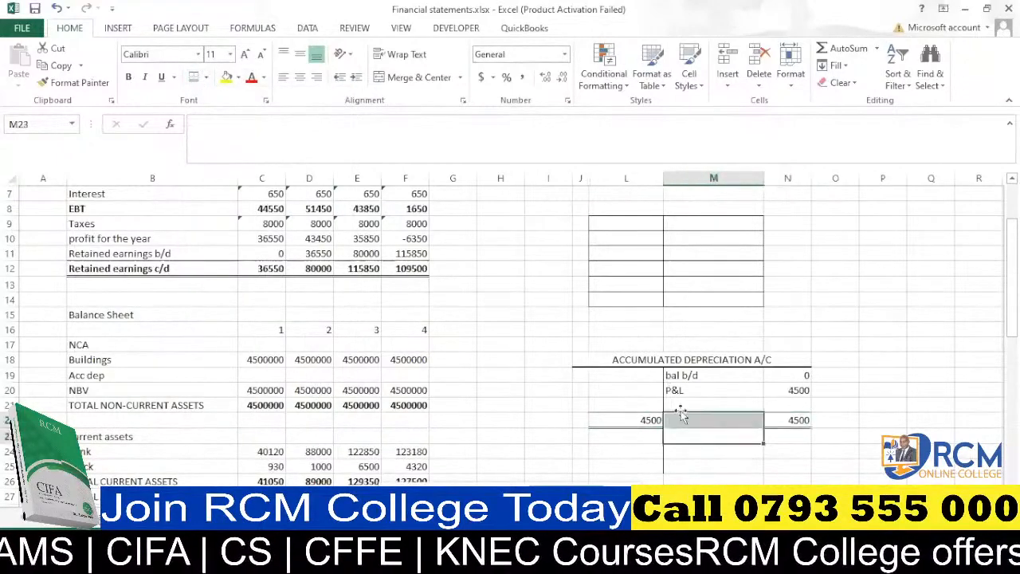
pyautogui.click(606, 406)
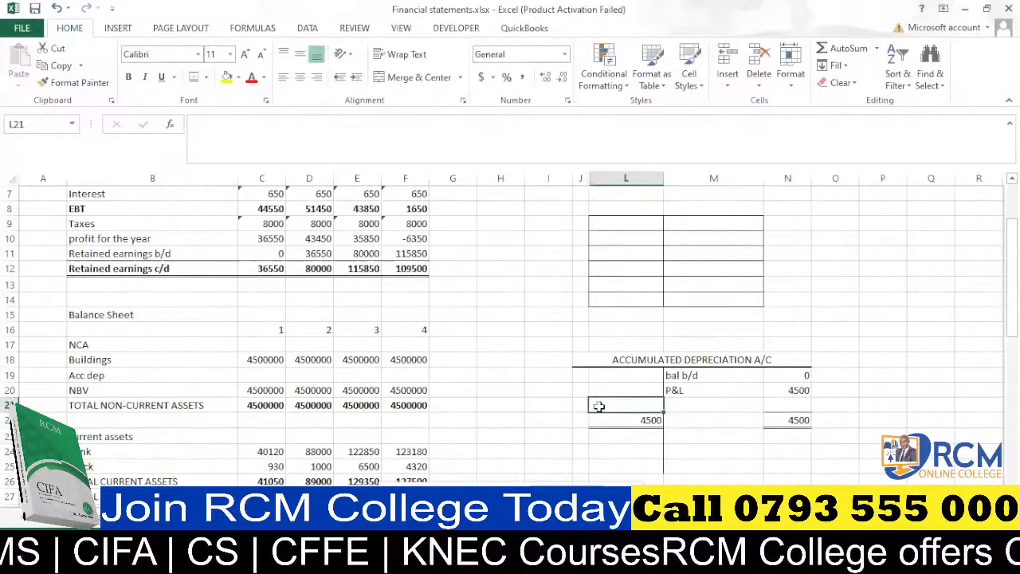
pyautogui.click(582, 405)
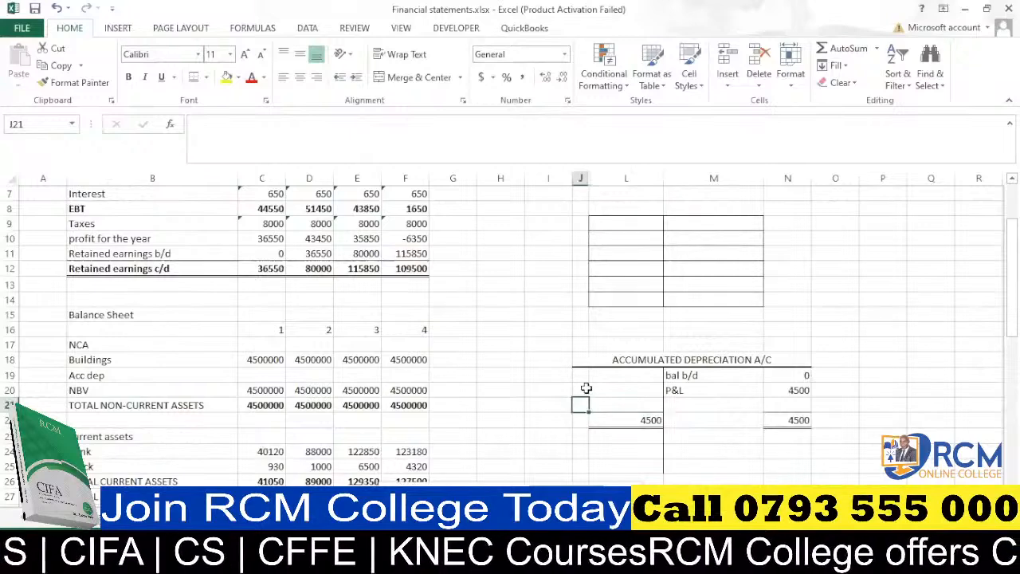
pyautogui.moveTo(573, 178); pyautogui.dragTo(604, 182)
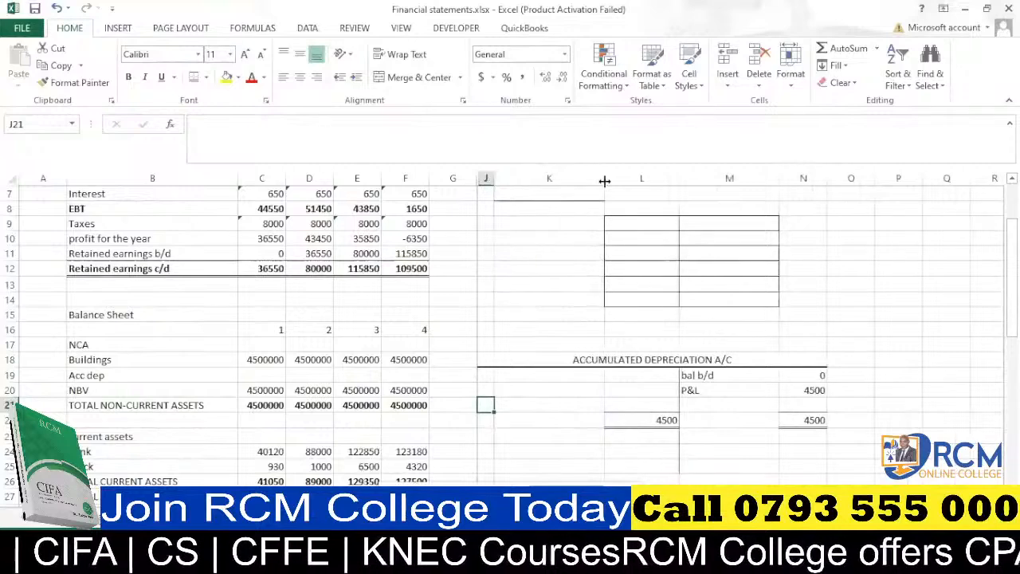
# Enter the label 'Bal c/d' in K21 on the debit side of the T-account.
pyautogui.click(592, 375)
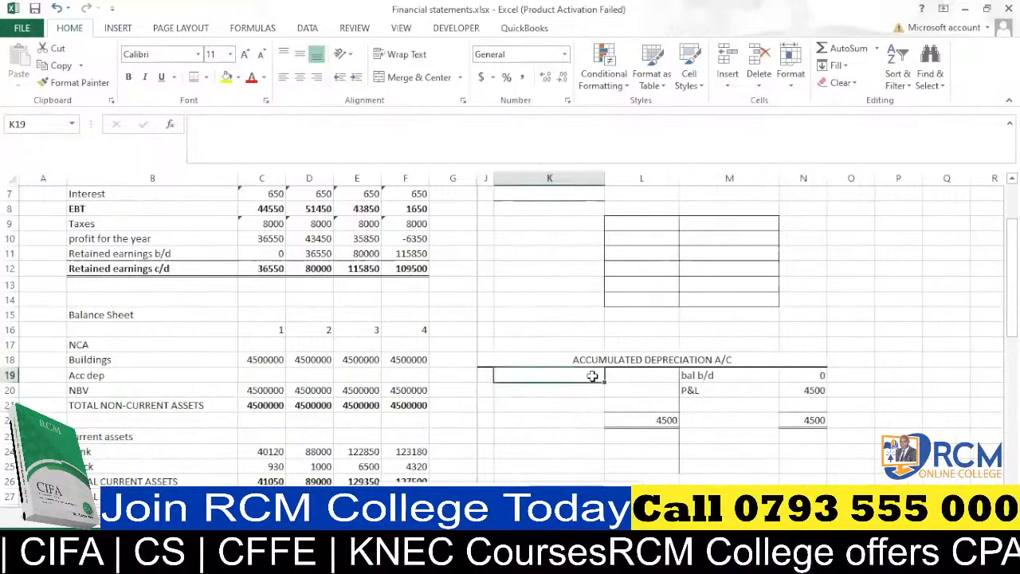
pyautogui.click(572, 405)
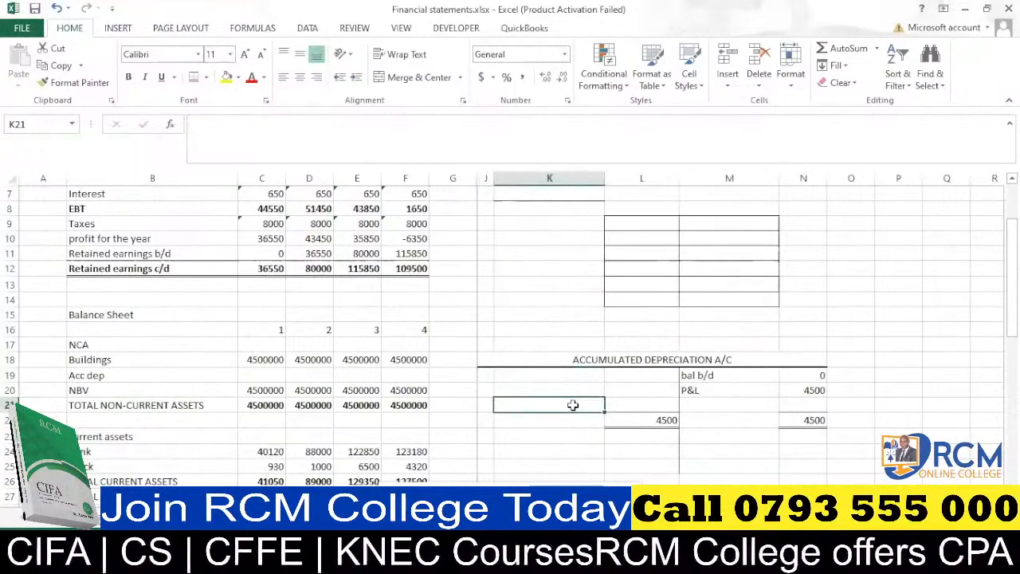
pyautogui.write('BA')
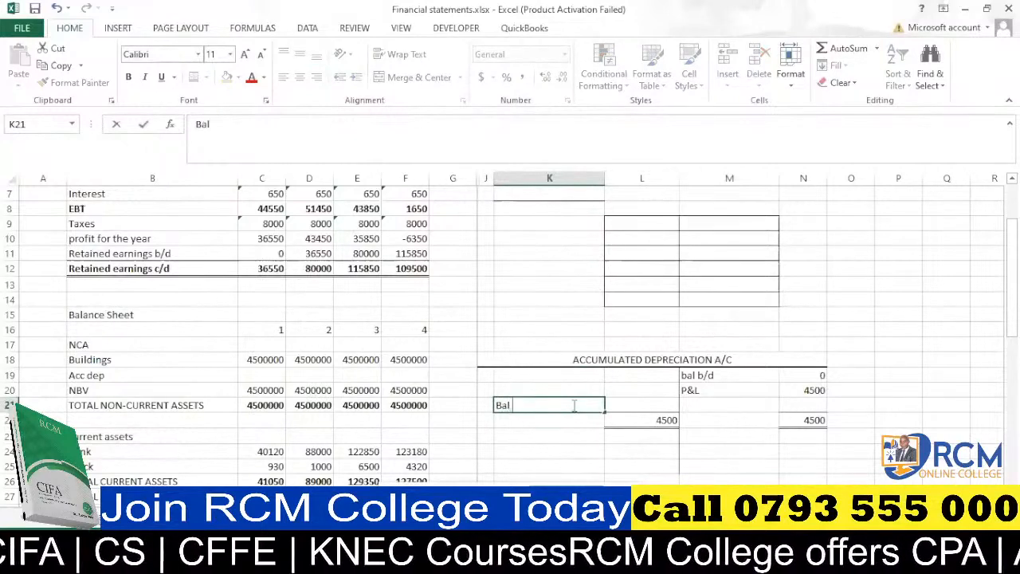
pyautogui.write('l c/d')
pyautogui.click(651, 402)
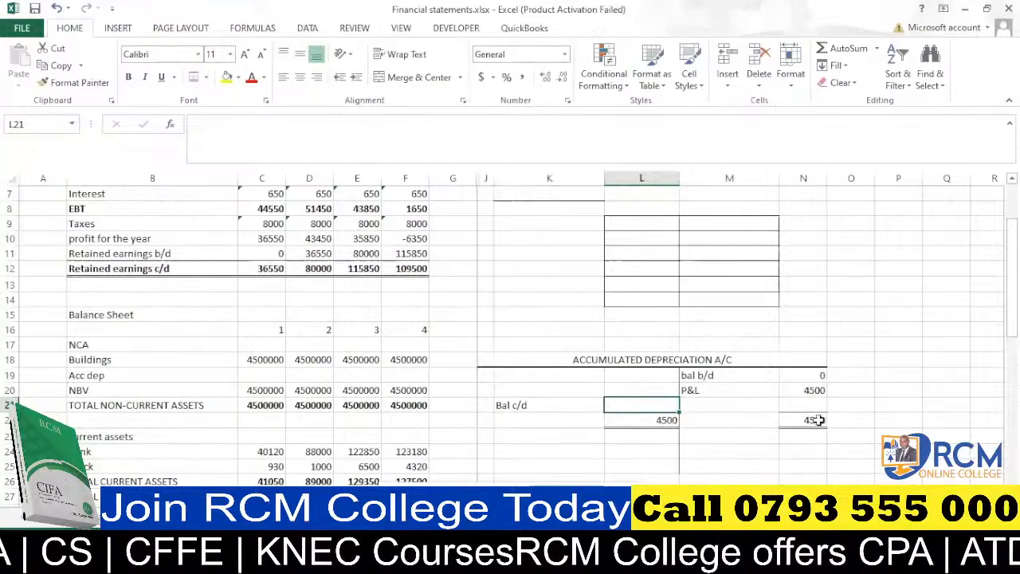
# Link the debit total in L22 to the credit total with the formula =N22.
pyautogui.click(665, 420)
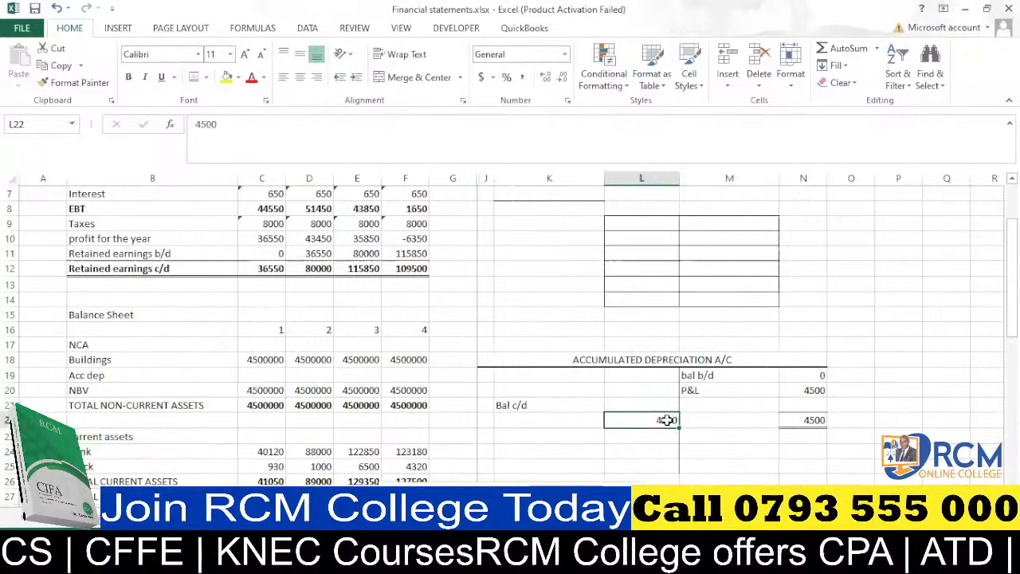
pyautogui.write('=')
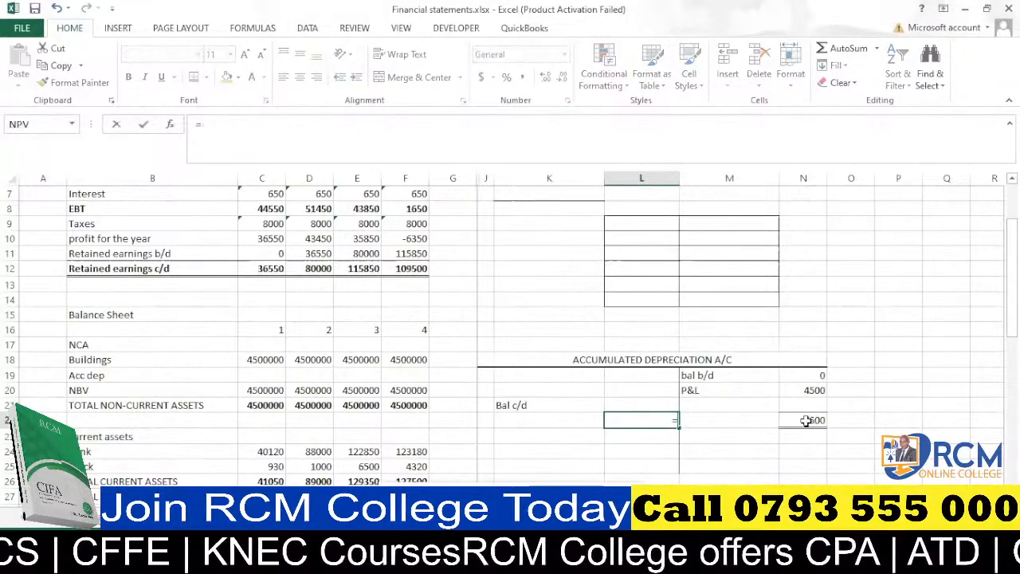
pyautogui.click(805, 420)
pyautogui.press('Return')
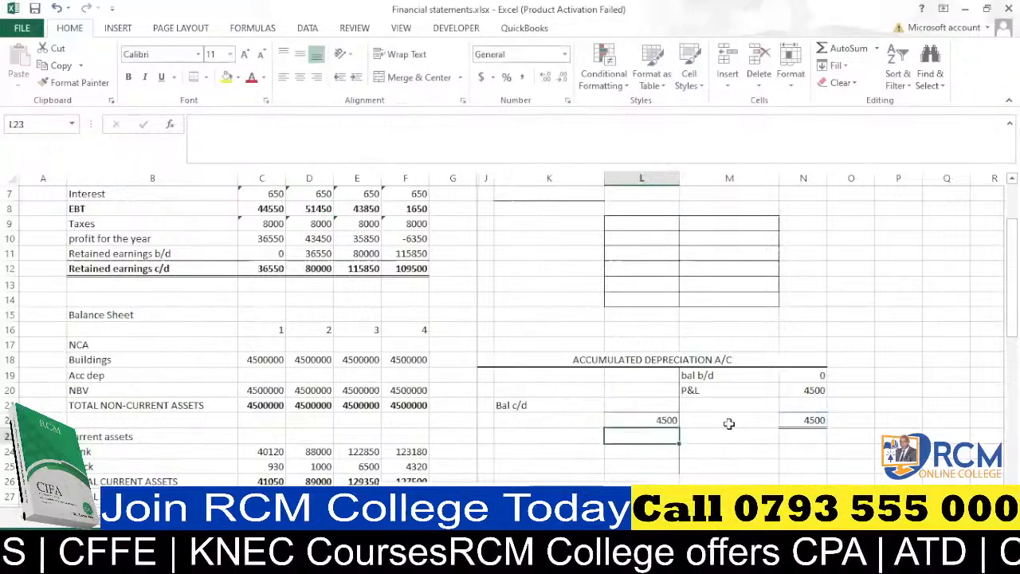
# Enter the balancing formula =N22-SUM(L19:L20) in L21 for the Bal c/d amount.
pyautogui.click(662, 404)
pyautogui.write('=')
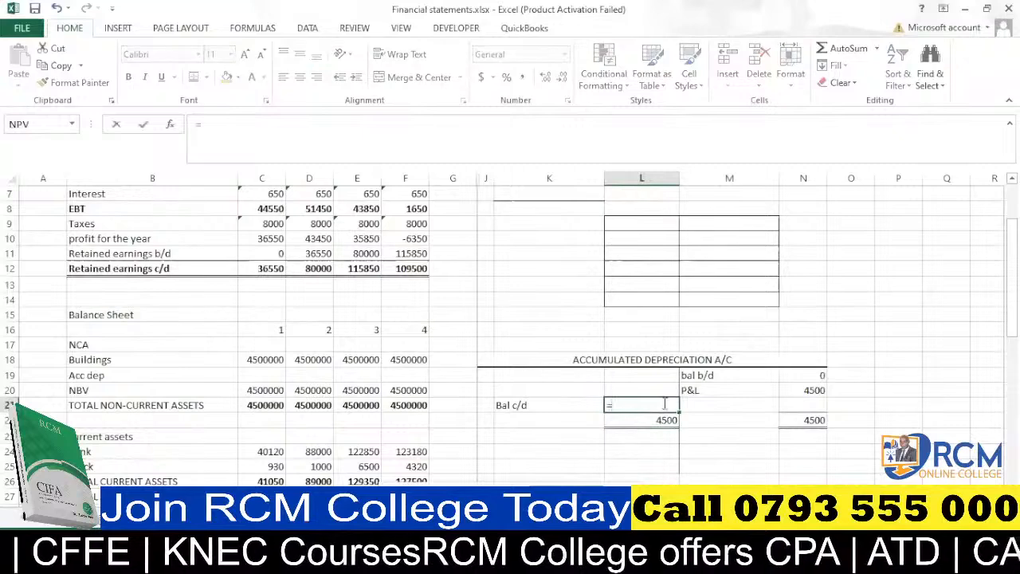
pyautogui.click(814, 420)
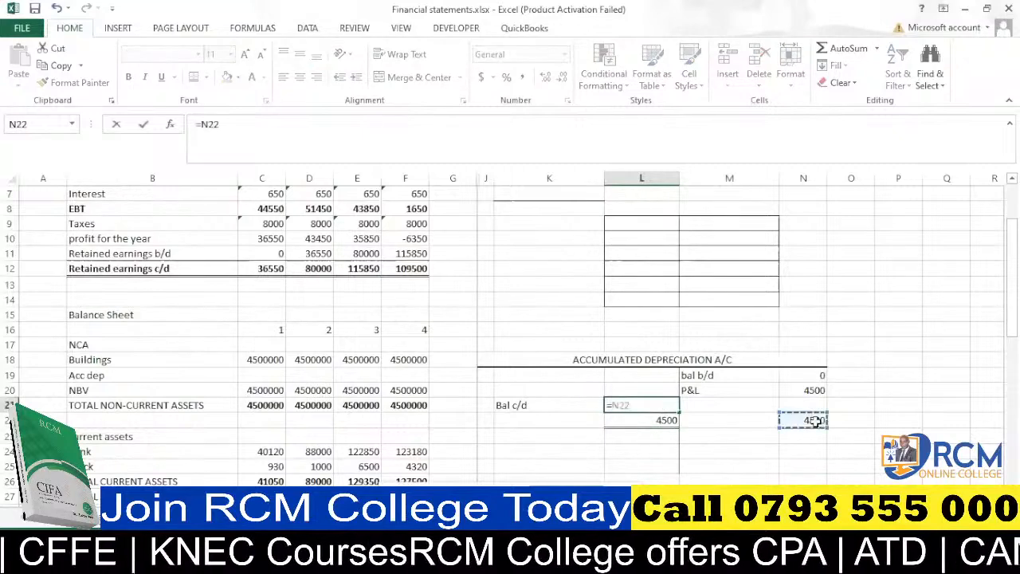
pyautogui.write('-')
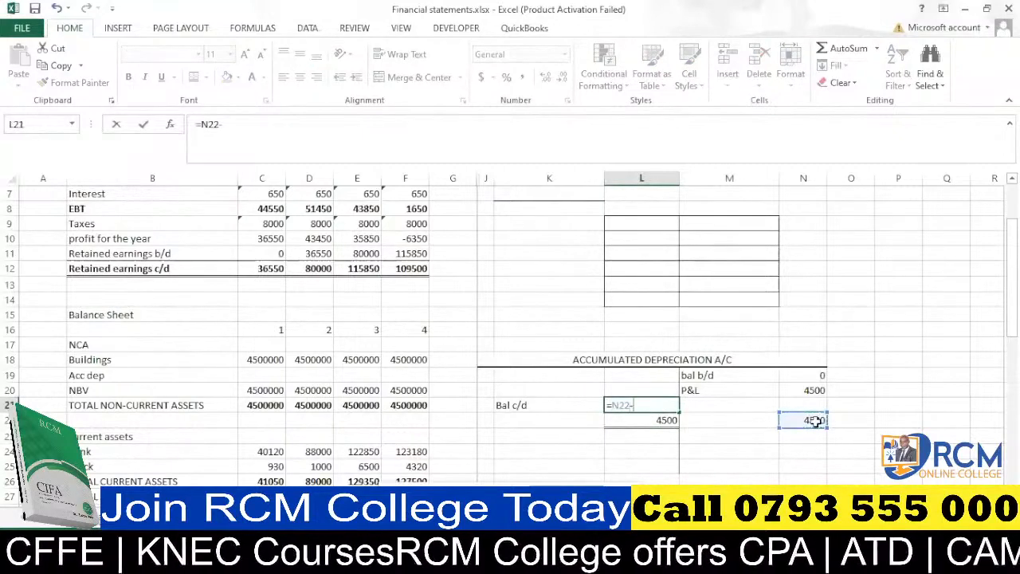
pyautogui.write('sum')
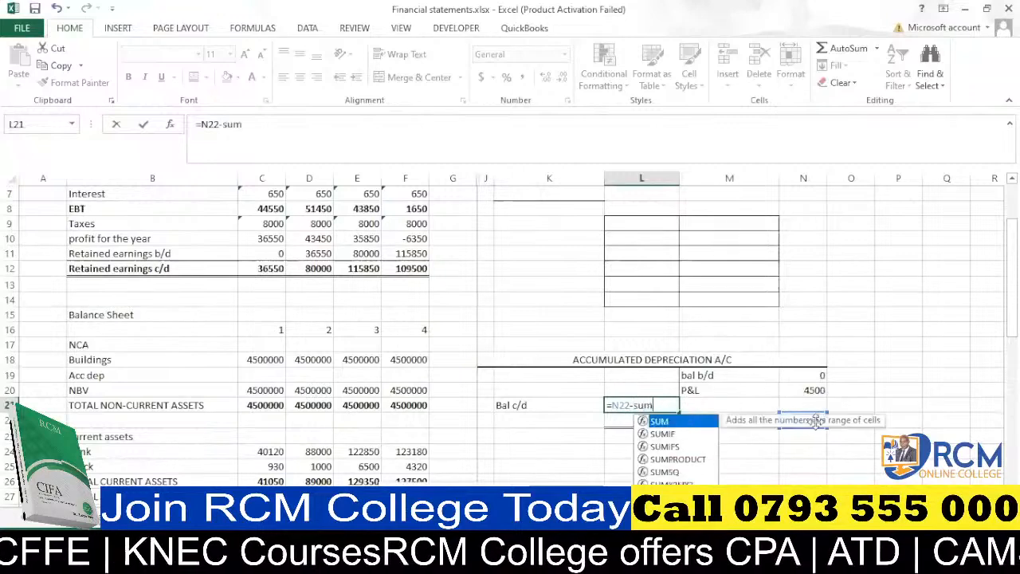
pyautogui.press('Tab')
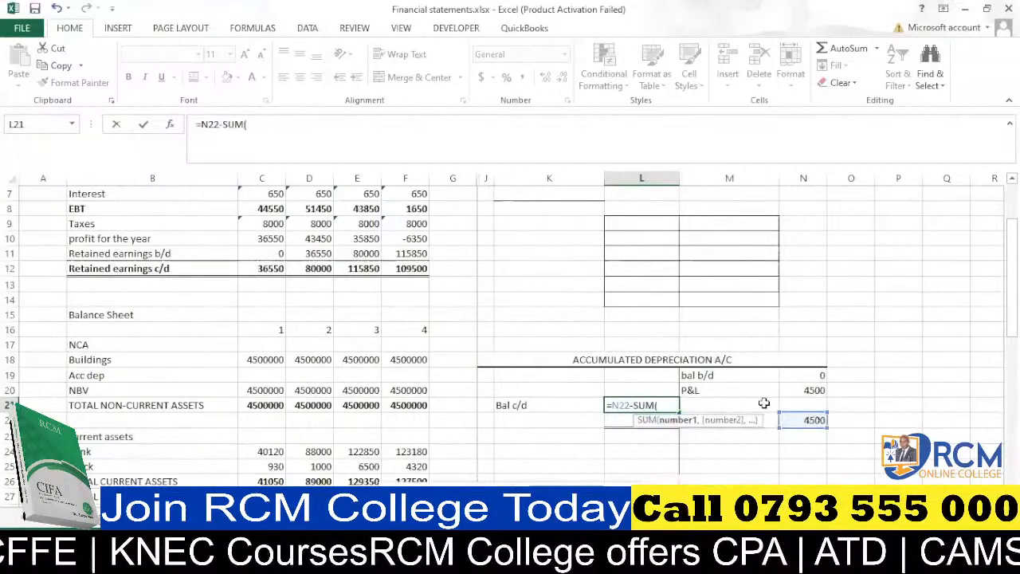
pyautogui.moveTo(642, 375); pyautogui.dragTo(662, 388)
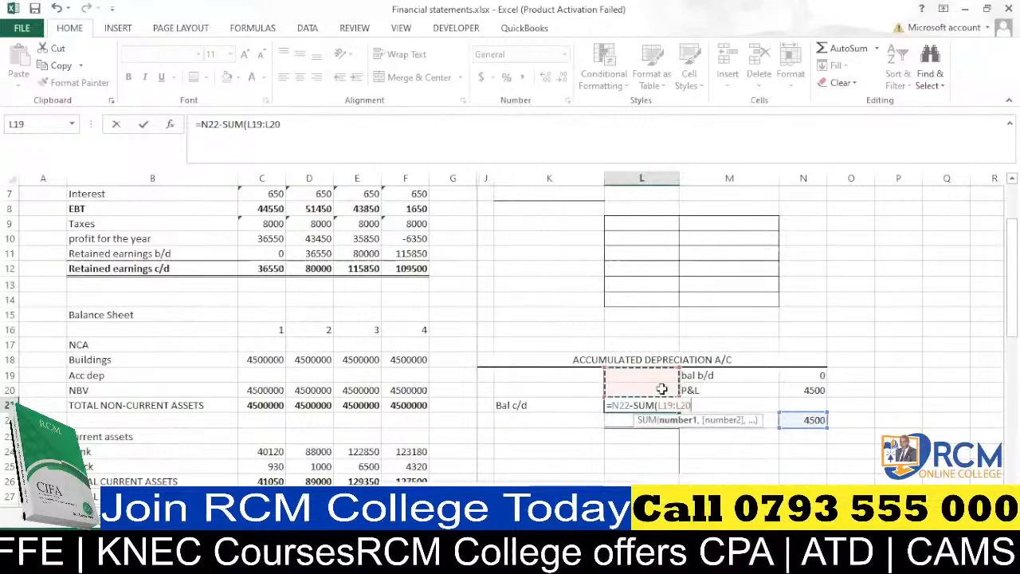
pyautogui.write(')')
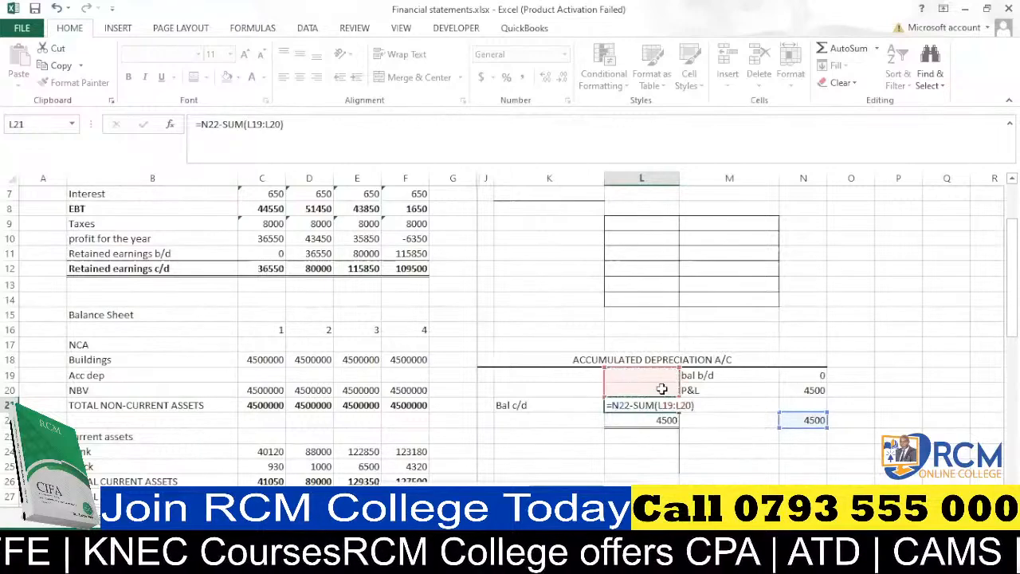
pyautogui.press('Return')
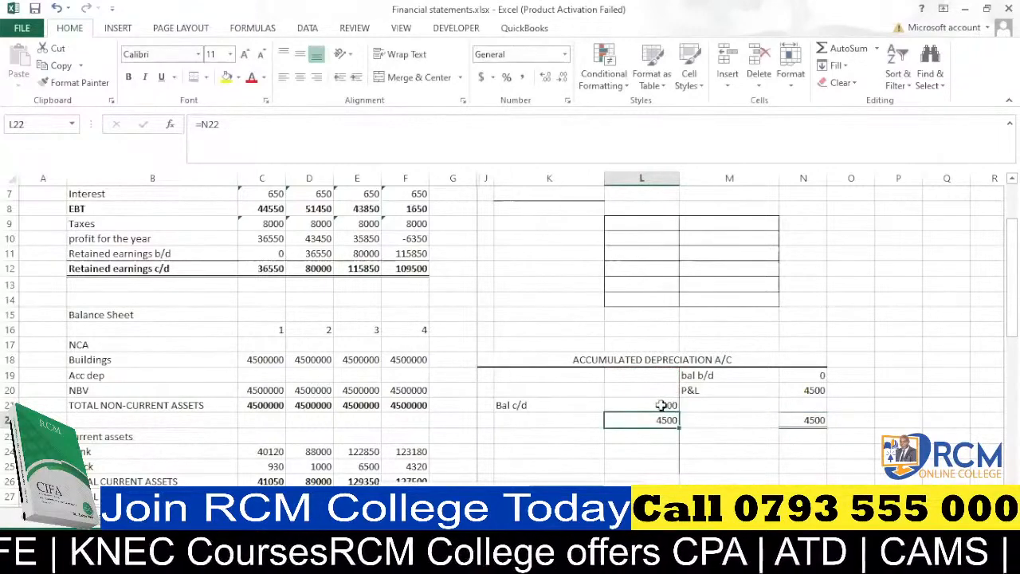
# Review the Bal c/d formula and the income statement's depreciation row.
pyautogui.click(662, 405)
pyautogui.scroll(-1, 660, 405)
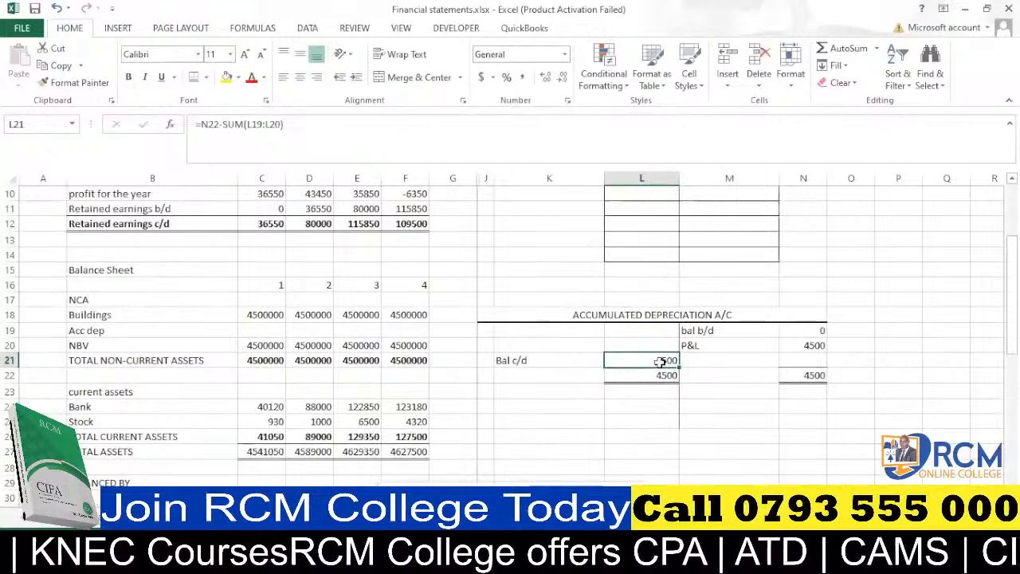
pyautogui.scroll(1, 660, 362)
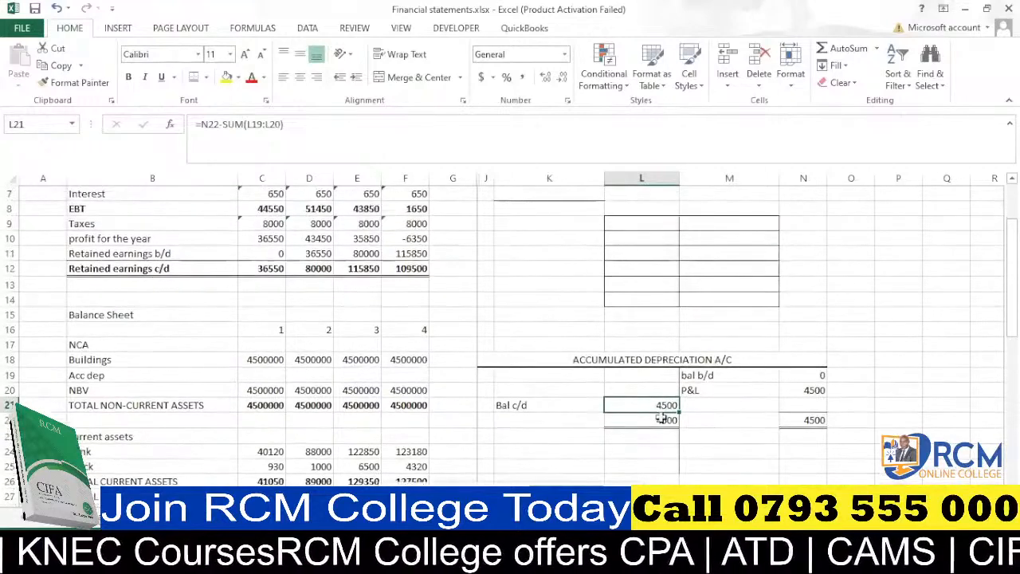
pyautogui.scroll(2, 658, 411)
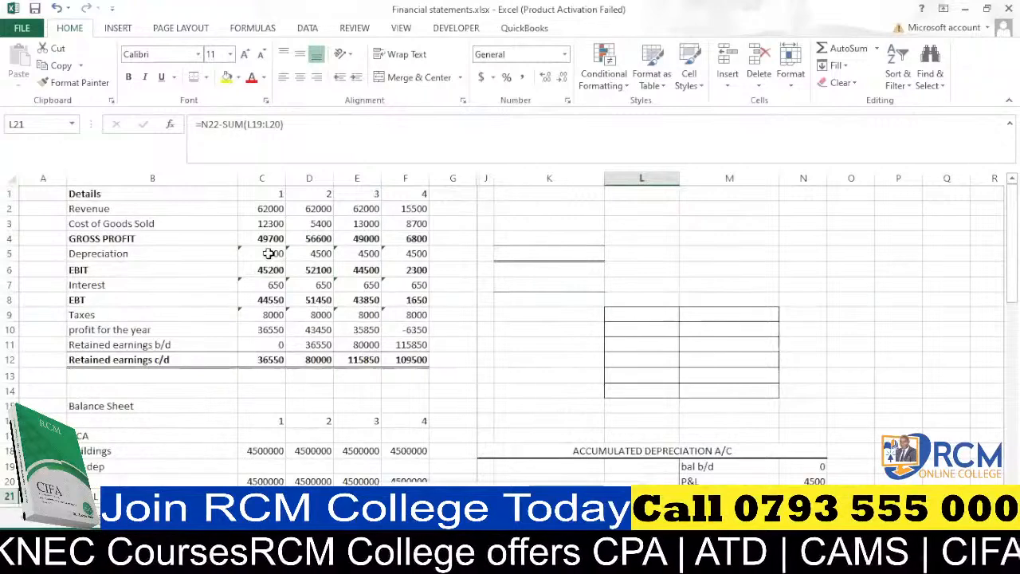
pyautogui.click(269, 253)
pyautogui.scroll(-2, 819, 456)
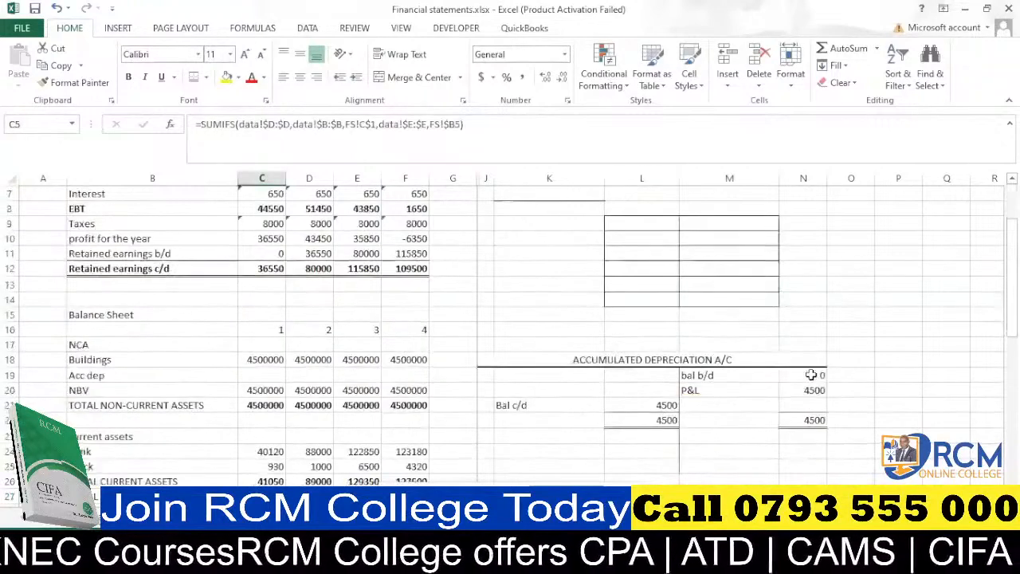
# Test the T-account with an opening balance of 100 in N19, then reset it to 0.
pyautogui.click(810, 374)
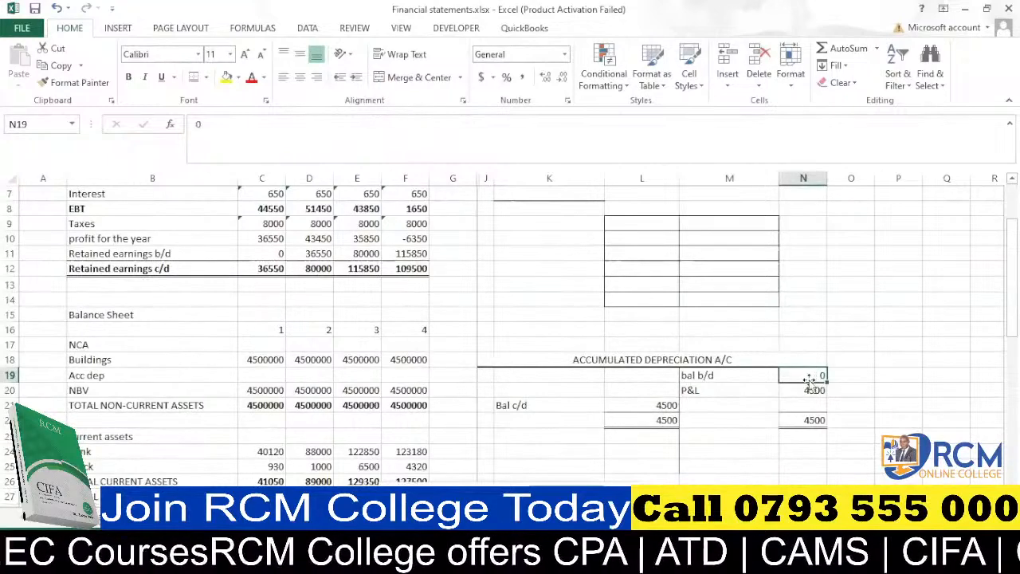
pyautogui.write('100')
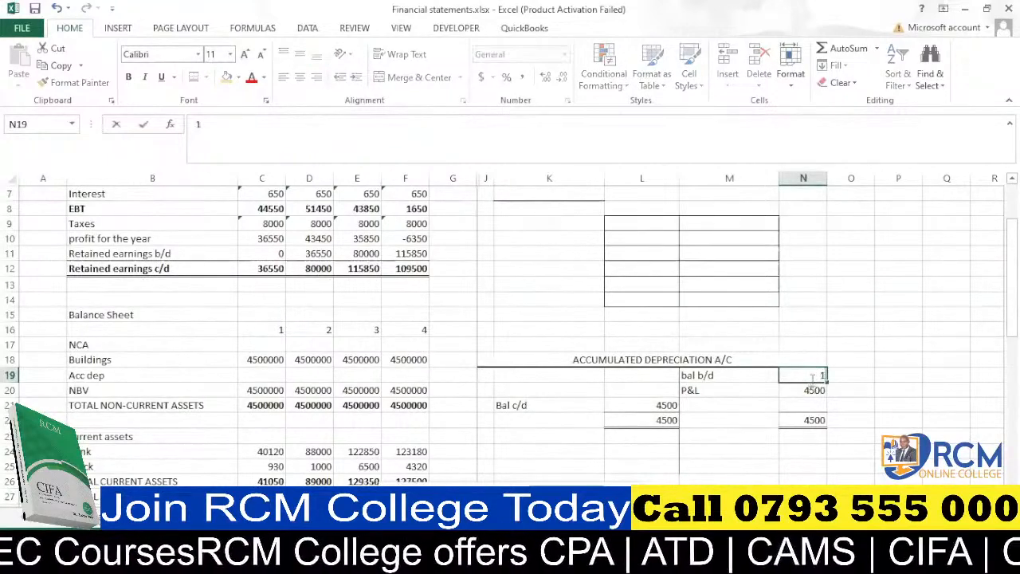
pyautogui.click(772, 431)
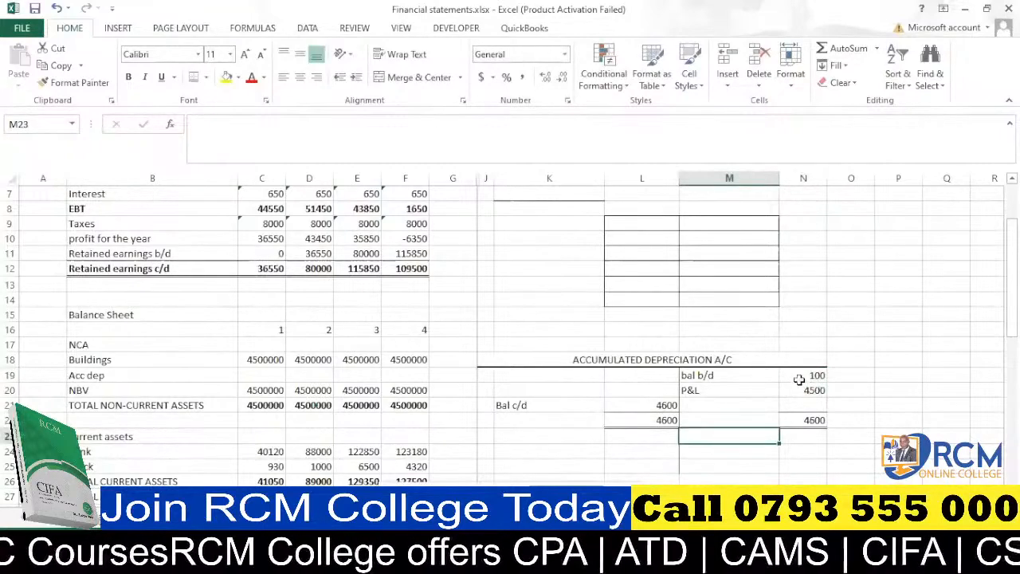
pyautogui.click(131, 515)
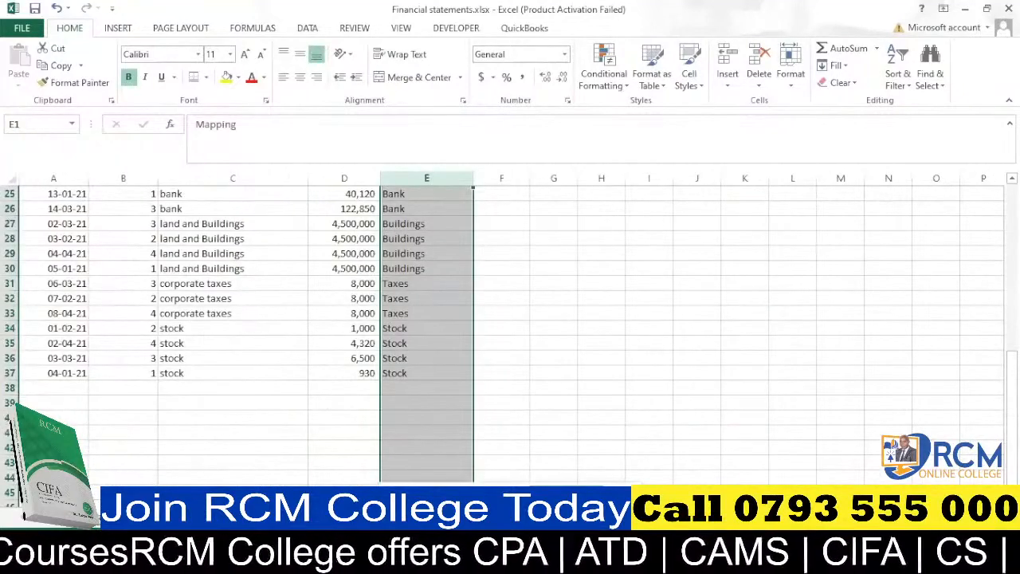
pyautogui.click(175, 515)
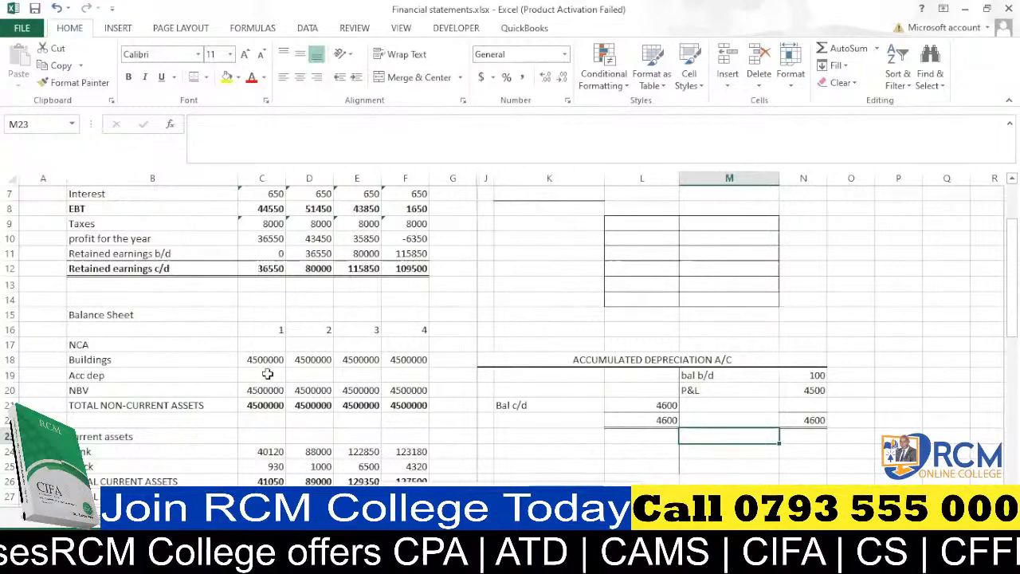
pyautogui.click(821, 376)
pyautogui.write('00')
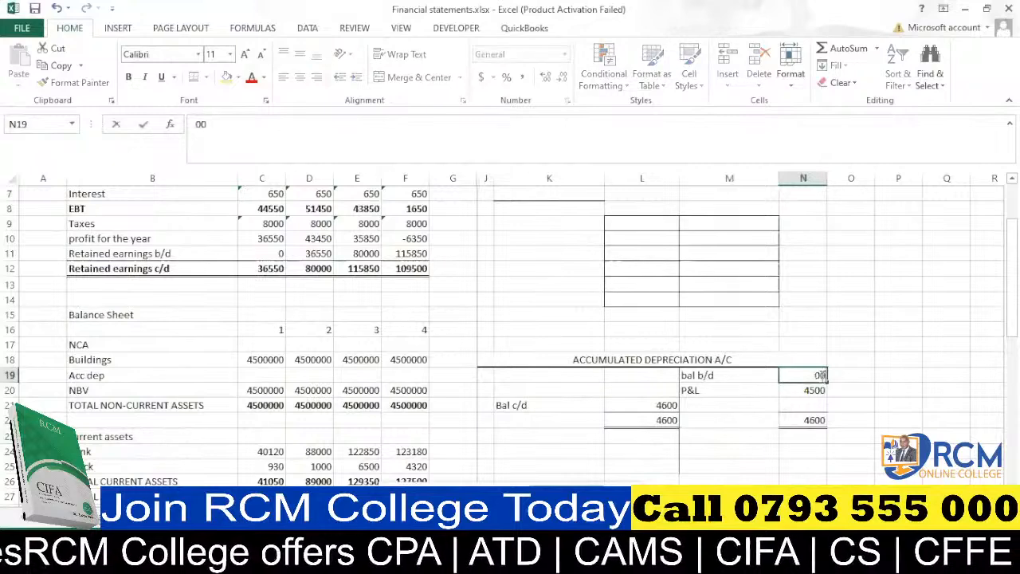
pyautogui.click(870, 376)
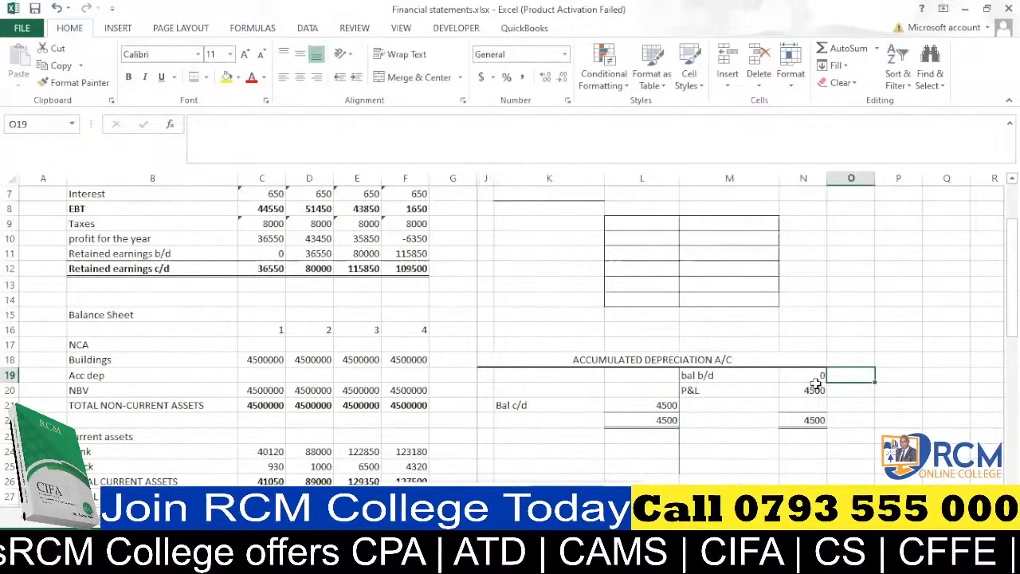
# Link Acc dep in C19 to the year-1 depreciation figure in C5 with the formula =C5.
pyautogui.click(258, 376)
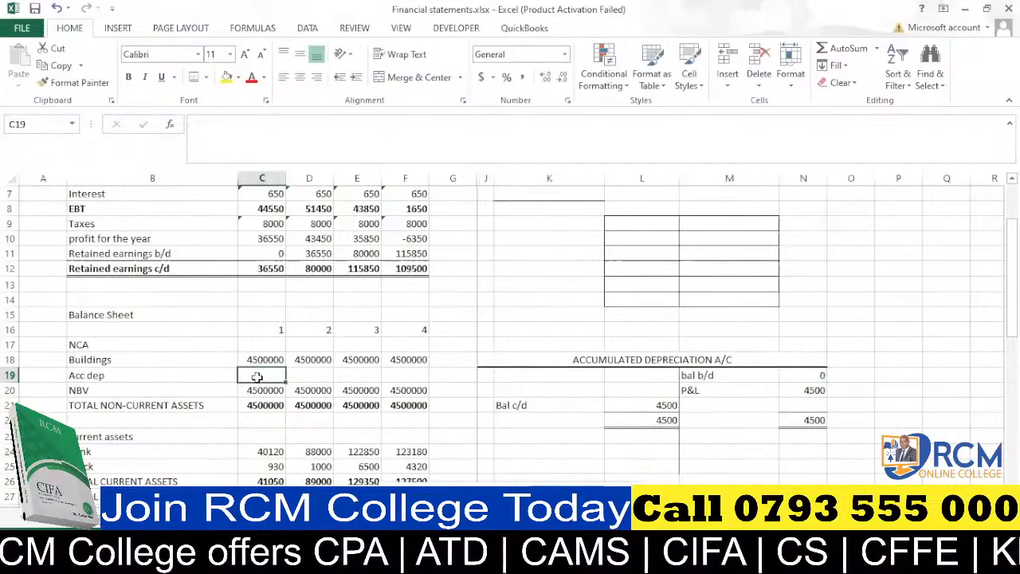
pyautogui.write('=')
pyautogui.scroll(2, 259, 377)
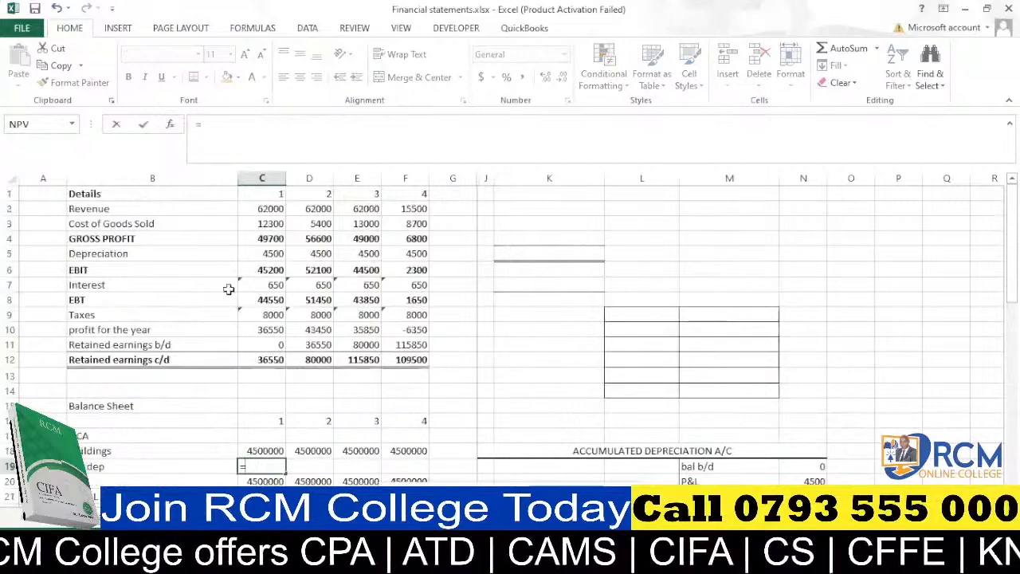
pyautogui.click(271, 253)
pyautogui.press('Return')
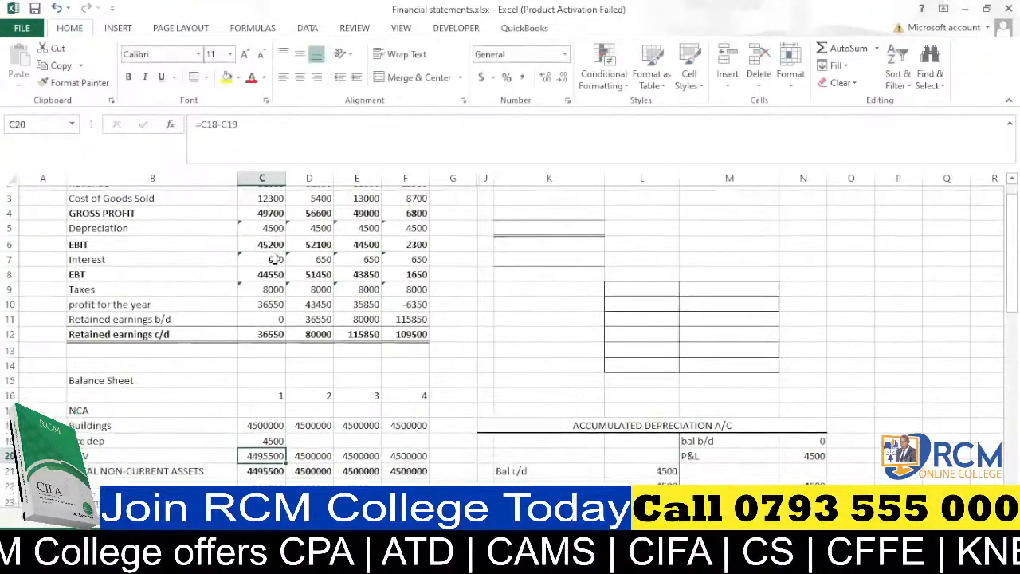
# Label the next period "feb" in L23 below the accumulated depreciation T-account.
pyautogui.scroll(-2, 274, 259)
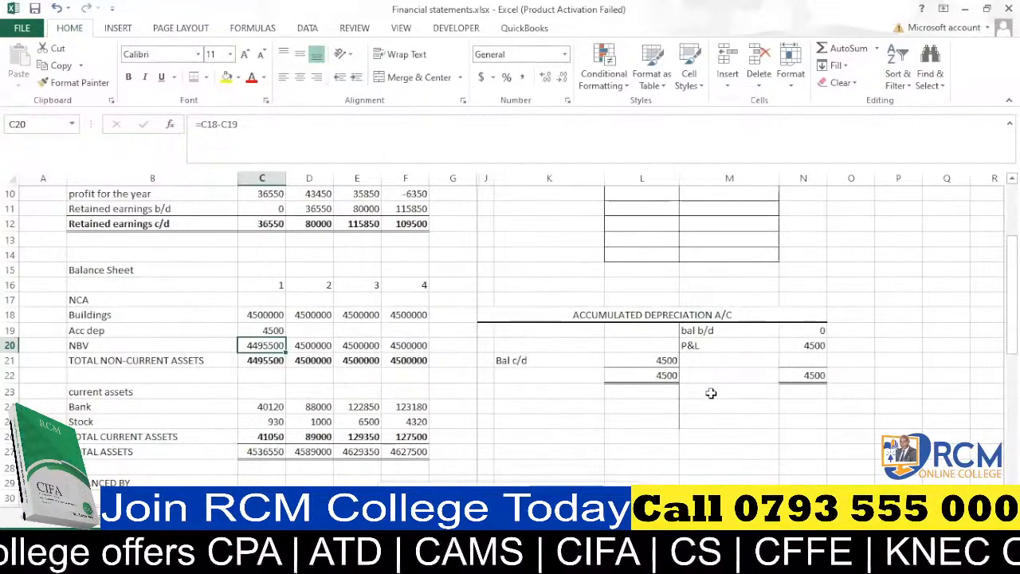
pyautogui.click(658, 391)
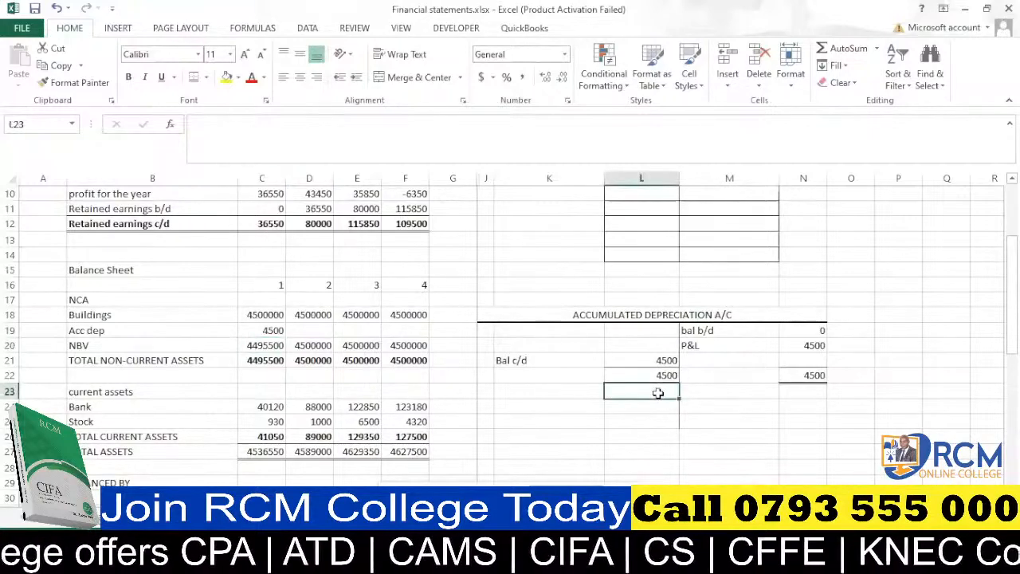
pyautogui.write('feb')
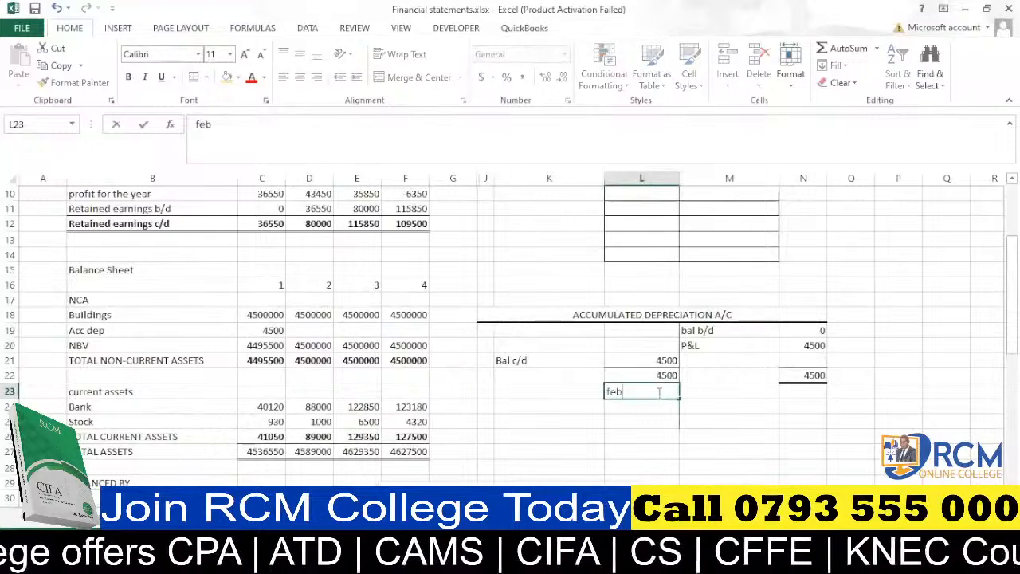
pyautogui.click(651, 427)
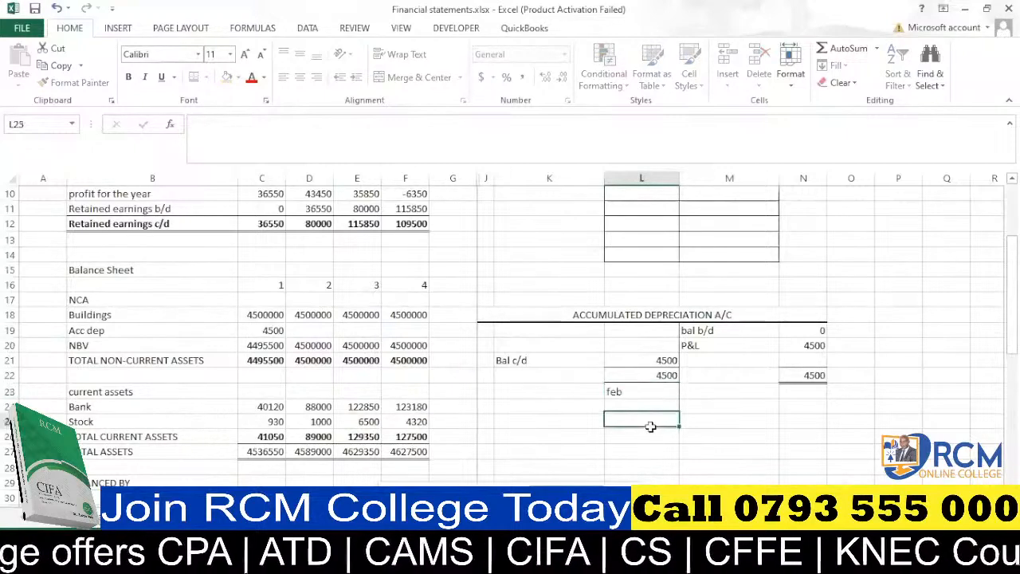
# Copy the bal b/d row of the T-account into M24:N24 for the February period.
pyautogui.click(701, 407)
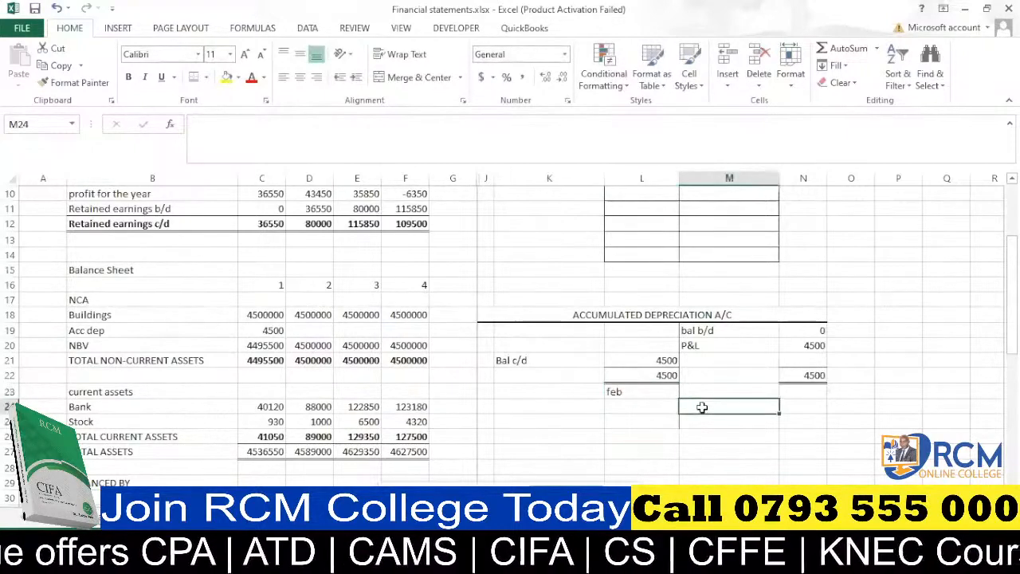
pyautogui.moveTo(719, 332); pyautogui.dragTo(805, 330)
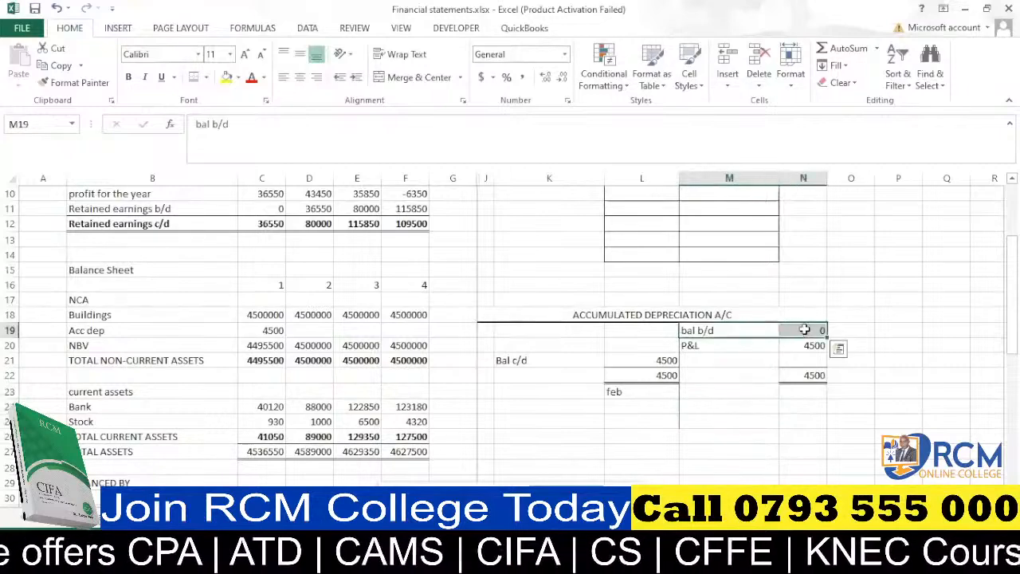
pyautogui.hotkey('ctrl', 'c')
pyautogui.click(718, 391)
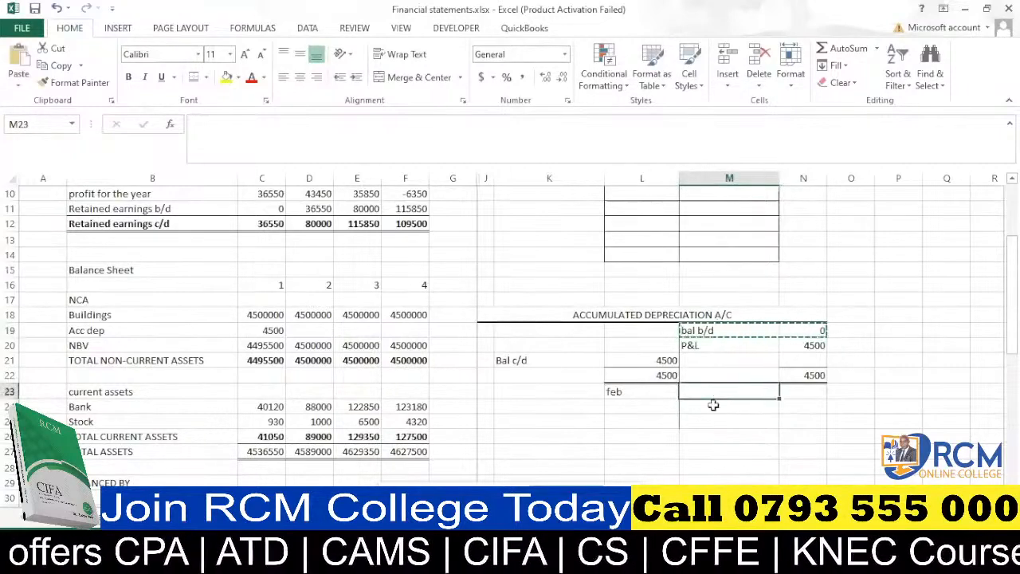
pyautogui.click(713, 406)
pyautogui.hotkey('ctrl', 'v')
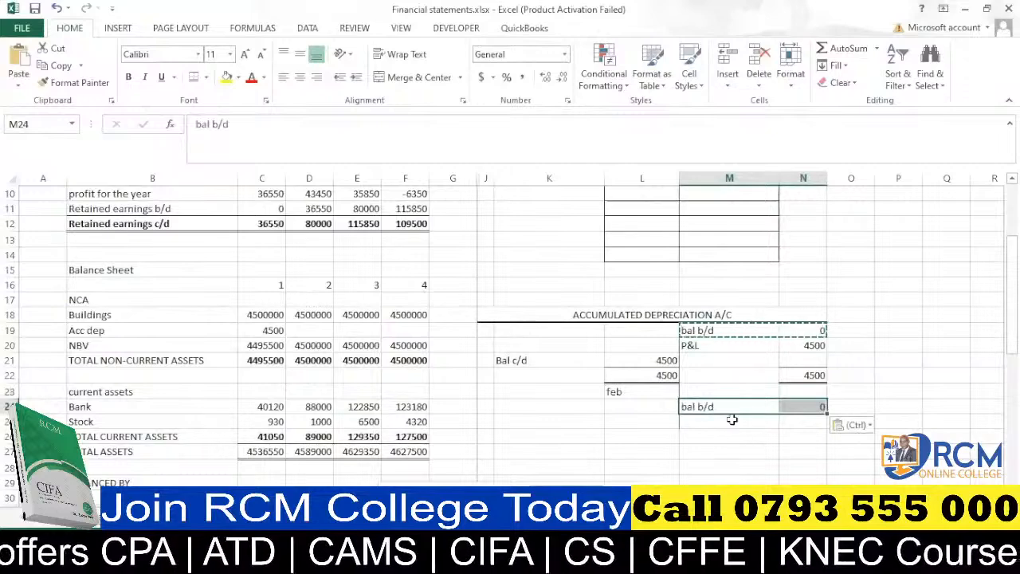
# Set the February bal b/d amount in N24 to 4500 and label M25 as P&L.
pyautogui.click(807, 407)
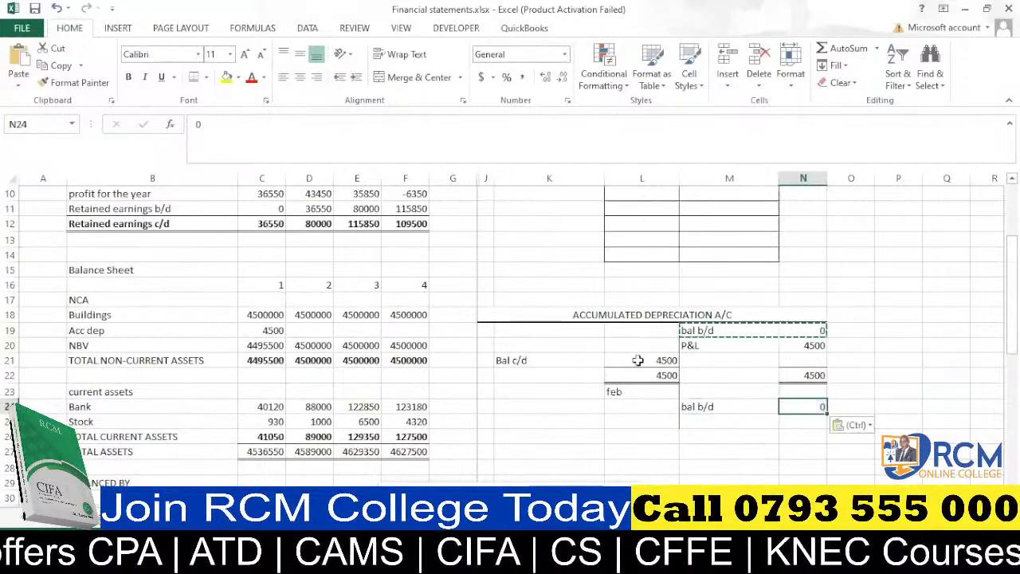
pyautogui.write('54')
pyautogui.press('BackSpace')
pyautogui.press('BackSpace')
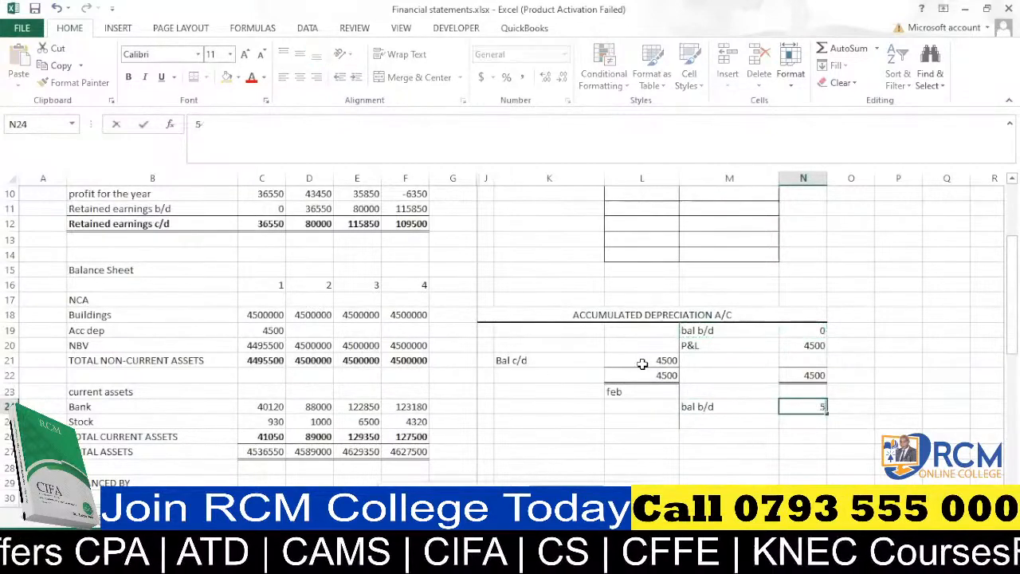
pyautogui.write('4500')
pyautogui.click(740, 422)
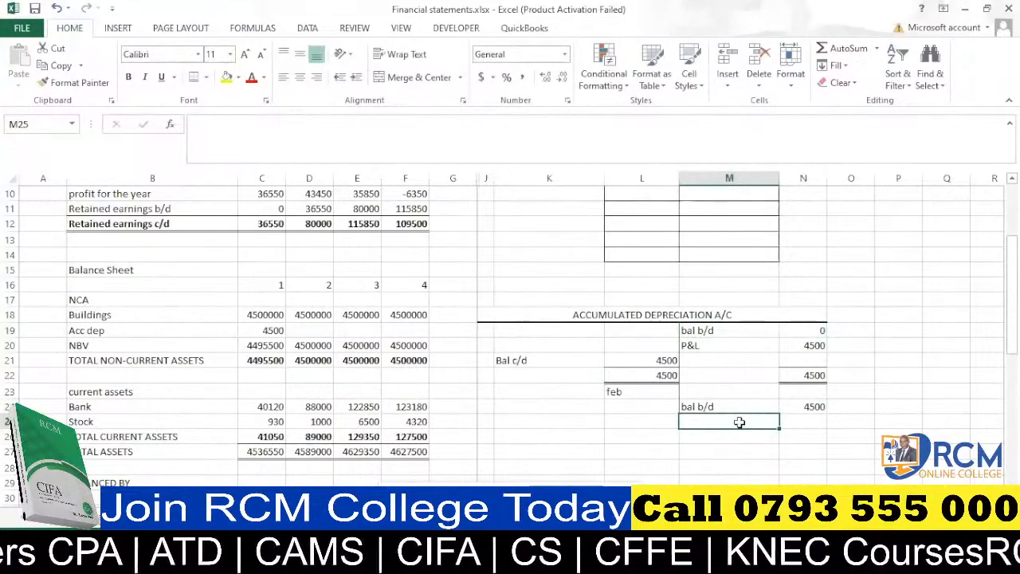
pyautogui.write('P&L')
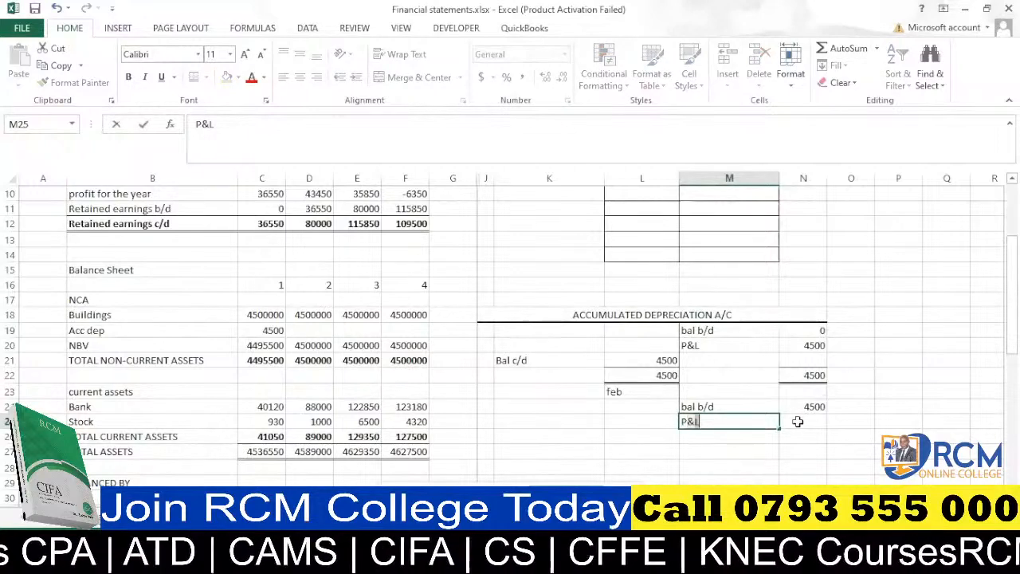
pyautogui.click(795, 421)
# Review the depreciation row of the income statement.
pyautogui.scroll(3, 796, 423)
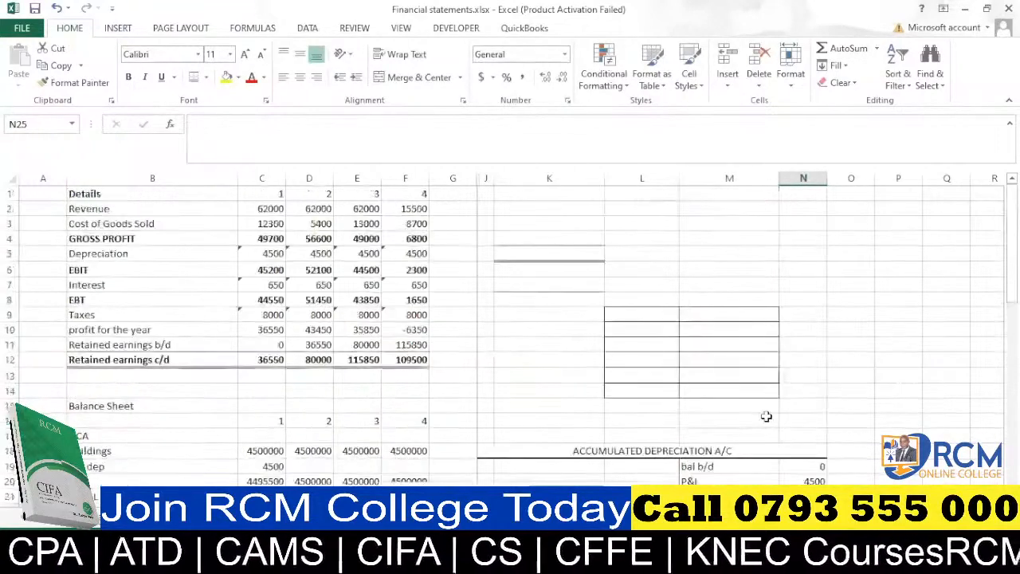
pyautogui.scroll(-3, 767, 417)
pyautogui.scroll(3, 696, 368)
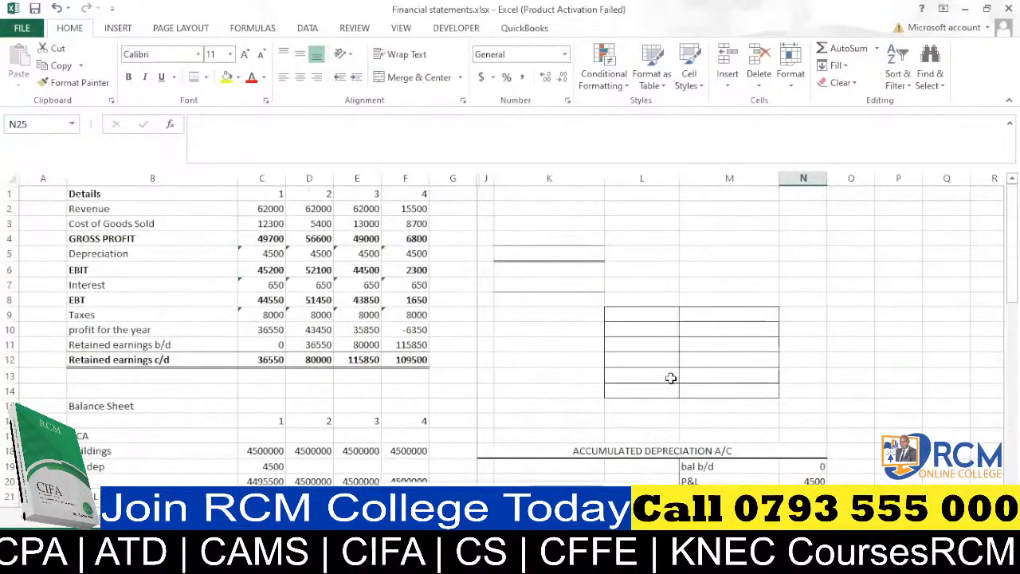
pyautogui.click(319, 253)
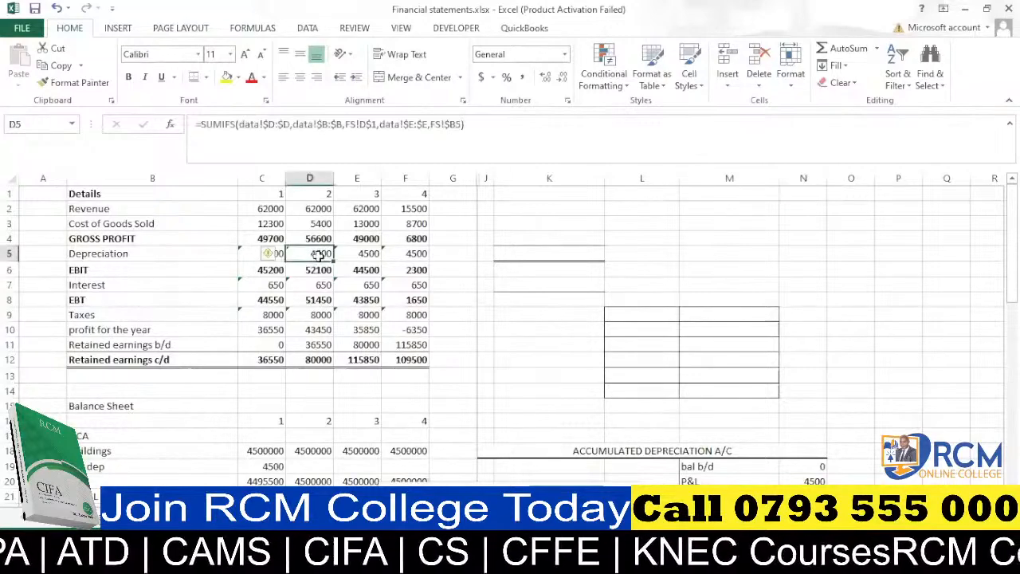
pyautogui.press('Return')
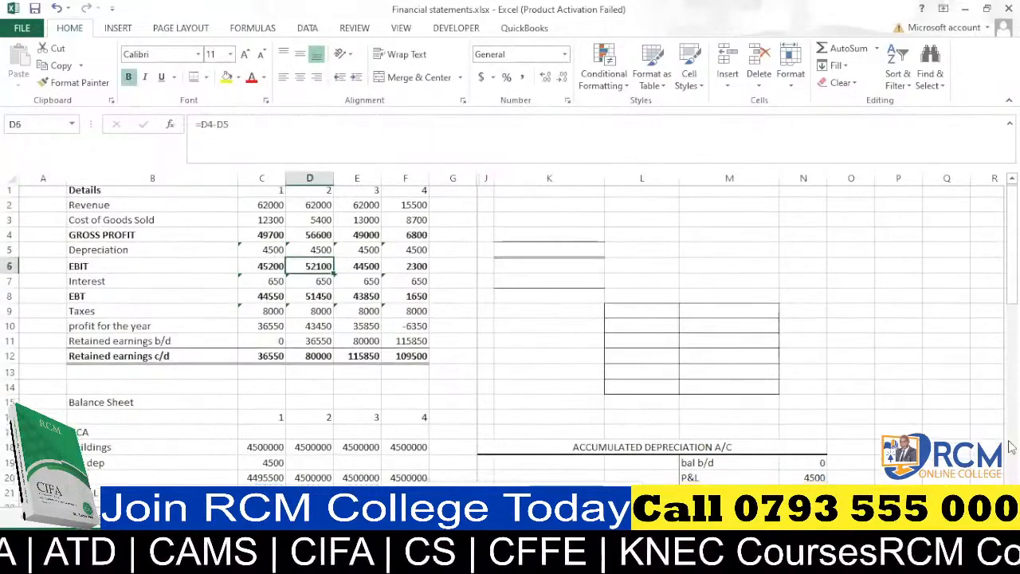
pyautogui.scroll(-3, 867, 410)
# Enter 4500 as the February P&L charge in N25.
pyautogui.click(807, 421)
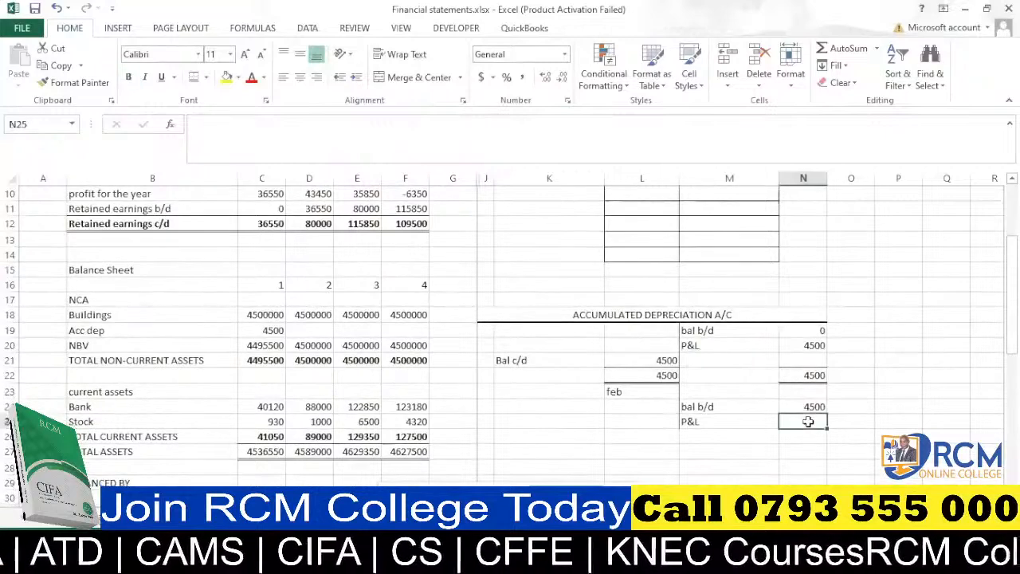
pyautogui.write('45')
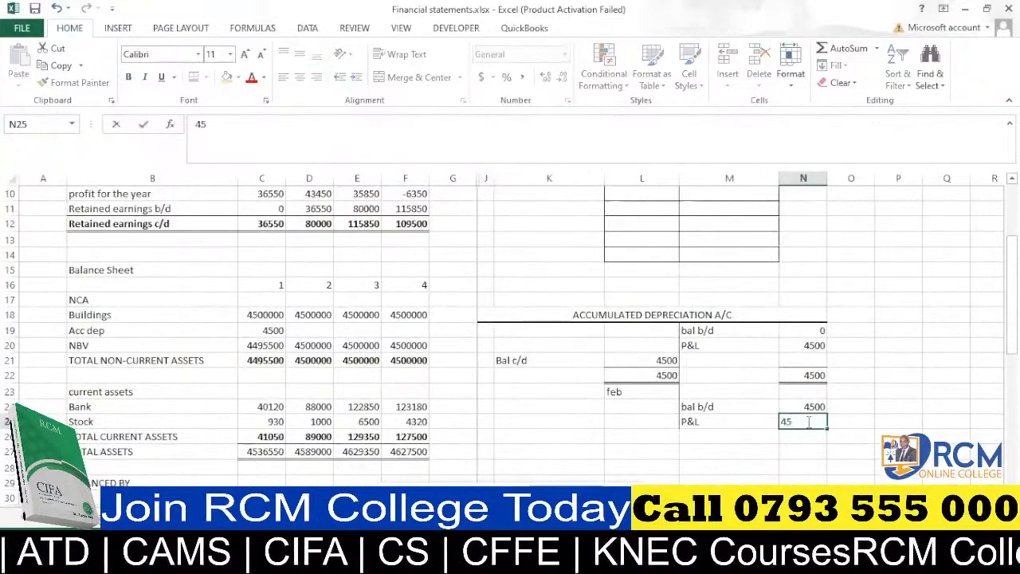
pyautogui.write('00')
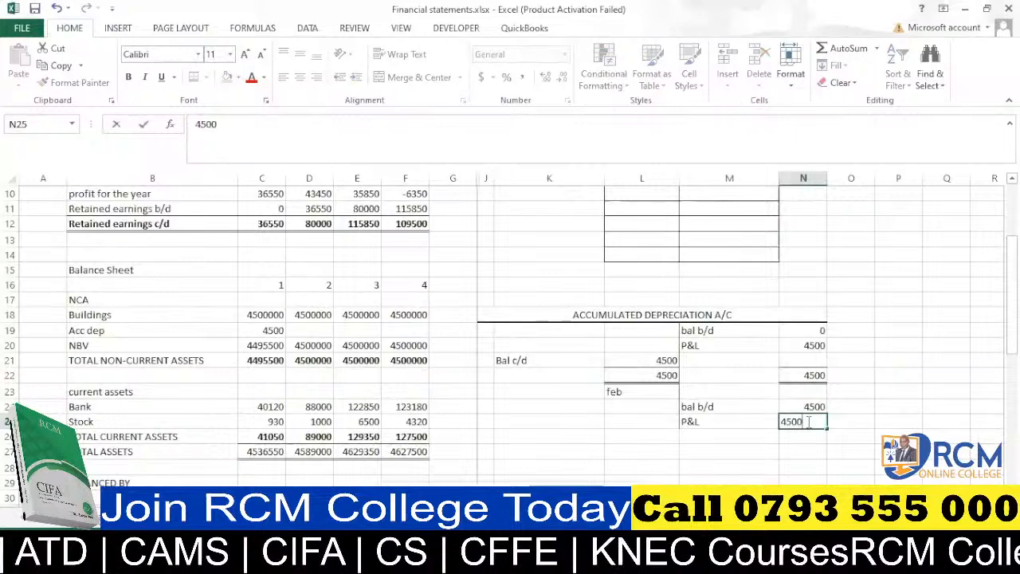
pyautogui.press('Return')
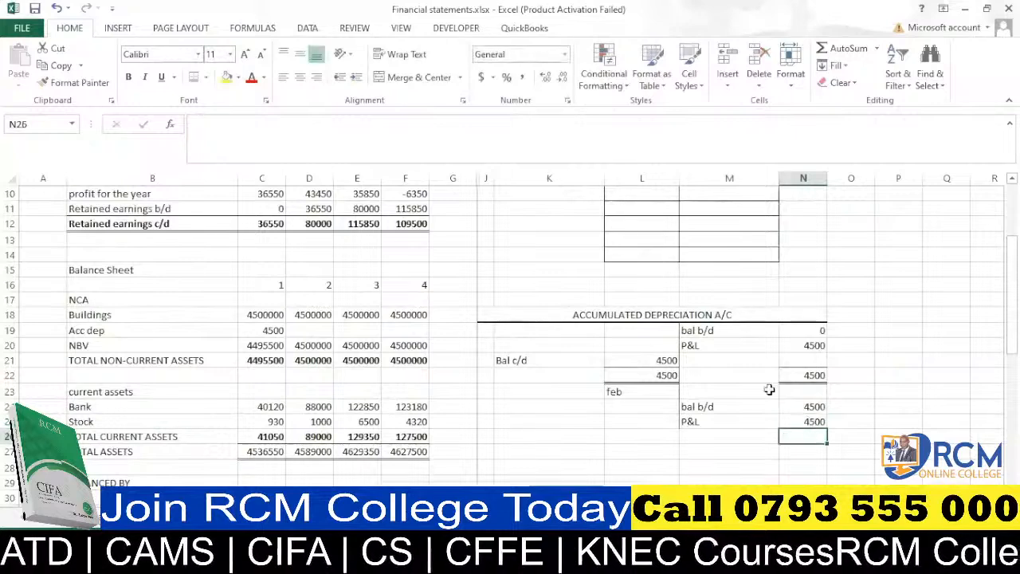
# Apply bottom borders to the February total cells N26 and L26.
pyautogui.click(193, 80)
pyautogui.click(654, 435)
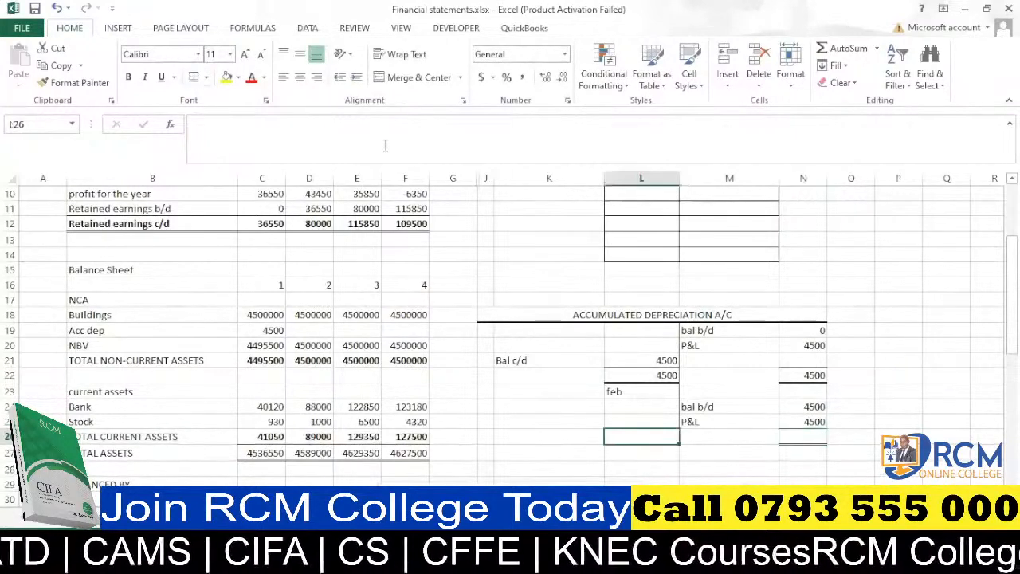
pyautogui.click(191, 80)
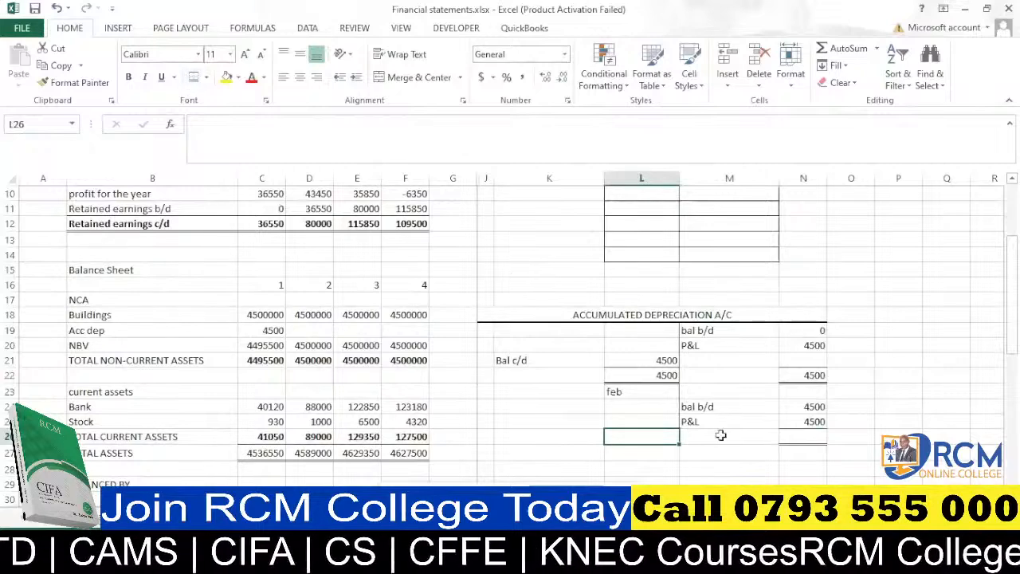
pyautogui.click(724, 467)
# Total the February credit side in N26 with AutoSum.
pyautogui.click(803, 435)
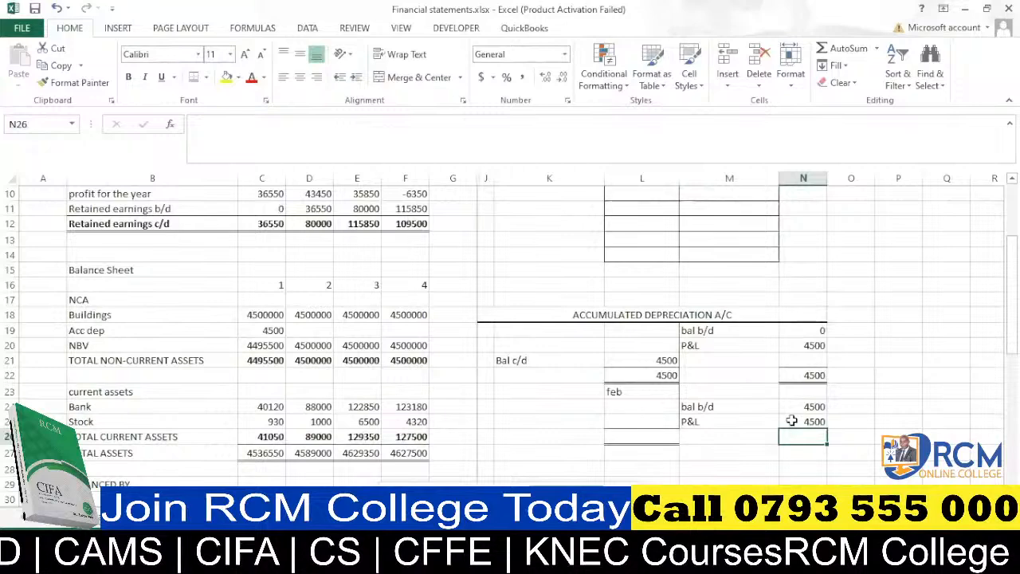
pyautogui.hotkey('alt', '=')
pyautogui.press('Return')
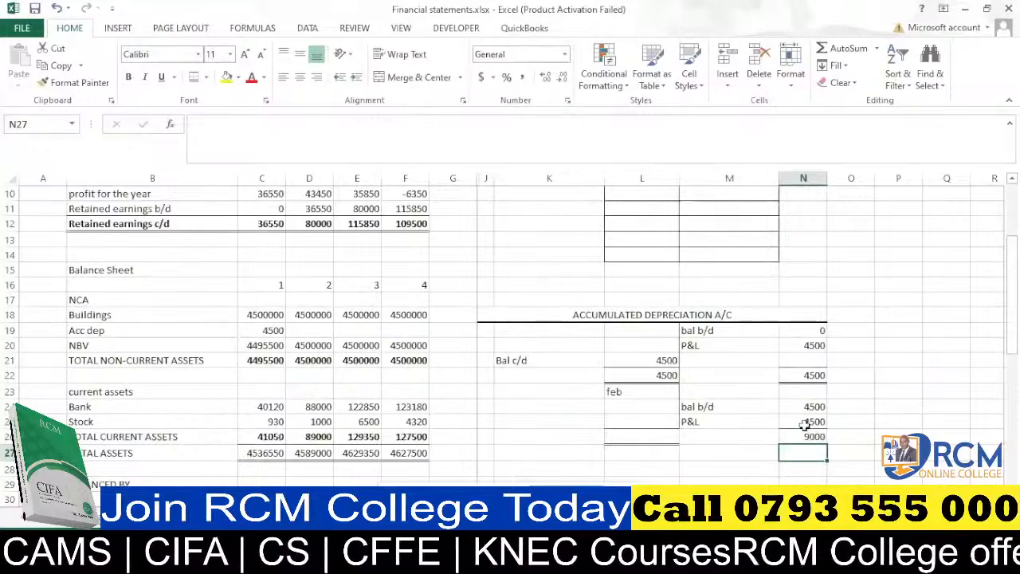
# Copy the Bal c/d label and formula from K21:L21 into K25:L25.
pyautogui.click(594, 422)
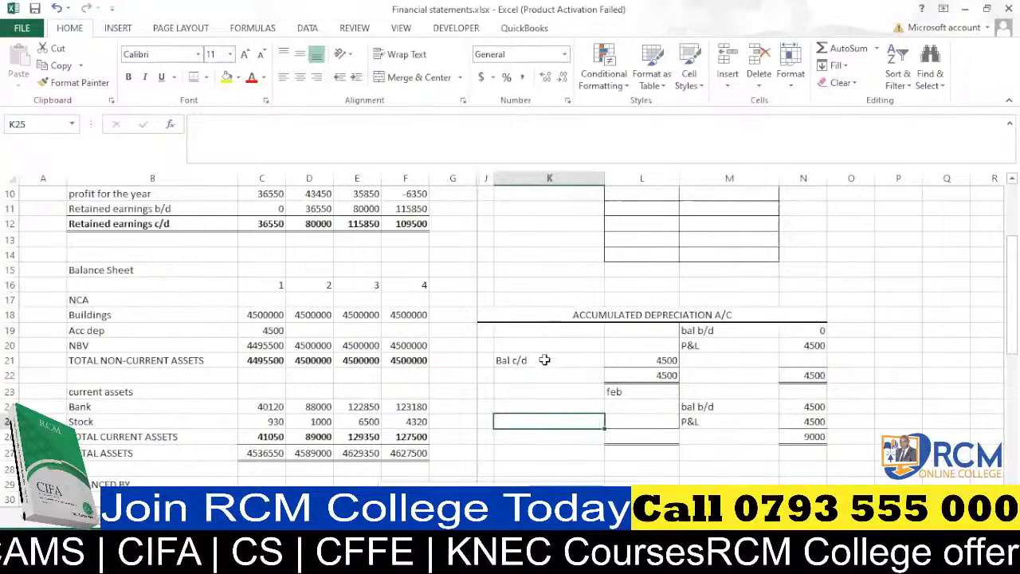
pyautogui.moveTo(544, 360); pyautogui.dragTo(625, 360)
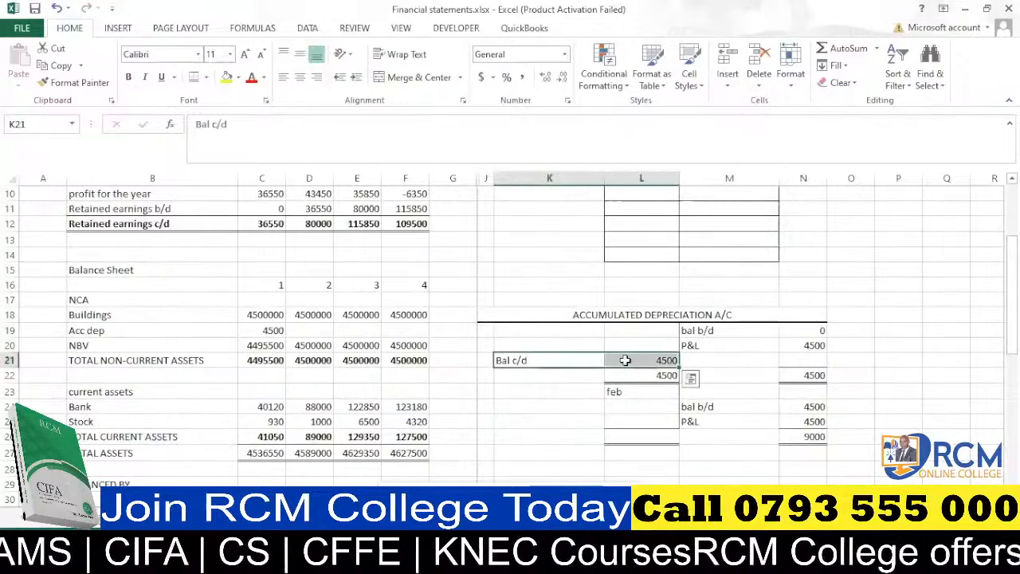
pyautogui.hotkey('ctrl', 'c')
pyautogui.click(542, 419)
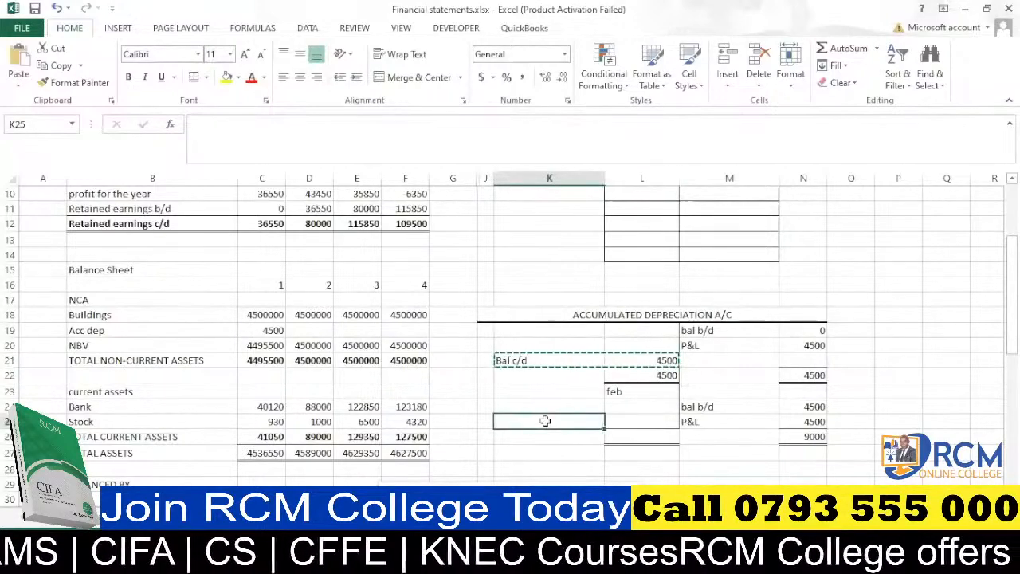
pyautogui.hotkey('ctrl', 'v')
# Link the February debit total in L26 to the credit total with the formula =N26.
pyautogui.click(655, 436)
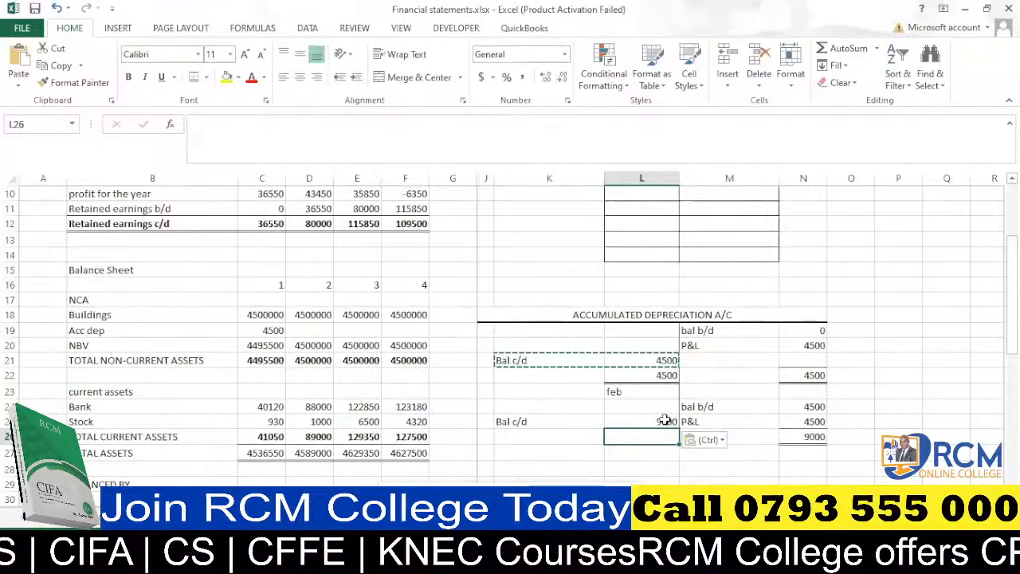
pyautogui.write('=')
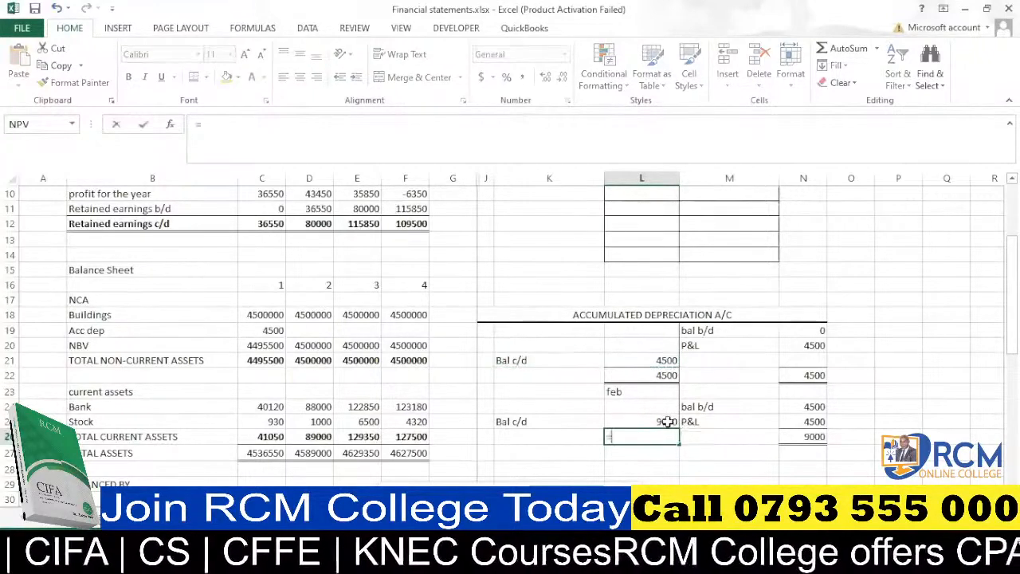
pyautogui.click(807, 436)
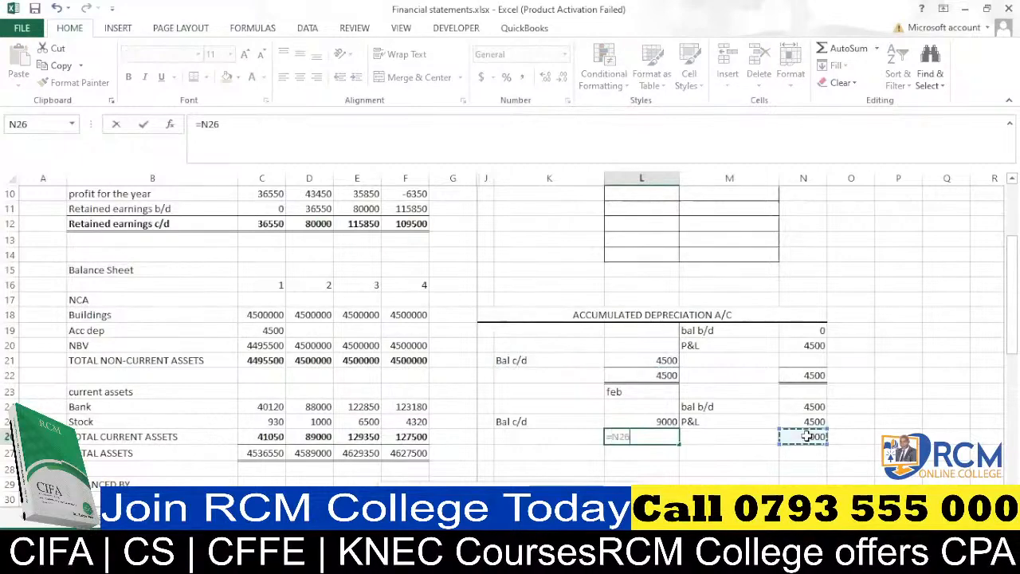
pyautogui.press('Return')
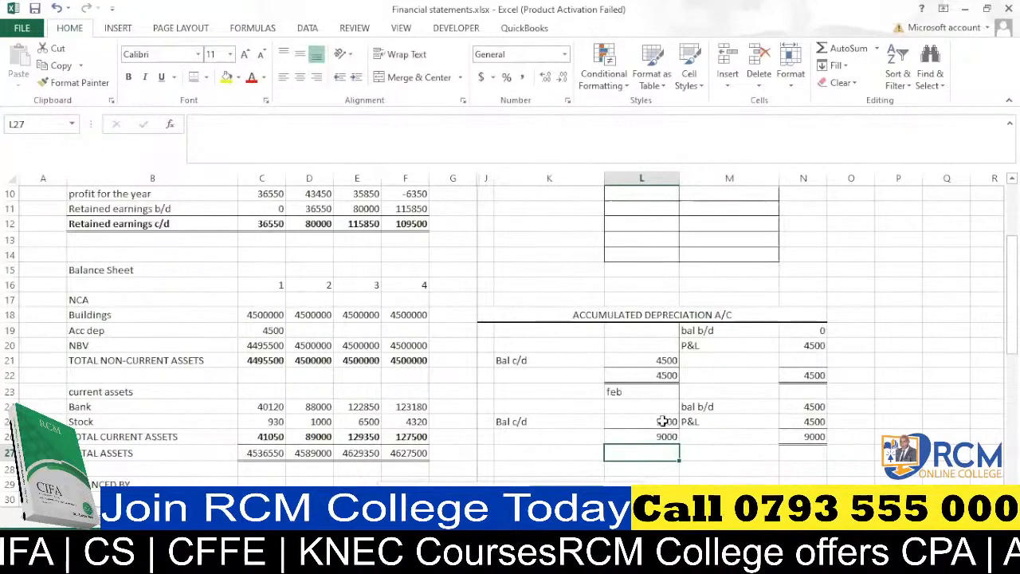
pyautogui.scroll(-1, 662, 421)
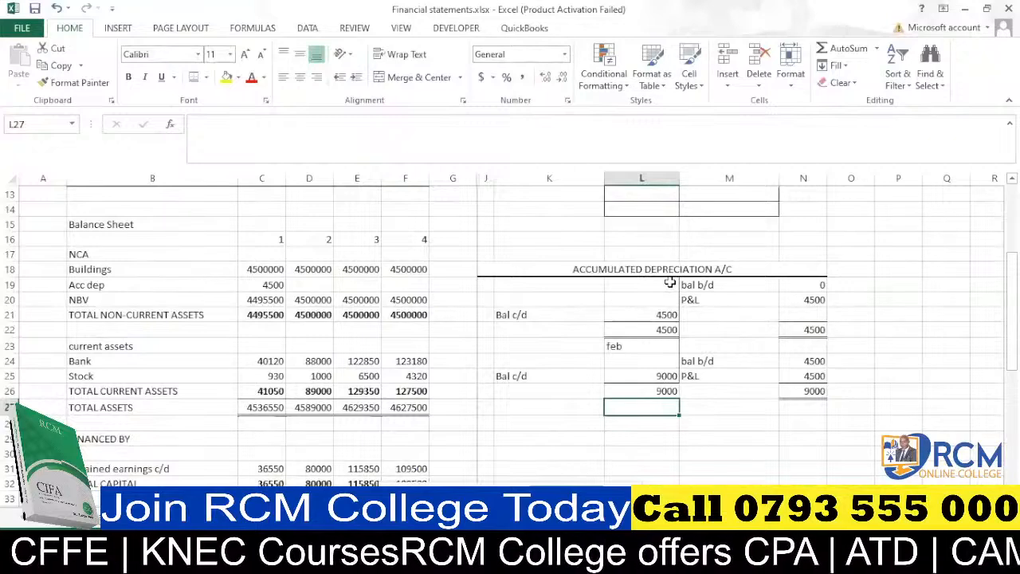
# Enter the formula =C19+D5 in D19 for period 2 Acc dep and fill it across to F19.
pyautogui.scroll(1, 317, 333)
pyautogui.click(315, 332)
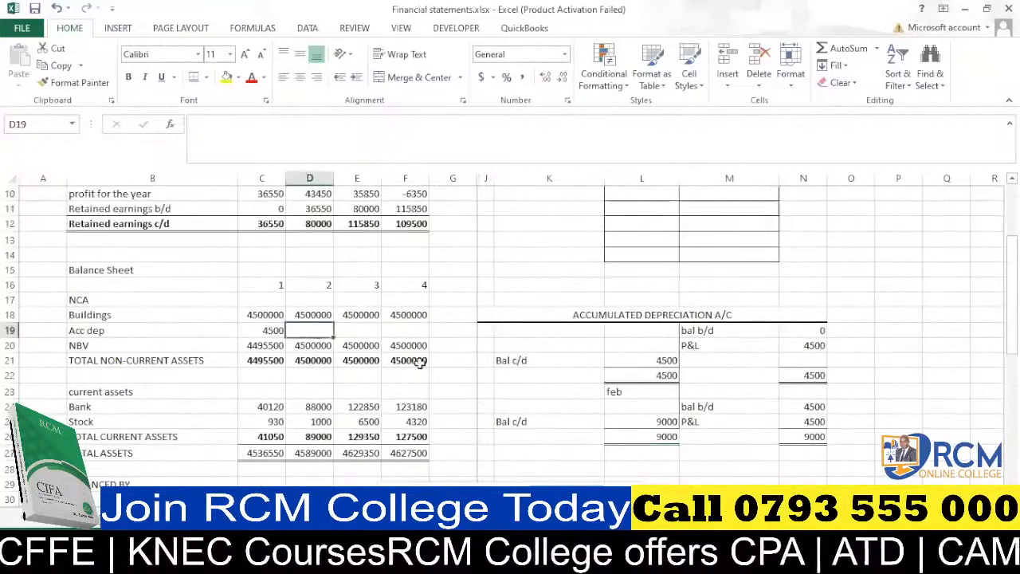
pyautogui.write('=')
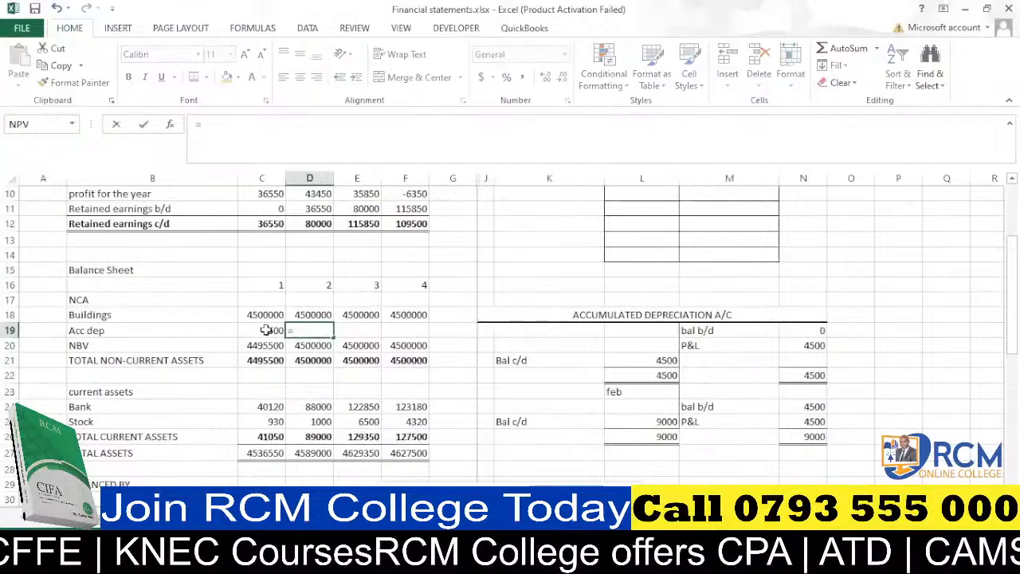
pyautogui.click(268, 330)
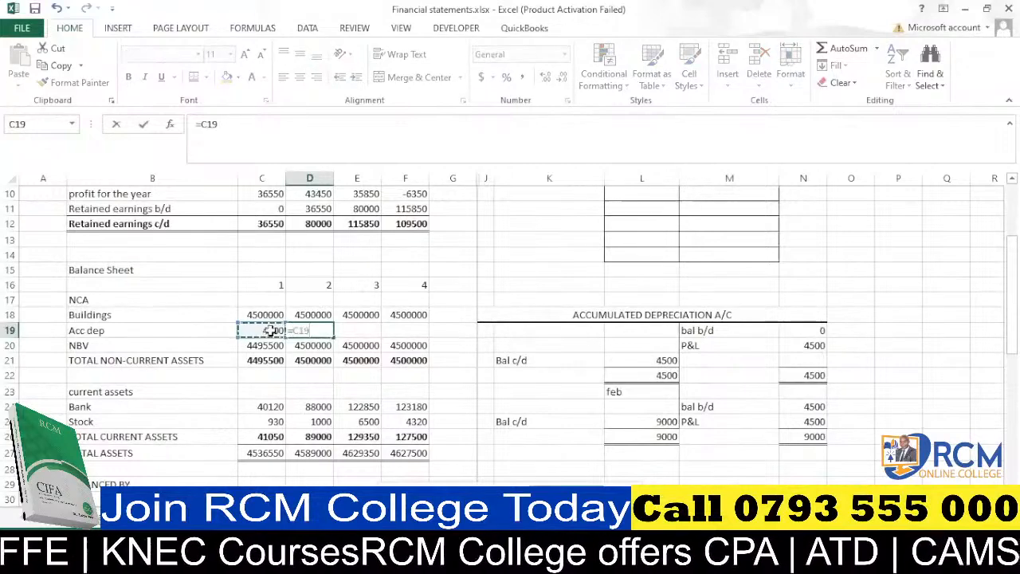
pyautogui.write('+')
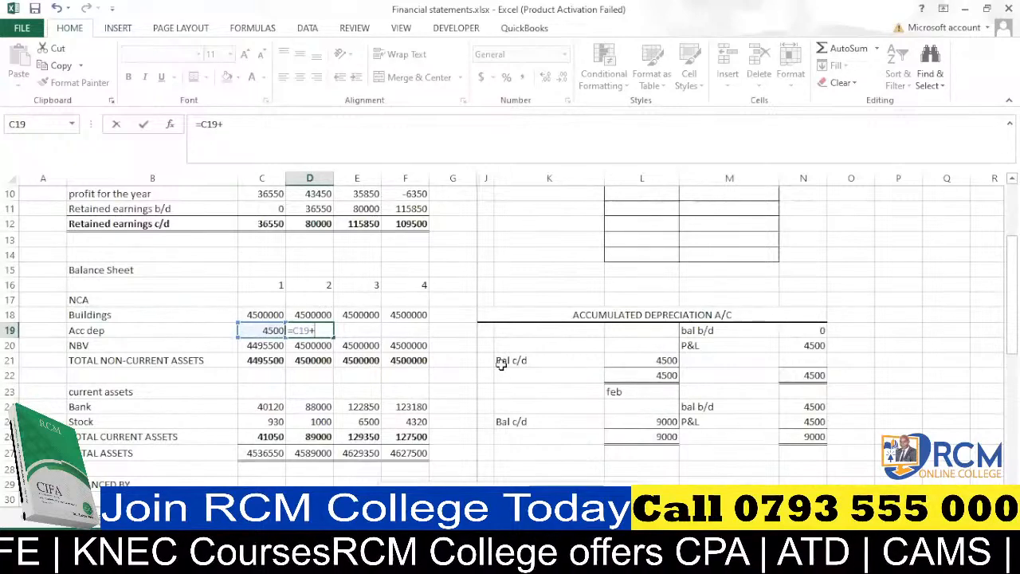
pyautogui.scroll(2, 314, 205)
pyautogui.click(315, 208)
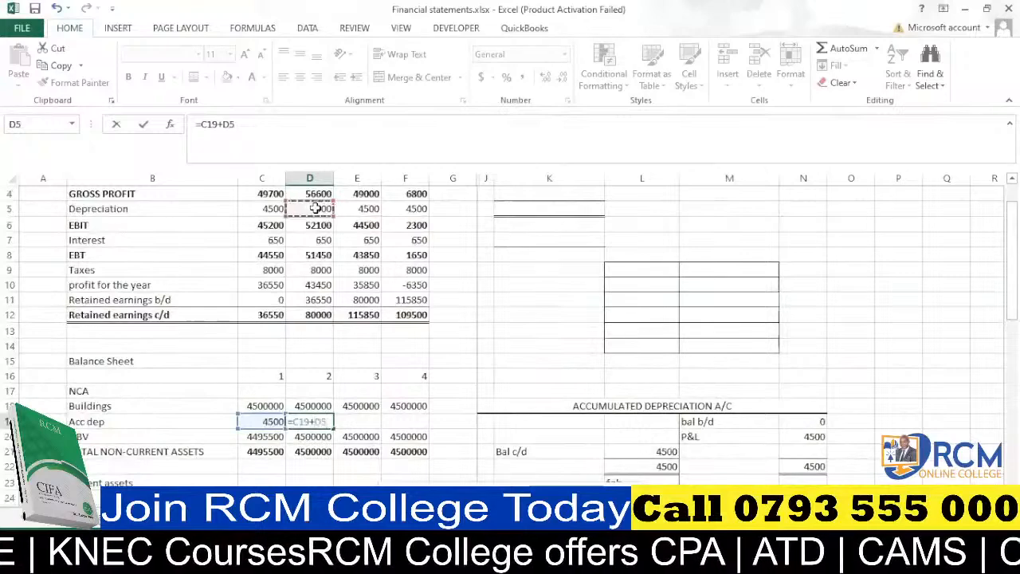
pyautogui.press('Return')
pyautogui.scroll(-2, 324, 235)
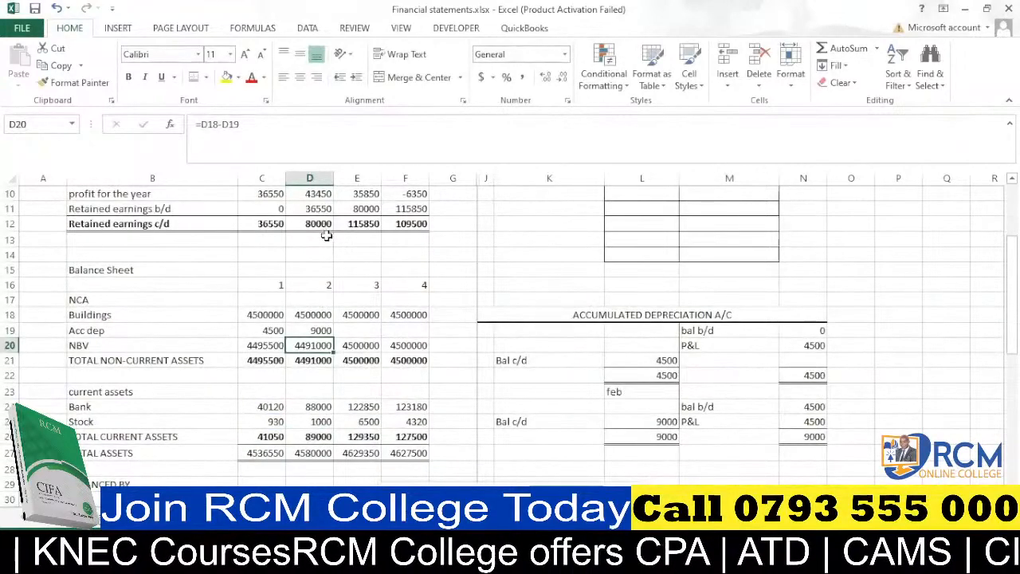
pyautogui.click(319, 330)
pyautogui.moveTo(333, 337); pyautogui.dragTo(412, 339)
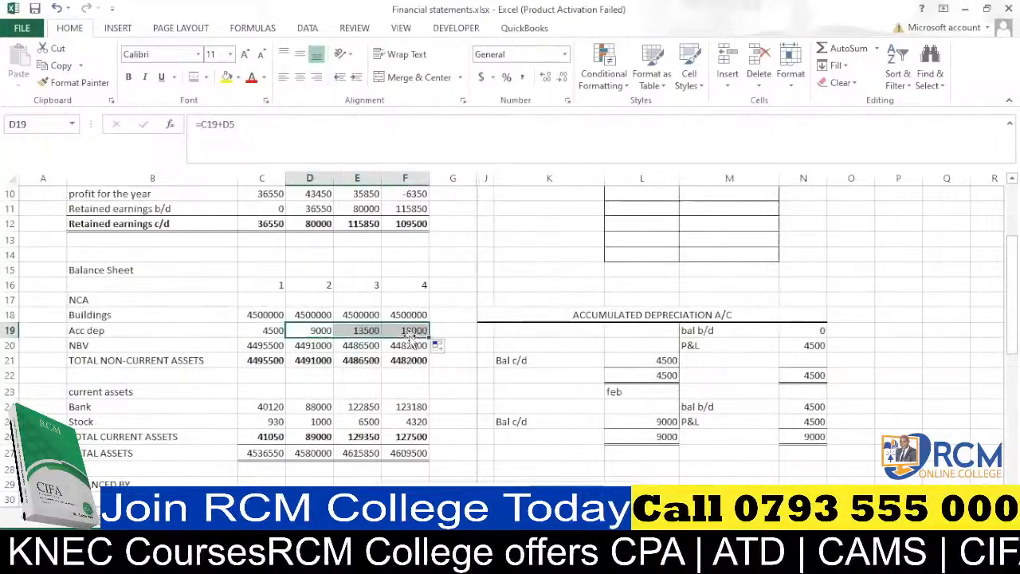
# Label the March section of the T-account 'mar' in L27 and enter the 9000 balance b/d in N27.
pyautogui.scroll(-2, 677, 443)
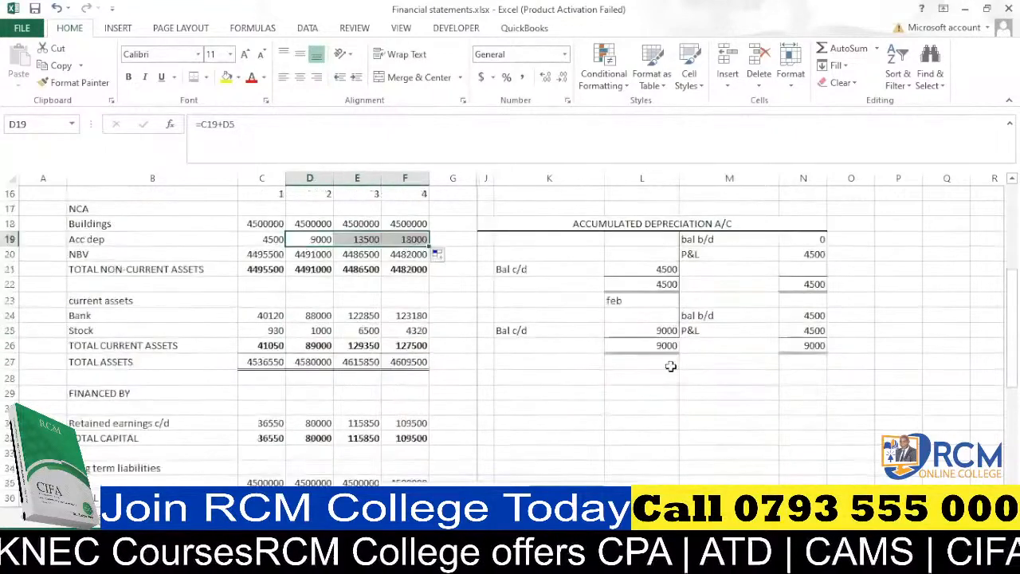
pyautogui.click(671, 367)
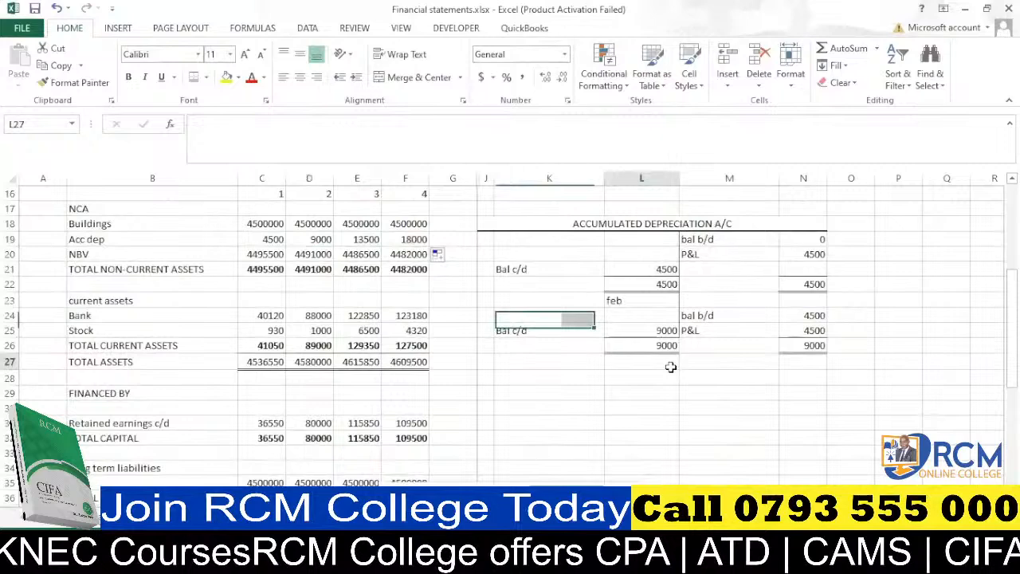
pyautogui.write('mar')
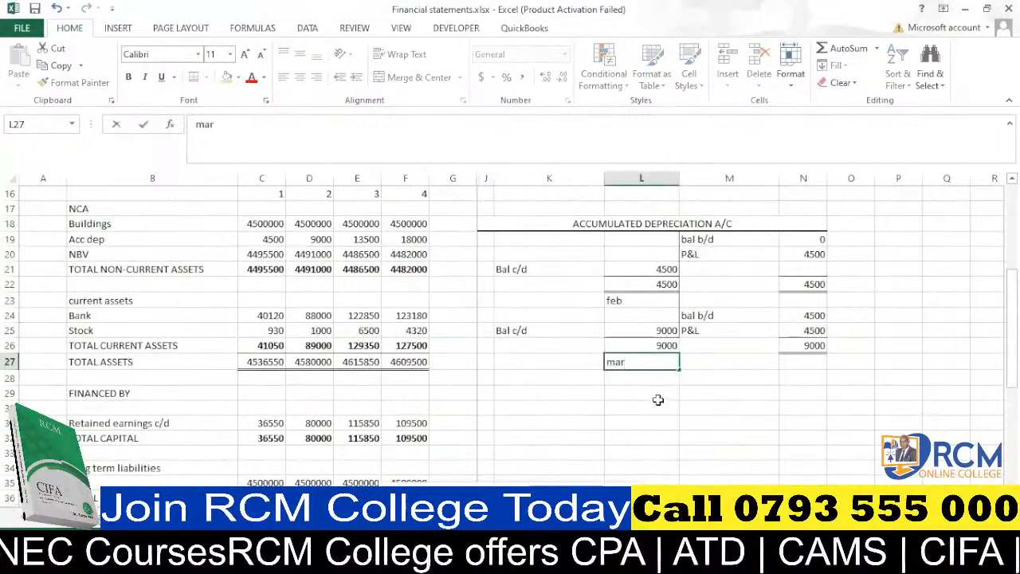
pyautogui.click(659, 399)
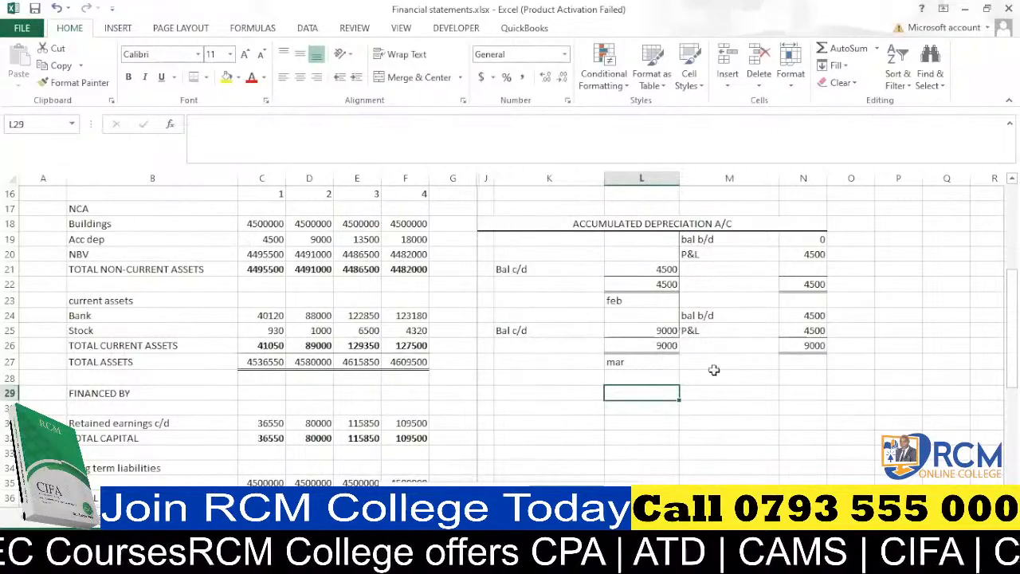
pyautogui.click(800, 364)
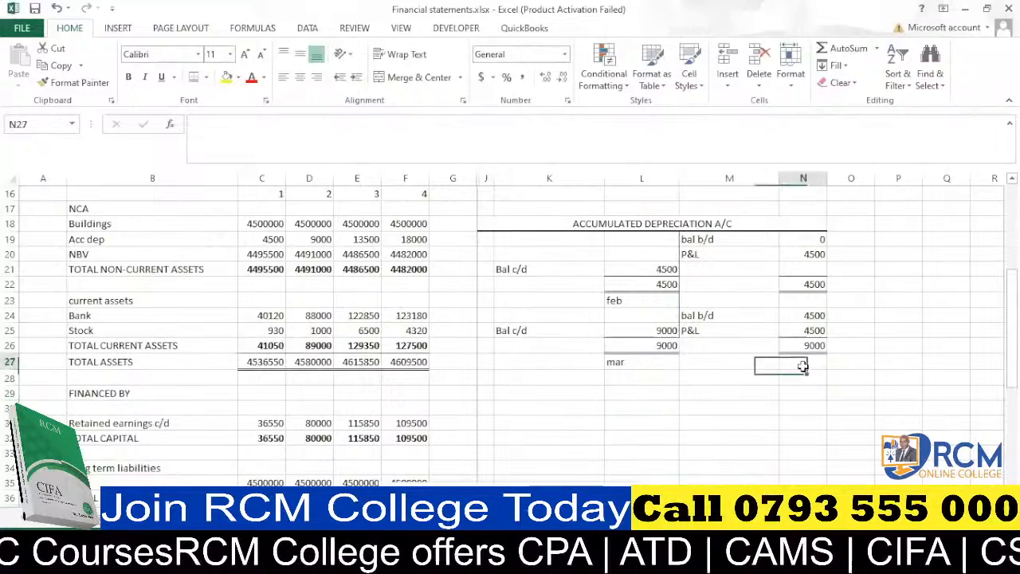
pyautogui.write('9000')
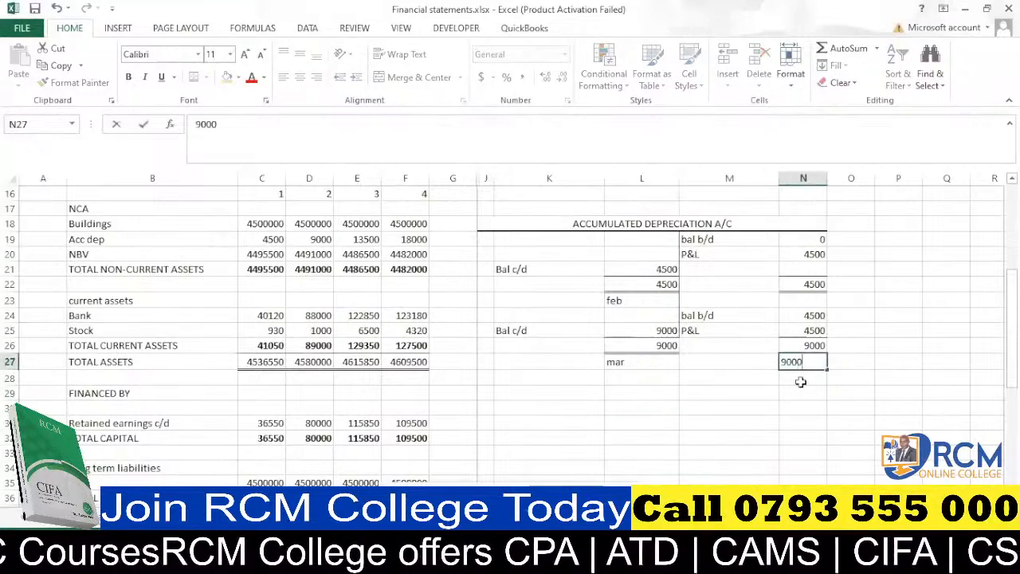
pyautogui.click(800, 382)
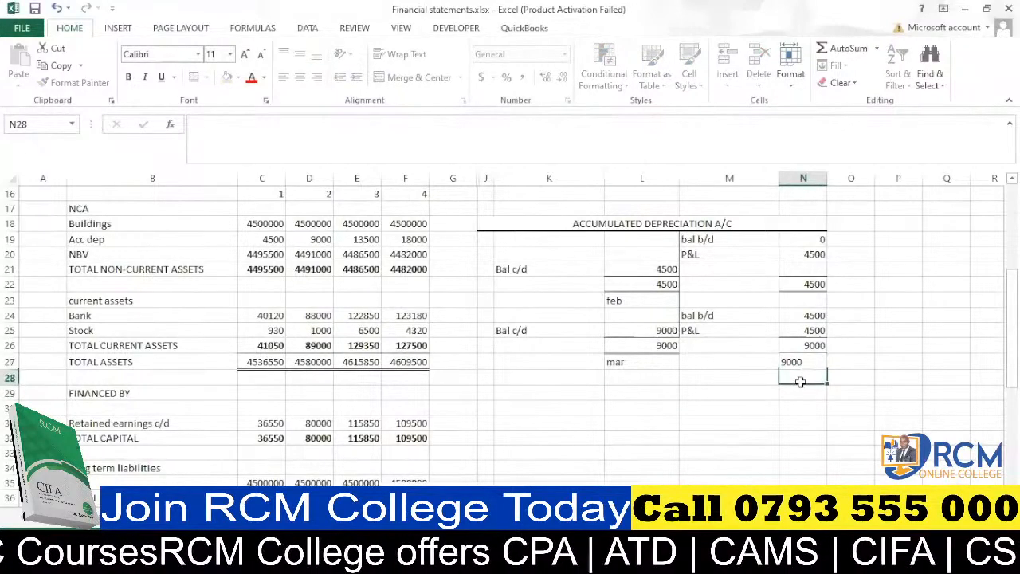
# Copy the P&L label and amount from M20:N20 into M28:N28 for March.
pyautogui.moveTo(688, 255); pyautogui.dragTo(800, 255)
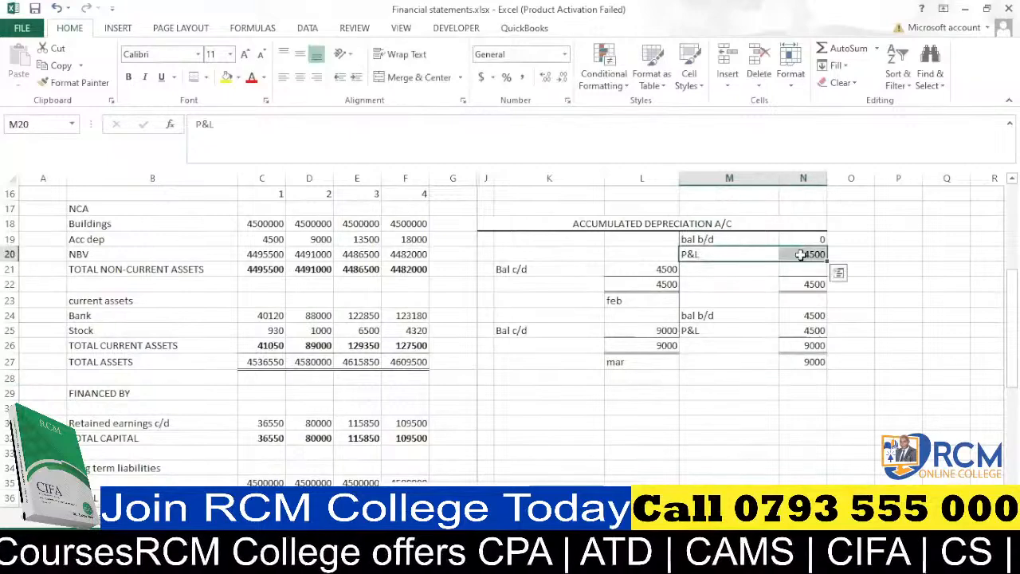
pyautogui.hotkey('ctrl', 'c')
pyautogui.moveTo(753, 378); pyautogui.dragTo(805, 378)
pyautogui.hotkey('ctrl', 'v')
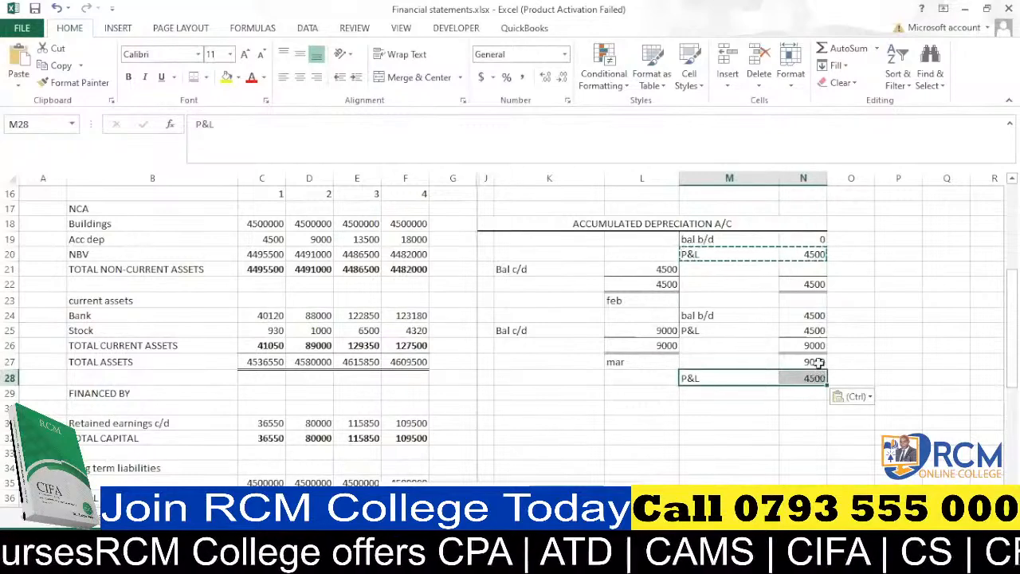
pyautogui.click(817, 363)
# Total the March credit side in N29 with AutoSum.
pyautogui.click(812, 390)
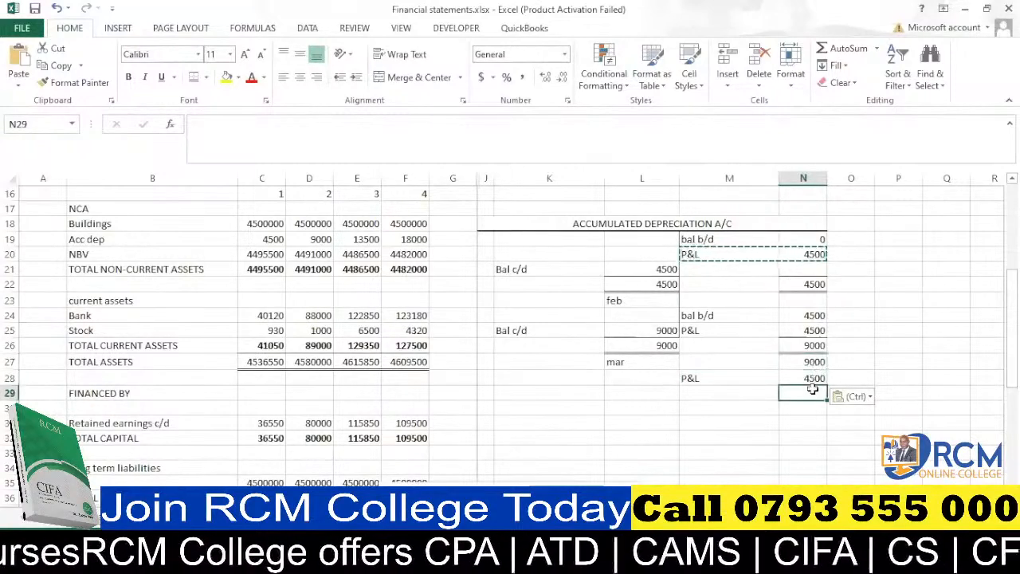
pyautogui.hotkey('alt', '=')
pyautogui.press('Return')
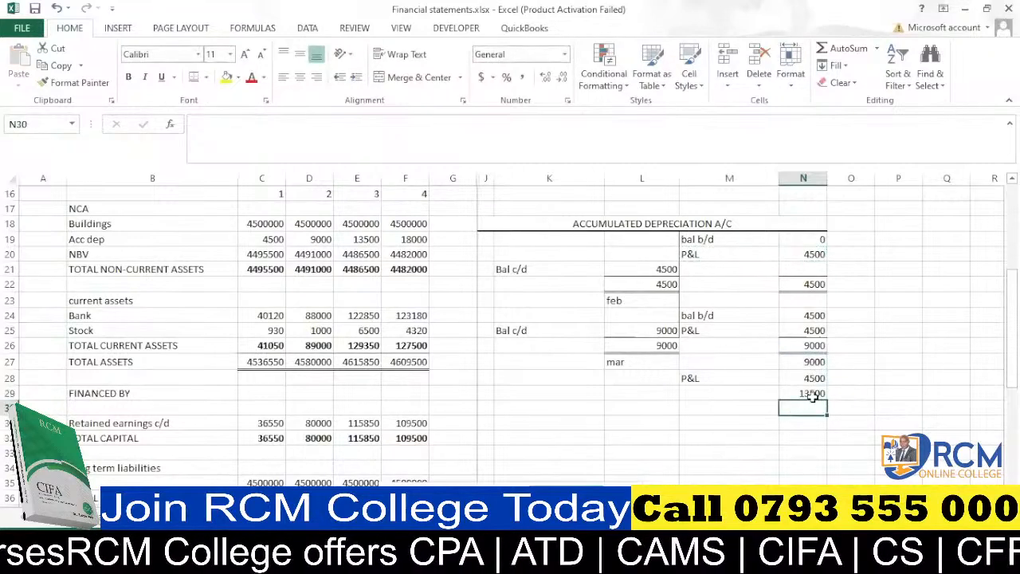
# Clear and delete the entire accumulated depreciation T-account in J18:N29.
pyautogui.click(365, 239)
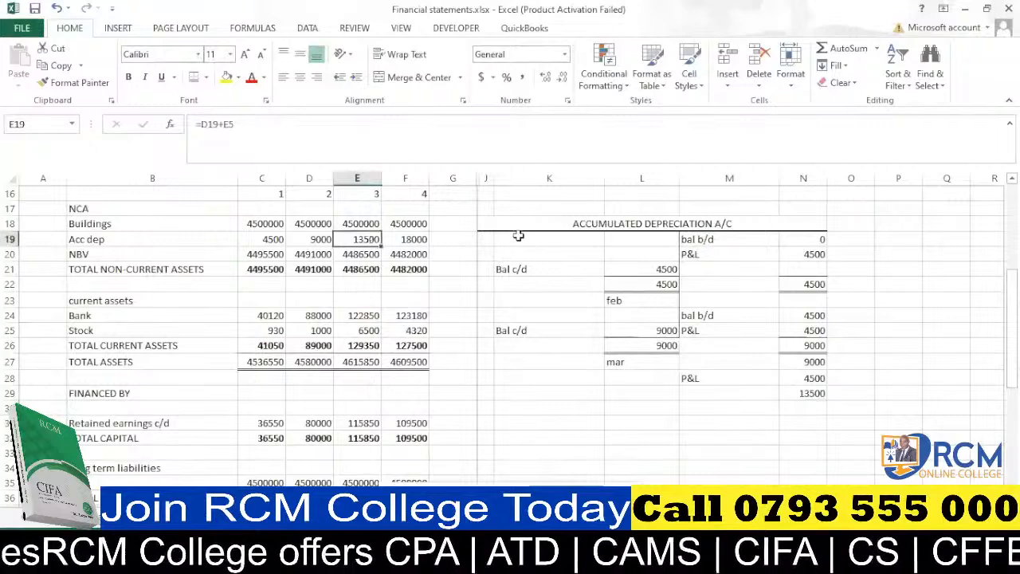
pyautogui.moveTo(519, 219); pyautogui.dragTo(761, 389)
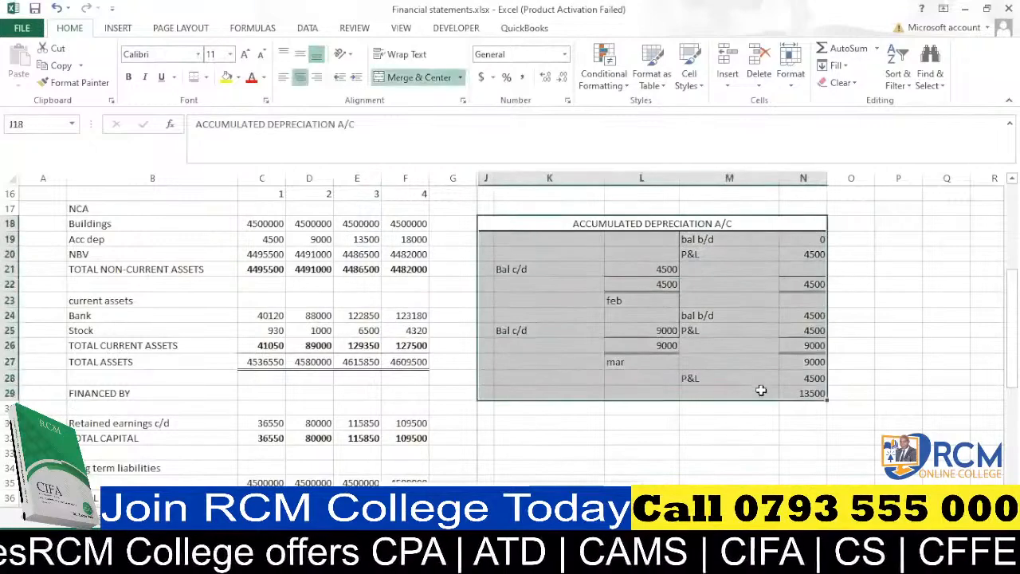
pyautogui.press('Delete')
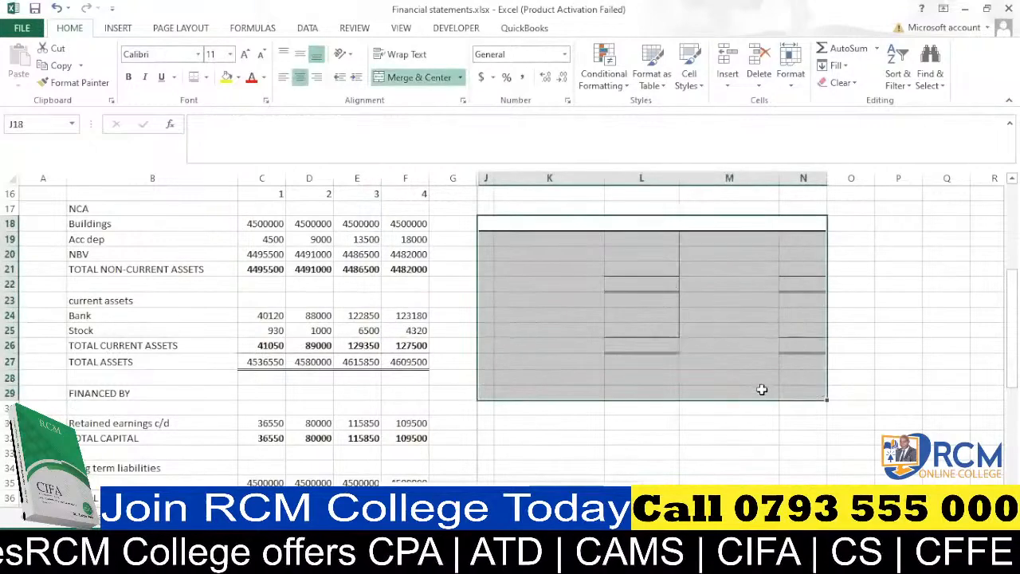
pyautogui.click(758, 60)
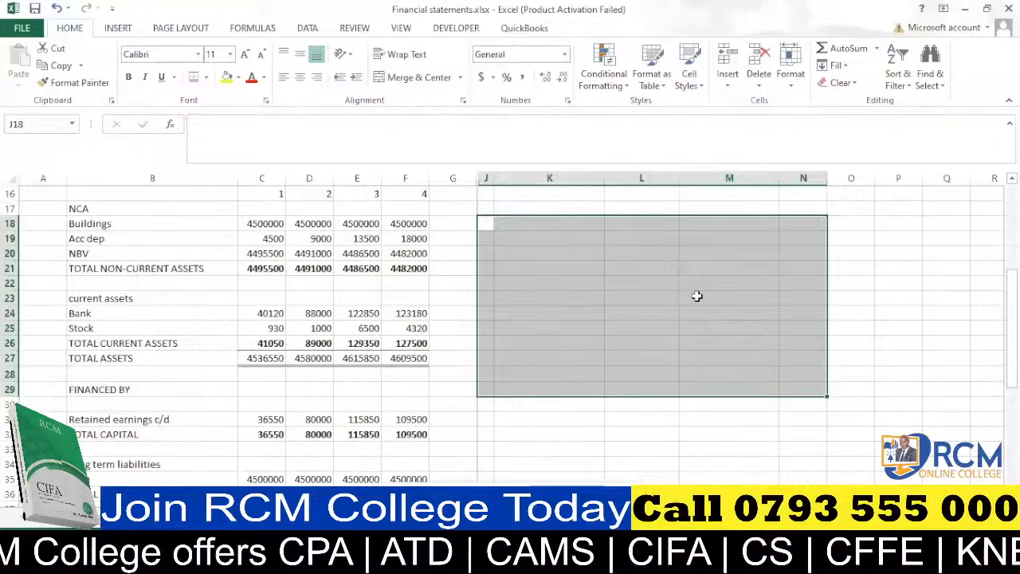
# Delete the leftover bordered working cells in K4:M14.
pyautogui.click(887, 393)
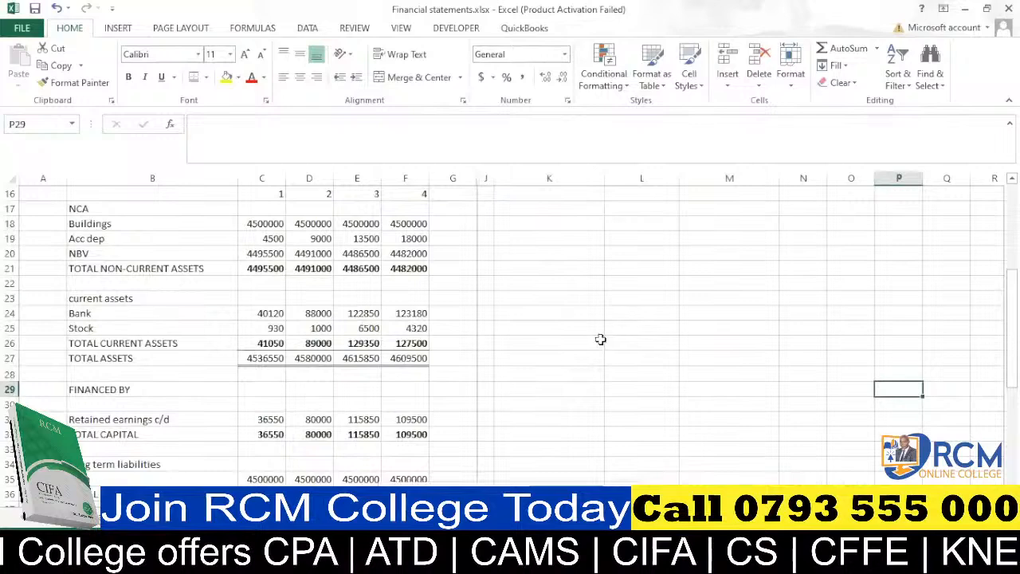
pyautogui.scroll(5, 590, 346)
pyautogui.click(562, 241)
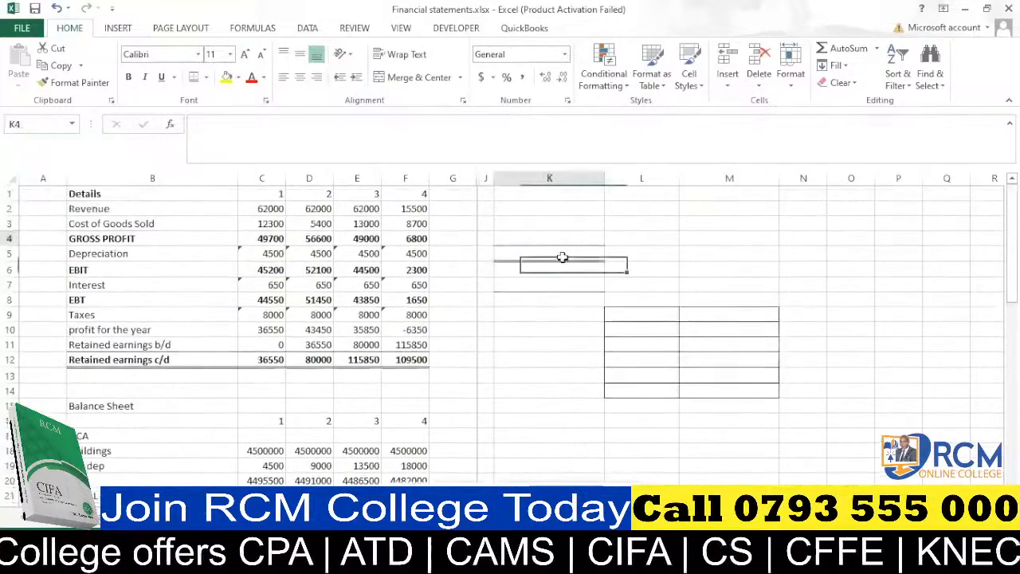
pyautogui.moveTo(562, 257); pyautogui.dragTo(739, 412)
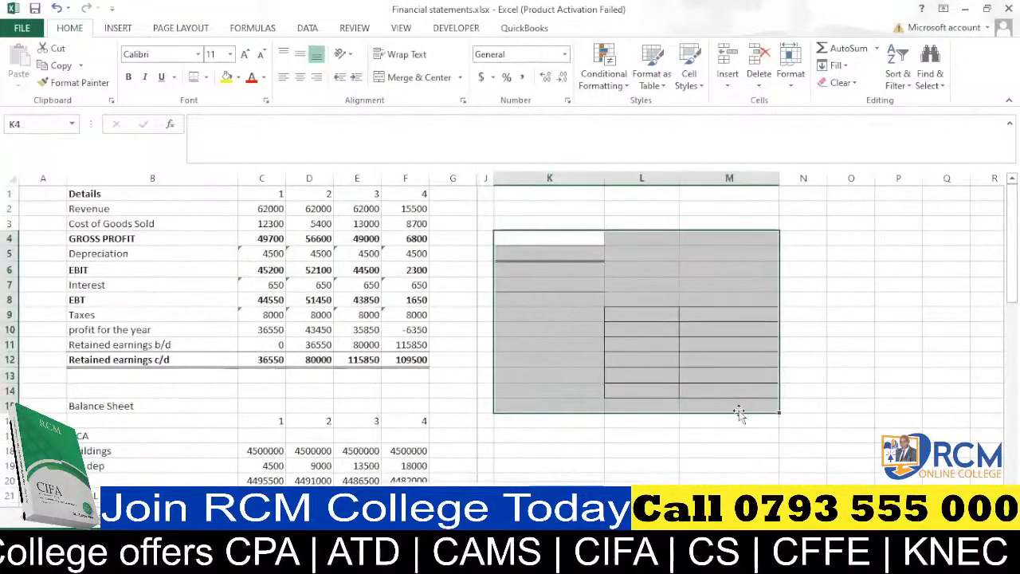
pyautogui.click(759, 53)
pyautogui.click(684, 375)
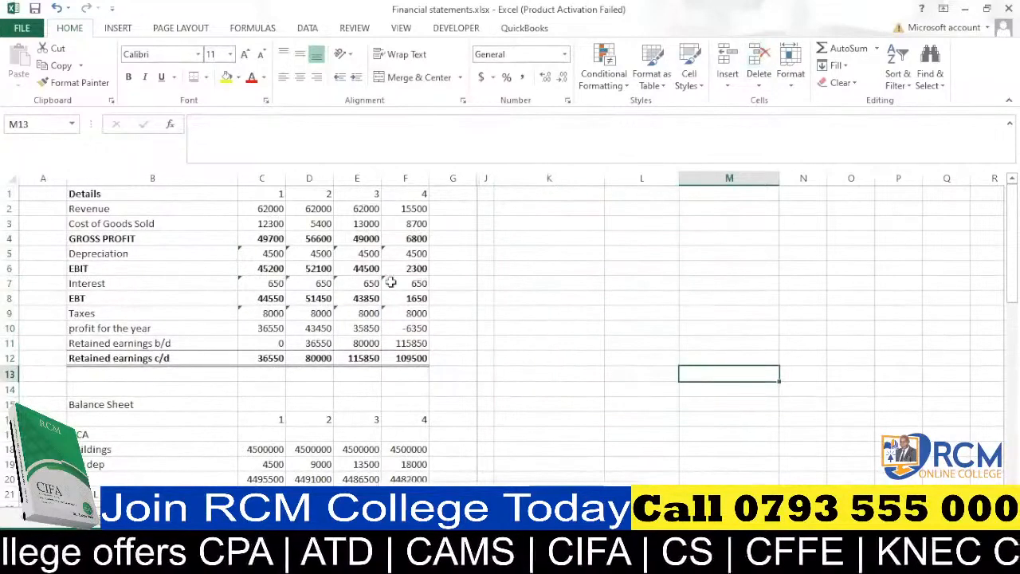
# Scroll through the finished income statement and balance sheet to review them.
pyautogui.scroll(-15, 244, 281)
pyautogui.scroll(3, 244, 282)
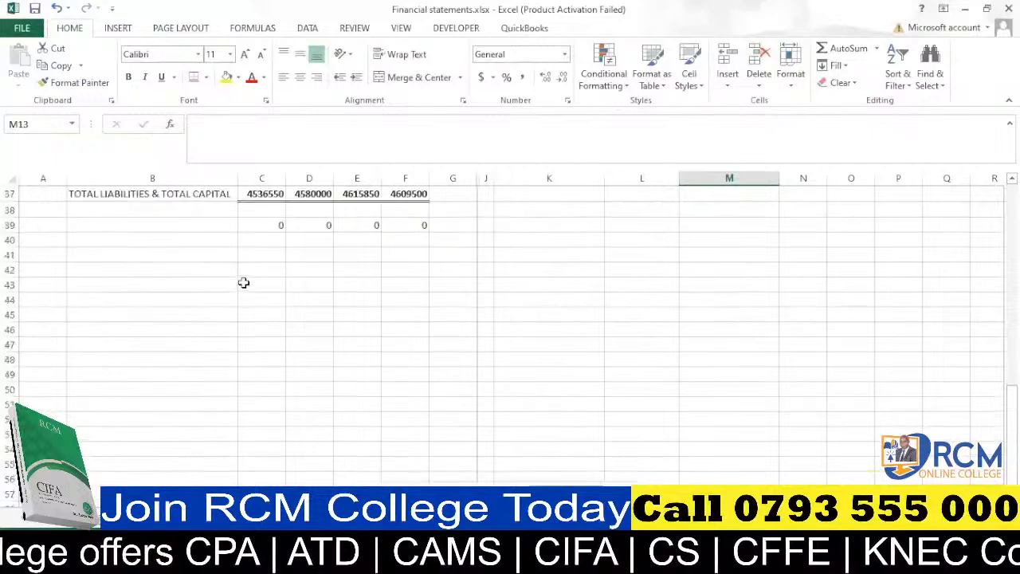
pyautogui.scroll(5, 244, 282)
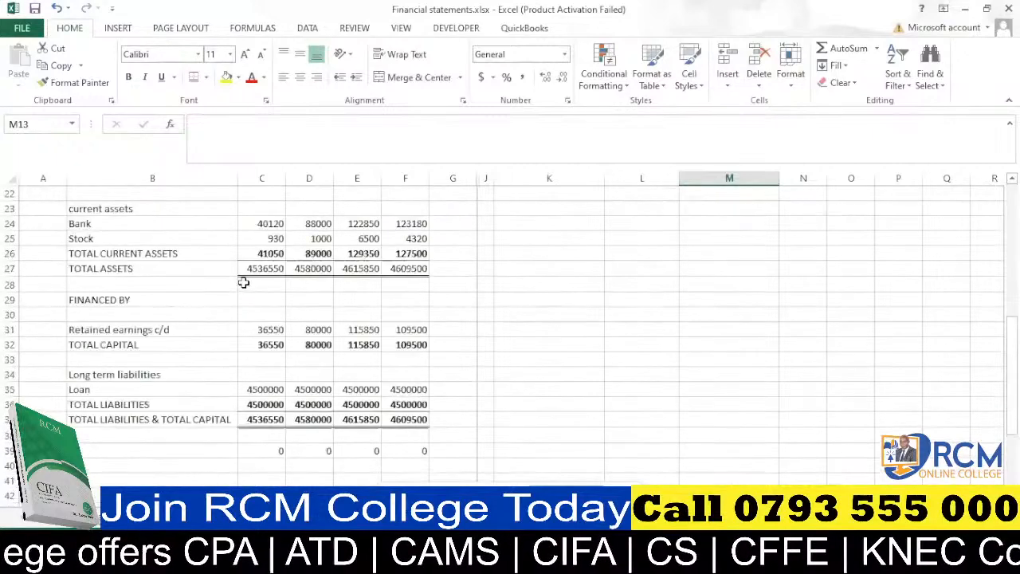
pyautogui.scroll(7, 244, 282)
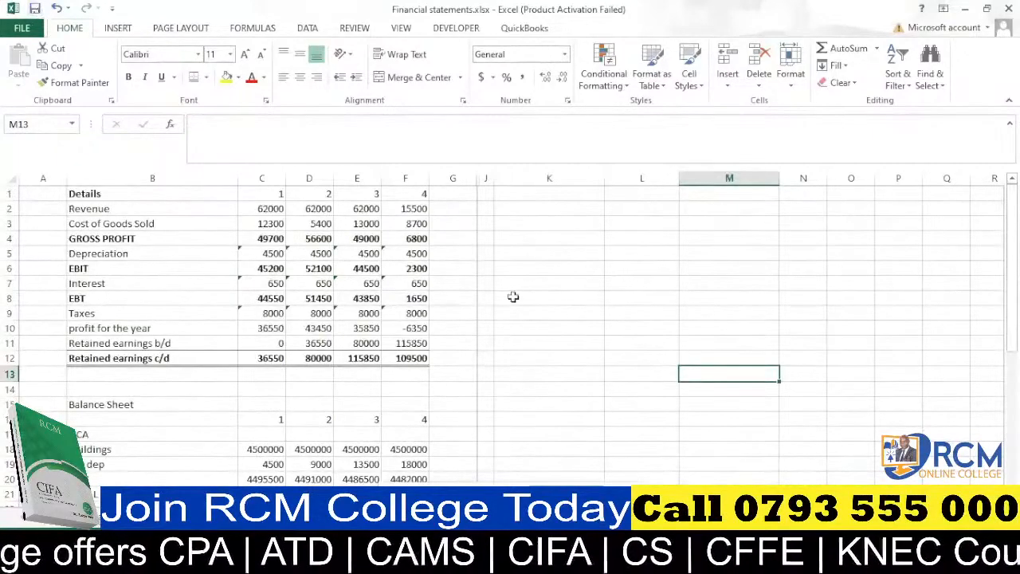
pyautogui.scroll(-3, 511, 291)
pyautogui.scroll(-10, 511, 292)
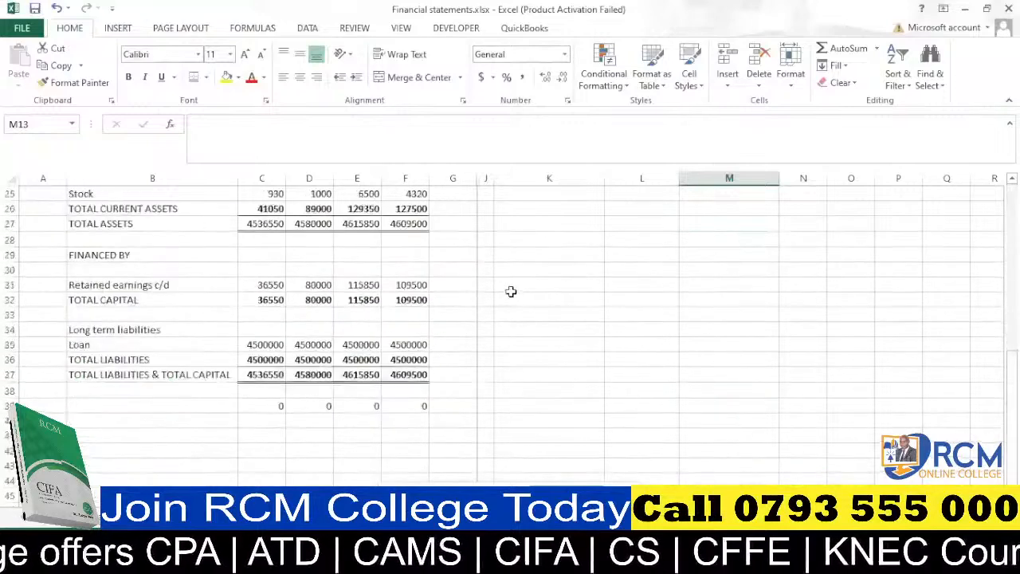
pyautogui.scroll(1, 501, 291)
pyautogui.scroll(9, 500, 290)
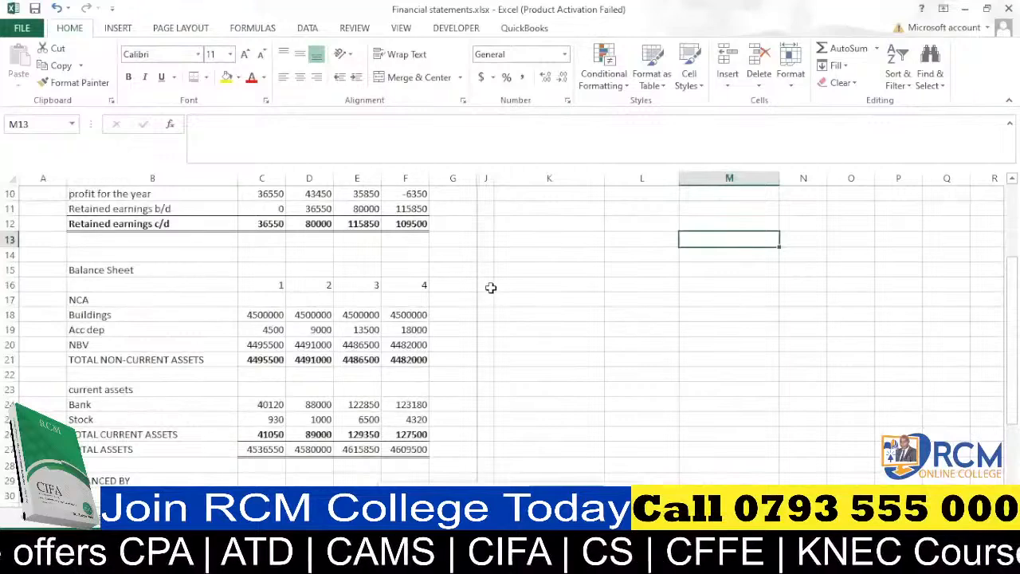
pyautogui.scroll(-2, 485, 288)
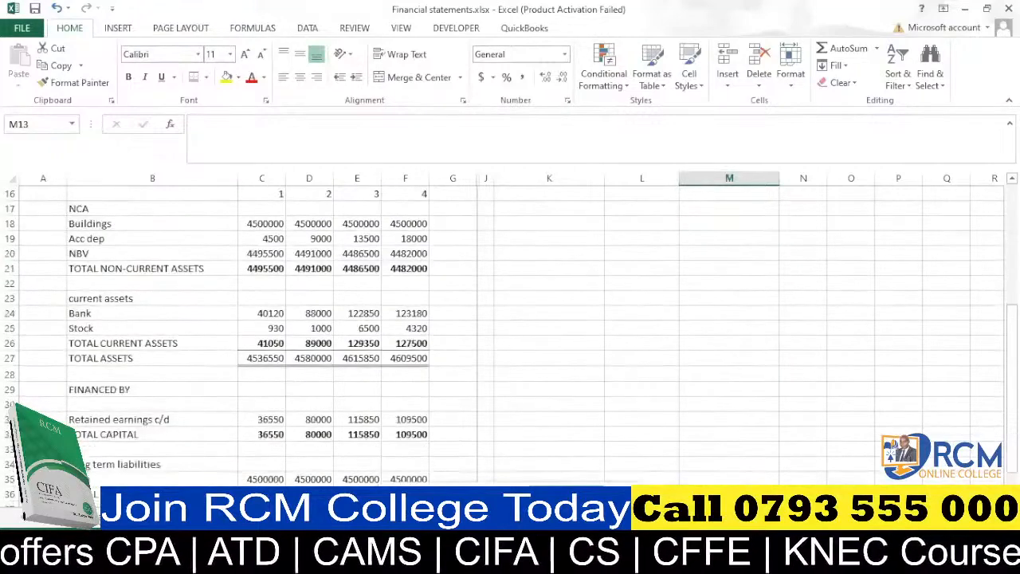
# Switch to a blank worksheet and enter the year 2018 in D5.
pyautogui.click(177, 518)
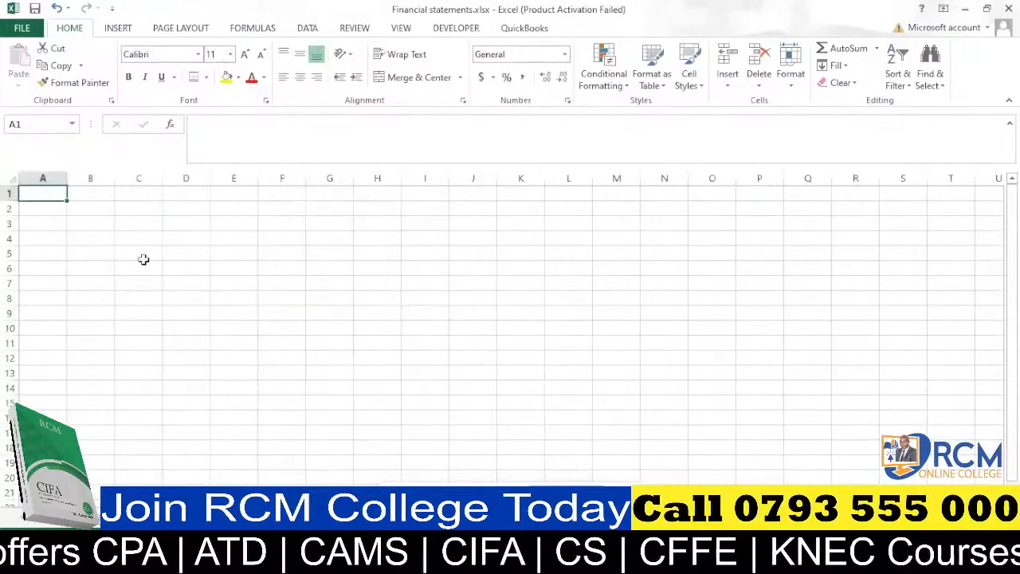
pyautogui.click(186, 251)
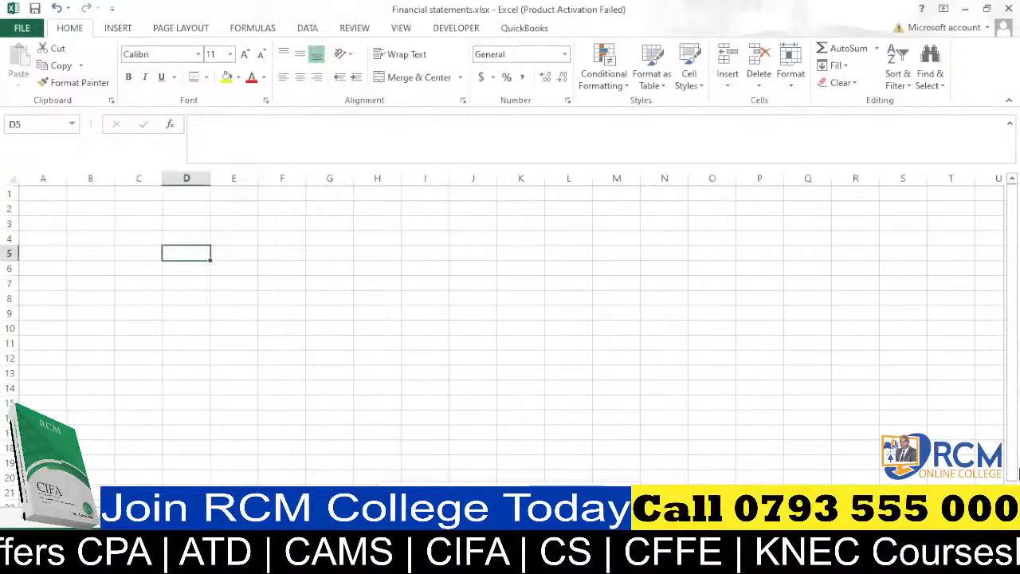
pyautogui.write('2018')
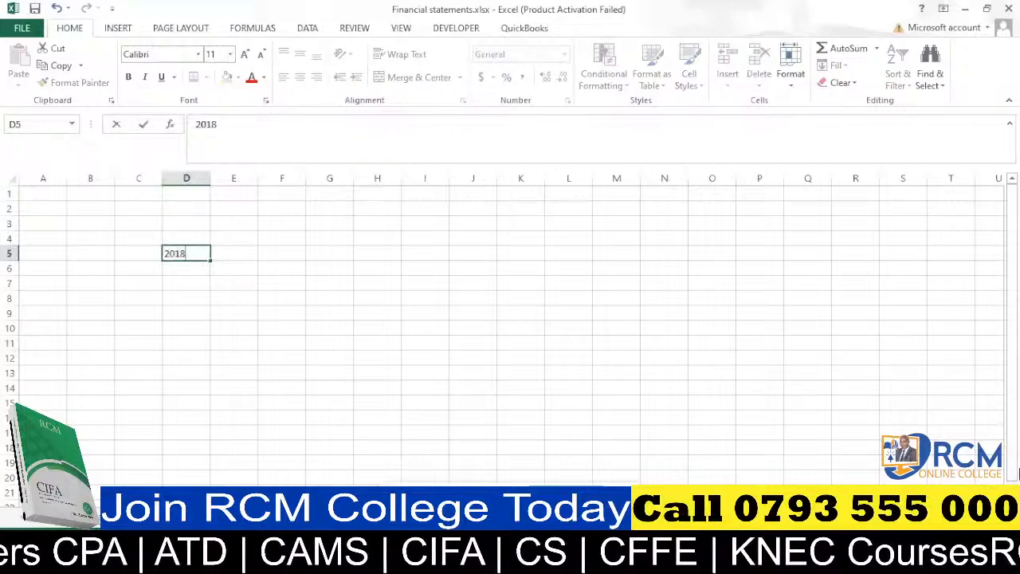
pyautogui.press('Return')
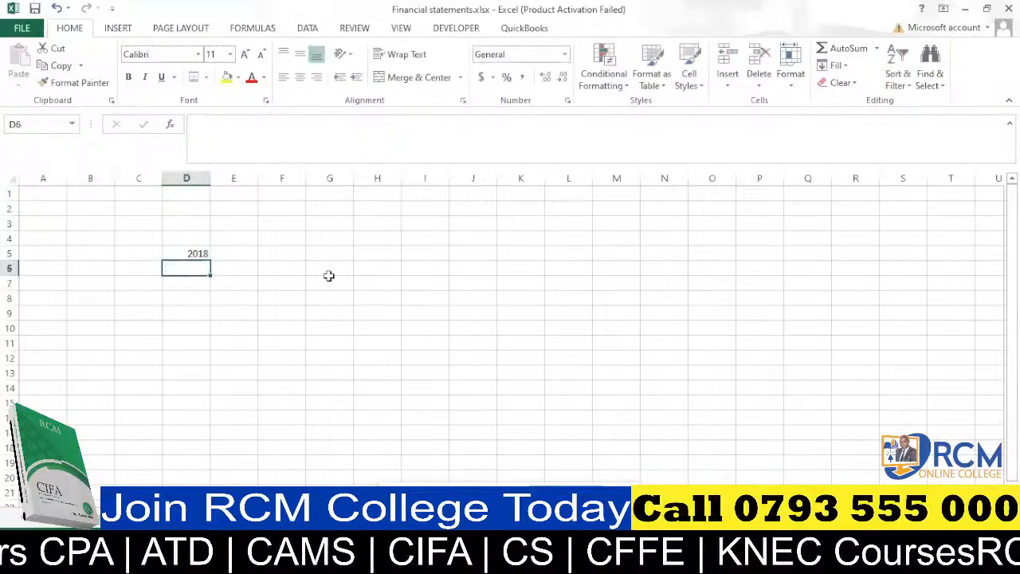
# Enter the column headings unit, students and fee in E4:G4 and widen the students column.
pyautogui.click(231, 250)
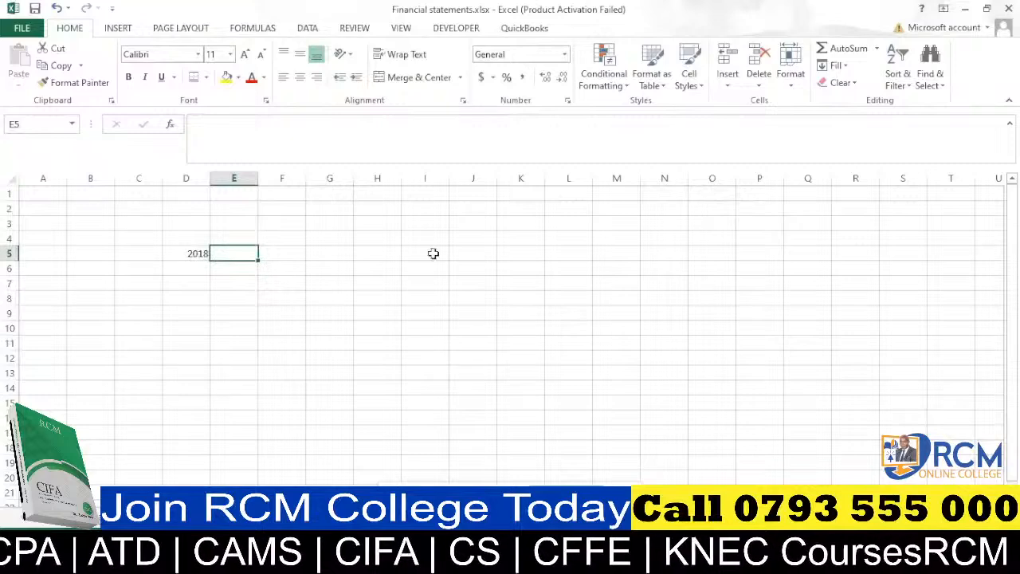
pyautogui.click(249, 238)
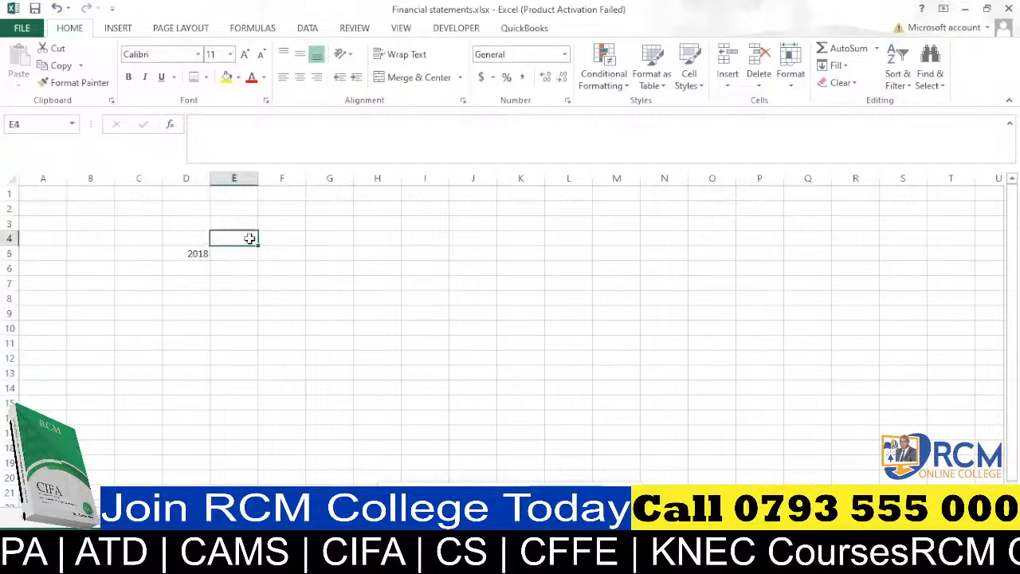
pyautogui.write('unit')
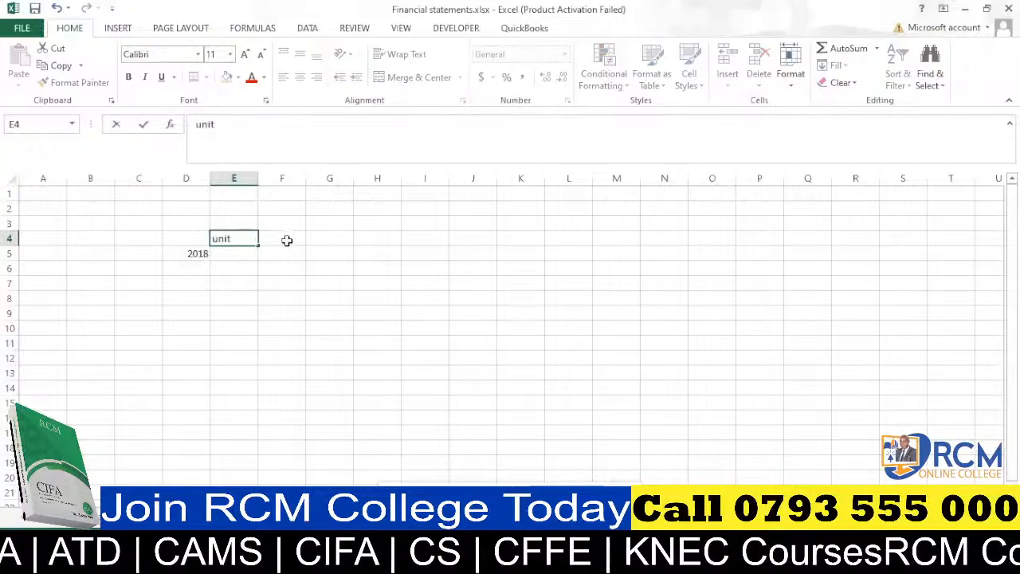
pyautogui.click(287, 239)
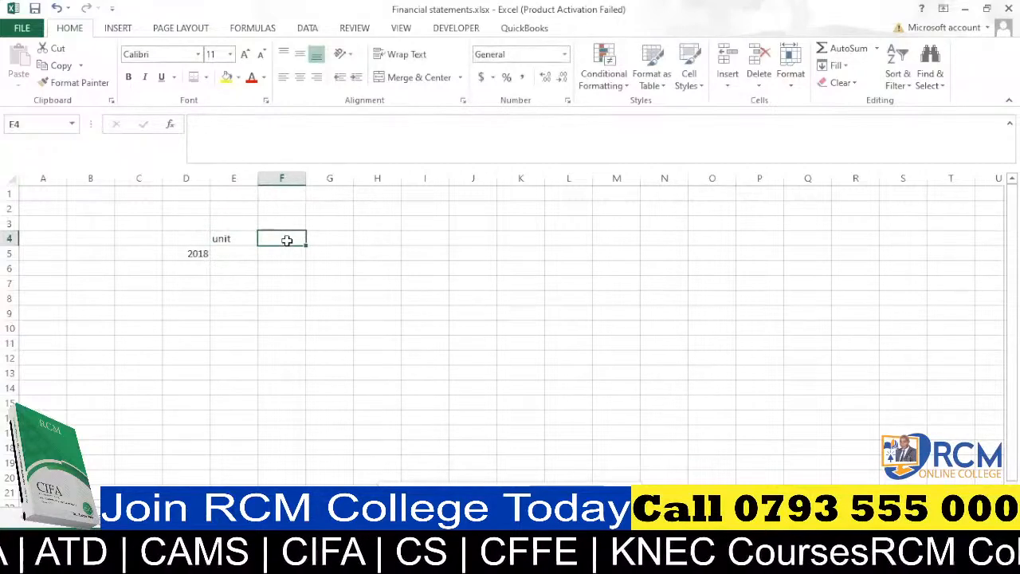
pyautogui.write('stu')
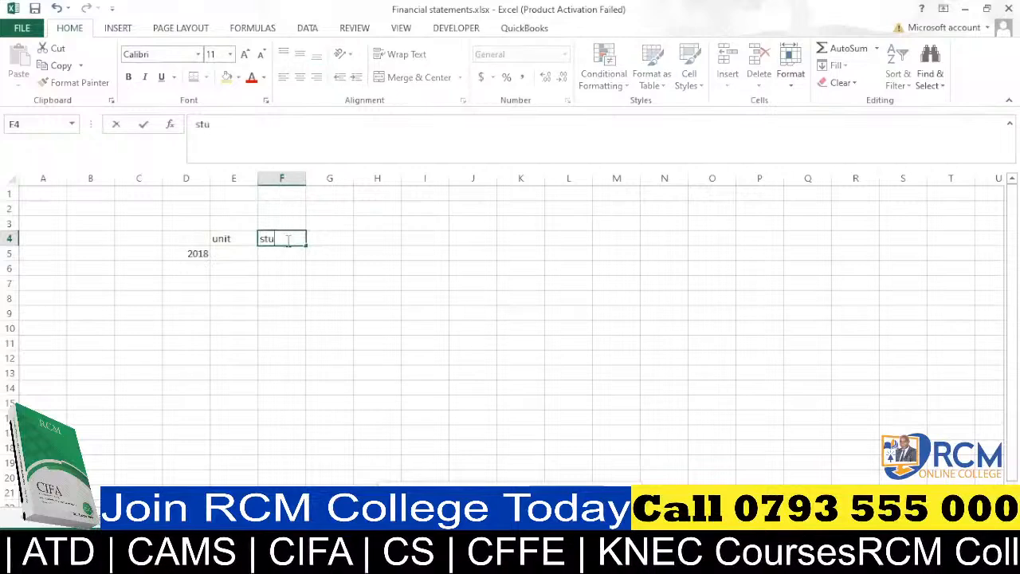
pyautogui.write('dents')
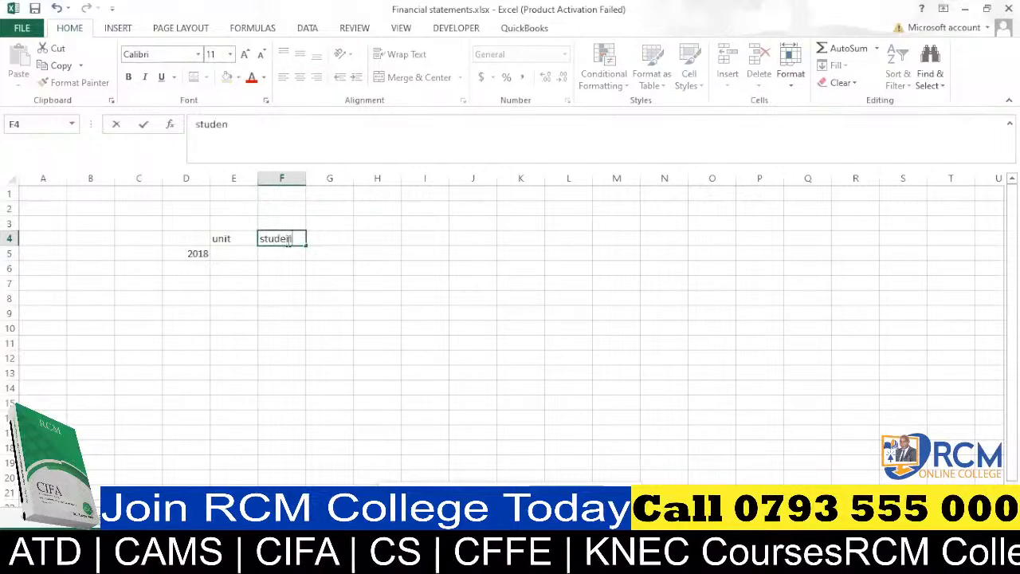
pyautogui.click(330, 237)
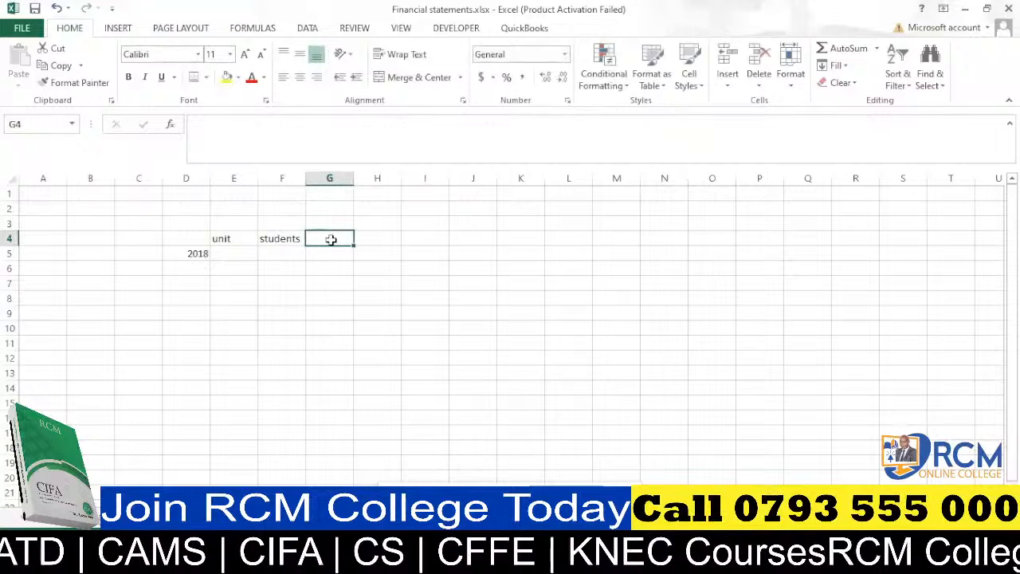
pyautogui.write('cost')
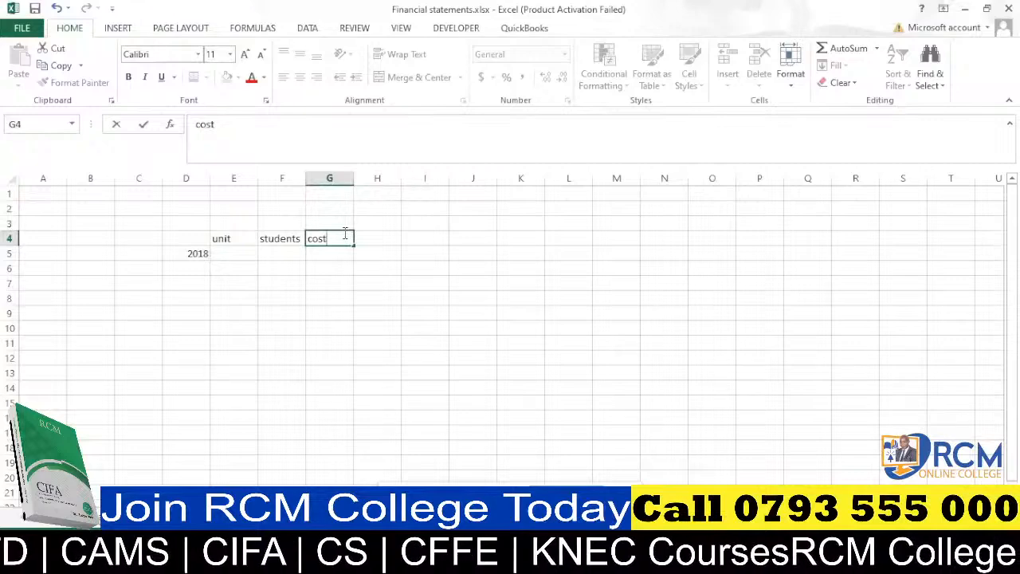
pyautogui.press('BackSpace')
pyautogui.press('BackSpace')
pyautogui.press('BackSpace')
pyautogui.press('BackSpace')
pyautogui.write('fee')
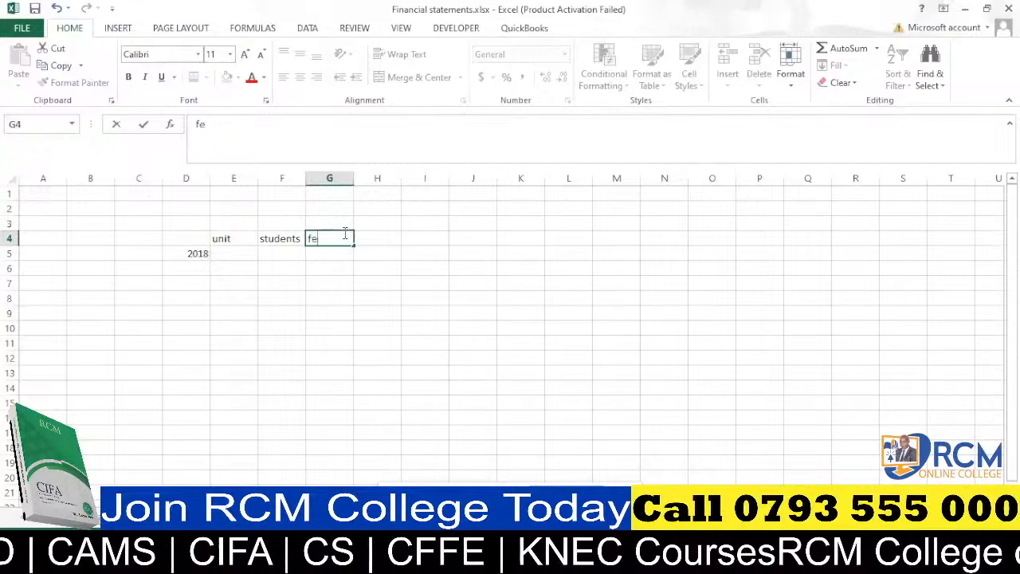
pyautogui.press('BackSpace')
pyautogui.write('e')
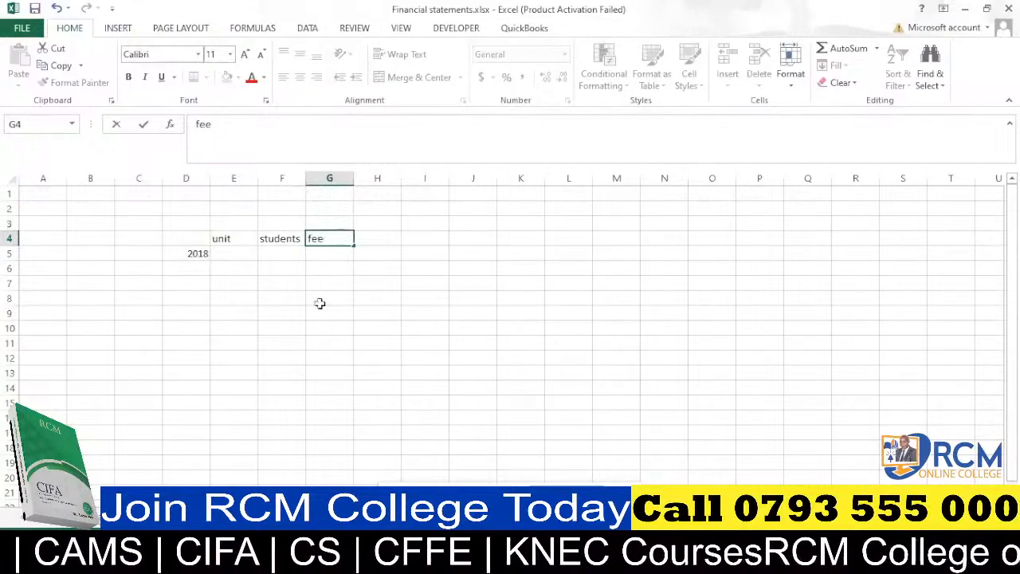
pyautogui.click(295, 298)
pyautogui.moveTo(305, 178); pyautogui.dragTo(318, 177)
# List the units CPA, CFFE and EXCEL under the unit heading in E5:E7.
pyautogui.click(238, 255)
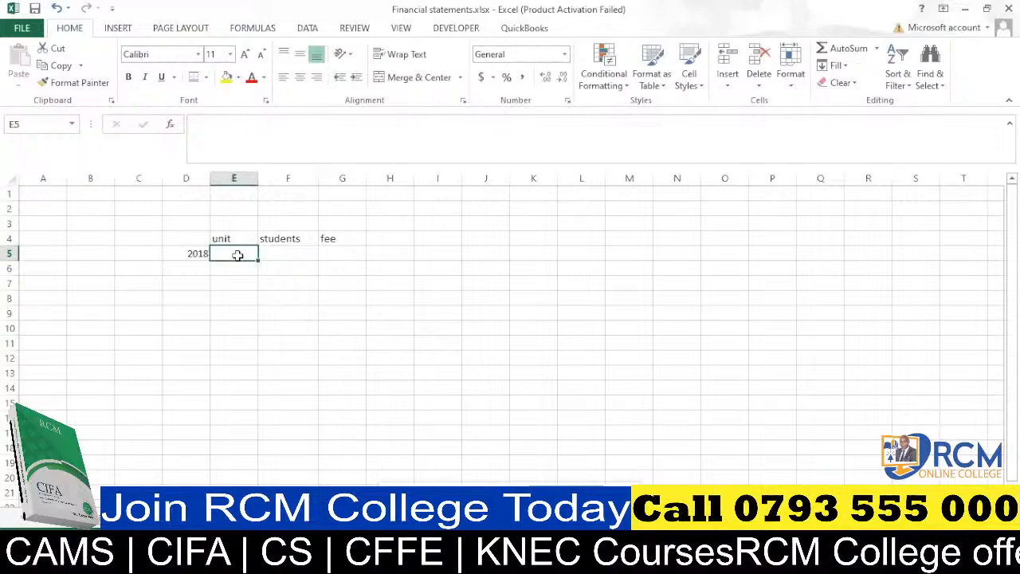
pyautogui.write('CPA')
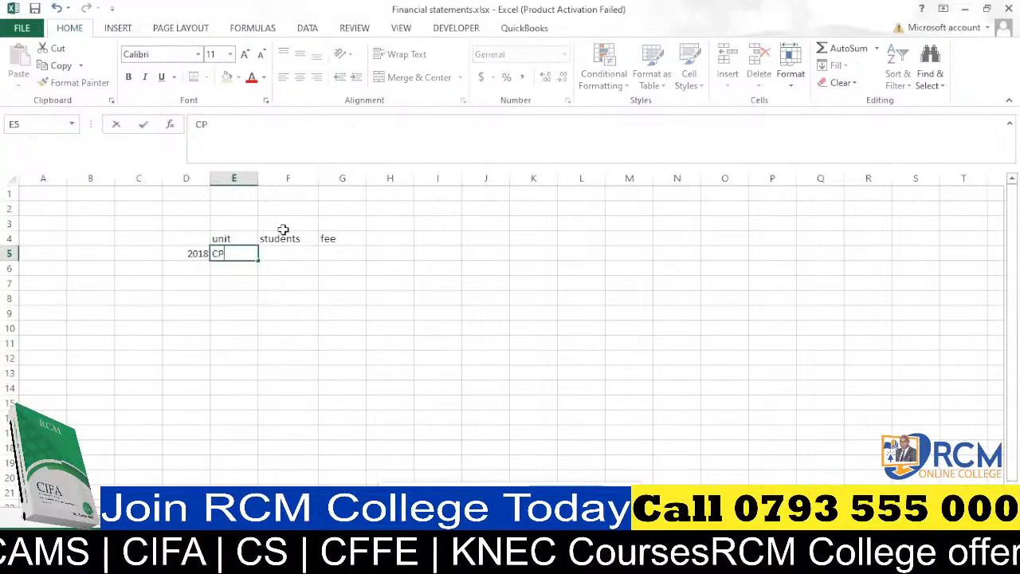
pyautogui.click(233, 269)
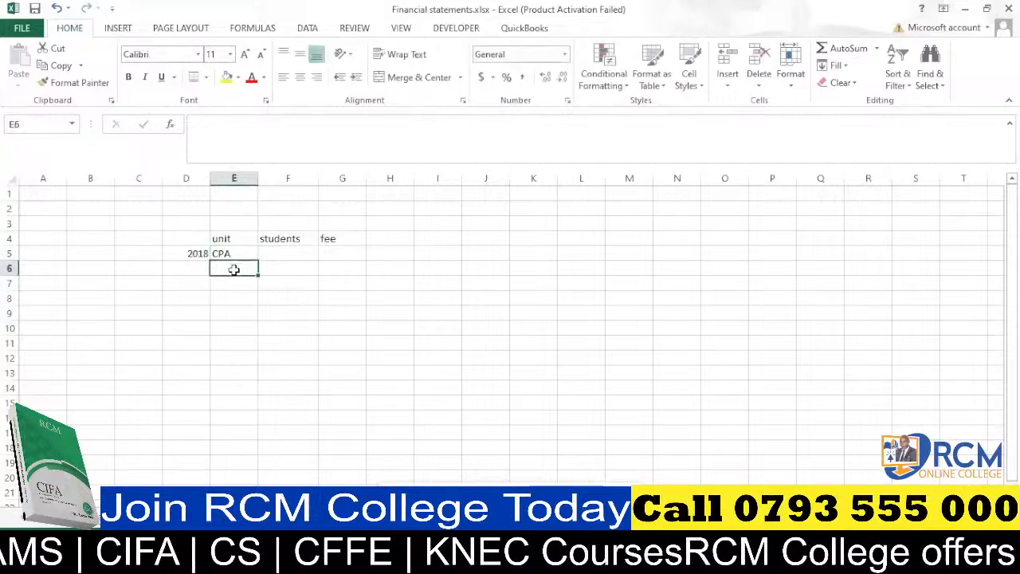
pyautogui.write('CFFE')
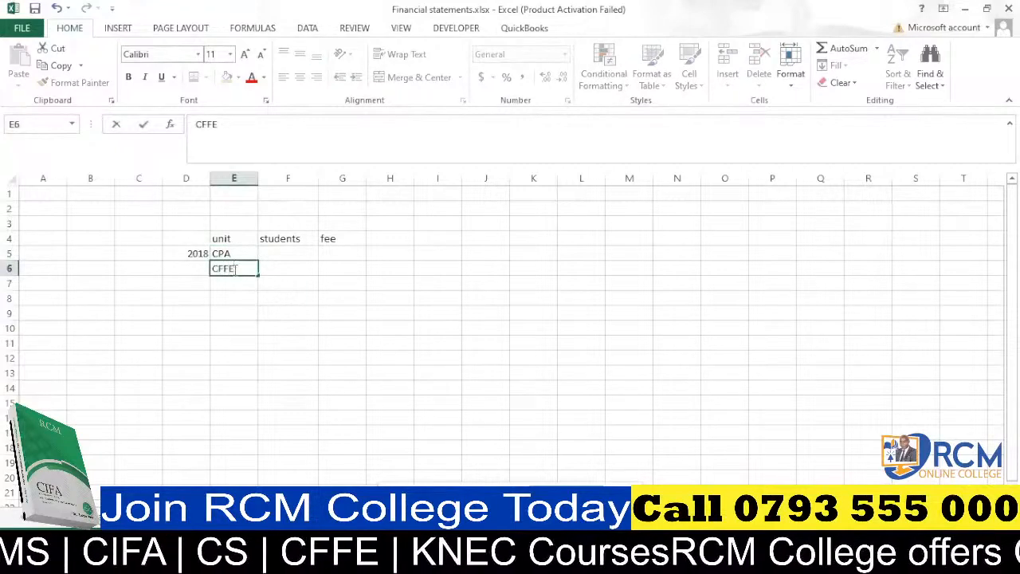
pyautogui.press('Return')
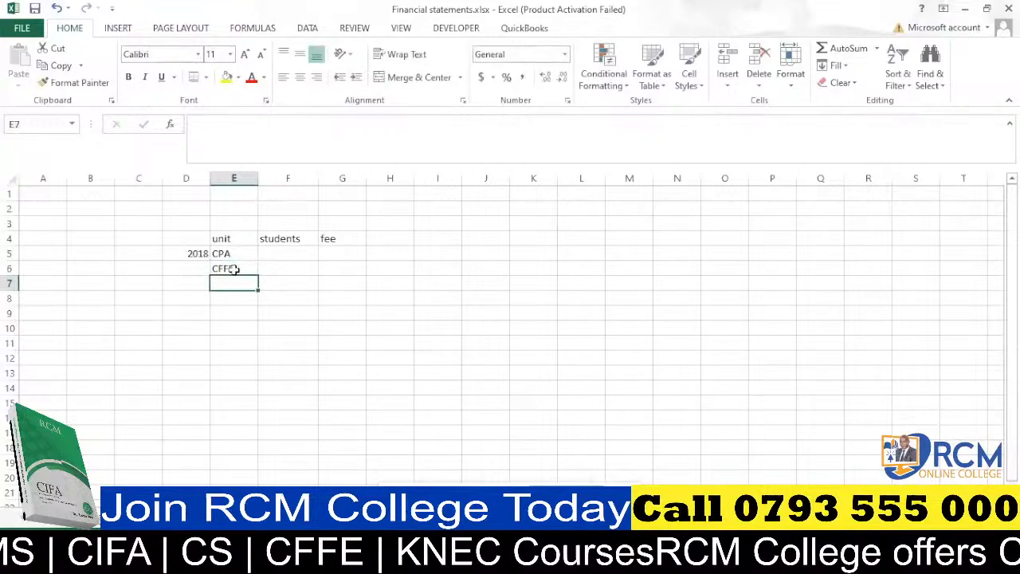
pyautogui.write('EXCEL')
pyautogui.press('Return')
pyautogui.press('Return')
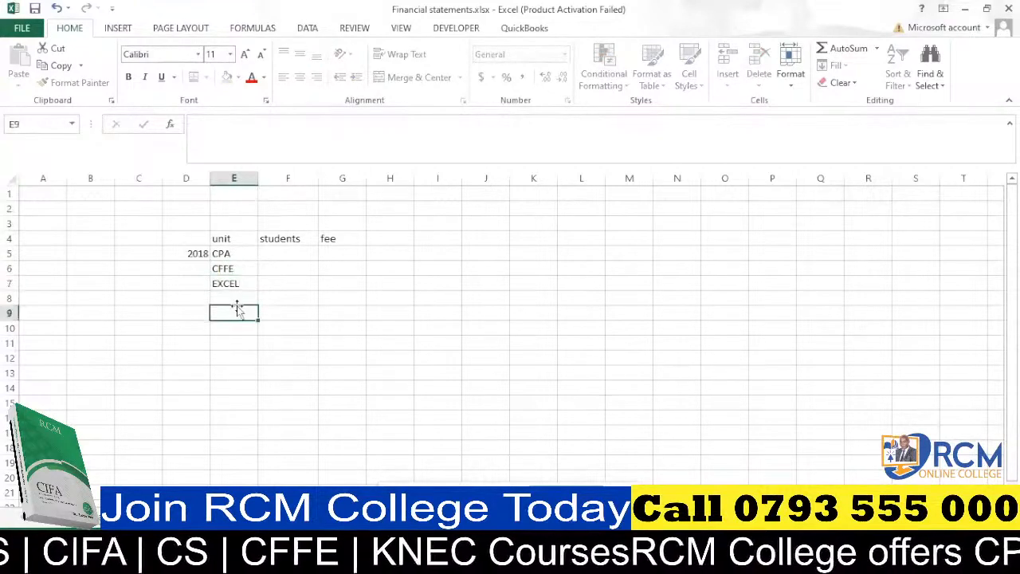
# Enter student numbers 1200, 800 and 1500 for CPA, CFFE and EXCEL in F5:F7.
pyautogui.click(280, 253)
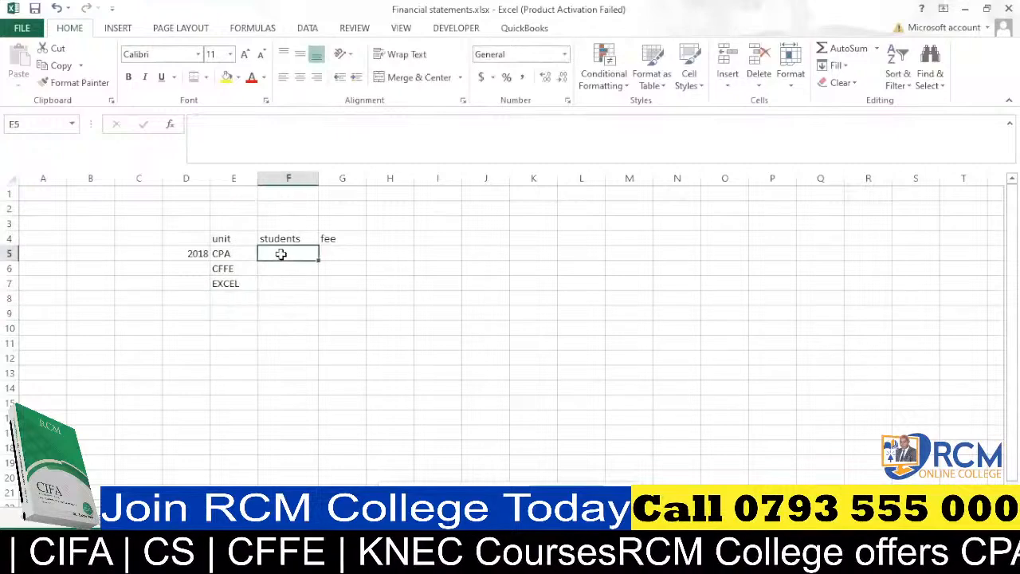
pyautogui.write('123')
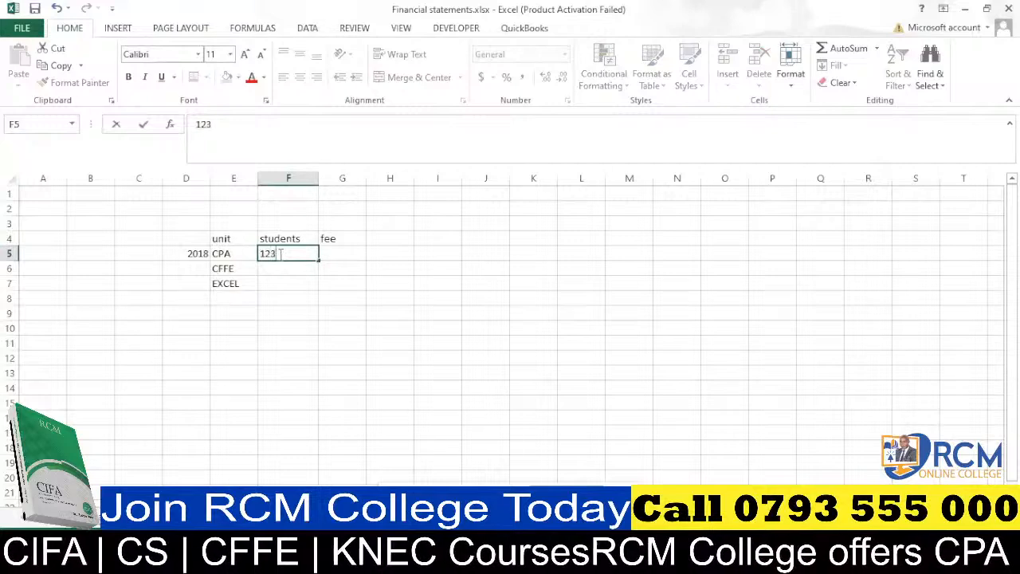
pyautogui.press('BackSpace')
pyautogui.write('00')
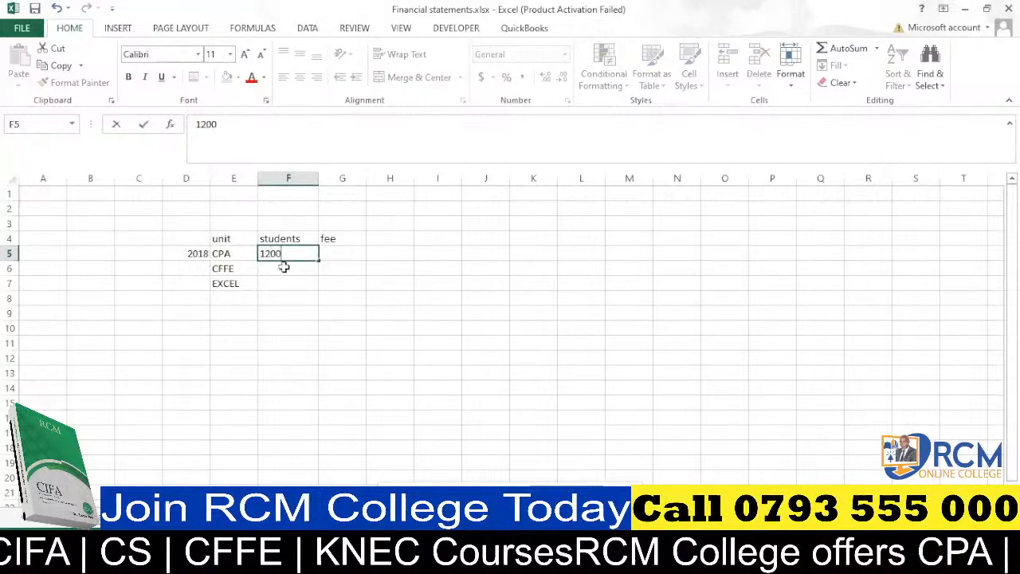
pyautogui.press('Return')
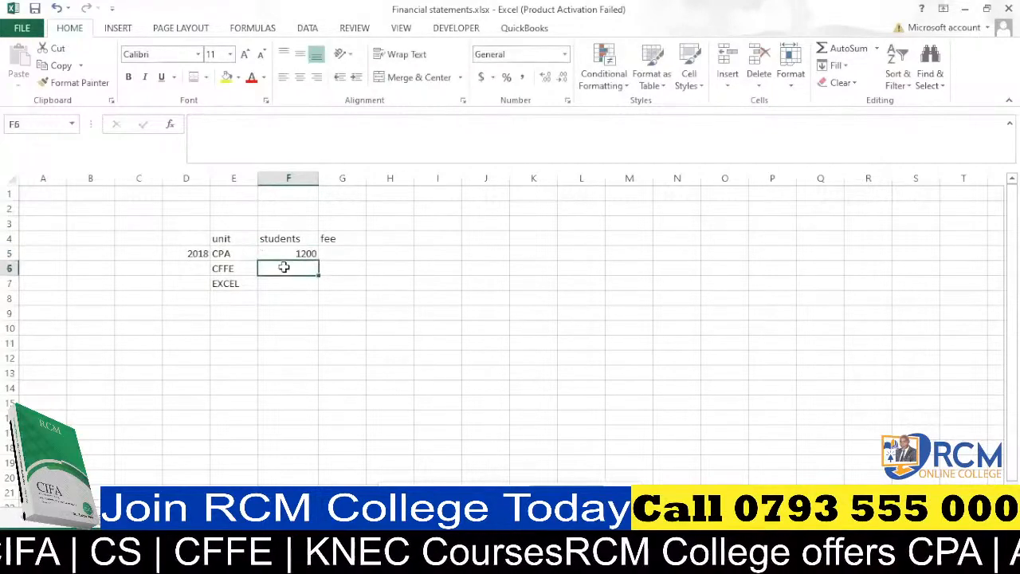
pyautogui.write('800')
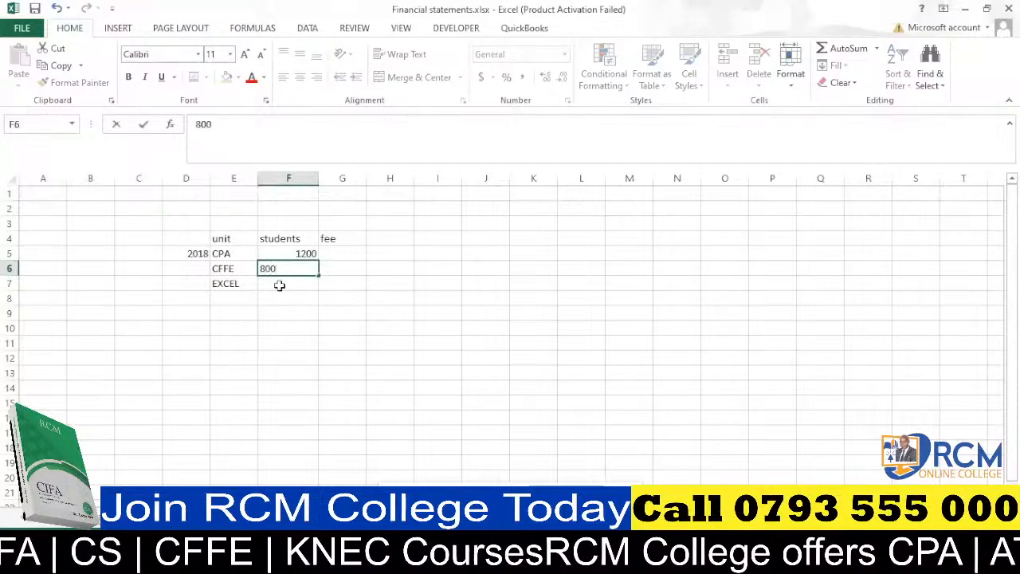
pyautogui.press('Return')
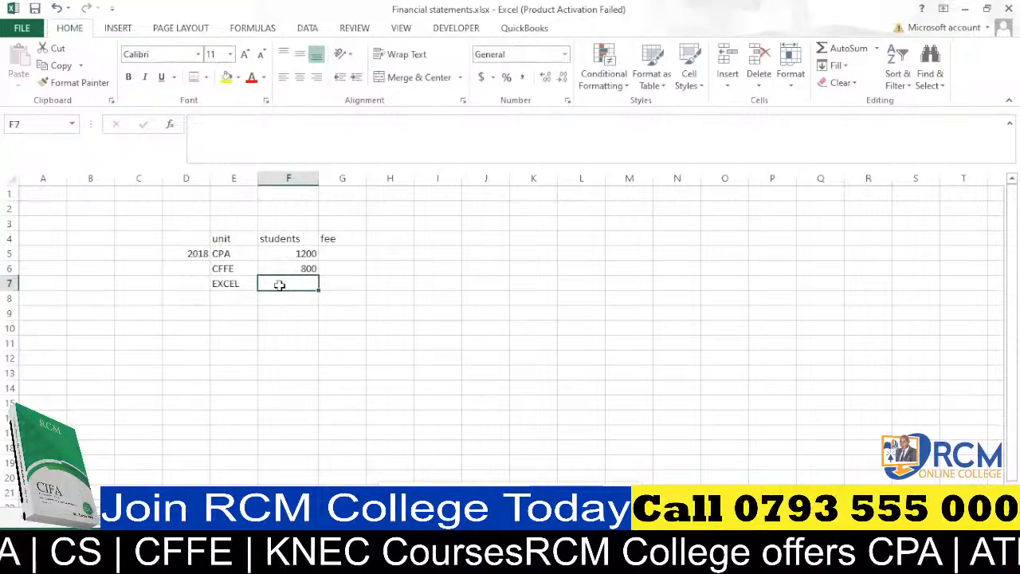
pyautogui.write('1')
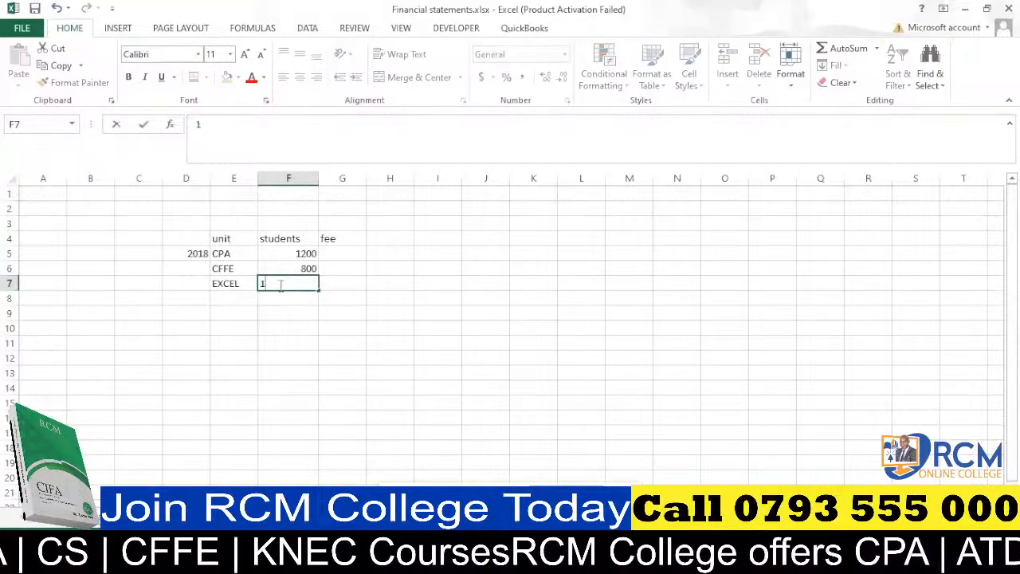
pyautogui.write('5')
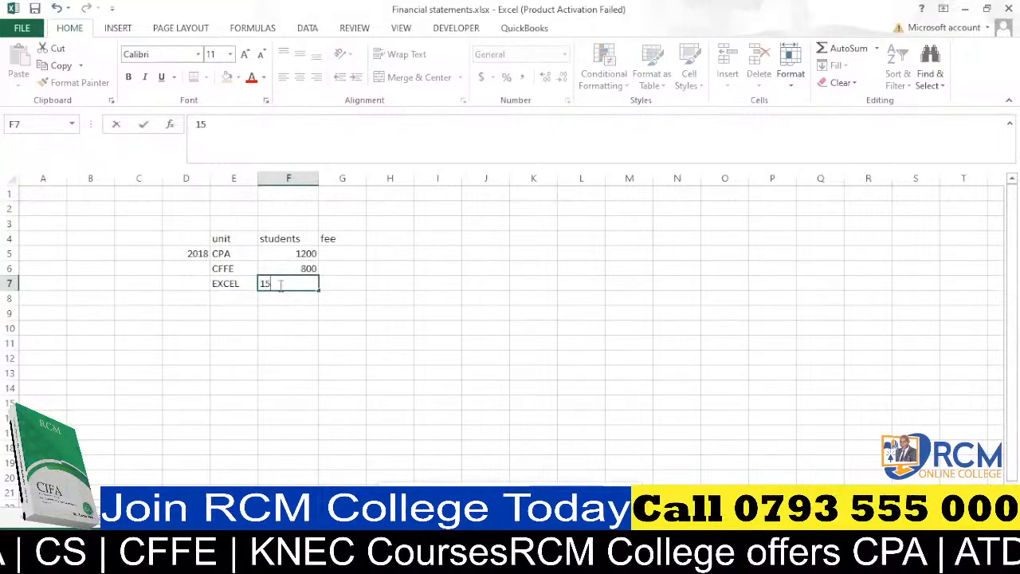
pyautogui.write('00')
pyautogui.press('Return')
# Enter fees 26000, 32000 and 2000 for CPA, CFFE and EXCEL in G5:G7.
pyautogui.click(336, 255)
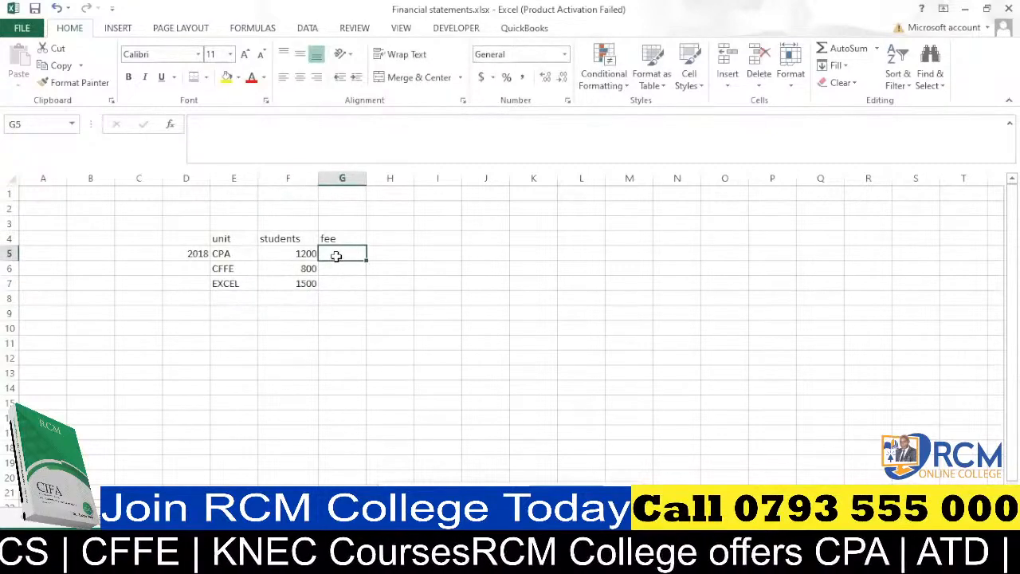
pyautogui.write('26000')
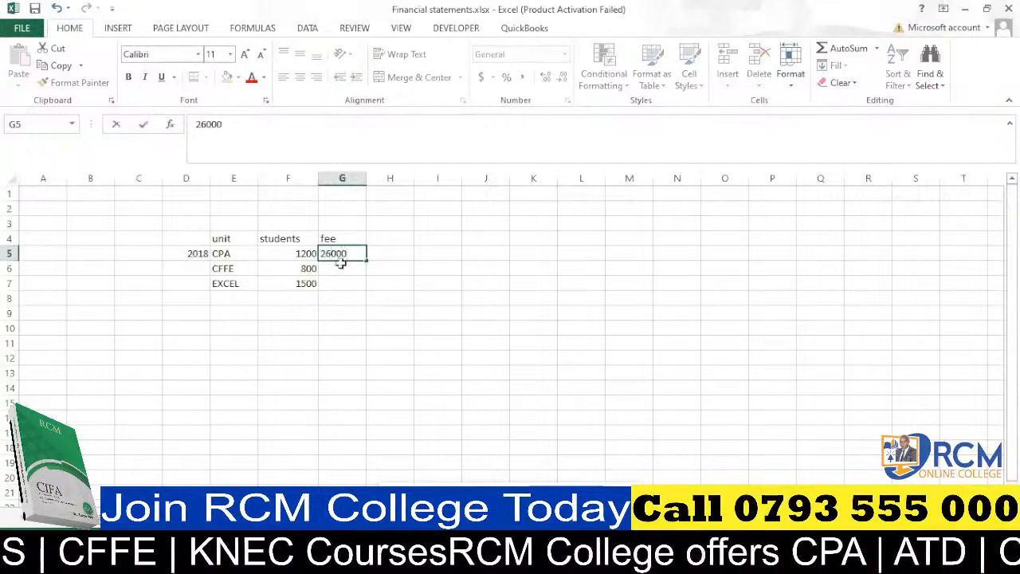
pyautogui.click(344, 267)
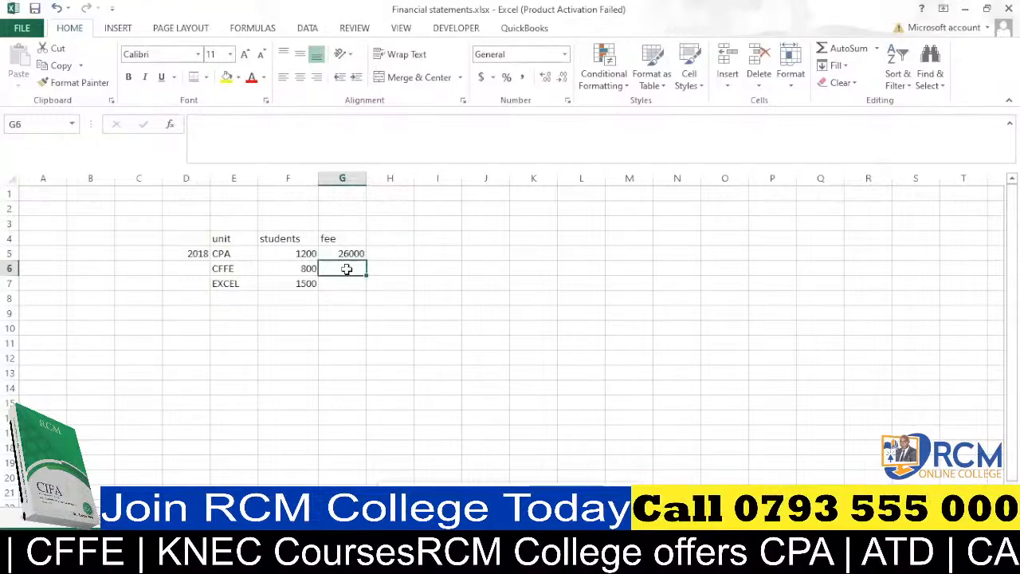
pyautogui.write('32000')
pyautogui.click(334, 285)
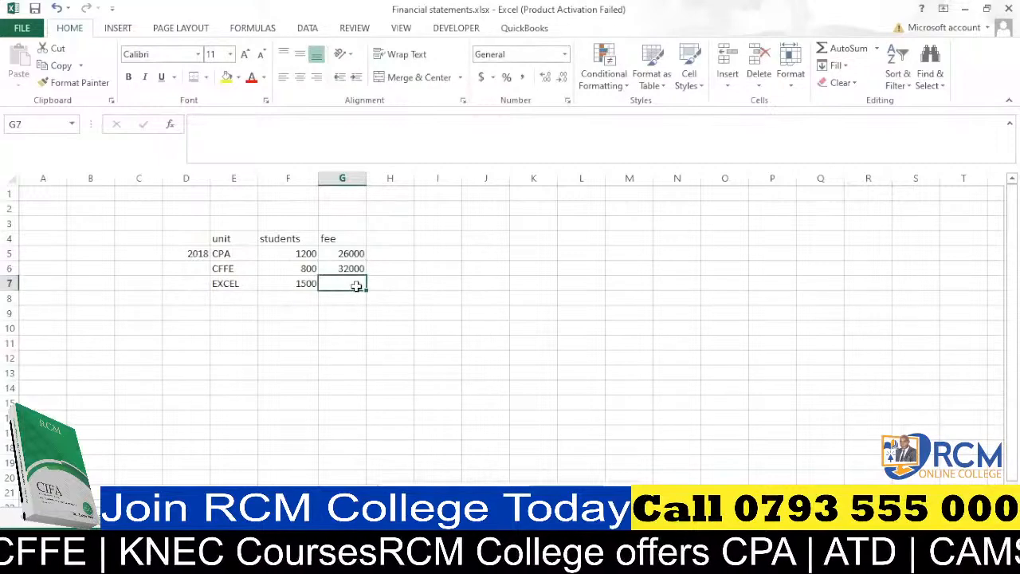
pyautogui.write('2000')
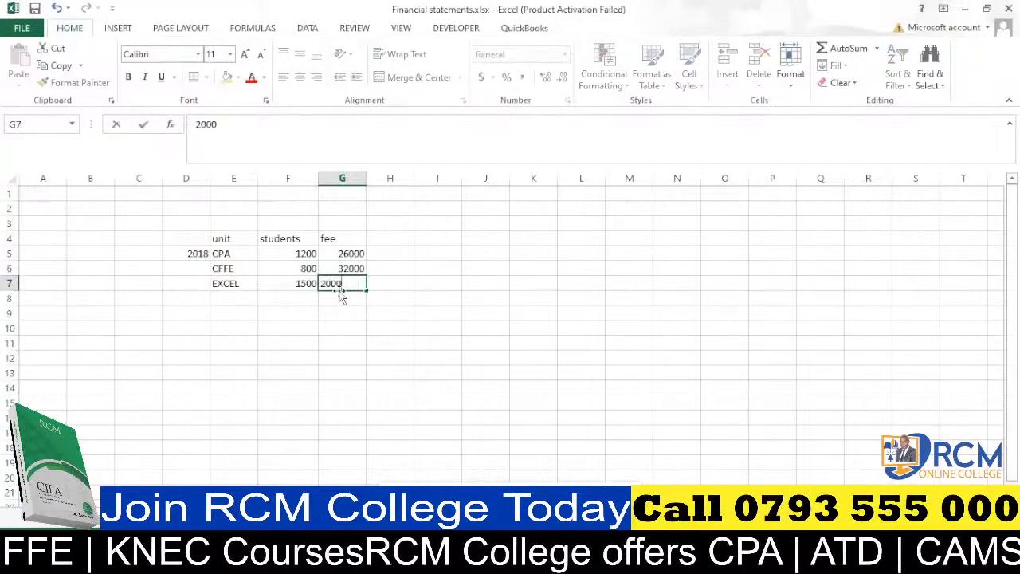
pyautogui.click(295, 302)
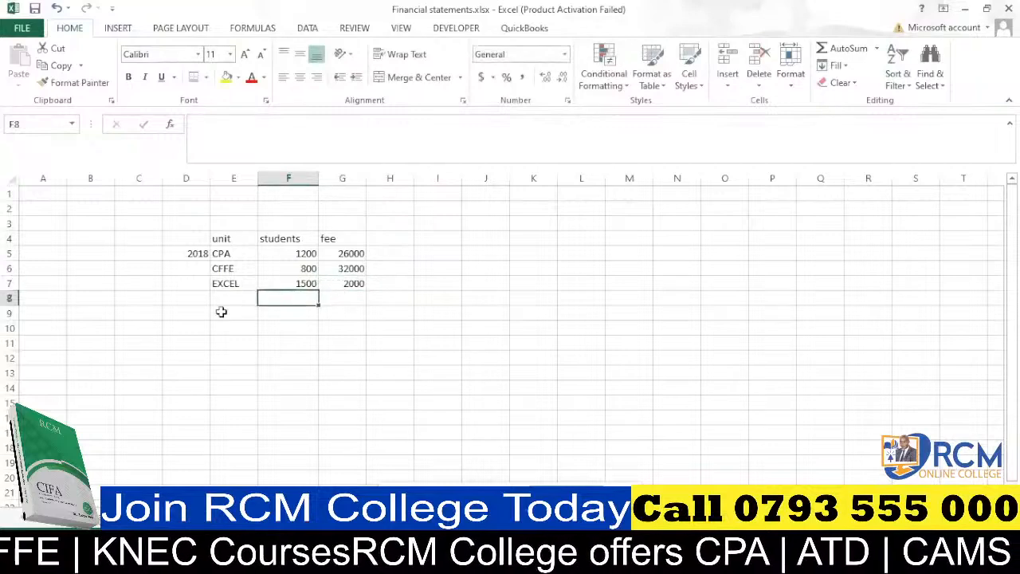
pyautogui.click(197, 318)
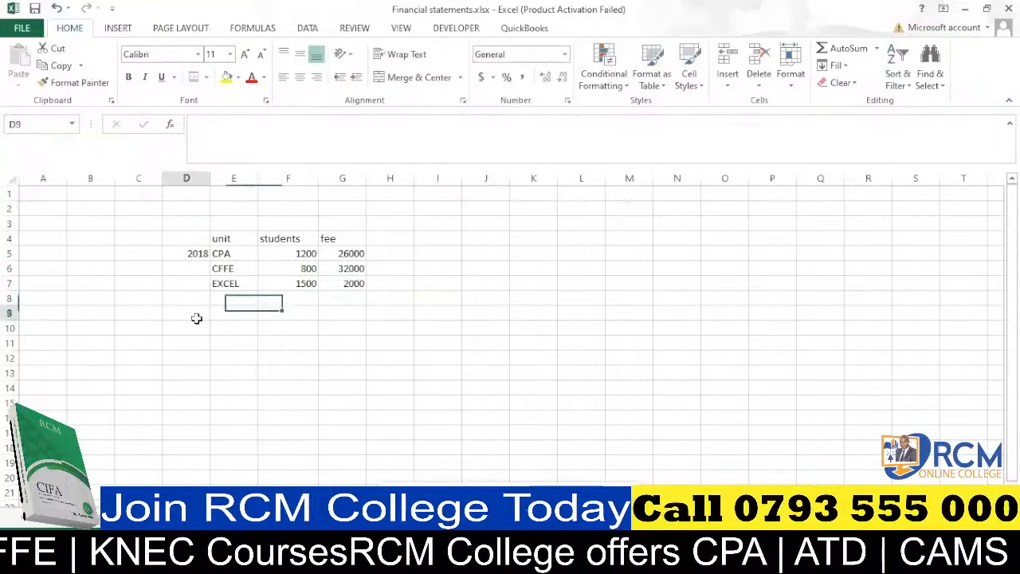
# Enter the year 2019 in D8 to start the next block of the table.
pyautogui.click(198, 296)
pyautogui.write('20')
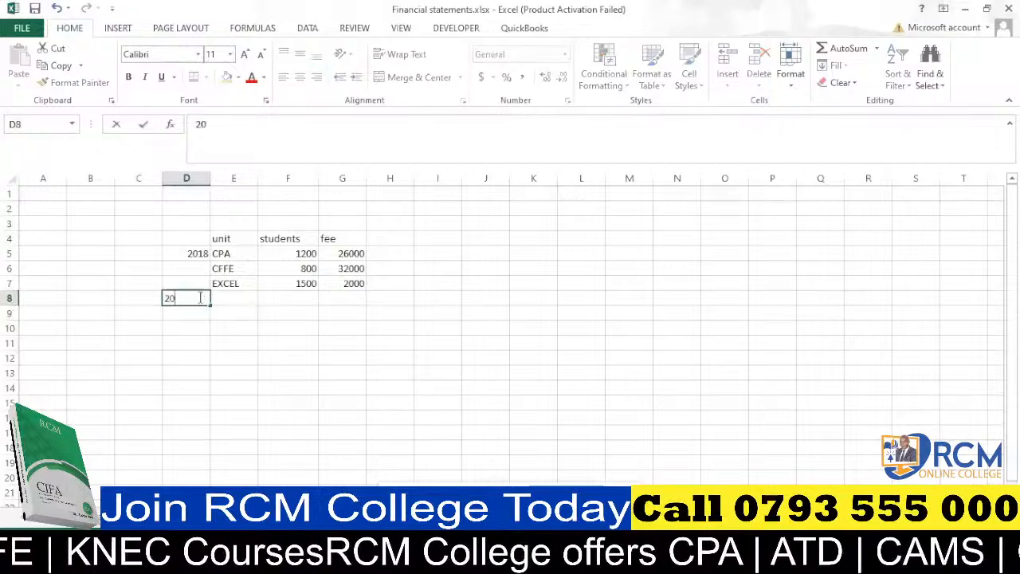
pyautogui.write('19')
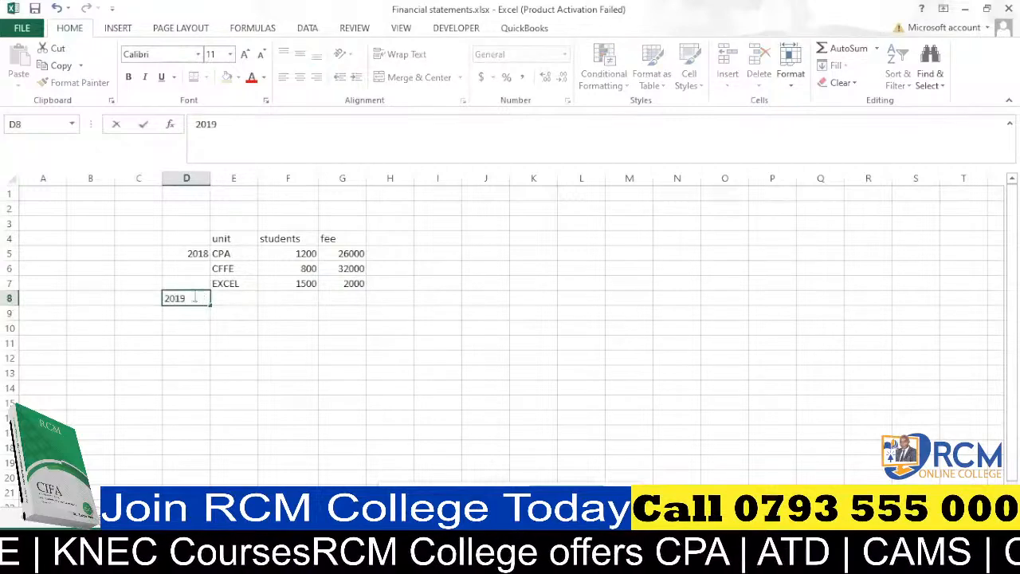
# Copy the units CPA, CFFE and EXCEL from E5:E7 into E8:E10 for 2019.
pyautogui.moveTo(221, 338); pyautogui.dragTo(231, 279)
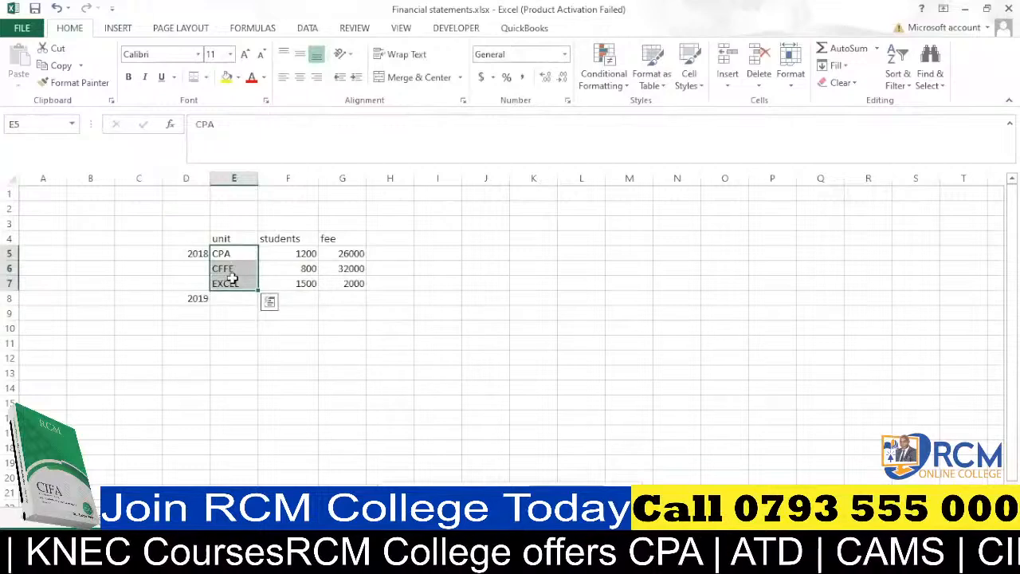
pyautogui.hotkey('ctrl', 'c')
pyautogui.click(229, 299)
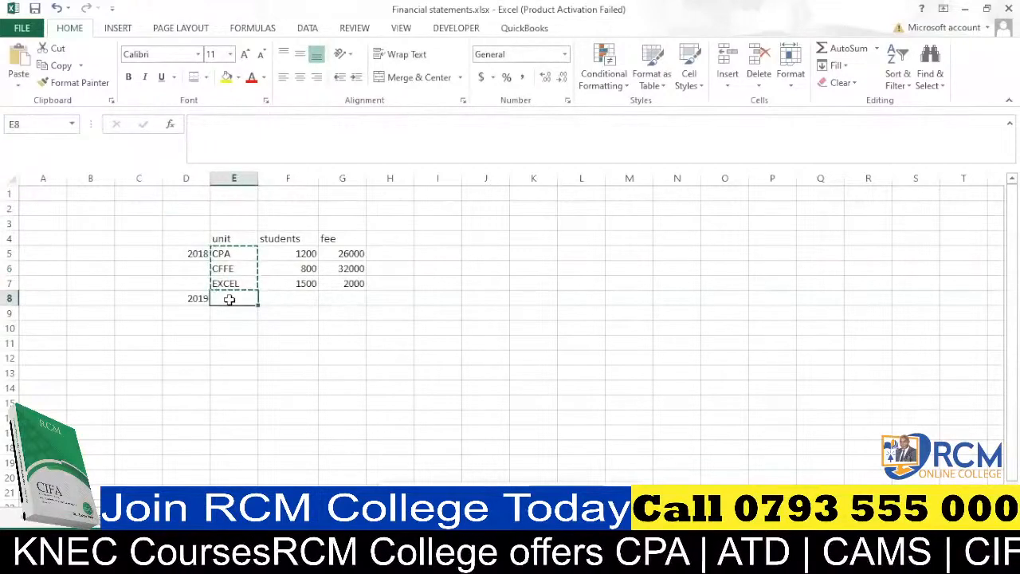
pyautogui.hotkey('ctrl', 'v')
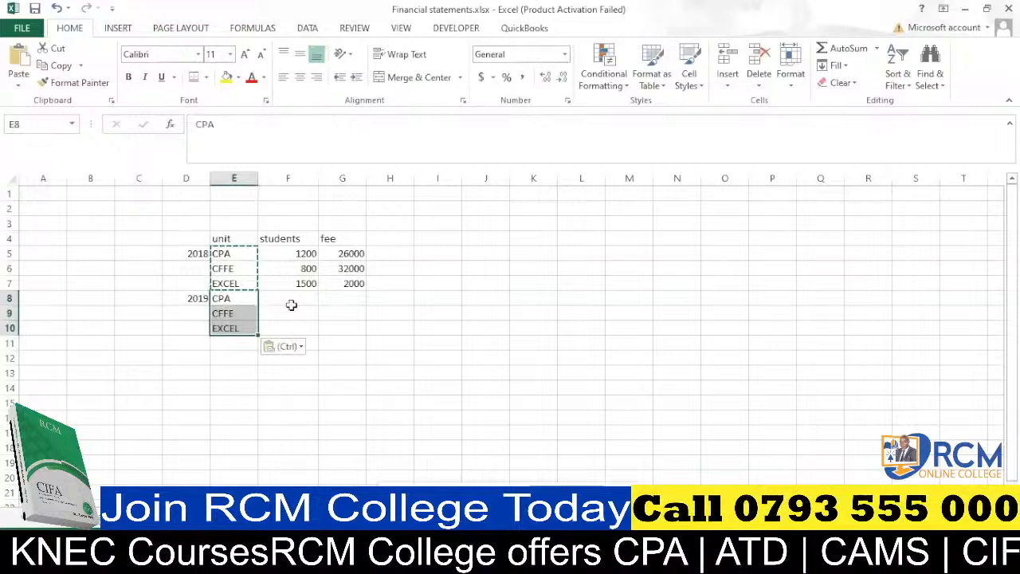
# Enter 2019 student numbers 1300, 960 and 2100 for CPA, CFFE and EXCEL in F8:F10.
pyautogui.click(291, 305)
pyautogui.write('1300')
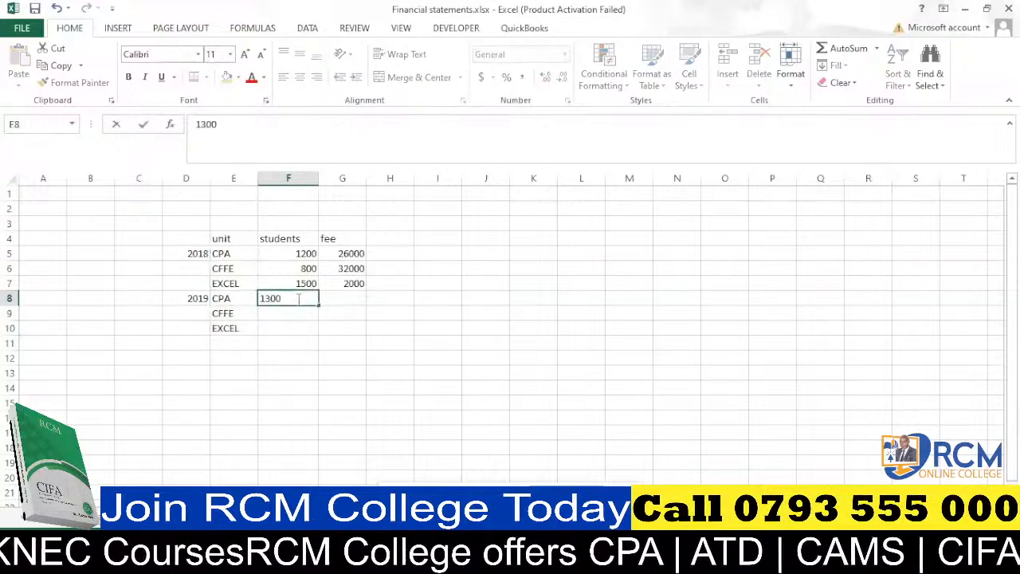
pyautogui.click(296, 314)
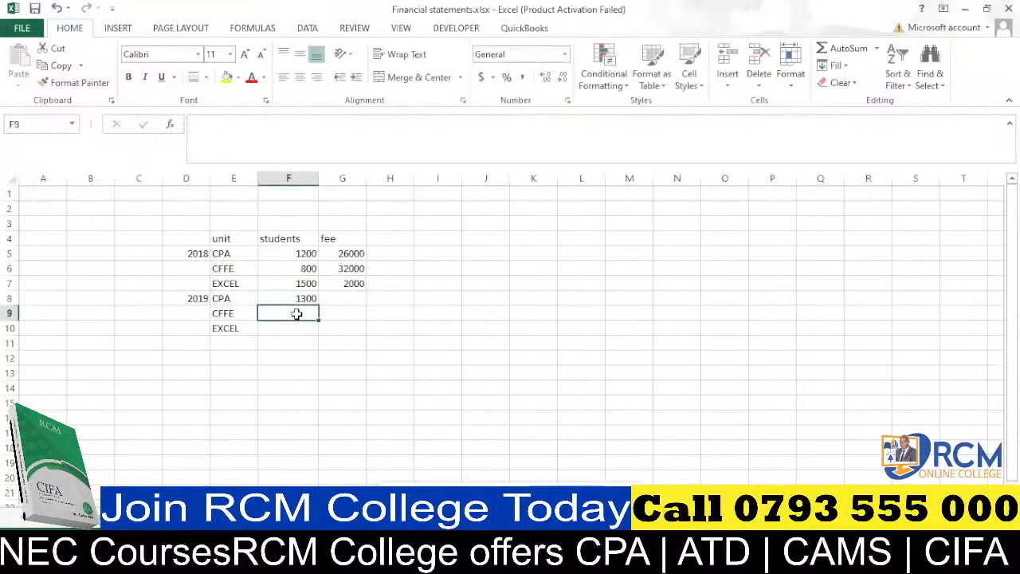
pyautogui.write('960')
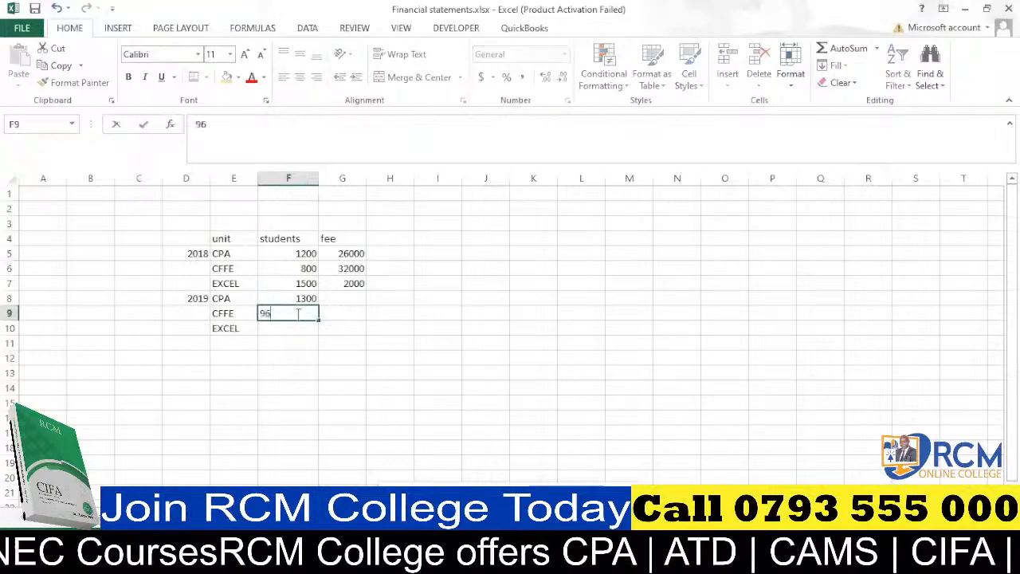
pyautogui.click(299, 326)
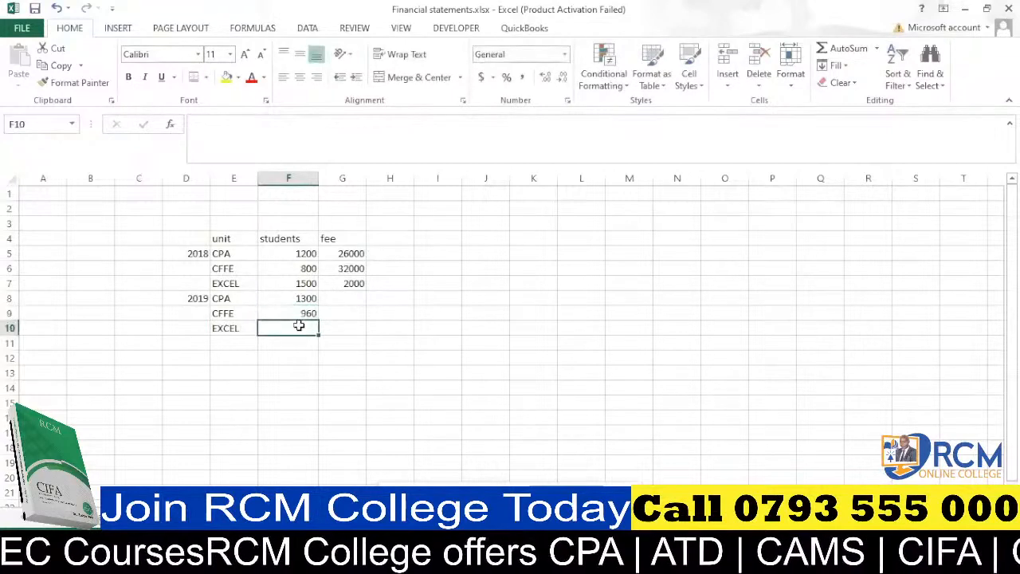
pyautogui.write('2')
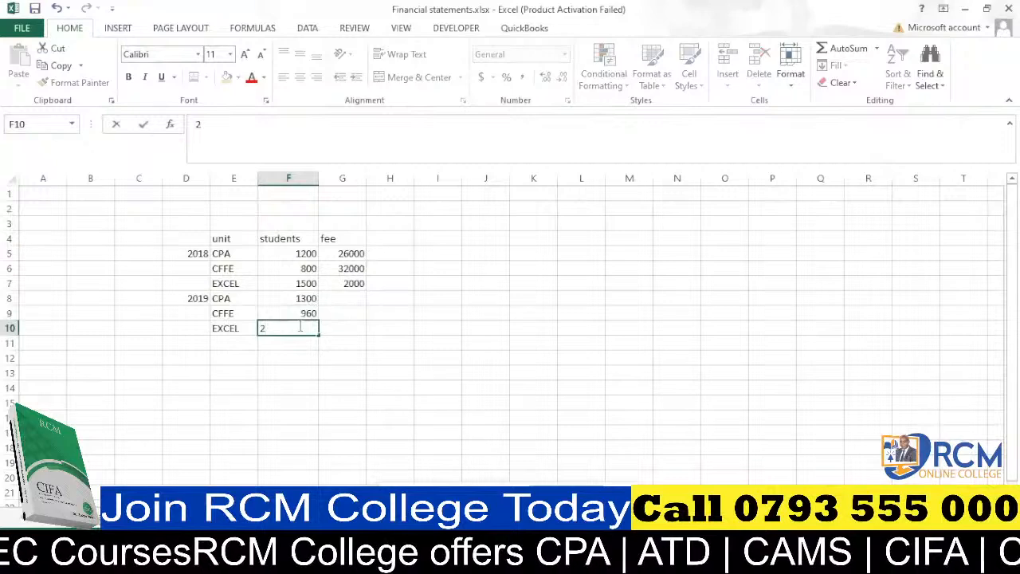
pyautogui.write('100')
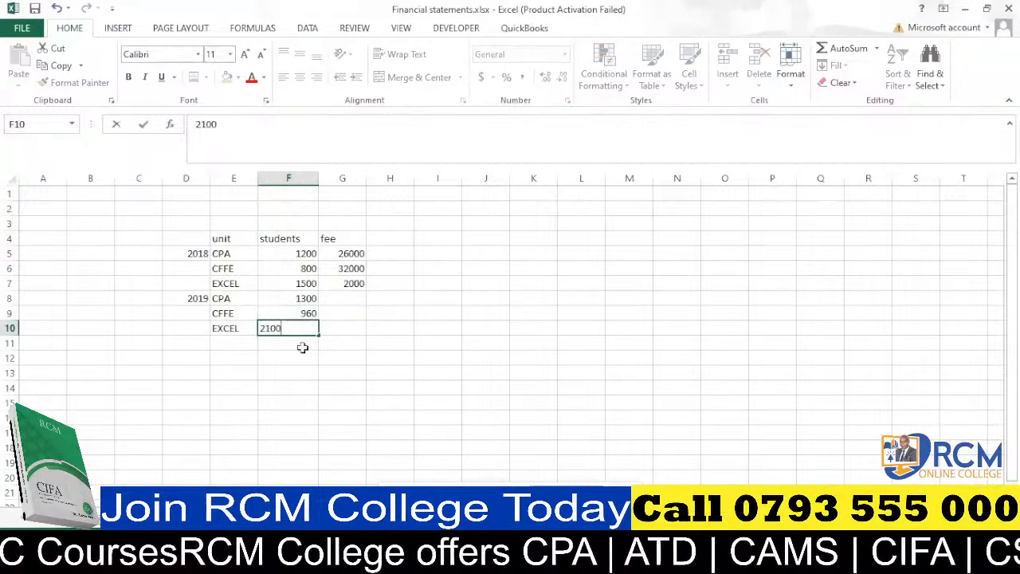
pyautogui.click(300, 346)
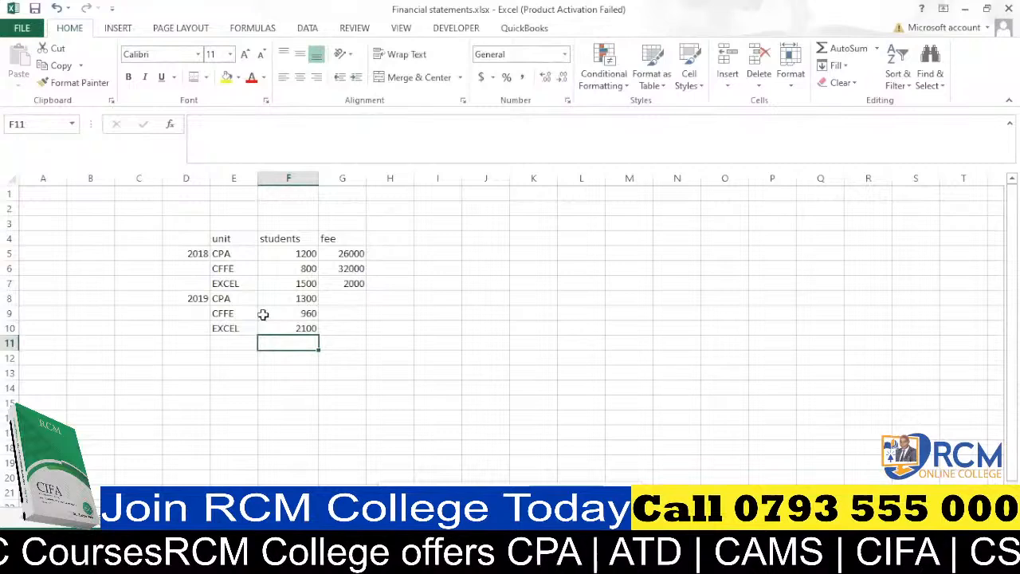
# Enter 2019 fees 27300, 34000 and 2500 for CPA, CFFE and EXCEL in G8:G10.
pyautogui.scroll(-1, 264, 313)
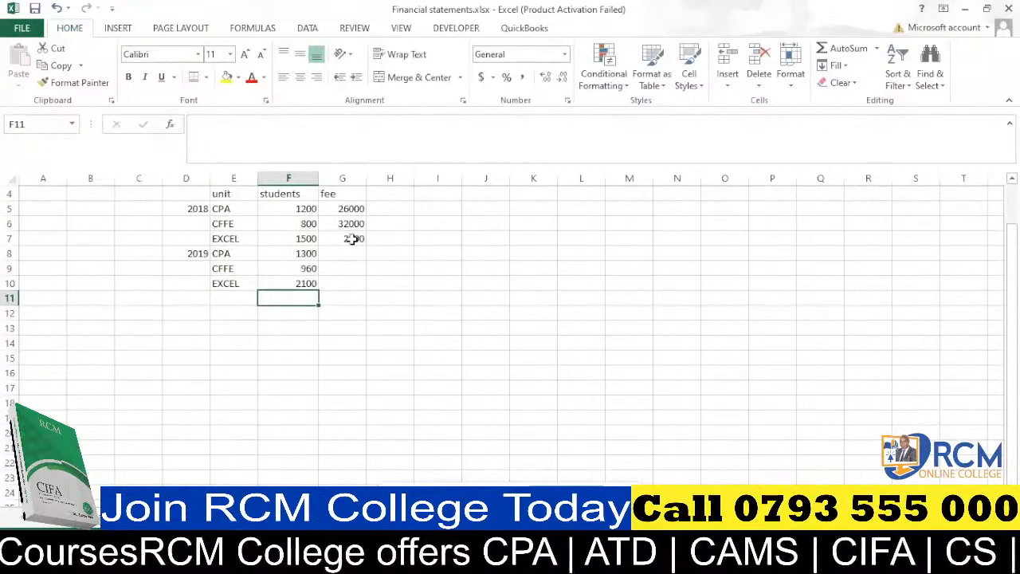
pyautogui.scroll(1, 353, 239)
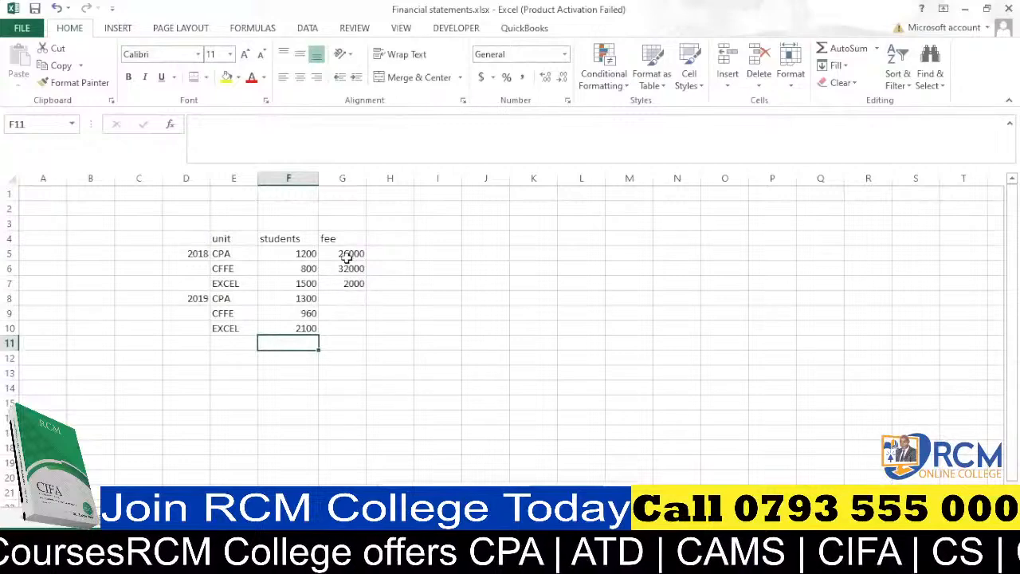
pyautogui.click(350, 299)
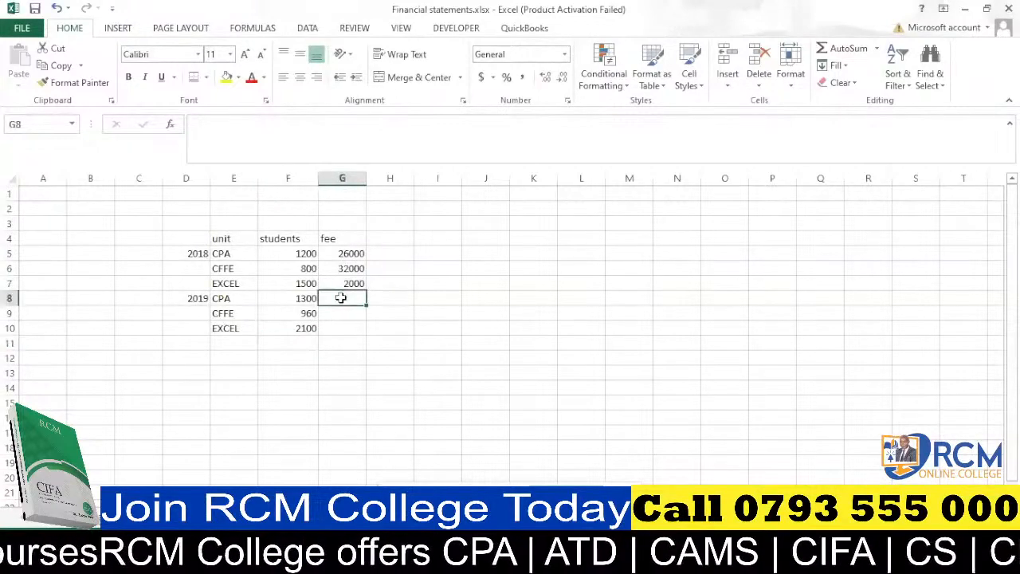
pyautogui.write('27300')
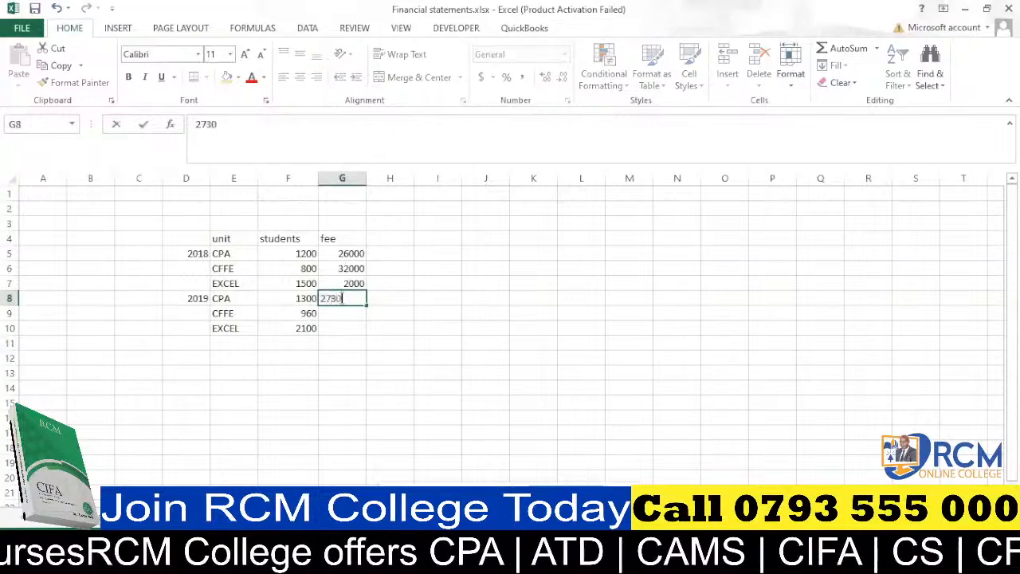
pyautogui.click(347, 313)
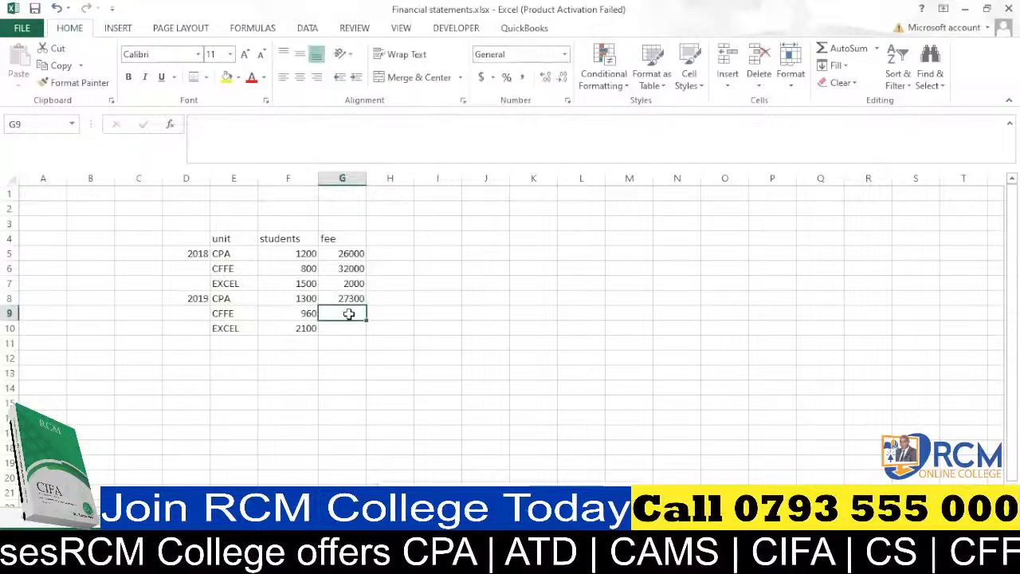
pyautogui.write('3')
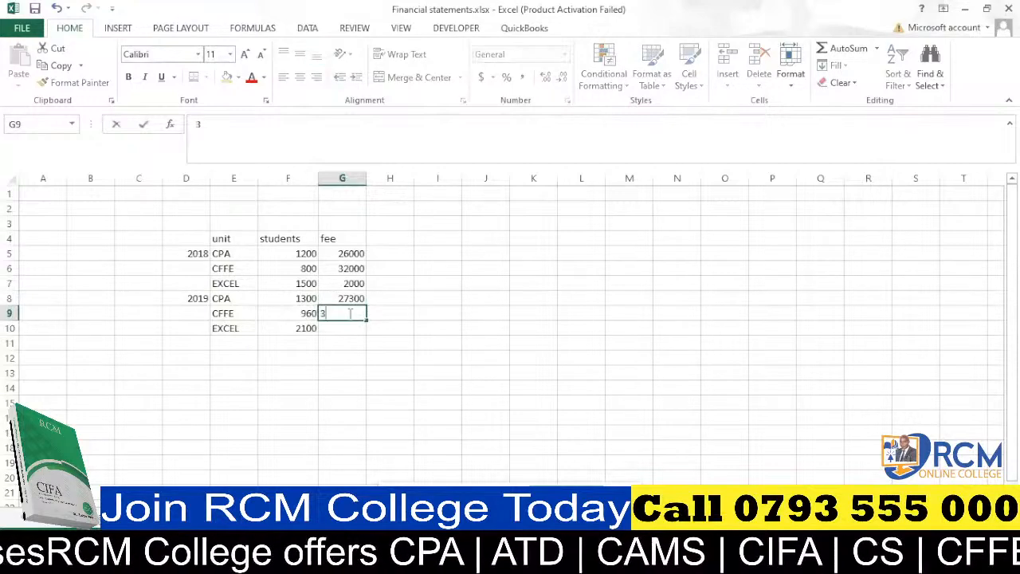
pyautogui.write('4000')
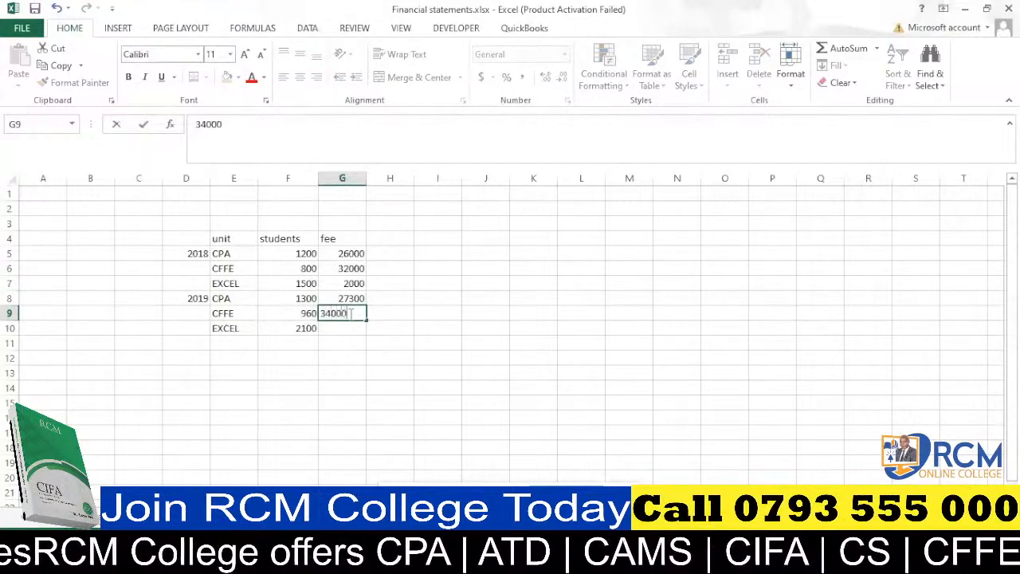
pyautogui.click(346, 329)
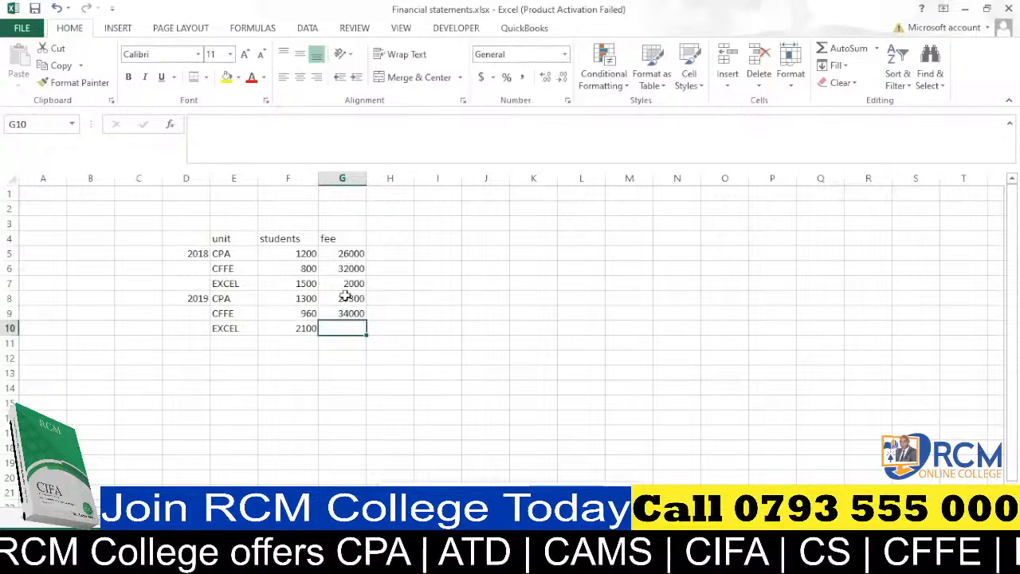
pyautogui.write('2500')
pyautogui.click(345, 372)
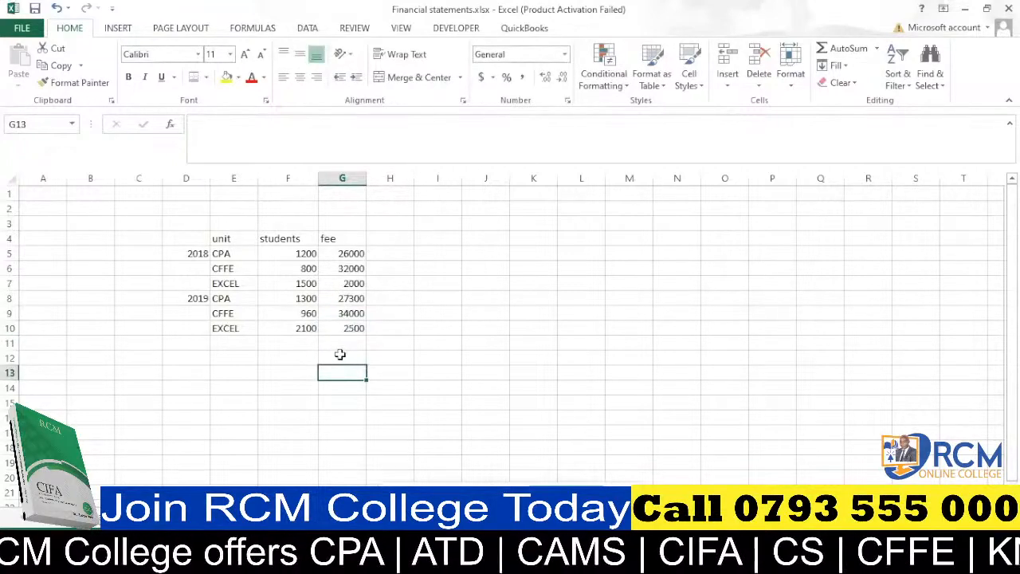
pyautogui.click(402, 241)
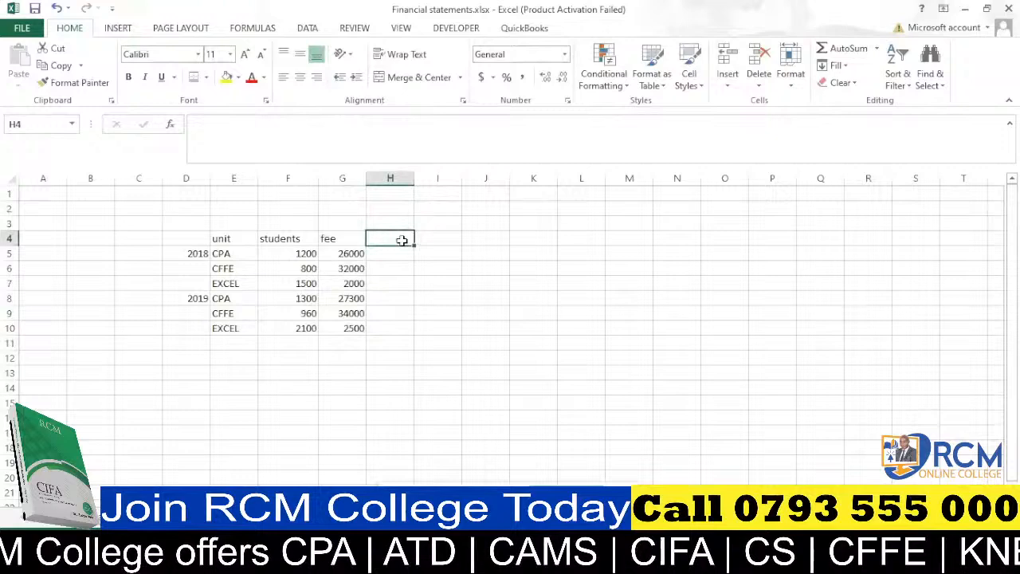
pyautogui.write('SALES')
pyautogui.click(387, 267)
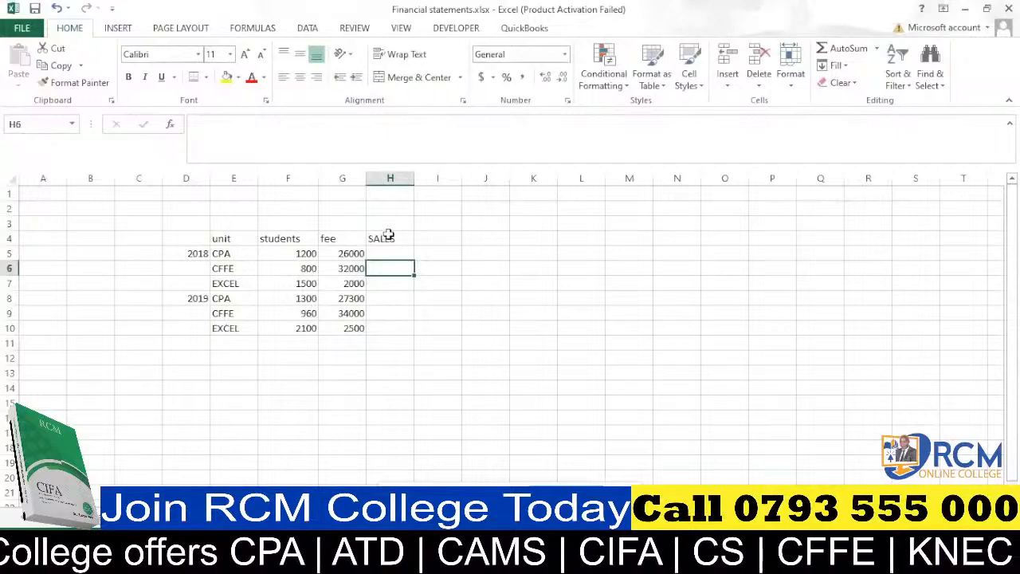
pyautogui.moveTo(388, 233); pyautogui.dragTo(397, 247)
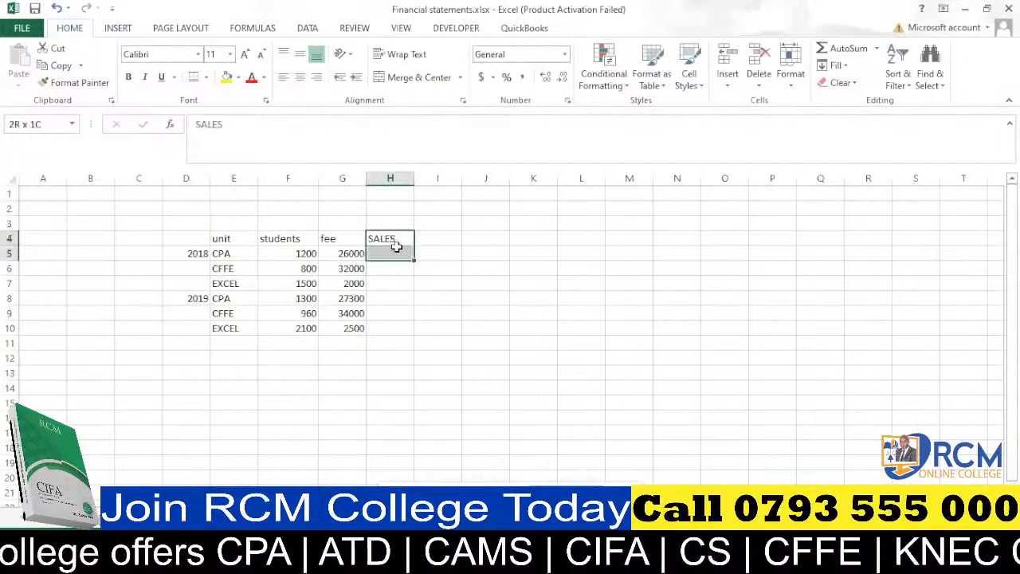
pyautogui.press('Delete')
pyautogui.click(417, 314)
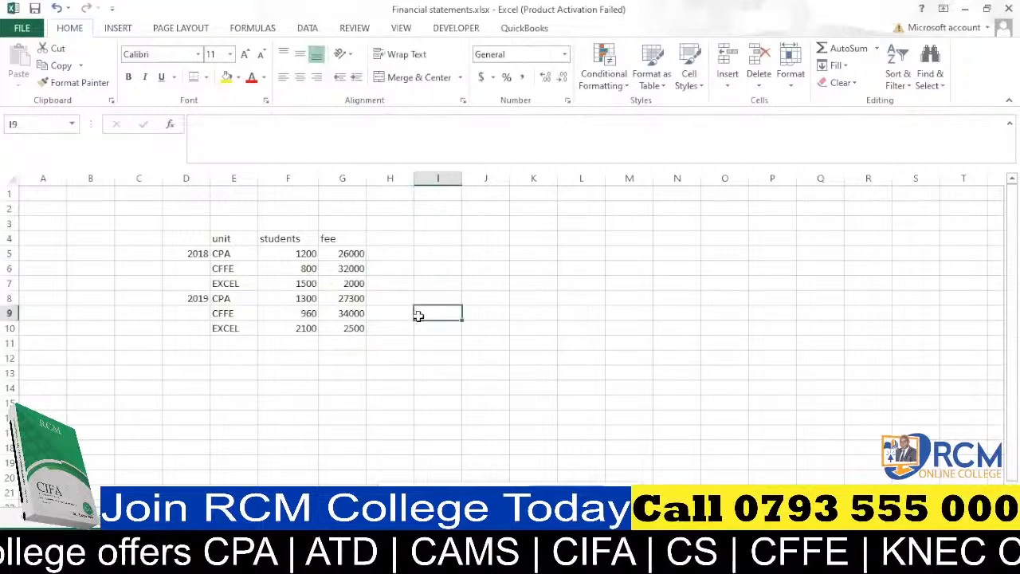
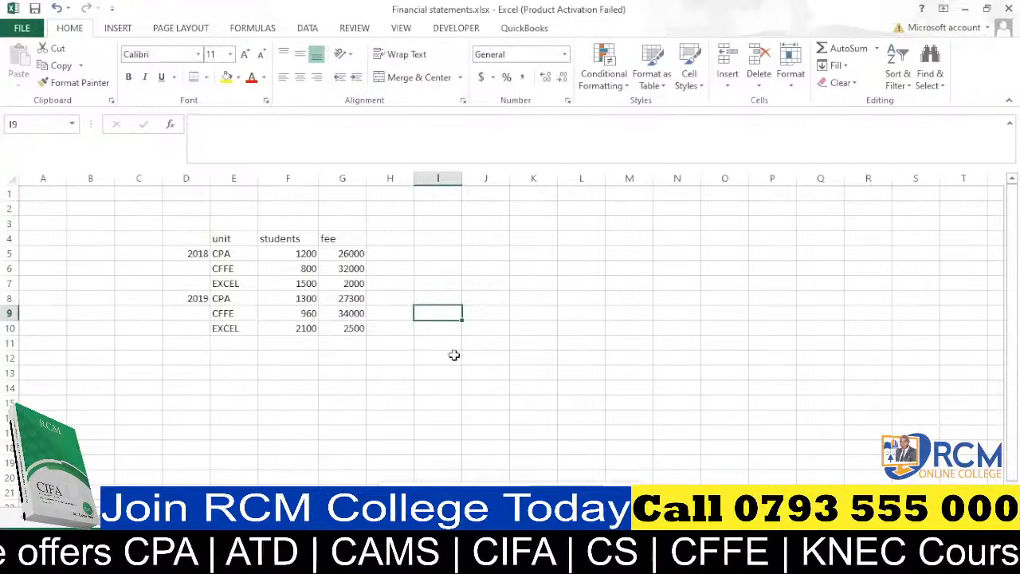
# Enter the label CPA in cell J12 and the label students in cell I13.
pyautogui.click(493, 355)
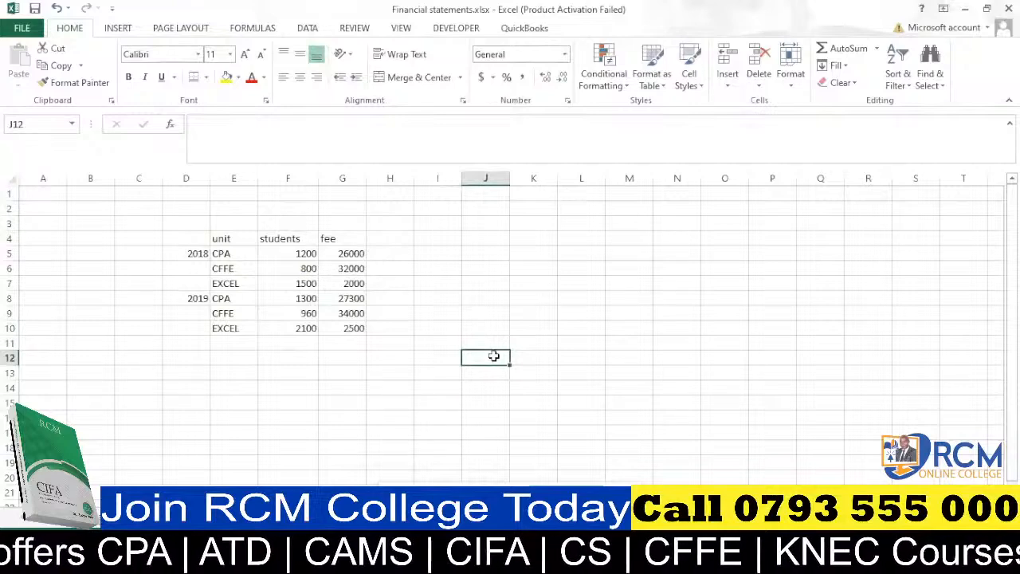
pyautogui.write('CPA')
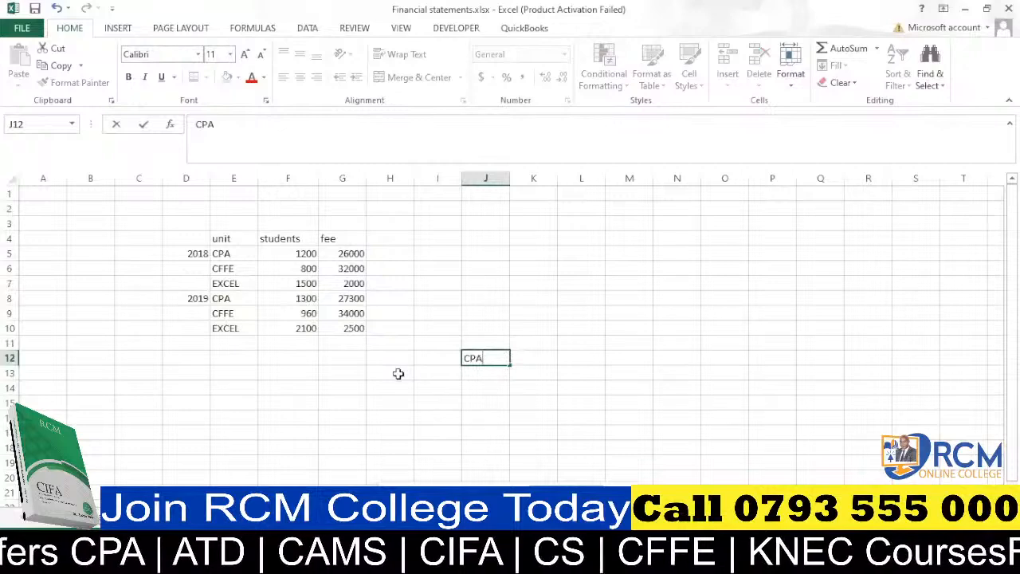
pyautogui.click(428, 373)
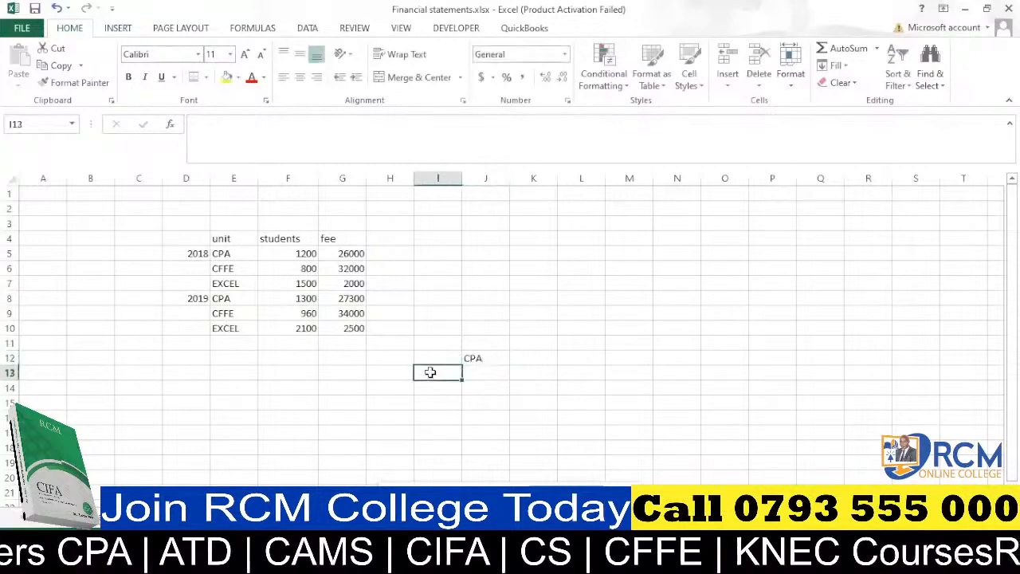
pyautogui.write('stu')
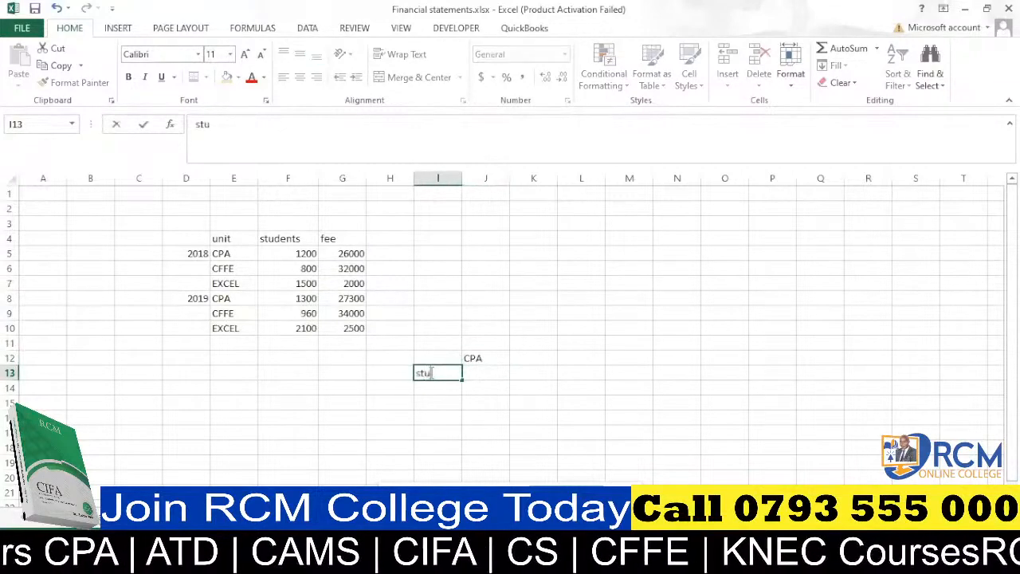
pyautogui.write('dents')
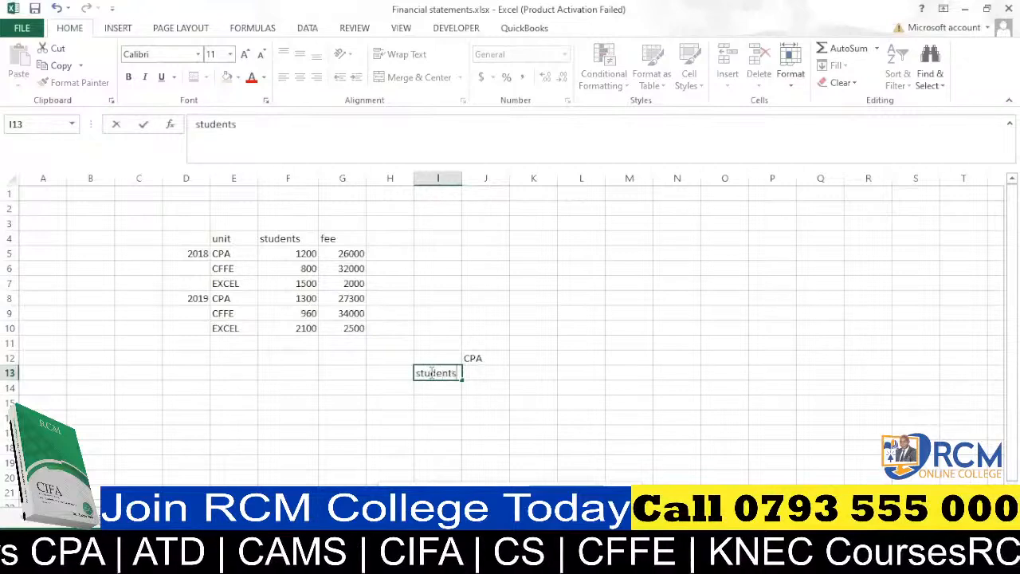
pyautogui.press('Return')
# Widen column I slightly so the students label fits.
pyautogui.click(439, 415)
pyautogui.moveTo(463, 179); pyautogui.dragTo(471, 178)
pyautogui.click(448, 387)
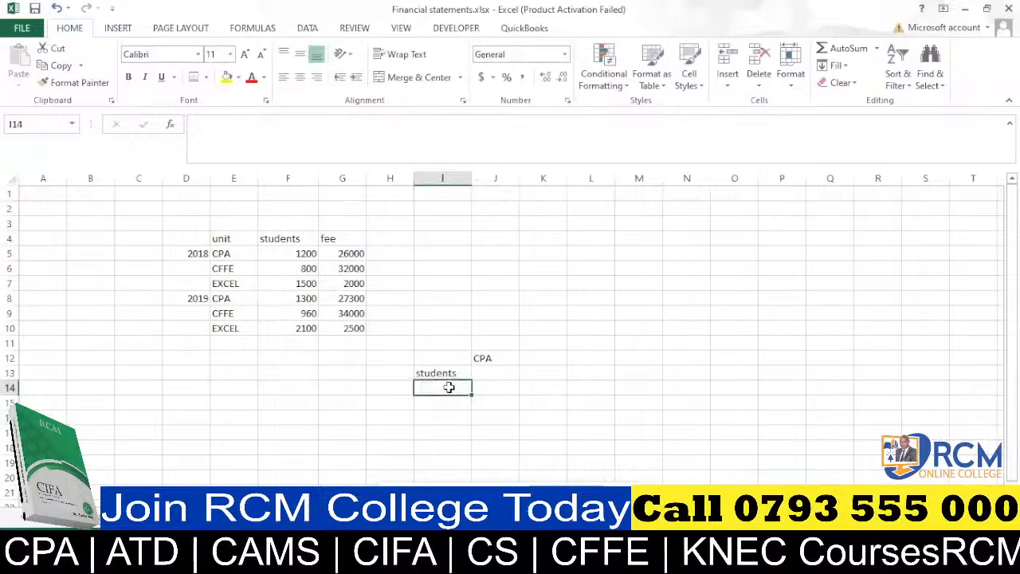
# Enter a SUMPRODUCT formula in J13 testing whether the units in E5:E10 equal J12, wrapping the test in parentheses.
pyautogui.click(487, 370)
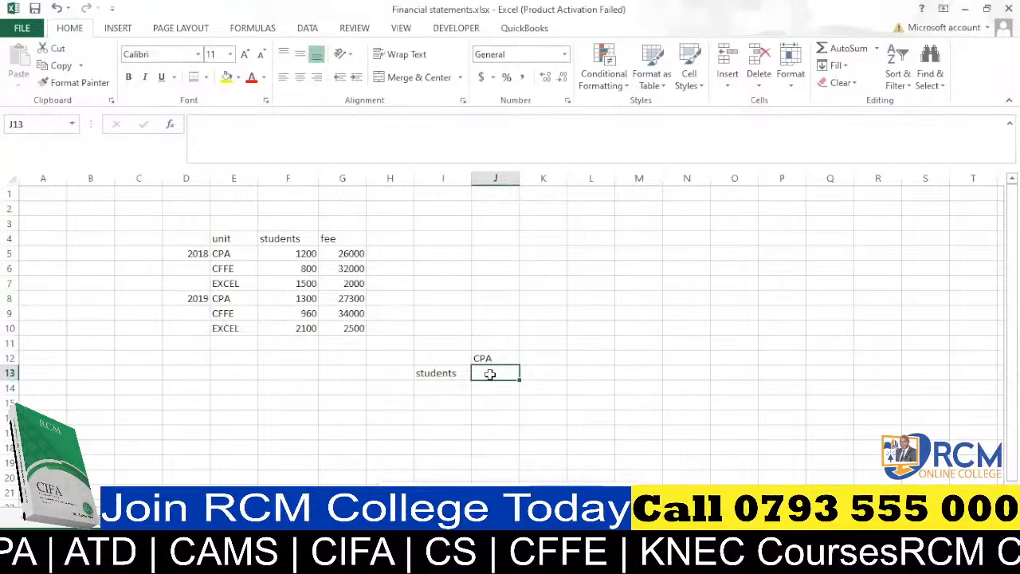
pyautogui.write('=sum')
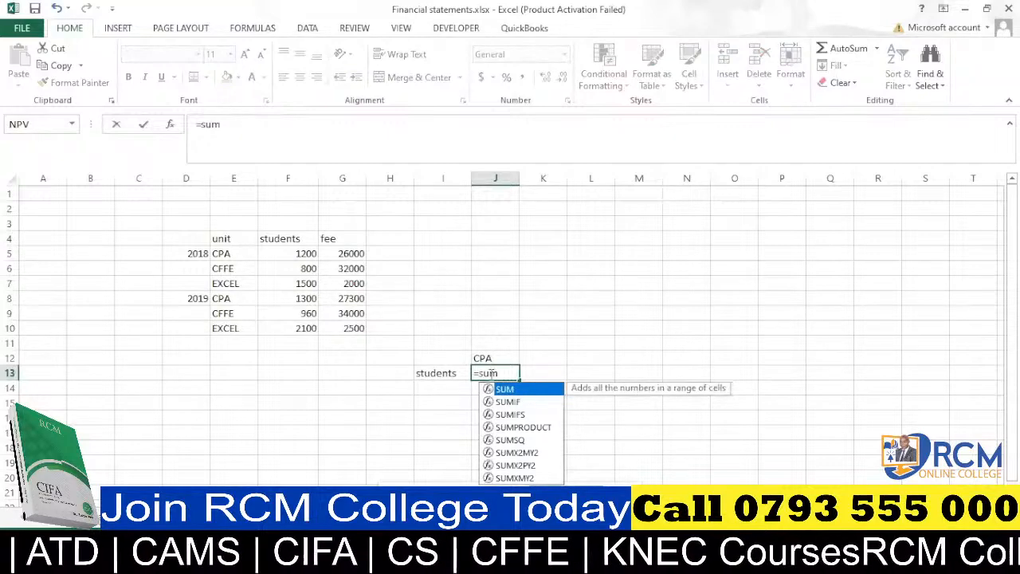
pyautogui.write('p')
pyautogui.press('Tab')
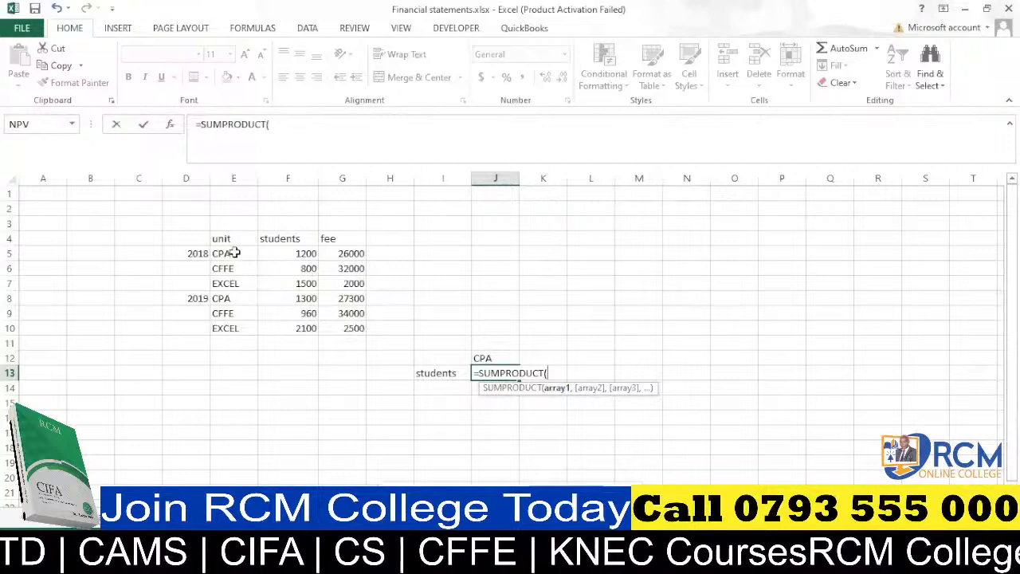
pyautogui.moveTo(236, 250); pyautogui.dragTo(239, 325)
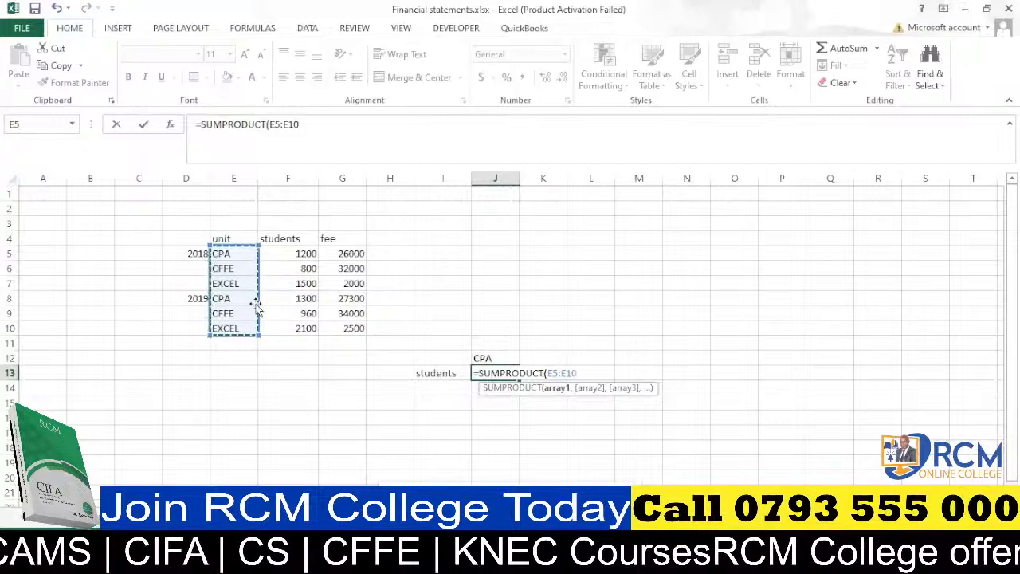
pyautogui.write('=')
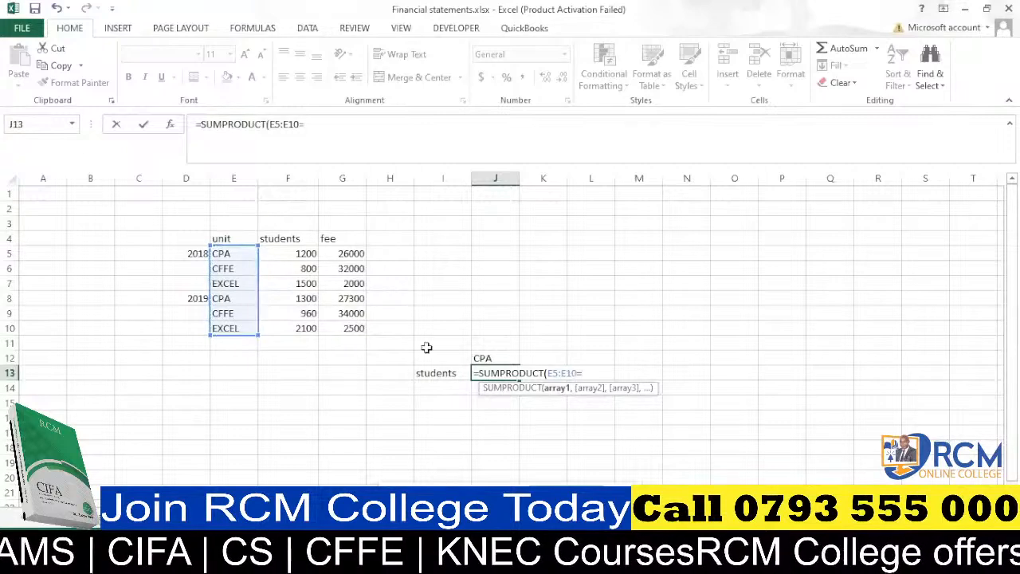
pyautogui.click(491, 360)
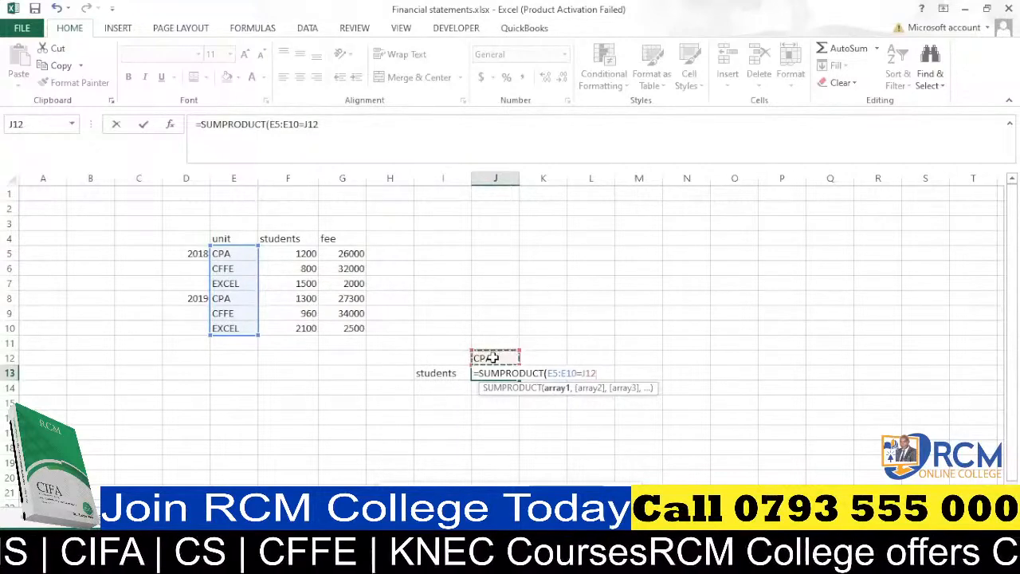
pyautogui.write('0')
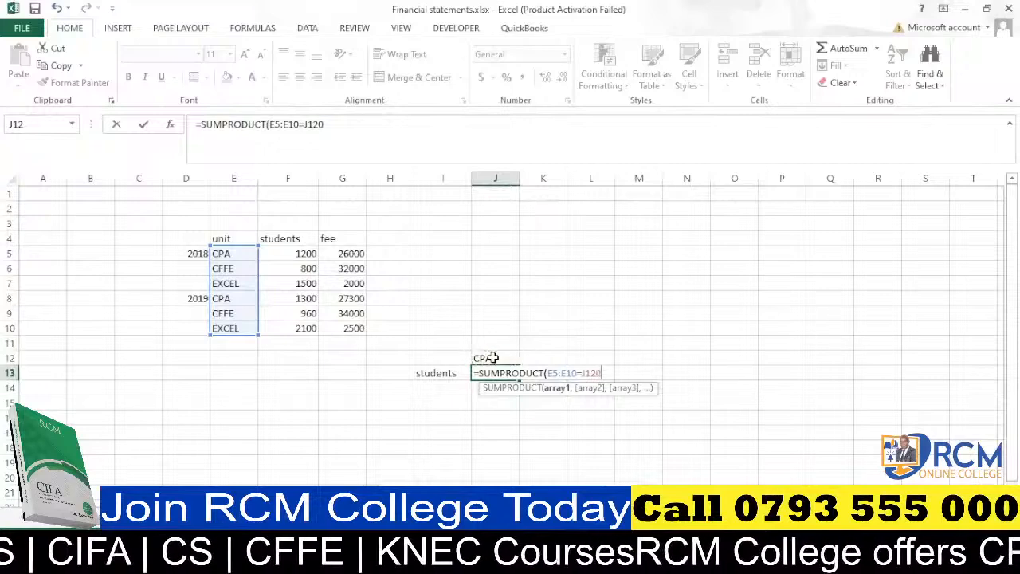
pyautogui.press('BackSpace')
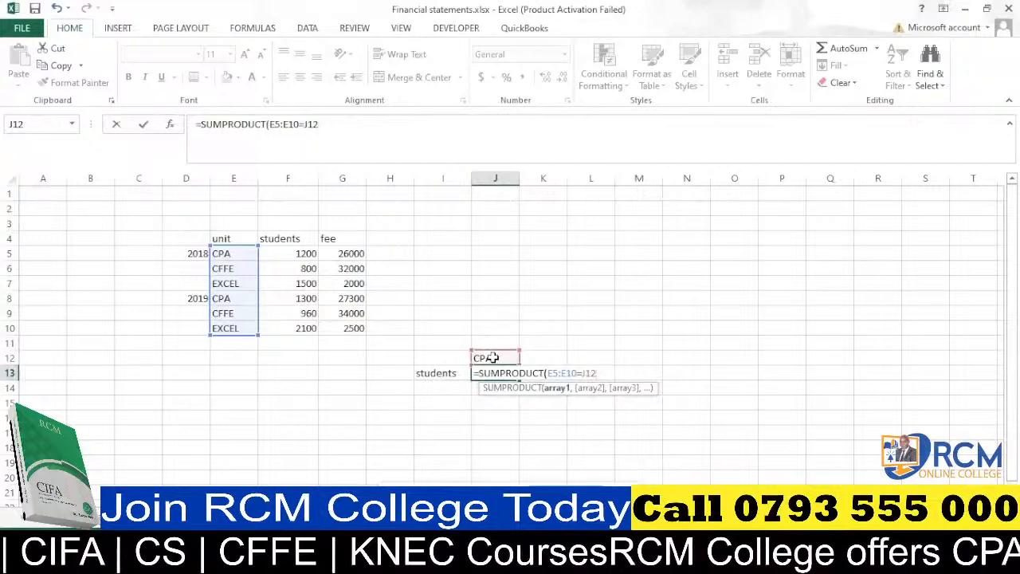
pyautogui.write(')')
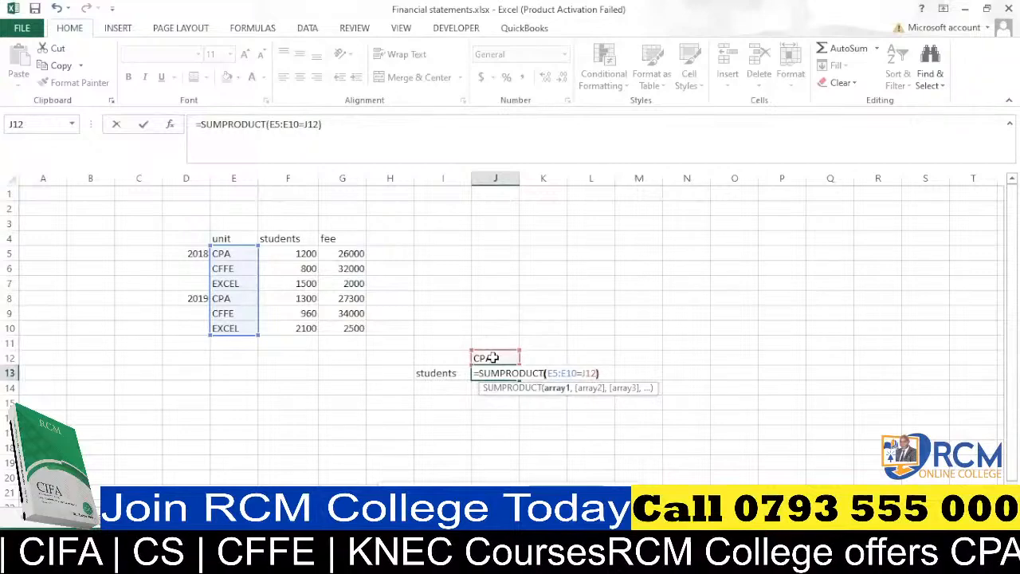
pyautogui.click(549, 373)
pyautogui.write('(')
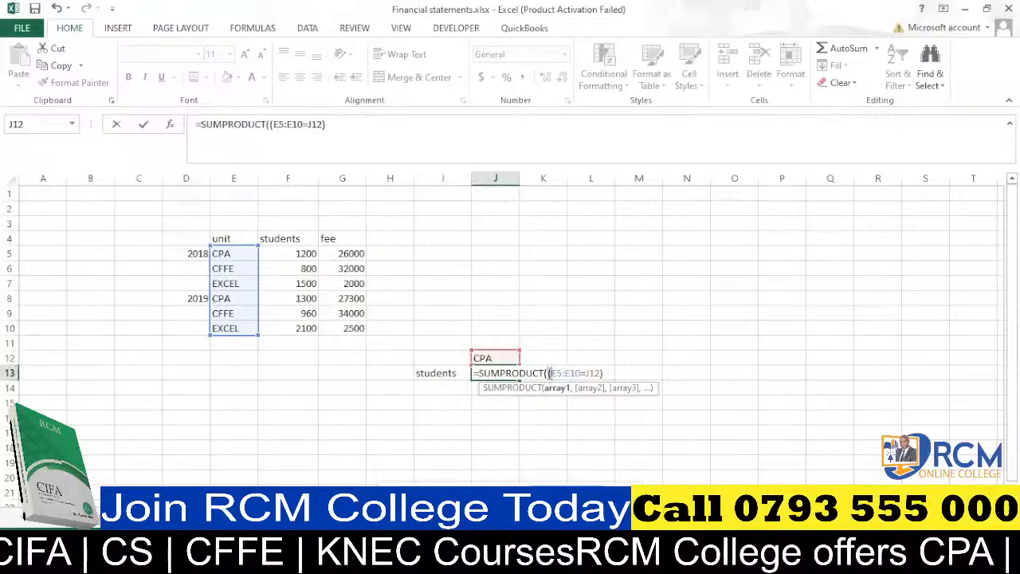
pyautogui.click(605, 376)
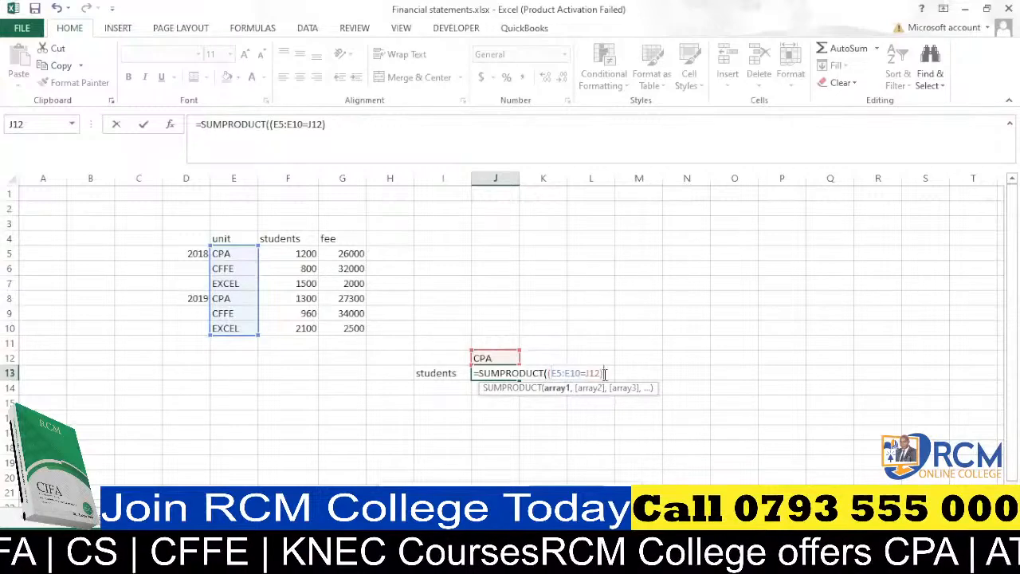
pyautogui.press('Return')
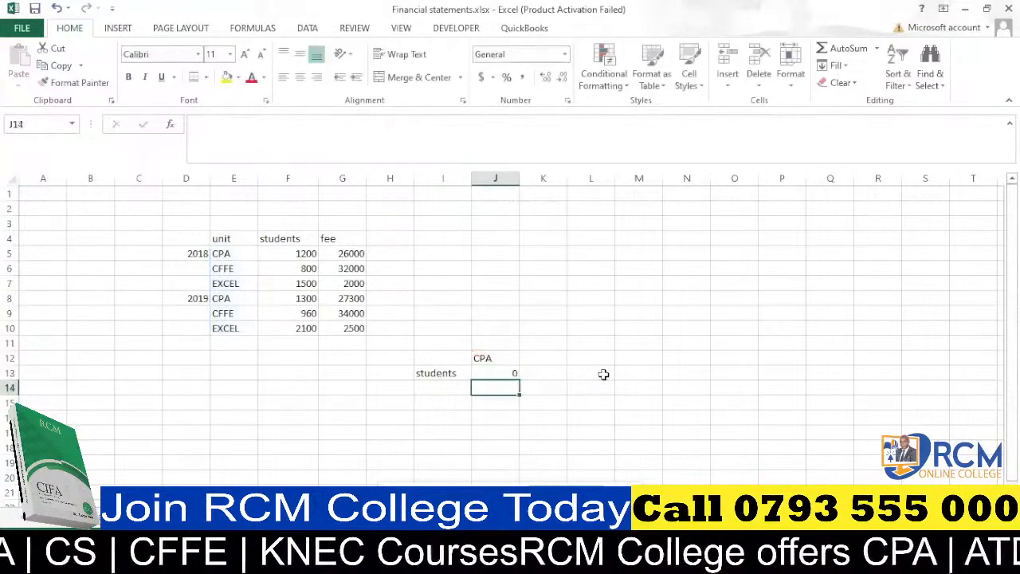
# Edit the J13 formula to multiply the unit test by the students range F5:F10.
pyautogui.doubleClick(507, 372)
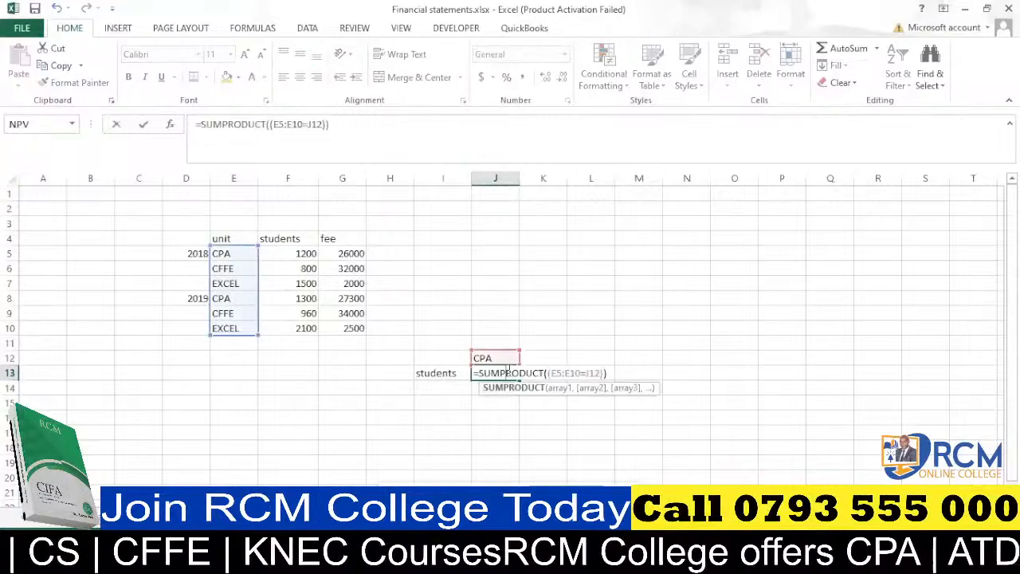
pyautogui.click(607, 373)
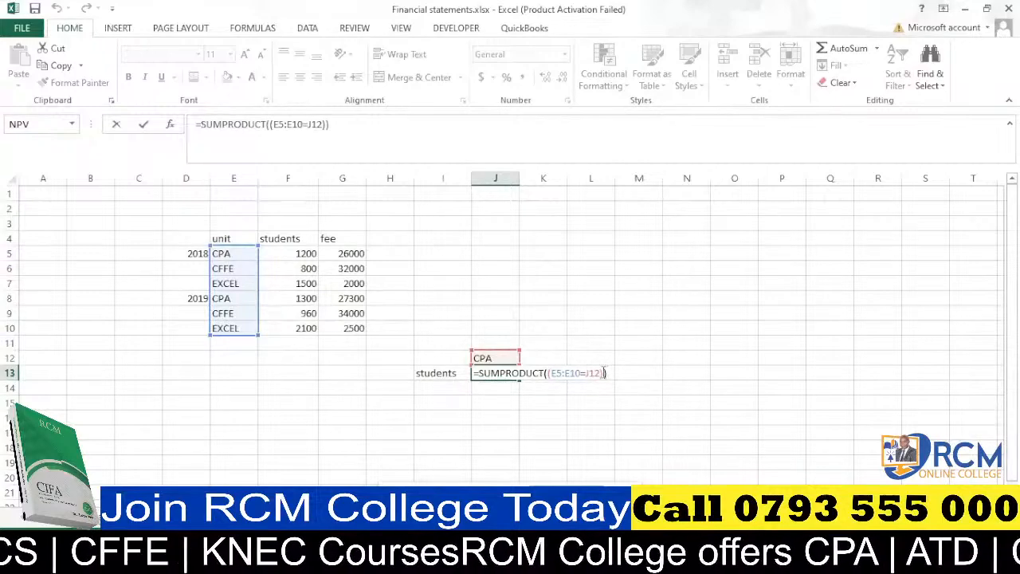
pyautogui.click(604, 373)
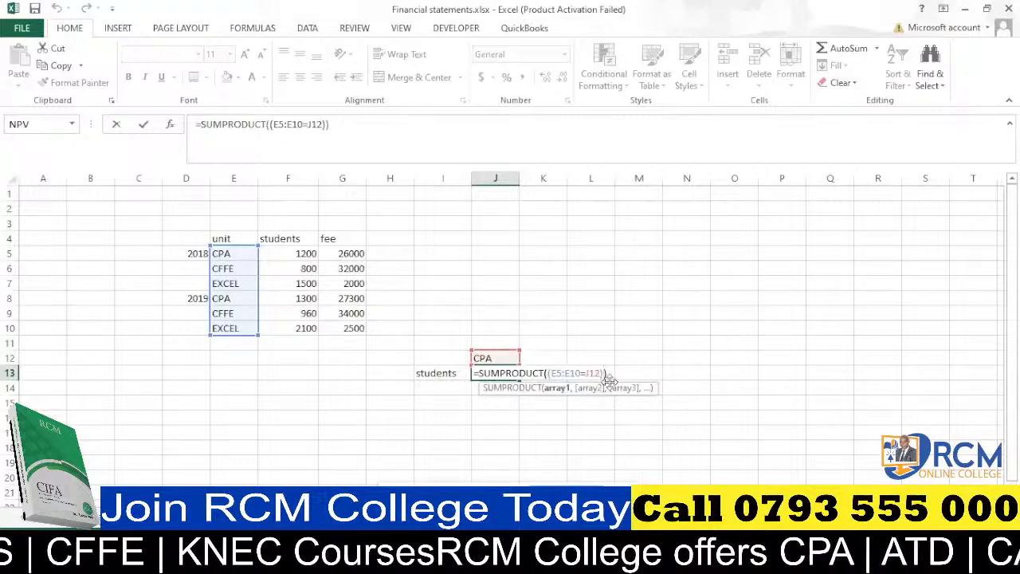
pyautogui.write('*')
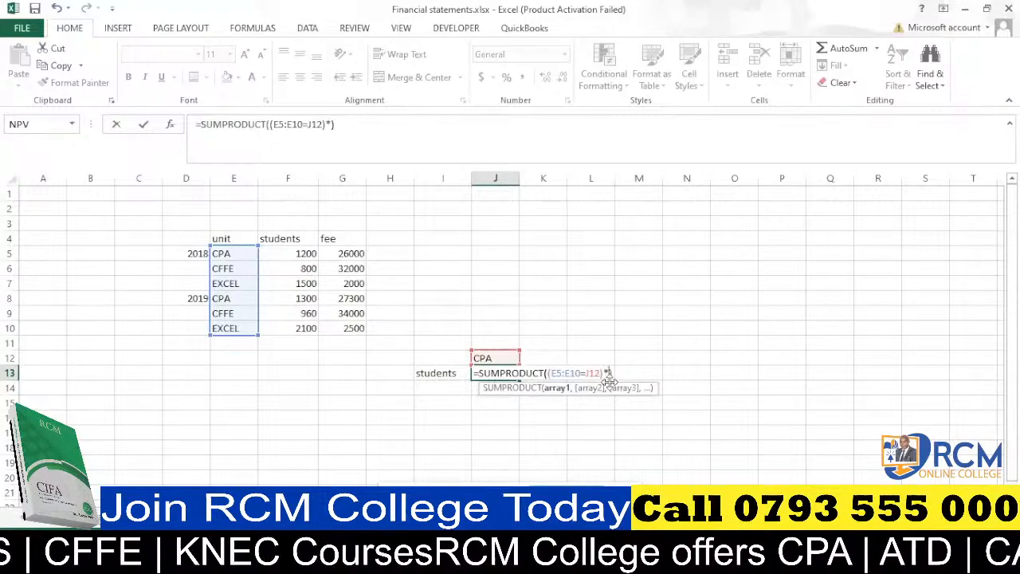
pyautogui.press('BackSpace')
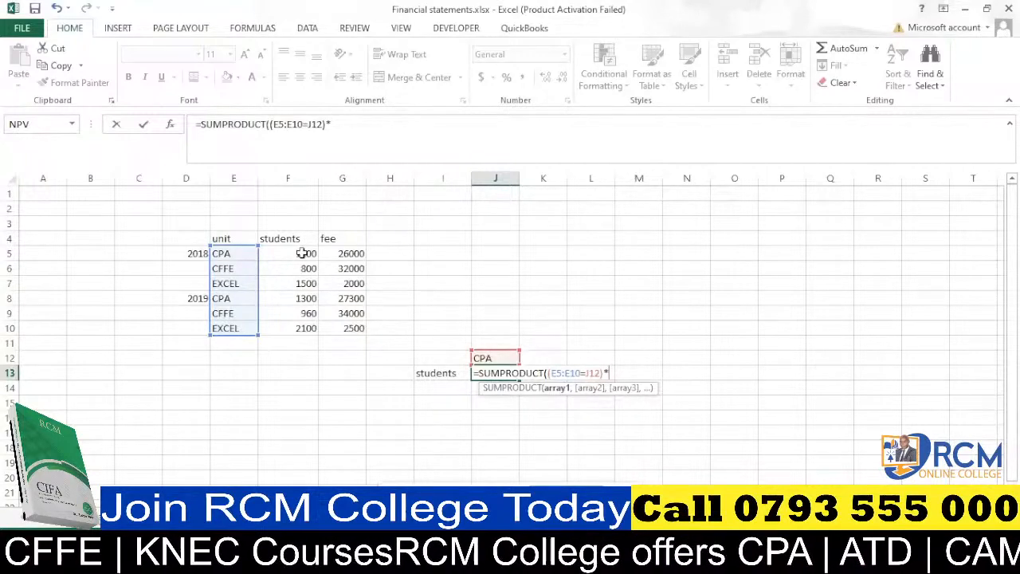
pyautogui.moveTo(302, 253); pyautogui.dragTo(311, 328)
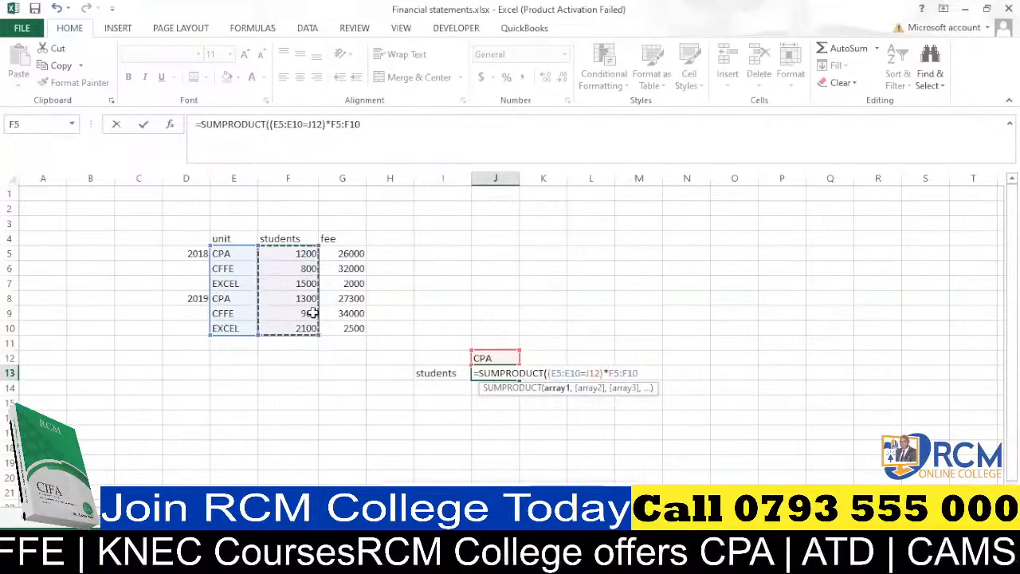
pyautogui.write(')')
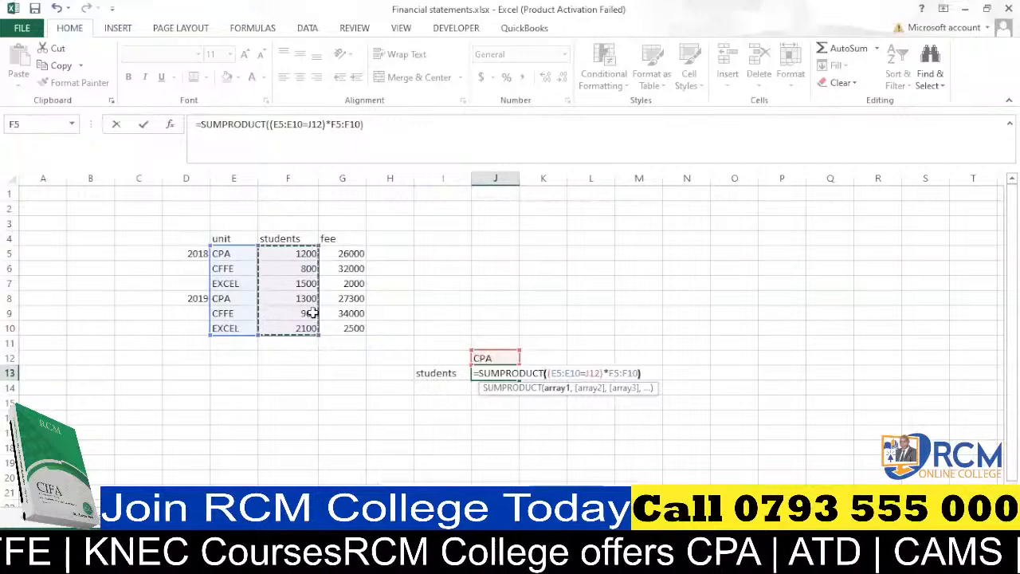
pyautogui.press('Return')
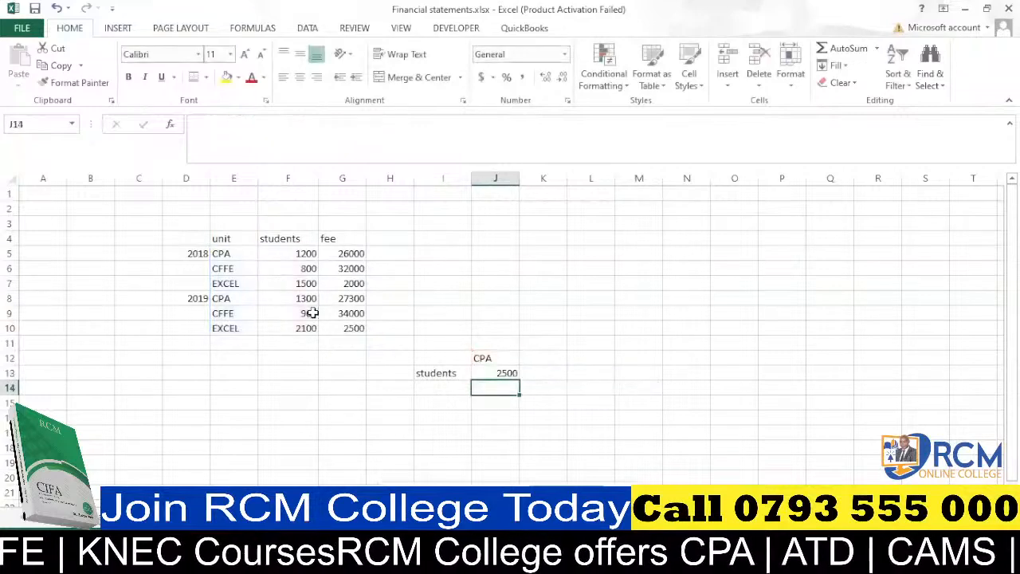
# Widen column J slightly.
pyautogui.click(496, 373)
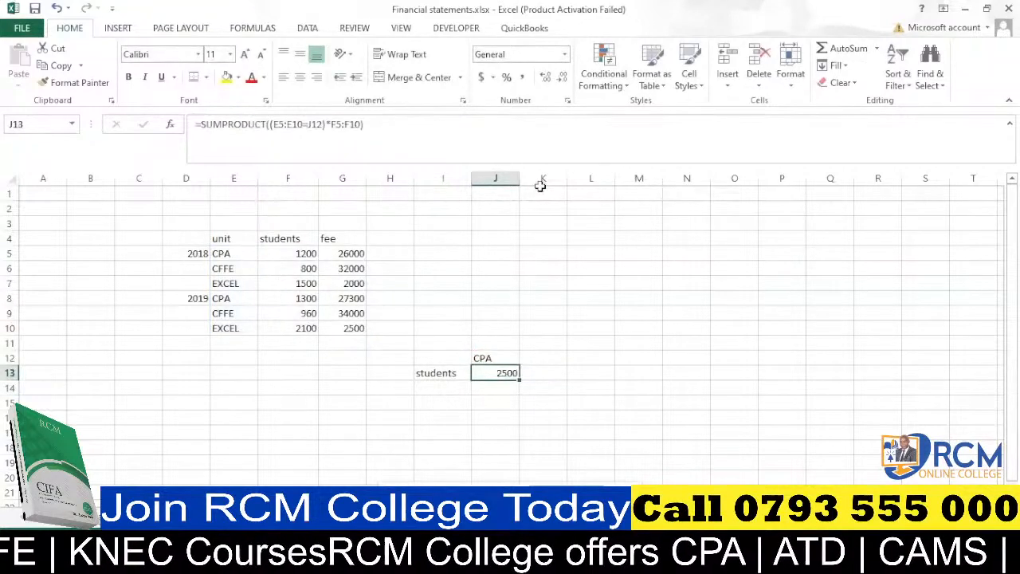
pyautogui.moveTo(520, 177); pyautogui.dragTo(529, 178)
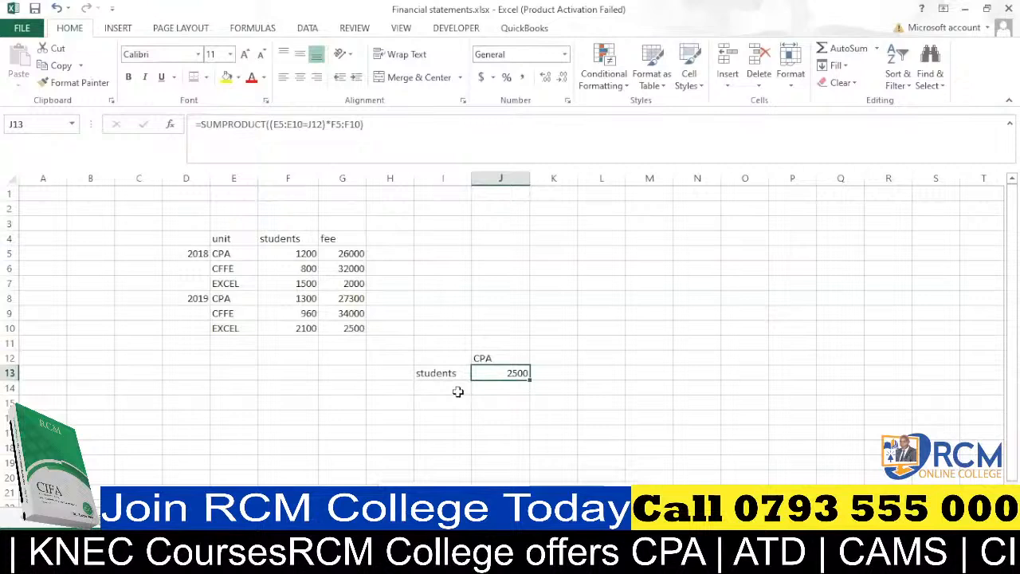
pyautogui.moveTo(457, 391); pyautogui.dragTo(446, 403)
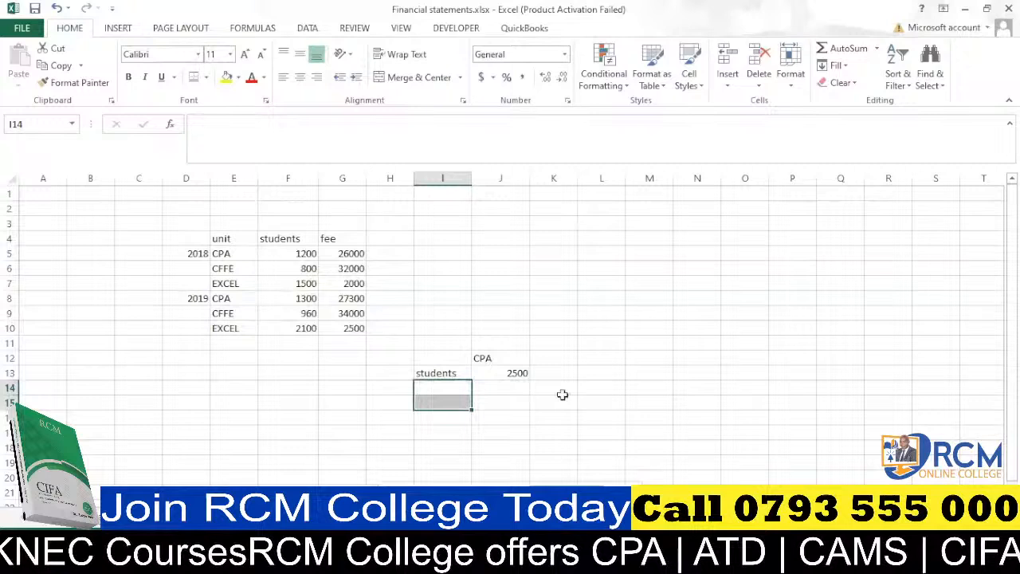
pyautogui.click(602, 284)
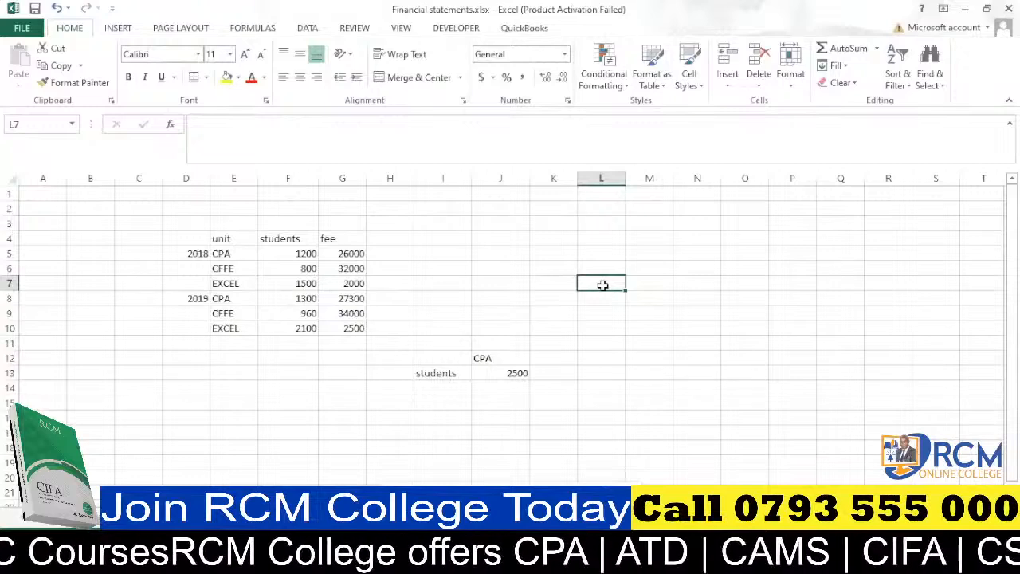
# Clear the formula from cell J13.
pyautogui.click(515, 374)
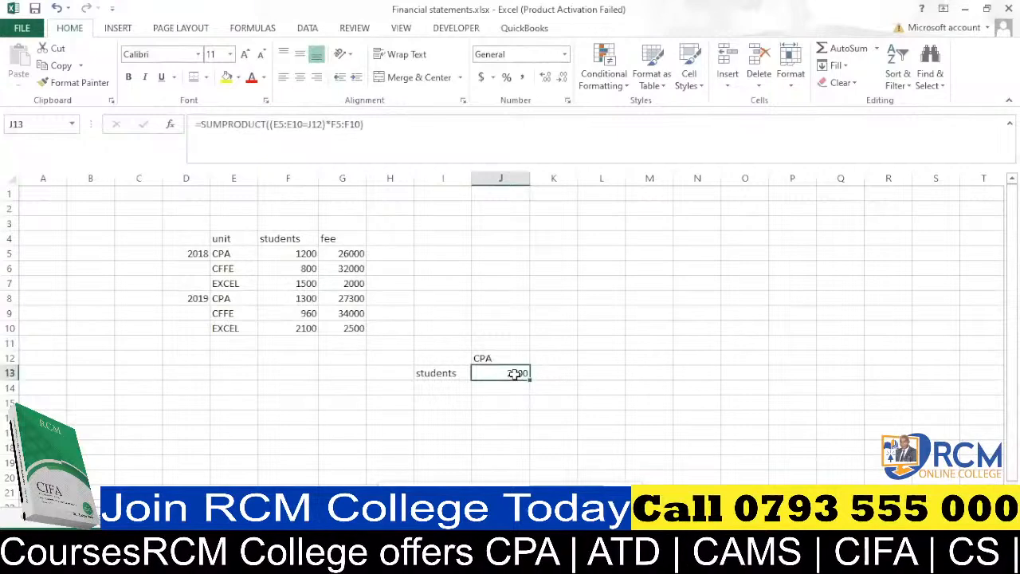
pyautogui.press('BackSpace')
pyautogui.click(525, 294)
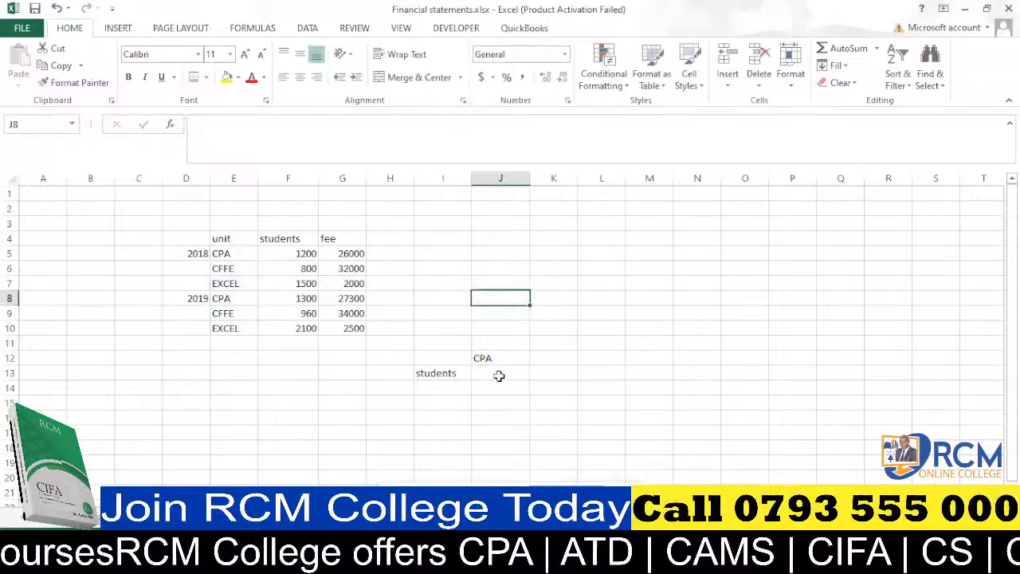
# Start a SUMPRODUCT formula in J13 that tests whether the units in E5:E10 equal J12.
pyautogui.click(499, 376)
pyautogui.write('=')
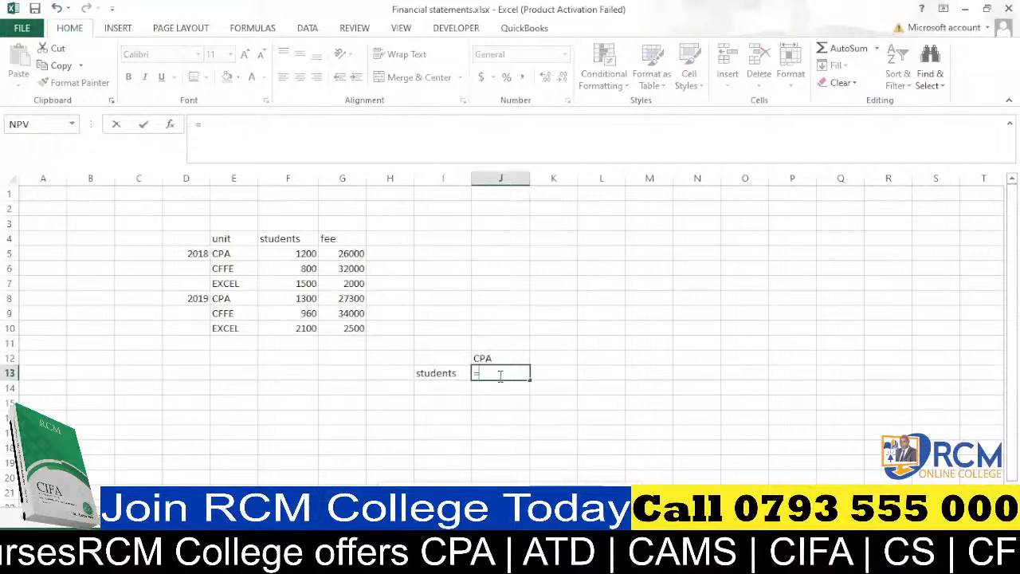
pyautogui.write('sump')
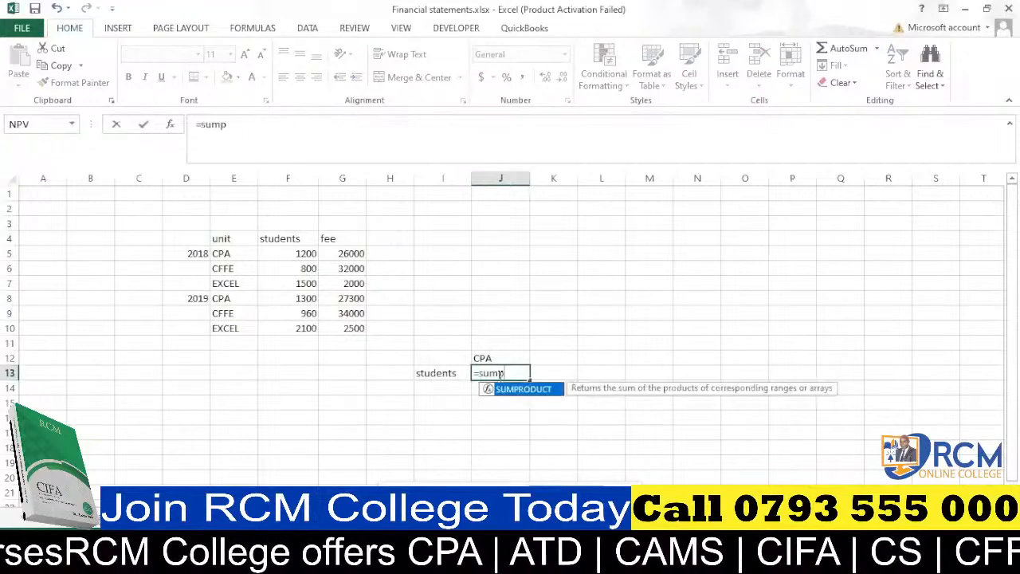
pyautogui.press('Tab')
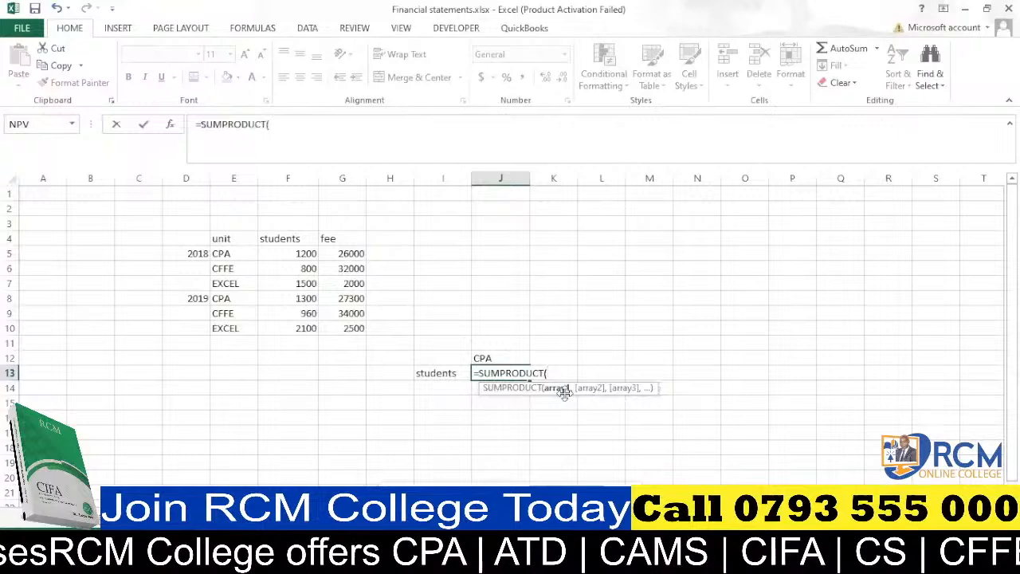
pyautogui.moveTo(231, 254); pyautogui.dragTo(237, 325)
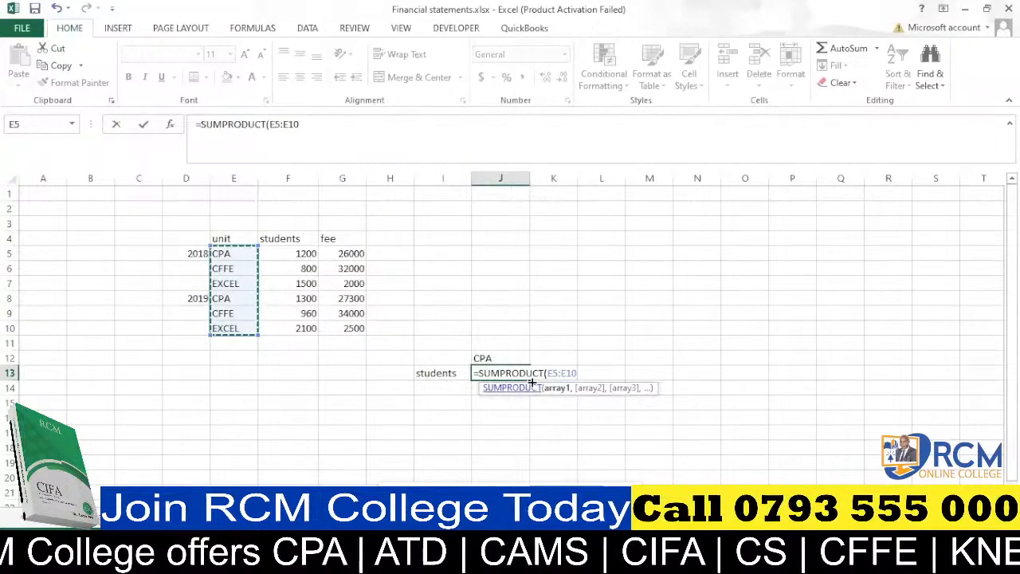
pyautogui.write('=')
pyautogui.click(486, 356)
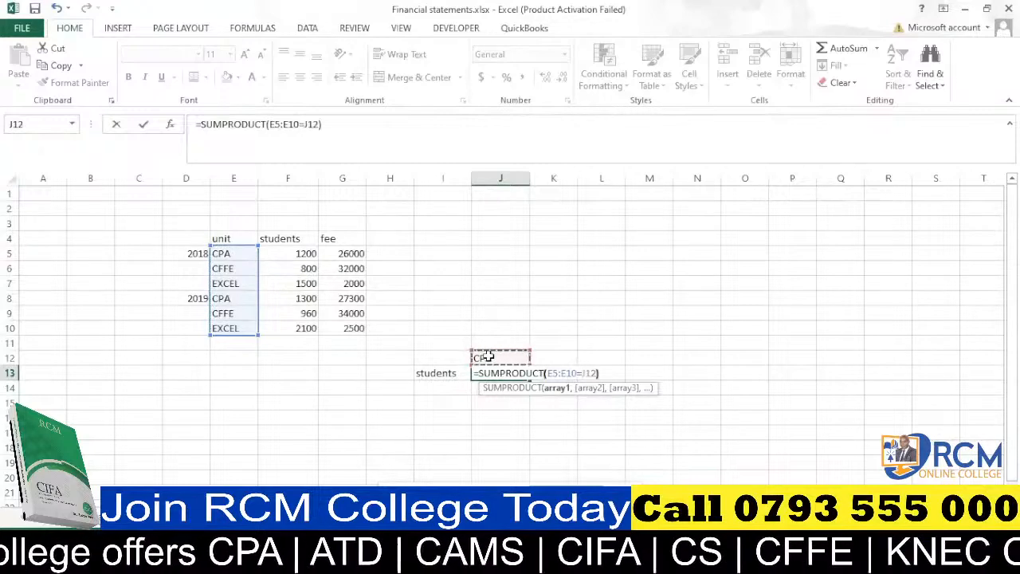
pyautogui.write(')')
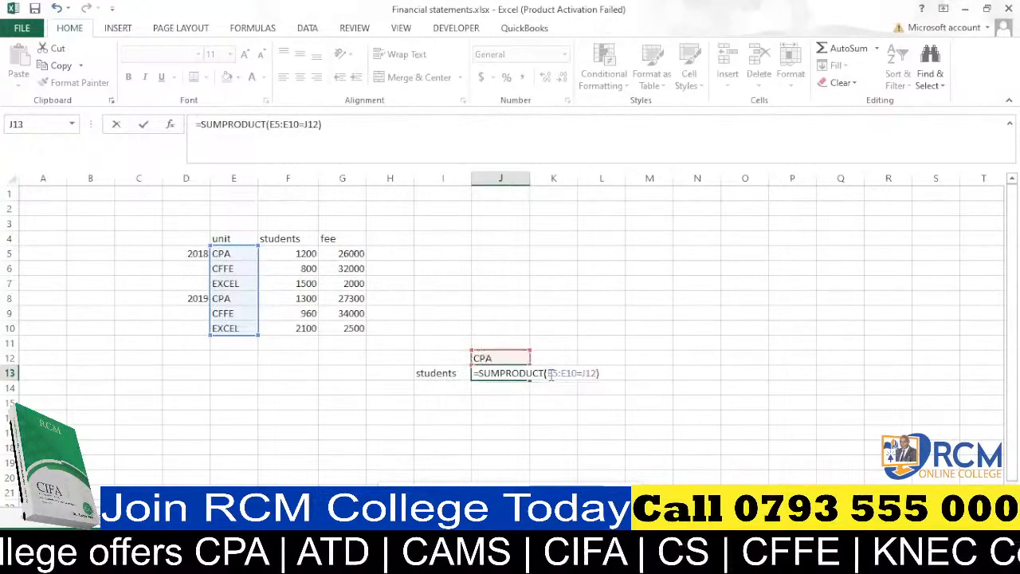
# Wrap the unit test in parentheses, multiply it by the students range F5:F10, and enter the formula.
pyautogui.click(547, 373)
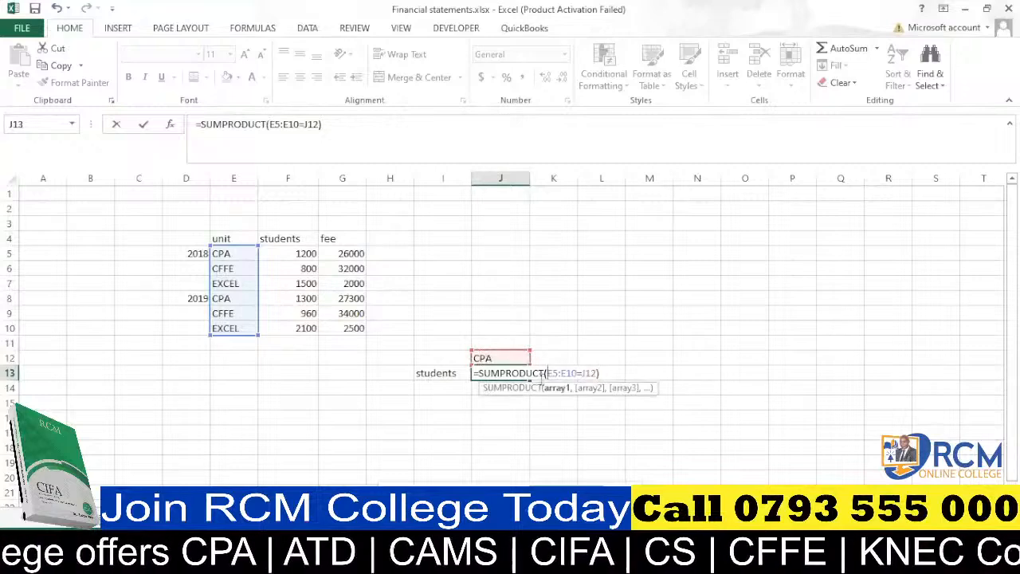
pyautogui.write('(')
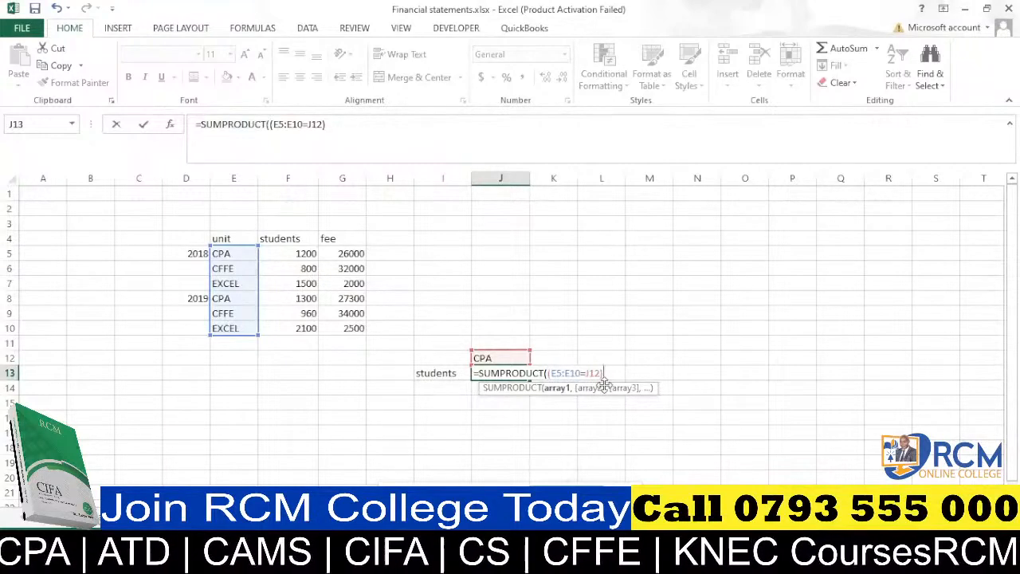
pyautogui.write('*')
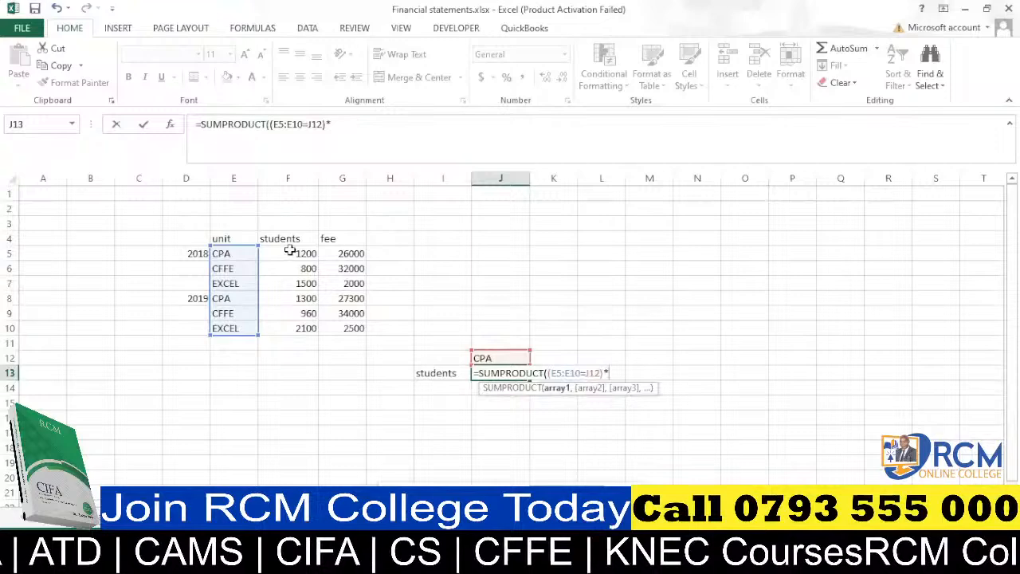
pyautogui.moveTo(290, 250); pyautogui.dragTo(297, 327)
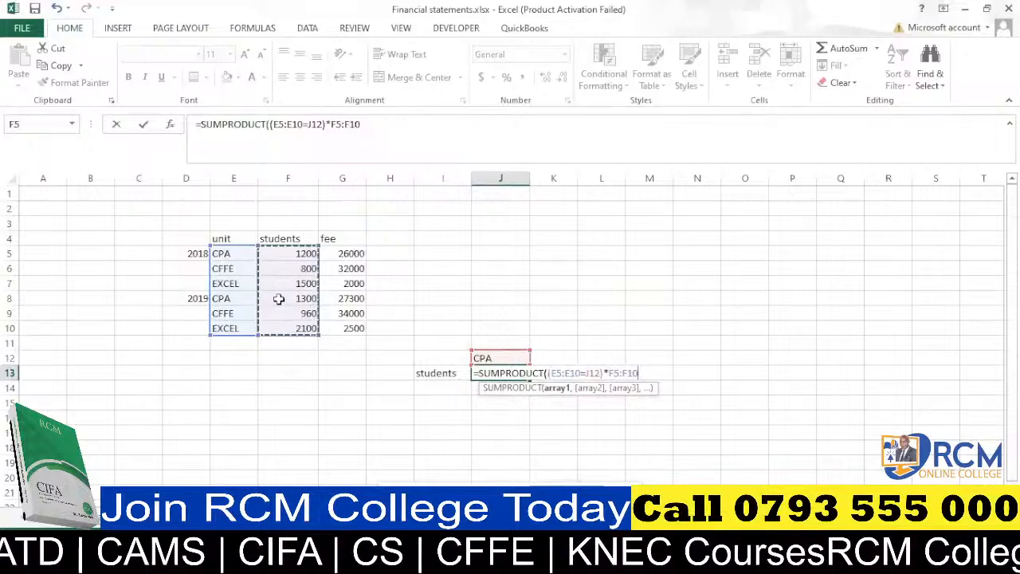
pyautogui.write(')')
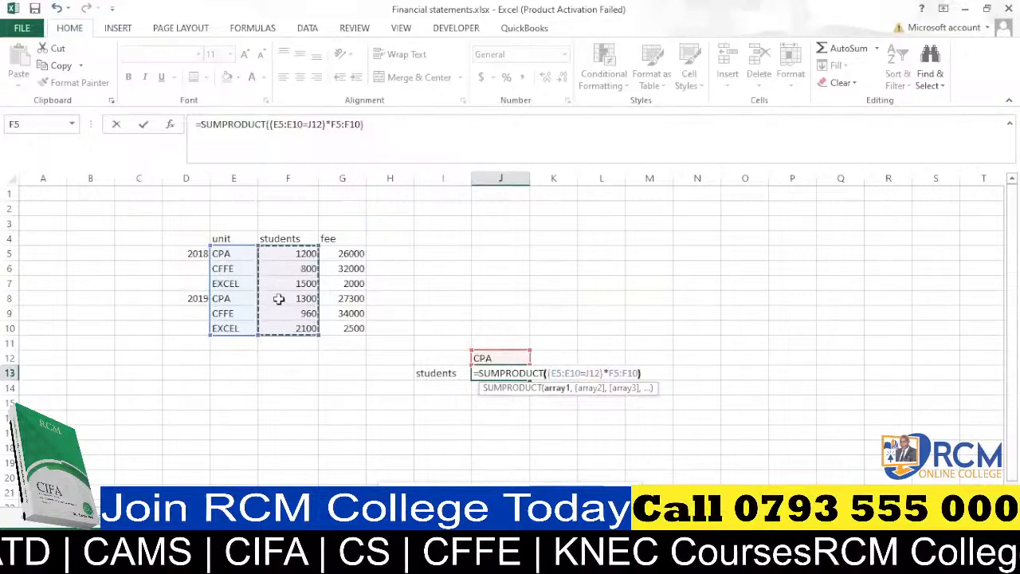
pyautogui.press('Return')
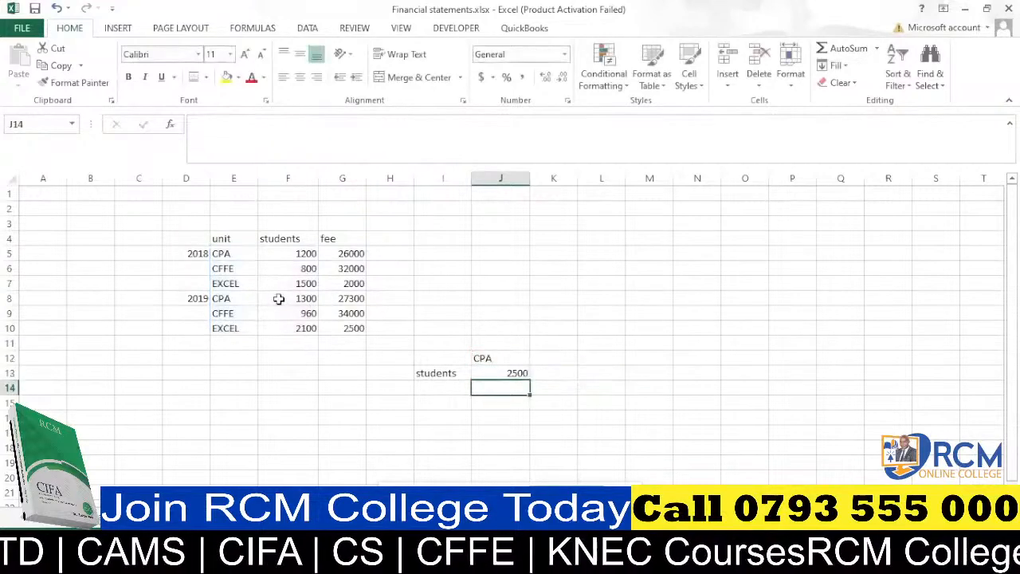
# Change the unit in J12 to excel.
pyautogui.click(510, 371)
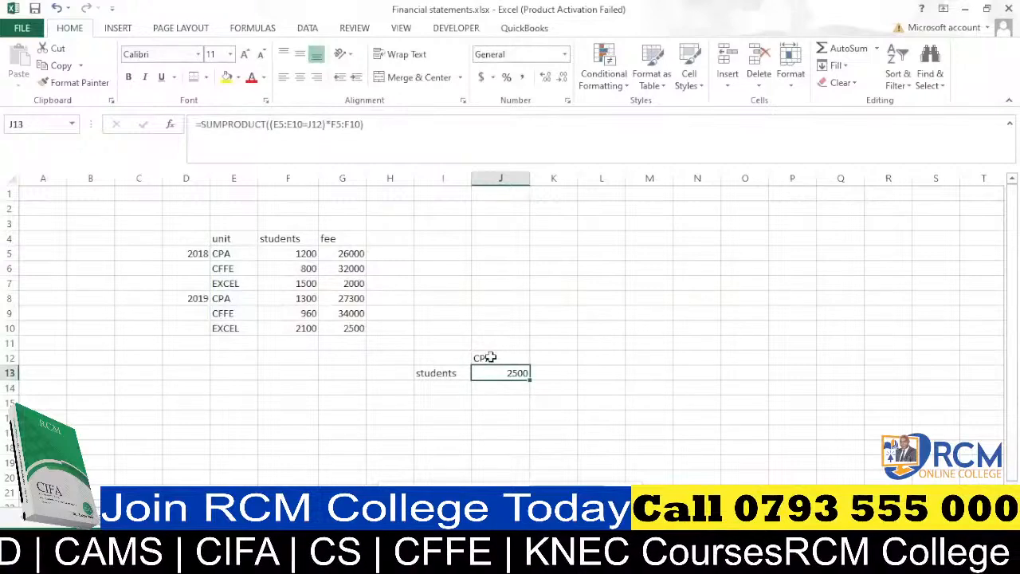
pyautogui.click(490, 357)
pyautogui.write('exce')
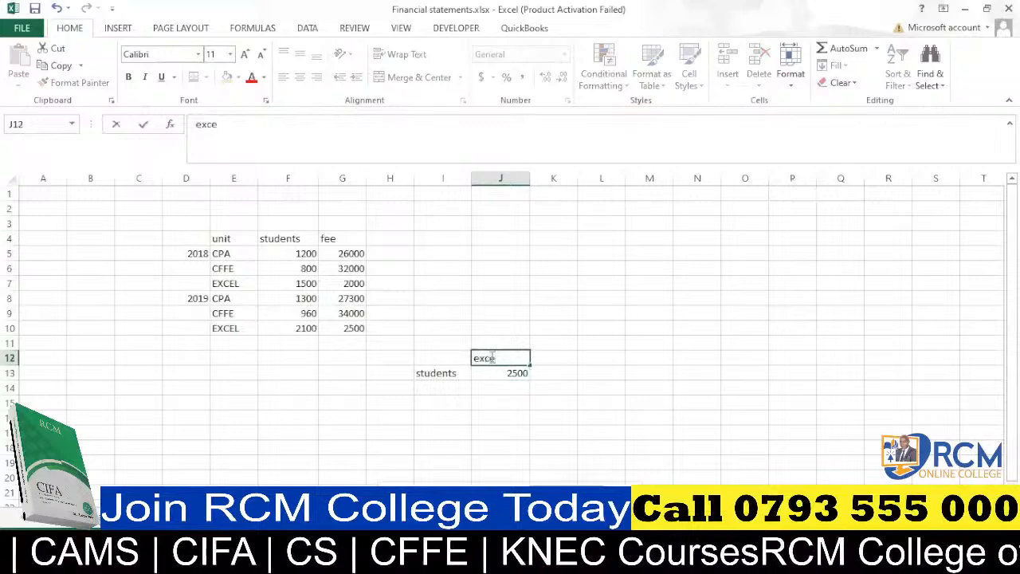
pyautogui.write('l')
pyautogui.click(513, 315)
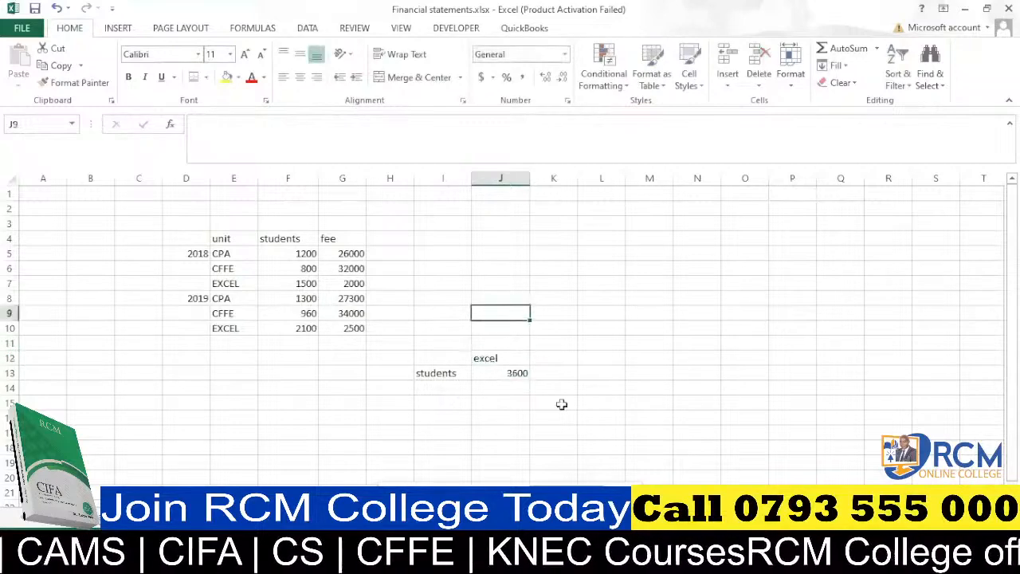
# Label cell I14 as total fees.
pyautogui.click(517, 372)
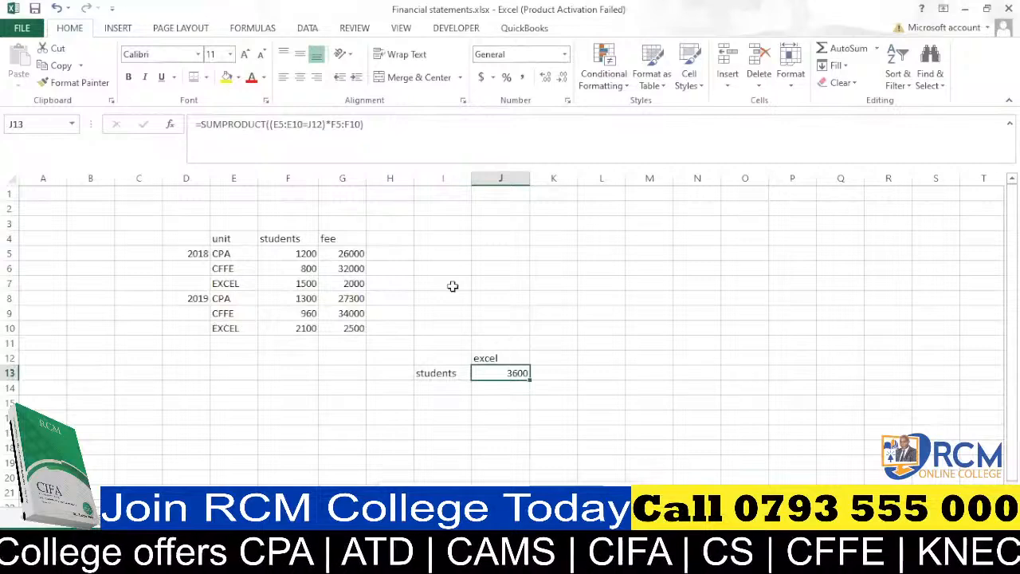
pyautogui.click(428, 388)
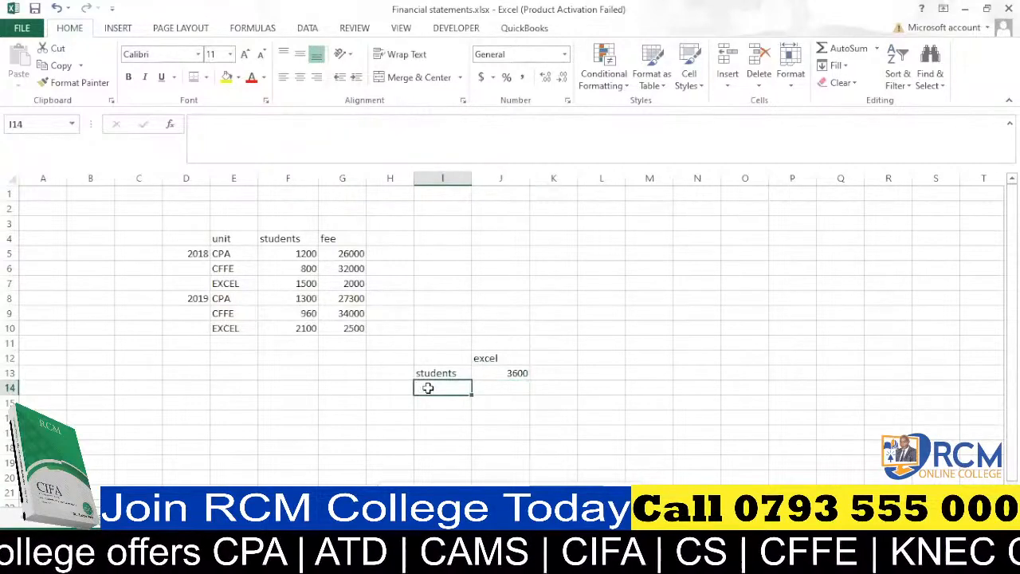
pyautogui.write('total fe')
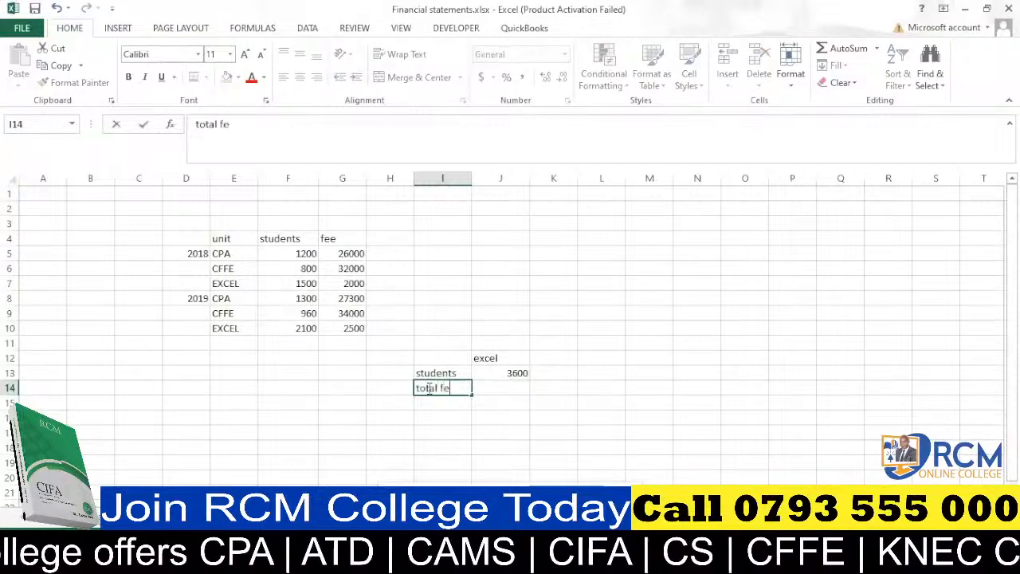
pyautogui.write('es')
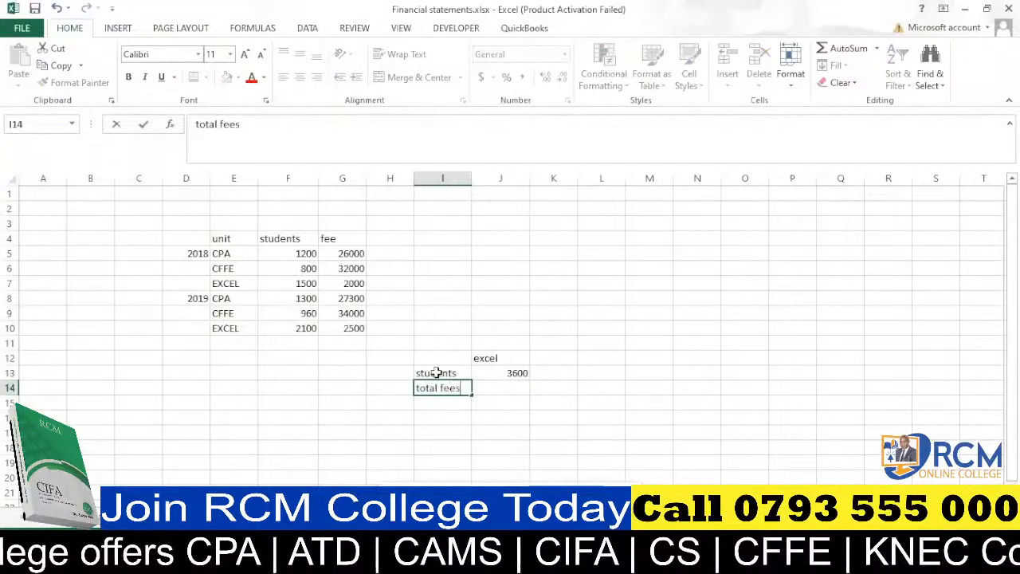
pyautogui.click(603, 388)
# Change the unit in J12 to cffe.
pyautogui.click(495, 358)
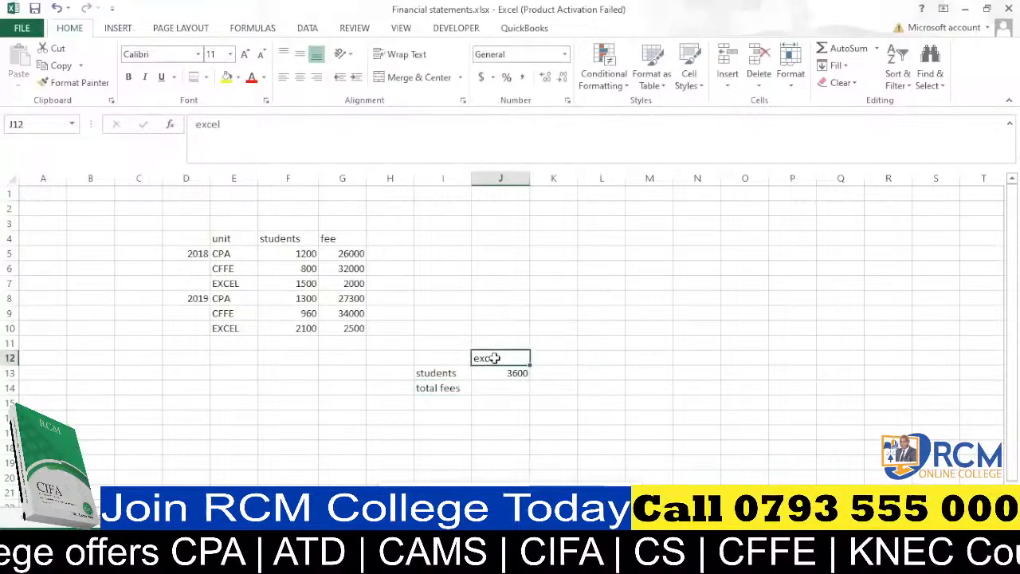
pyautogui.write('cffe')
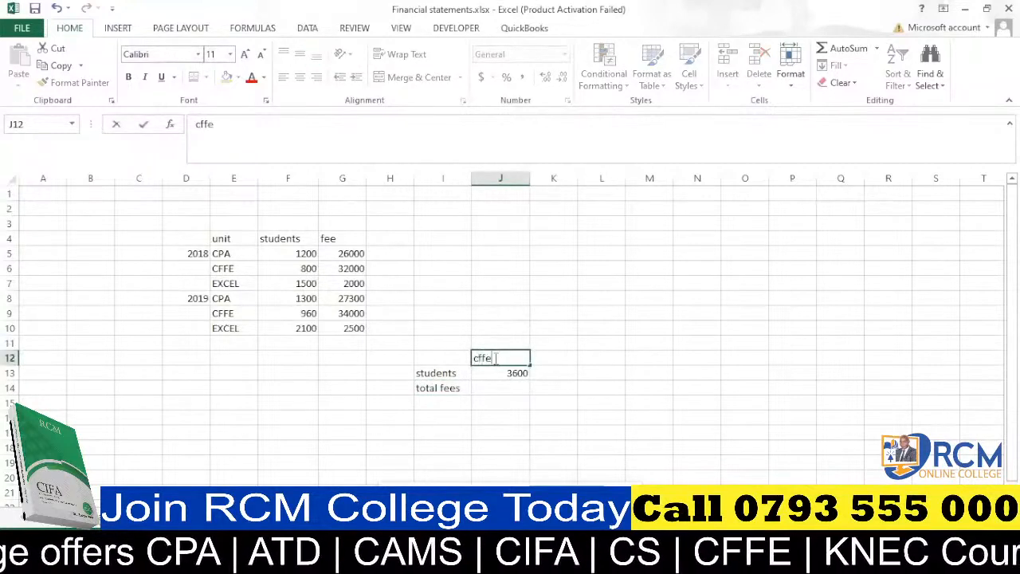
pyautogui.click(505, 297)
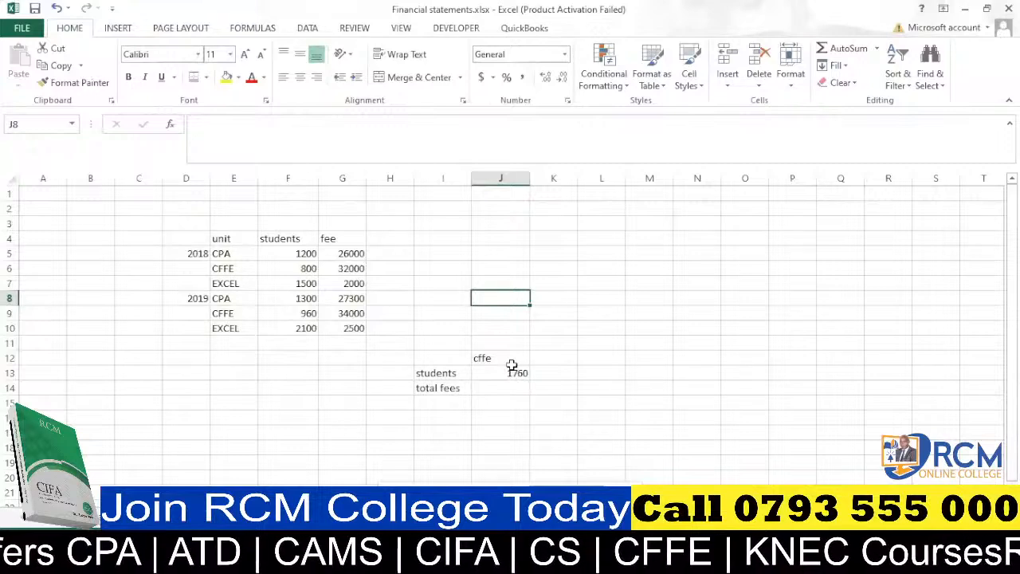
# Start a SUMPRODUCT formula in J14 testing whether the units in E5:E10 equal J12.
pyautogui.click(502, 389)
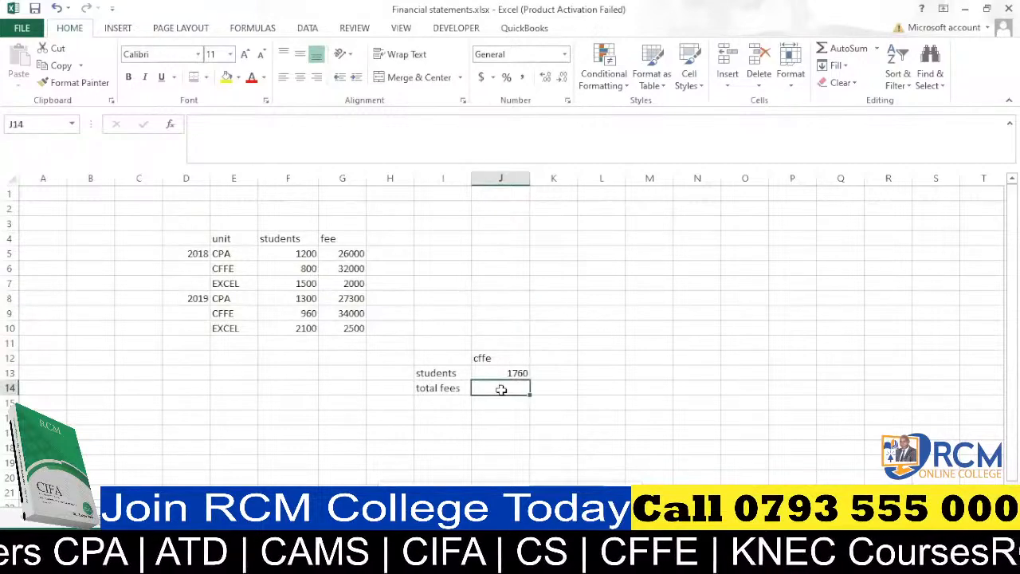
pyautogui.write('=sum')
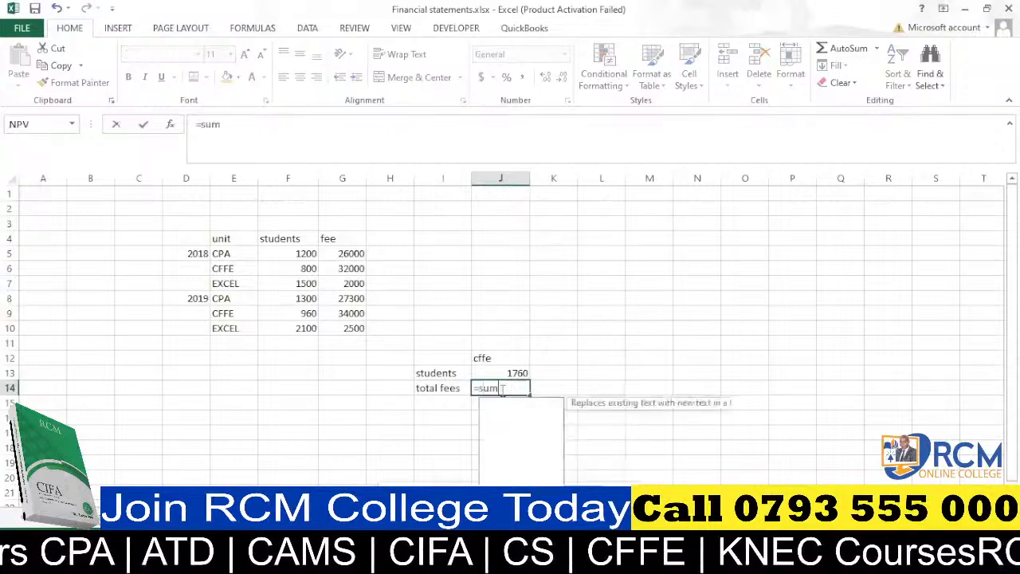
pyautogui.write('p')
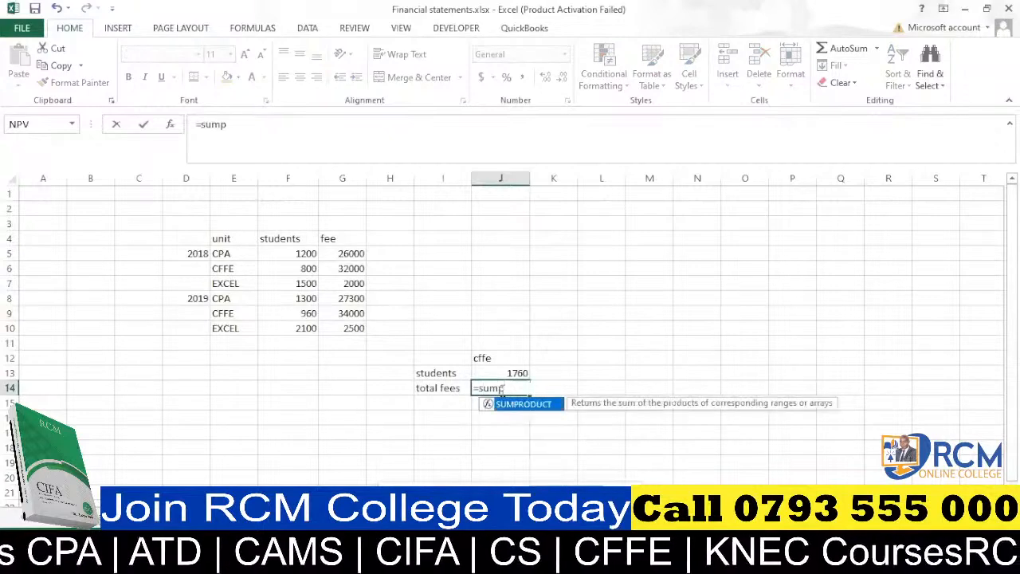
pyautogui.press('Tab')
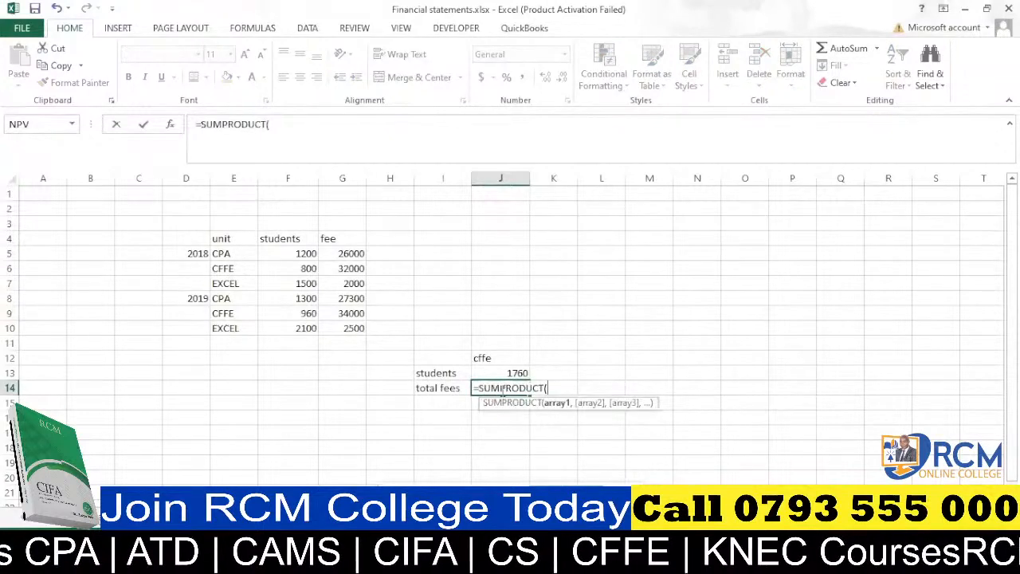
pyautogui.click(234, 254)
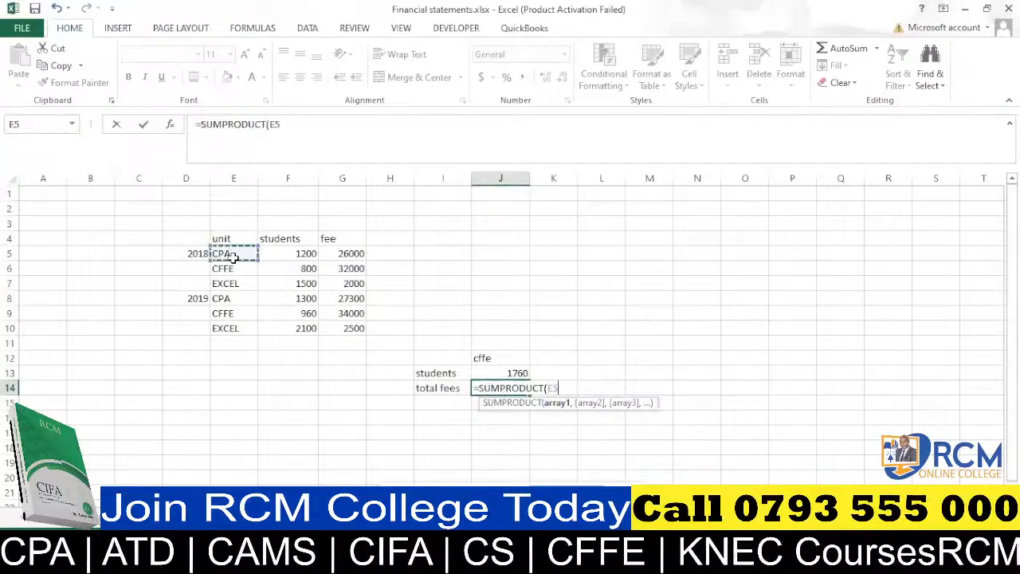
pyautogui.moveTo(234, 254); pyautogui.dragTo(234, 323)
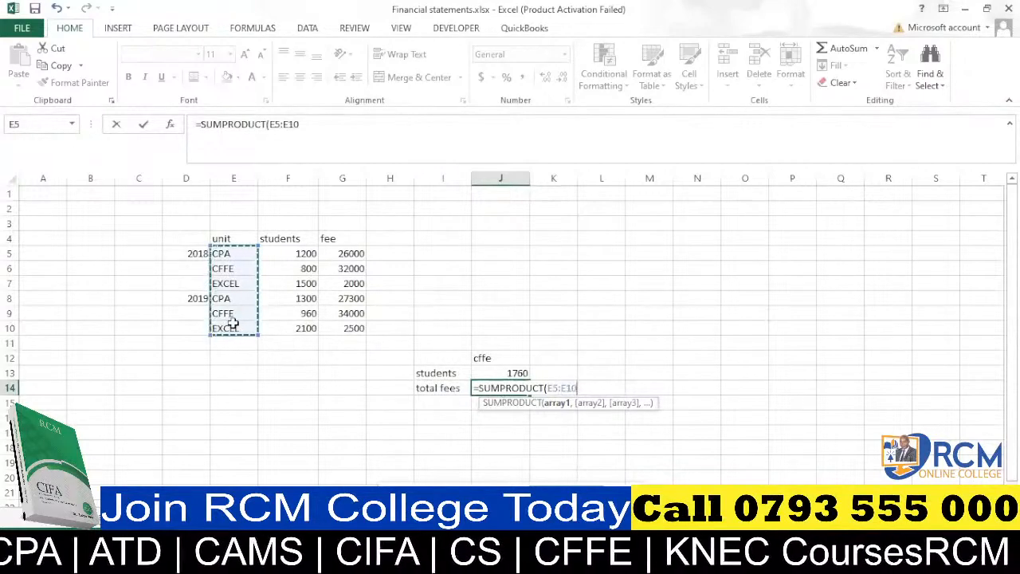
pyautogui.write('=')
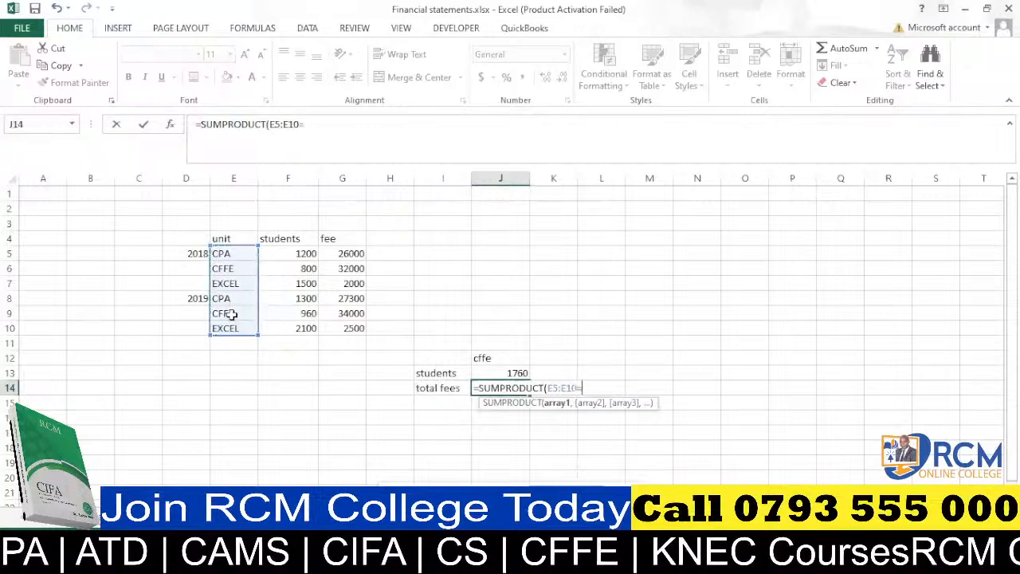
pyautogui.click(504, 359)
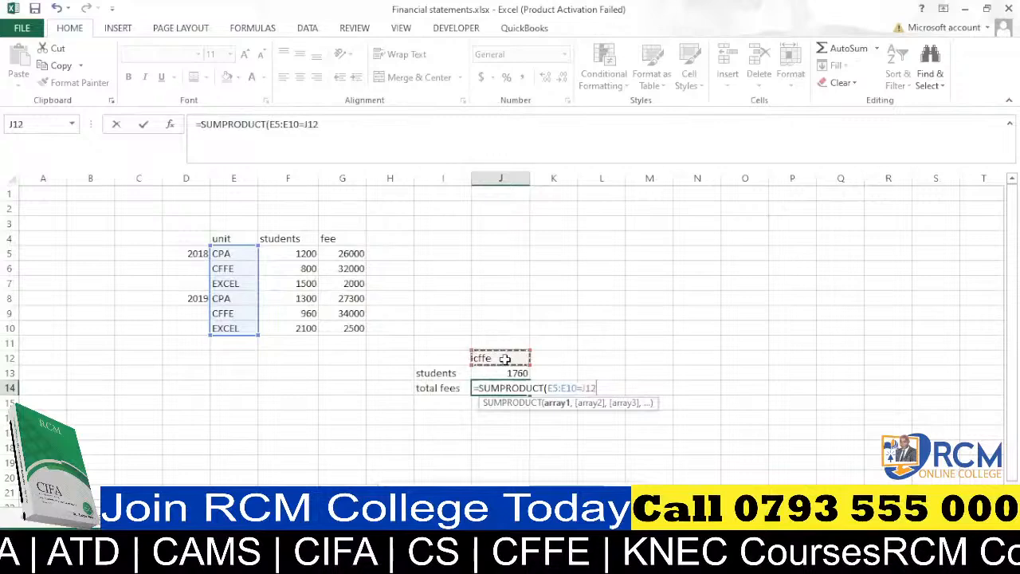
pyautogui.write(')')
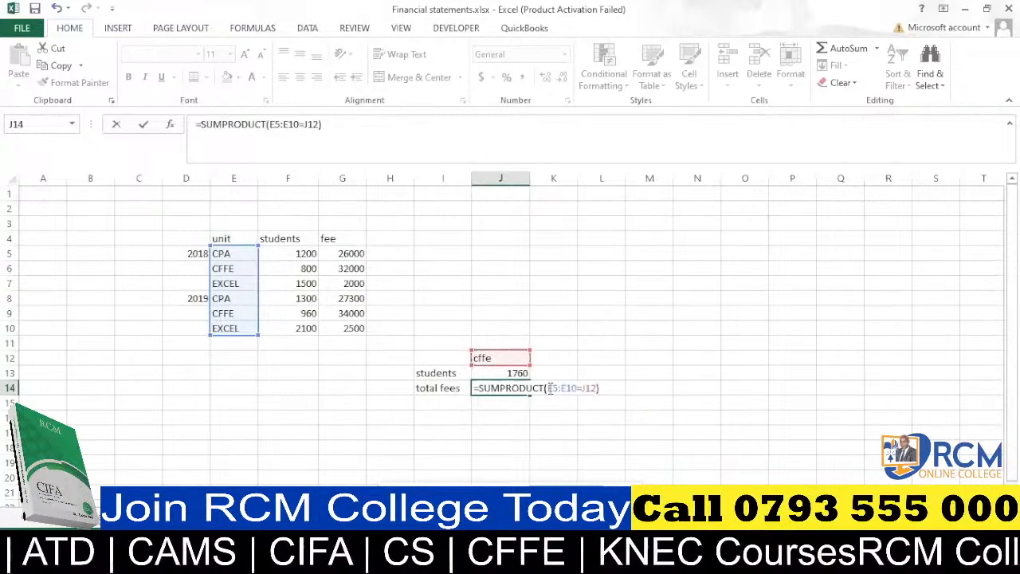
# Complete the J14 formula as =SUMPRODUCT((E5:E10=J12)*F5:F10*G5:G10) and enter it.
pyautogui.click(549, 388)
pyautogui.write('(')
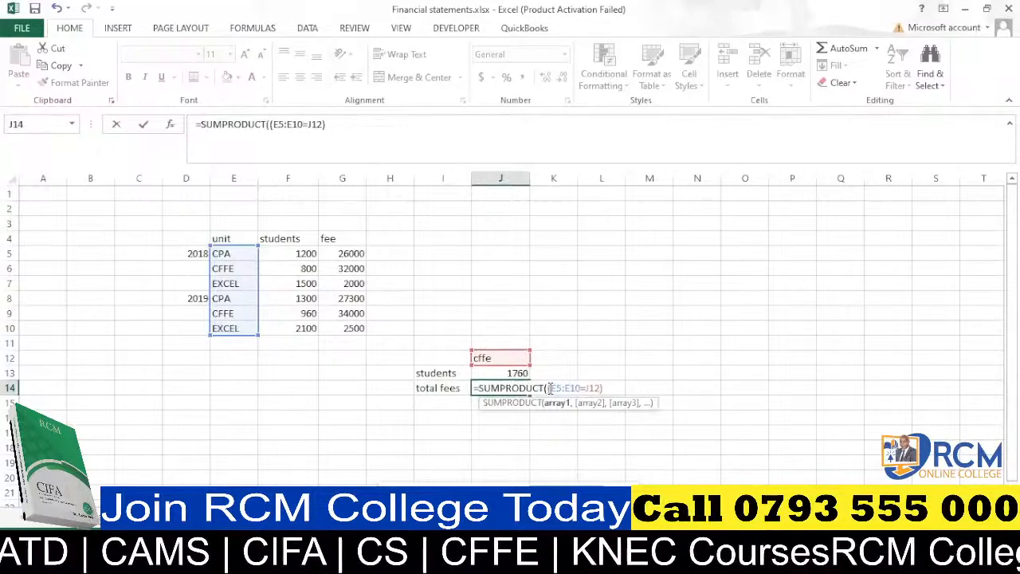
pyautogui.click(606, 388)
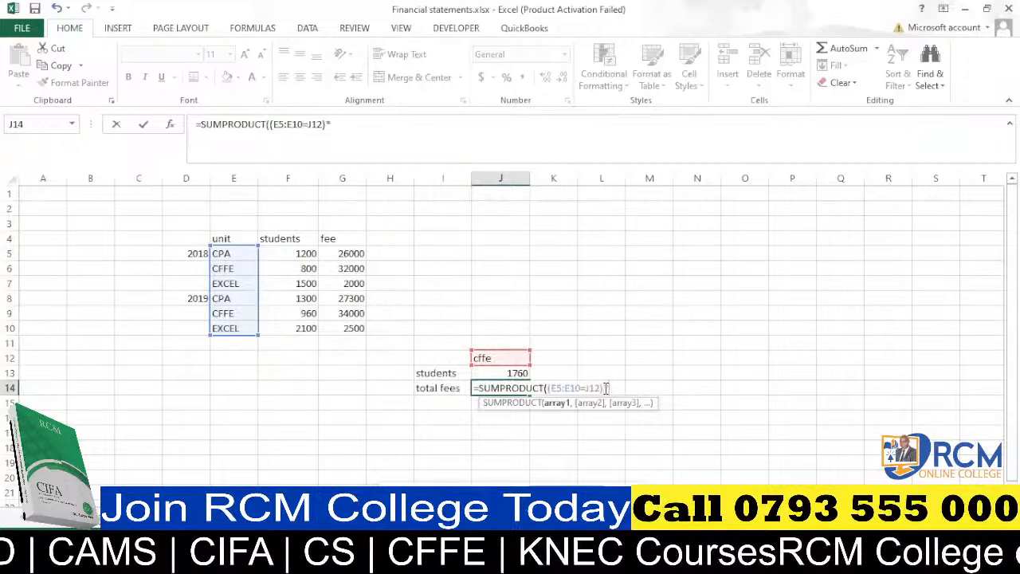
pyautogui.write('*')
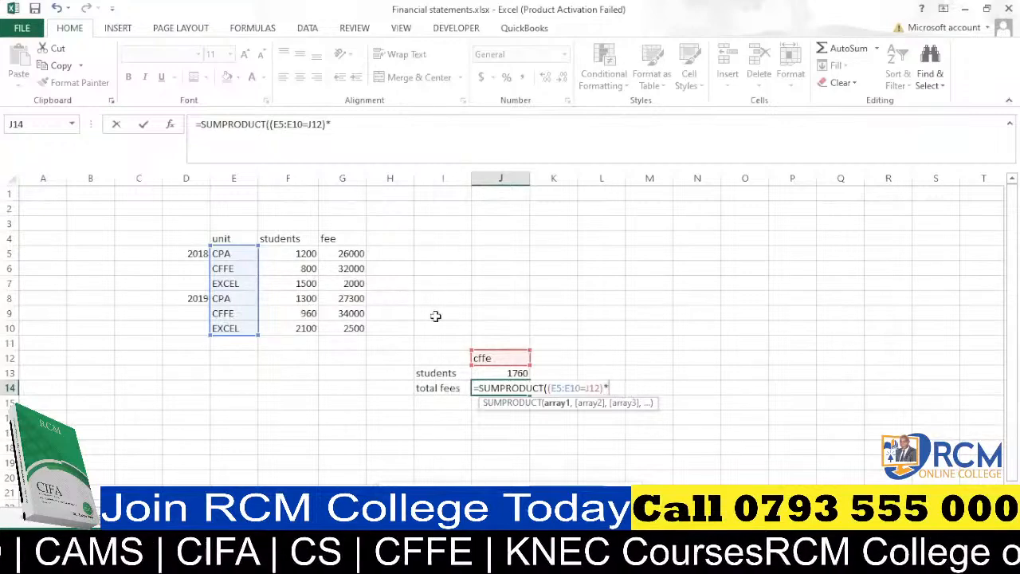
pyautogui.moveTo(299, 252); pyautogui.dragTo(298, 326)
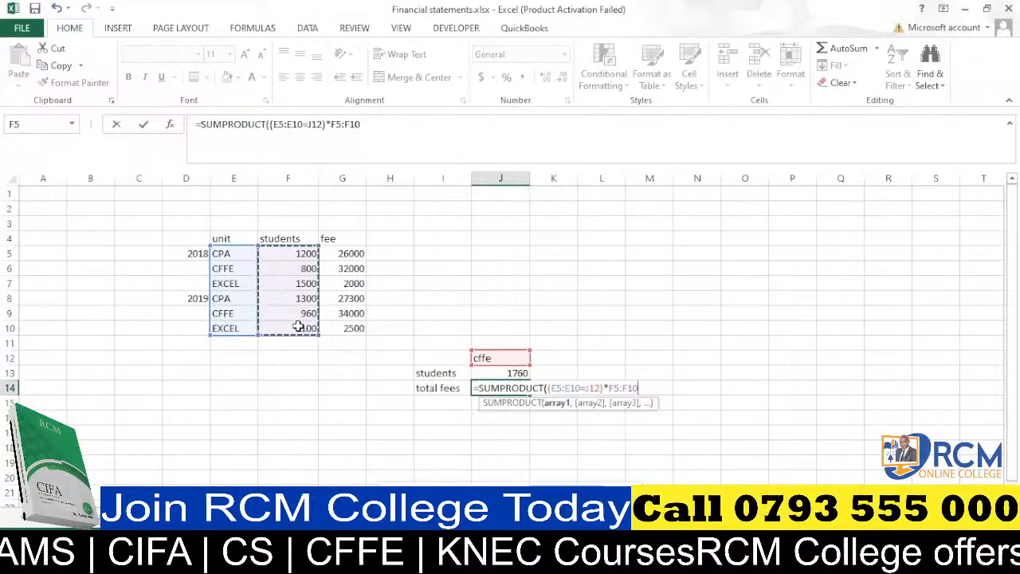
pyautogui.write('*')
pyautogui.moveTo(350, 252); pyautogui.dragTo(349, 317)
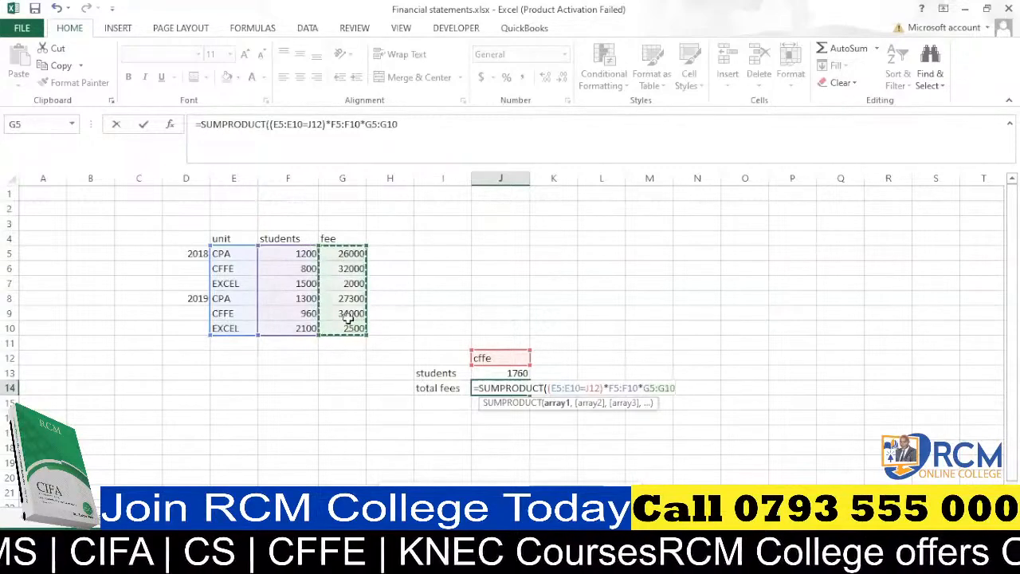
pyautogui.write(')')
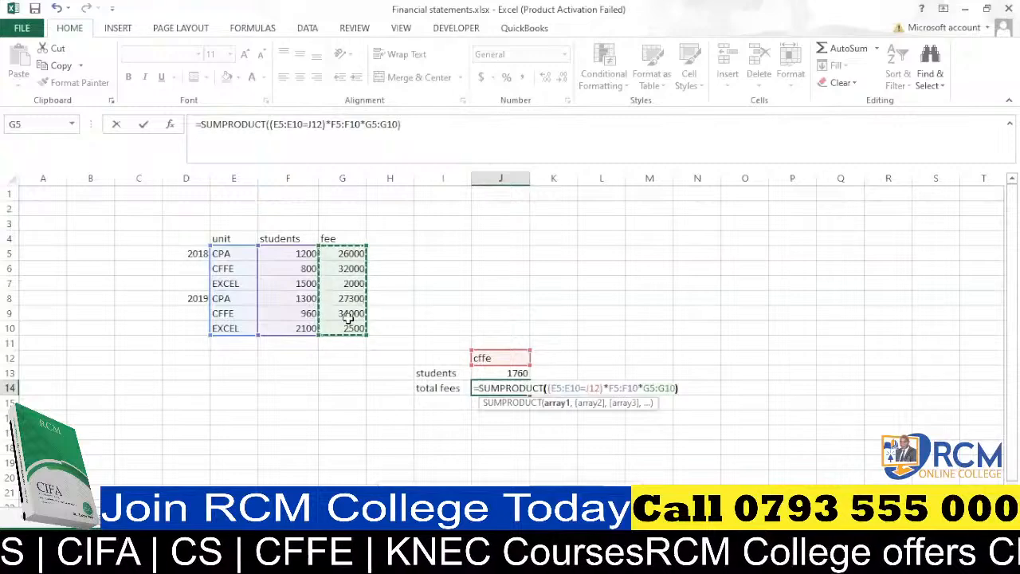
pyautogui.press('Return')
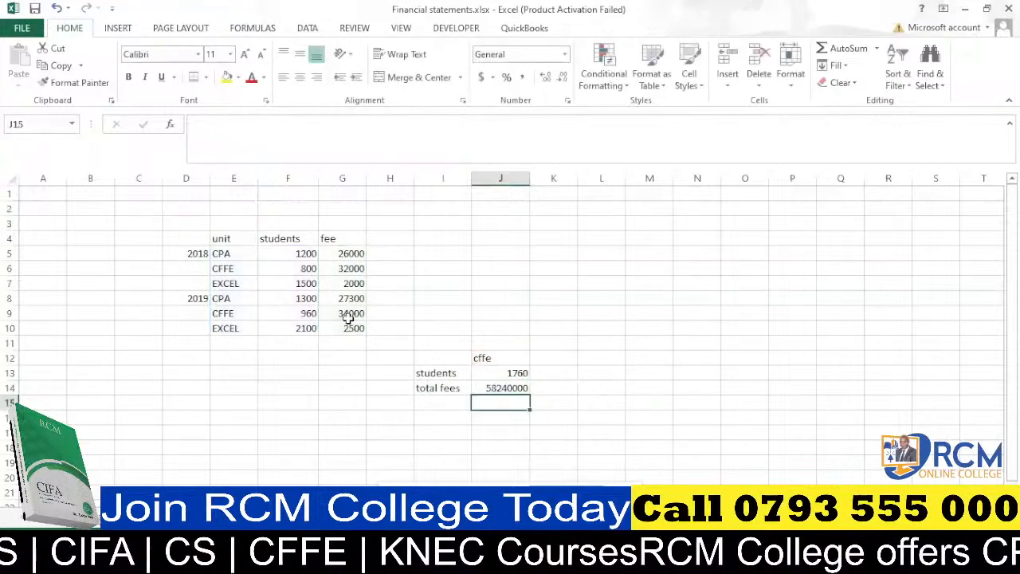
# Widen column J and change the unit in J12 to cpa.
pyautogui.click(518, 388)
pyautogui.moveTo(530, 179); pyautogui.dragTo(541, 180)
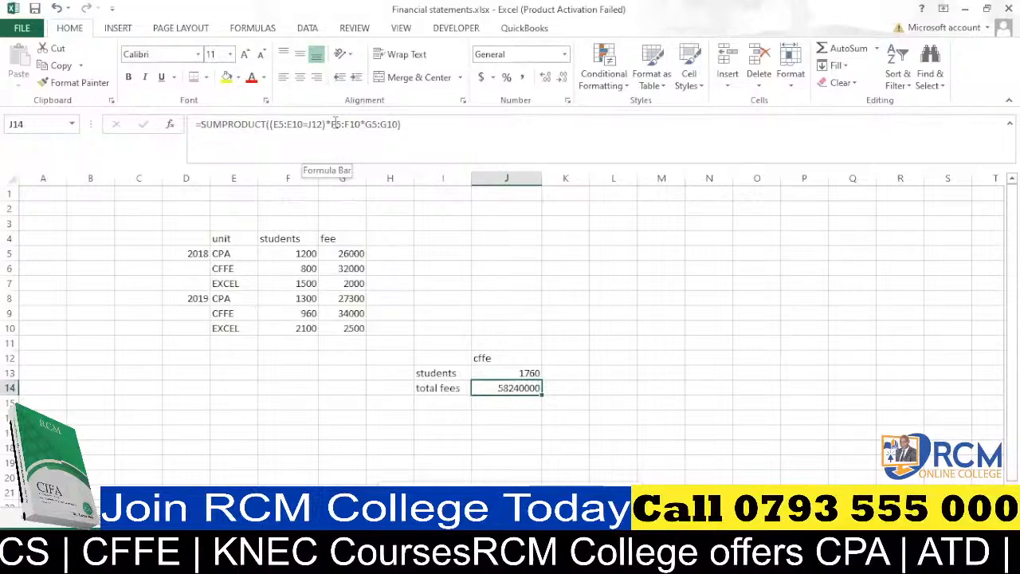
pyautogui.click(513, 358)
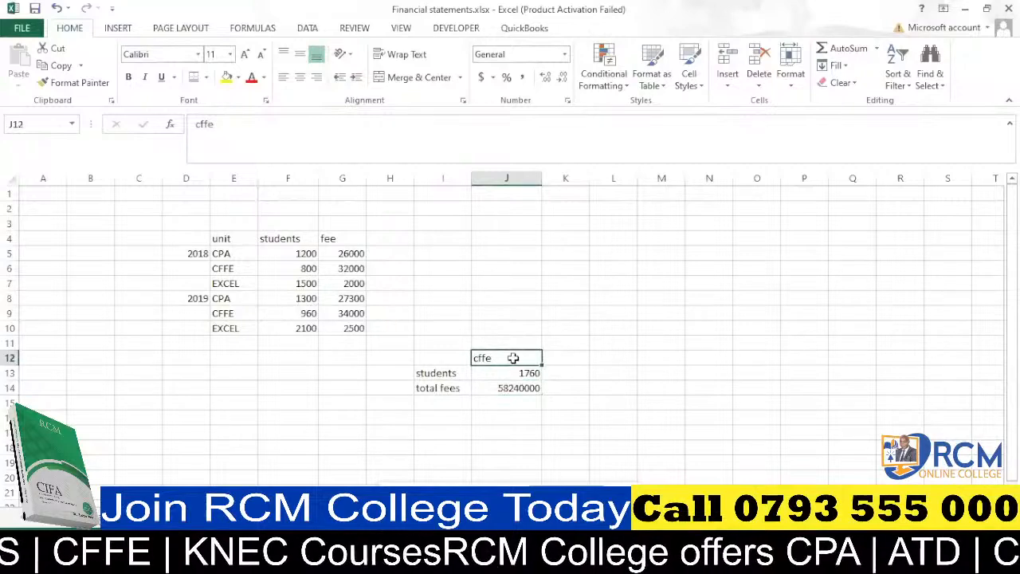
pyautogui.write('cpa')
pyautogui.click(558, 328)
pyautogui.click(550, 313)
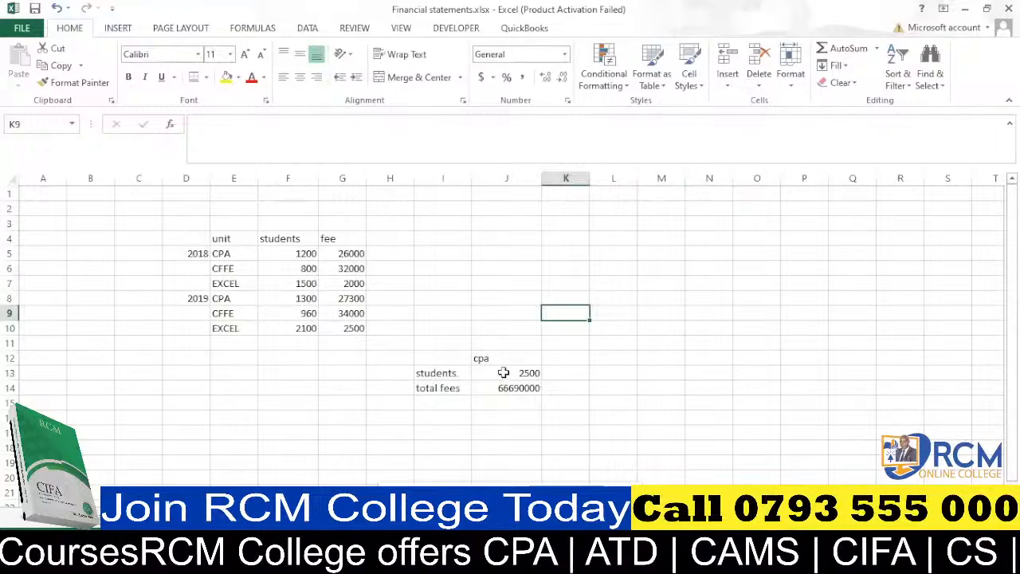
pyautogui.moveTo(503, 374); pyautogui.dragTo(504, 387)
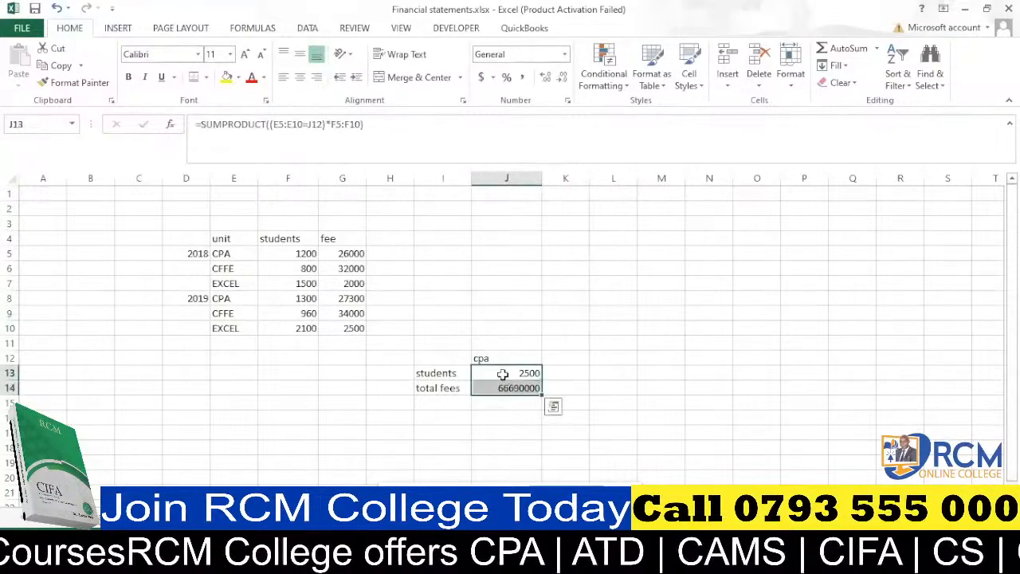
pyautogui.press('Delete')
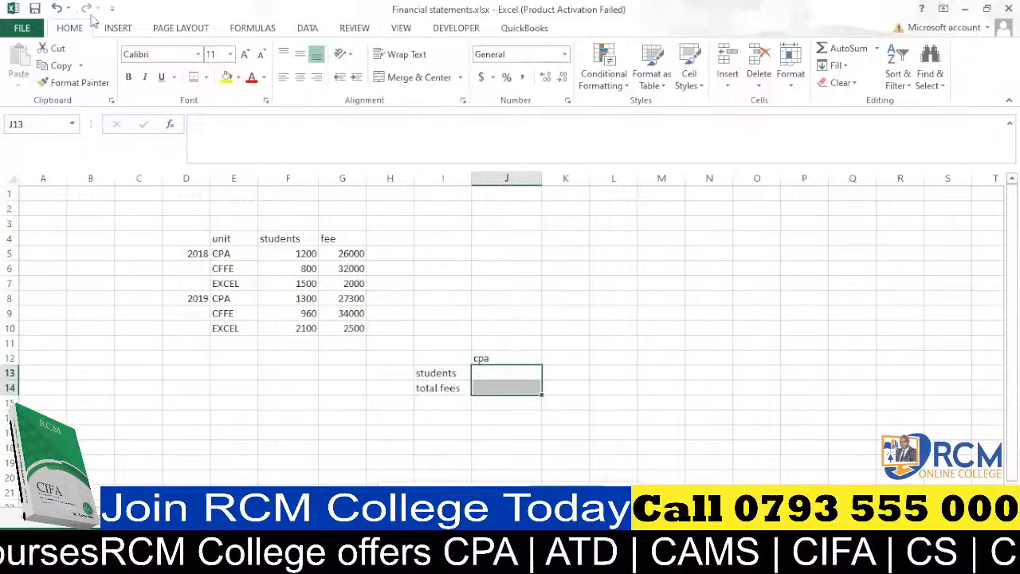
pyautogui.hotkey('ctrl', 'z')
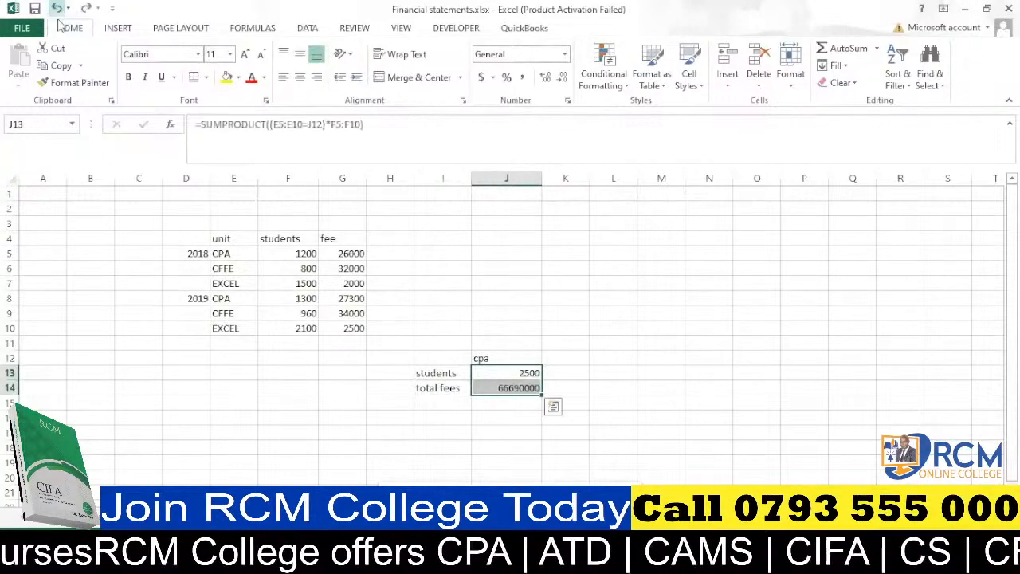
# Enter cffe in K12 as a second unit beside J12.
pyautogui.click(559, 359)
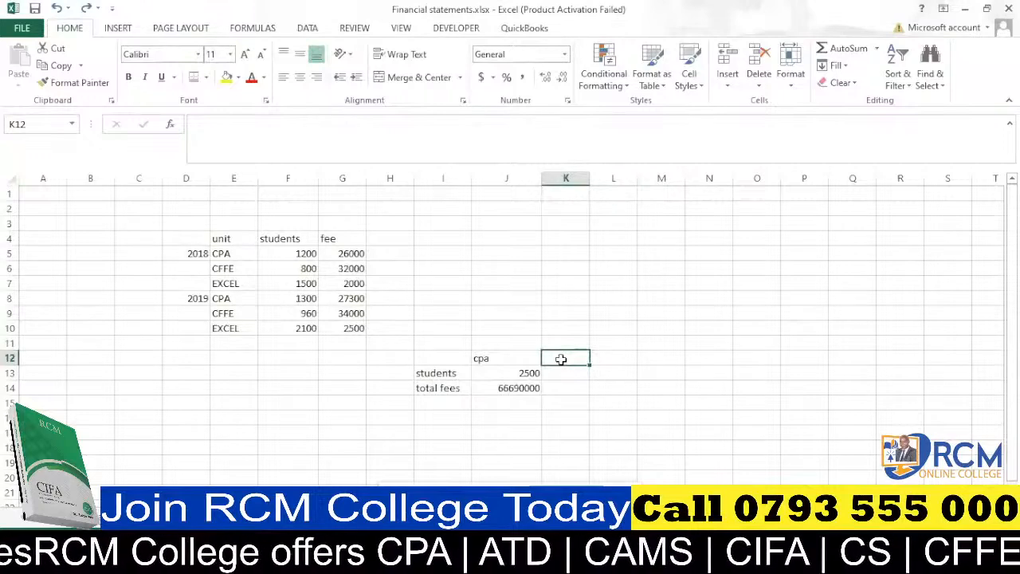
pyautogui.write('effe')
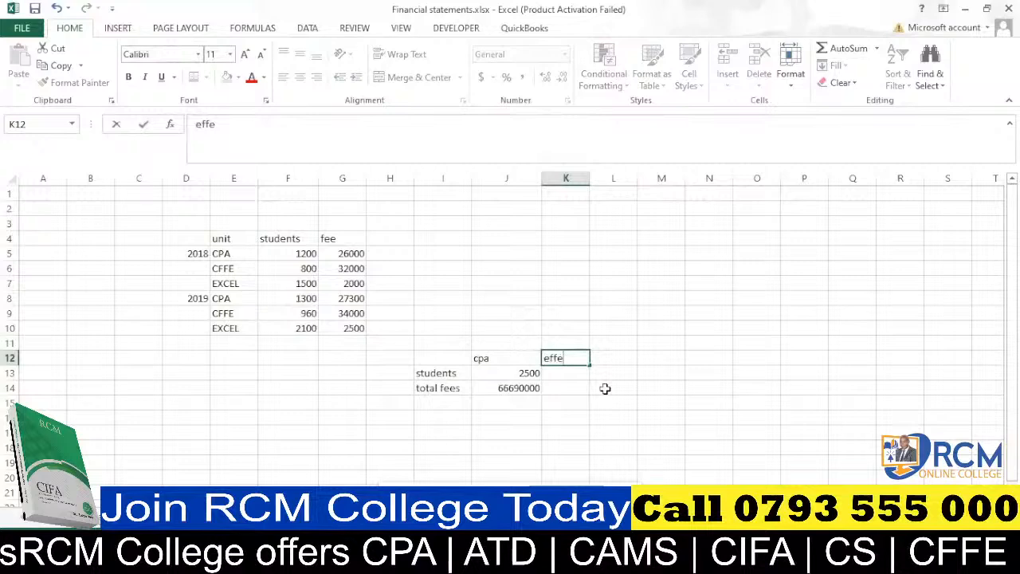
pyautogui.click(604, 388)
pyautogui.click(555, 358)
pyautogui.write('cffe')
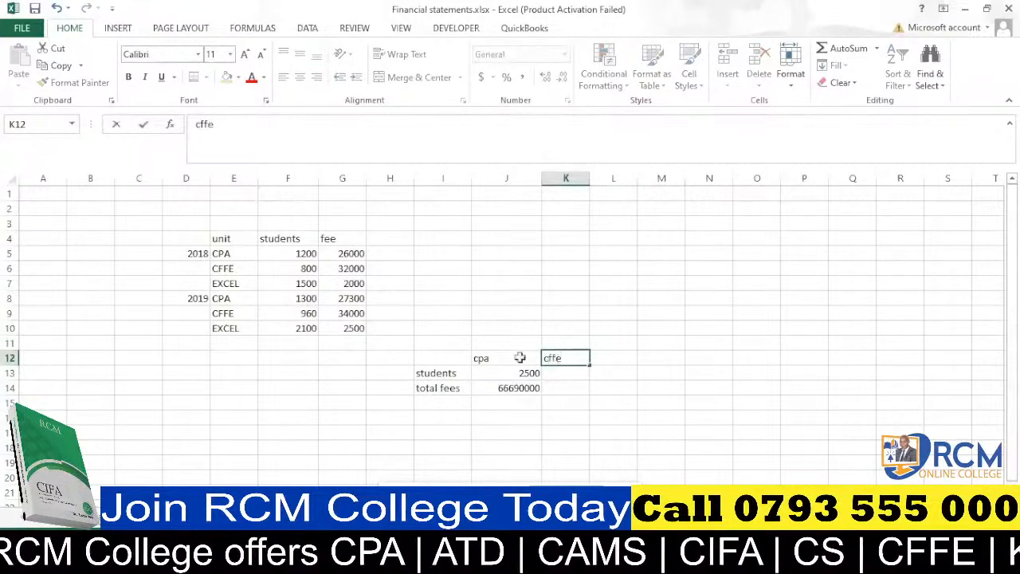
# Copy the students and total fees formulas from J13:J14 across to K13:K14 and inspect K13's formula.
pyautogui.click(573, 387)
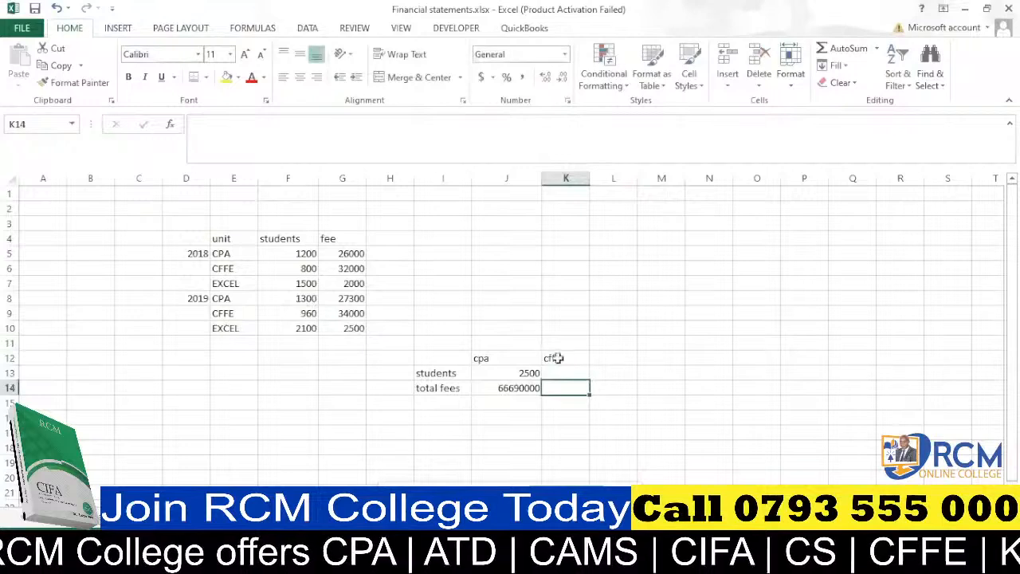
pyautogui.click(534, 373)
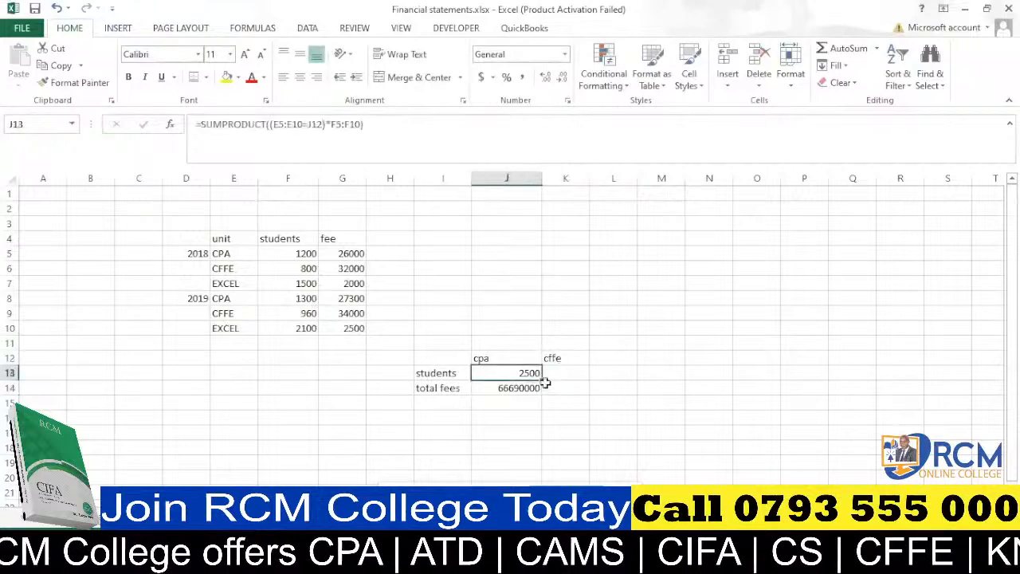
pyautogui.moveTo(542, 380)
pyautogui.mouseDown()
pyautogui.moveTo(590, 381)
pyautogui.moveTo(572, 410)
pyautogui.mouseUp()
pyautogui.press('Down')
pyautogui.doubleClick(580, 373)
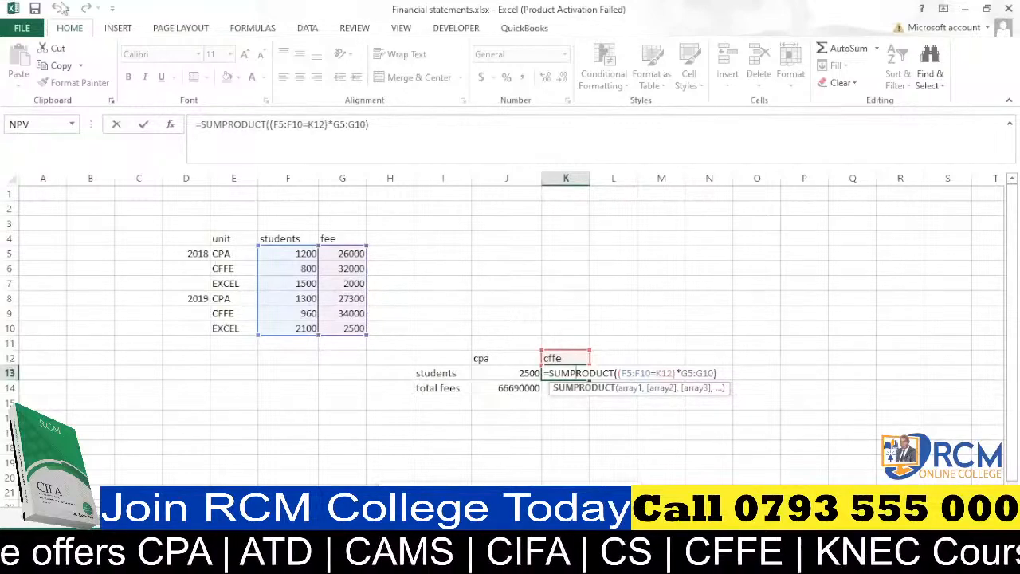
pyautogui.press('Return')
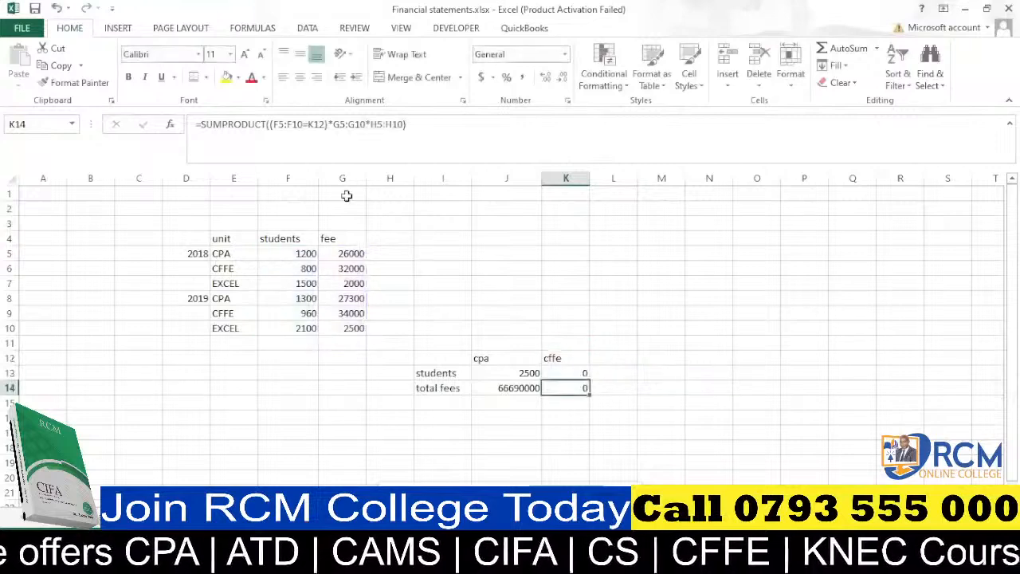
# Undo the recent changes back to before the total fees formula and label were added.
pyautogui.click(56, 8)
pyautogui.click(57, 8)
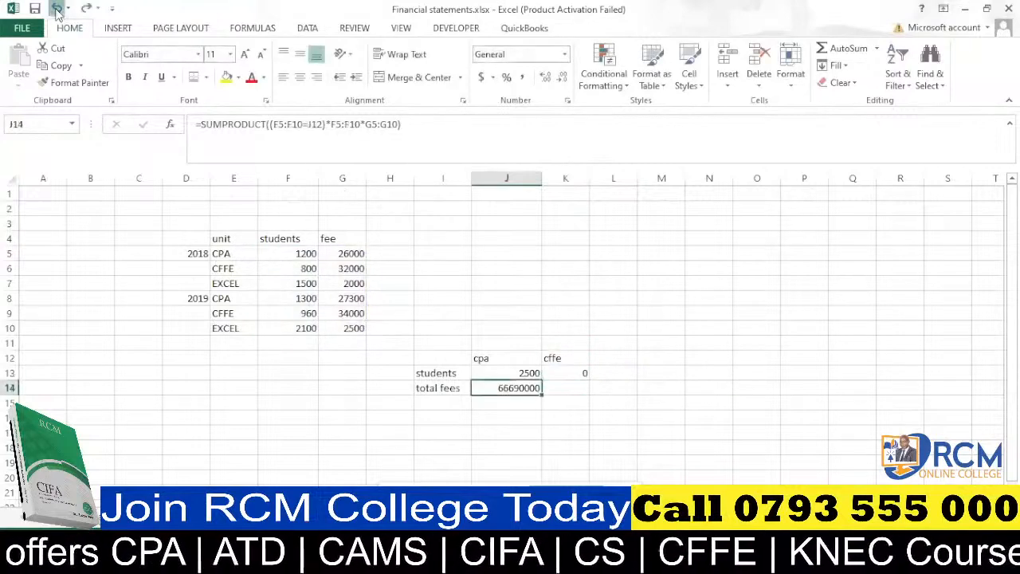
pyautogui.click(56, 8)
pyautogui.click(56, 8)
pyautogui.click(57, 8)
pyautogui.click(57, 8)
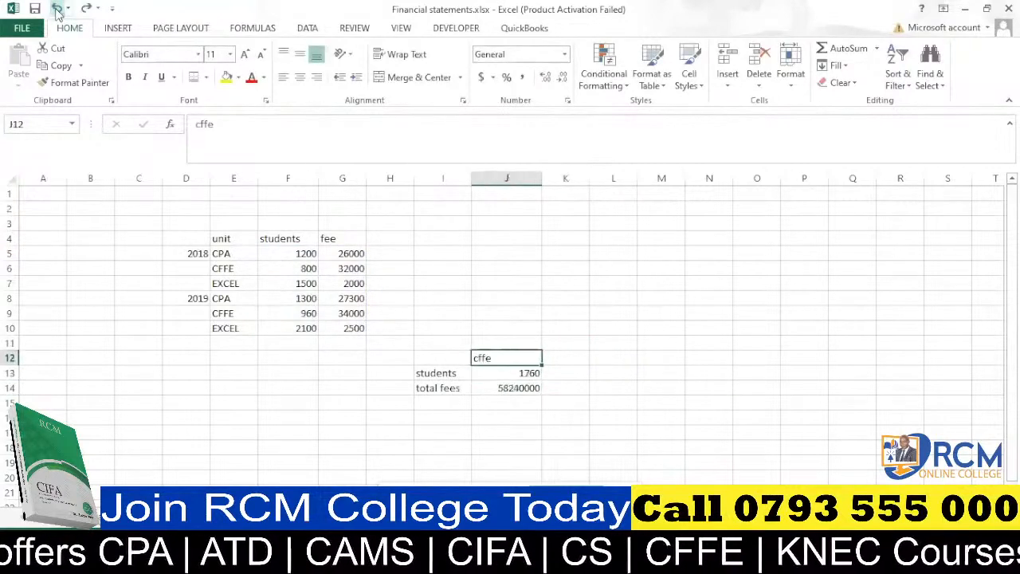
pyautogui.click(57, 8)
pyautogui.click(57, 8)
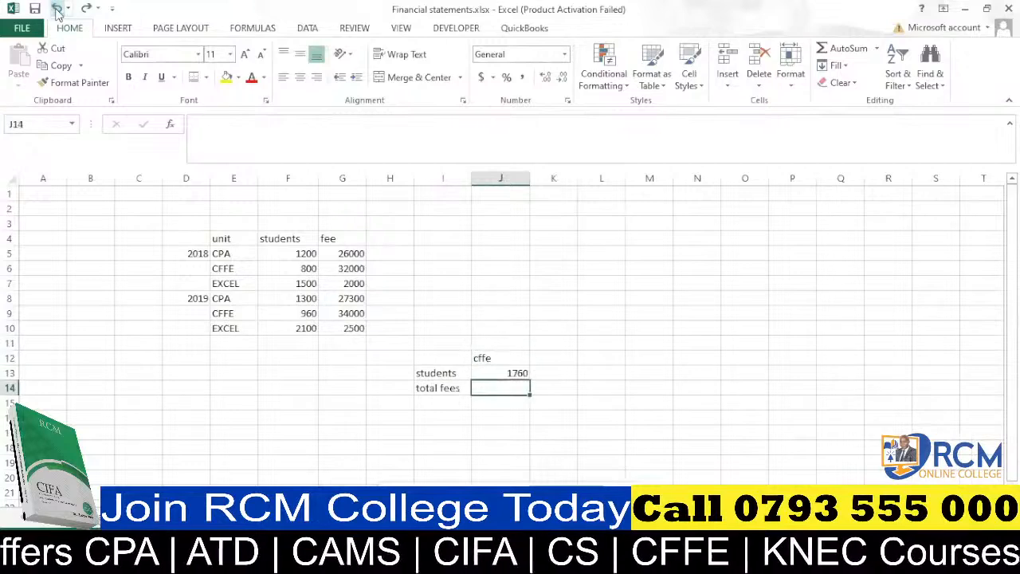
pyautogui.click(56, 8)
pyautogui.click(57, 8)
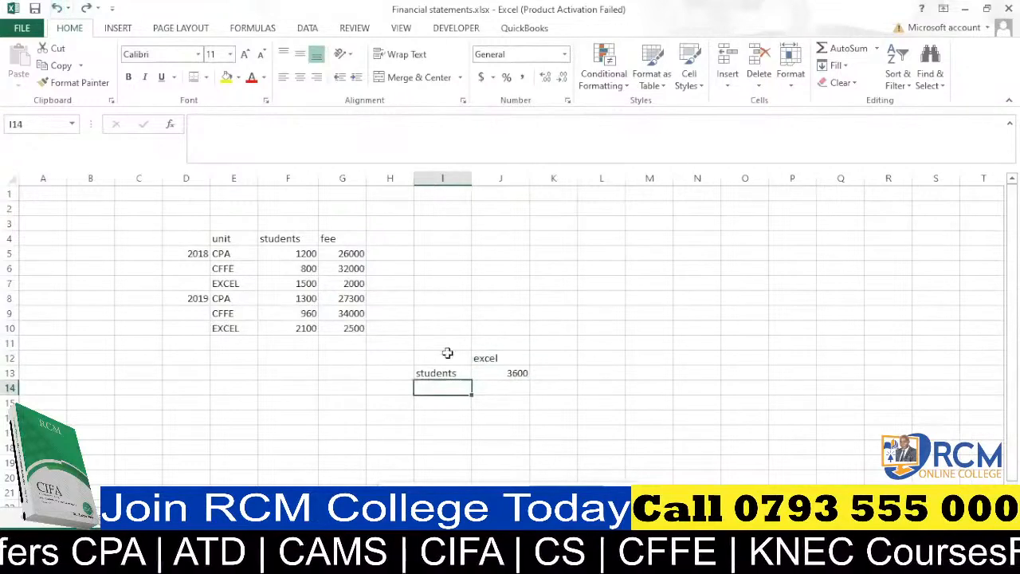
# Start a new SUMPRODUCT formula in J13 with the unit range $E$5:$E$10 made absolute.
pyautogui.click(514, 374)
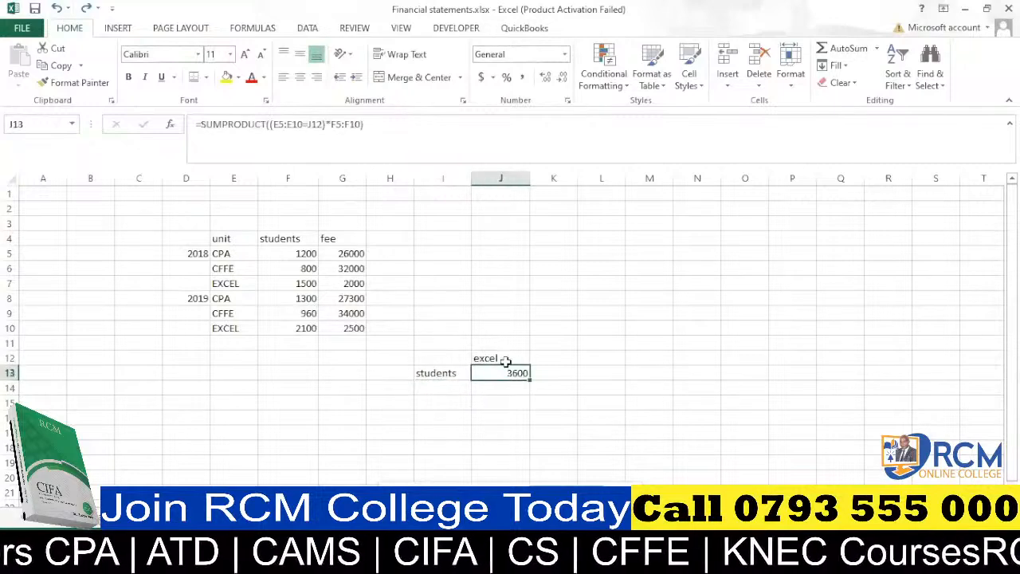
pyautogui.write('=sum')
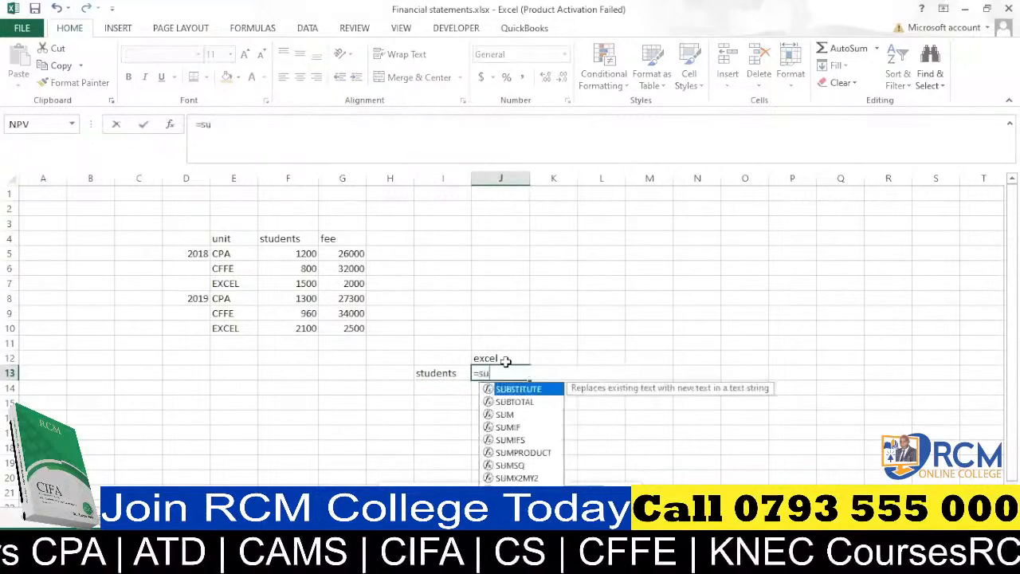
pyautogui.press('Down')
pyautogui.press('Down')
pyautogui.press('Down')
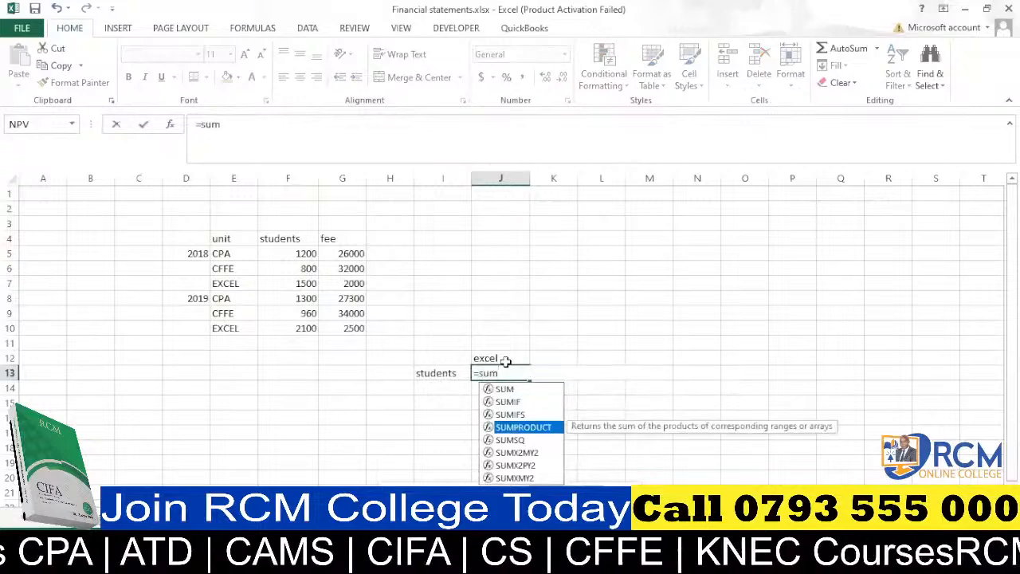
pyautogui.press('Tab')
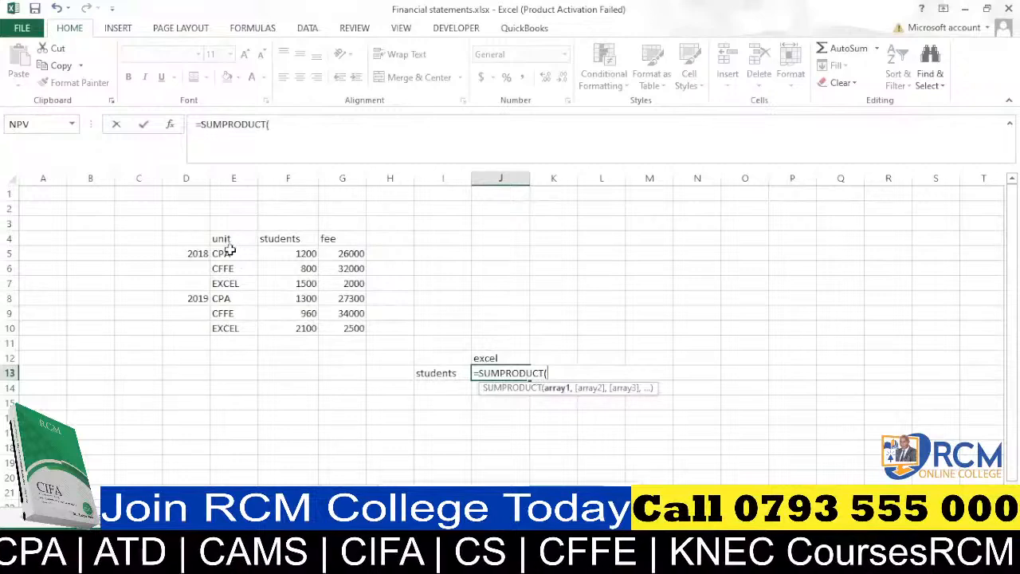
pyautogui.moveTo(229, 253); pyautogui.dragTo(228, 321)
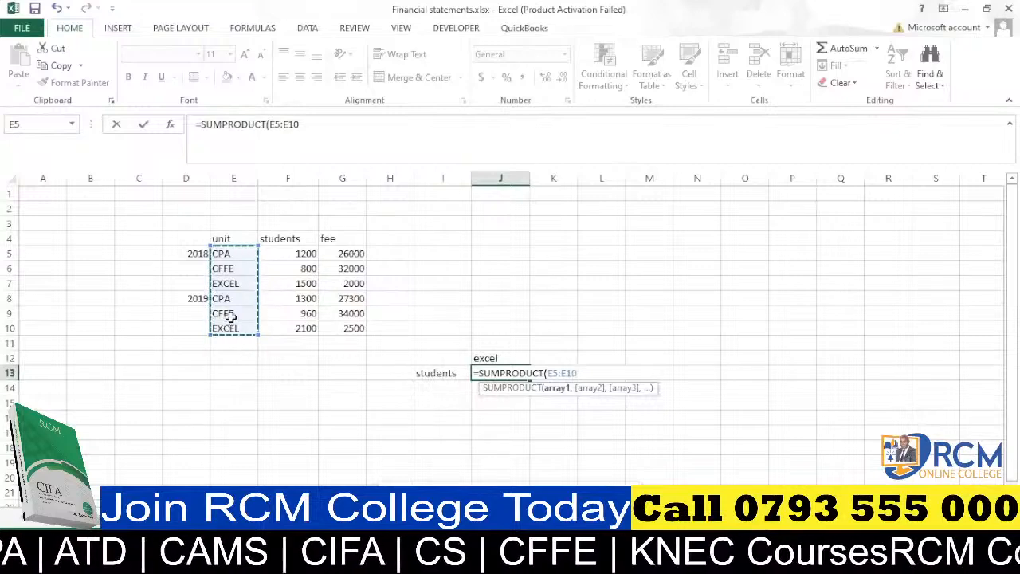
pyautogui.press('F4')
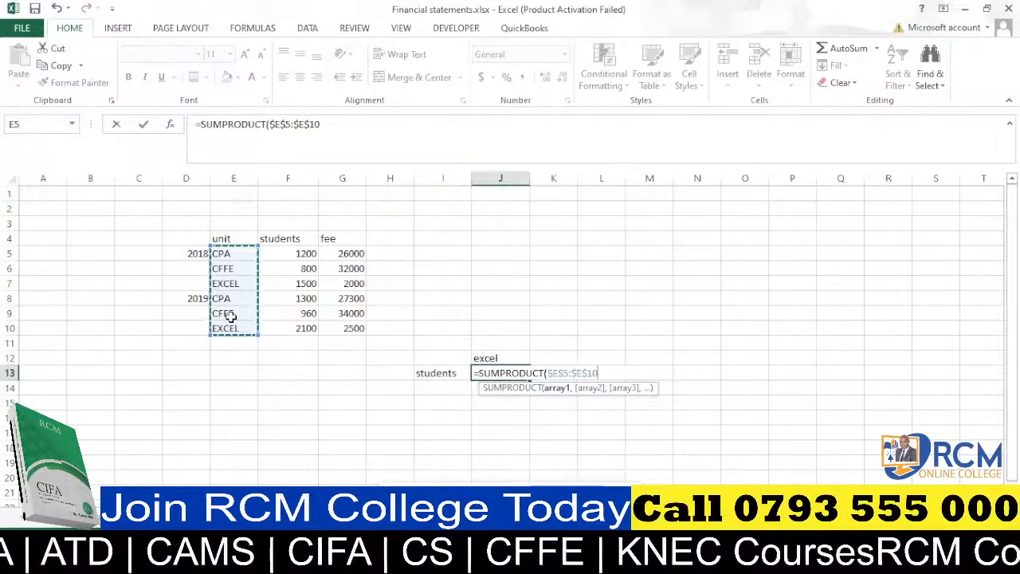
# Complete J13's formula as =SUMPRODUCT(($E$5:$E$10=J12)*$F$5:$F$10) to total students for the unit in J12.
pyautogui.write('=')
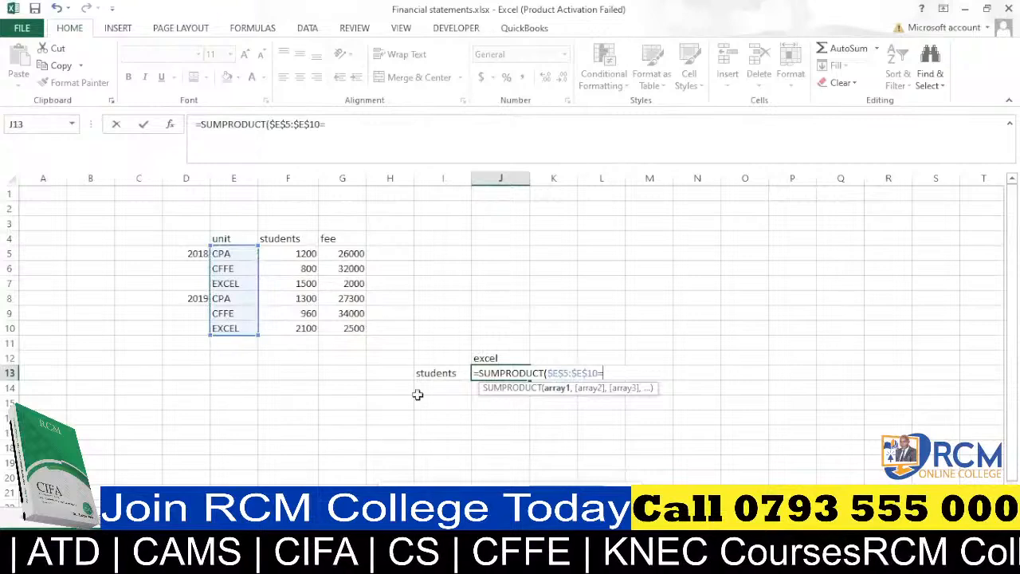
pyautogui.click(495, 359)
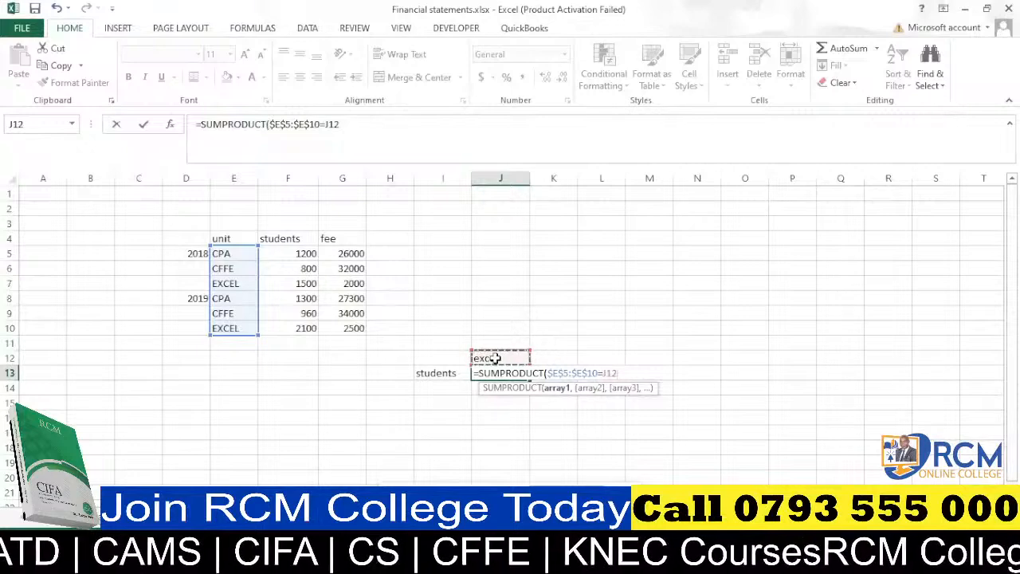
pyautogui.write(')')
pyautogui.click(547, 373)
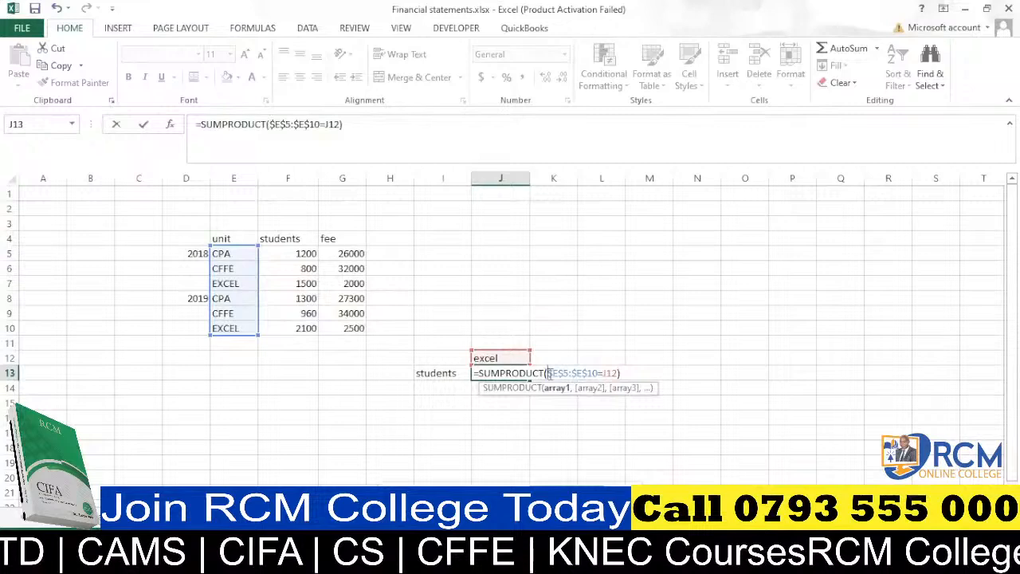
pyautogui.write('(')
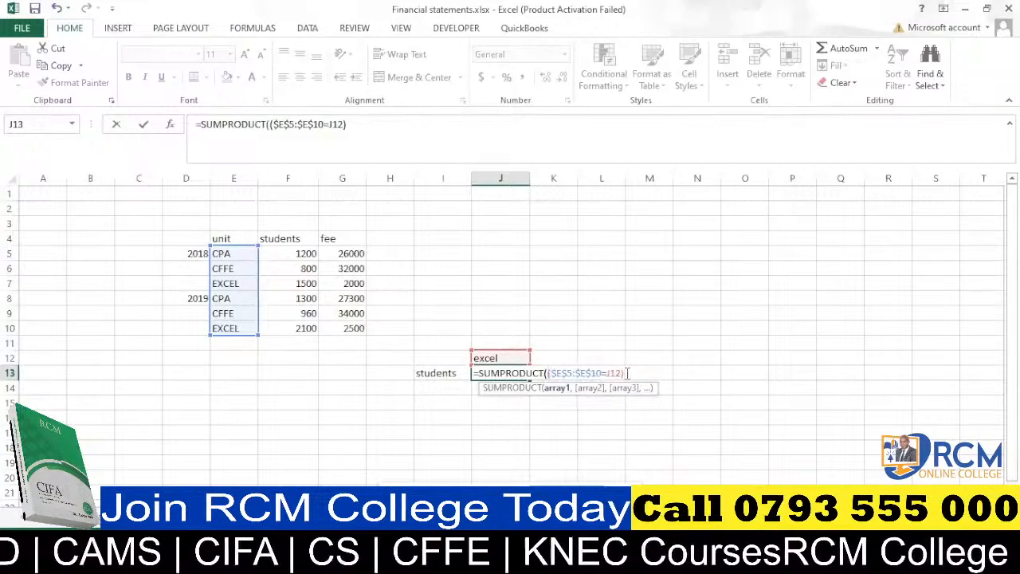
pyautogui.write('*')
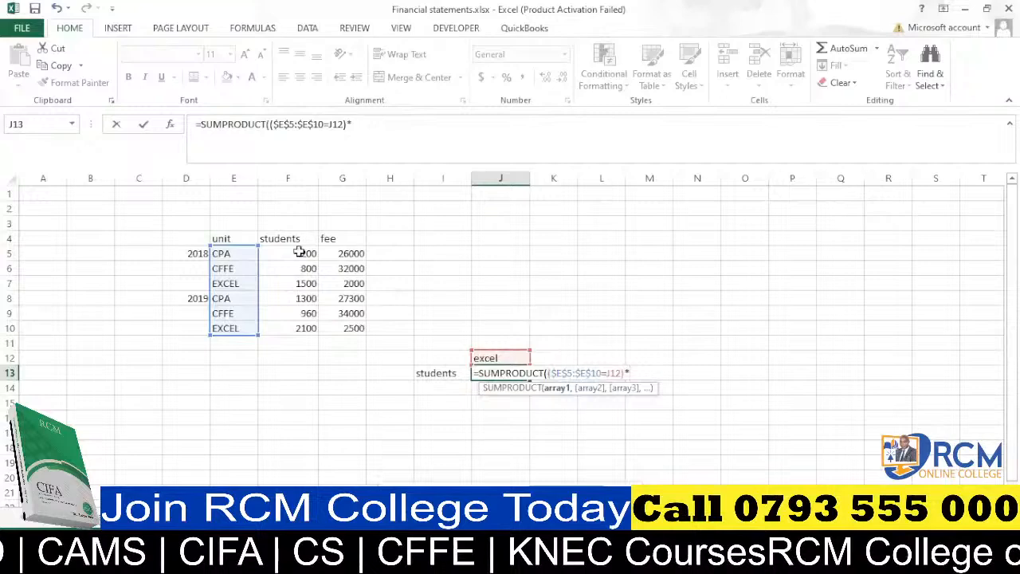
pyautogui.moveTo(298, 252); pyautogui.dragTo(304, 326)
pyautogui.moveTo(305, 326); pyautogui.dragTo(301, 326)
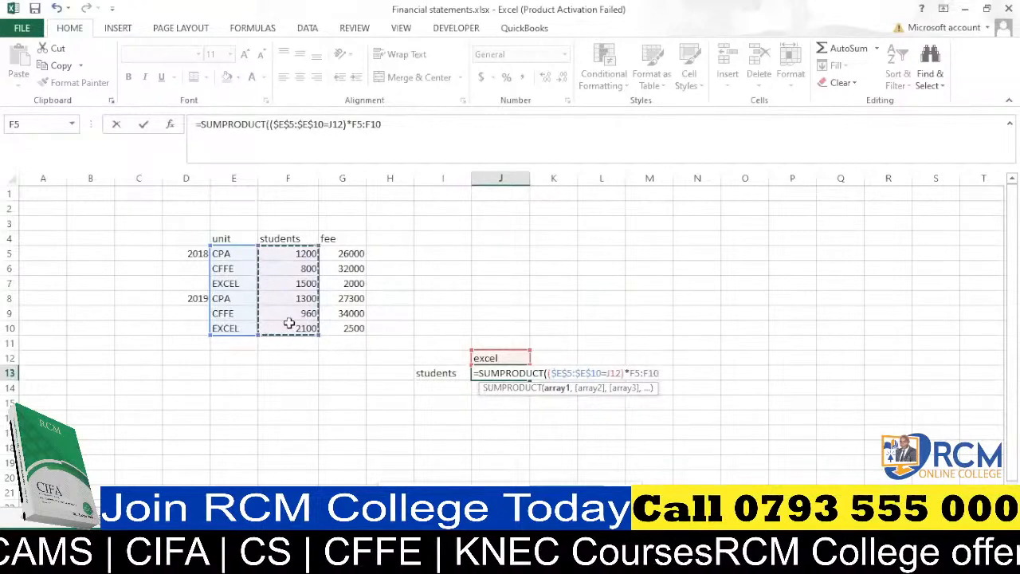
pyautogui.press('F4')
pyautogui.write(')')
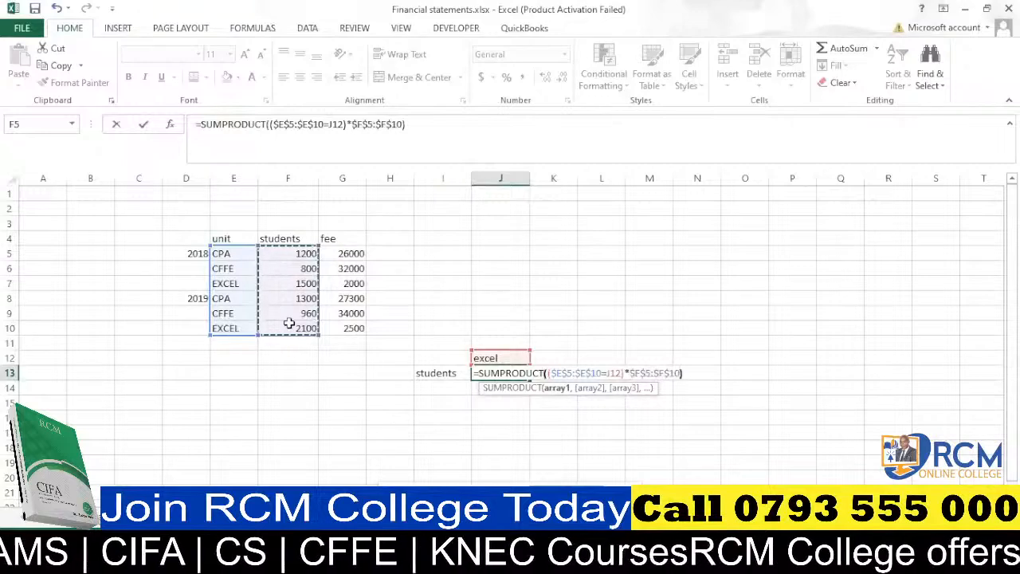
pyautogui.press('Return')
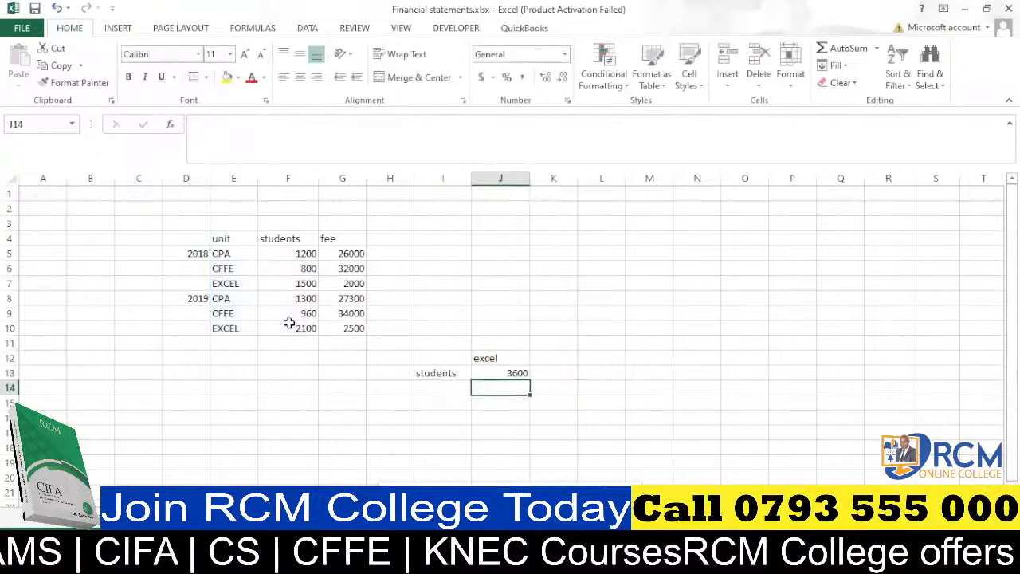
# Fill the students formula from J13 across to L13 and enter unit names cpa in K12 and excel in L12.
pyautogui.click(520, 371)
pyautogui.moveTo(532, 378); pyautogui.dragTo(635, 382)
pyautogui.click(552, 358)
pyautogui.write('cpa')
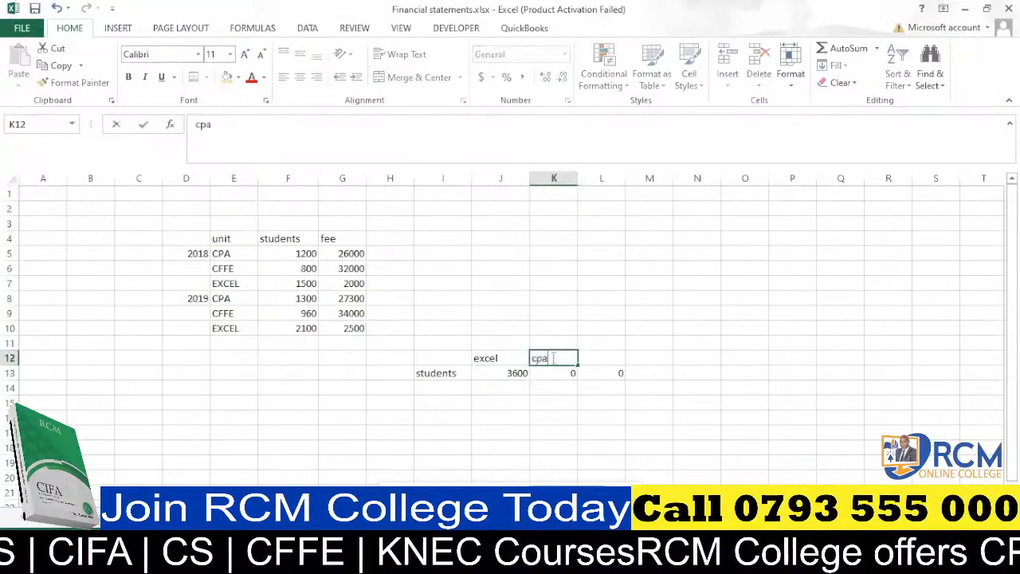
pyautogui.click(553, 312)
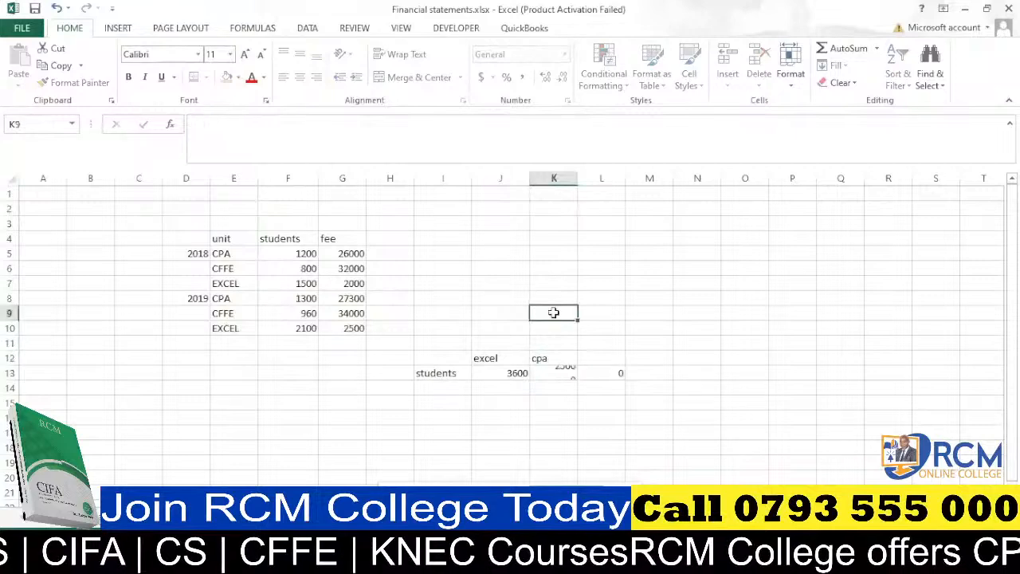
pyautogui.click(598, 357)
pyautogui.write('excel')
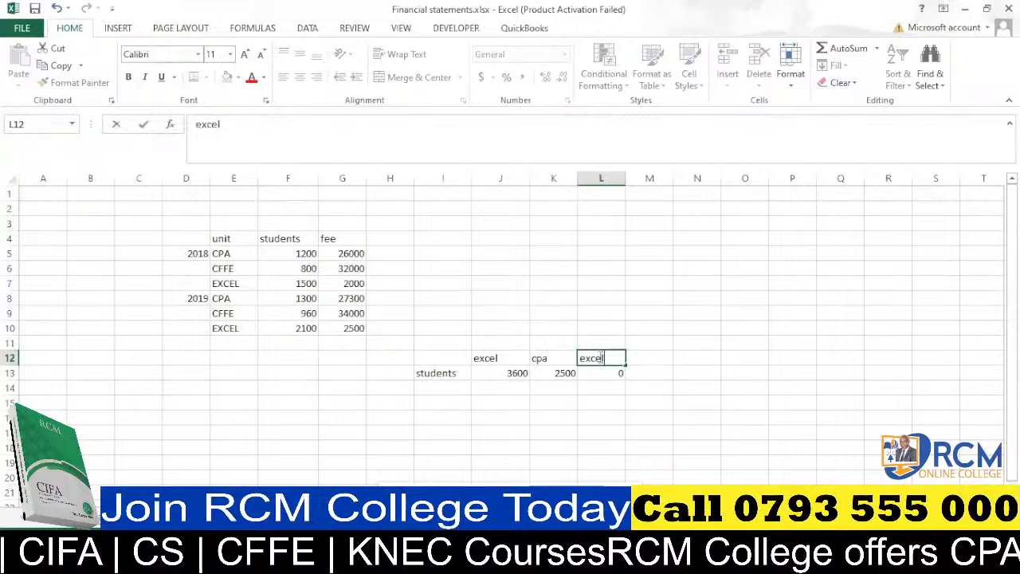
pyautogui.click(647, 388)
# Label cell I14 as fees.
pyautogui.click(437, 388)
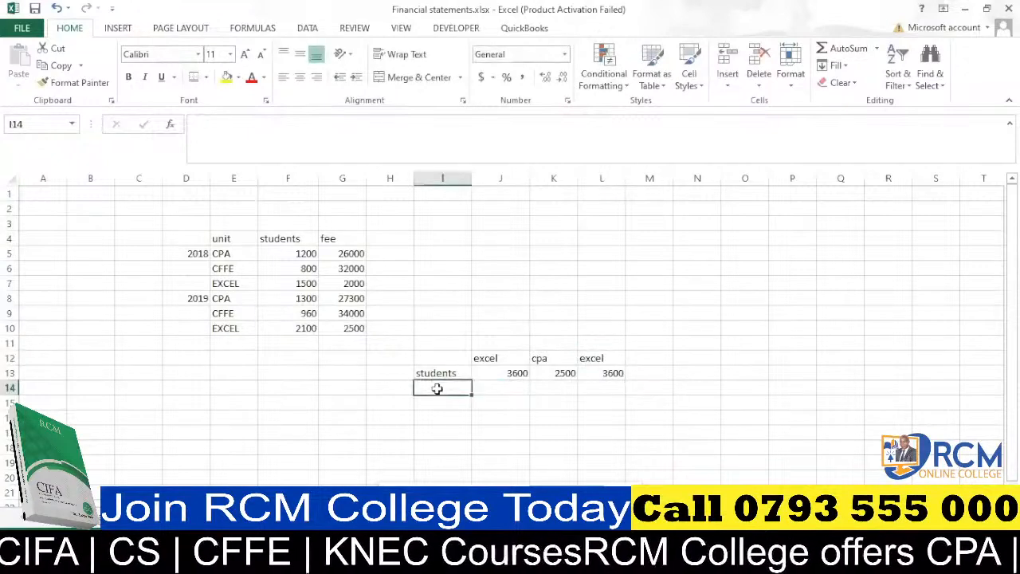
pyautogui.write('fess')
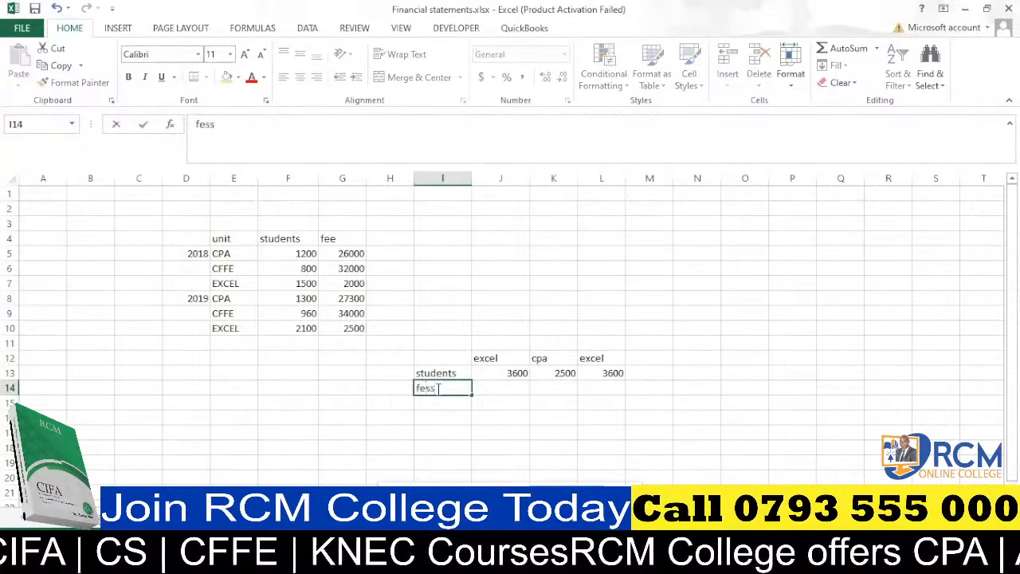
pyautogui.press('BackSpace')
pyautogui.press('BackSpace')
pyautogui.write('es')
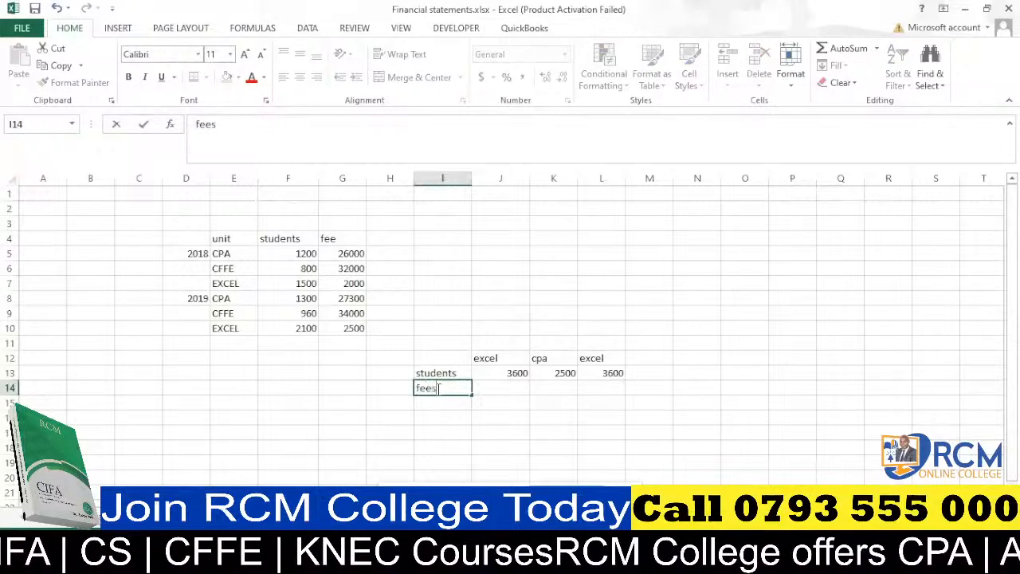
# Begin a SUMPRODUCT formula in J14 comparing $E$5:$E$10 with the mixed reference J$12.
pyautogui.click(489, 387)
pyautogui.write('=')
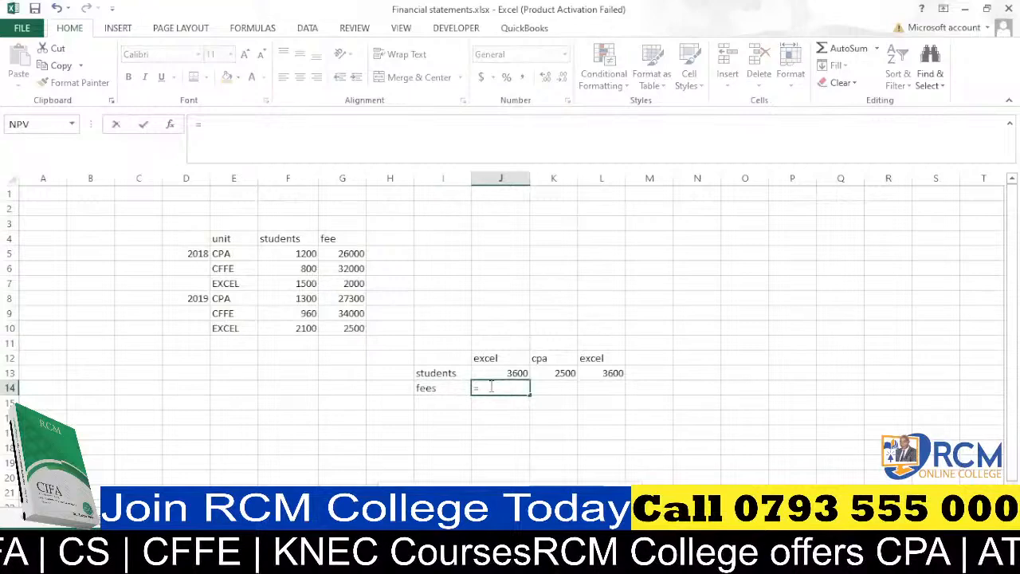
pyautogui.write('su')
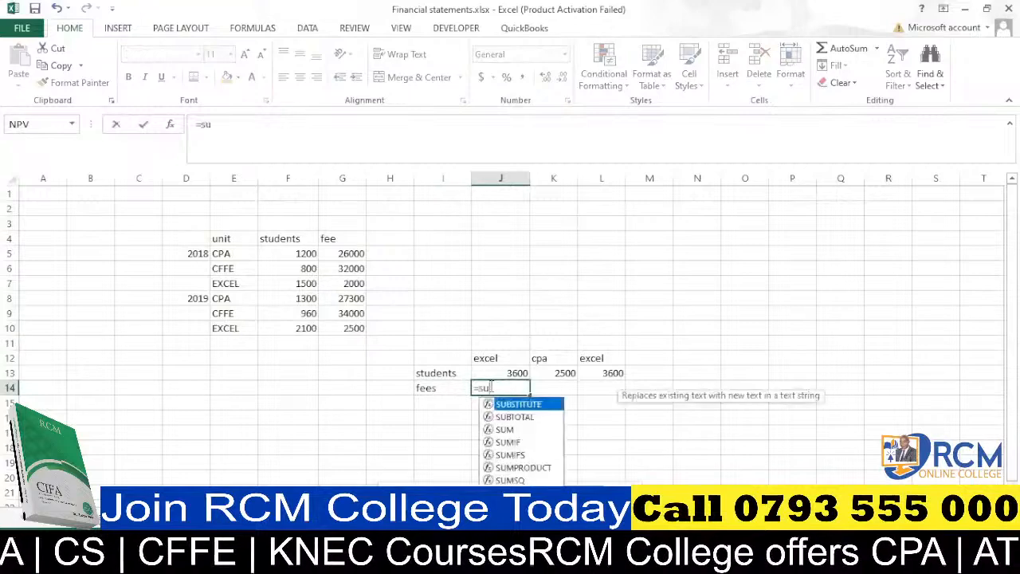
pyautogui.write('mp')
pyautogui.press('Tab')
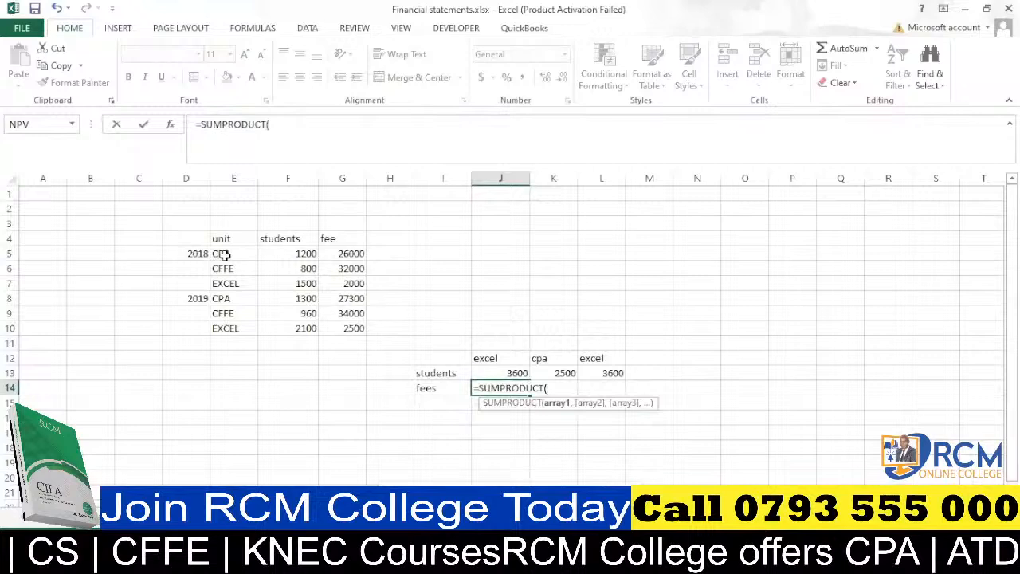
pyautogui.moveTo(225, 254); pyautogui.dragTo(229, 323)
pyautogui.press('F4')
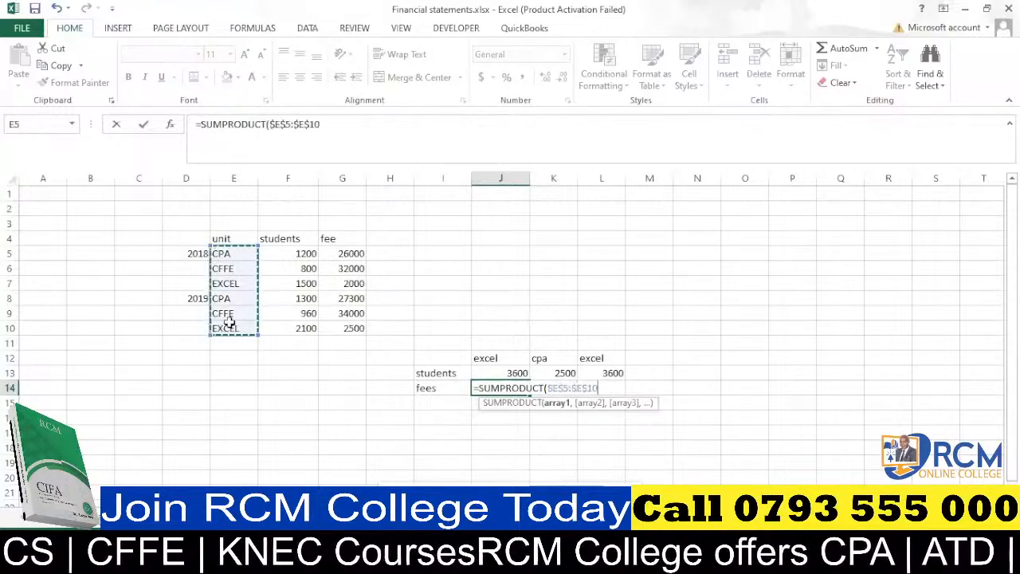
pyautogui.write('=')
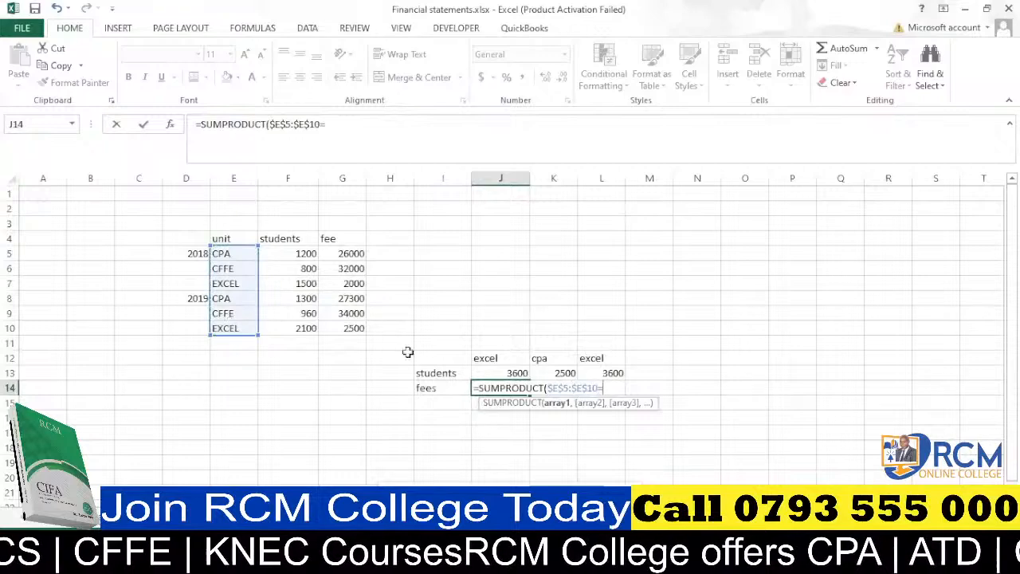
pyautogui.click(488, 358)
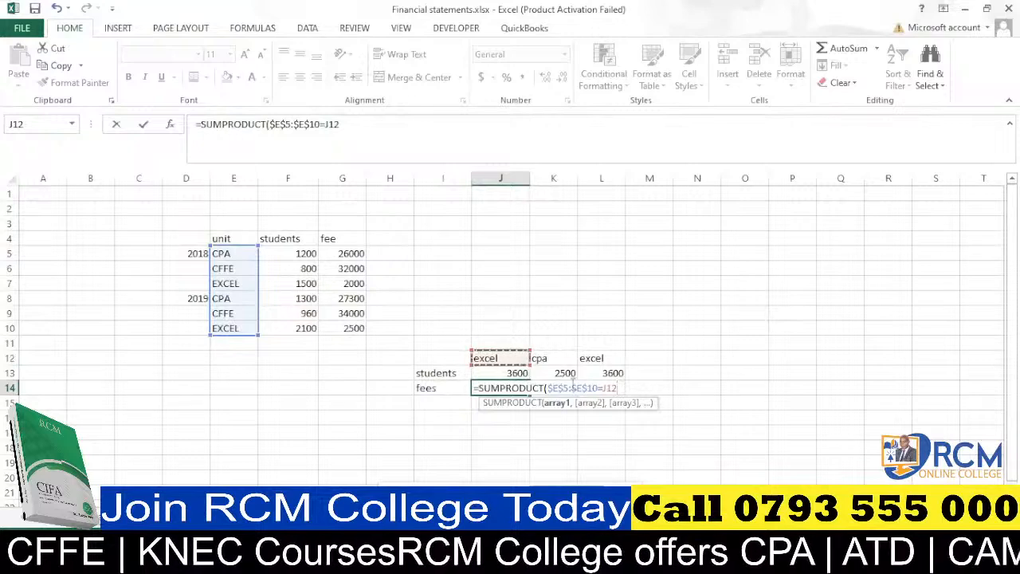
pyautogui.click(607, 388)
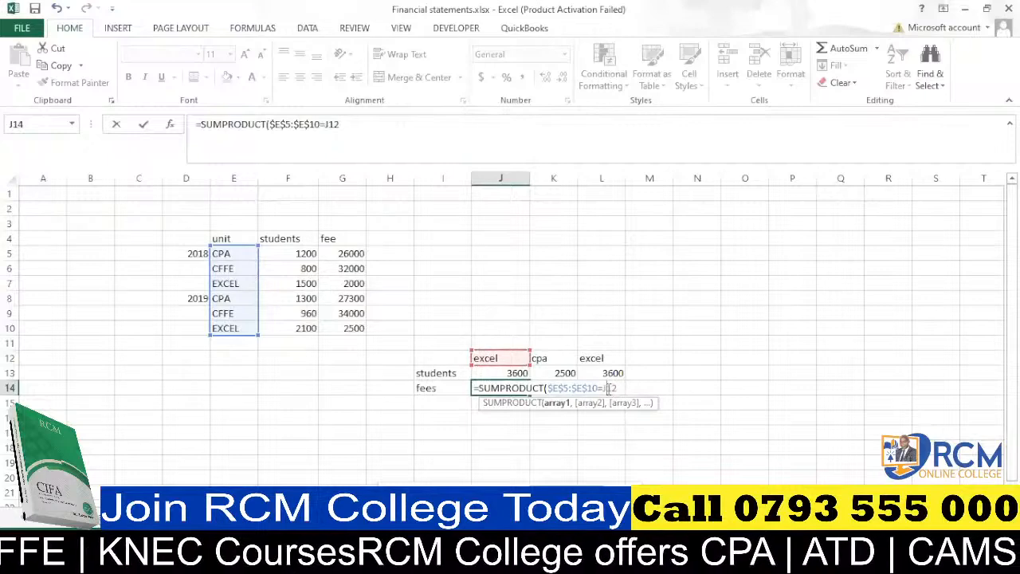
pyautogui.write('$12')
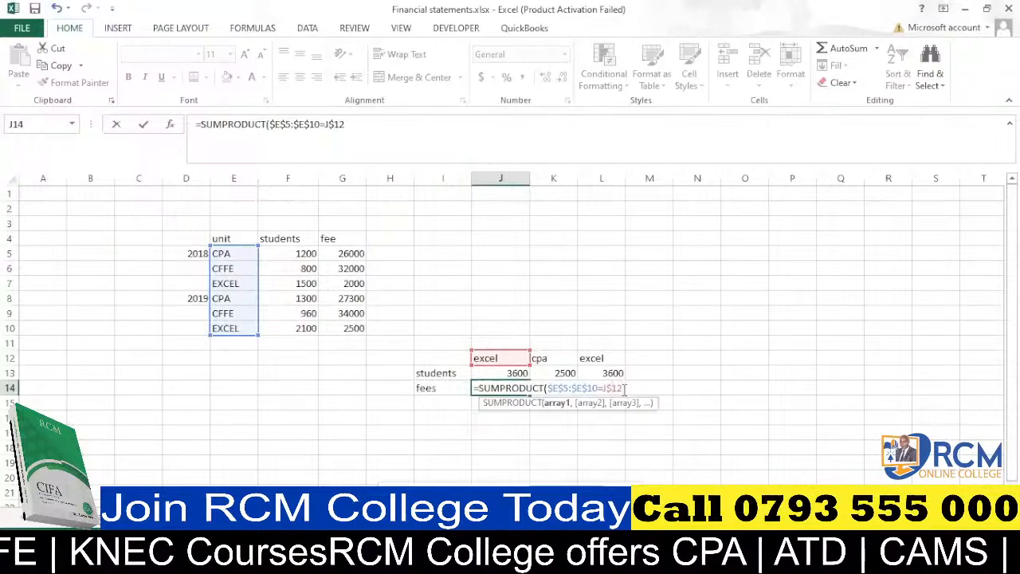
pyautogui.write(')')
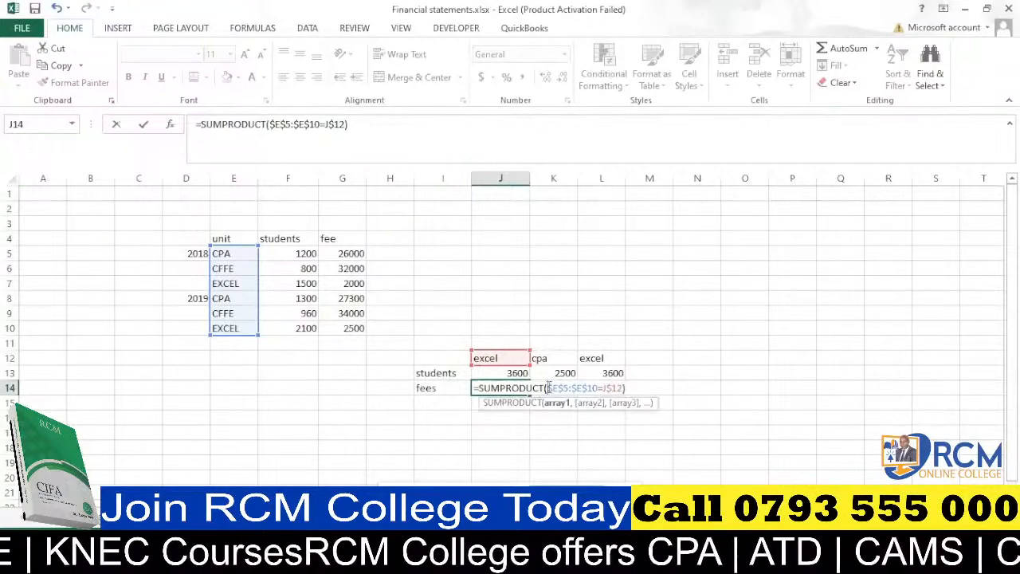
# Complete J14's formula as =SUMPRODUCT(($E$5:$E$10=J$12)*$F$5:$F$10*$G$5:$G$10).
pyautogui.click(548, 388)
pyautogui.write('(')
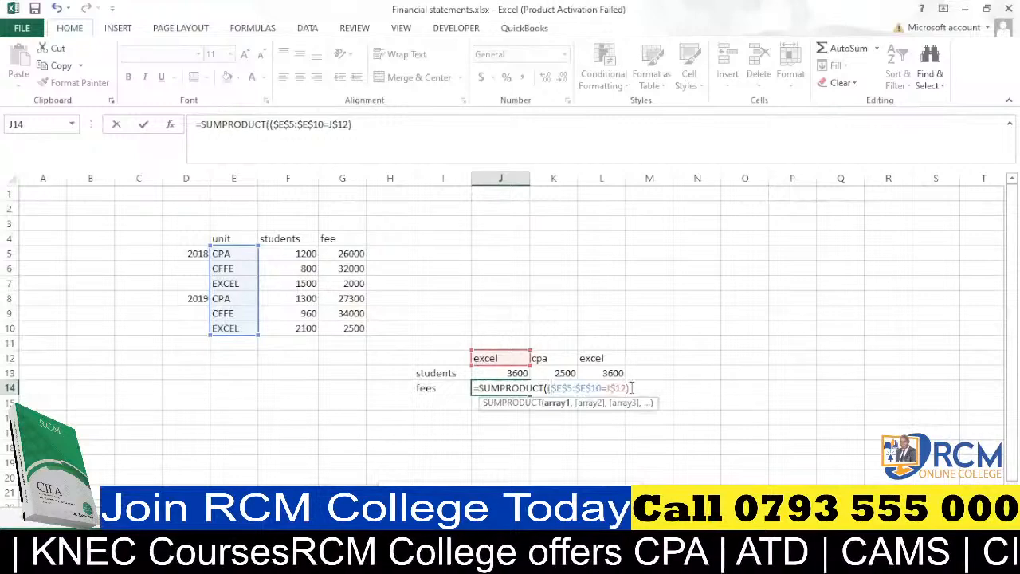
pyautogui.write('*')
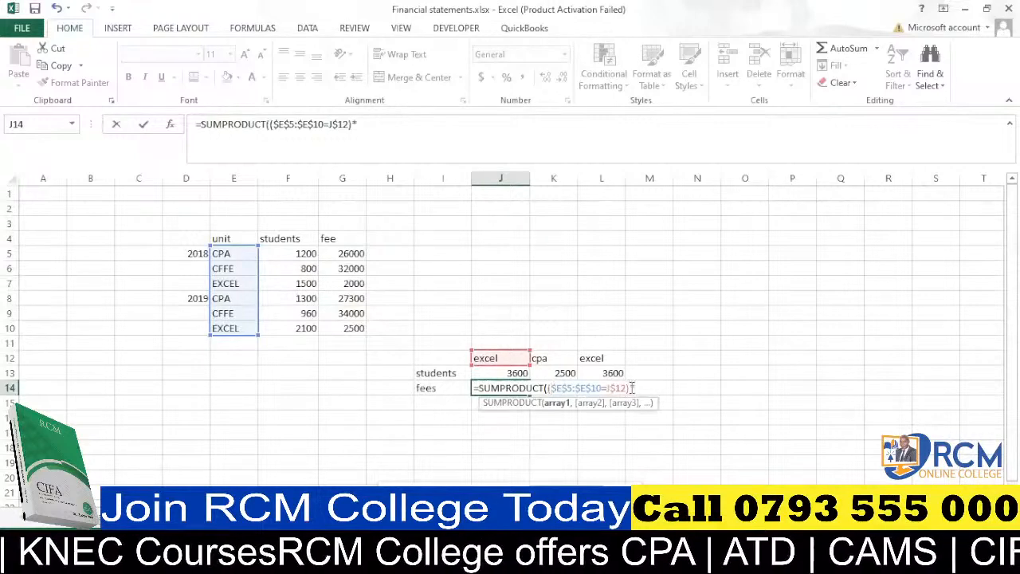
pyautogui.click(289, 256)
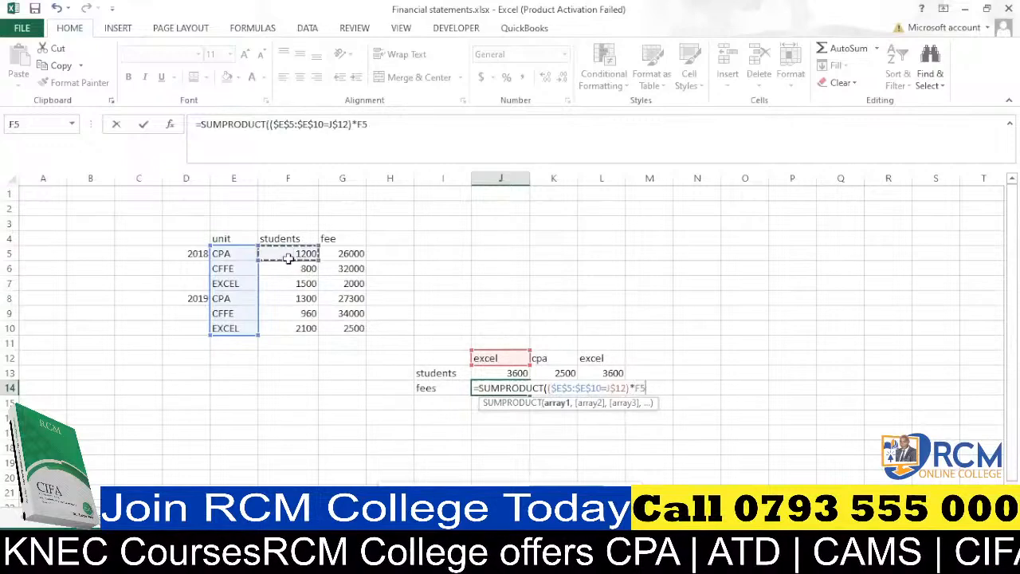
pyautogui.moveTo(289, 258); pyautogui.dragTo(302, 328)
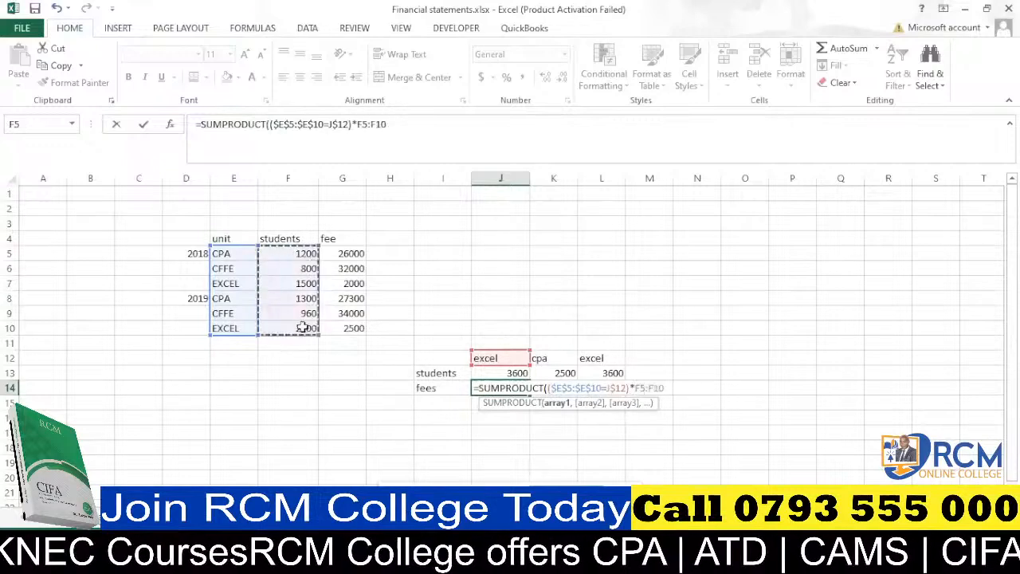
pyautogui.press('F4')
pyautogui.write('*')
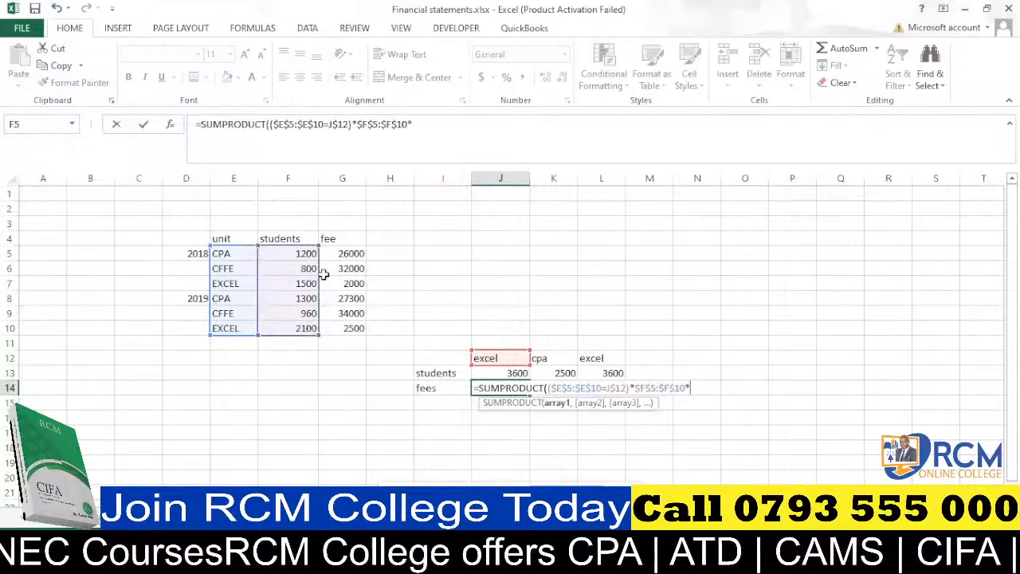
pyautogui.moveTo(351, 253); pyautogui.dragTo(353, 327)
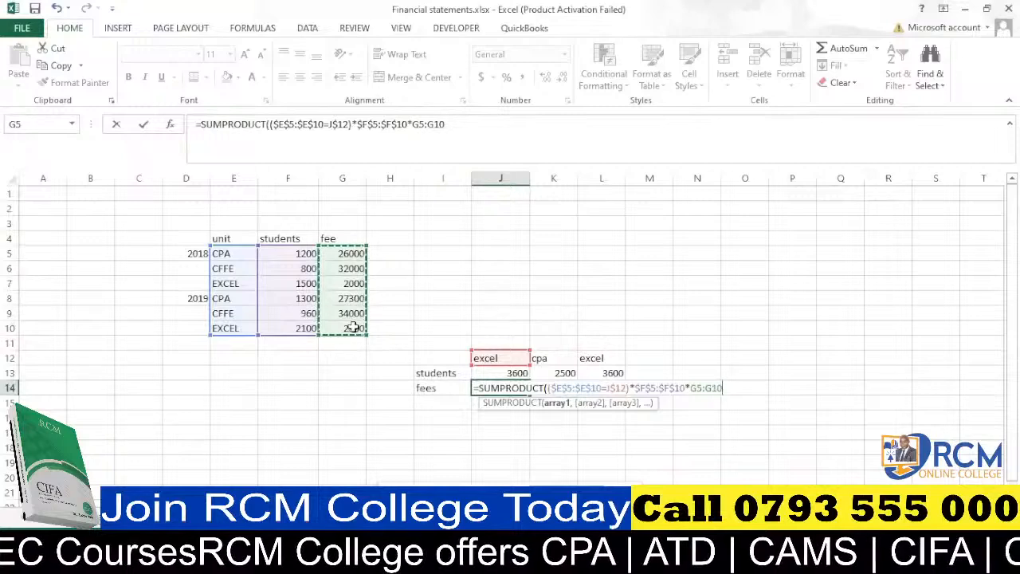
pyautogui.press('F4')
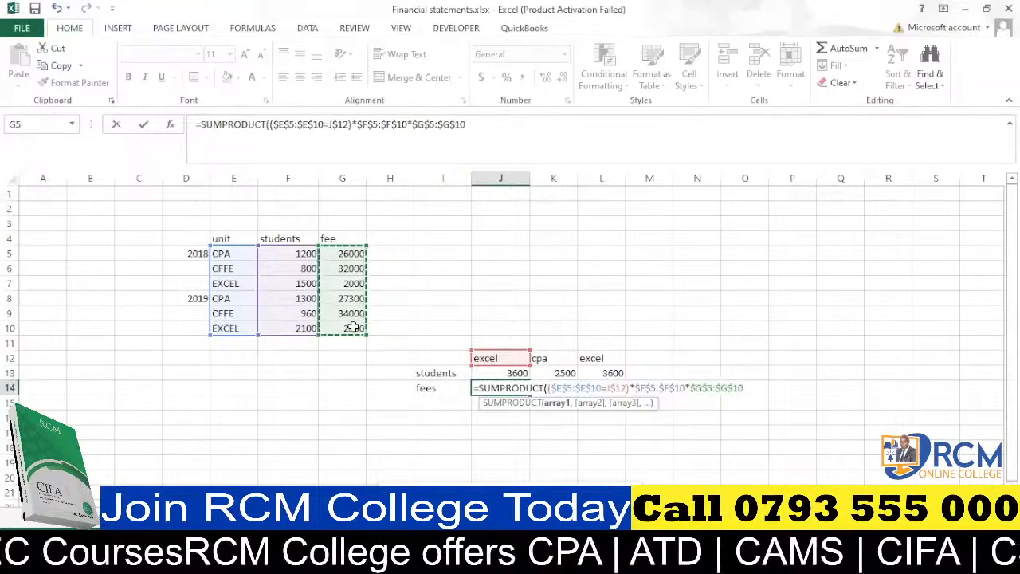
pyautogui.write(')')
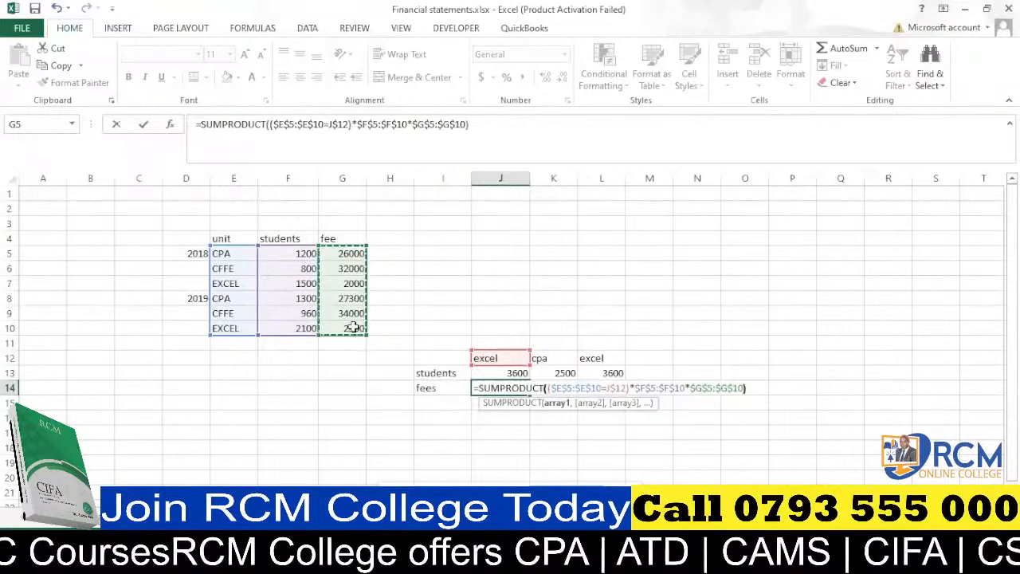
pyautogui.press('Return')
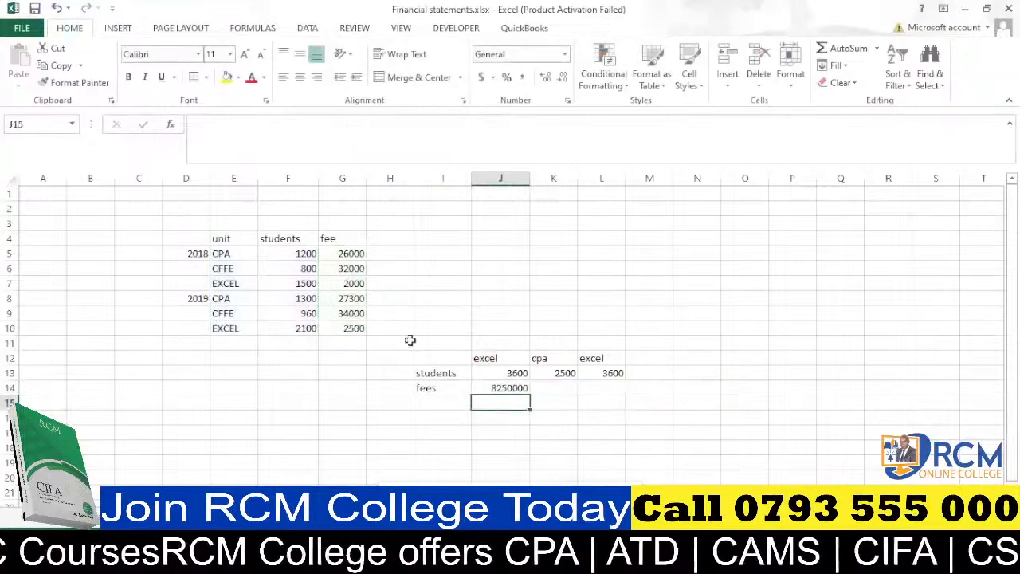
# Fill the fees formula from J14 across to L14.
pyautogui.click(508, 388)
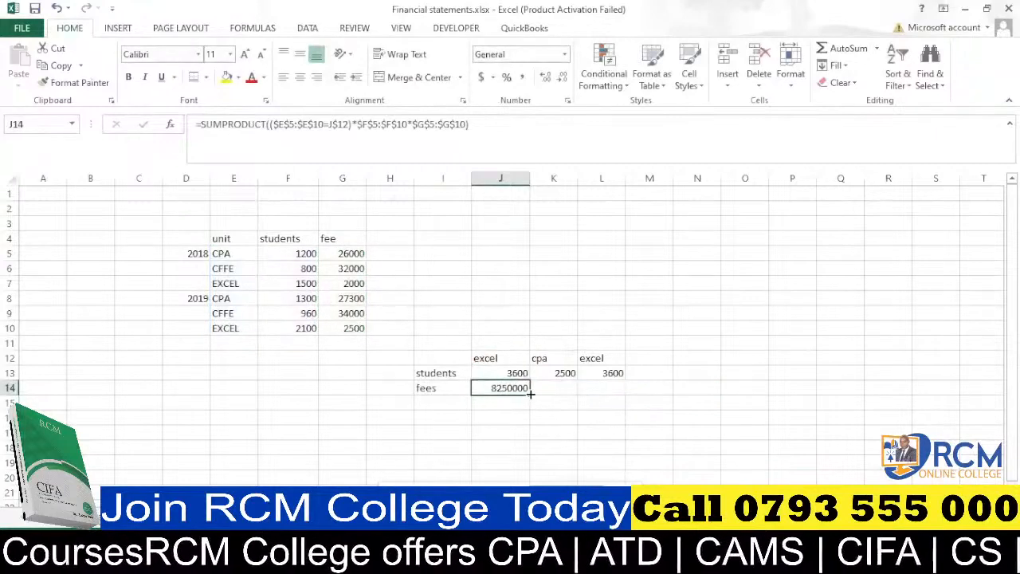
pyautogui.moveTo(530, 393); pyautogui.dragTo(625, 389)
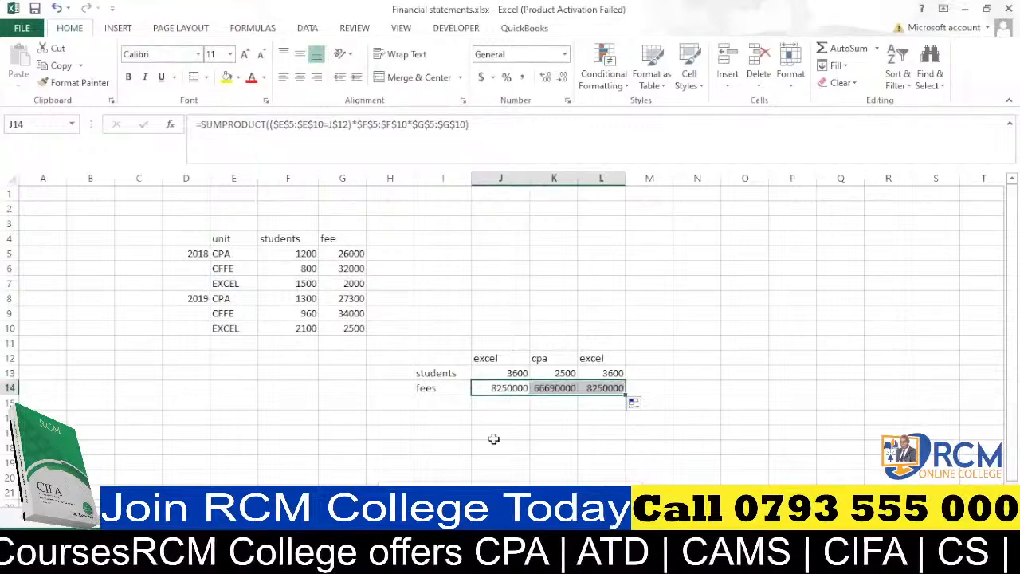
pyautogui.click(491, 358)
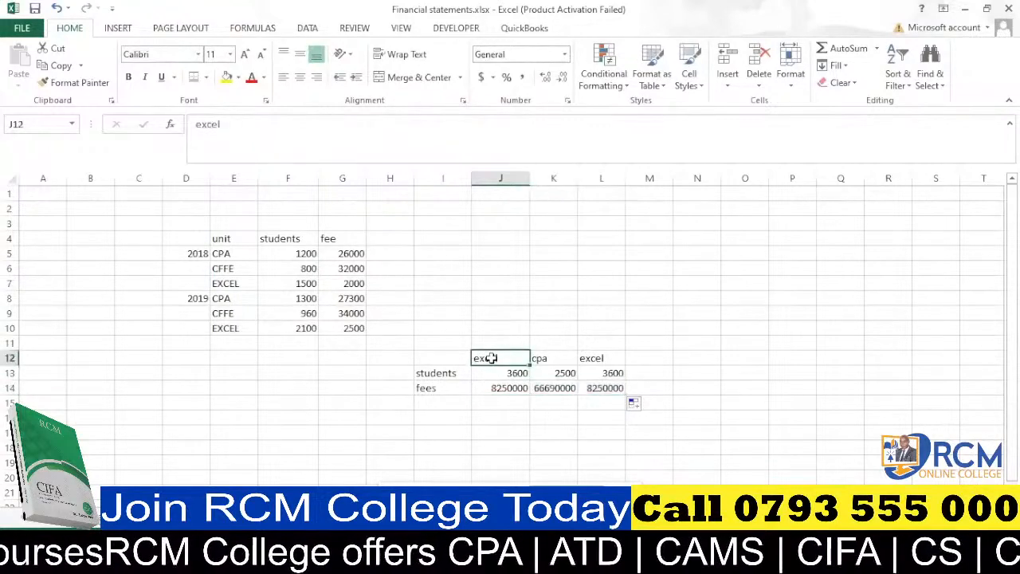
# Change the unit name in J12 to cffe.
pyautogui.write('cffe')
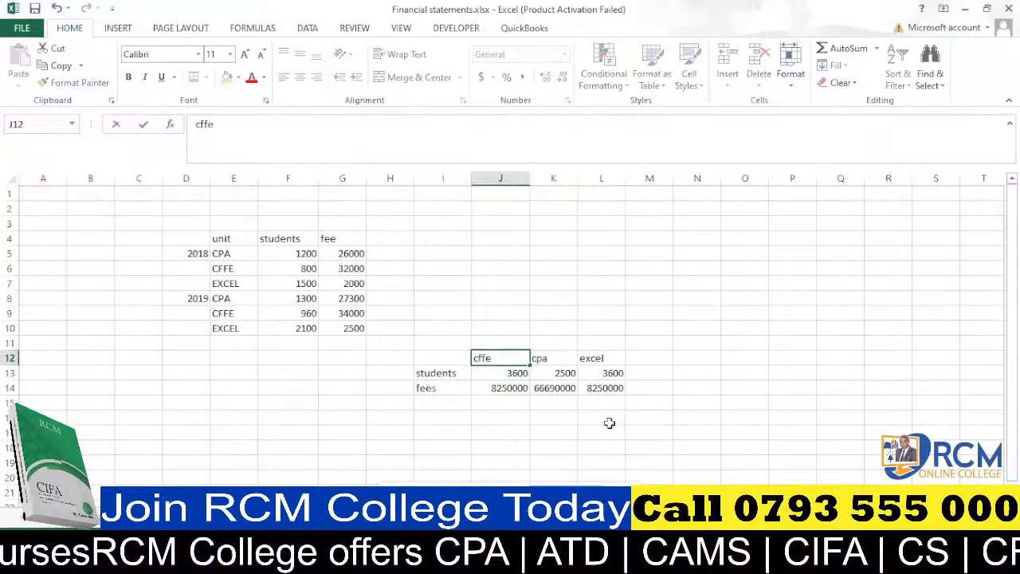
pyautogui.click(615, 414)
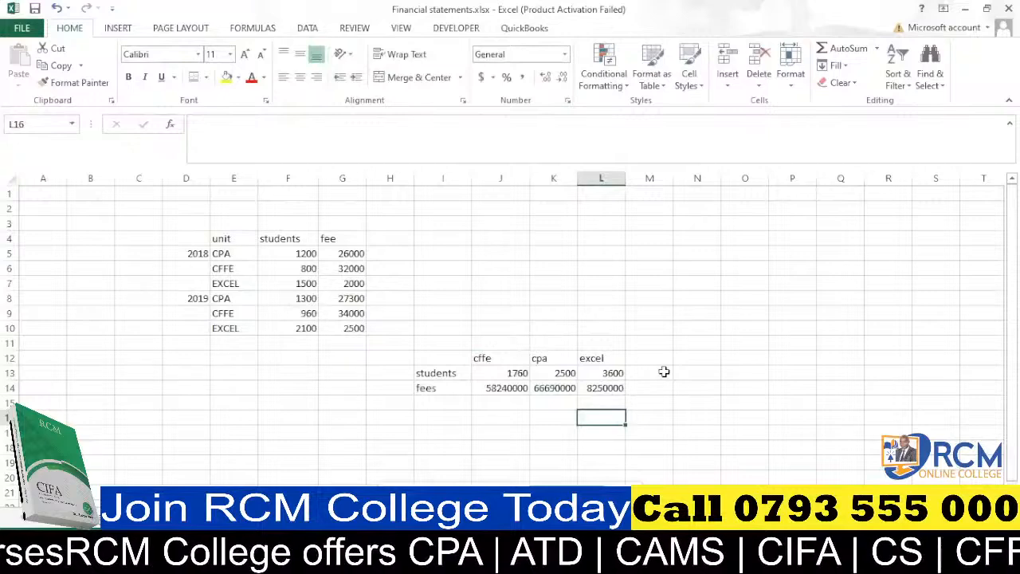
# Add AutoSum totals for the students and fees rows in M13:M14 and autofit column M.
pyautogui.moveTo(664, 372); pyautogui.dragTo(662, 388)
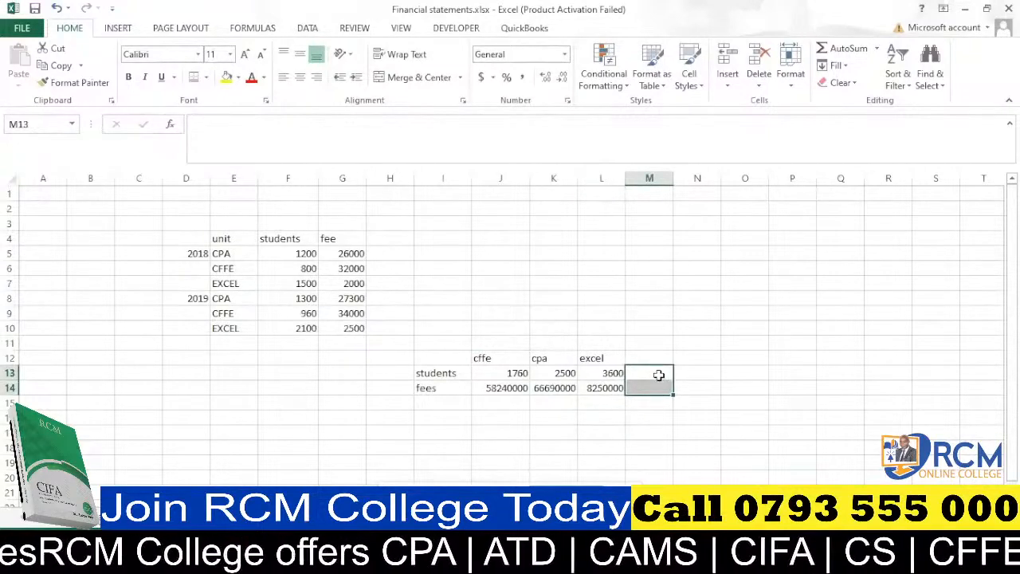
pyautogui.hotkey('alt', '=')
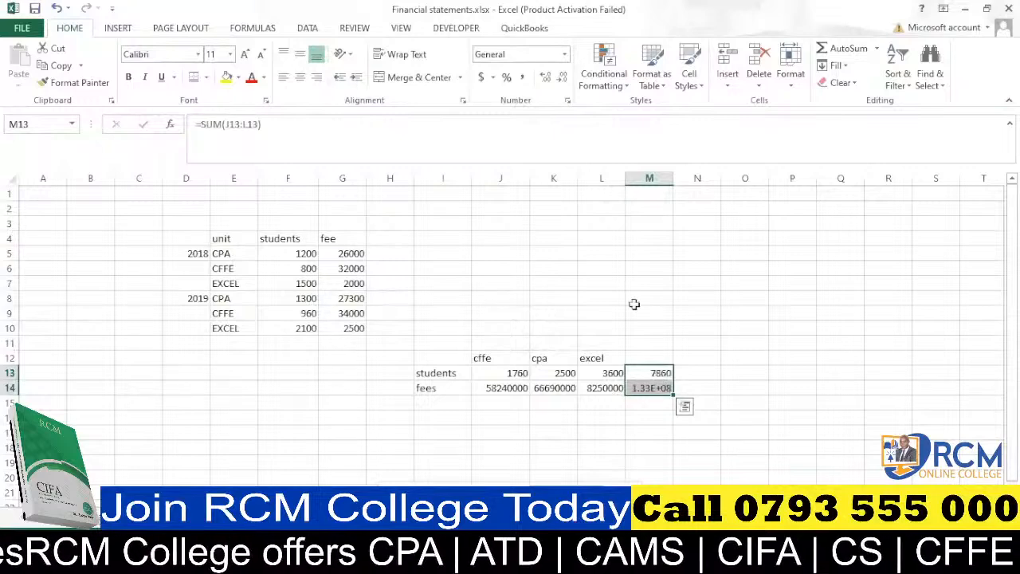
pyautogui.doubleClick(674, 177)
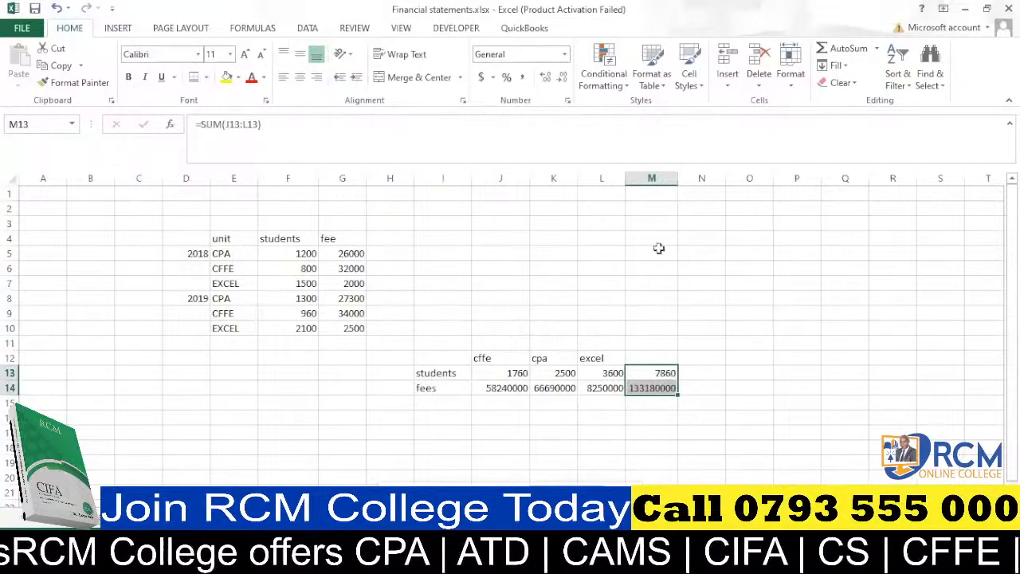
pyautogui.click(666, 374)
pyautogui.doubleClick(666, 374)
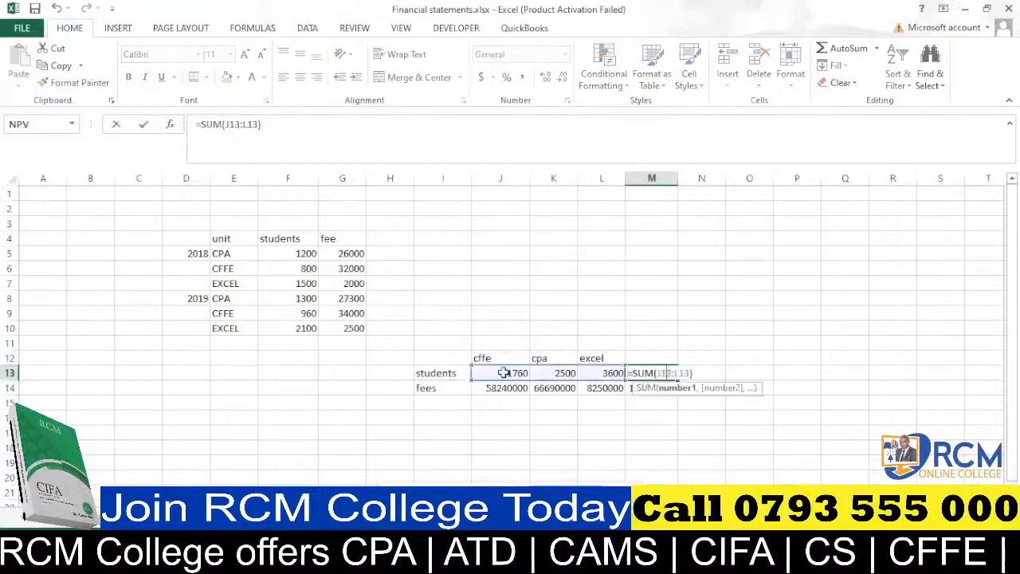
pyautogui.press('Return')
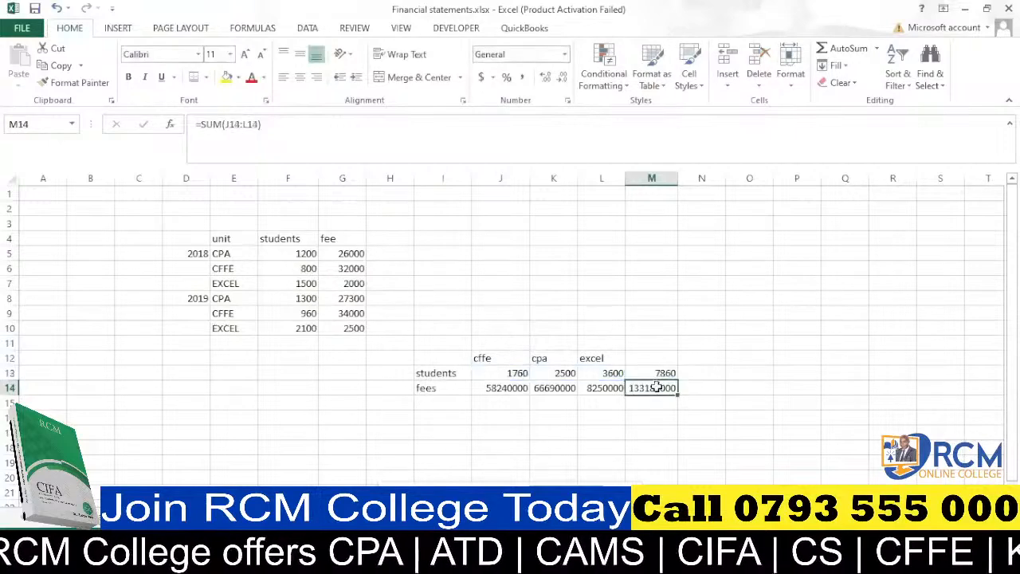
# Format J13:M14 in comma style with no decimal places and autofit column J.
pyautogui.moveTo(507, 373); pyautogui.dragTo(653, 388)
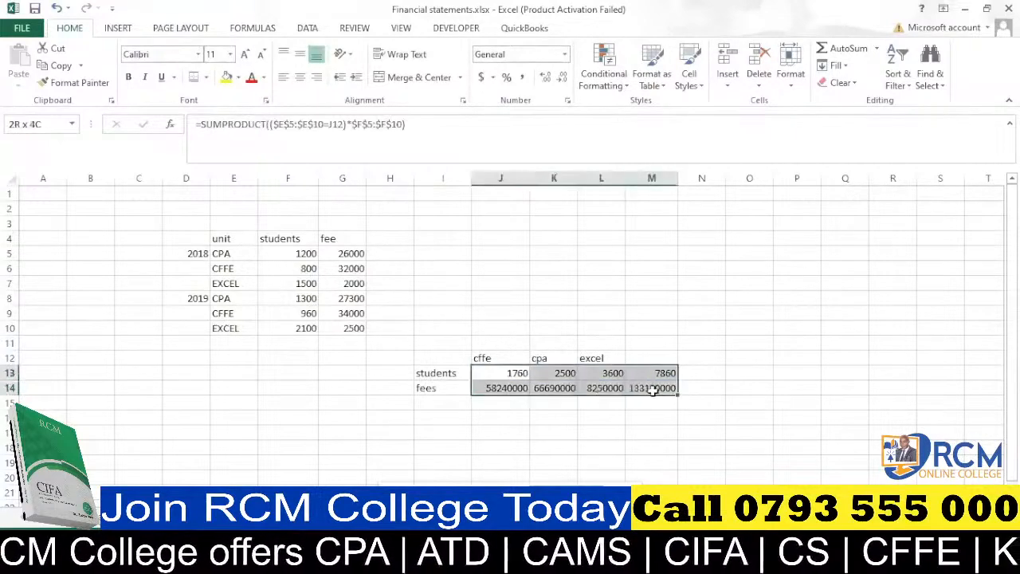
pyautogui.click(524, 78)
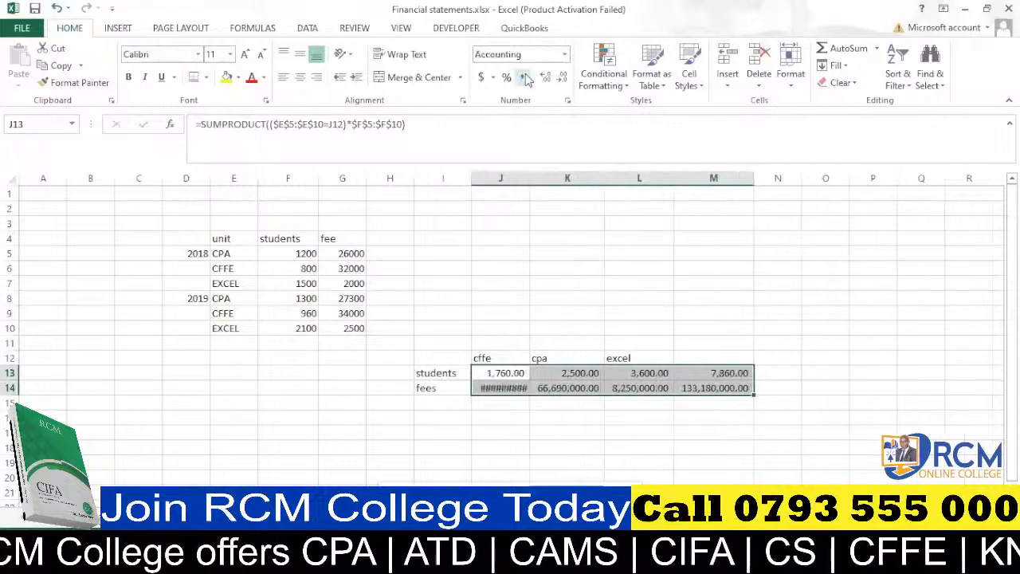
pyautogui.click(561, 77)
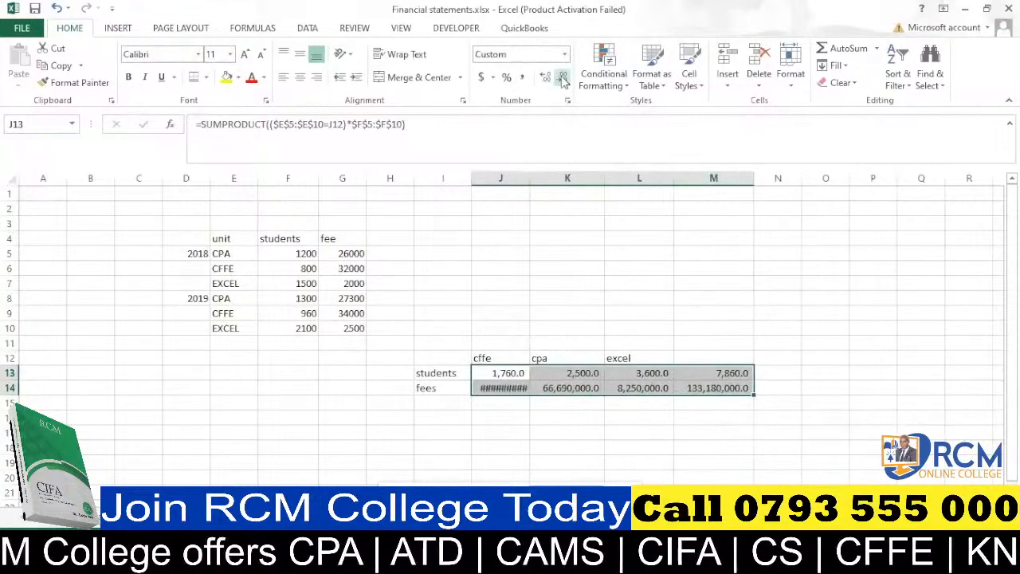
pyautogui.click(562, 77)
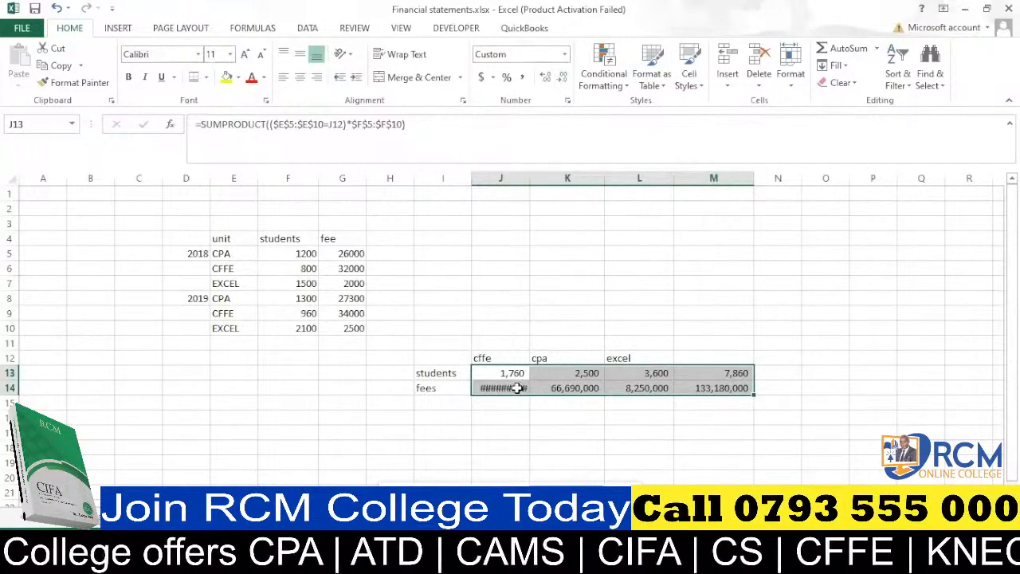
pyautogui.doubleClick(532, 178)
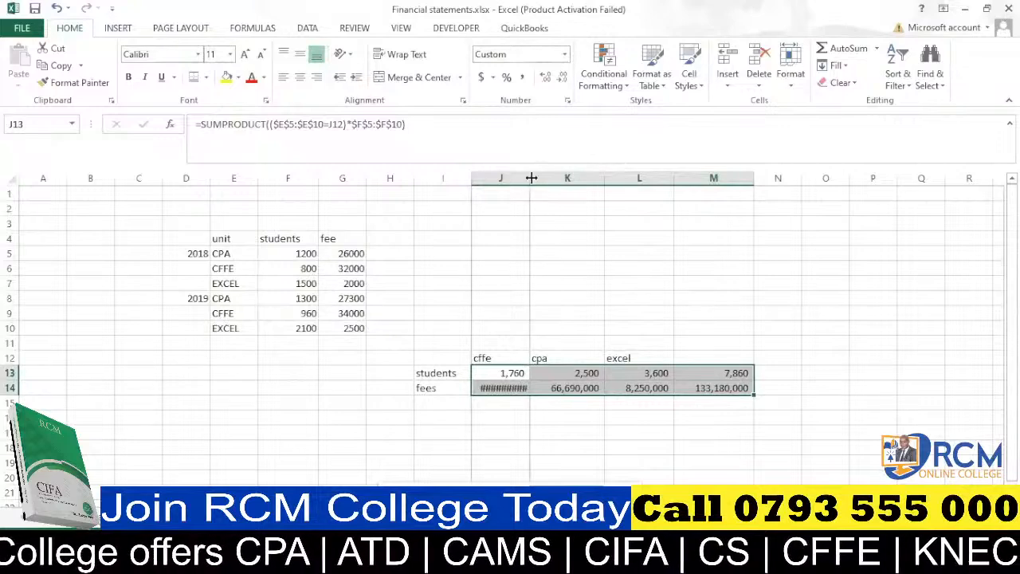
pyautogui.click(542, 405)
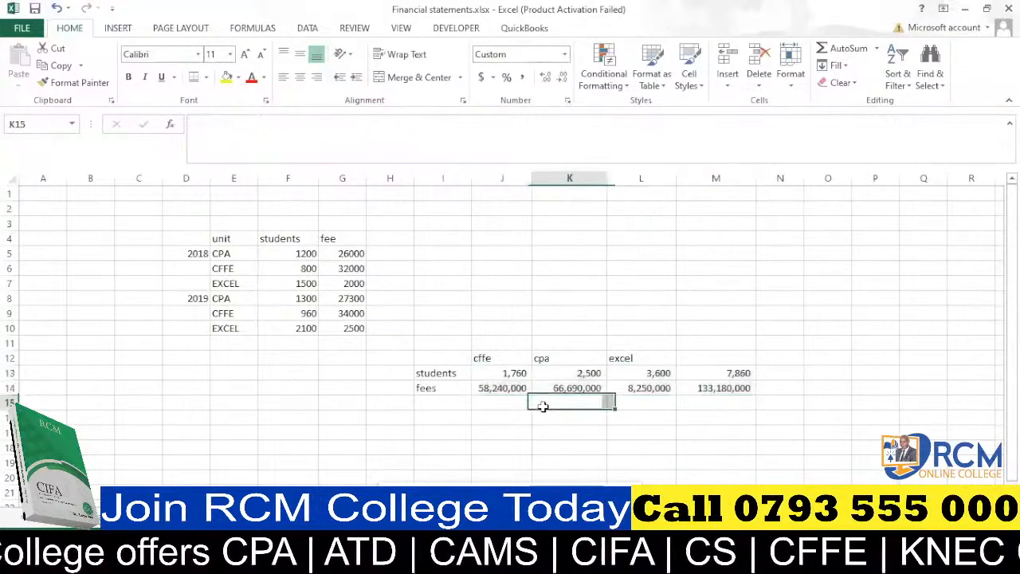